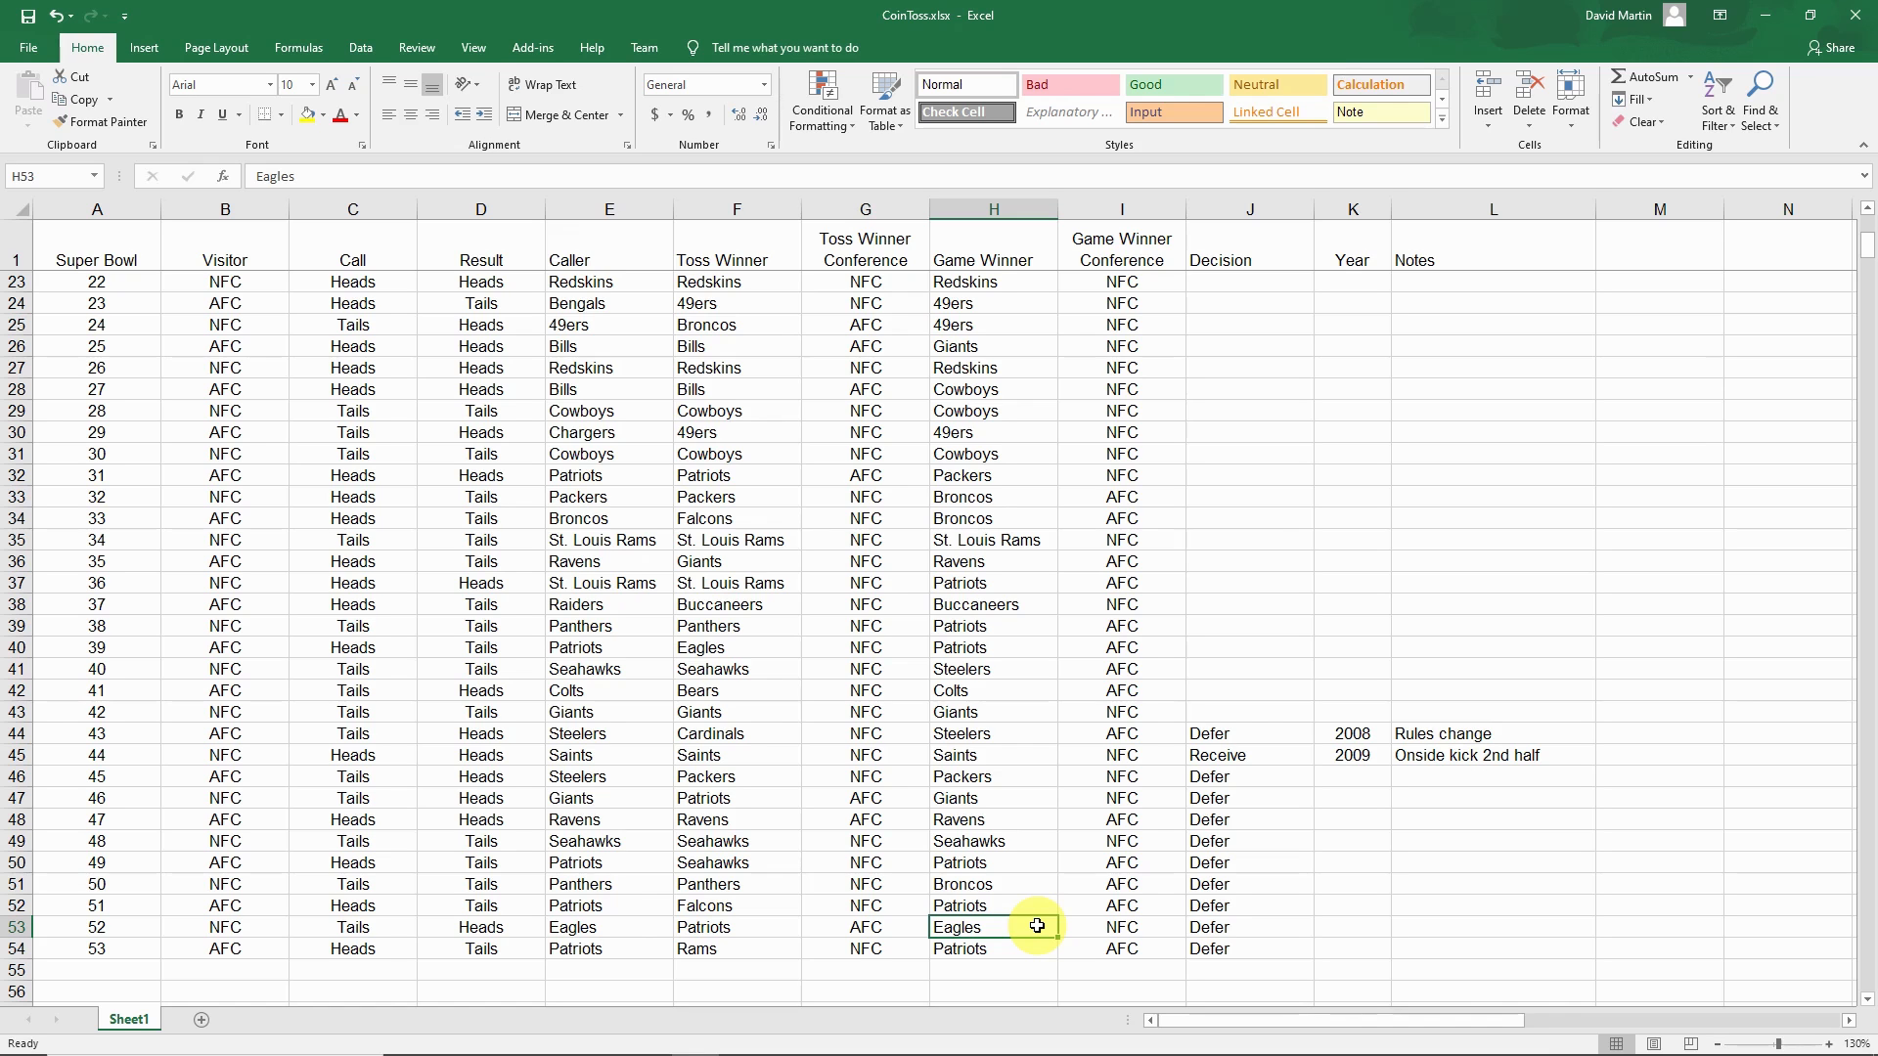
Look through the Super Bowl coin toss records in the CoinToss.xlsx sheet
scroll(1047, 890, up, 7)
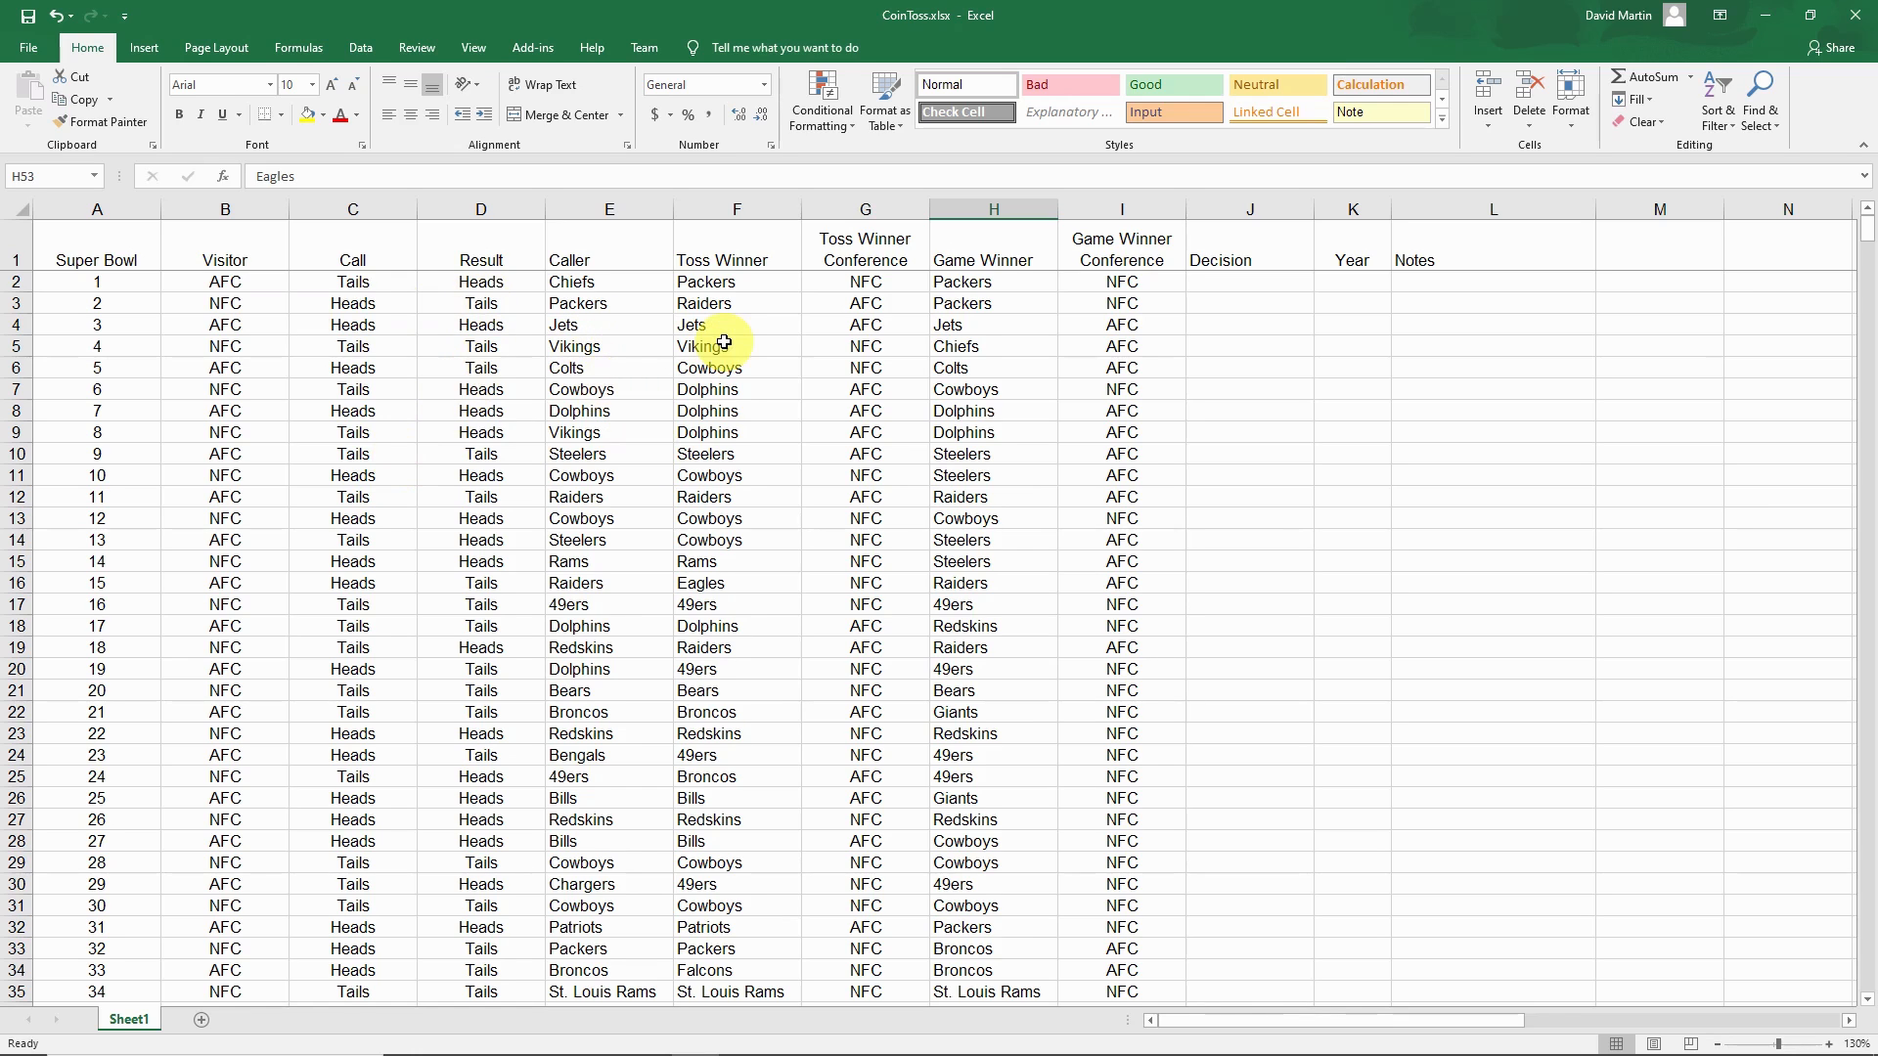
scroll(958, 563, down, 8)
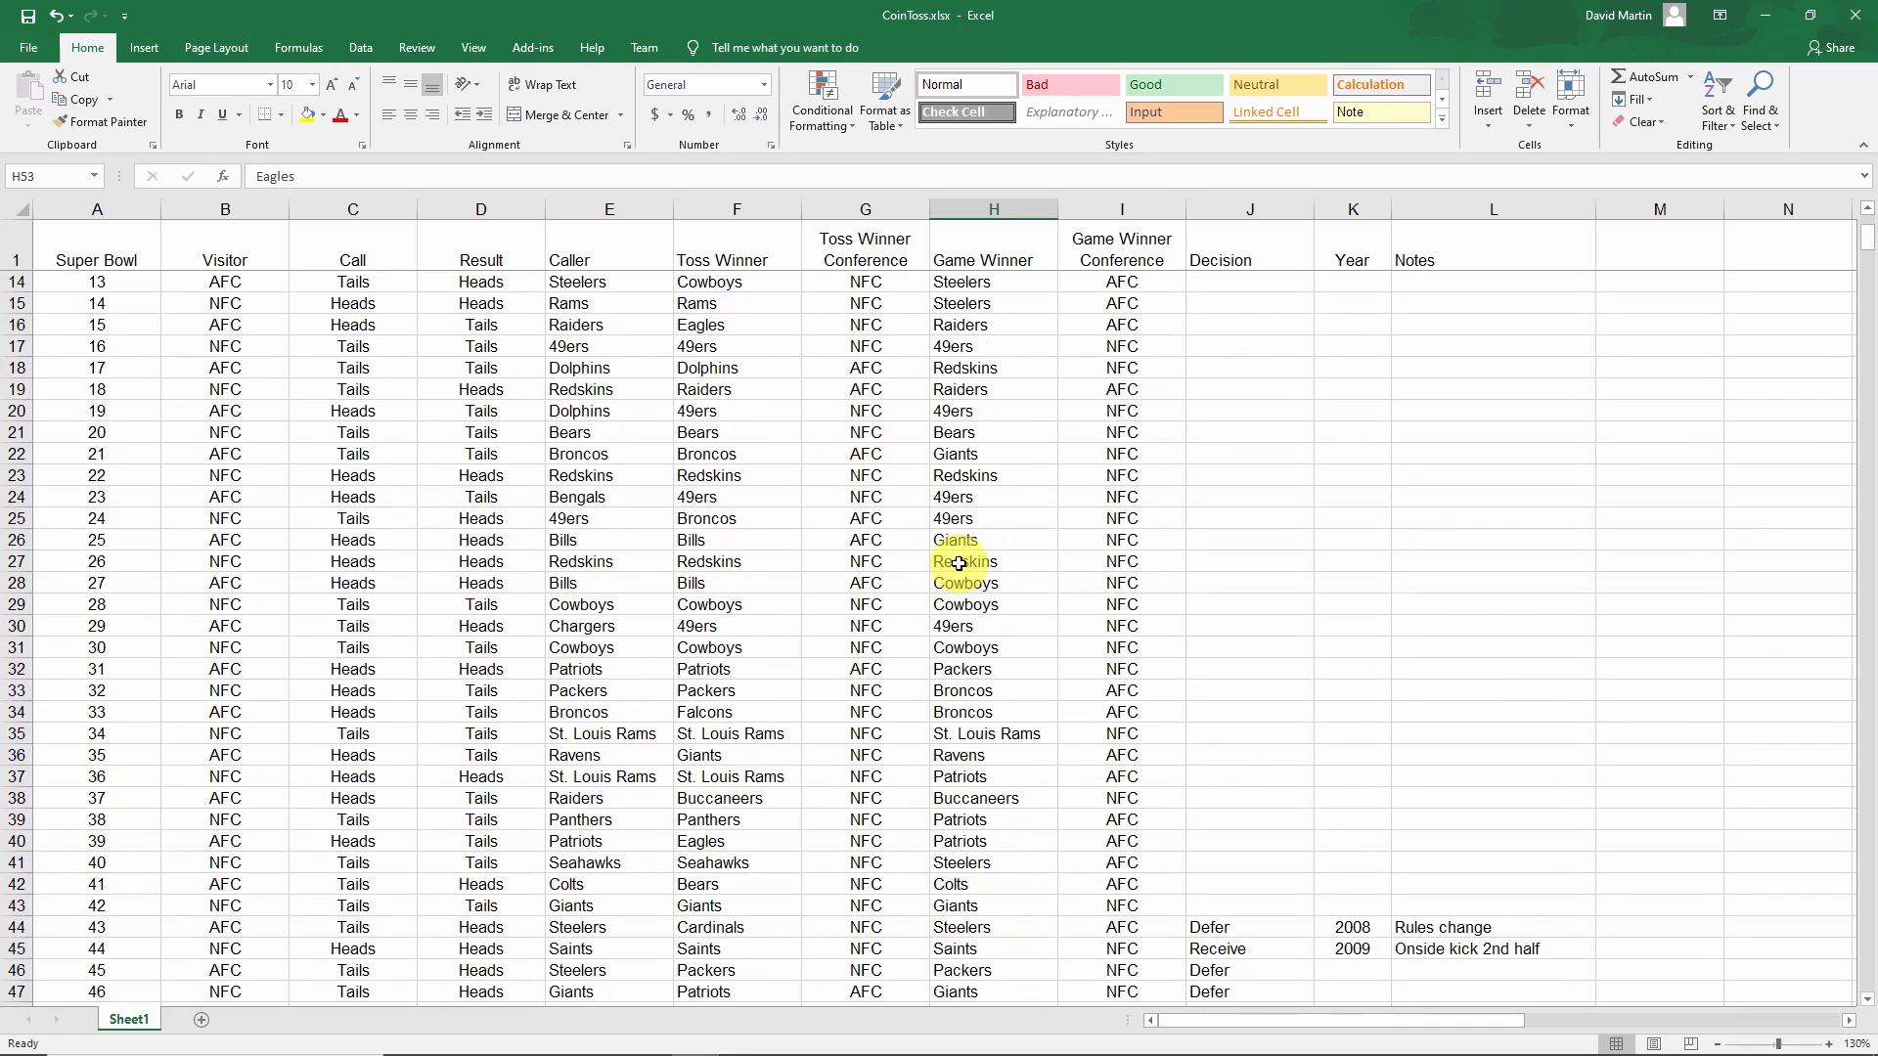
scroll(958, 564, up, 1)
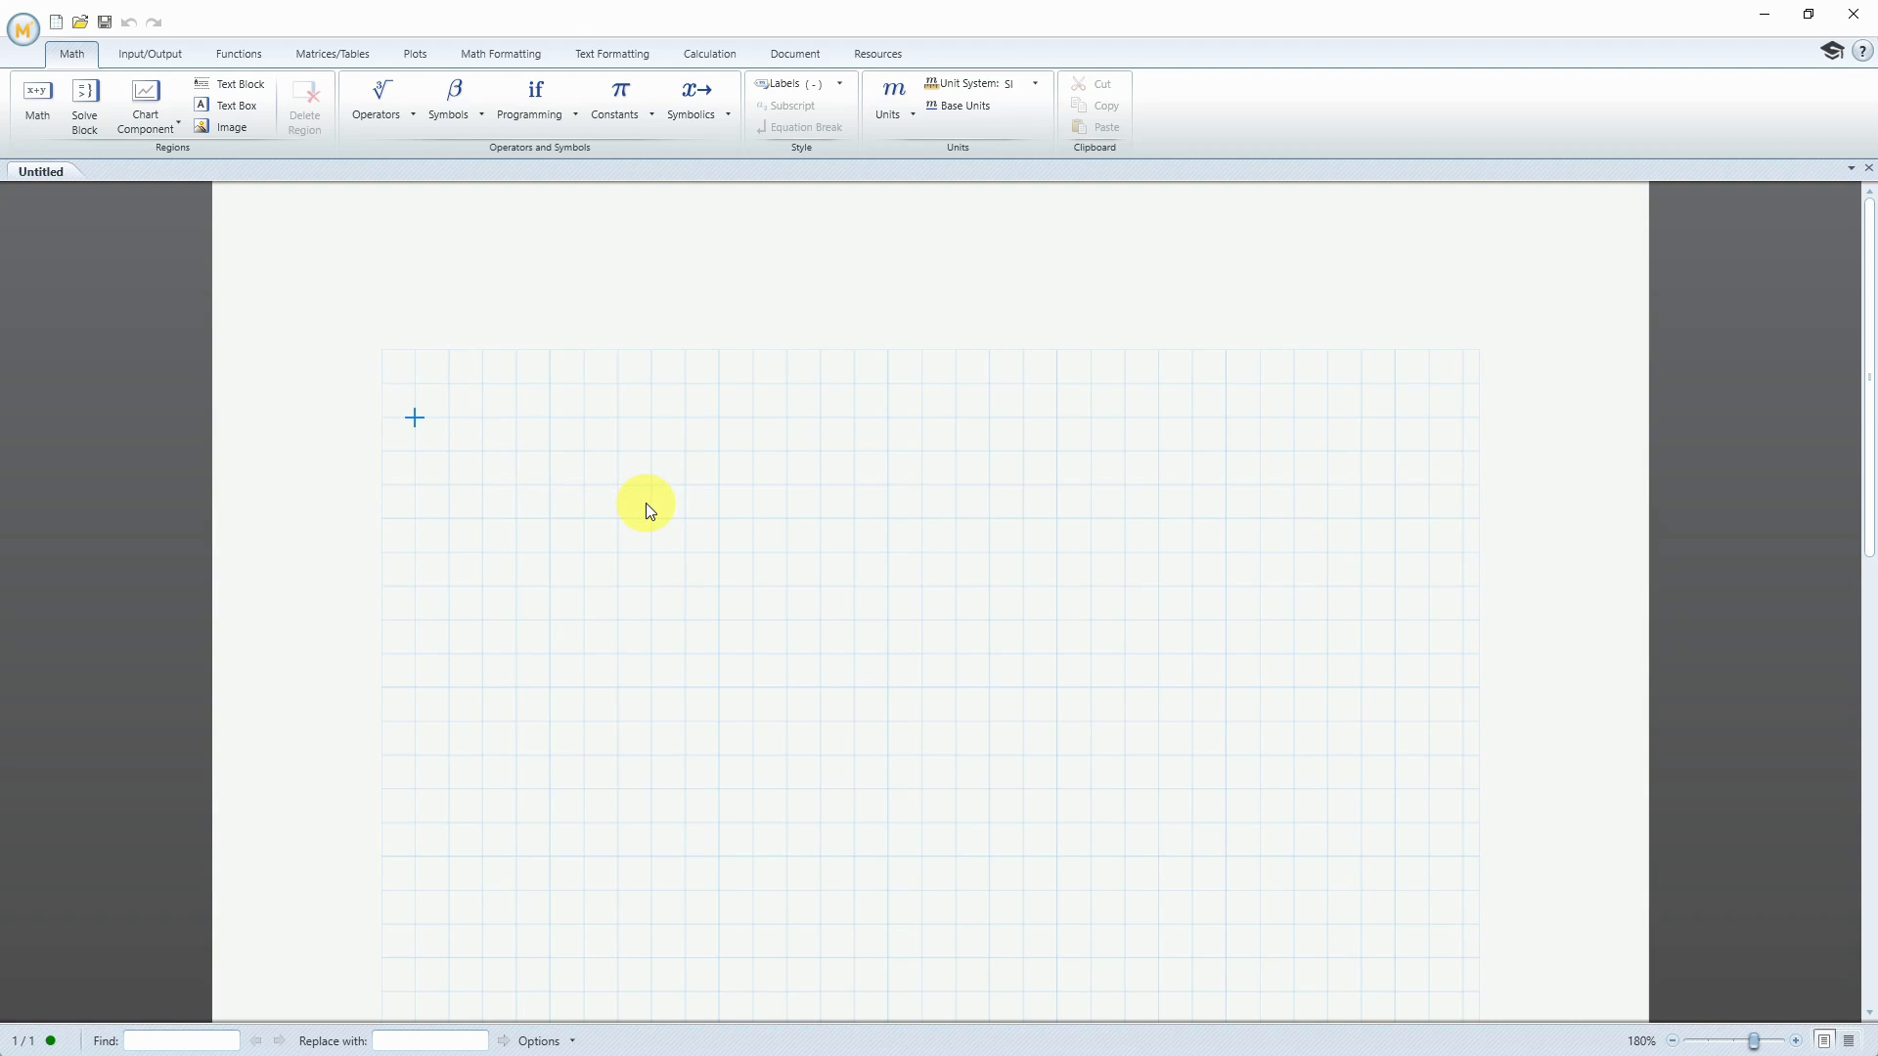
In the blank Mathcad worksheet, evaluate ORIGIN and add a global definition below it setting ORIGIN to 1
text(ORIGIN = 0)
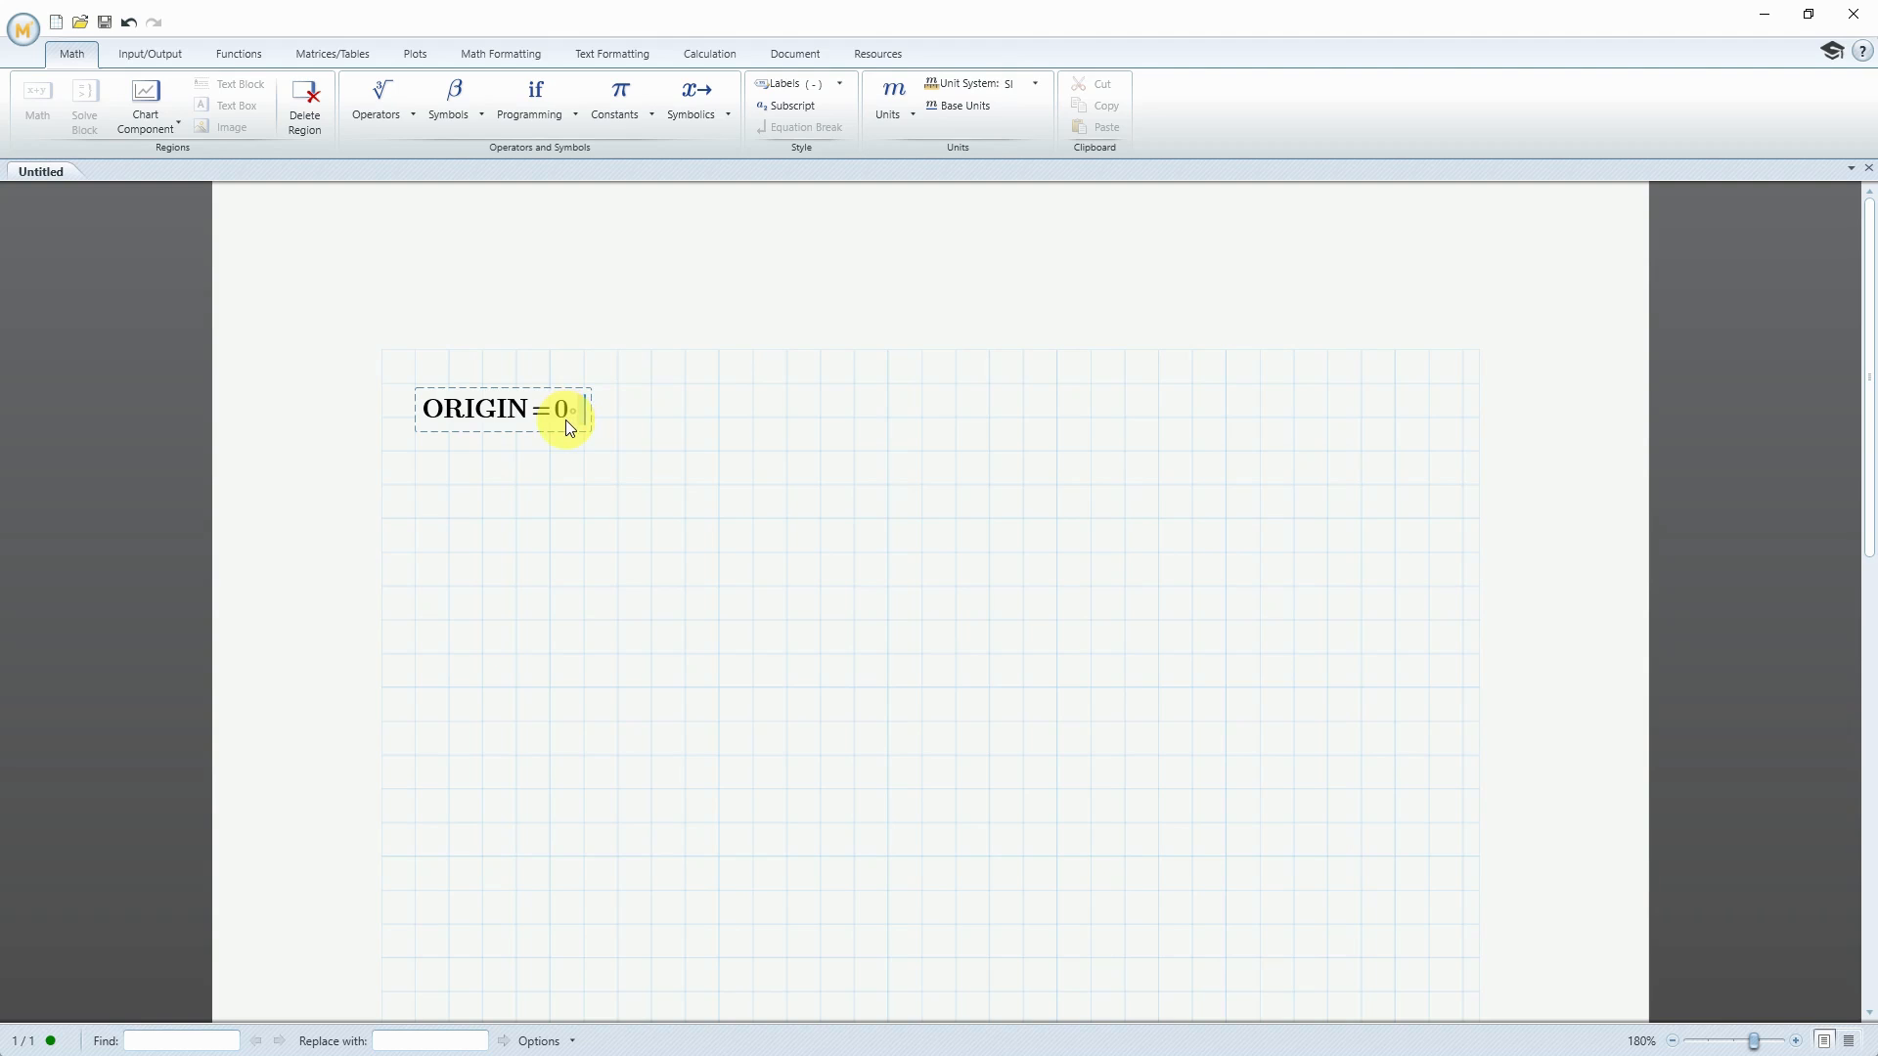
click(416, 486)
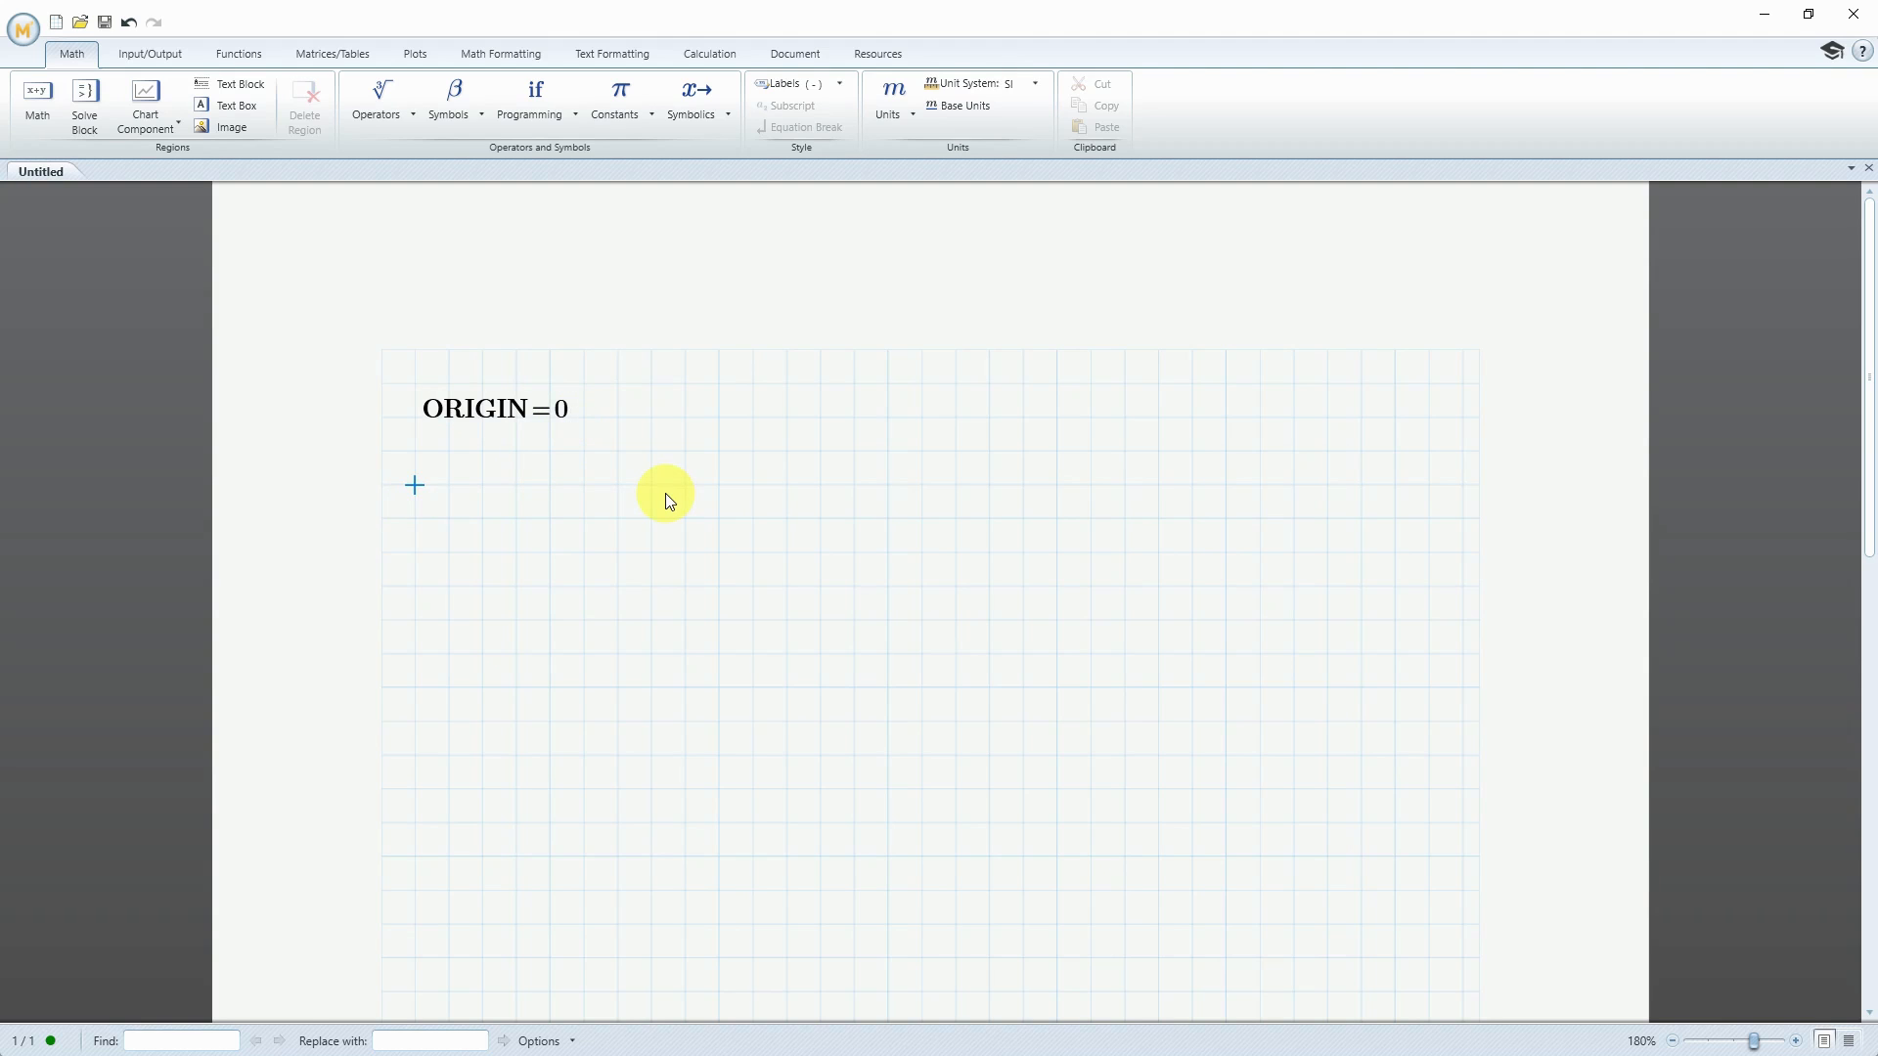
text(ORIGIN)
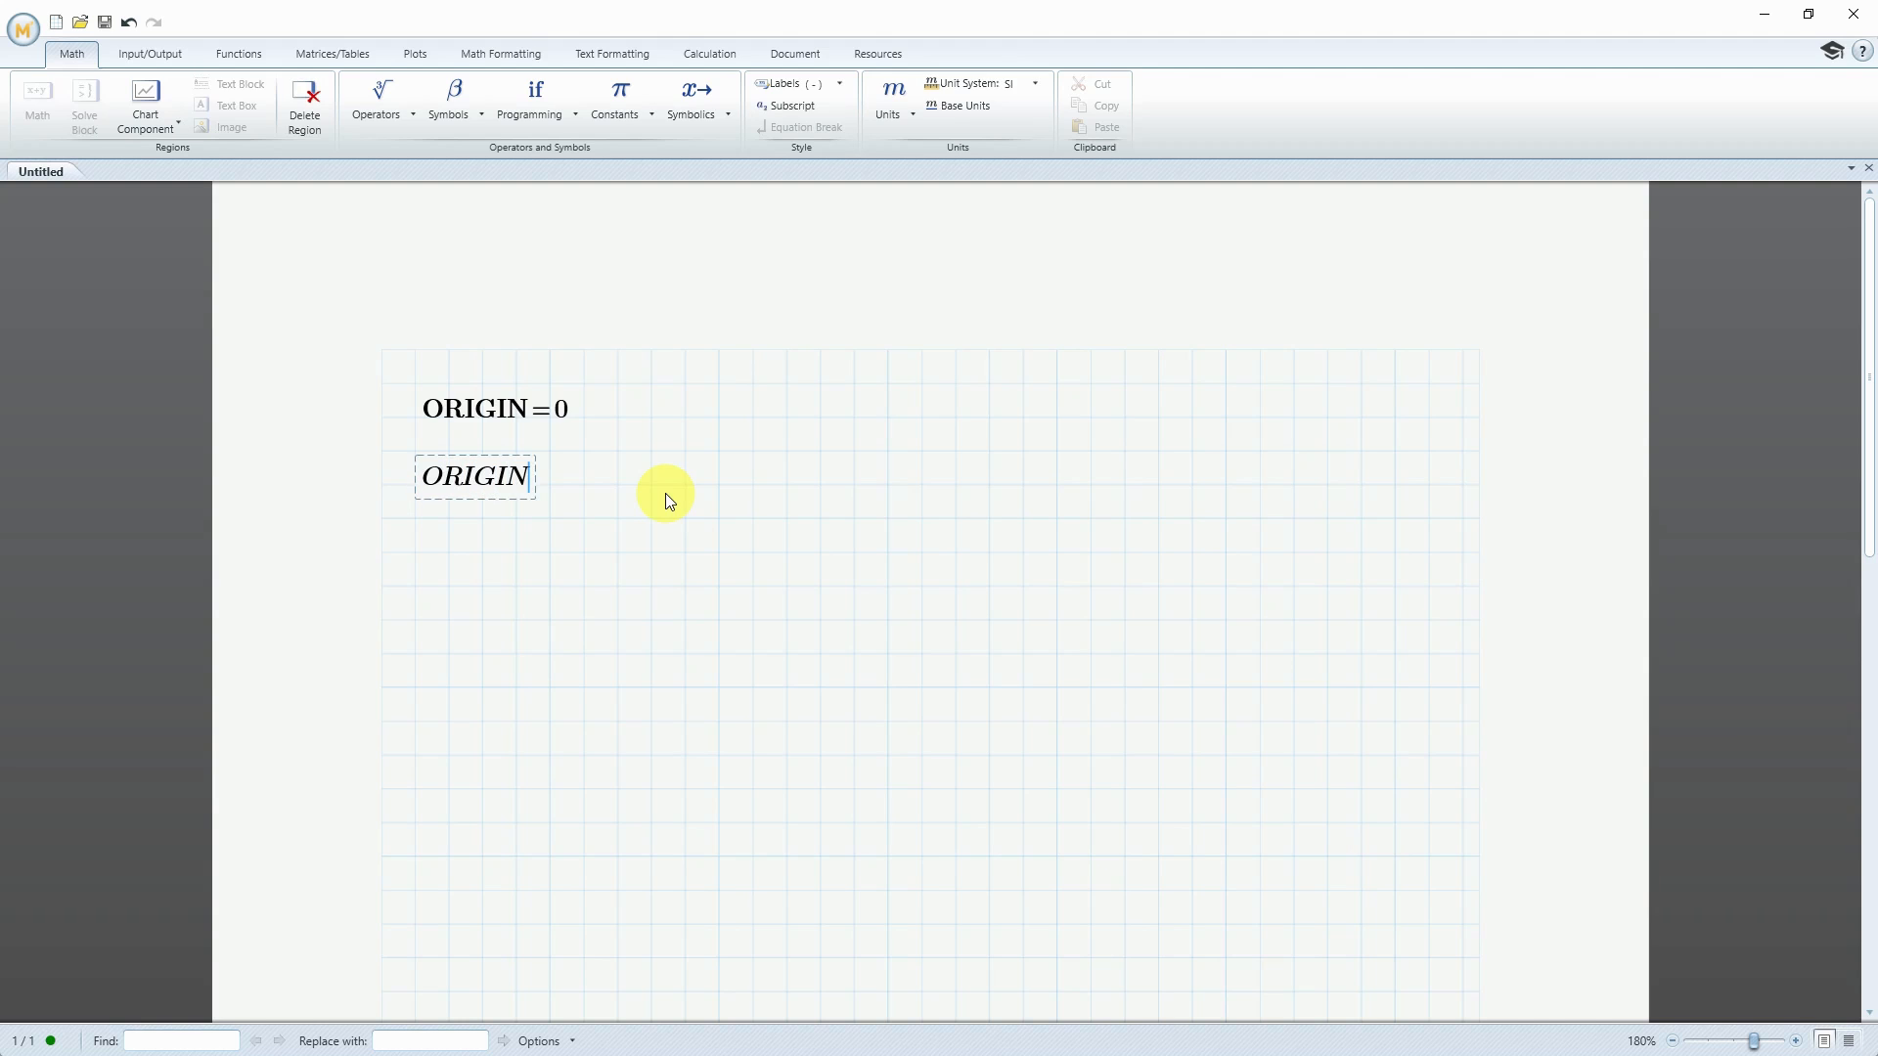
click(407, 113)
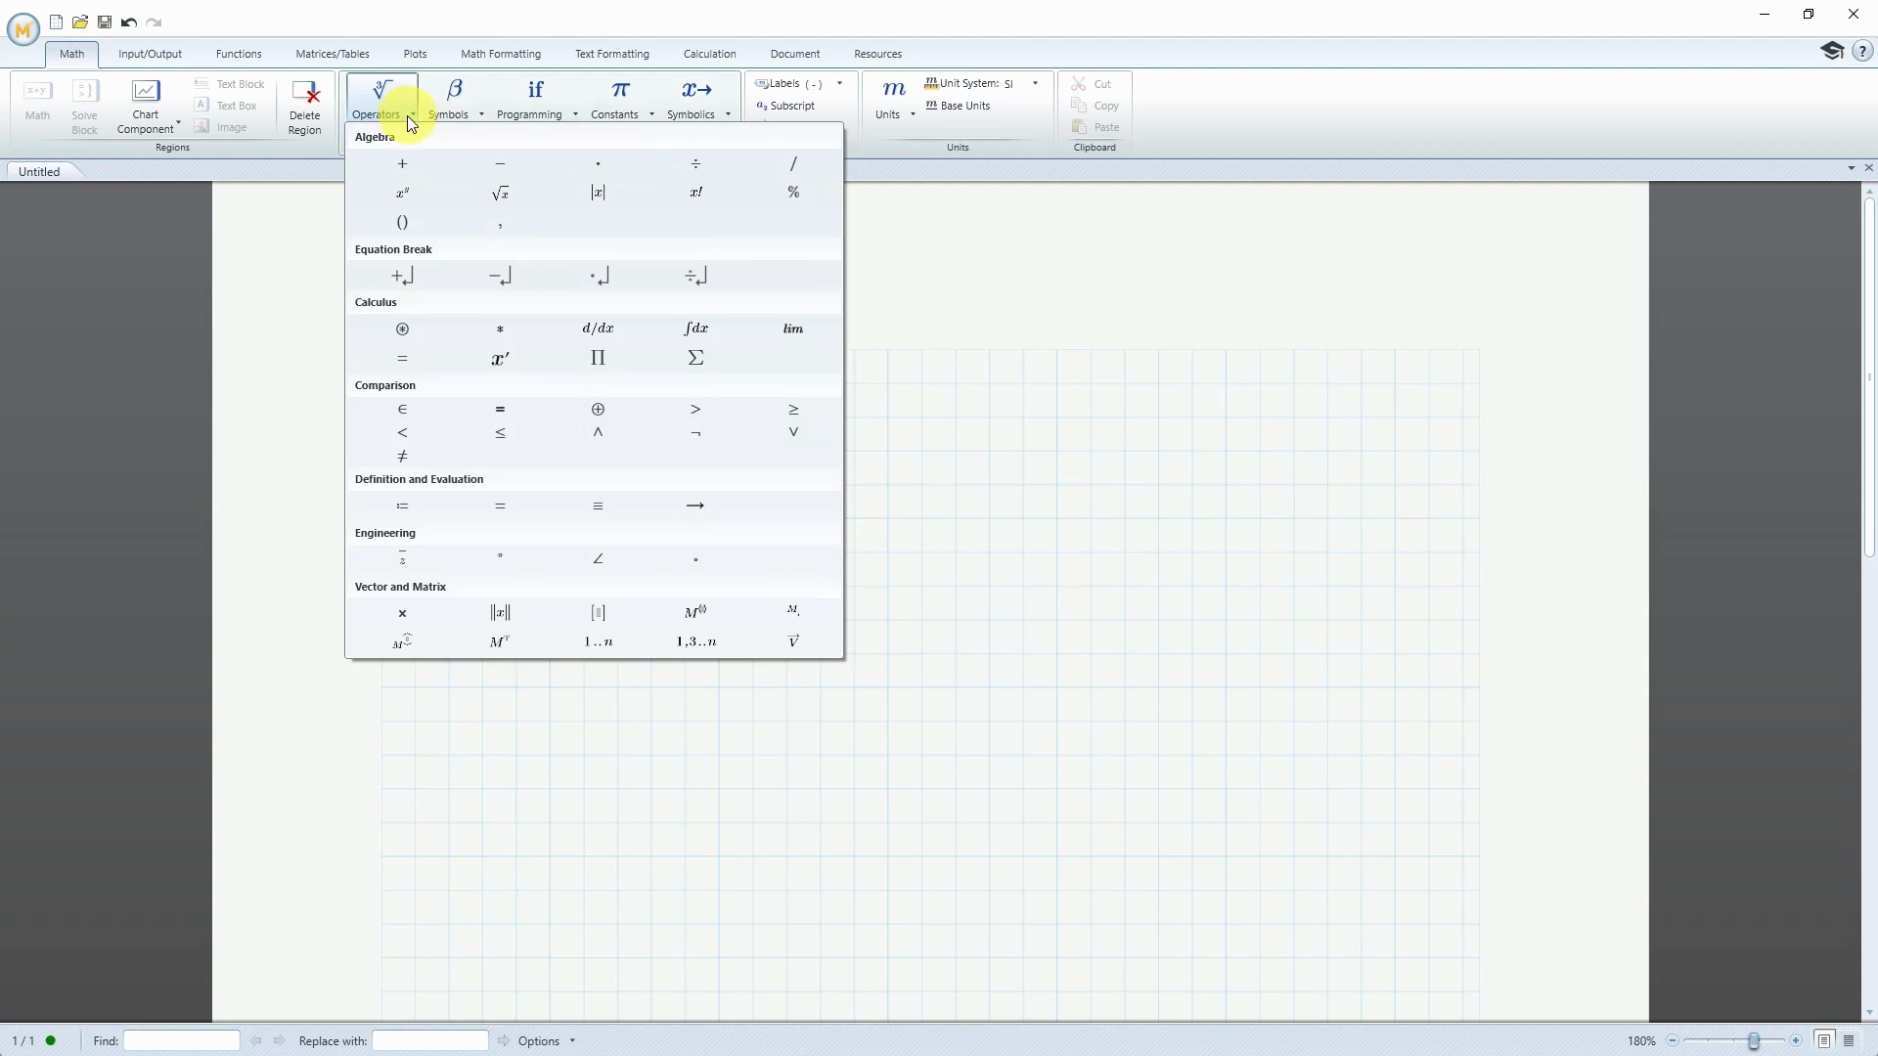
click(596, 507)
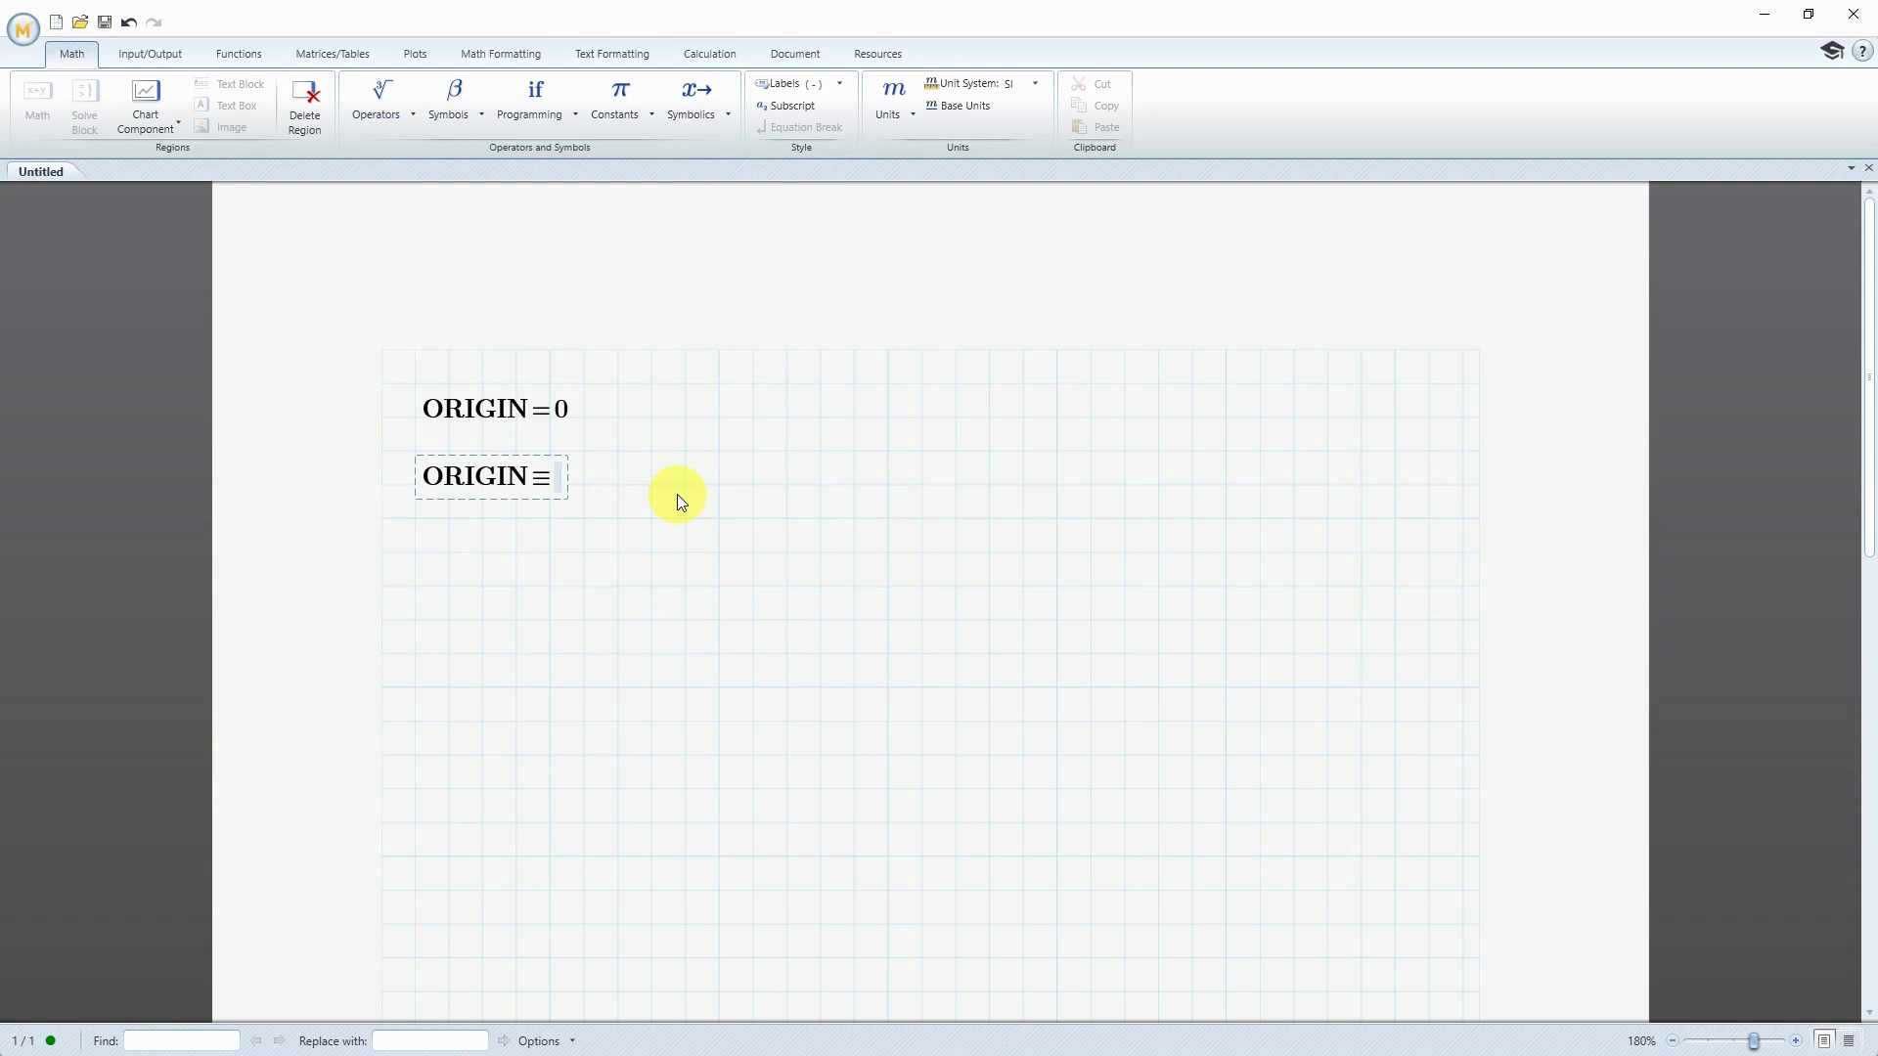
text(1)
click(677, 495)
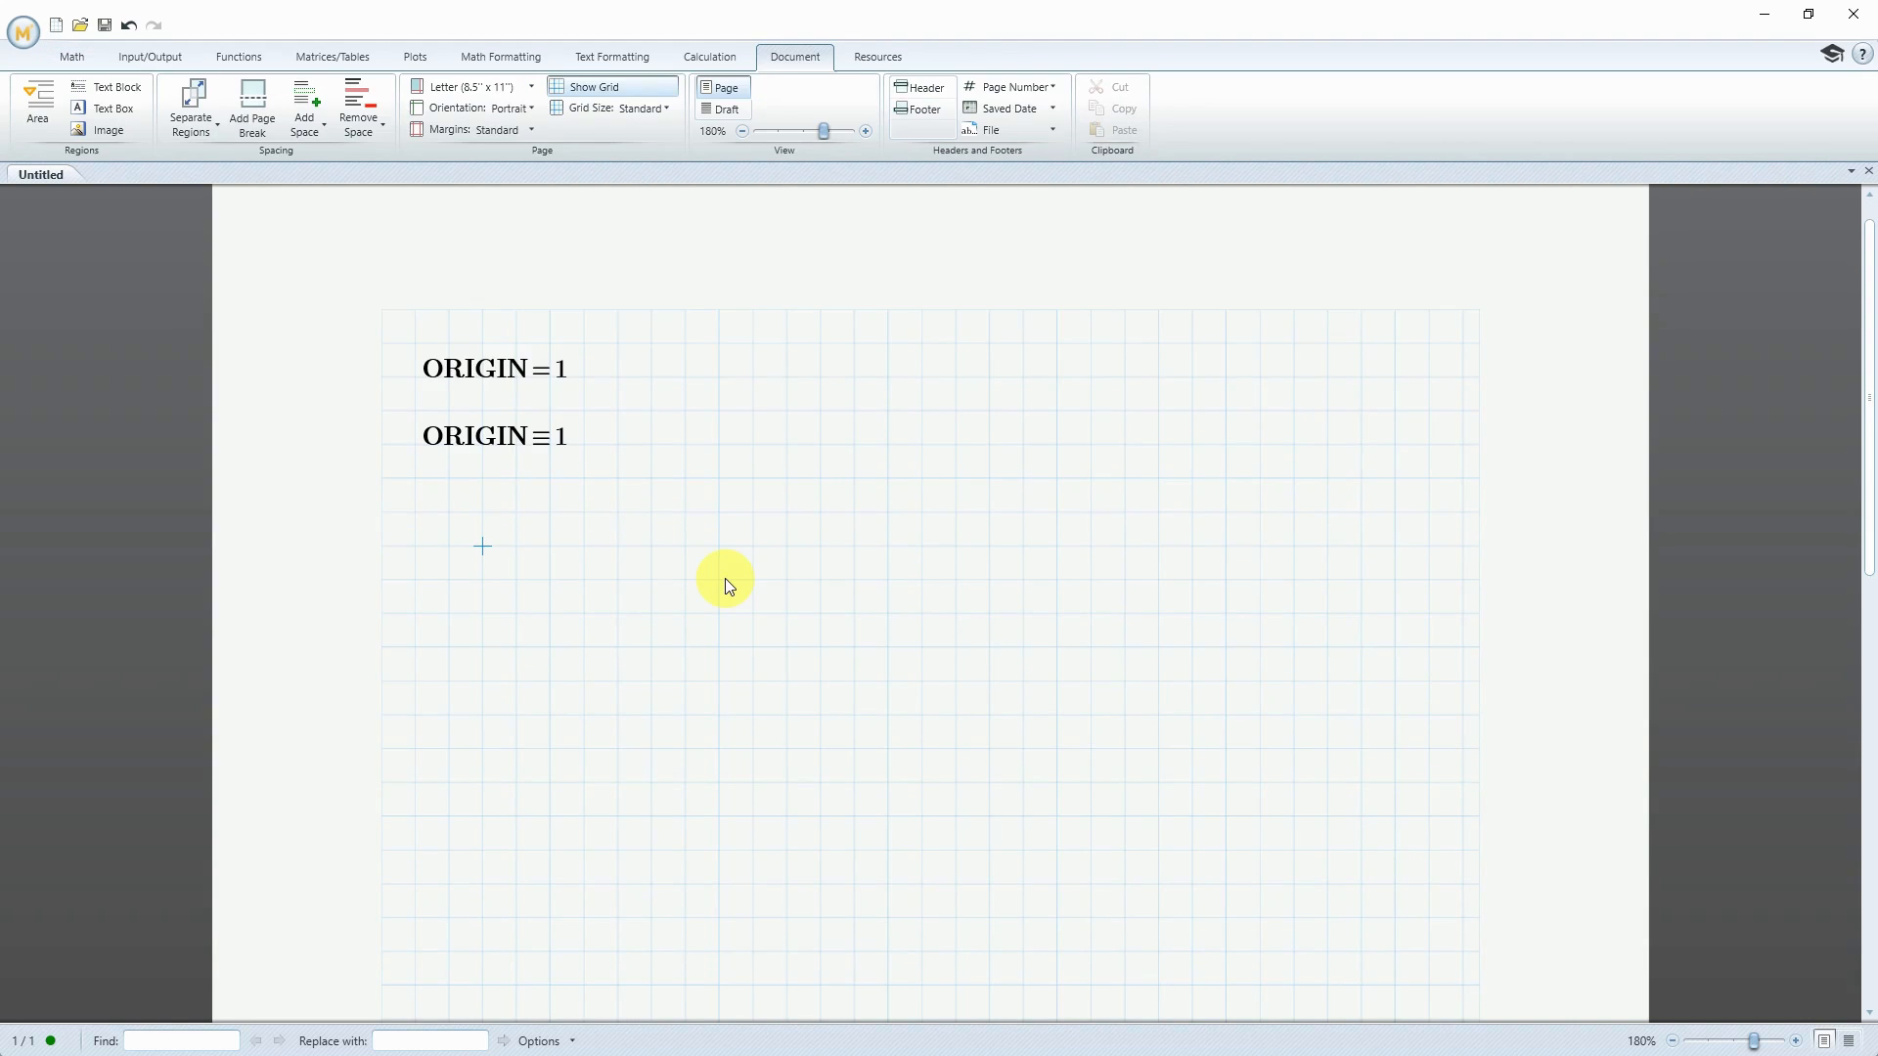
Start a READEXCEL import below the ORIGIN definition and choose CoinToss.xlsx from the Mathcad folder as its source file
click(165, 59)
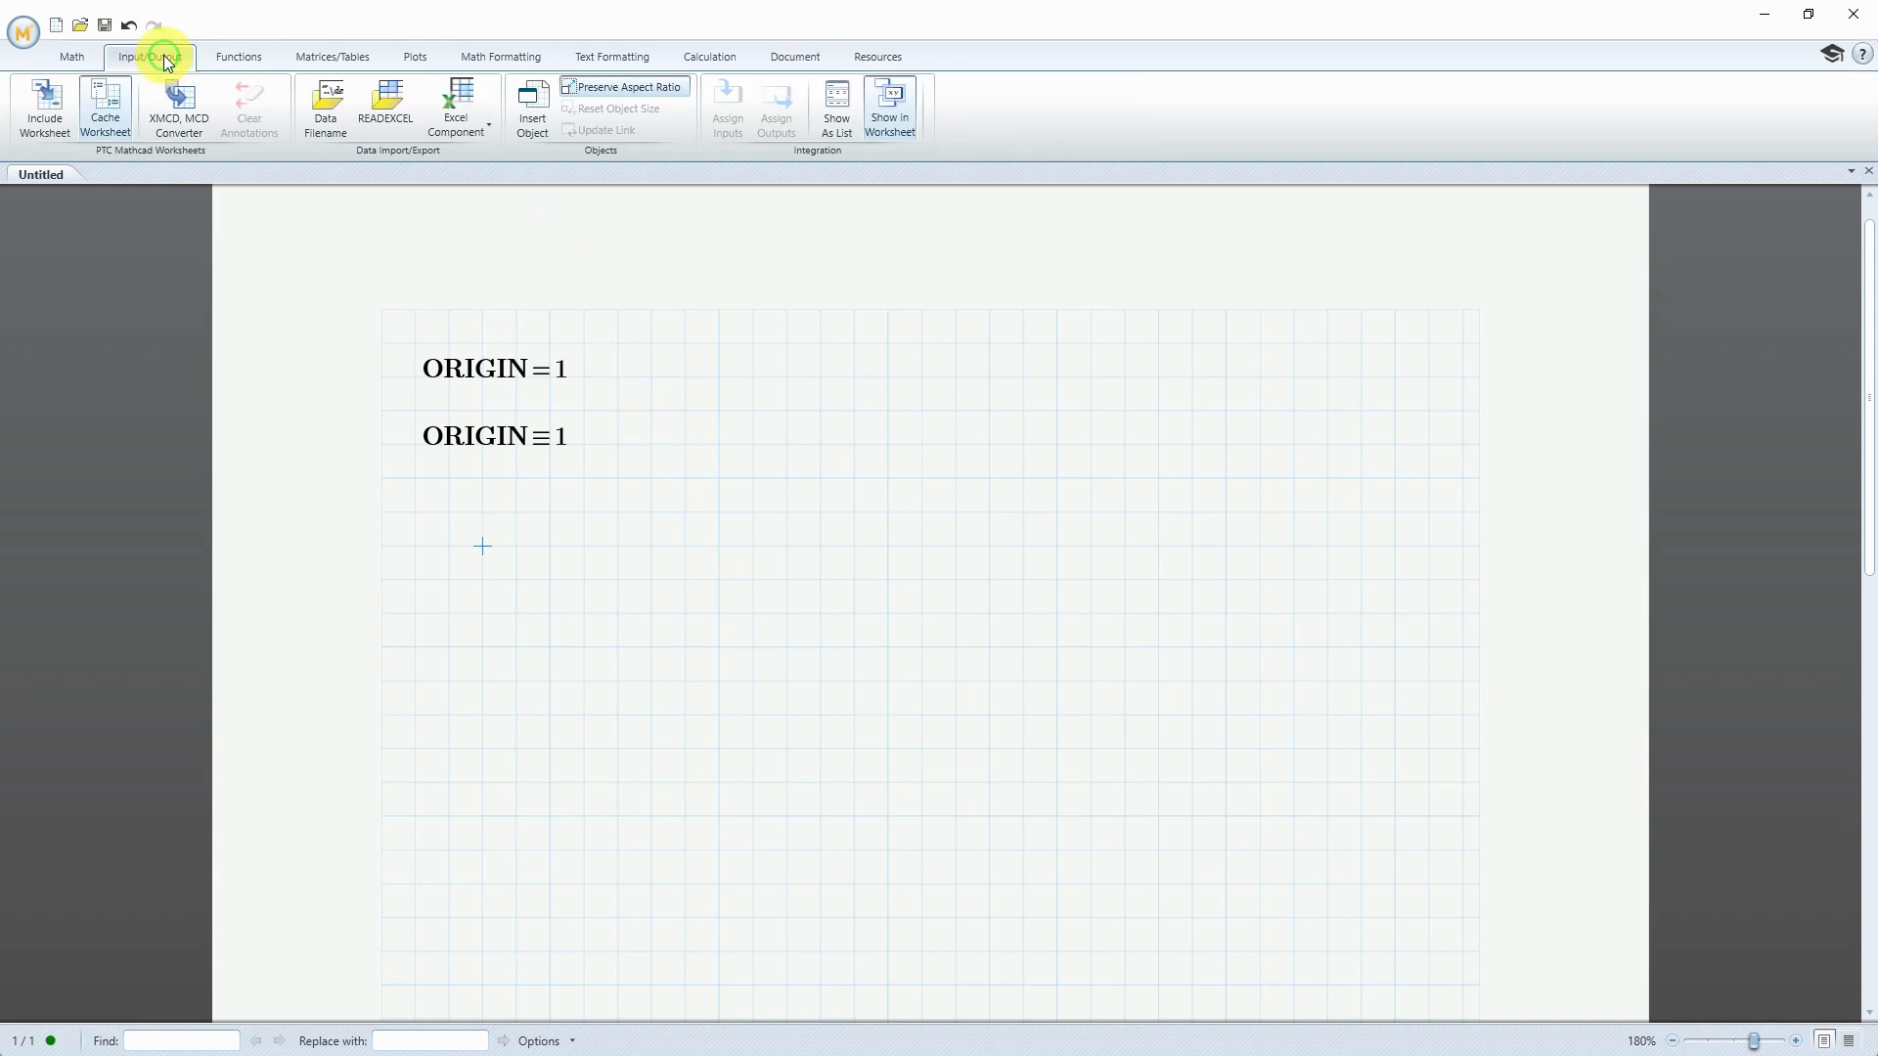
click(398, 115)
click(480, 107)
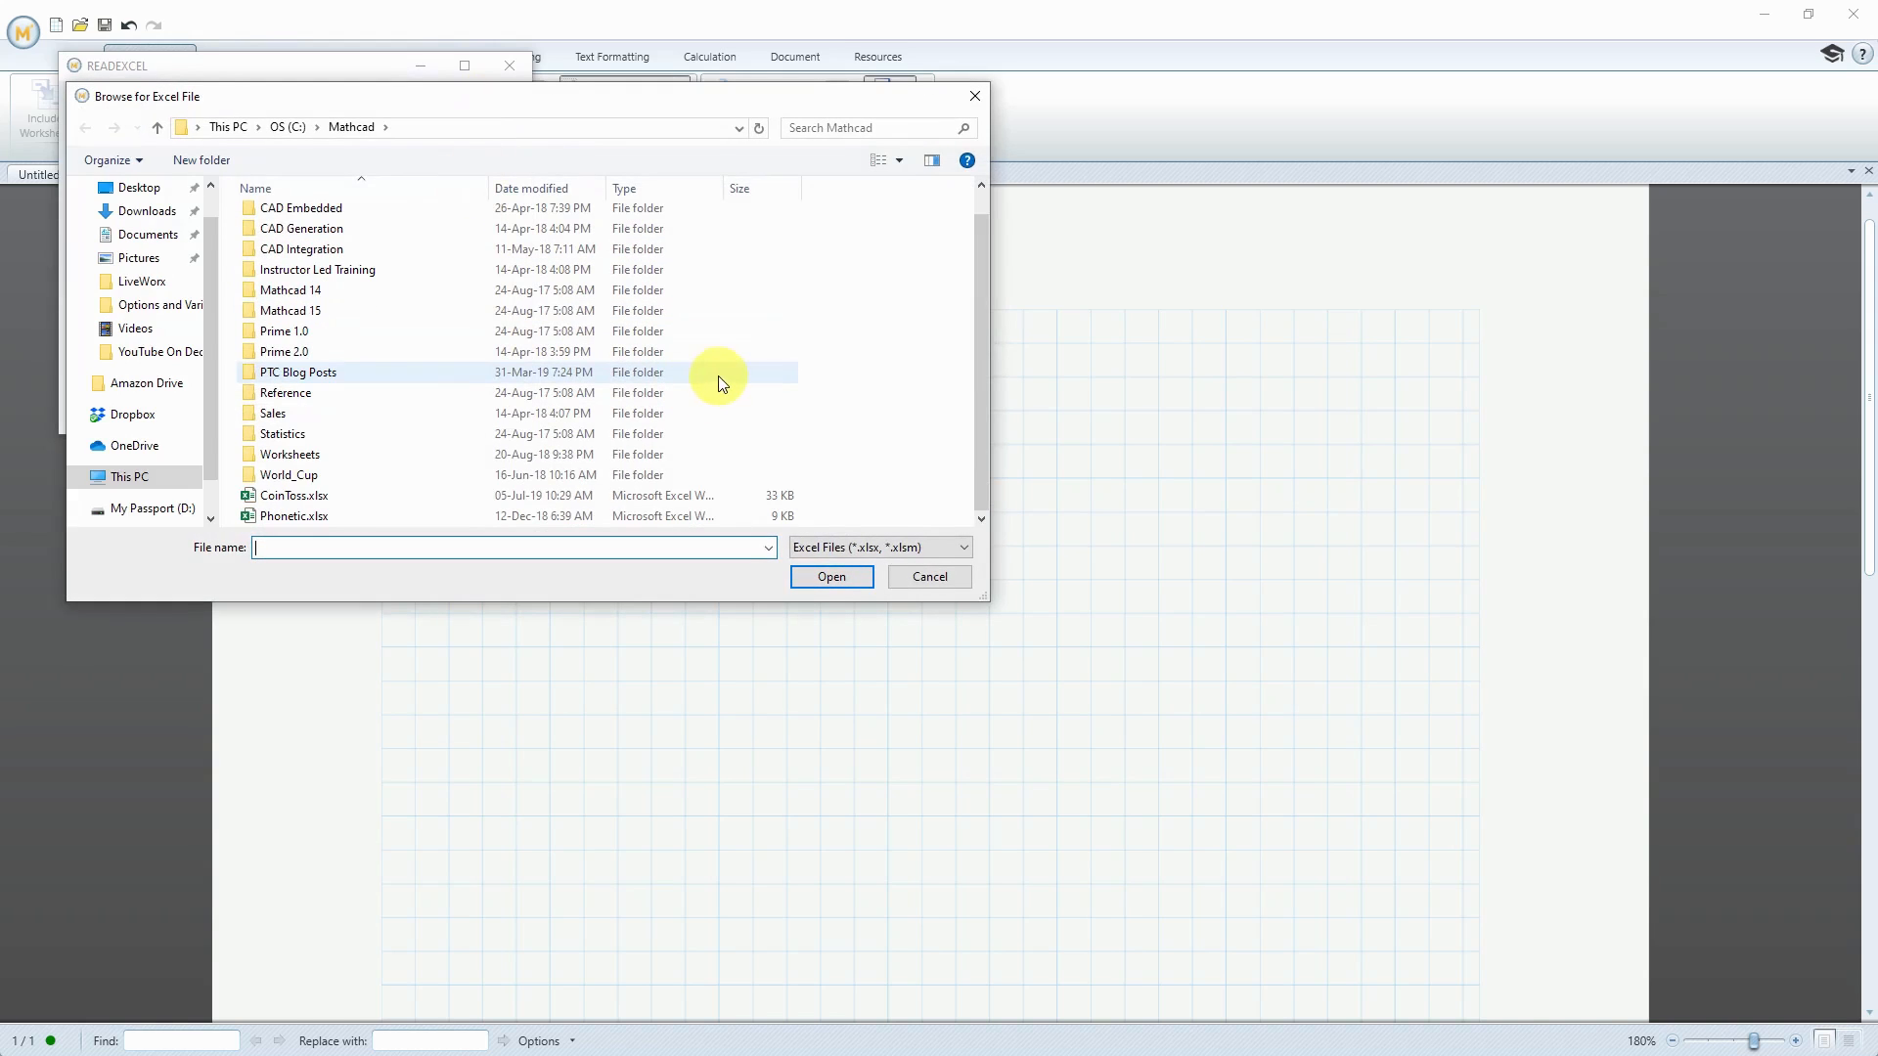
click(304, 495)
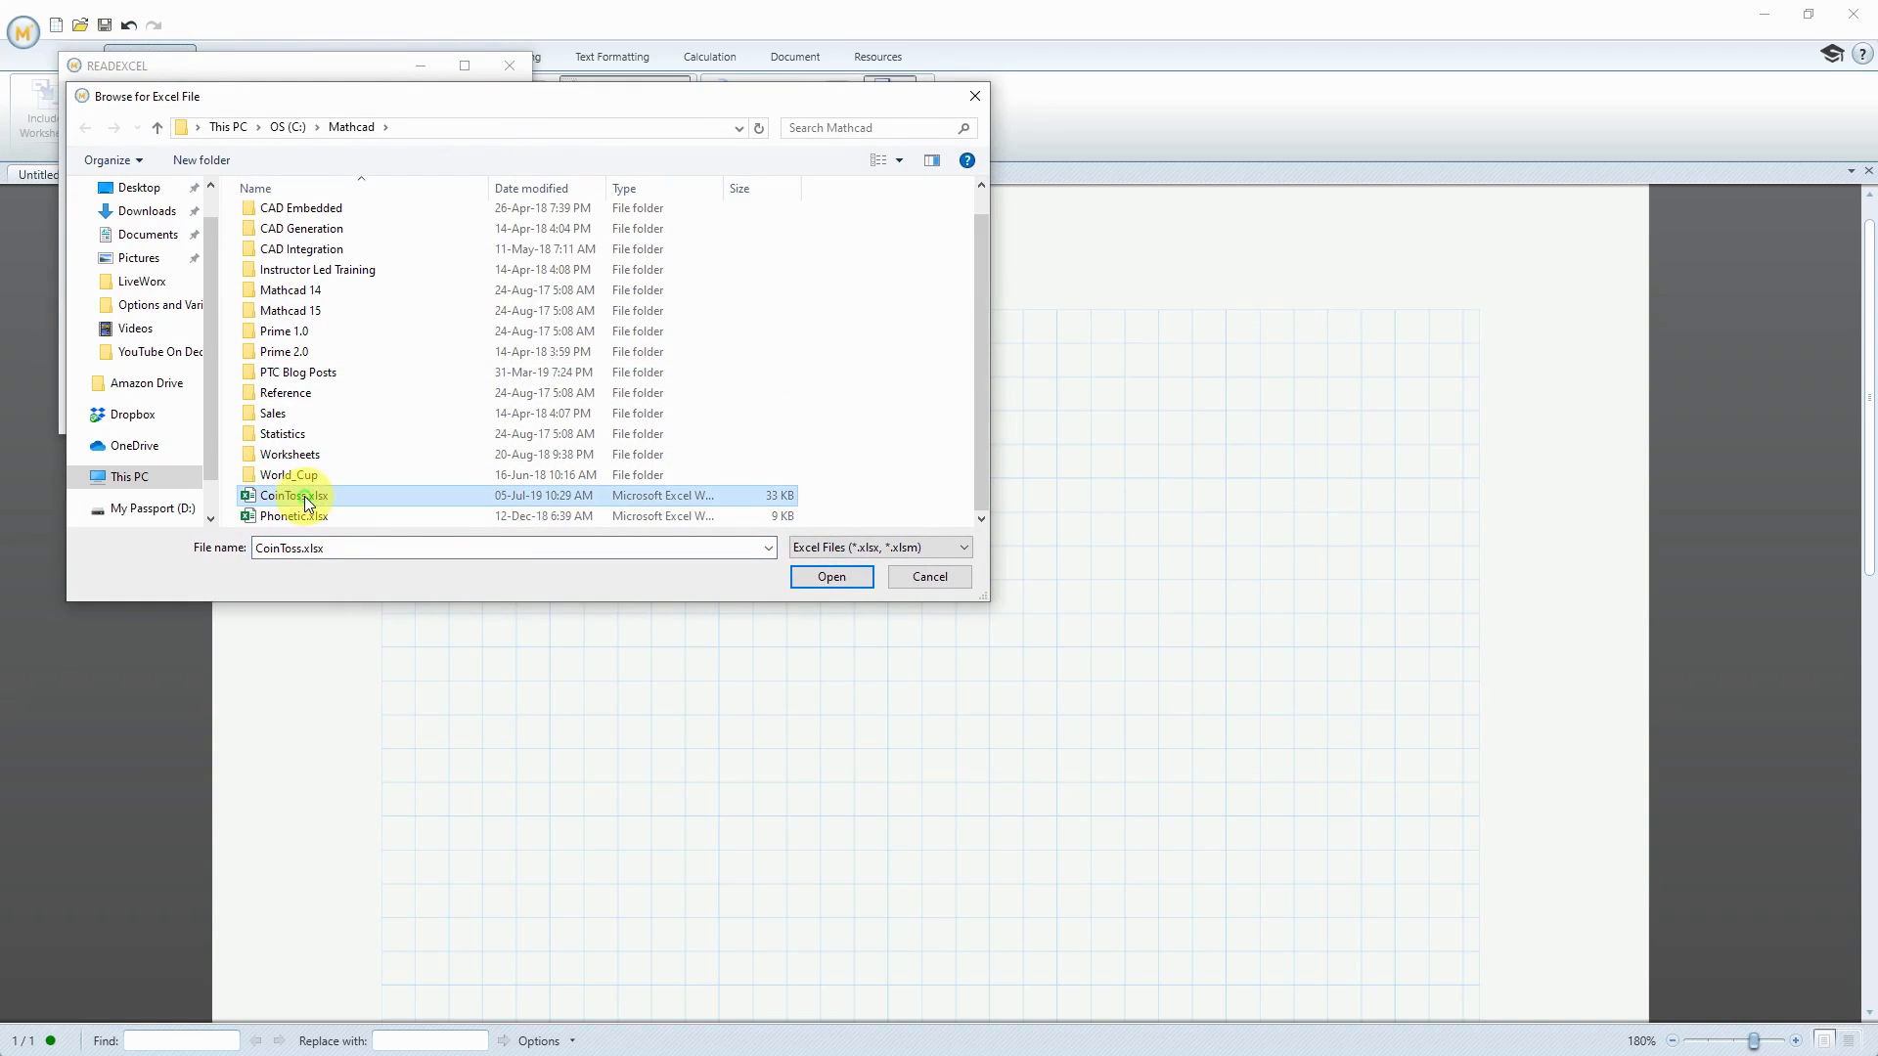
click(832, 577)
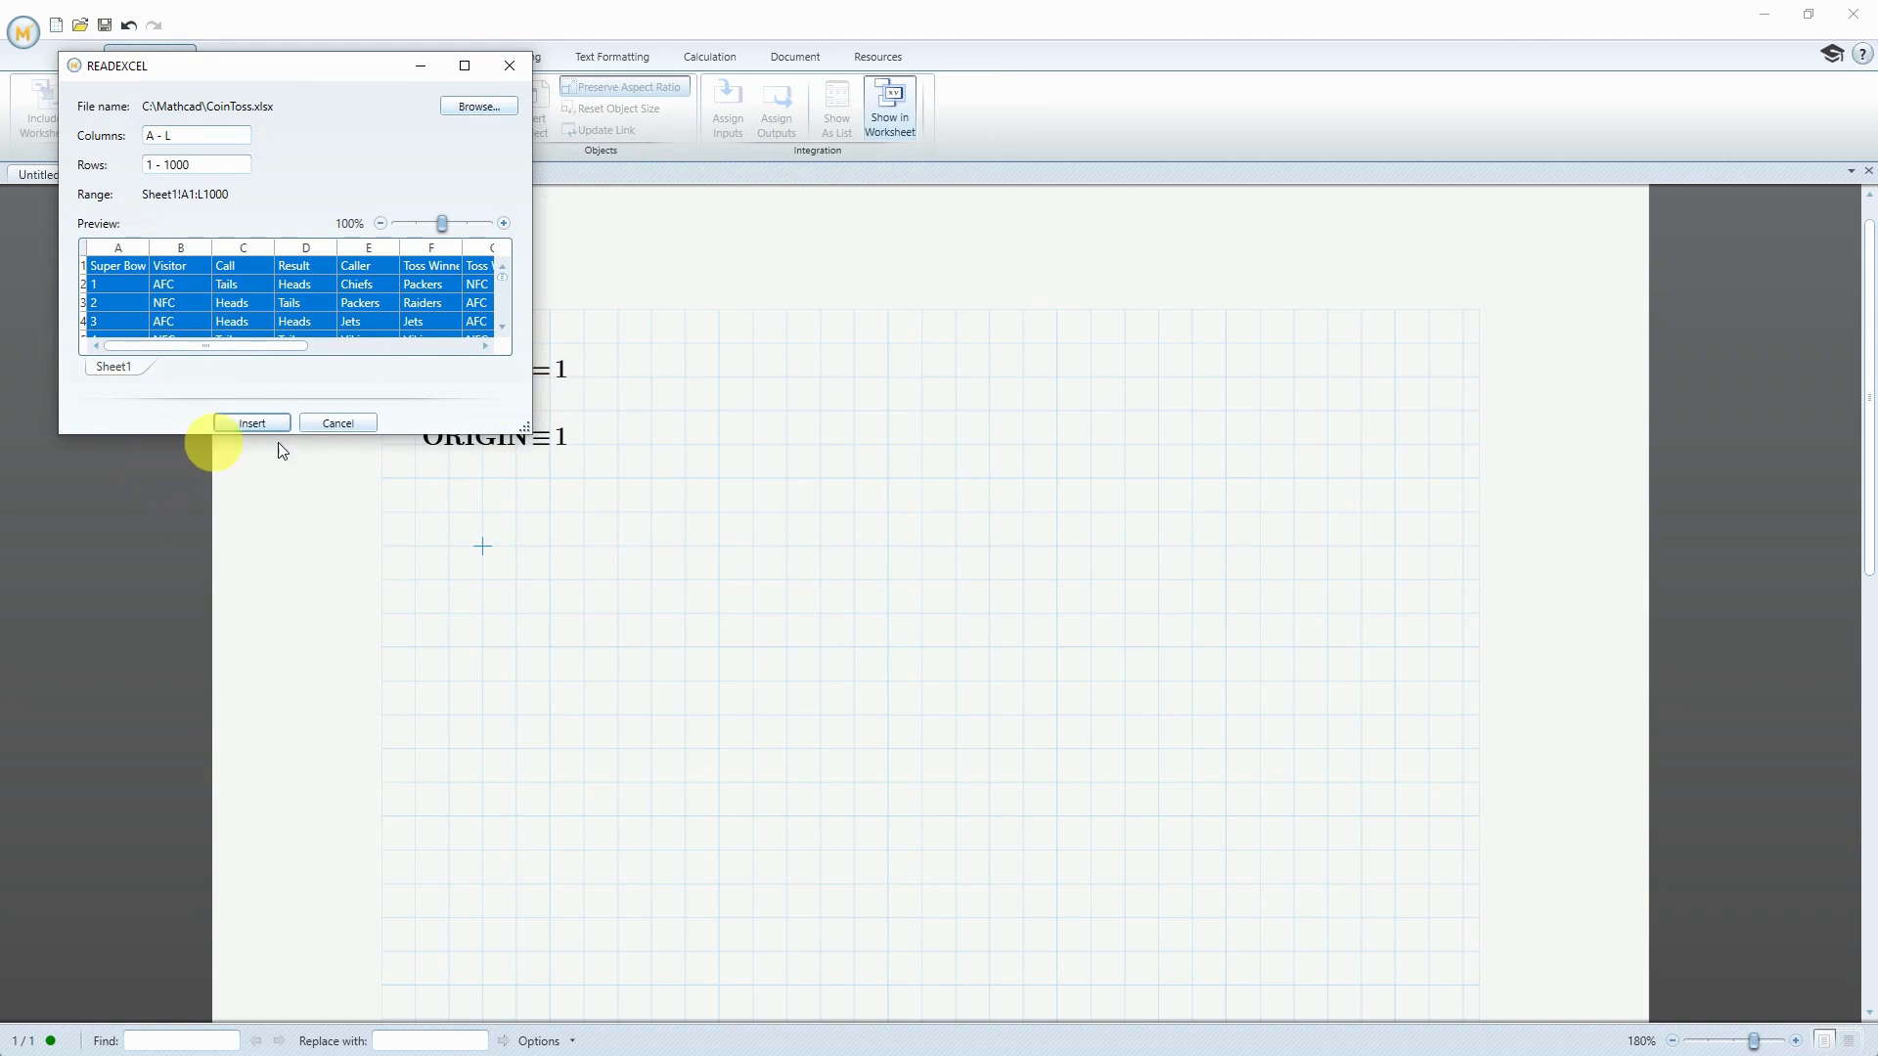
Enlarge the READEXCEL dialog and limit the import to columns B - I
drag(528, 426, 968, 869)
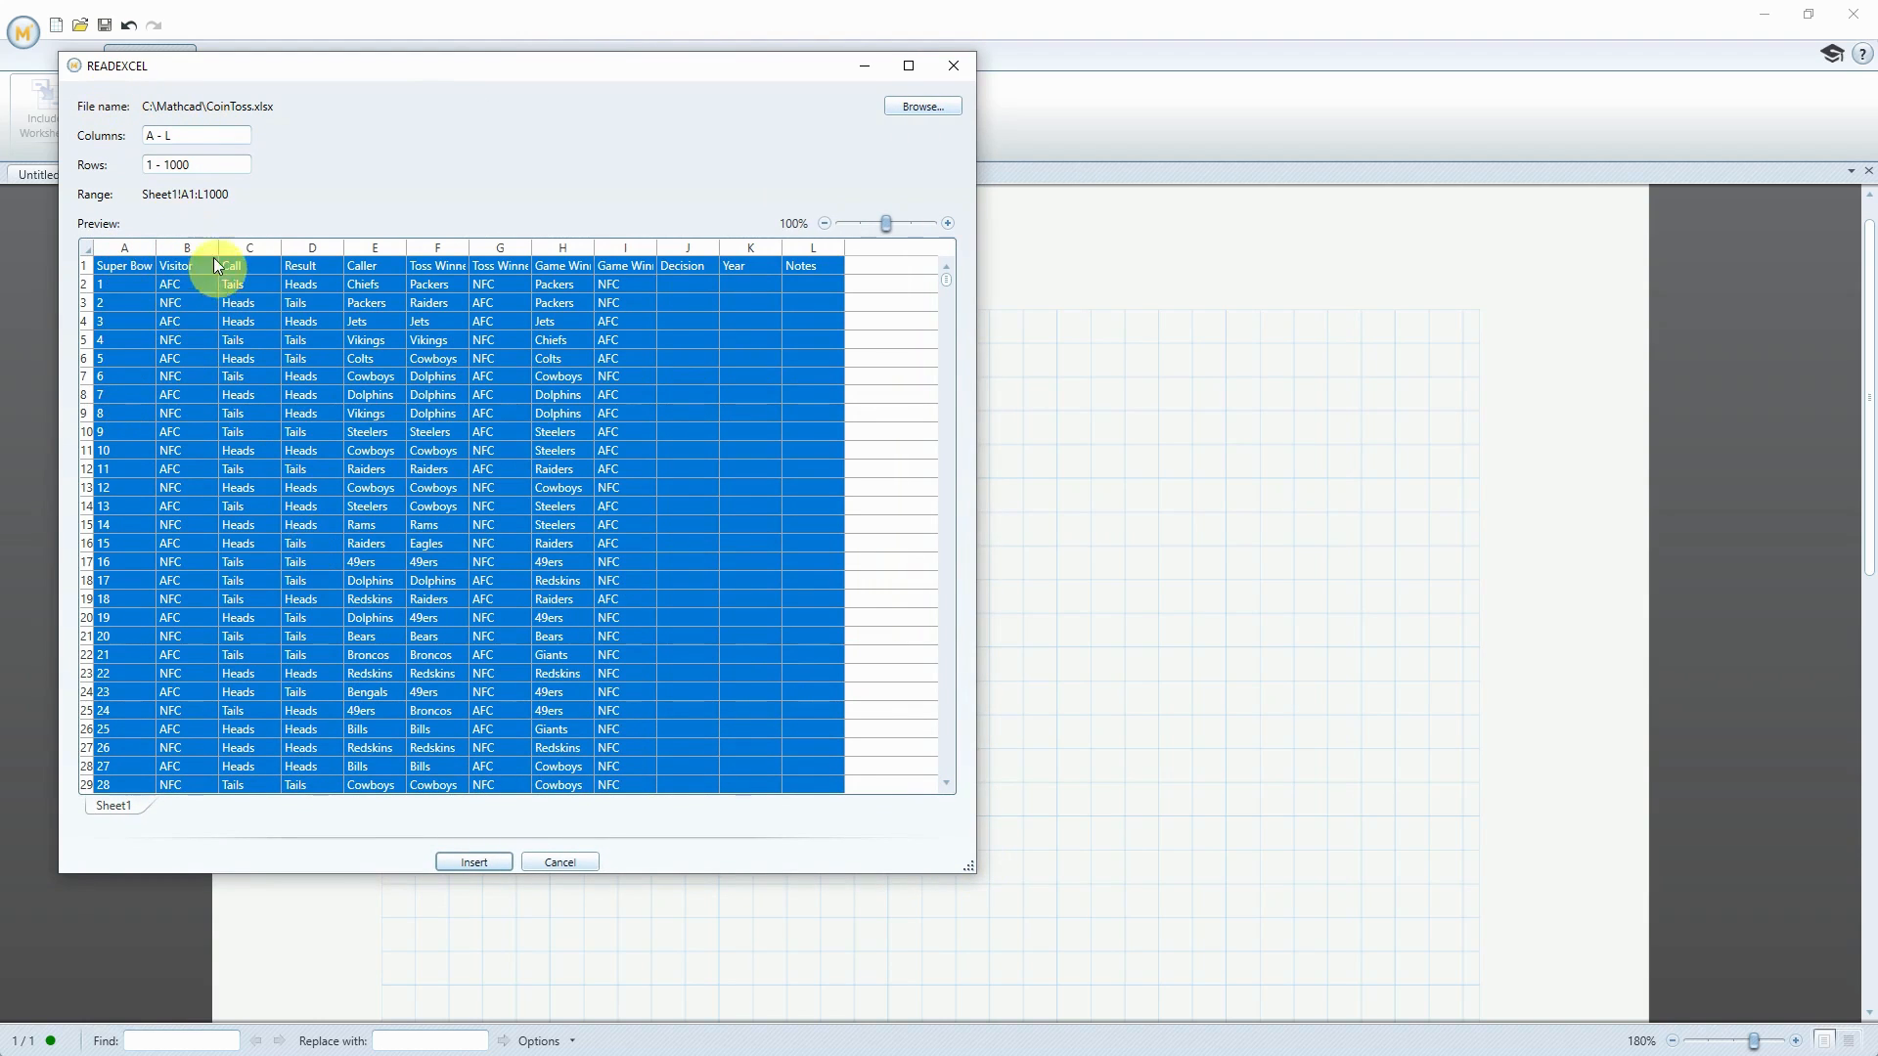
click(154, 135)
key(BackSpace)
text(B)
click(197, 132)
key(BackSpace)
Set the import rows to 2 - 54 and insert the READEXCEL expression into the worksheet
click(156, 161)
key(Delete)
text(2)
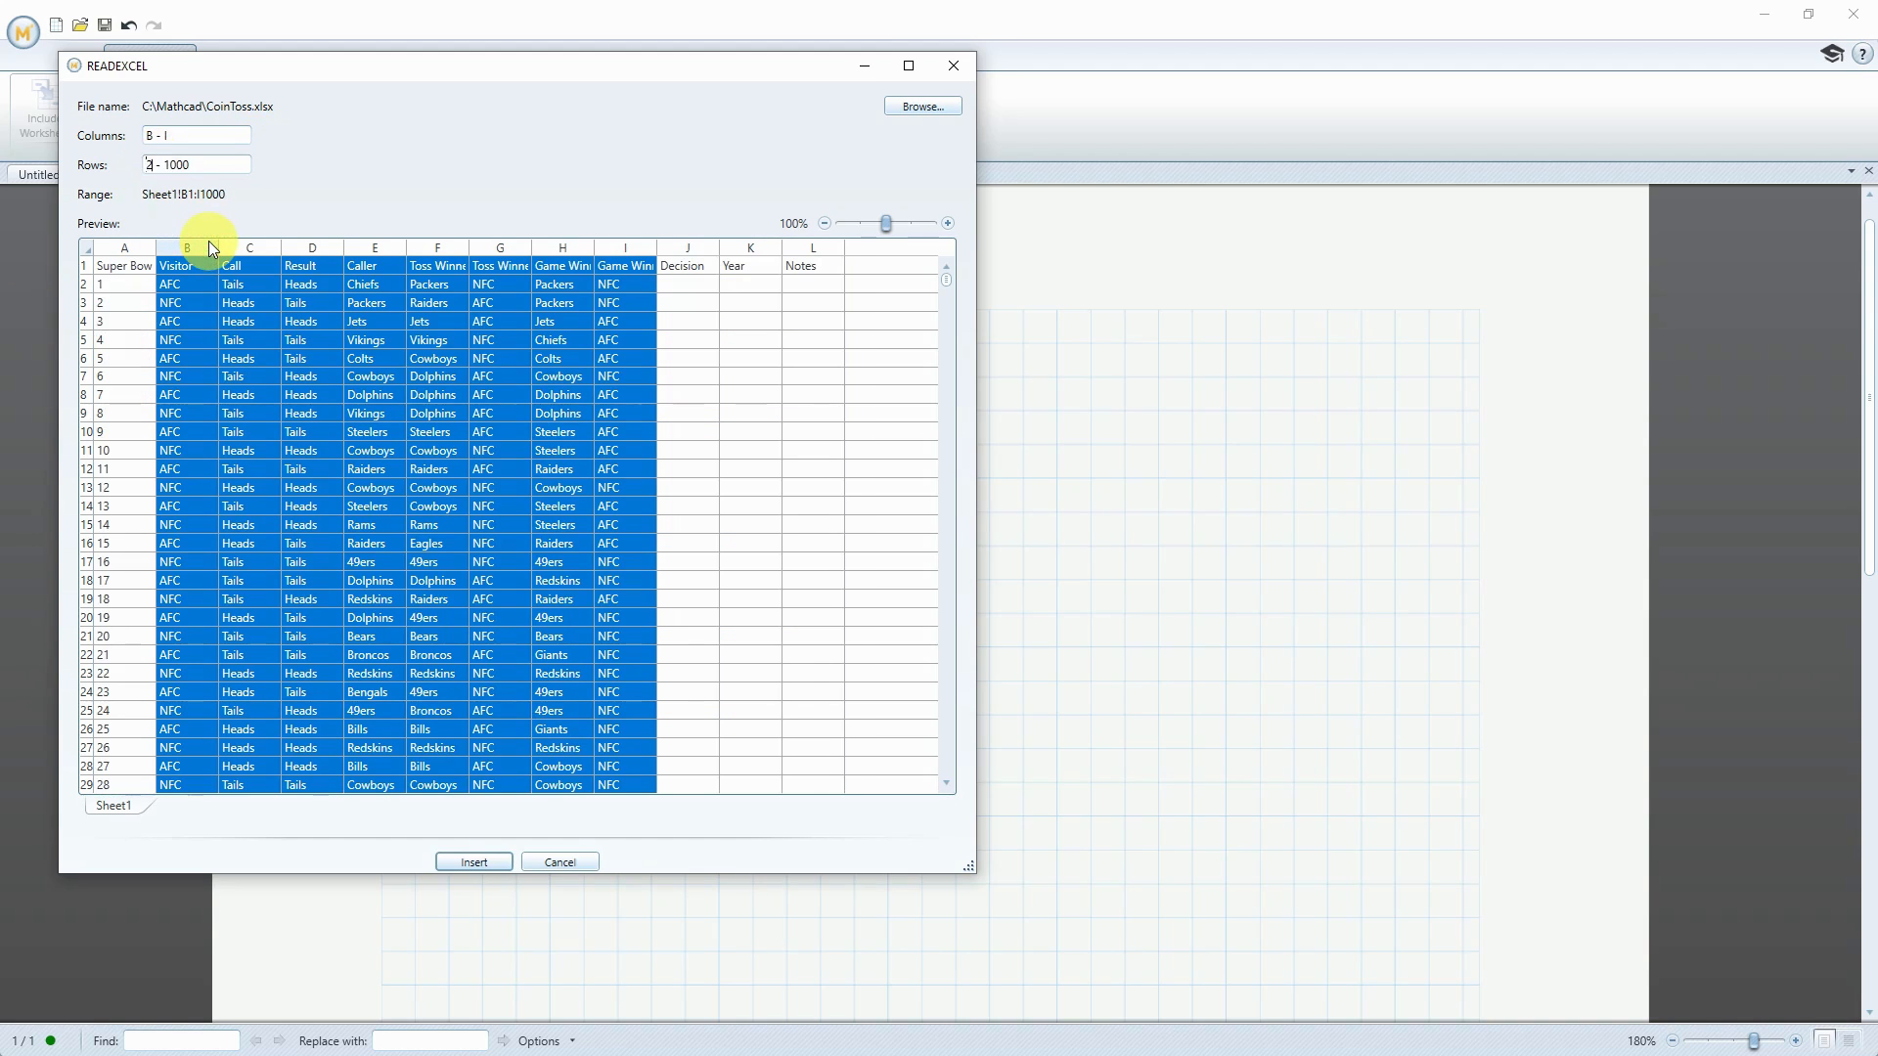
scroll(403, 378, down, 13)
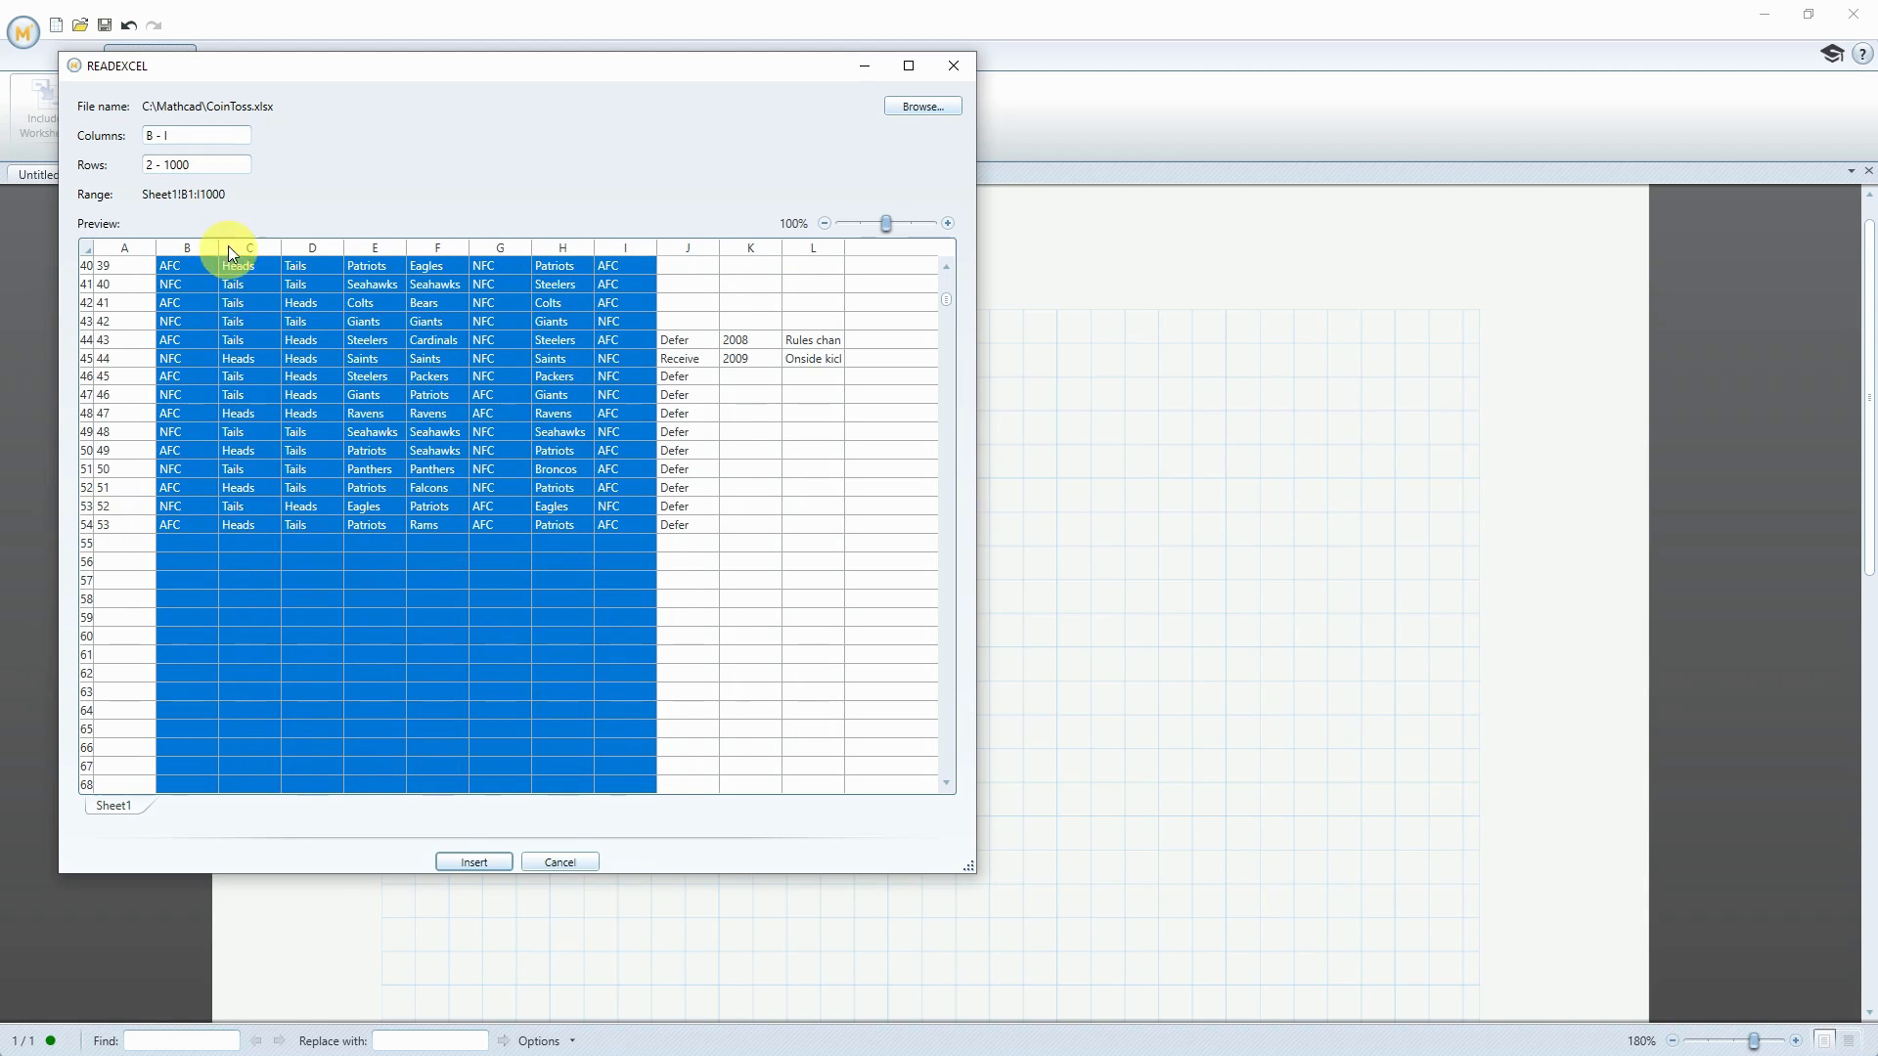
key(BackSpace)
key(BackSpace)
key(BackSpace)
key(BackSpace)
text(54)
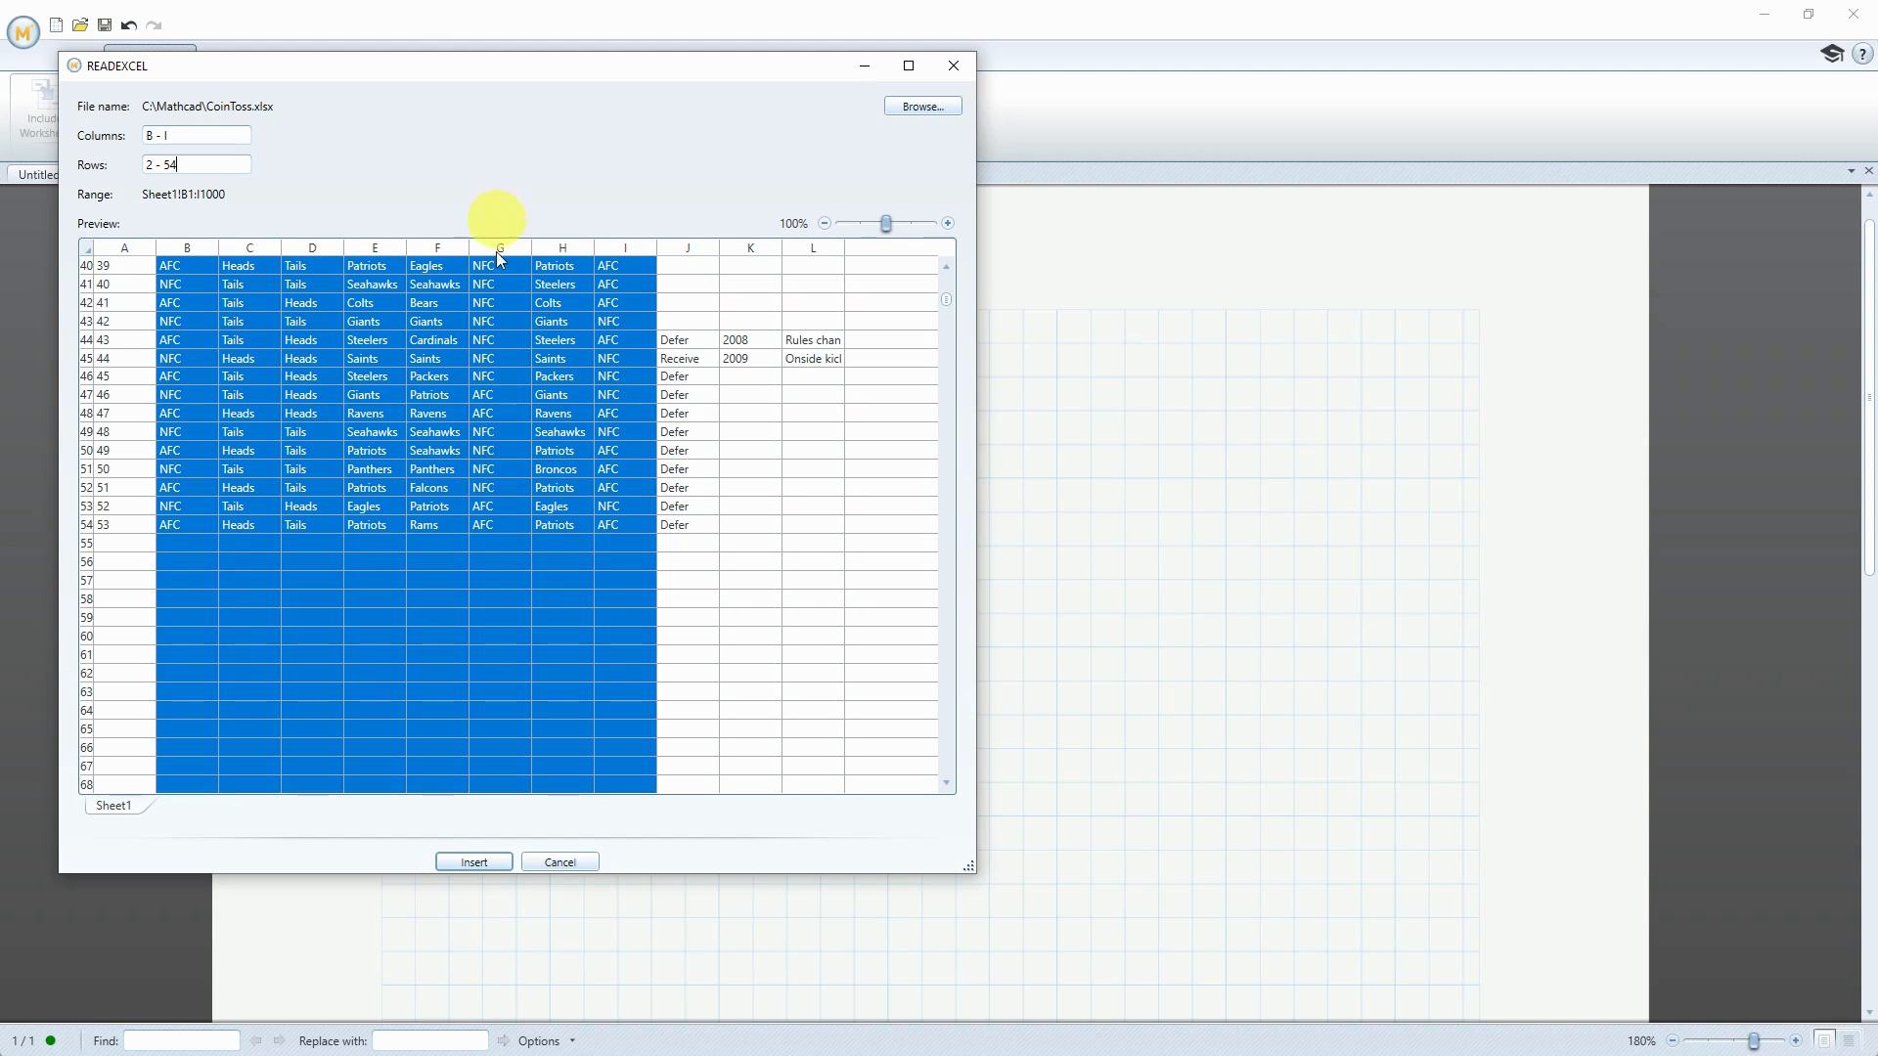
click(473, 862)
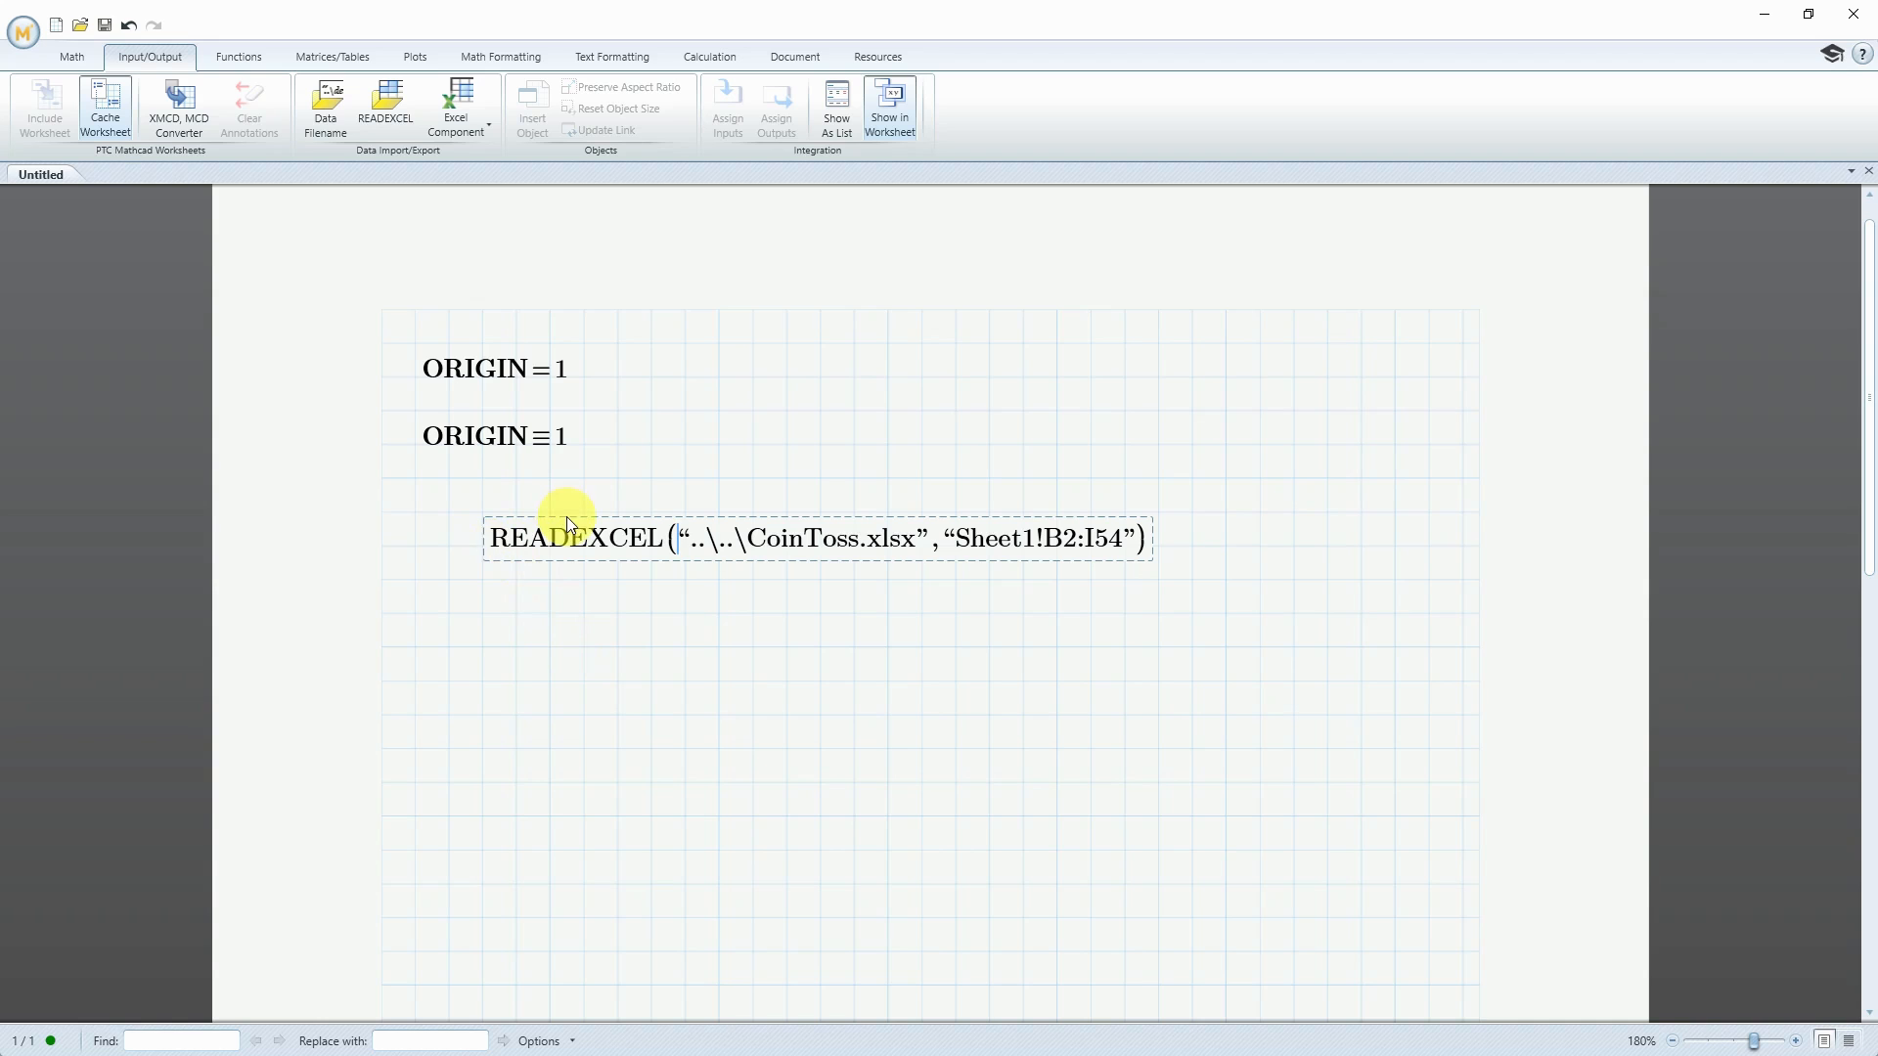
Assign the READEXCEL expression to a variable named CoinToss and reposition the definition beneath the ORIGIN regions
drag(566, 517, 737, 507)
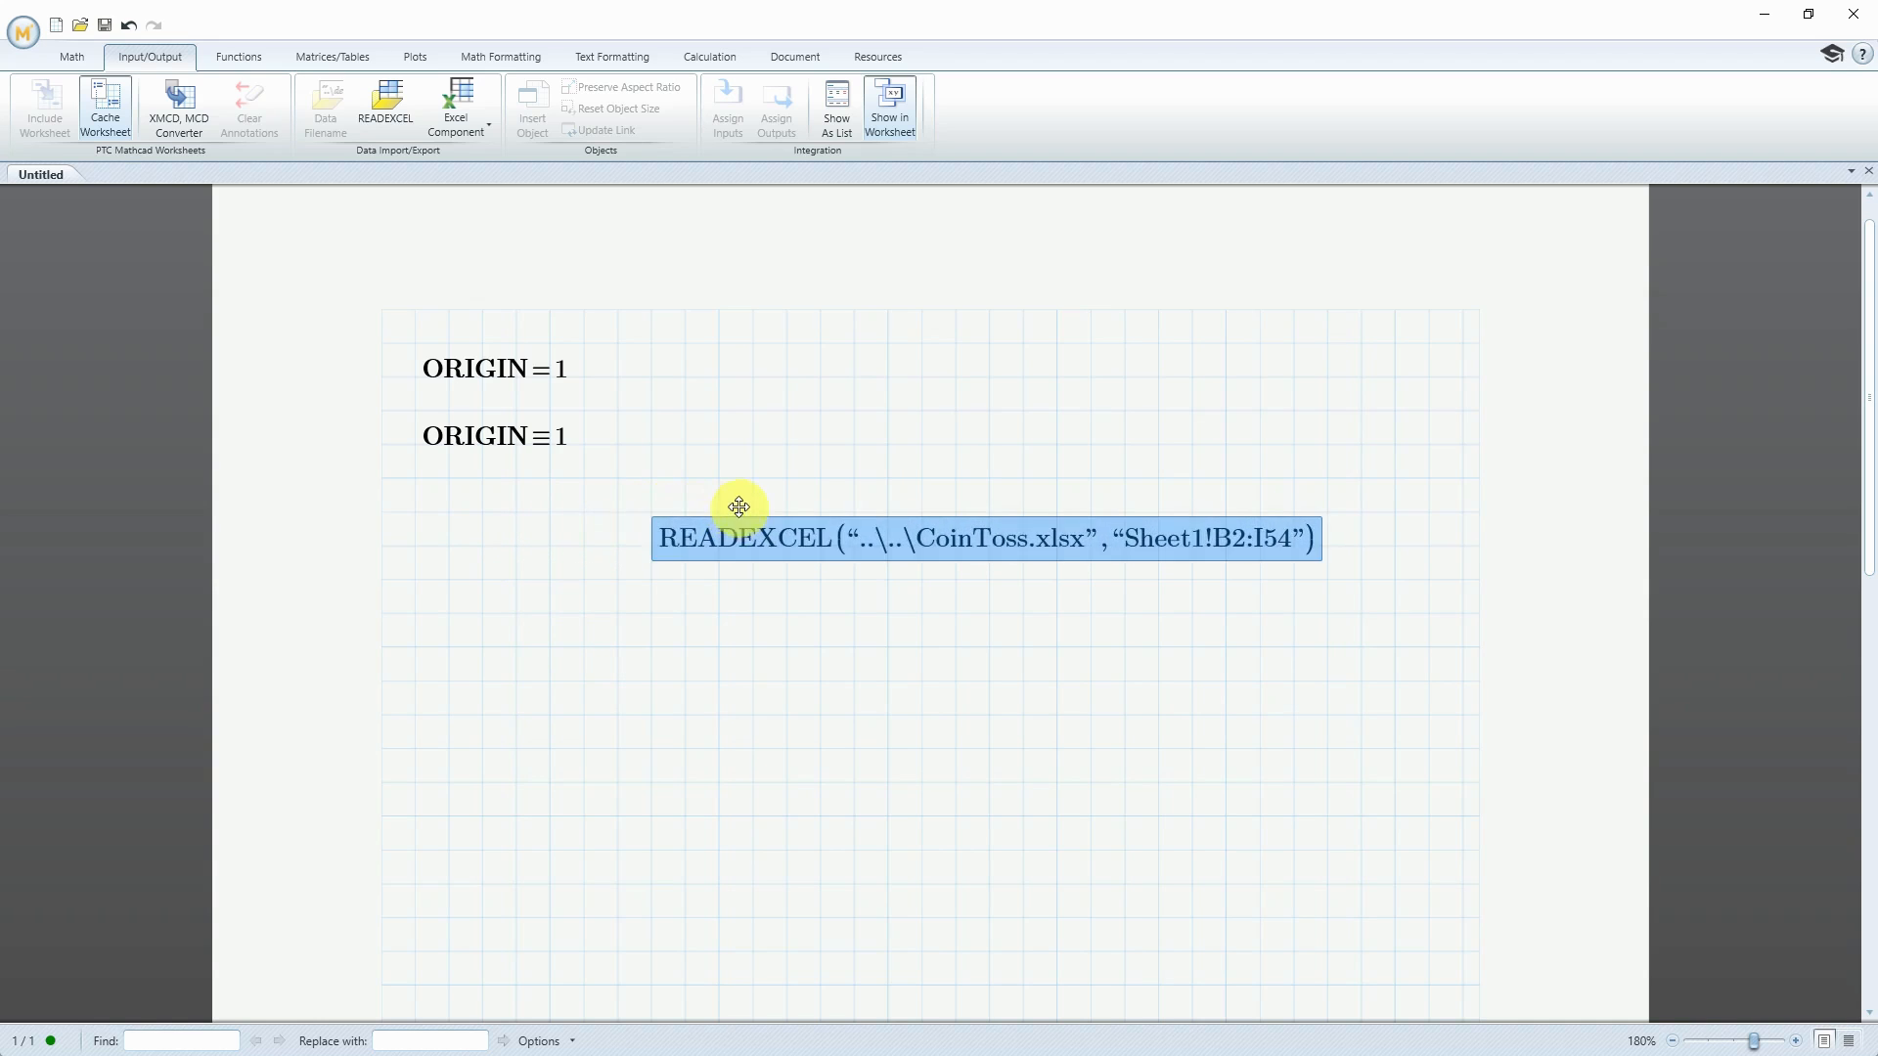
click(661, 538)
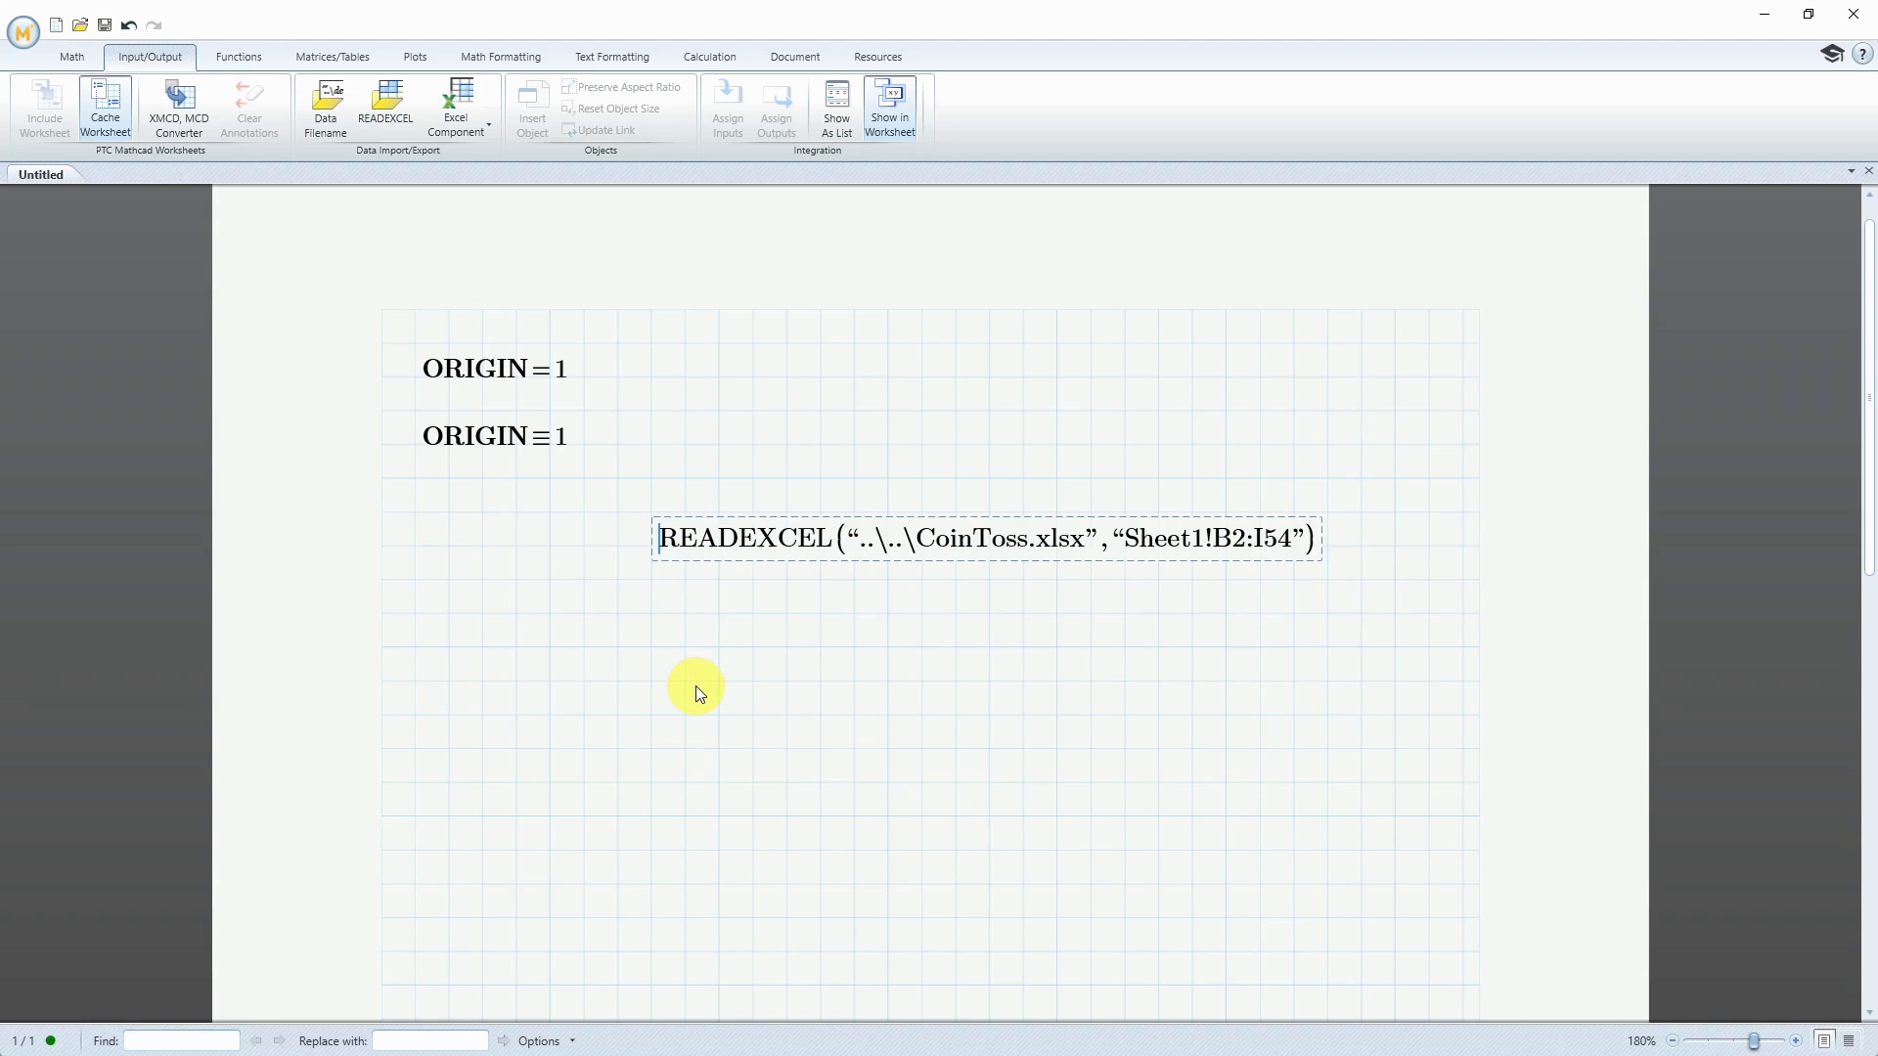
text(:=)
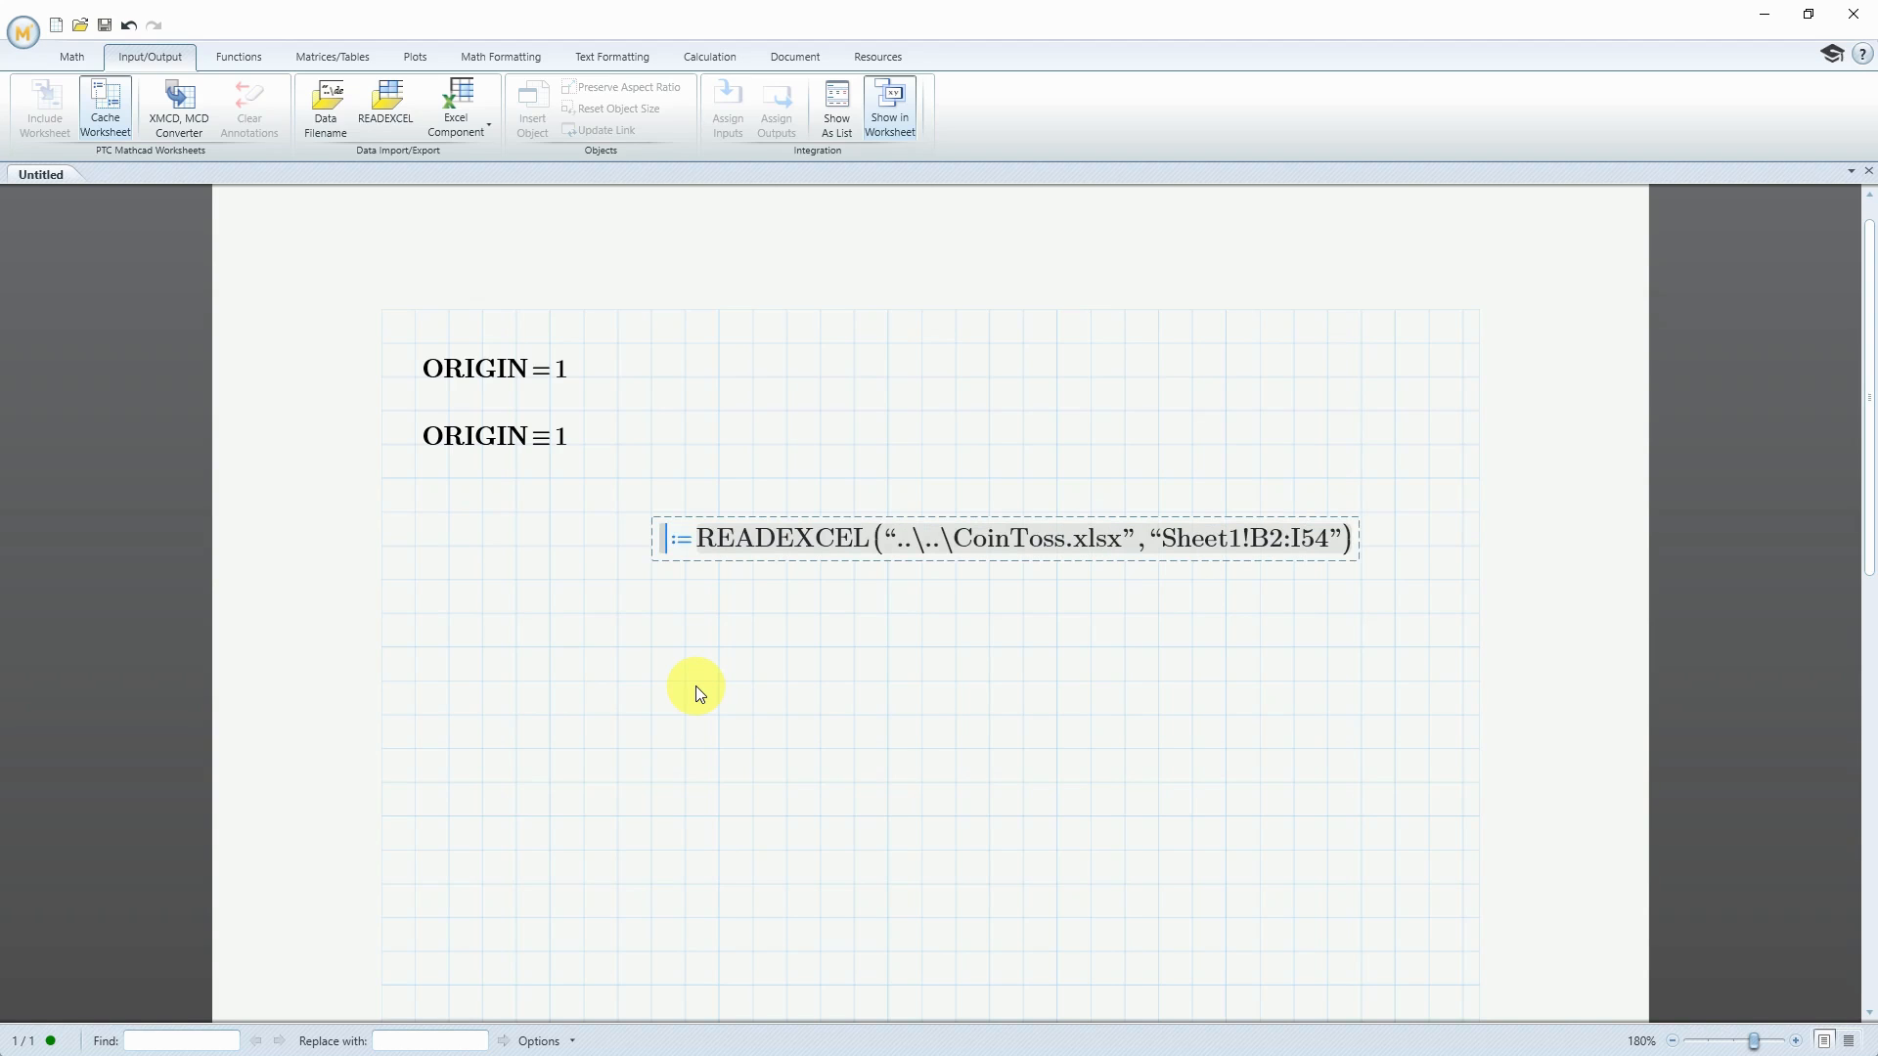
text(Coin)
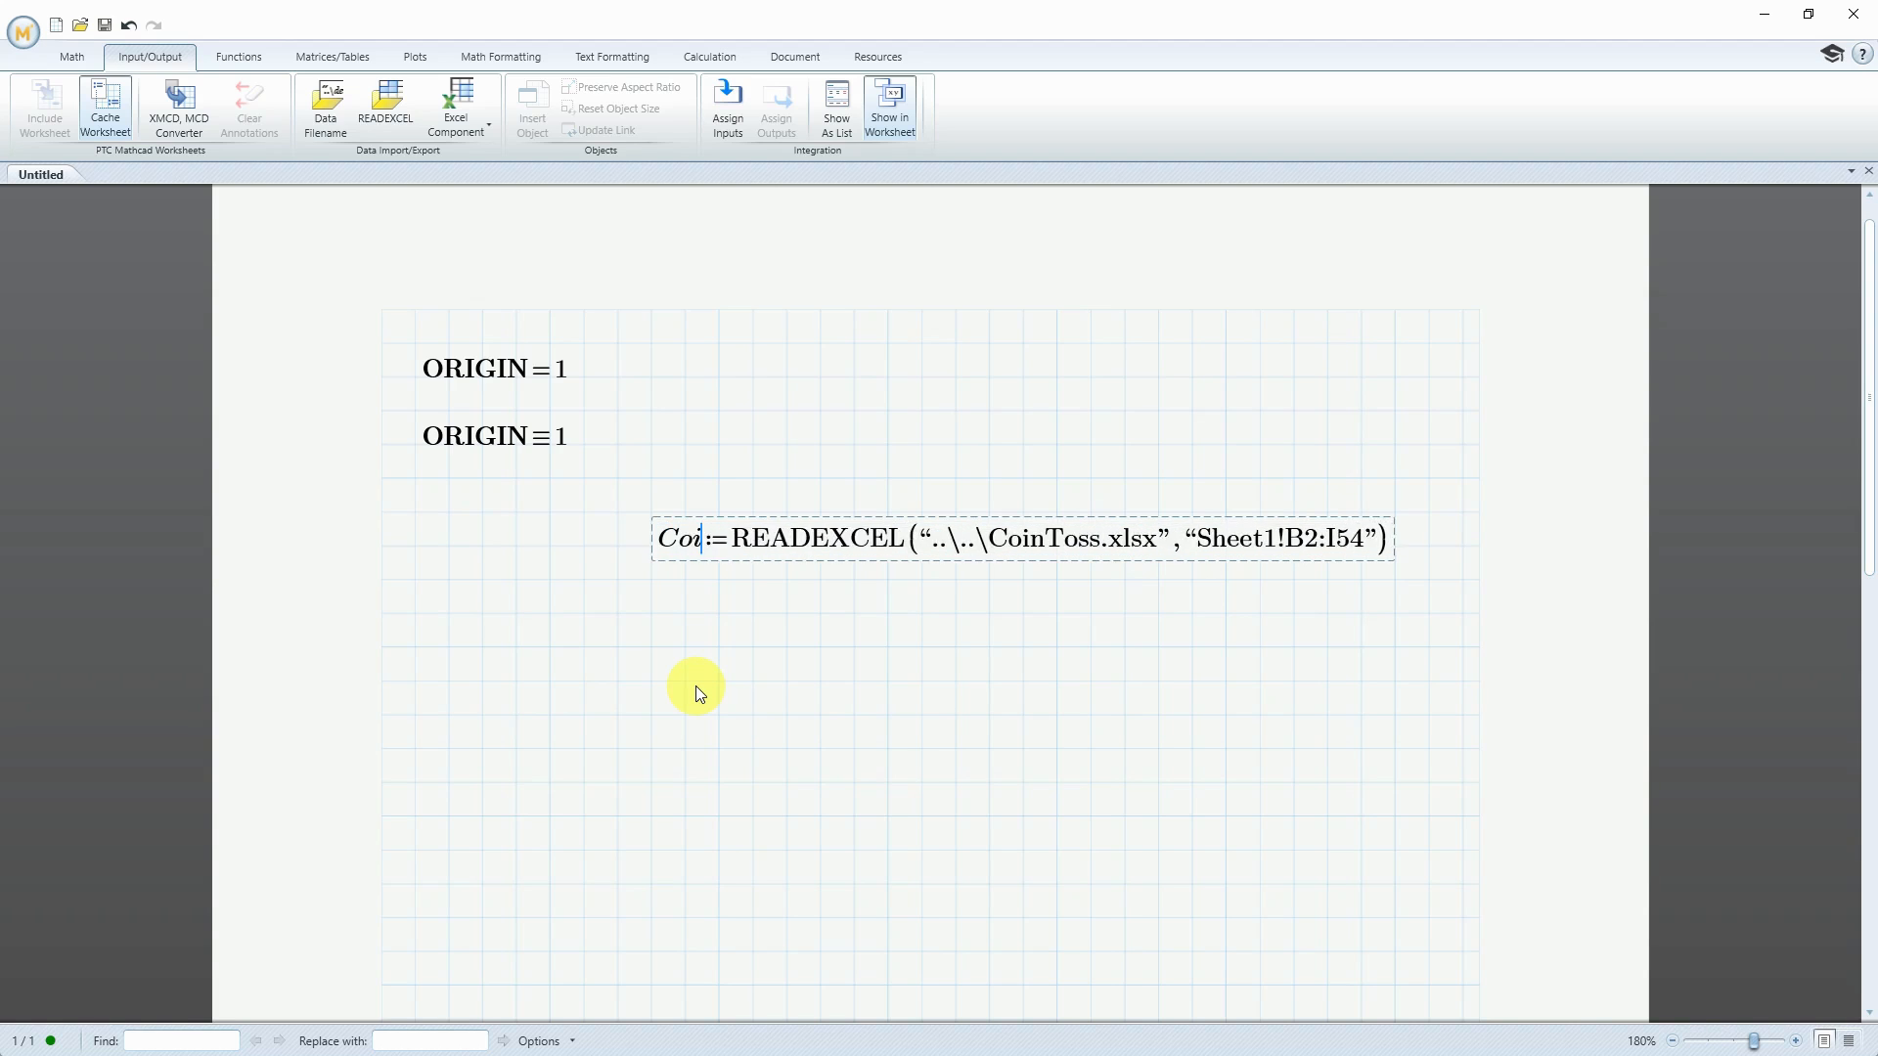
text(Toss)
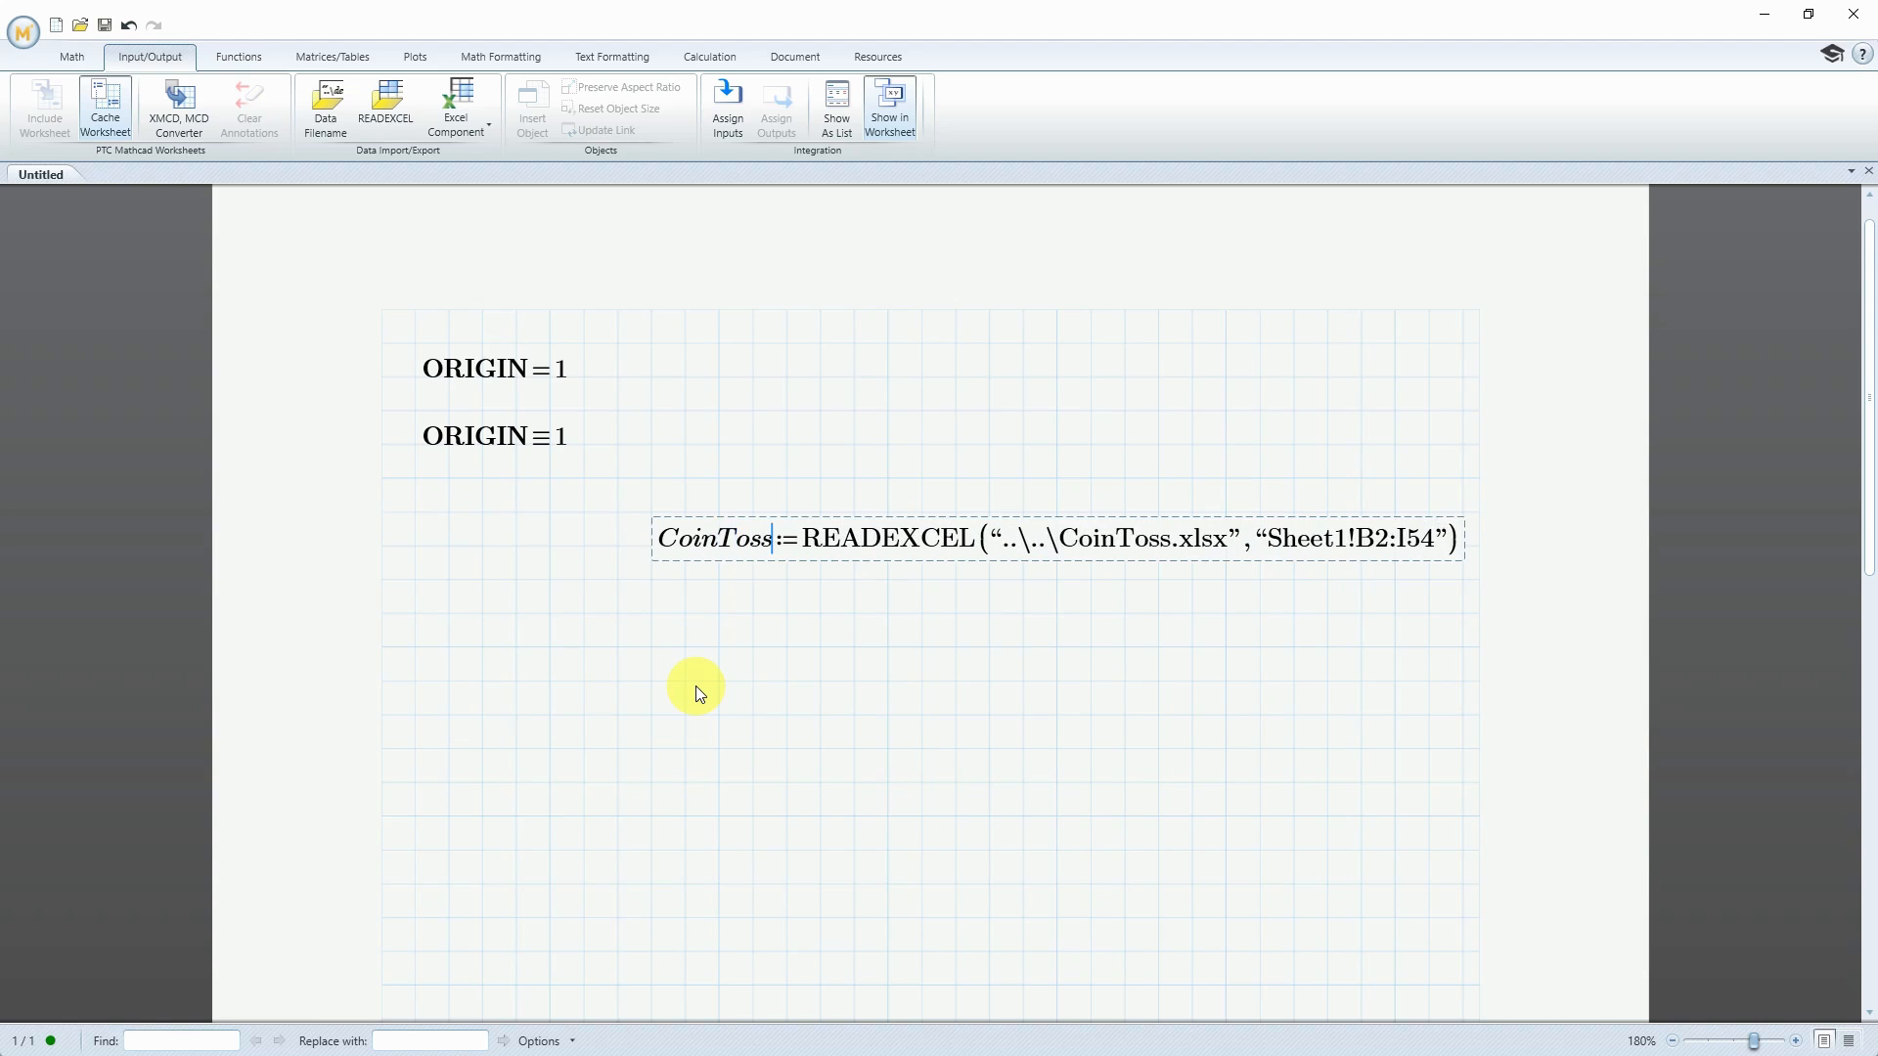
drag(755, 565, 546, 571)
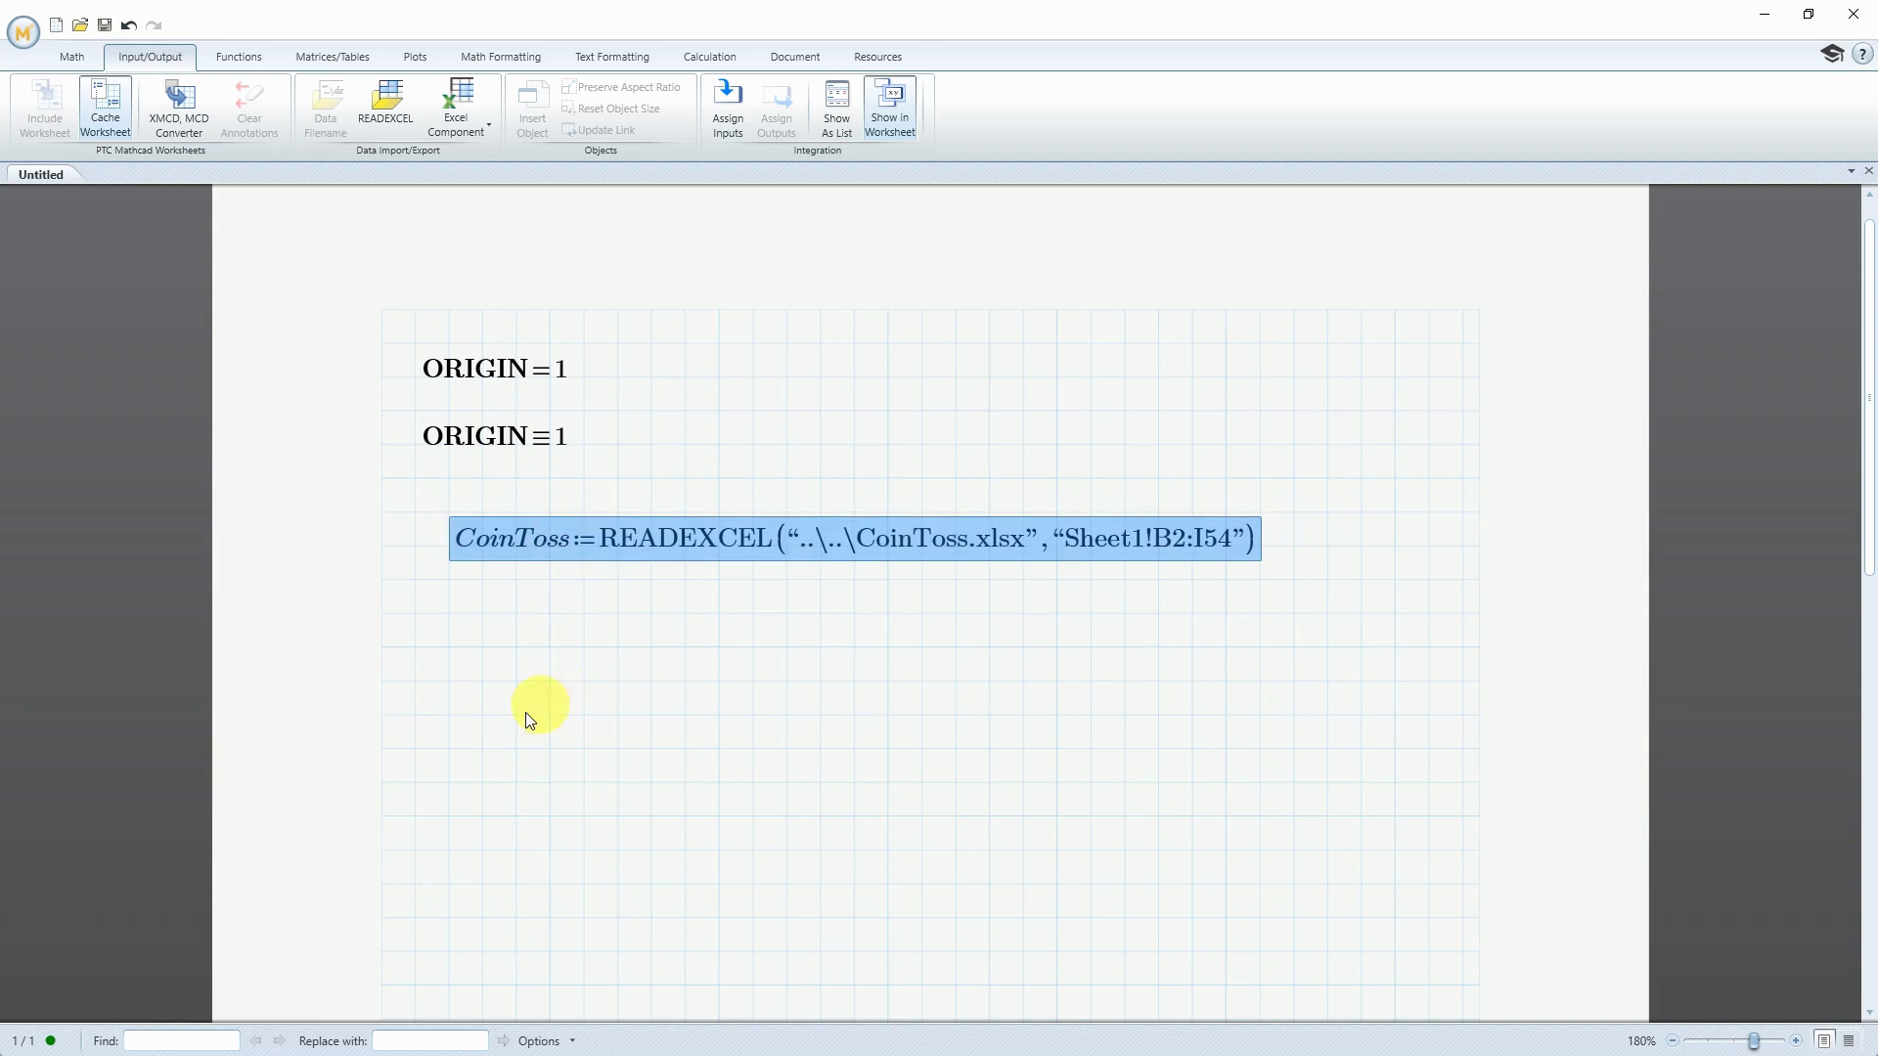
Evaluate CoinToss below its definition to inspect the imported matrix, and delete that evaluation region
click(414, 750)
text(Coi)
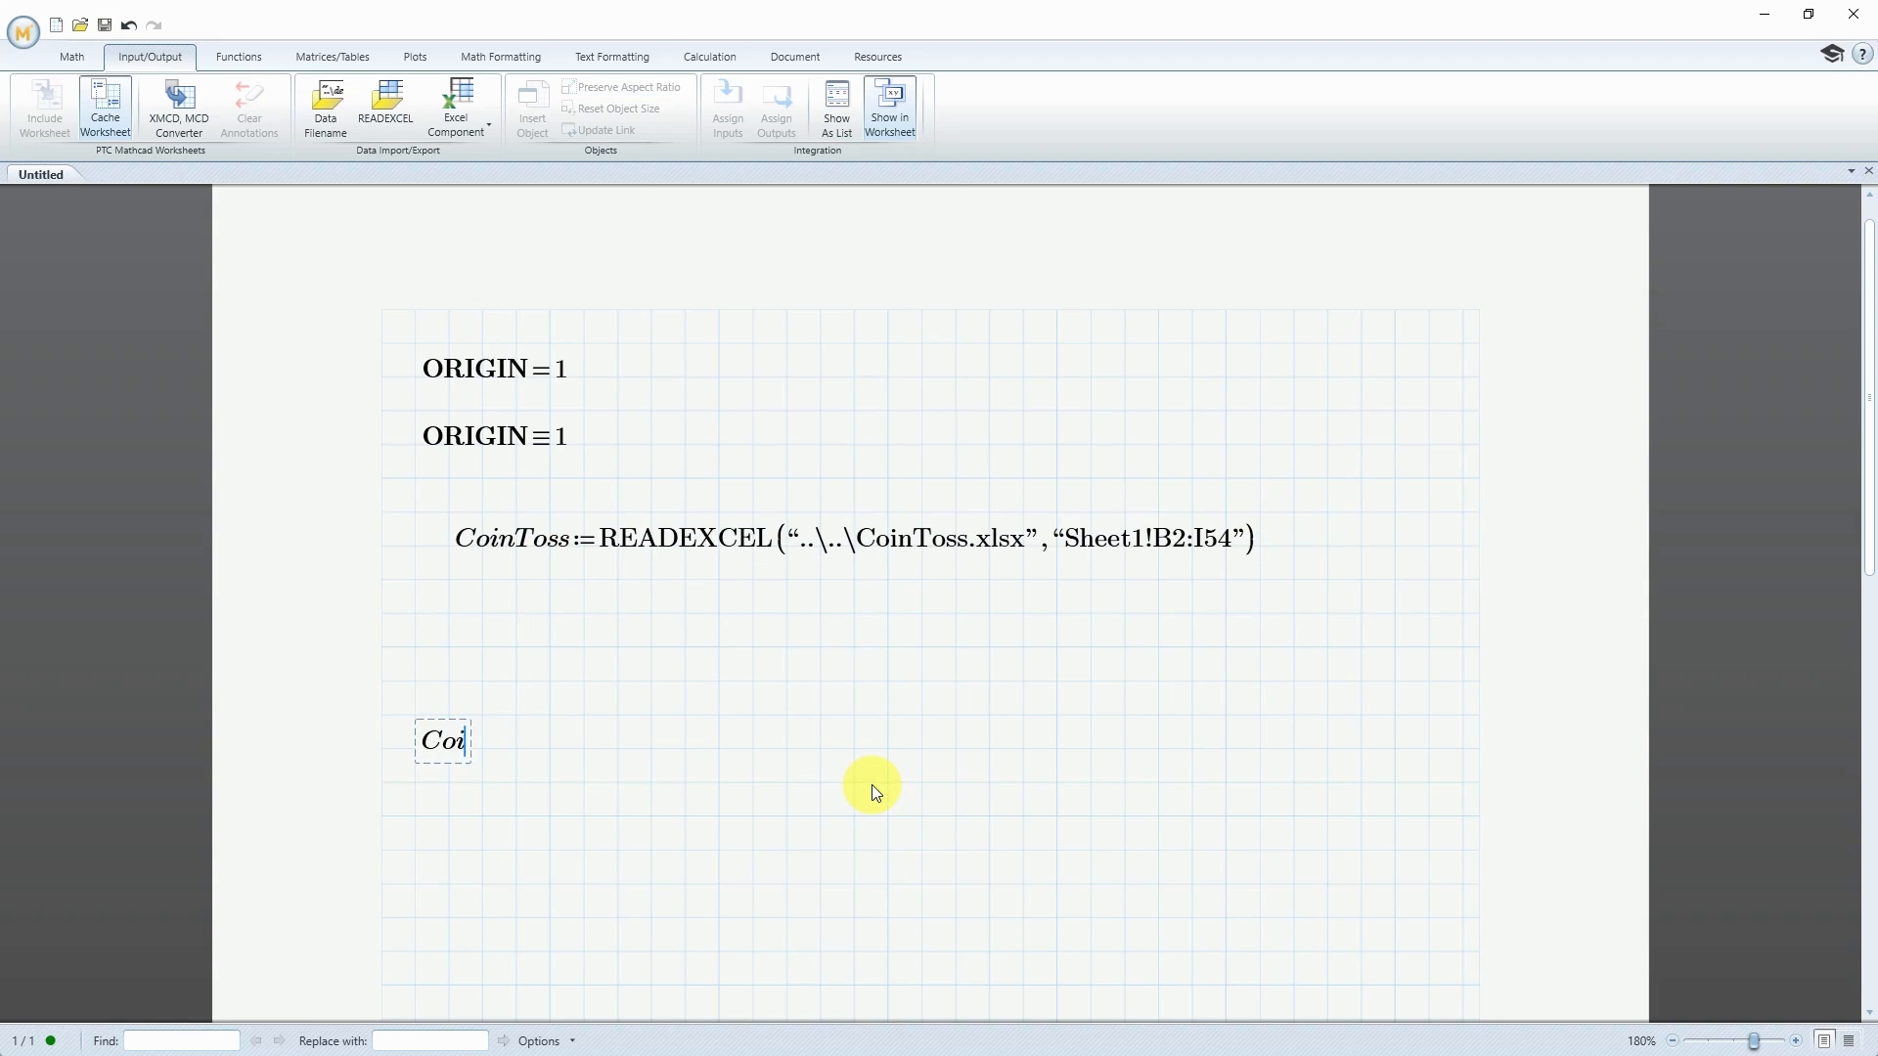
text(nToss=)
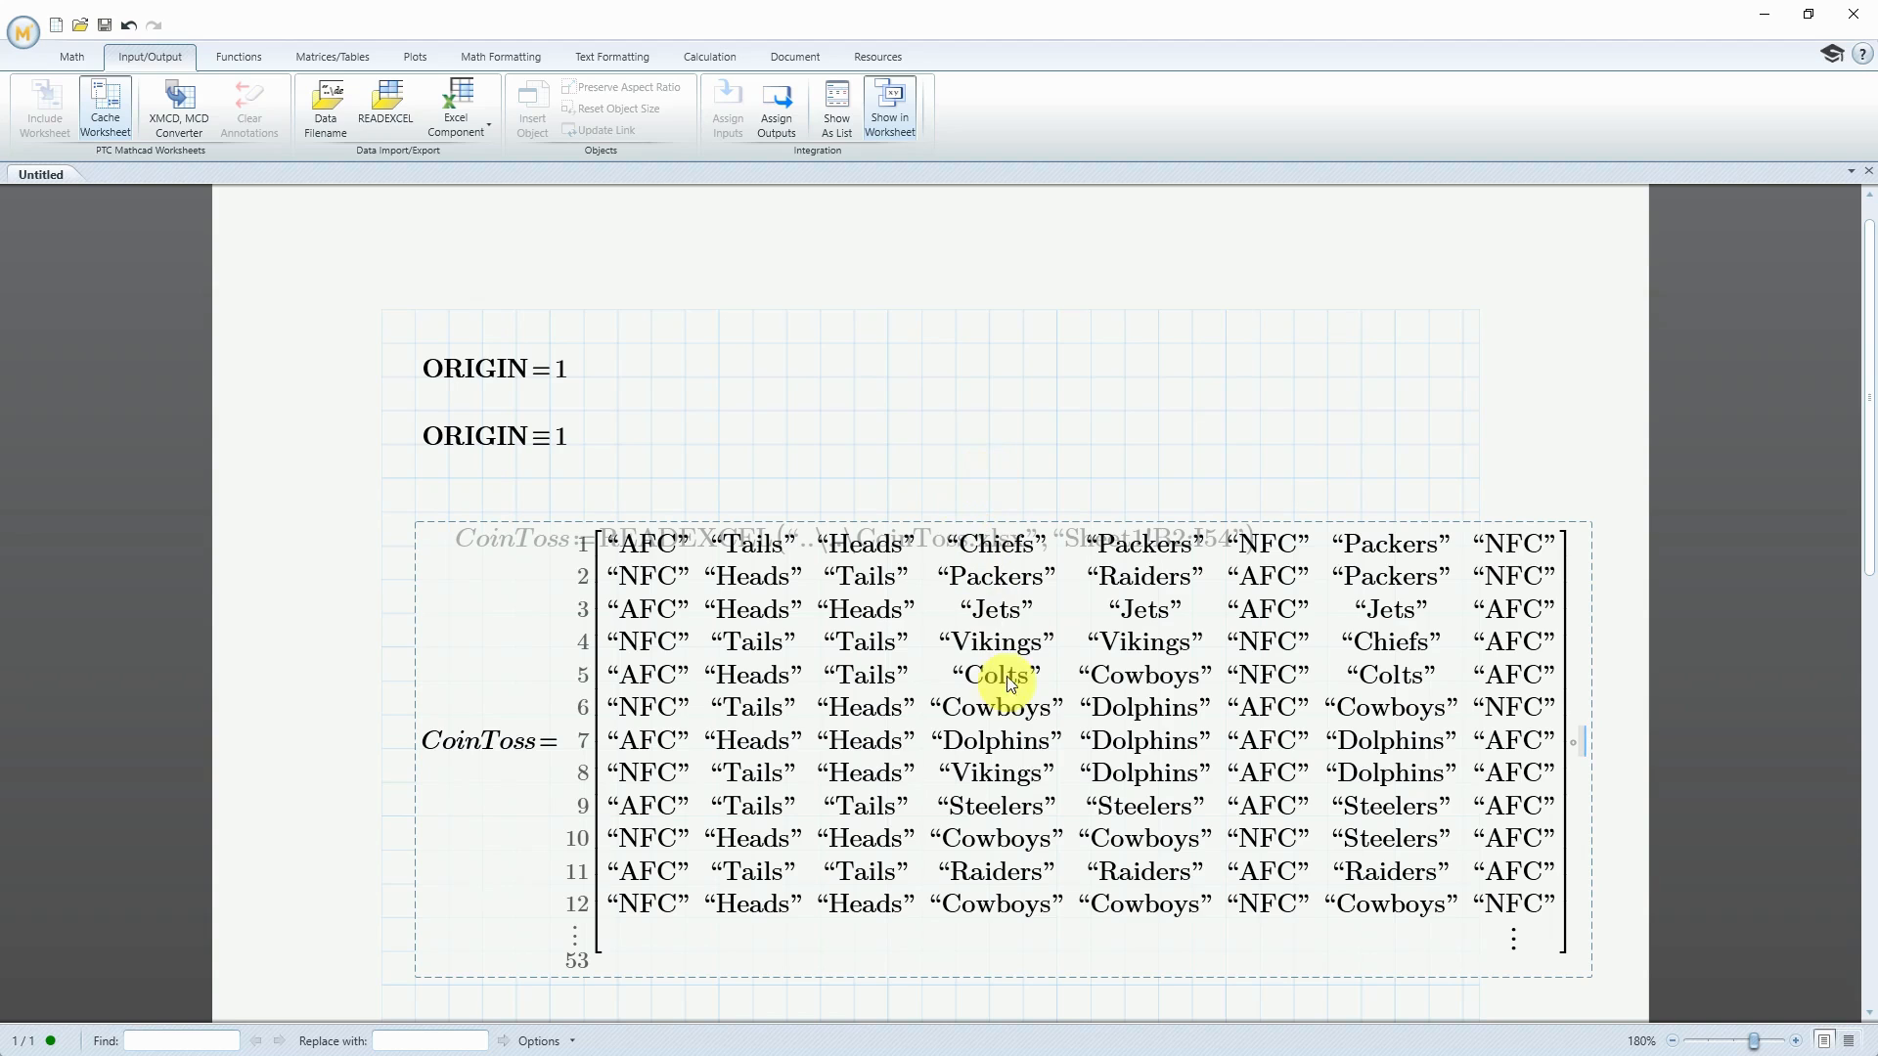
click(567, 520)
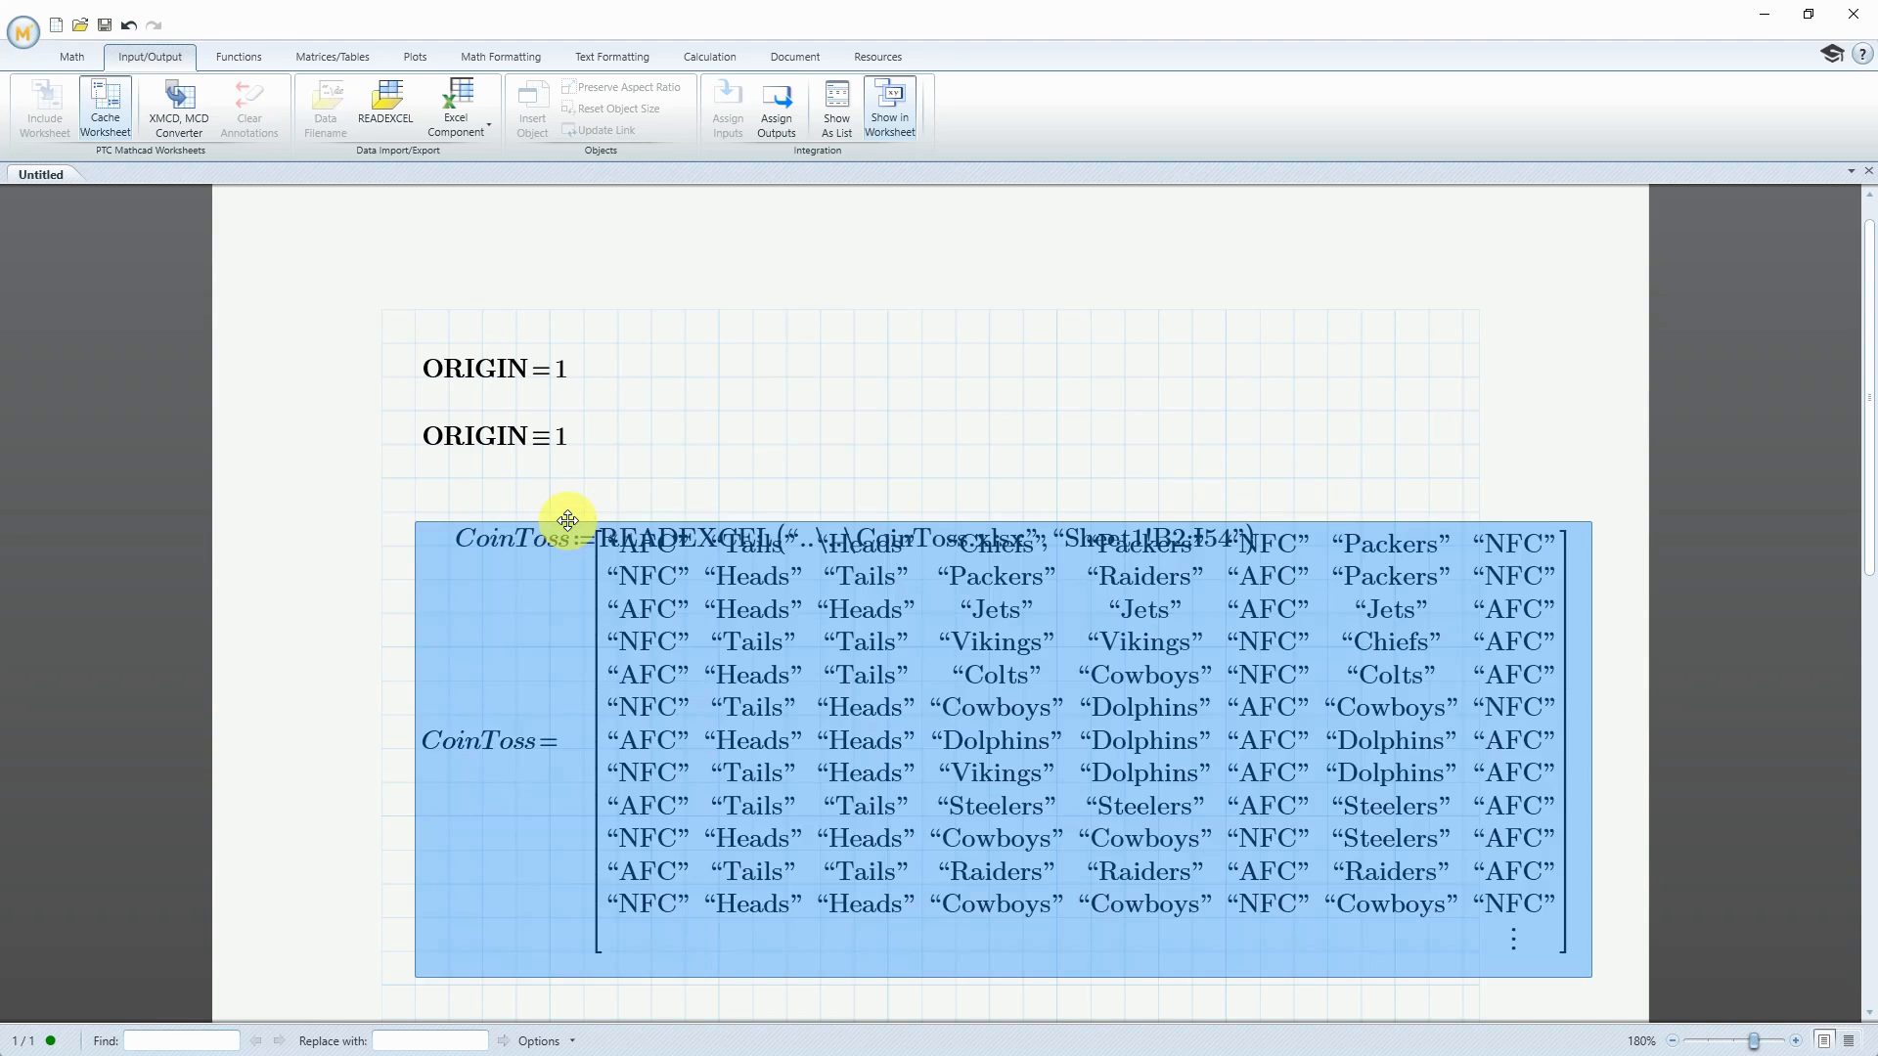
key(Delete)
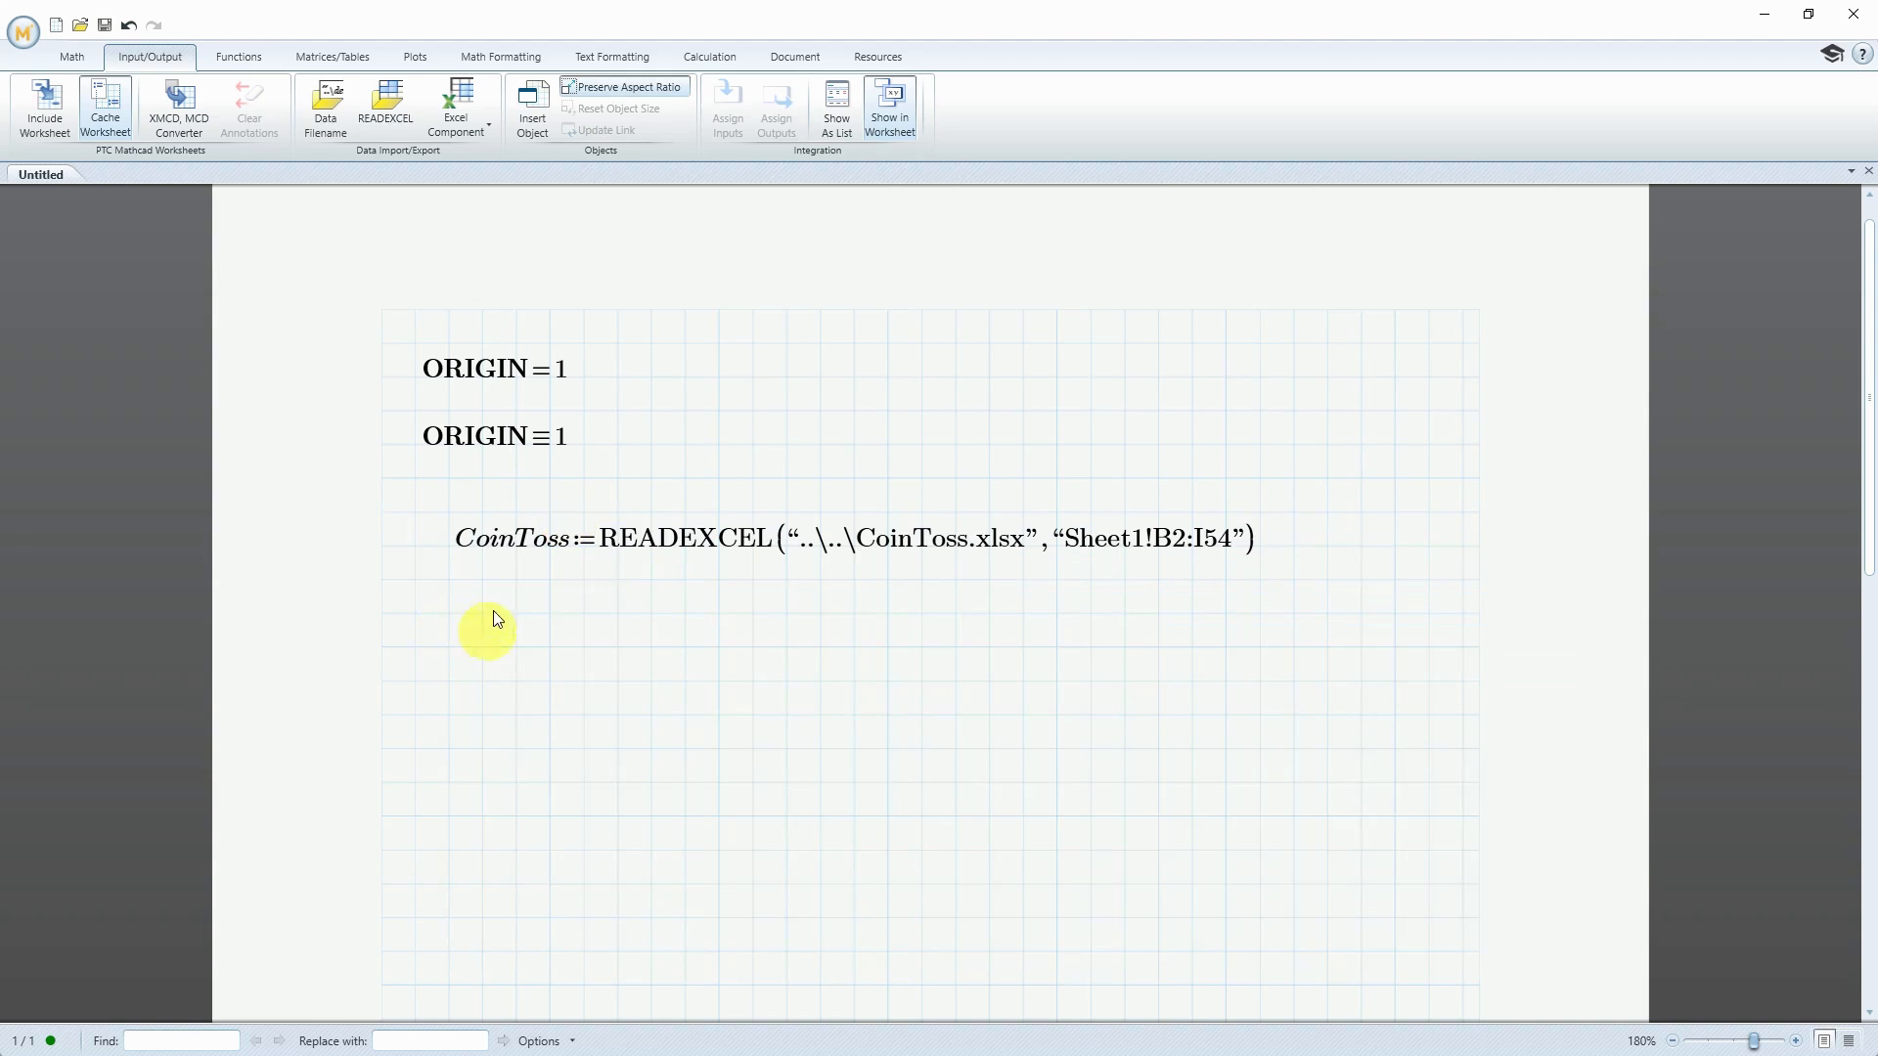
Below the import, define VisitorConference as column 1 of CoinToss using the Matrix Column operator
click(448, 646)
text(Vist)
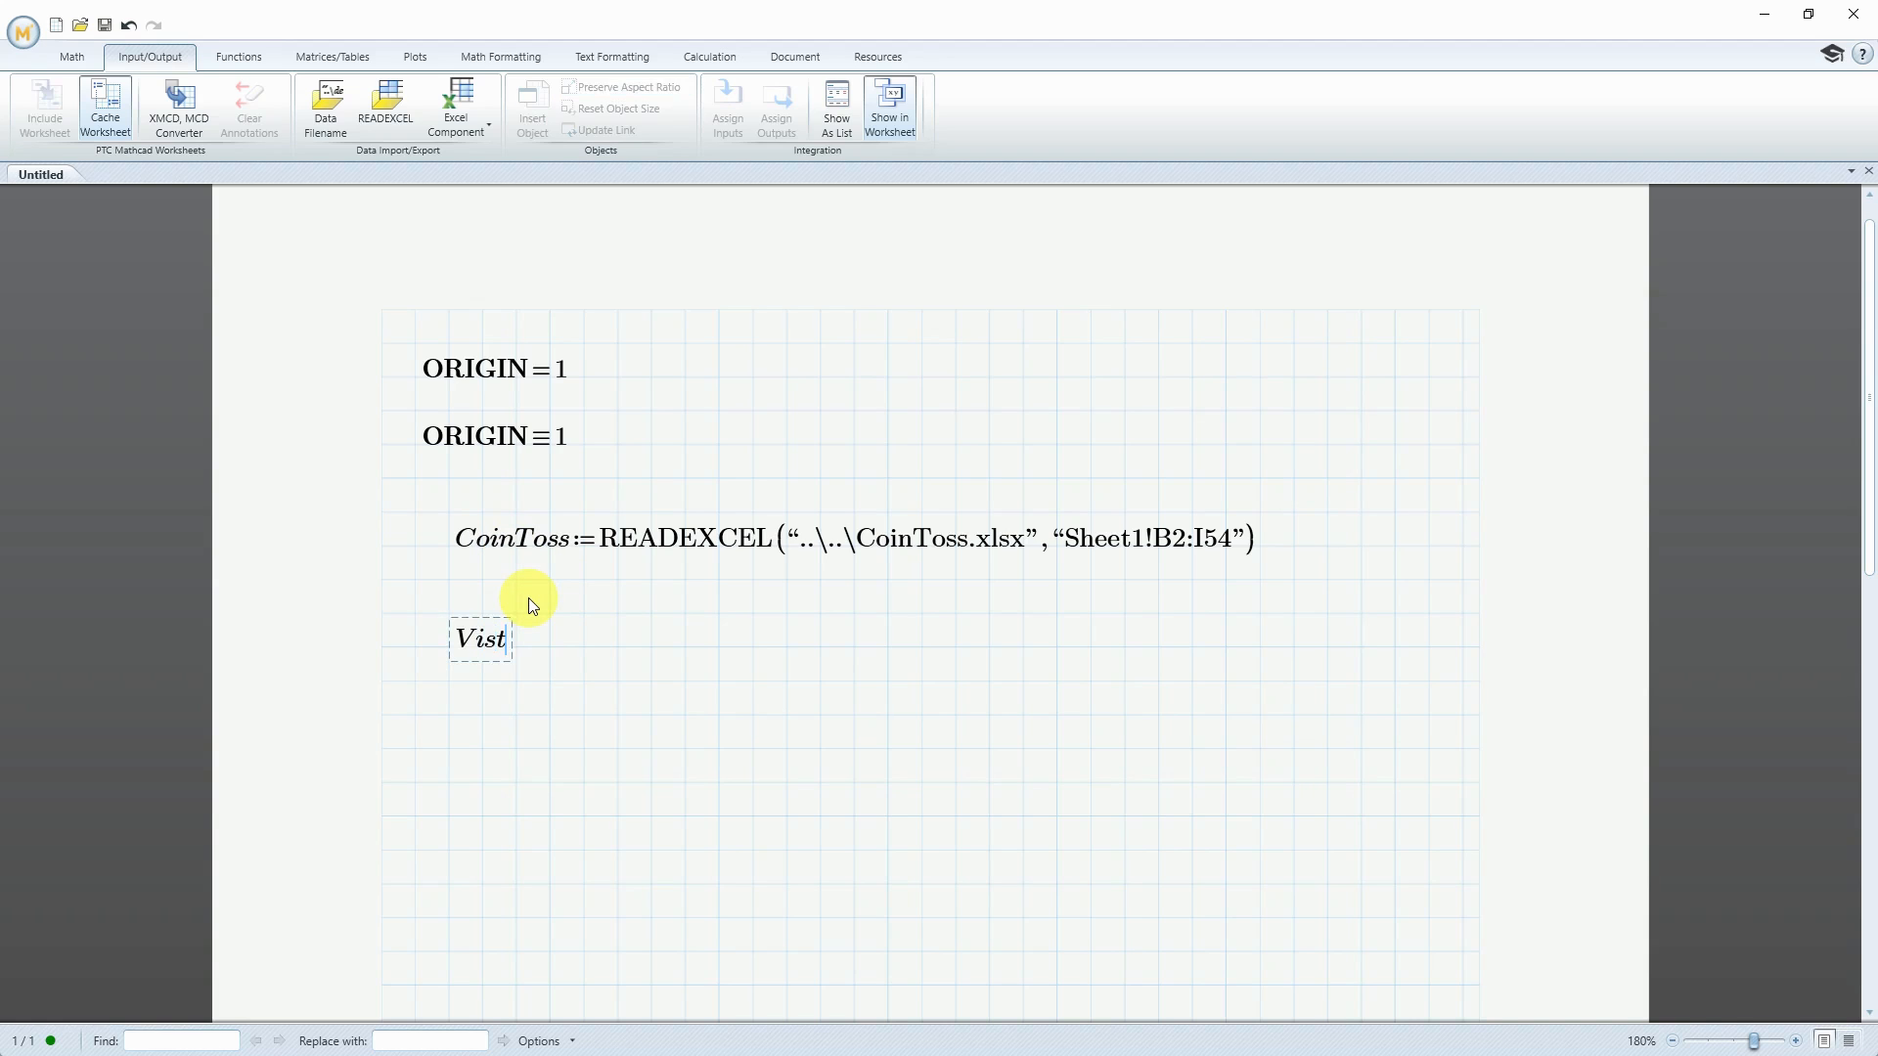
key(BackSpace)
text(itorConference:=)
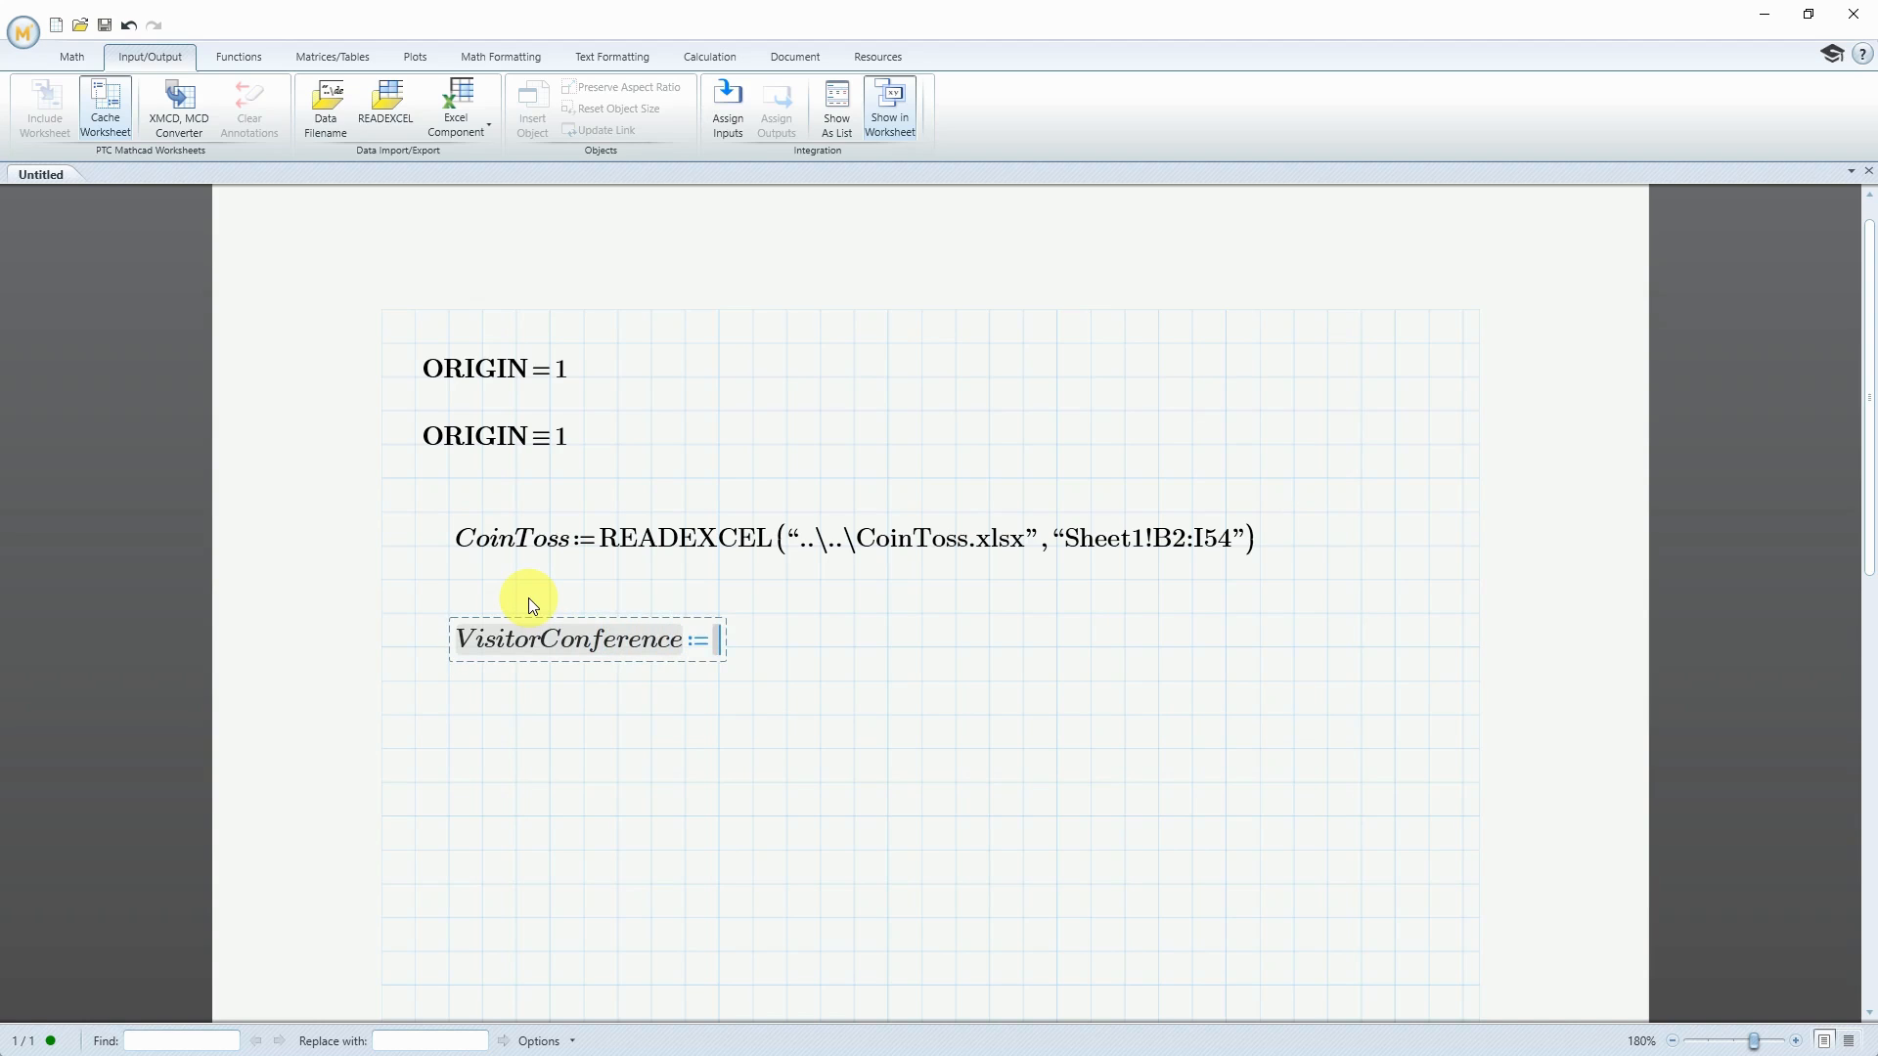
text(CoinToss)
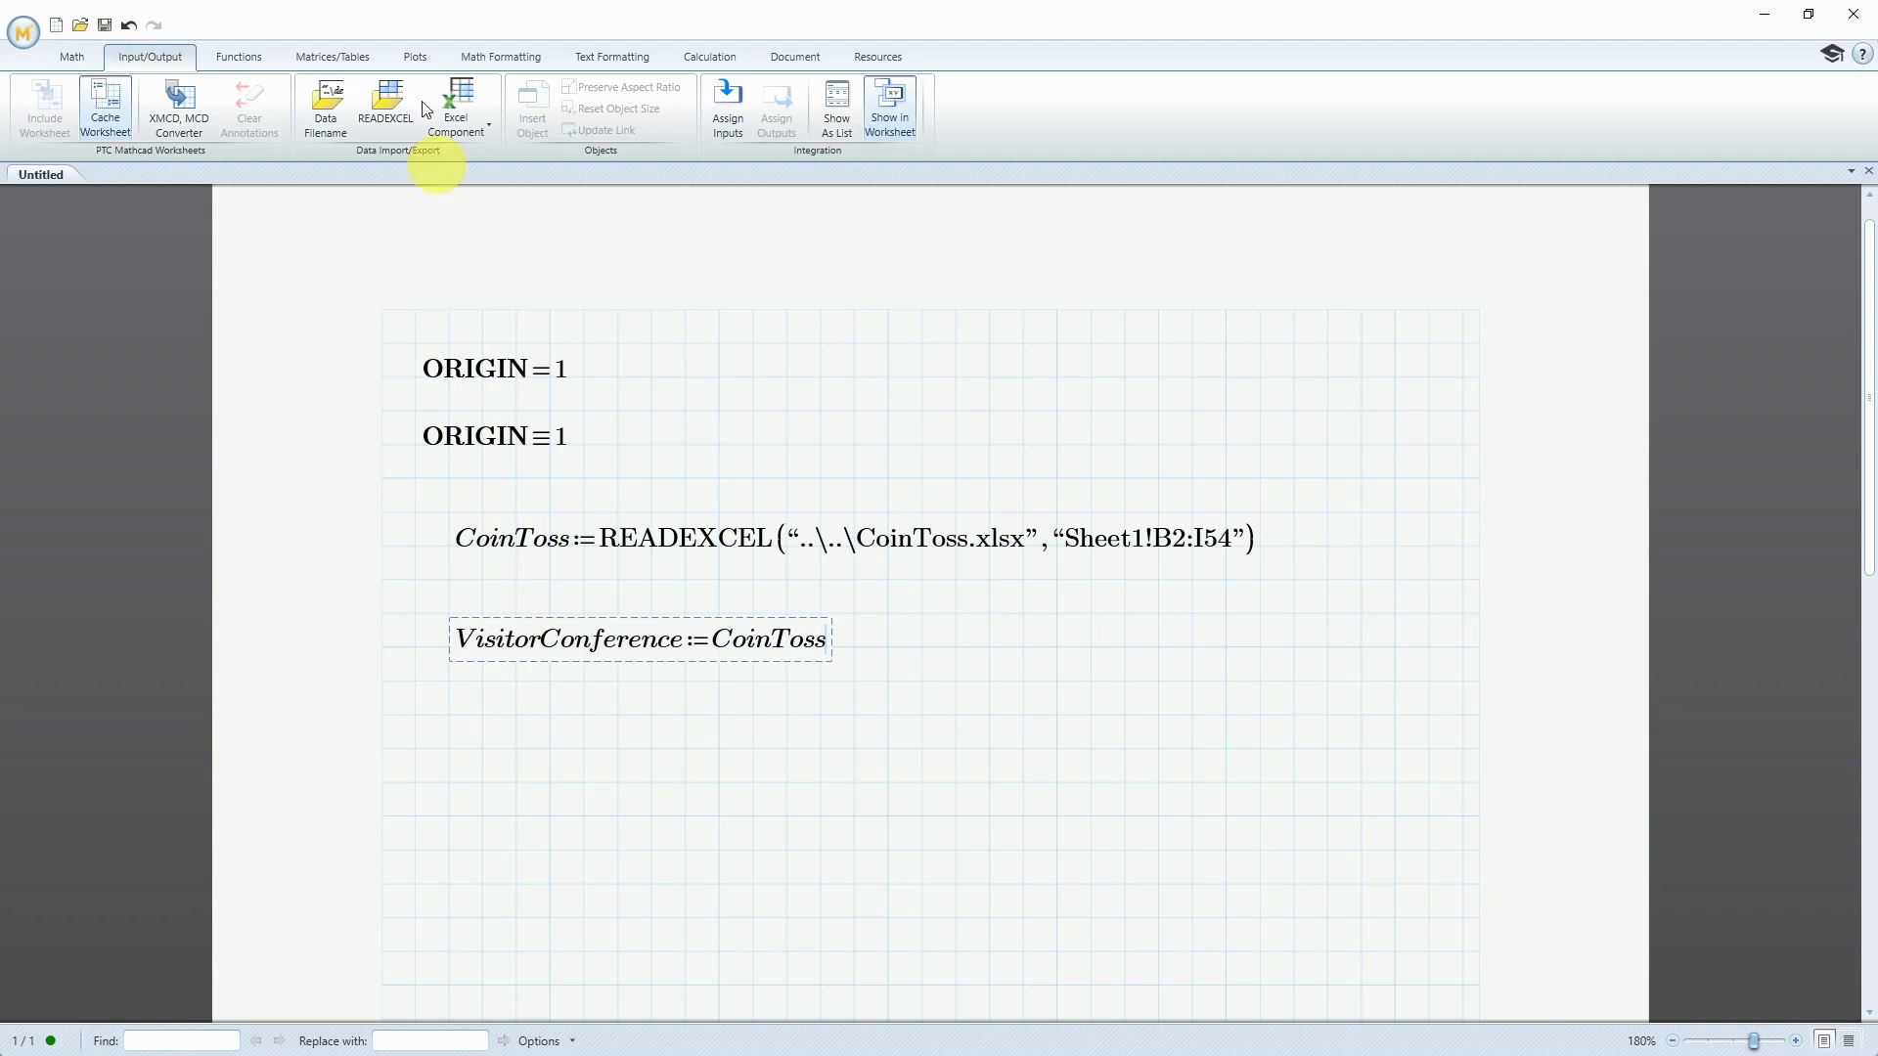
click(339, 56)
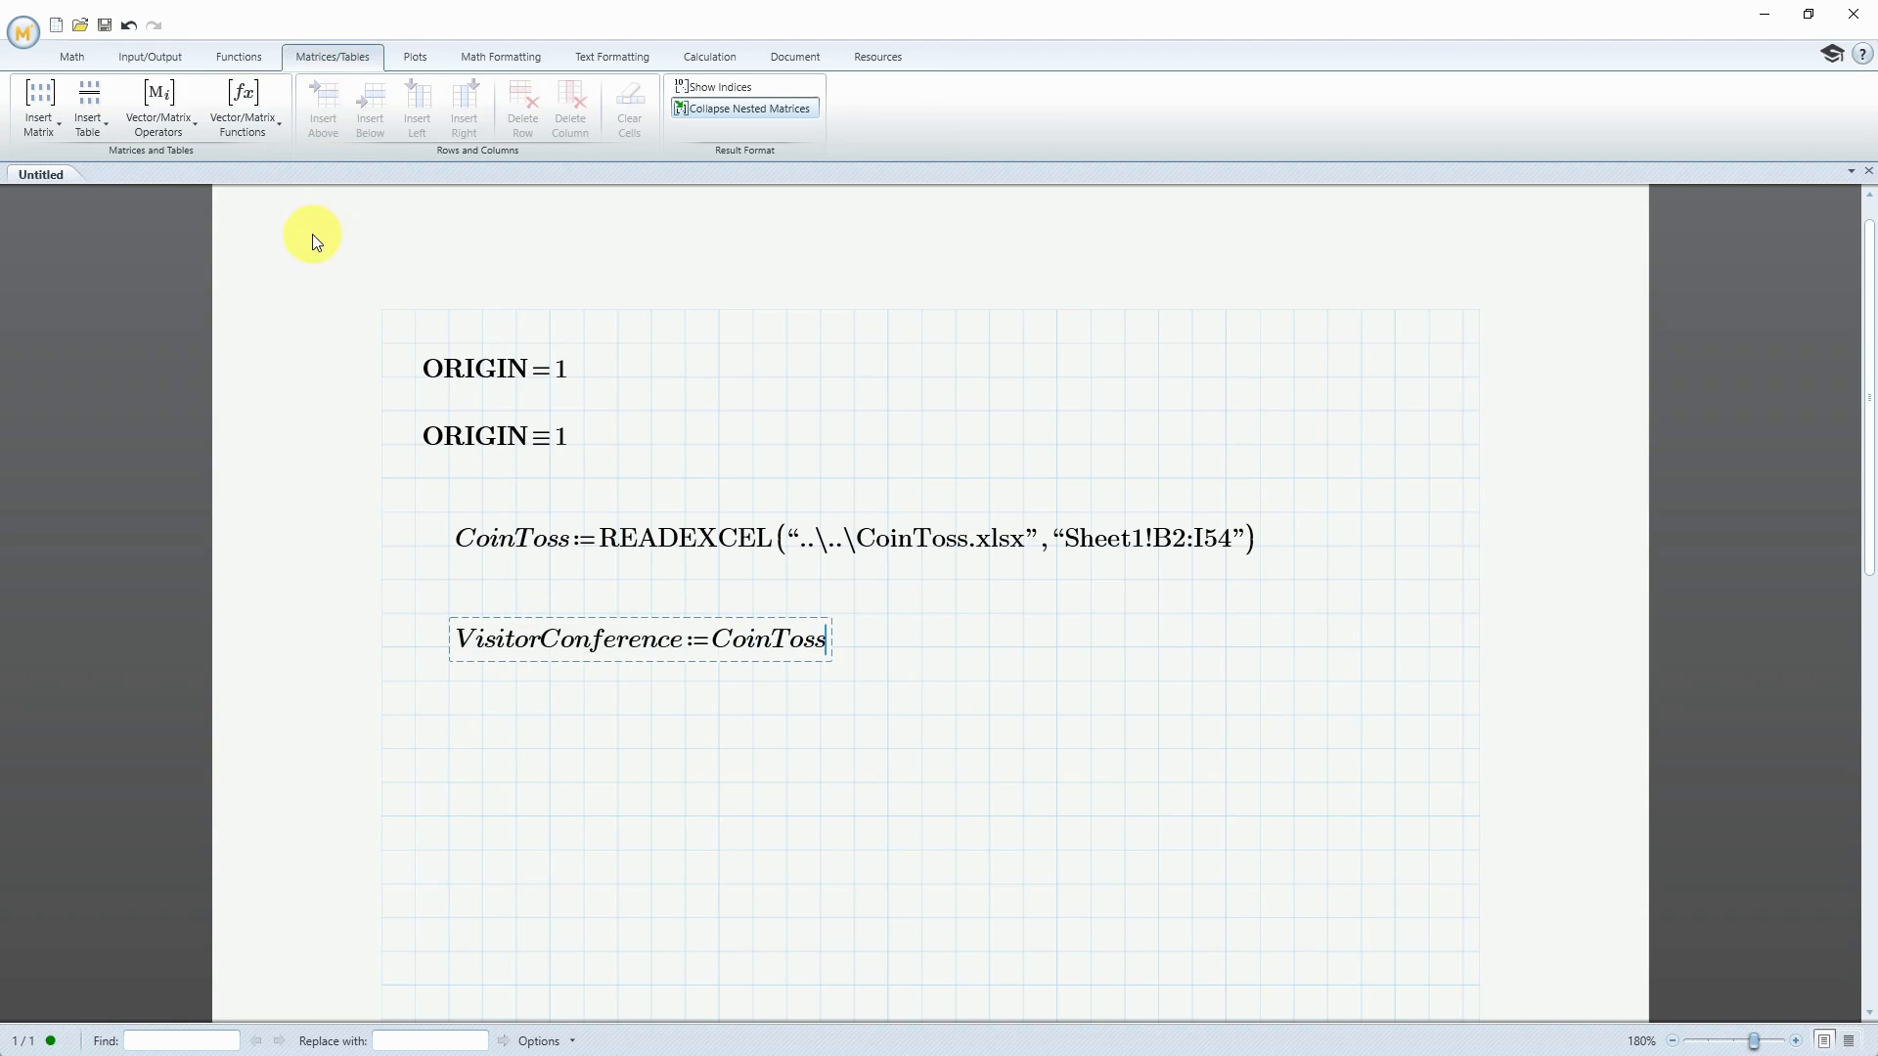
click(192, 133)
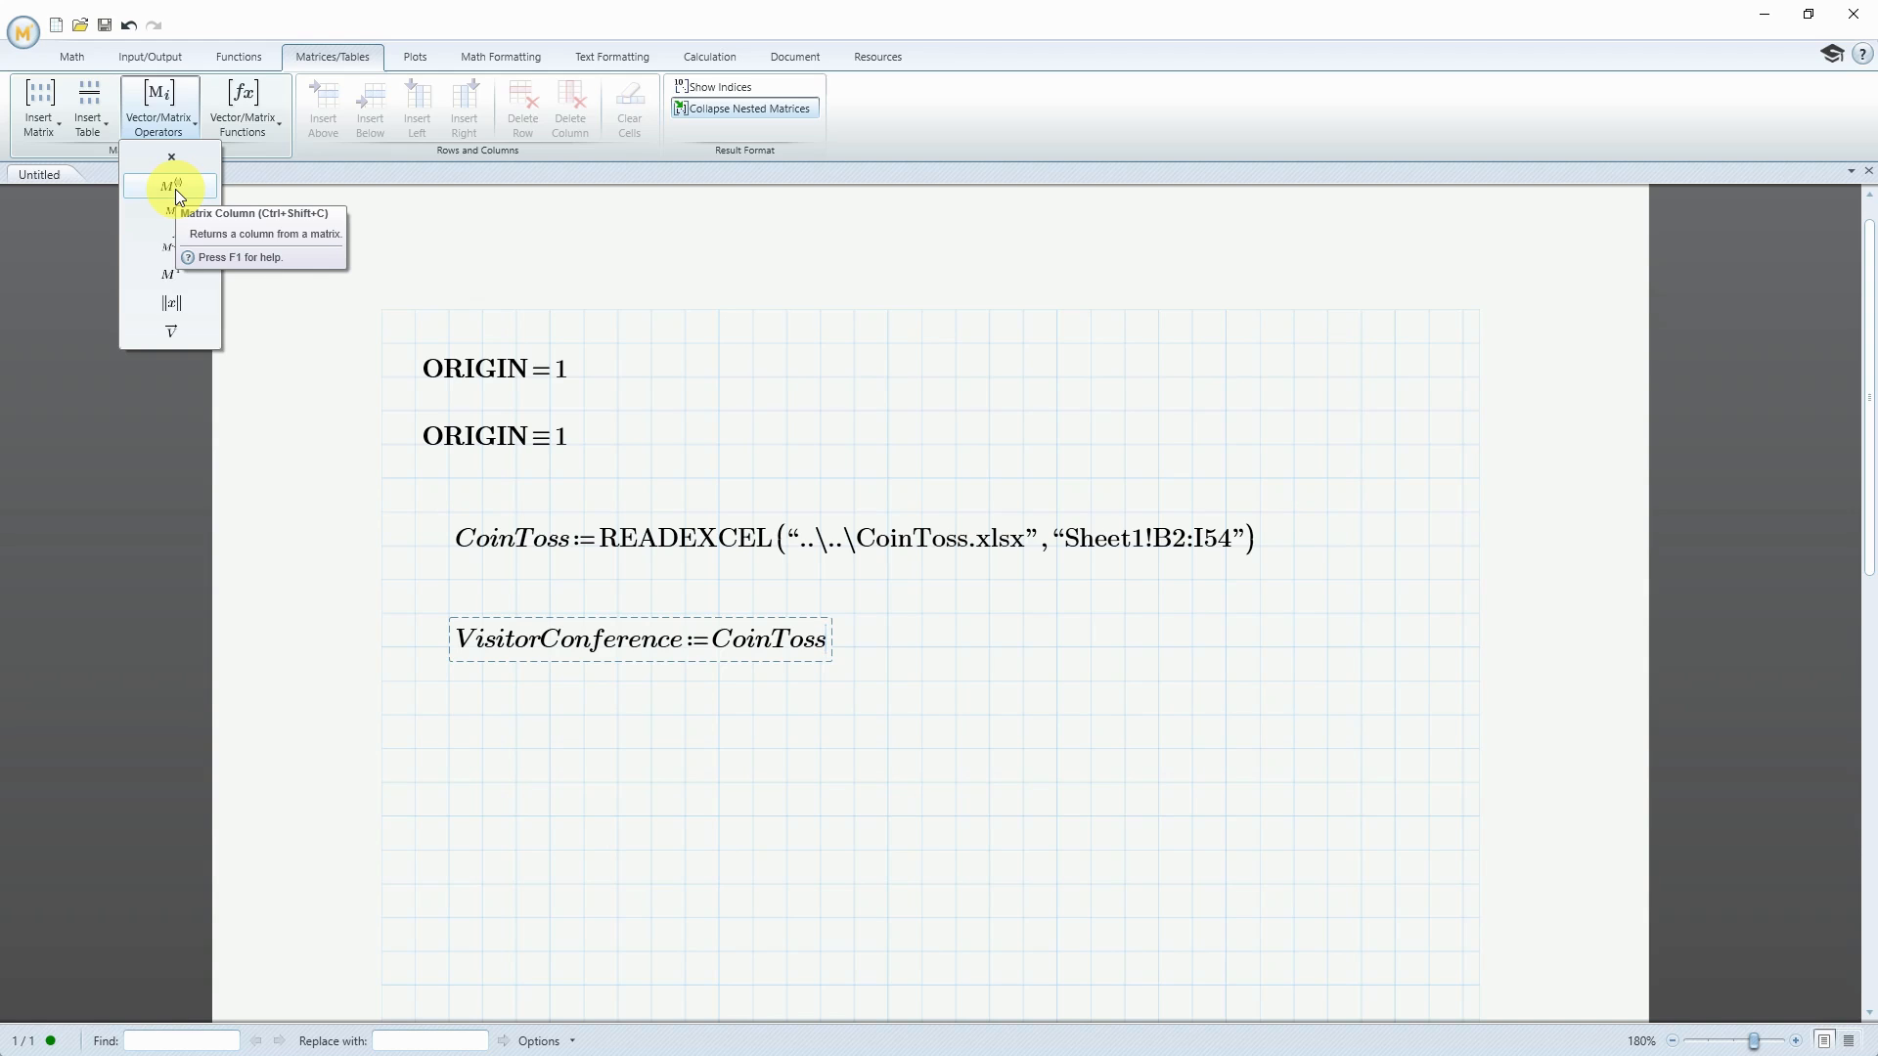
click(174, 189)
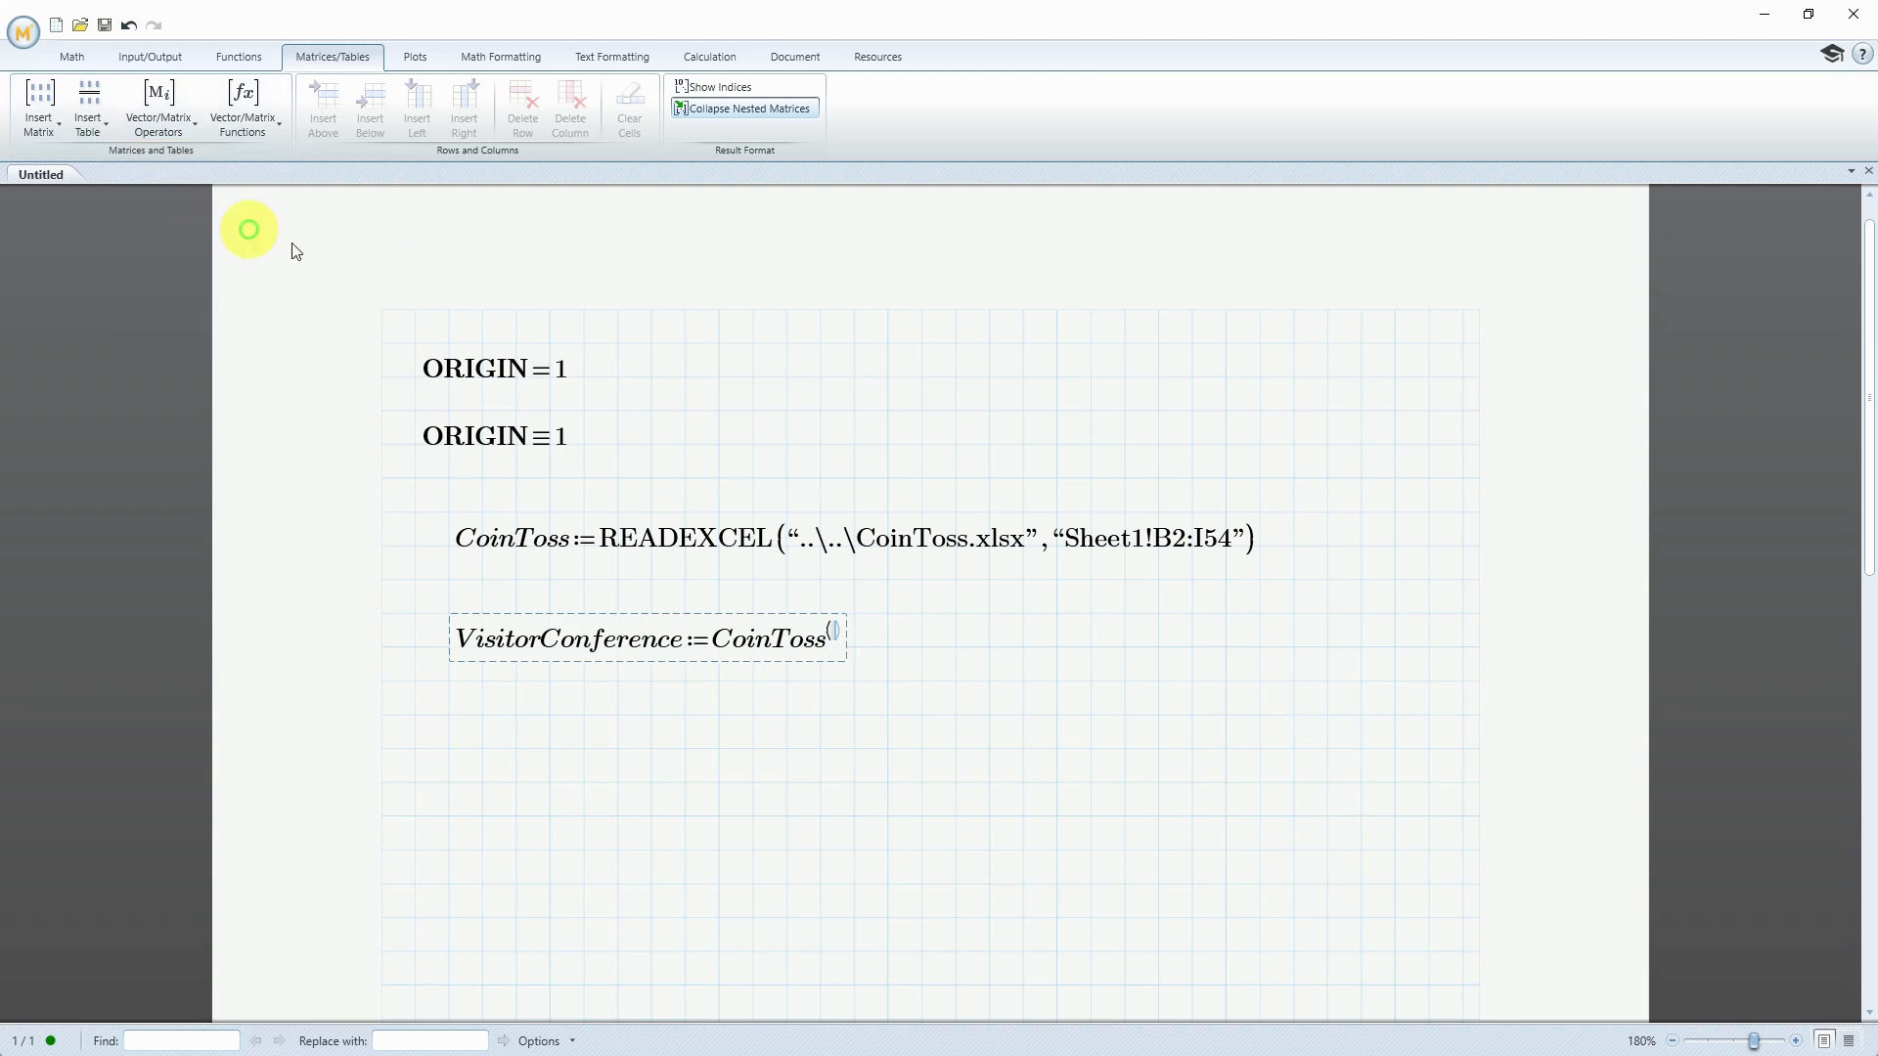
text(1)
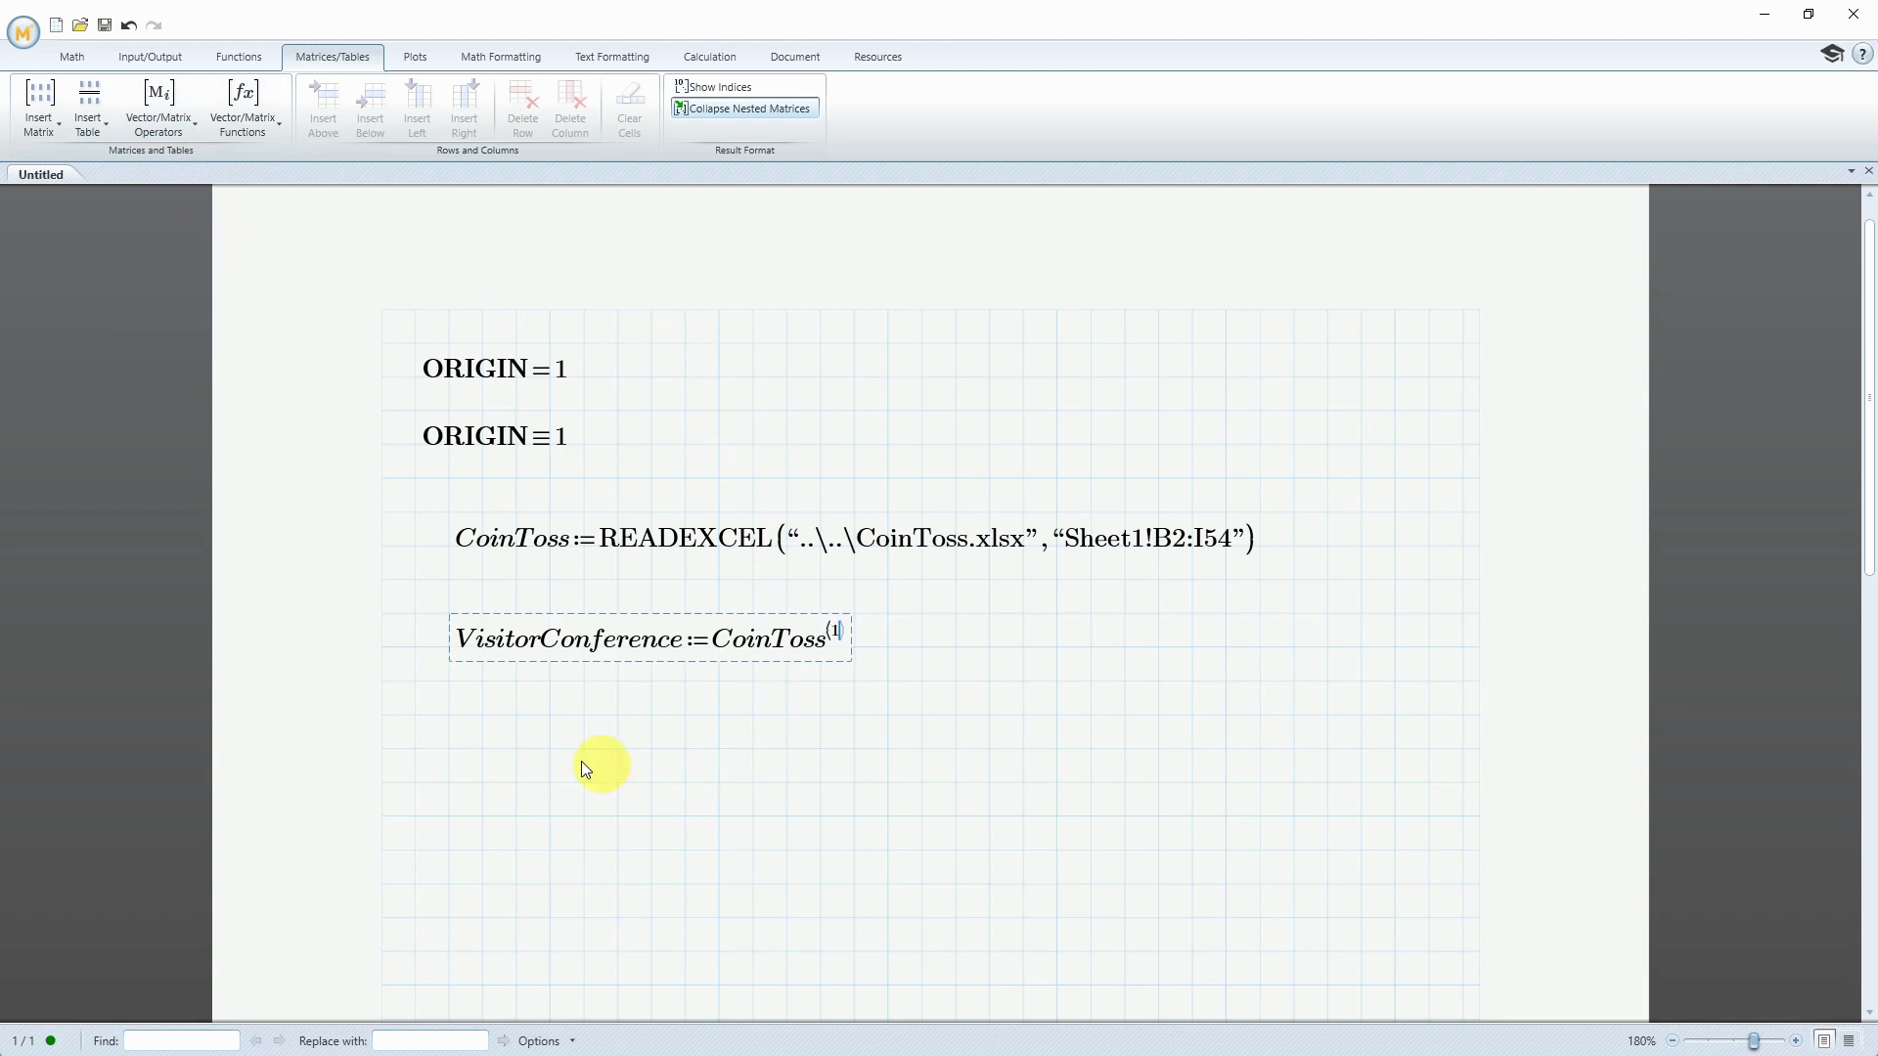
Below VisitorConference, define CoinTossCall as column 2 of CoinToss using the Matrix Column operator
click(454, 713)
text(CoinTossCall)
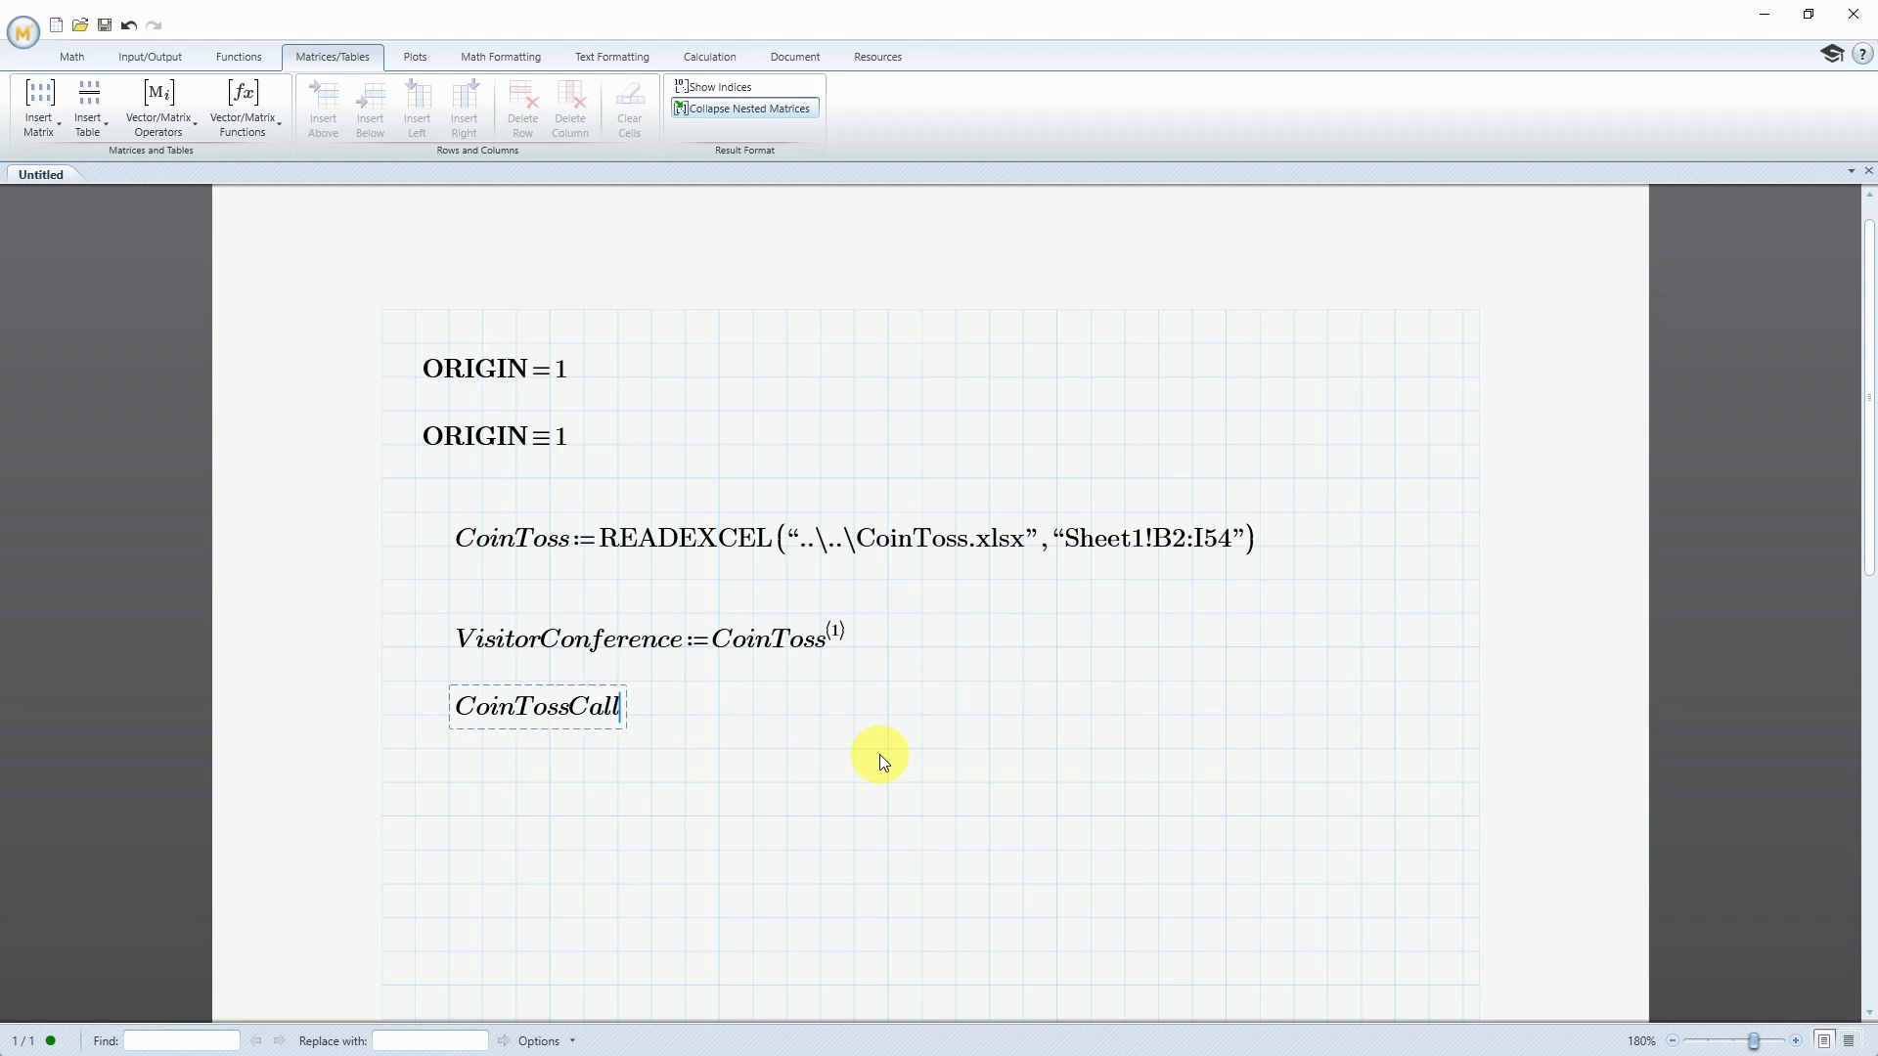
text(:=)
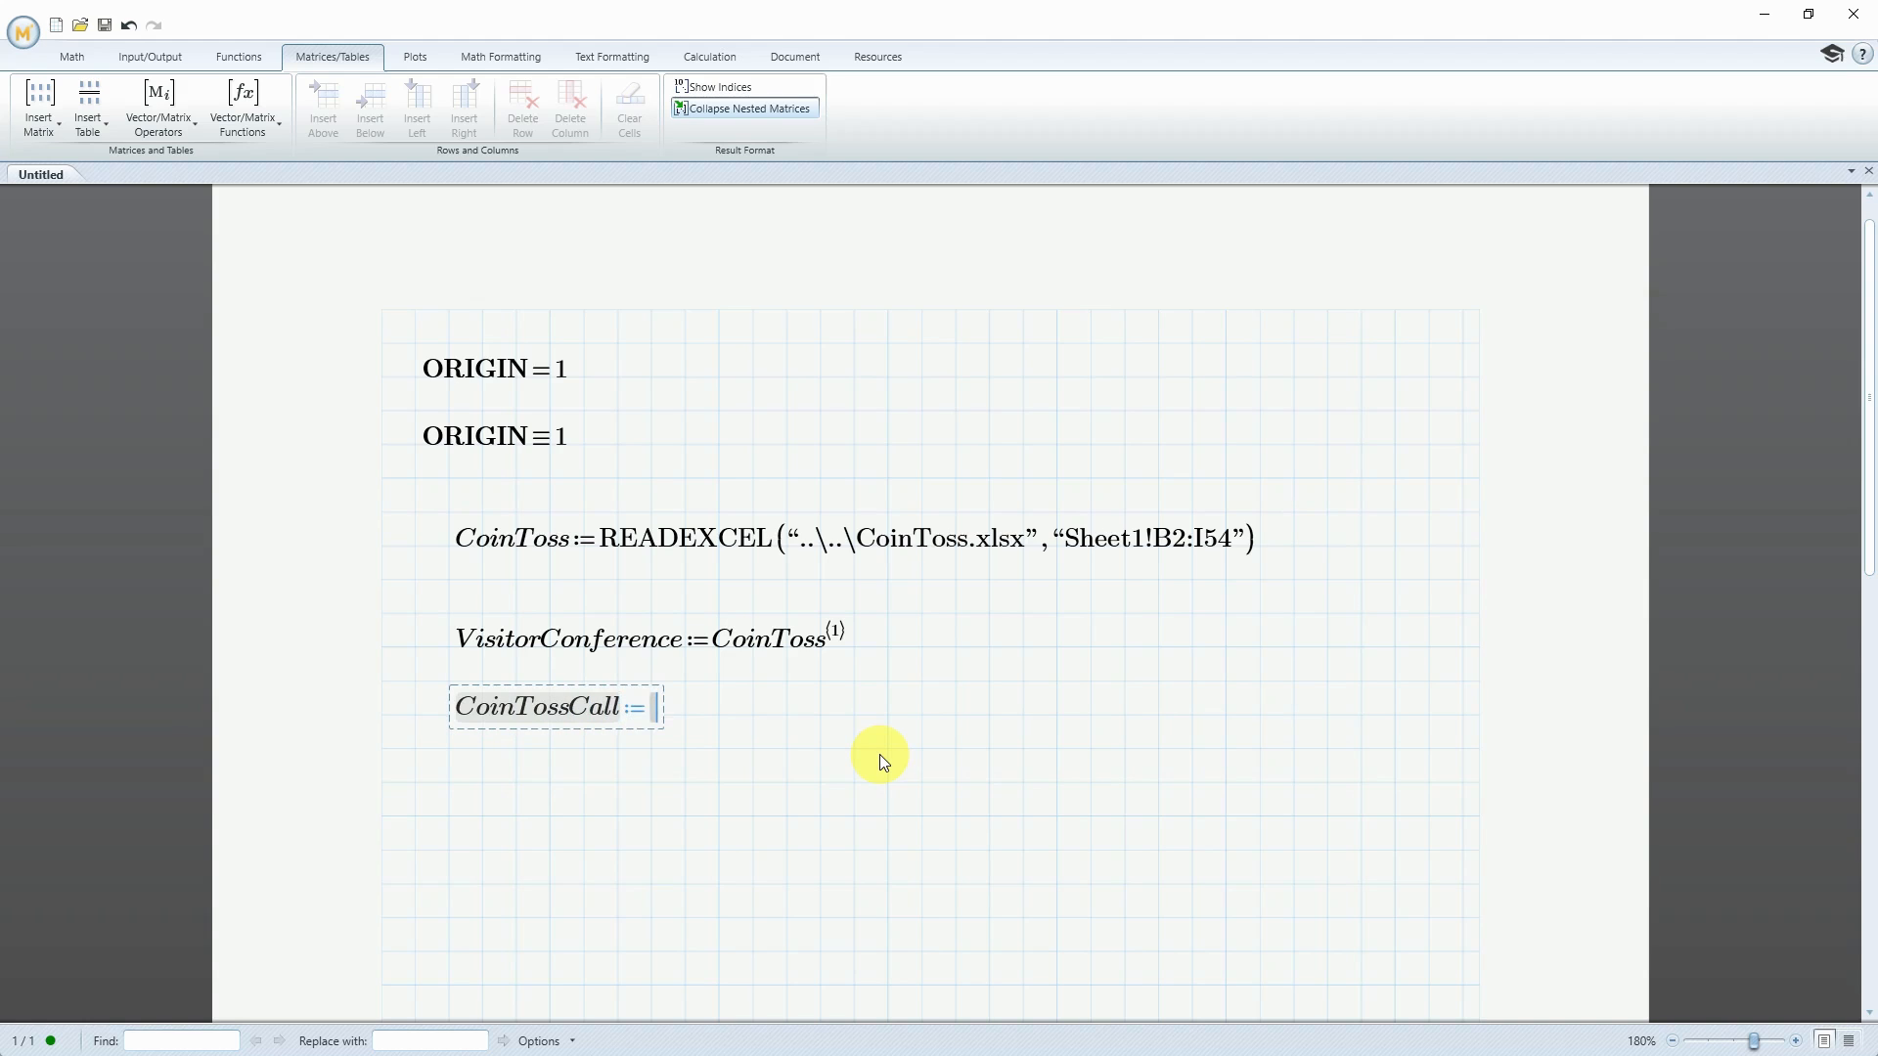
text(CoinToss)
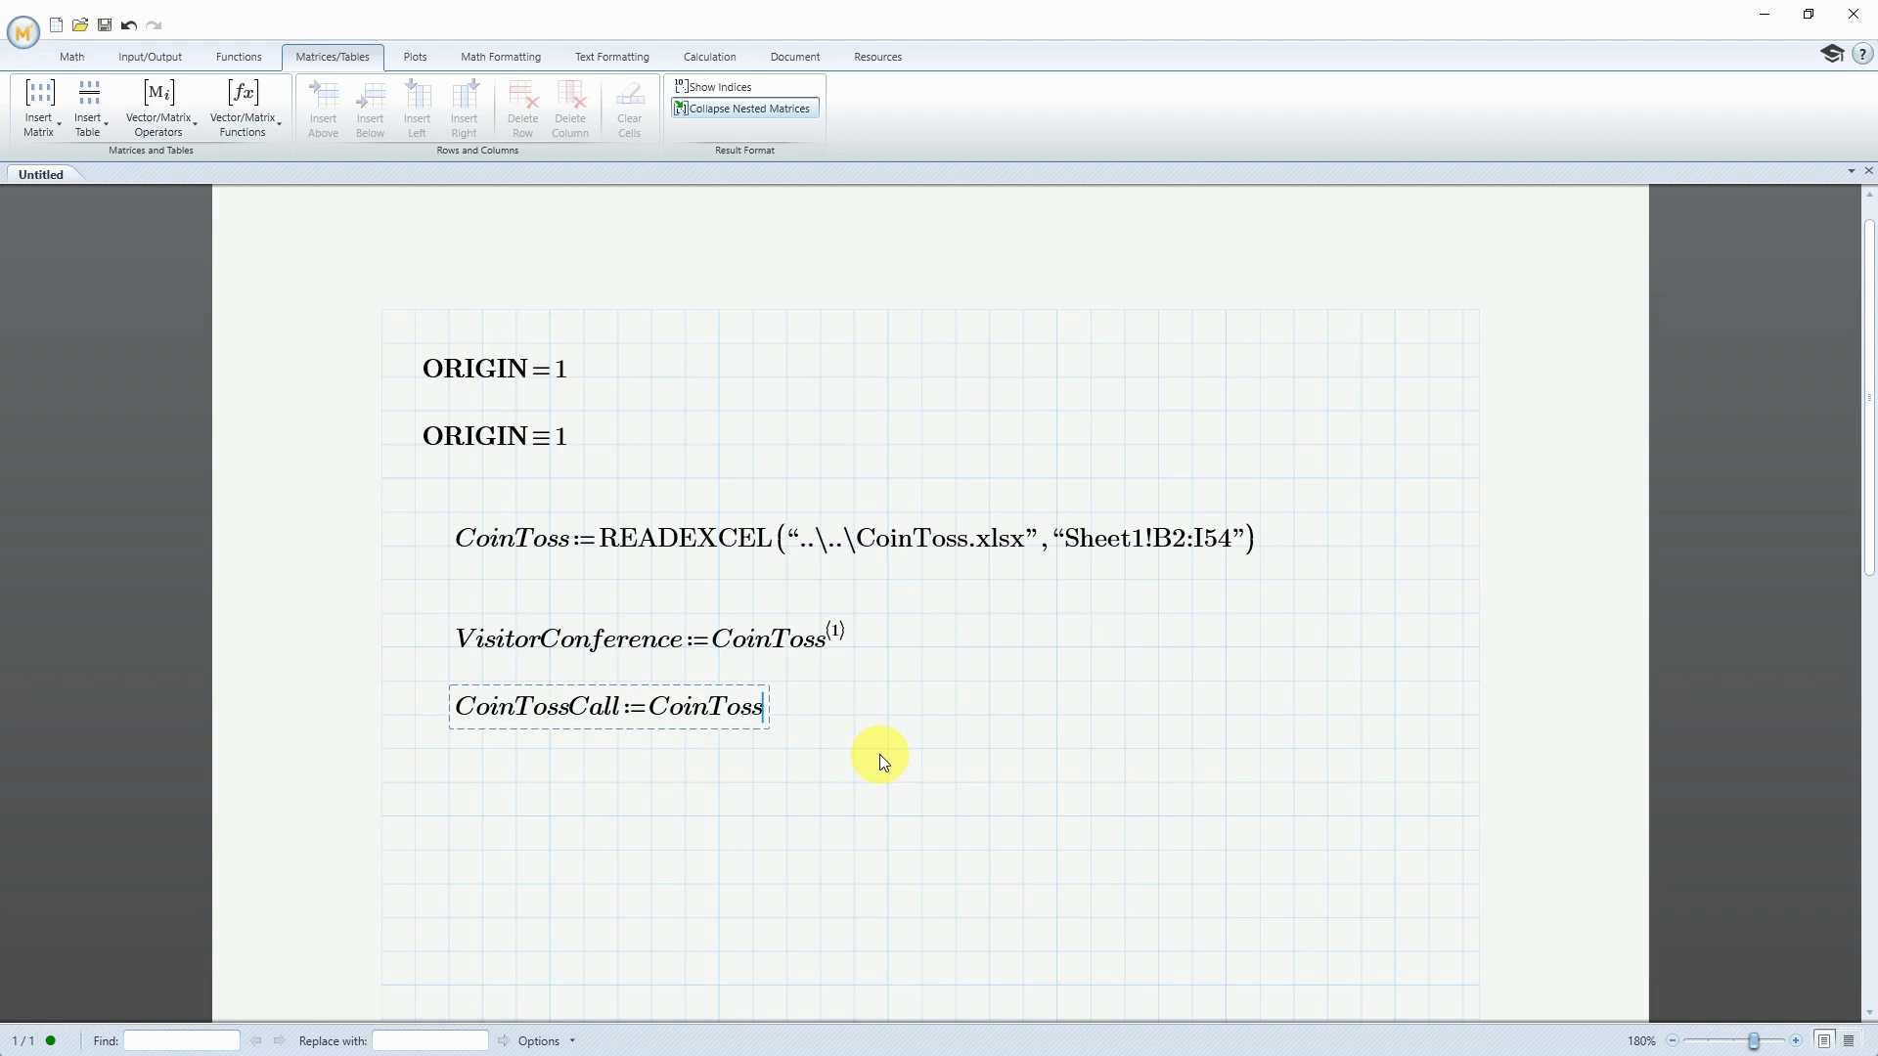
click(189, 127)
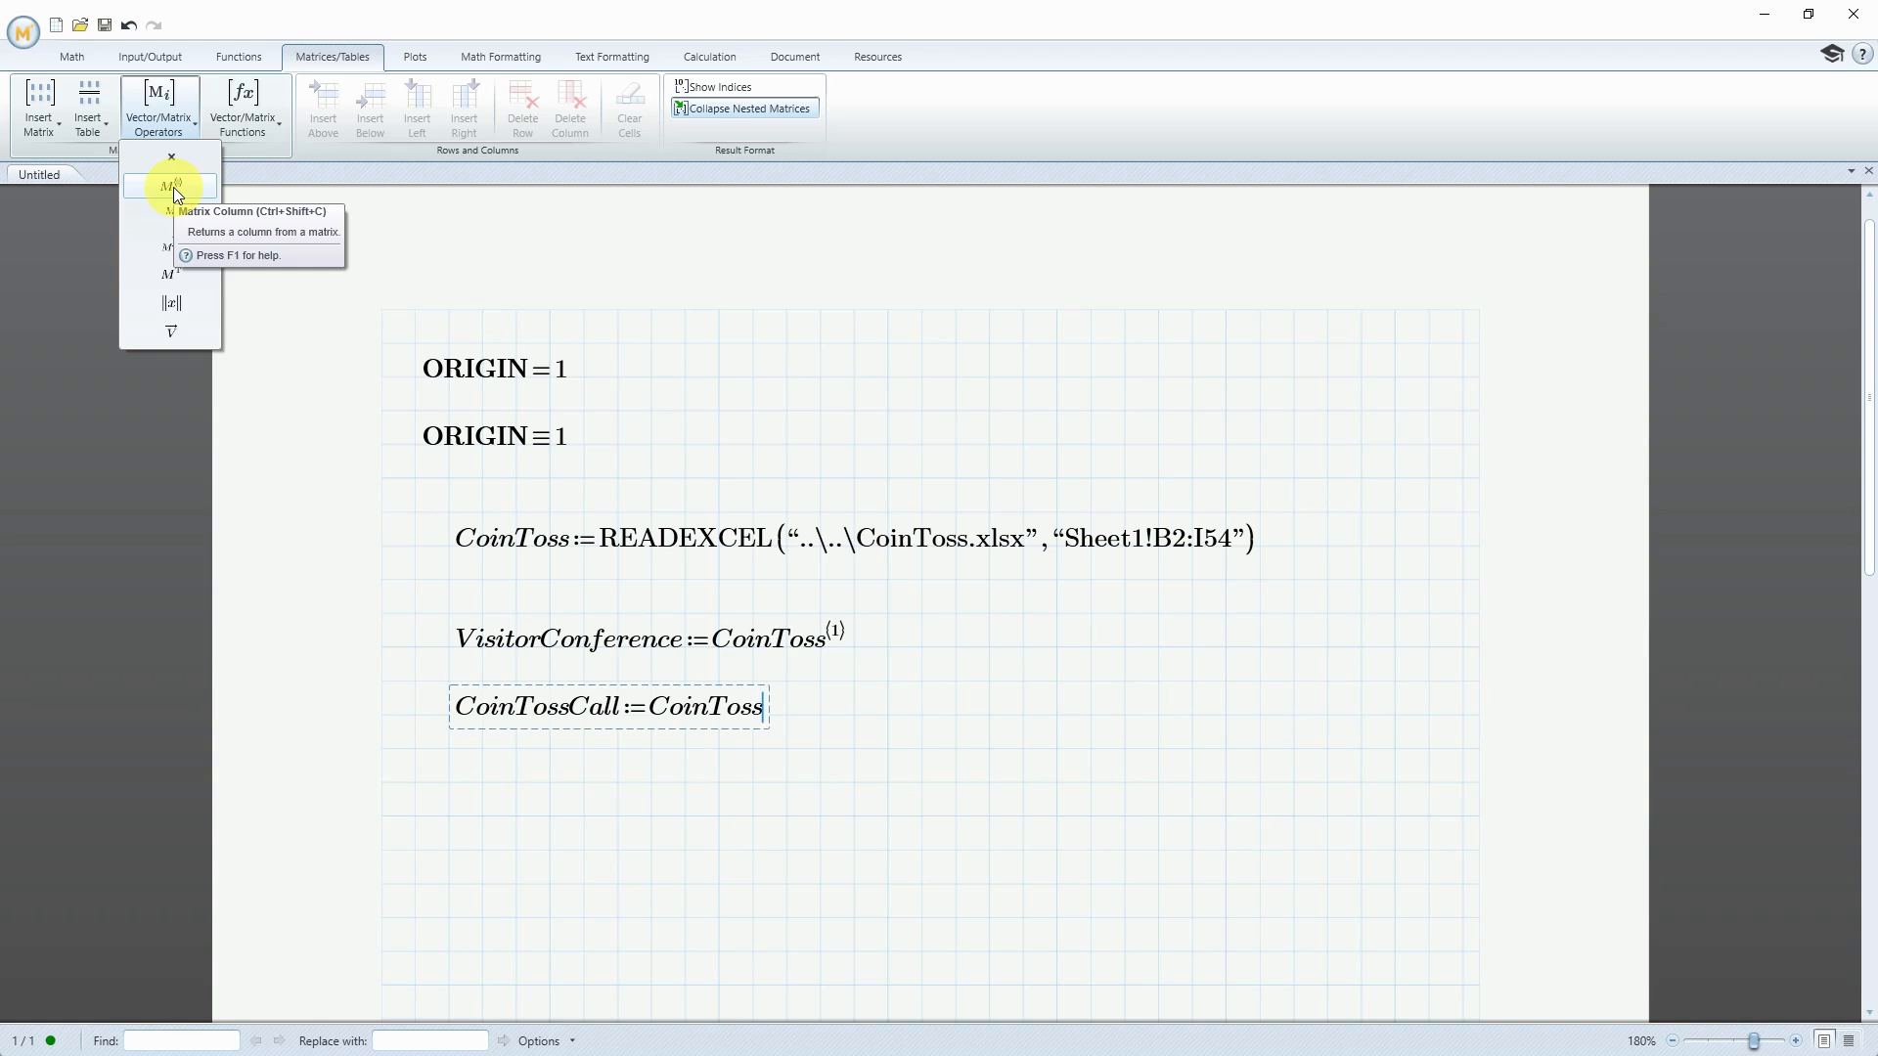
click(769, 711)
key(ctrl+shift+c)
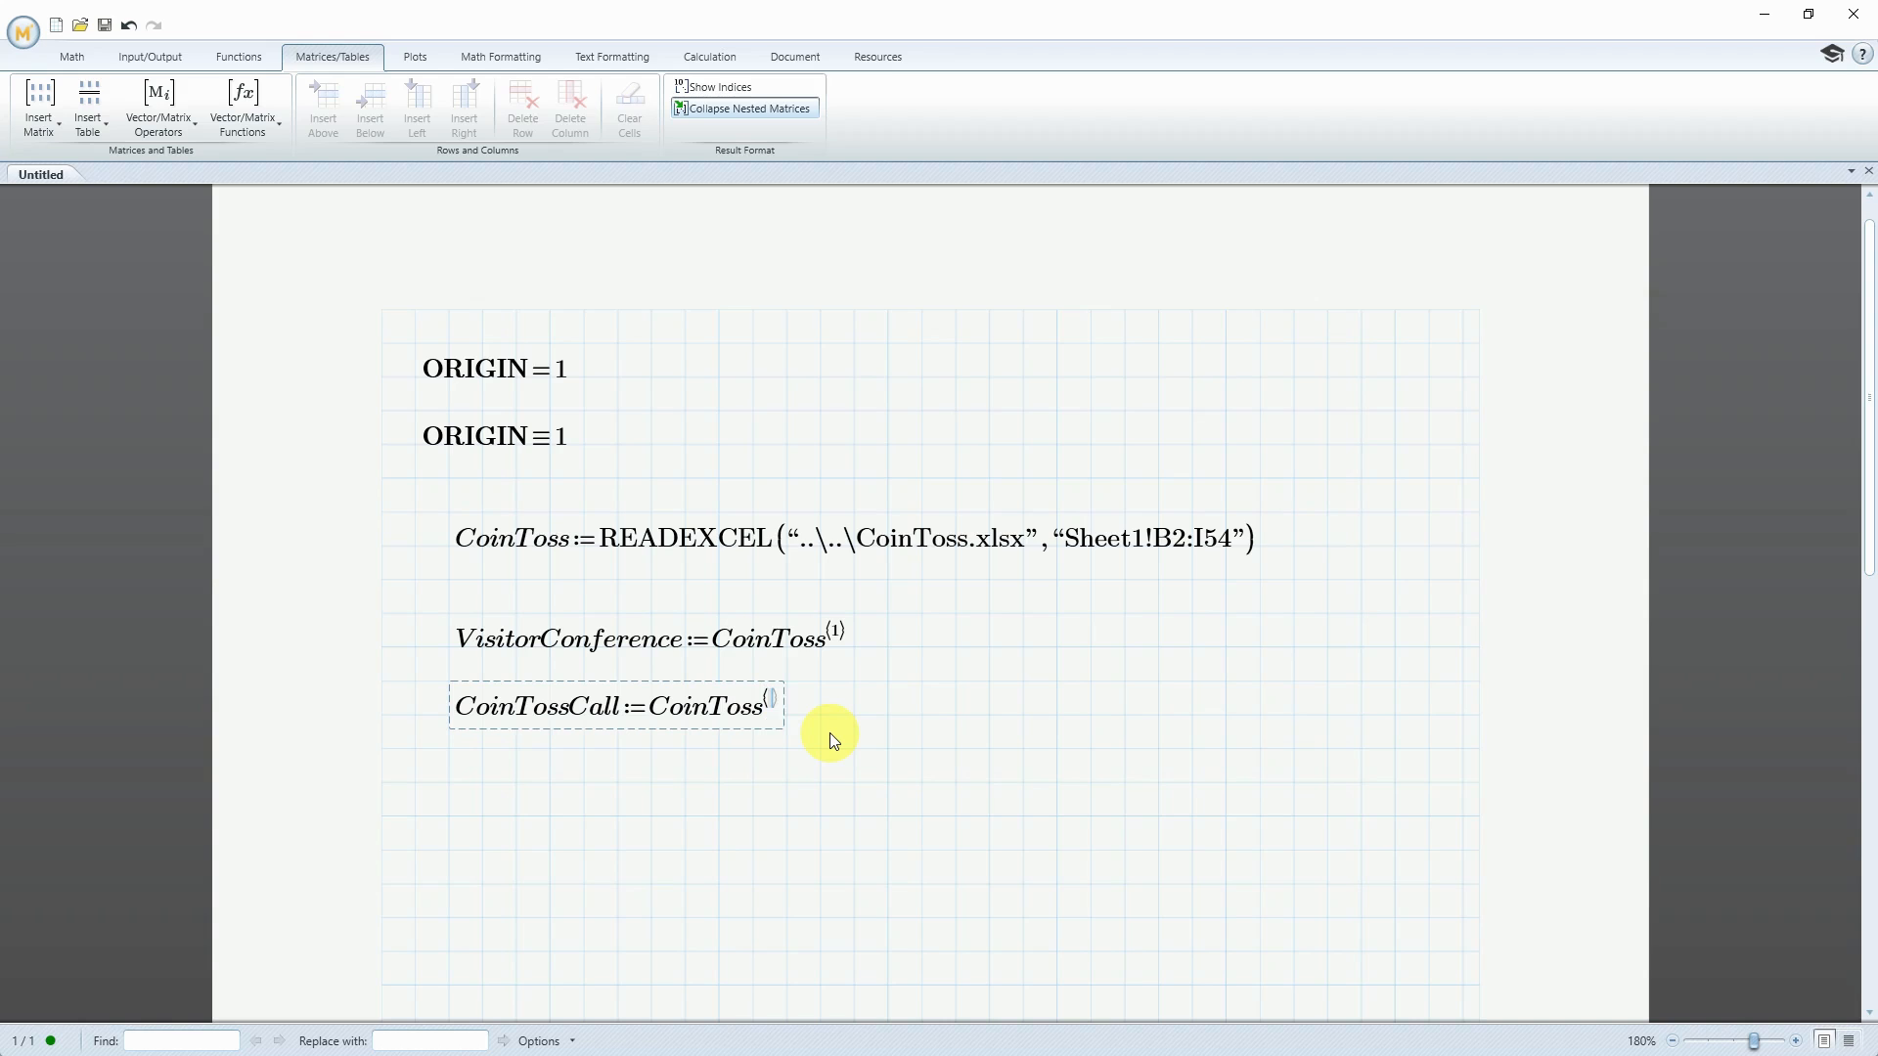
text(2)
Define CoinTossResult as column 3 of the CoinToss matrix, directly below CoinTossCall
click(447, 781)
text(CoinToss)
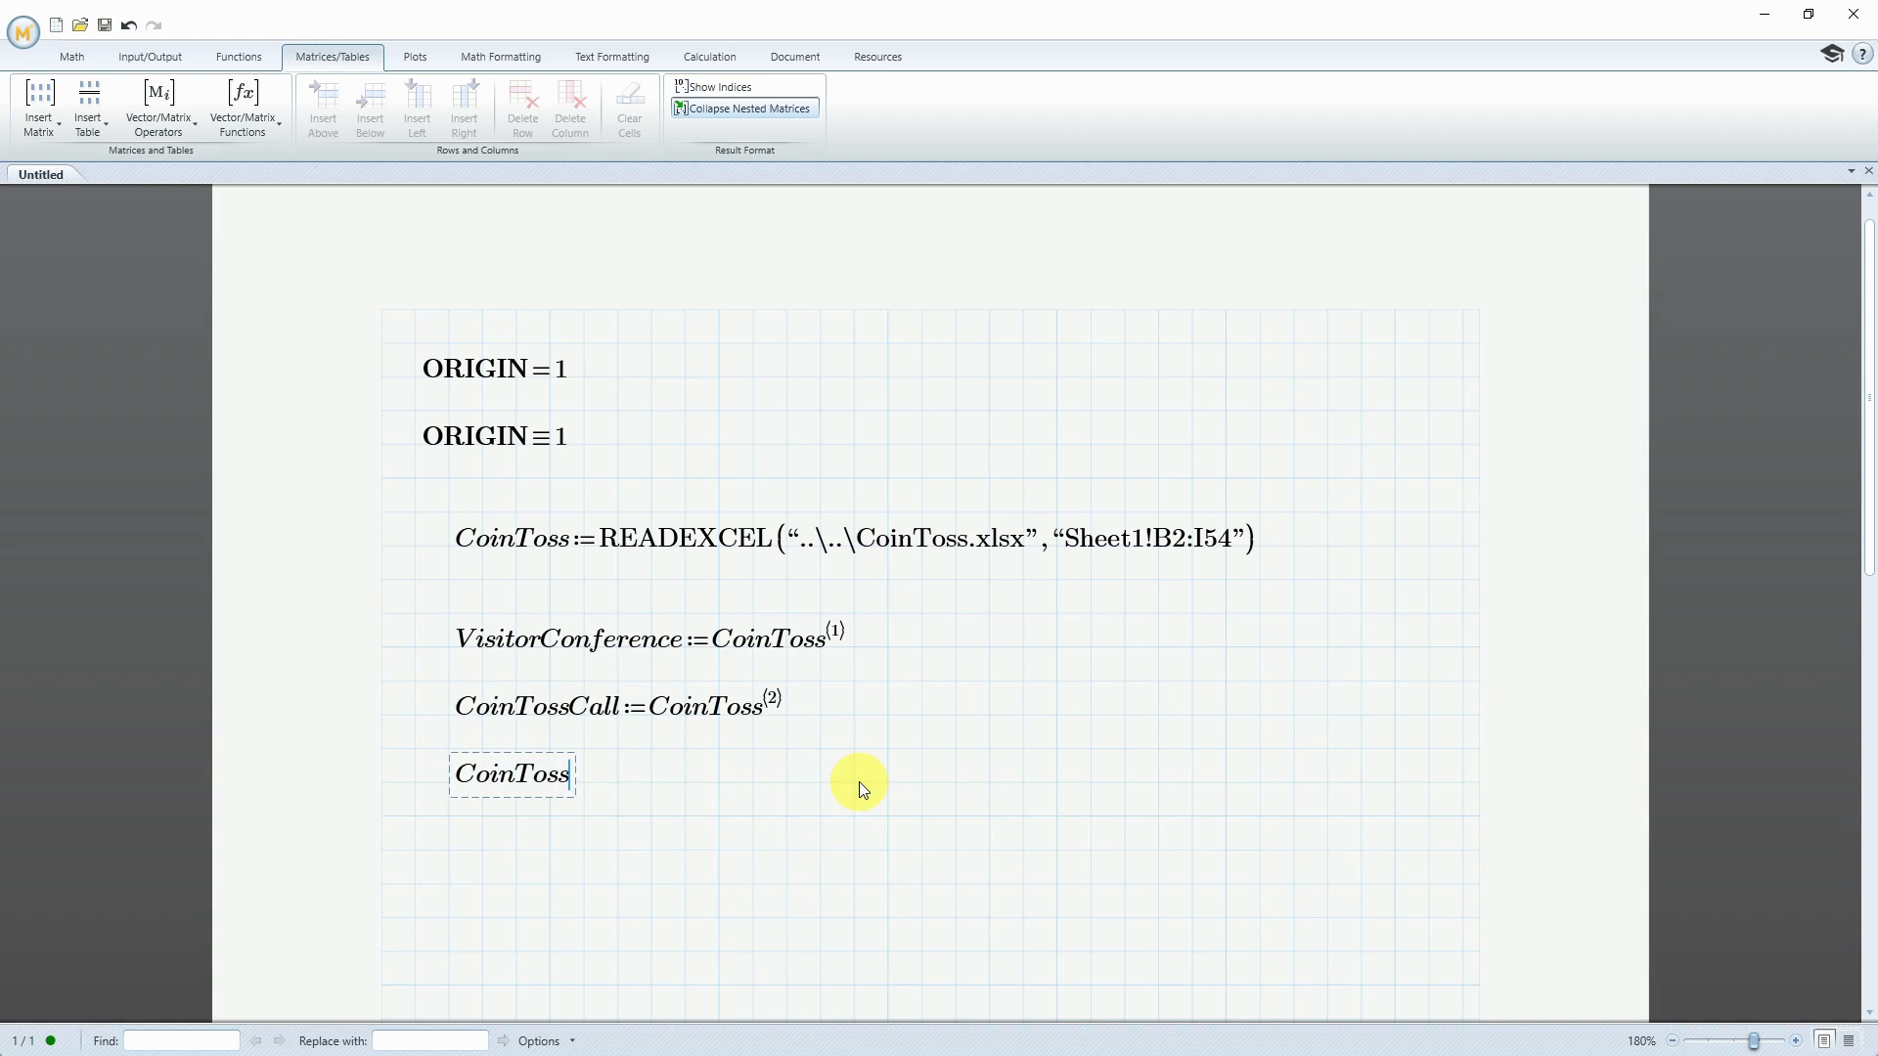
text(Result:=CoinToss)
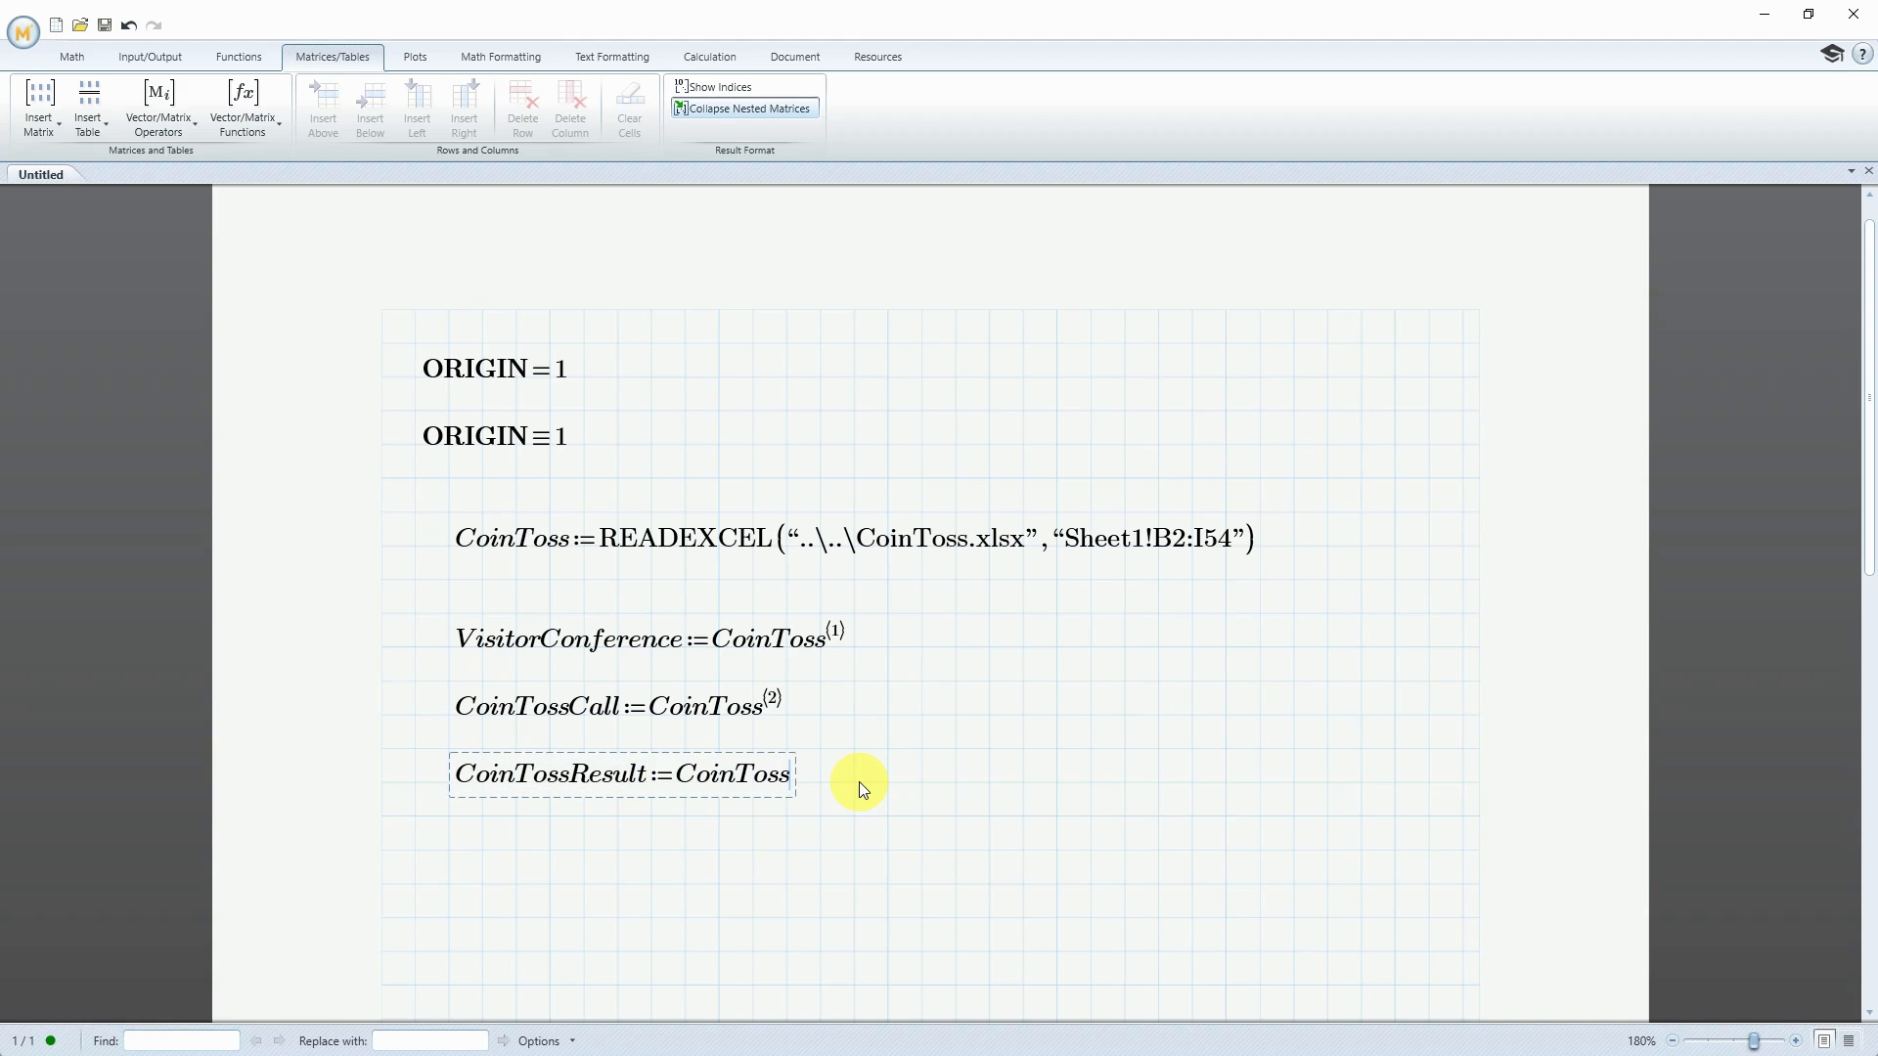
key(ctrl+shift+c)
Define TossWinnerConference as column 6 of CoinToss below CoinTossResult, correcting the misspelled name and removing the stray evaluation
click(449, 851)
text(TossWinnder=)
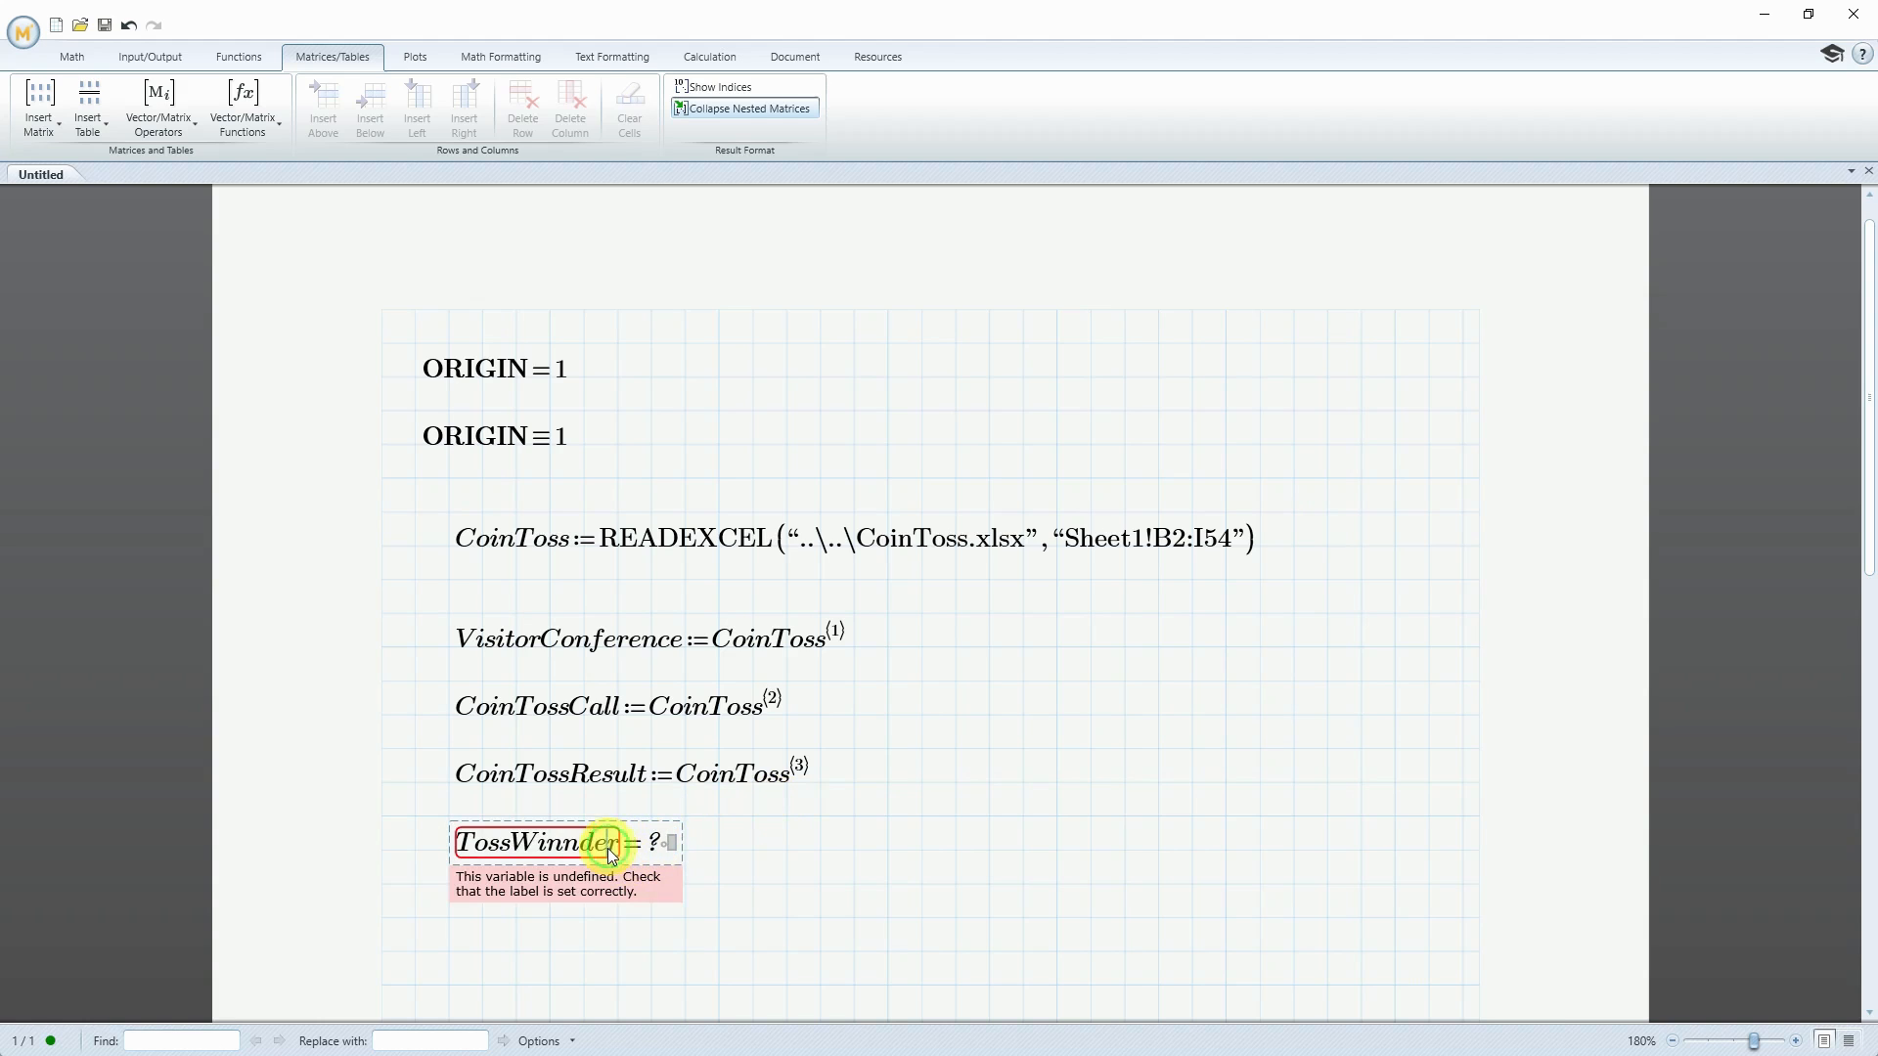
key(BackSpace)
key(BackSpace)
key(BackSpace)
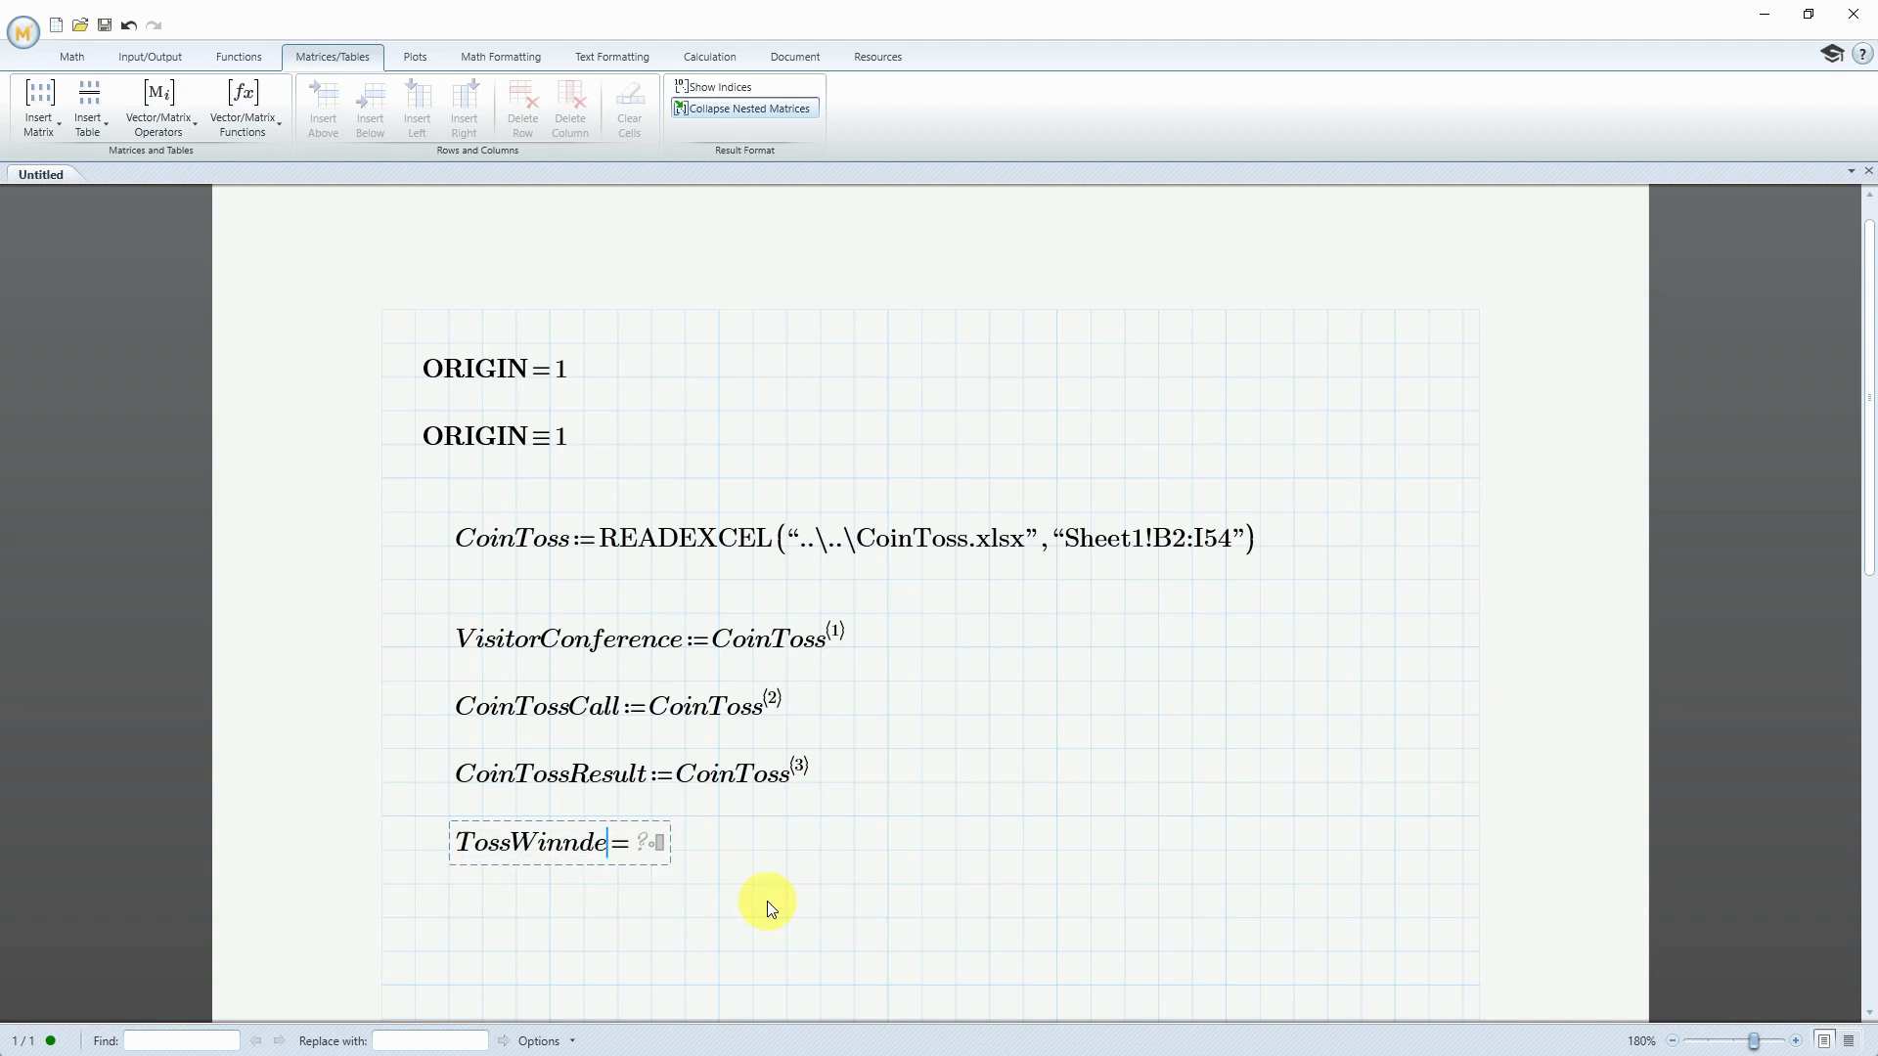
text(erConference:)
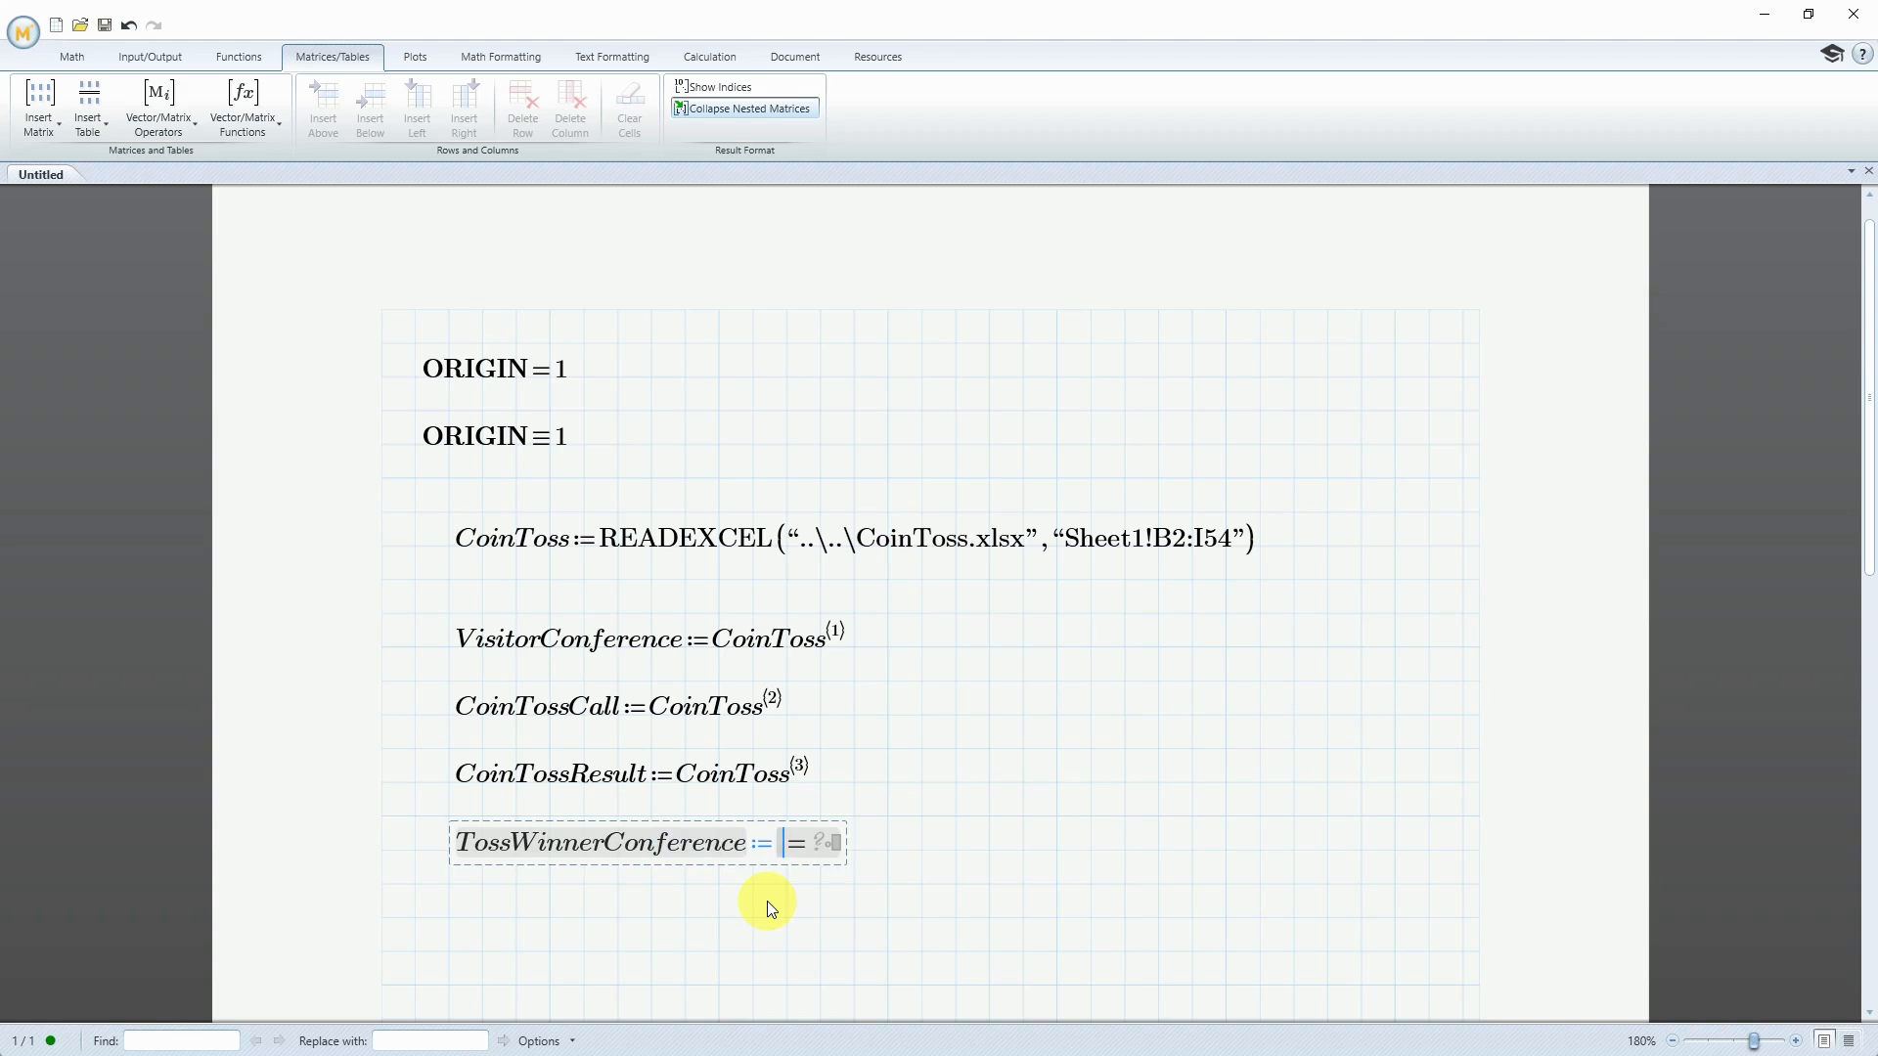
text(CoinToss)
text(6)=)
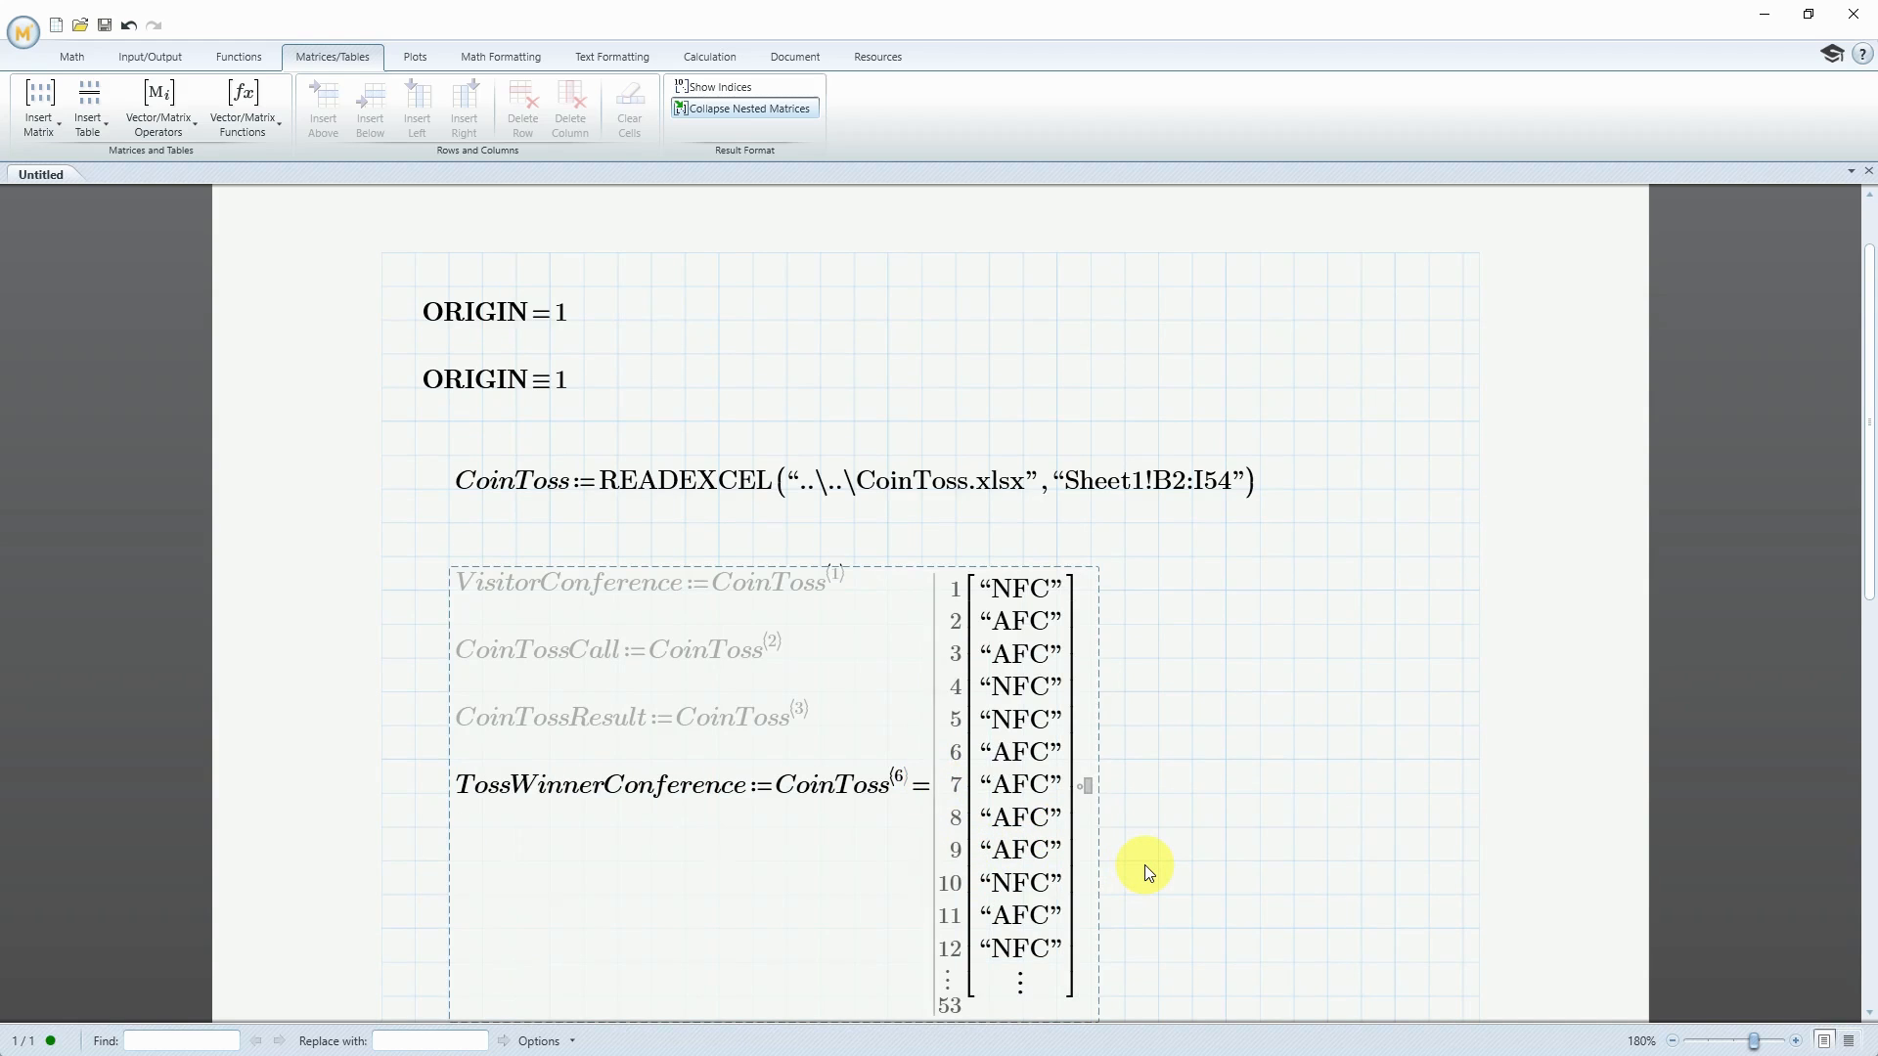
key(BackSpace)
click(949, 890)
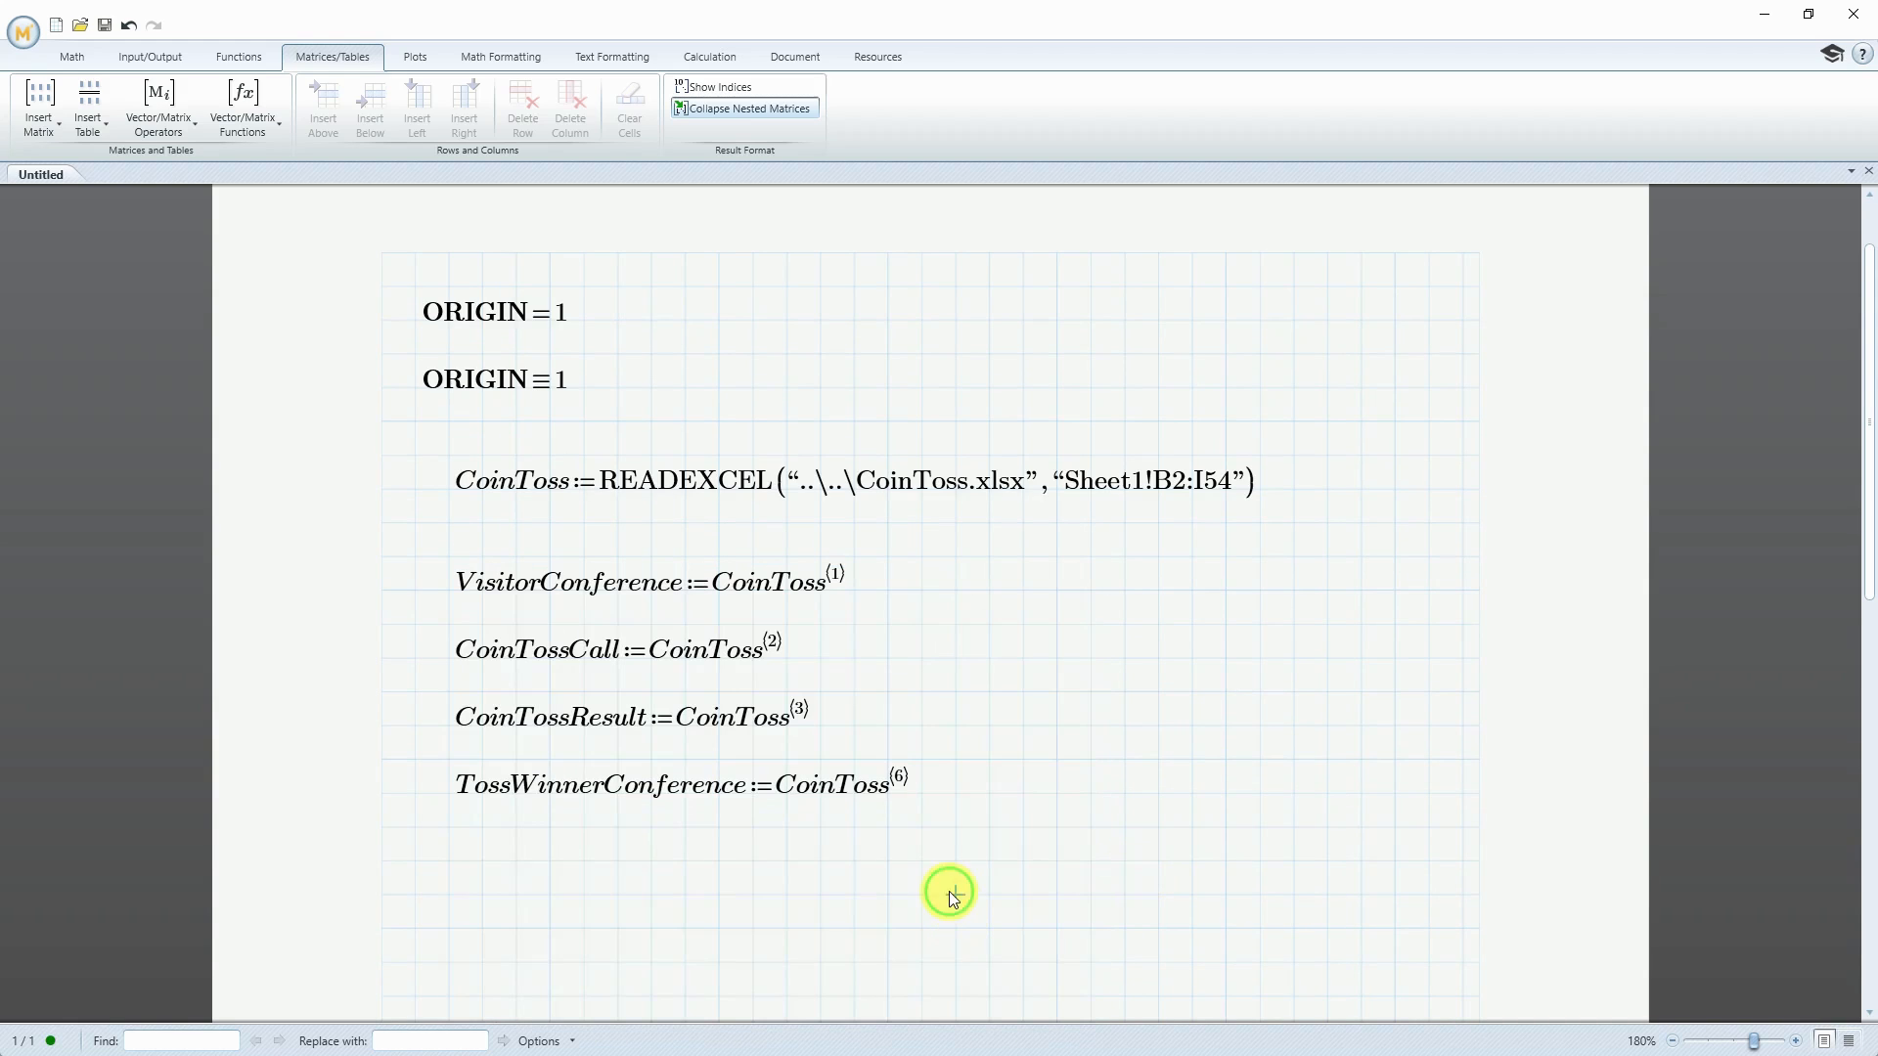
Define GameWinnerConference as column 8 of the CoinToss matrix, directly below TossWinnerConference
click(450, 861)
text(GameWinnerCon)
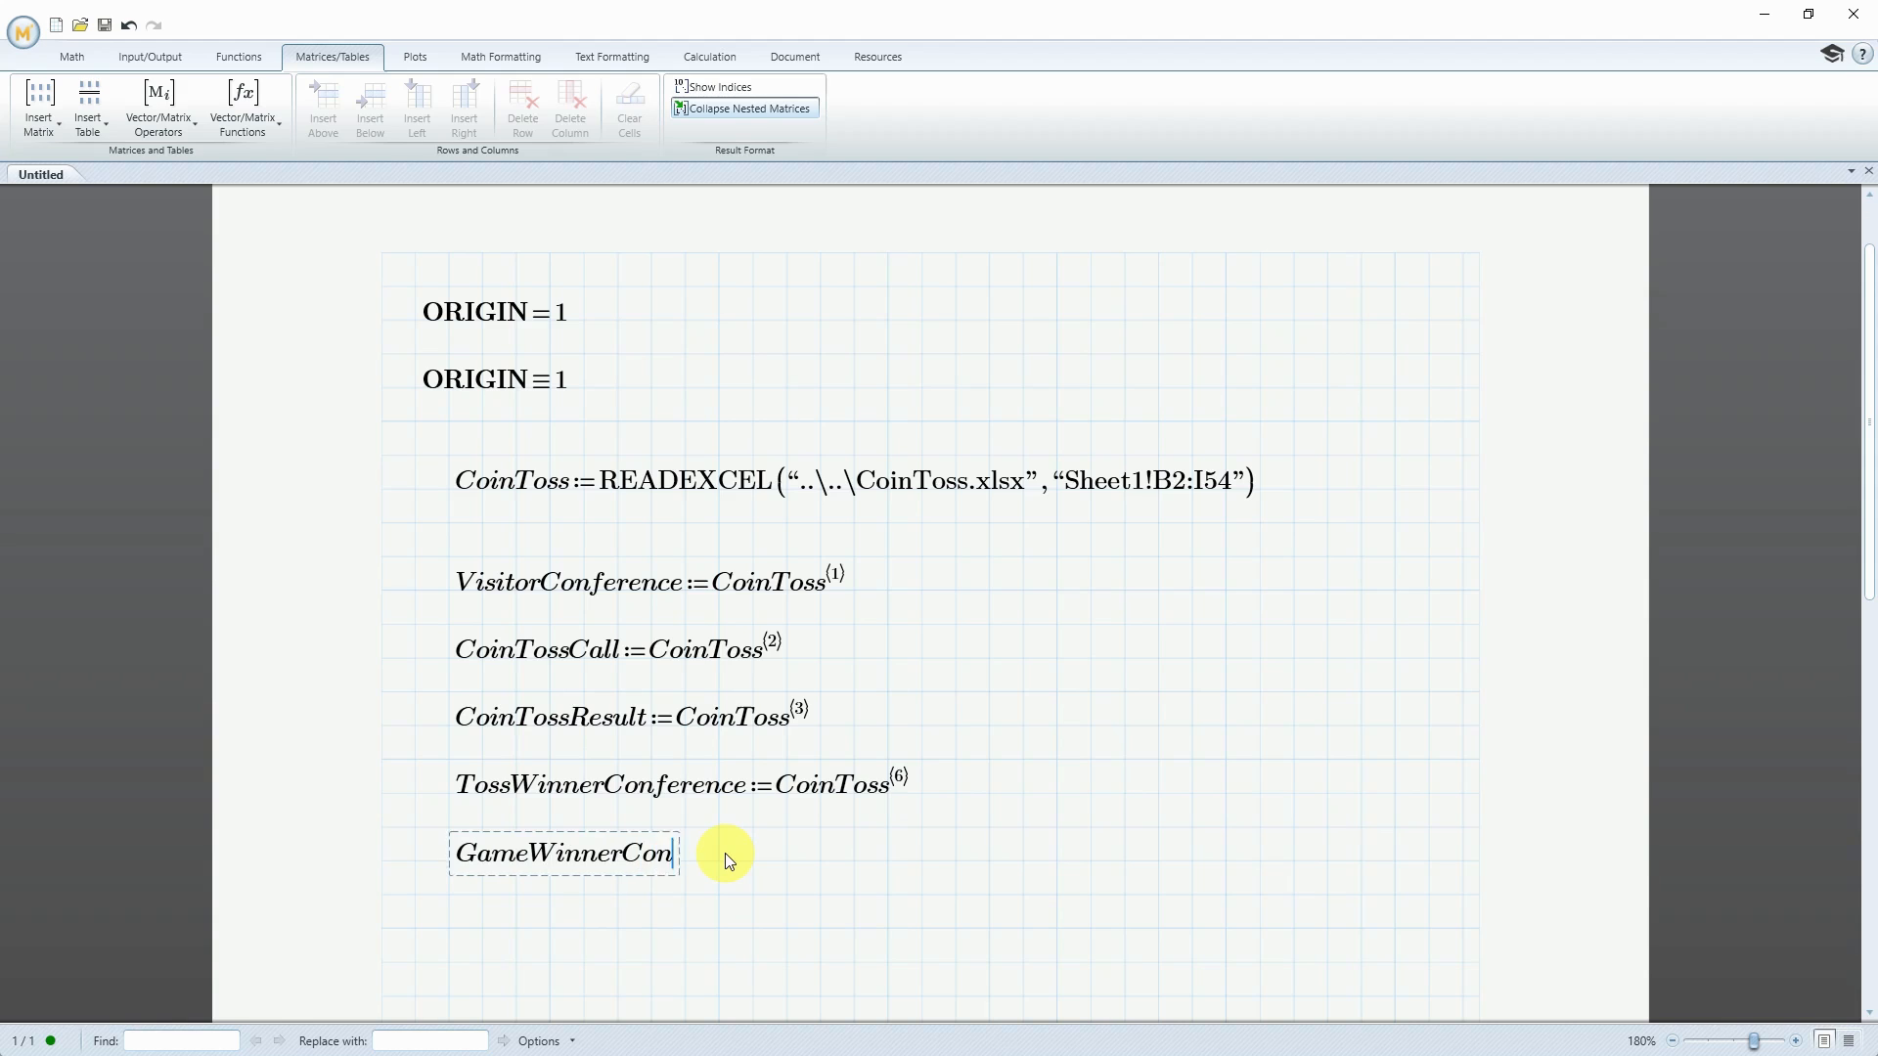
text(ference:=)
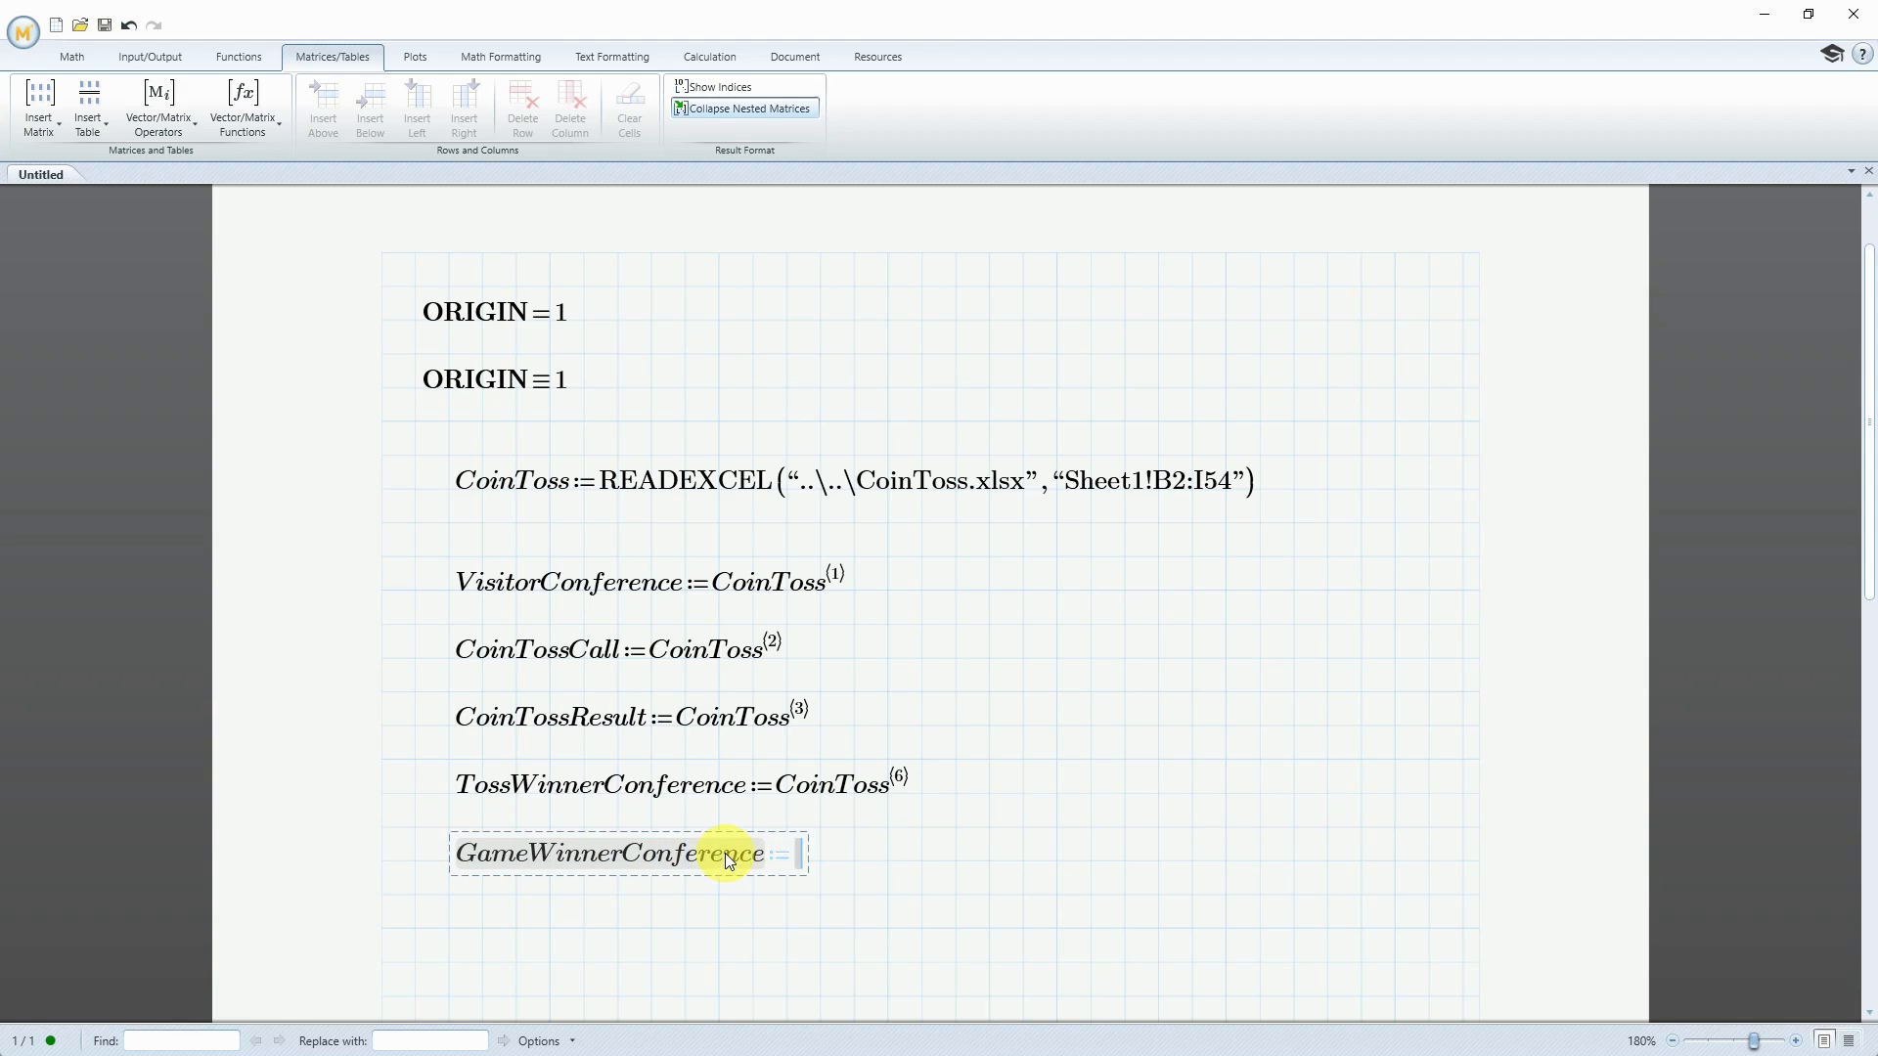
text(CoinToss)
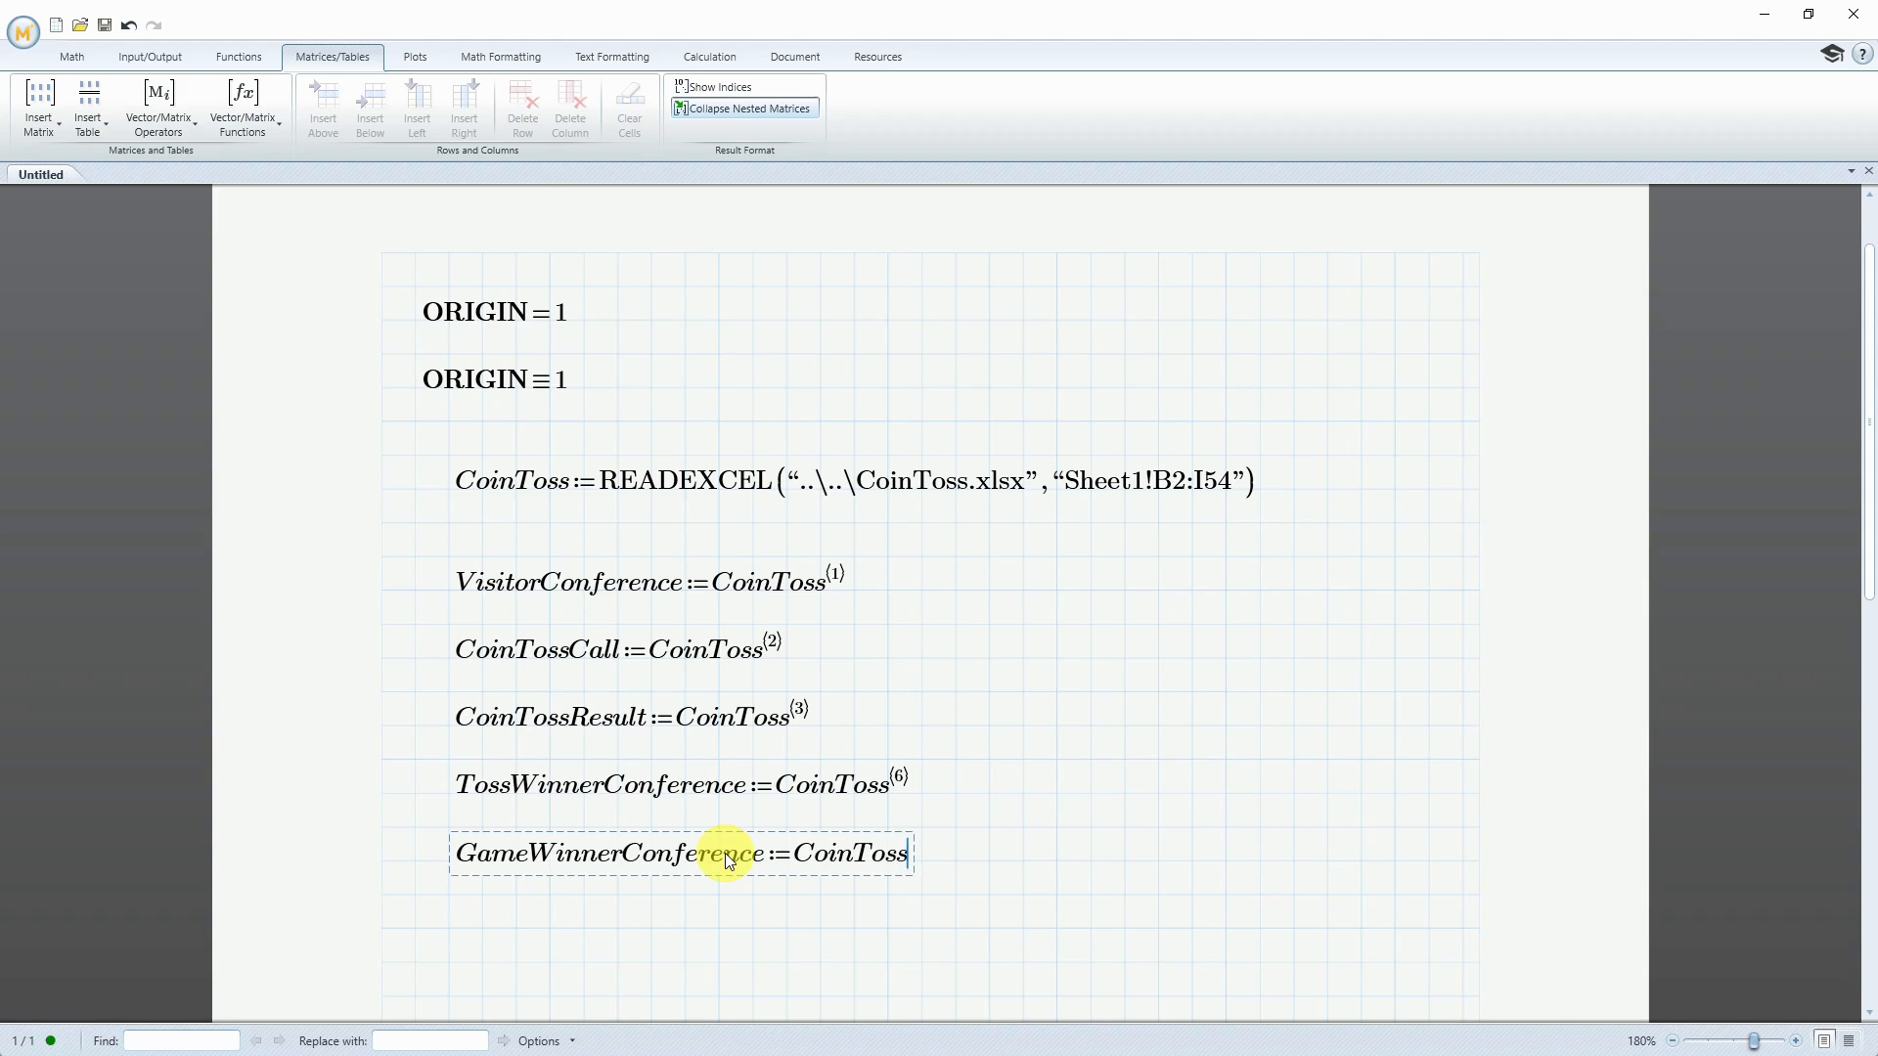
key(ctrl+shift+c)
text(8)
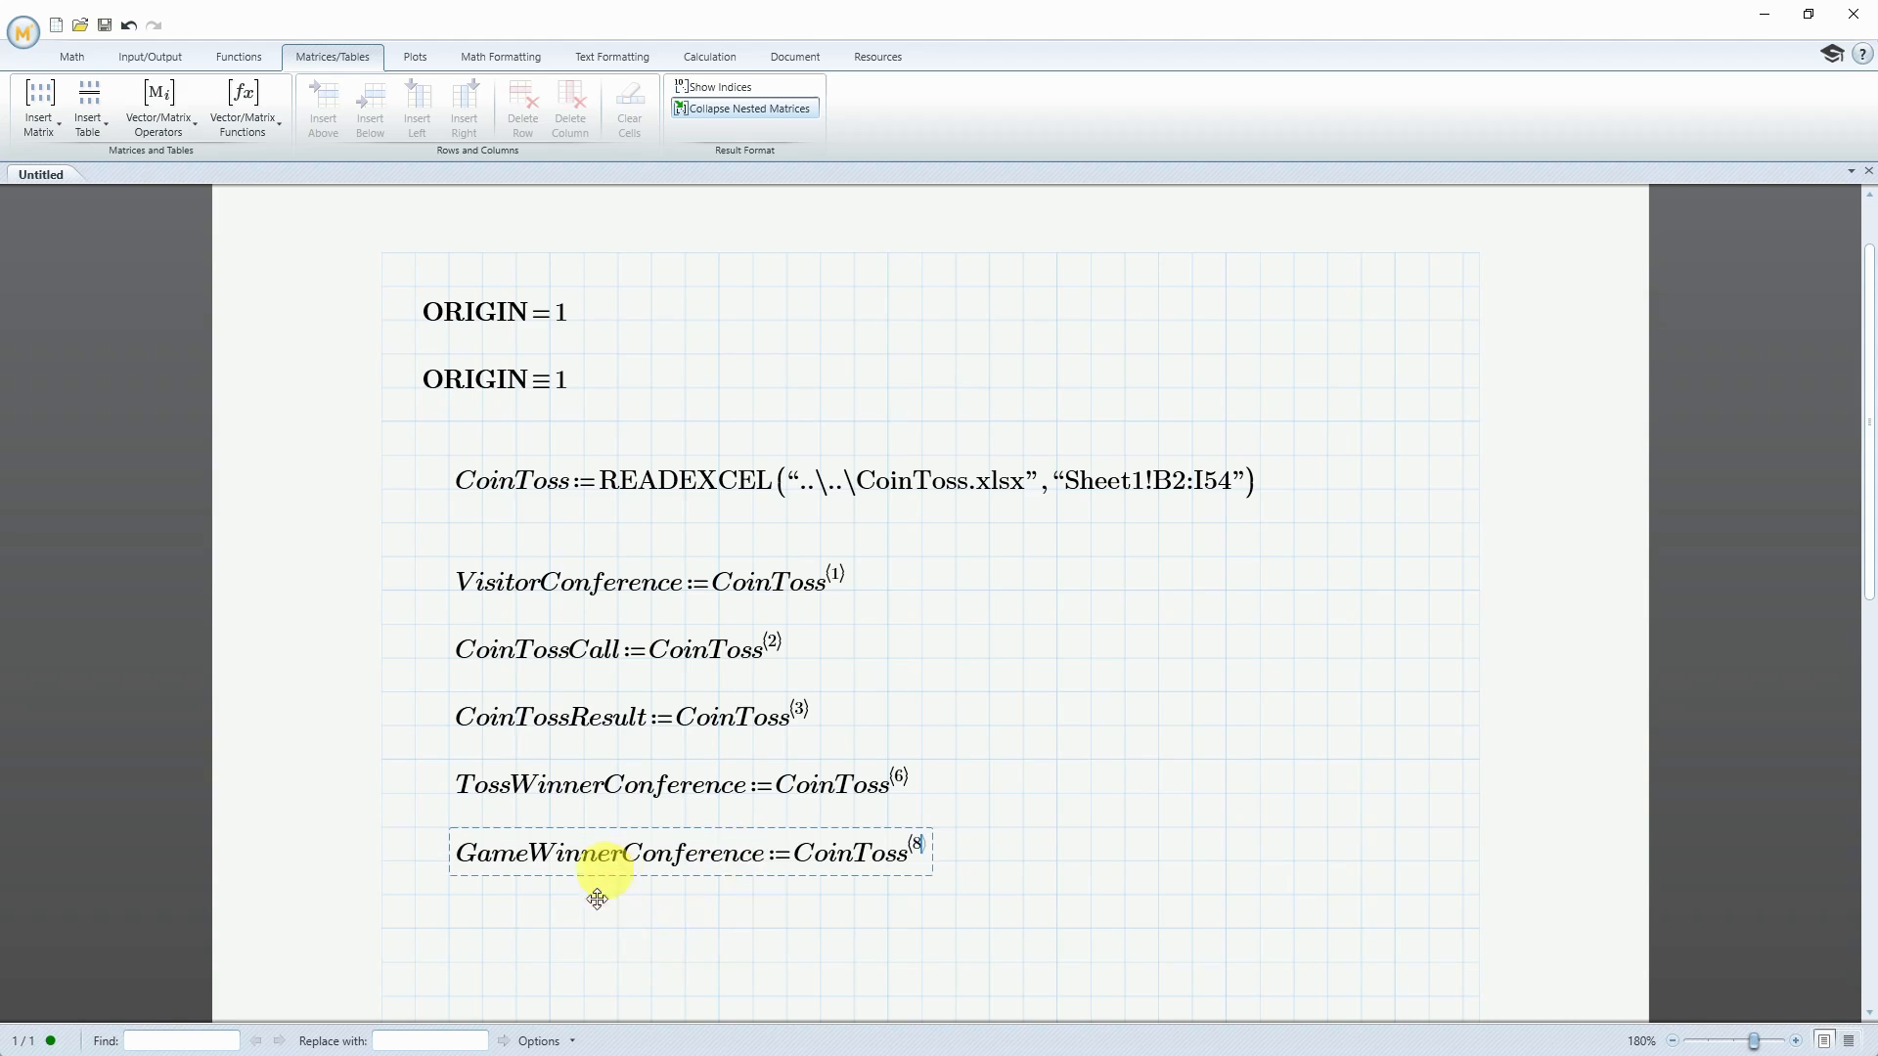
Below the column vectors, define number_games as rows(CoinToss) and evaluate it in the same region
click(482, 963)
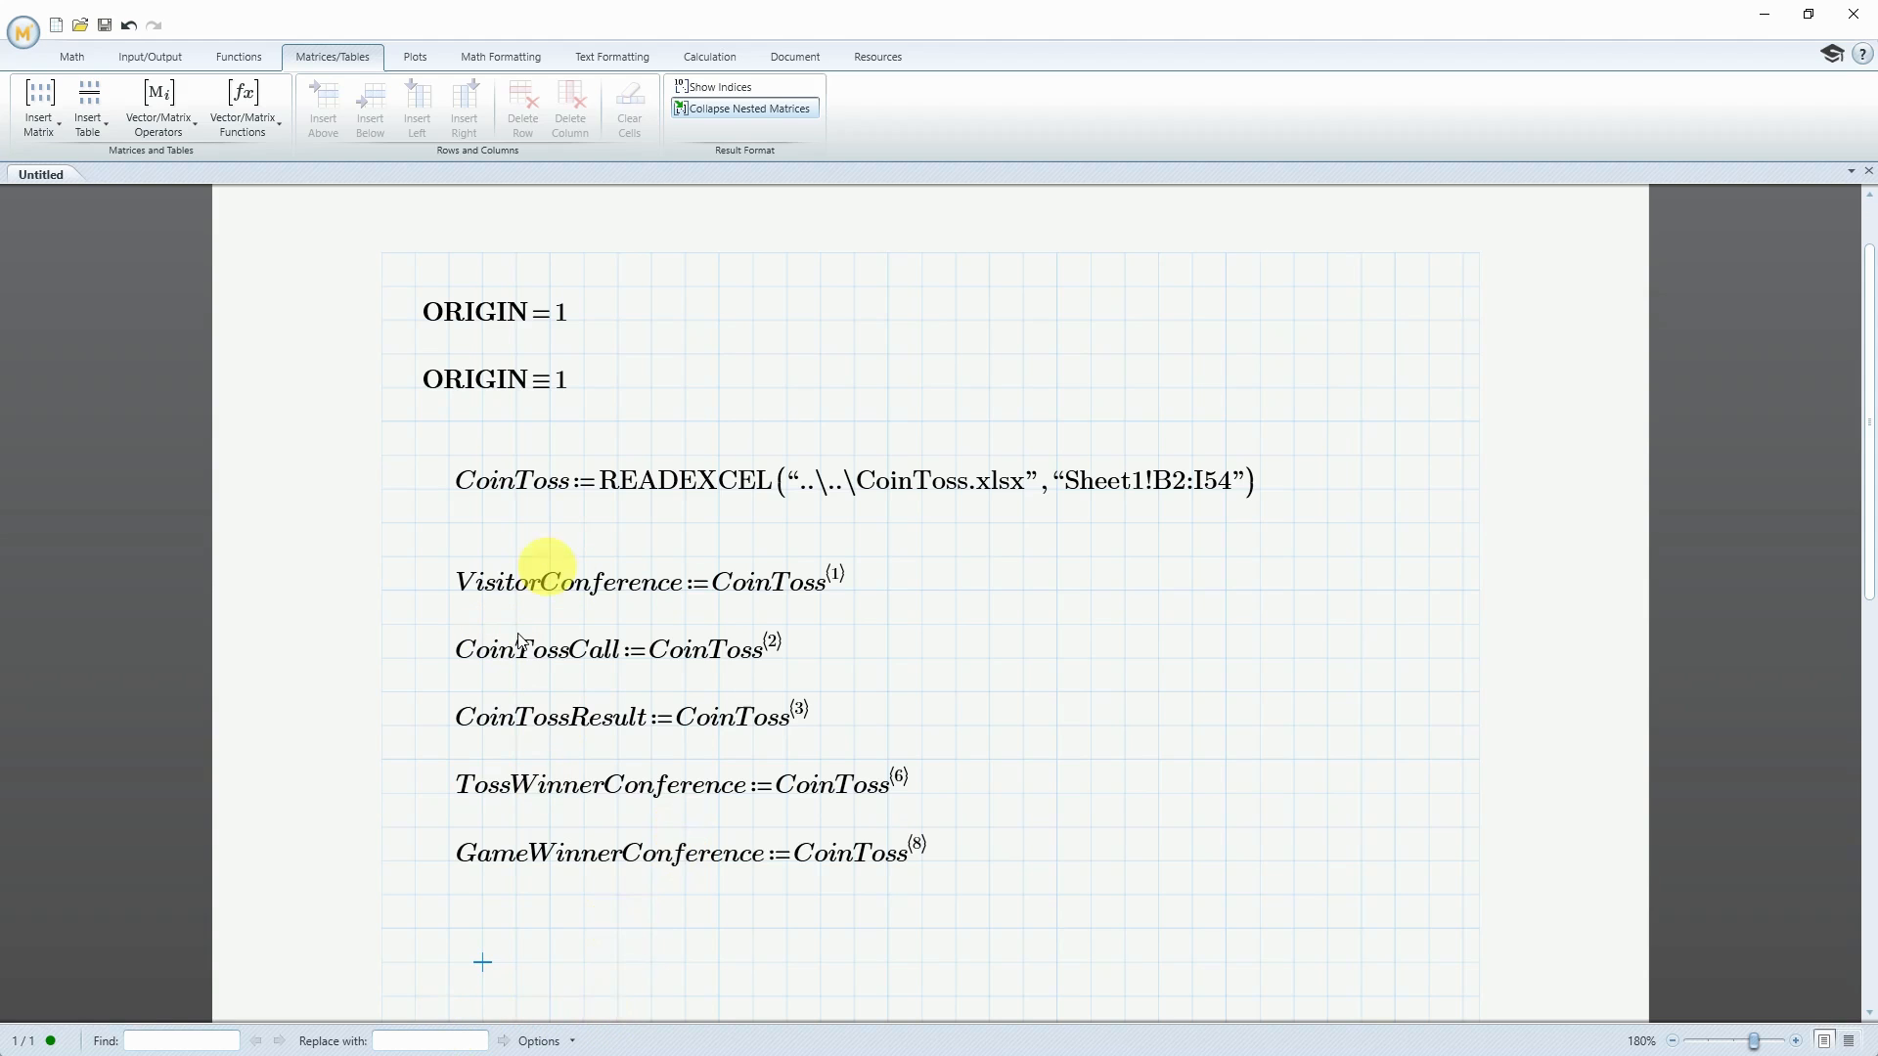
click(448, 963)
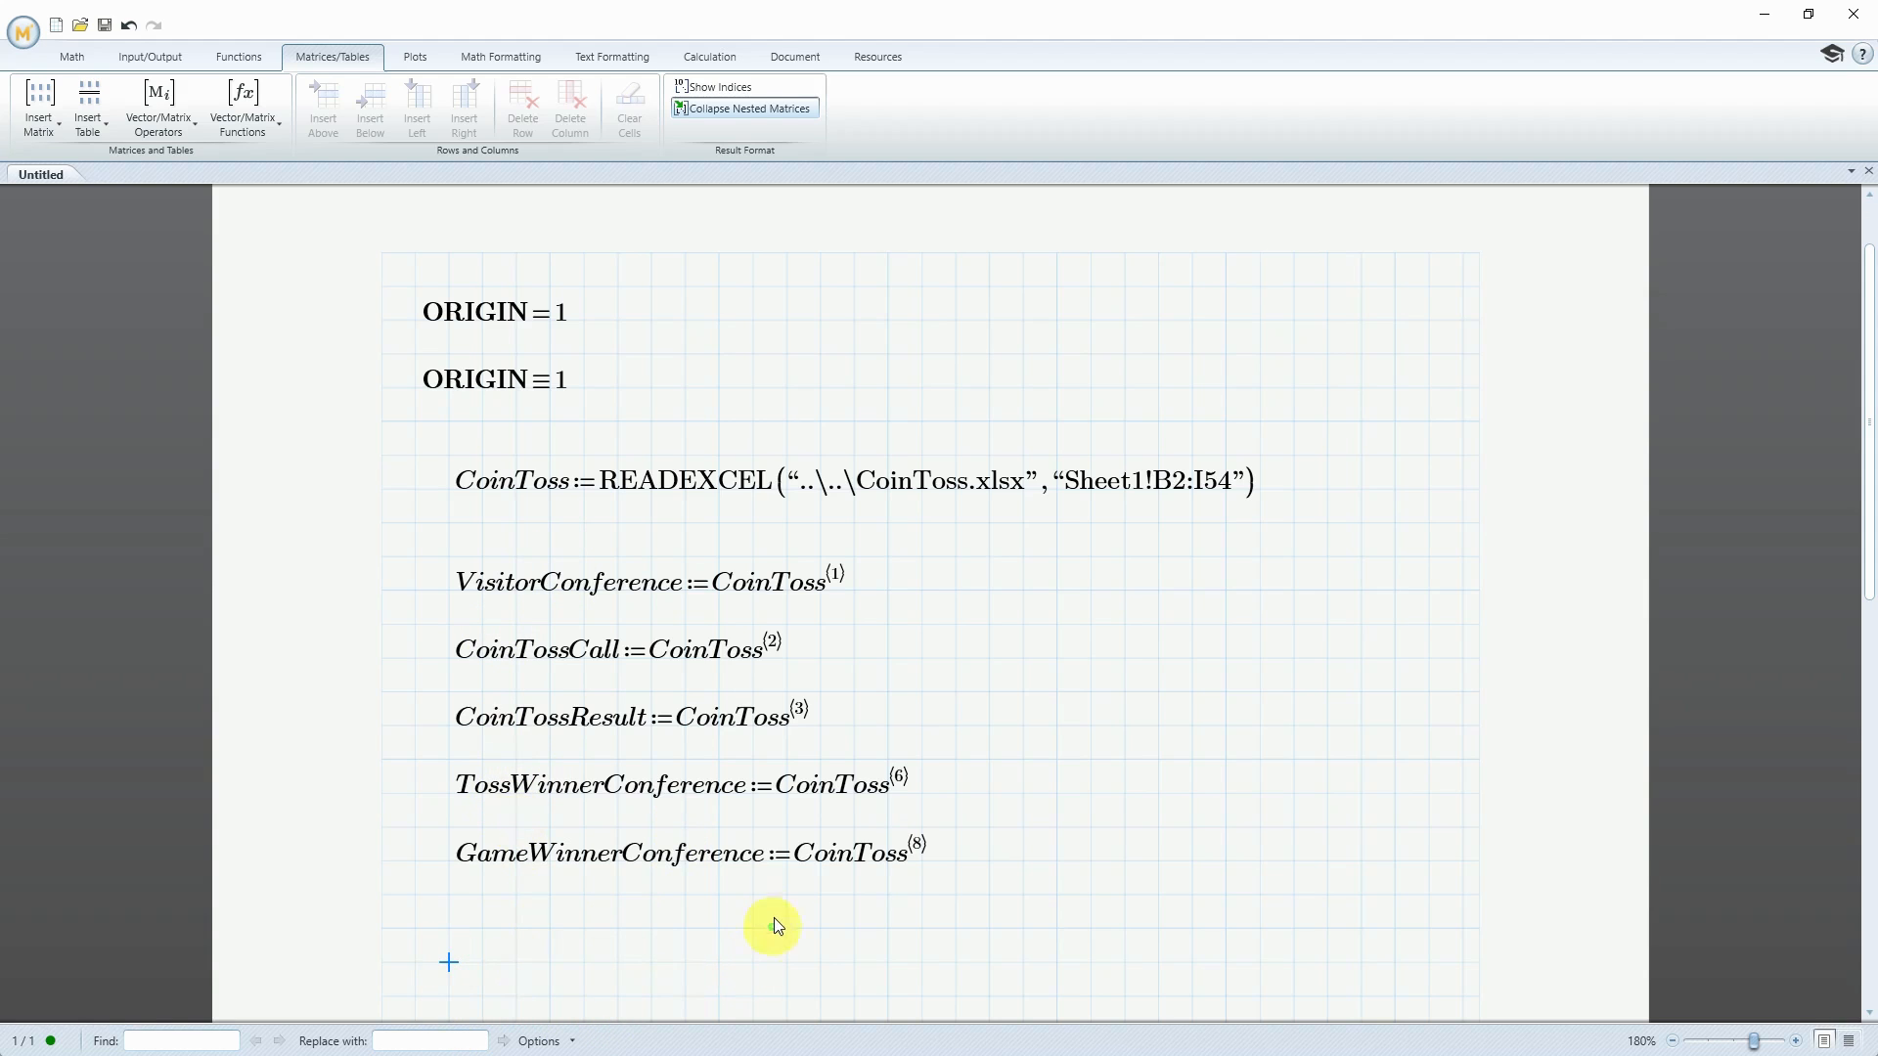
text(number_games)
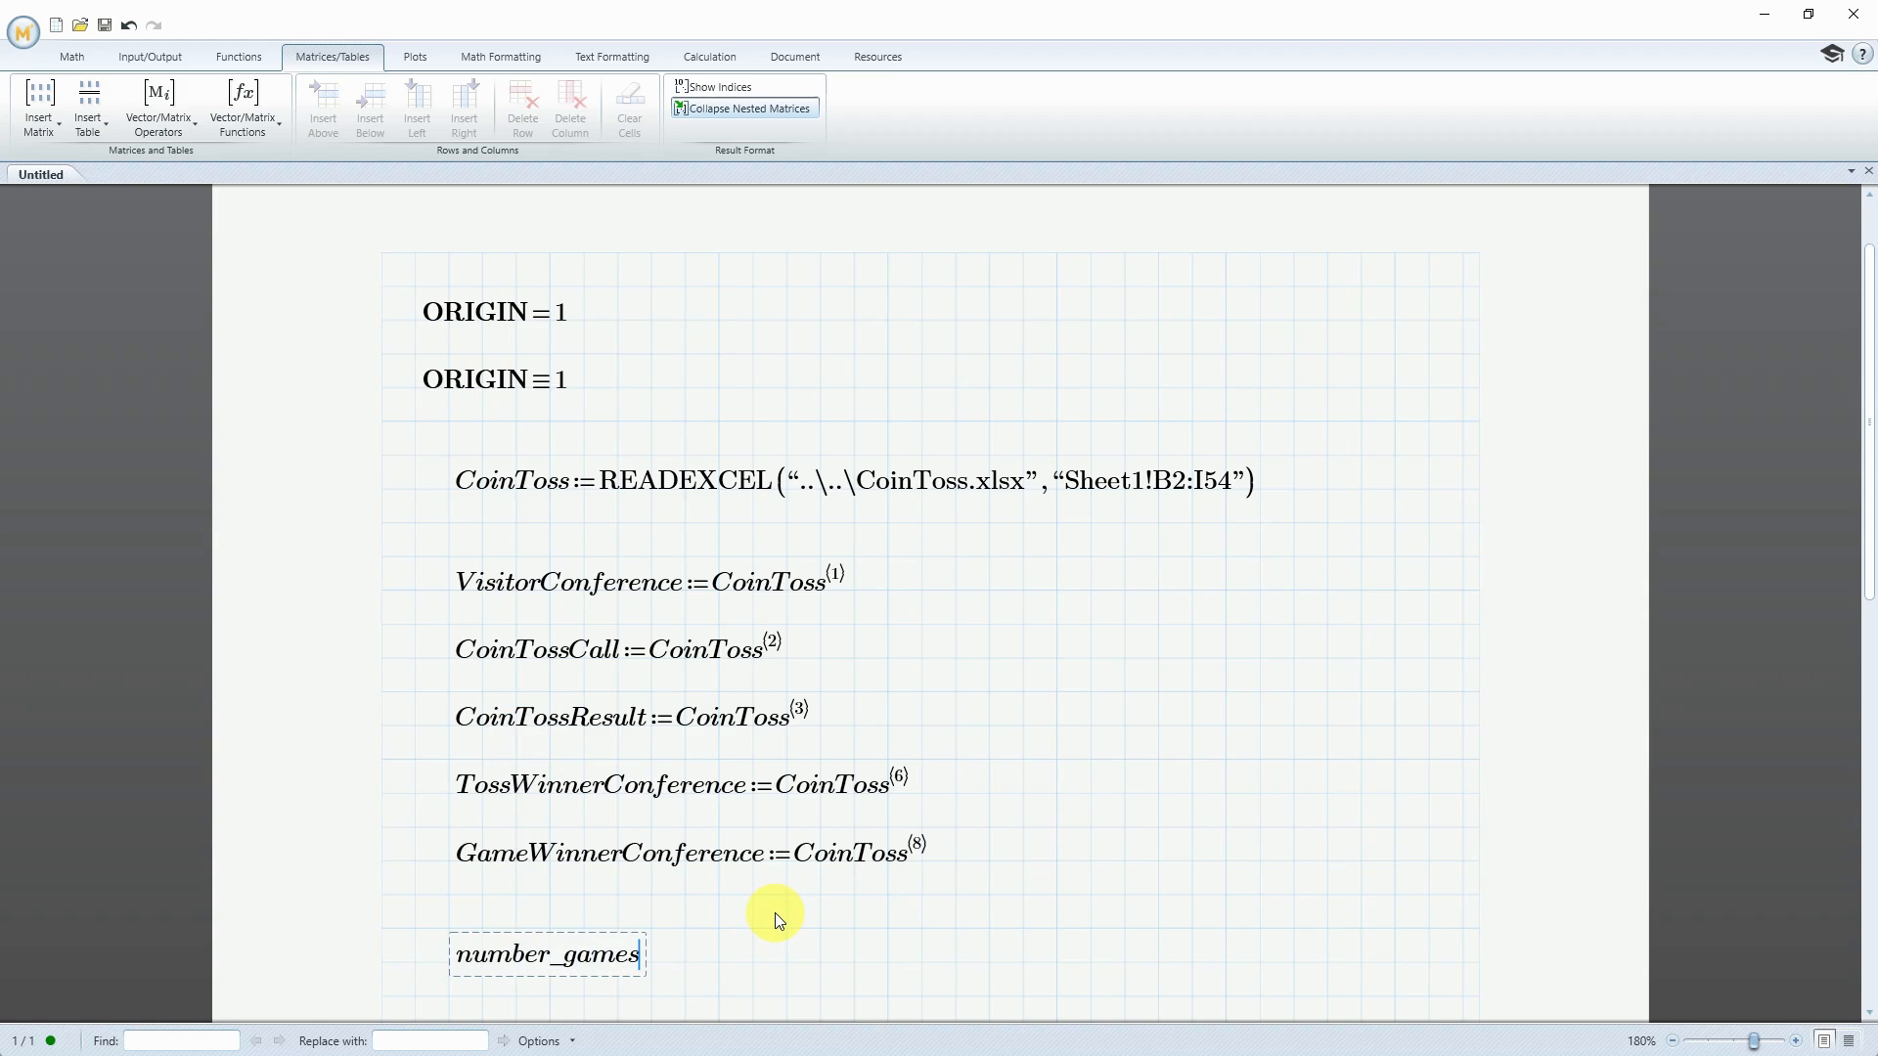
text(:=row)
text(s(CoinToss))
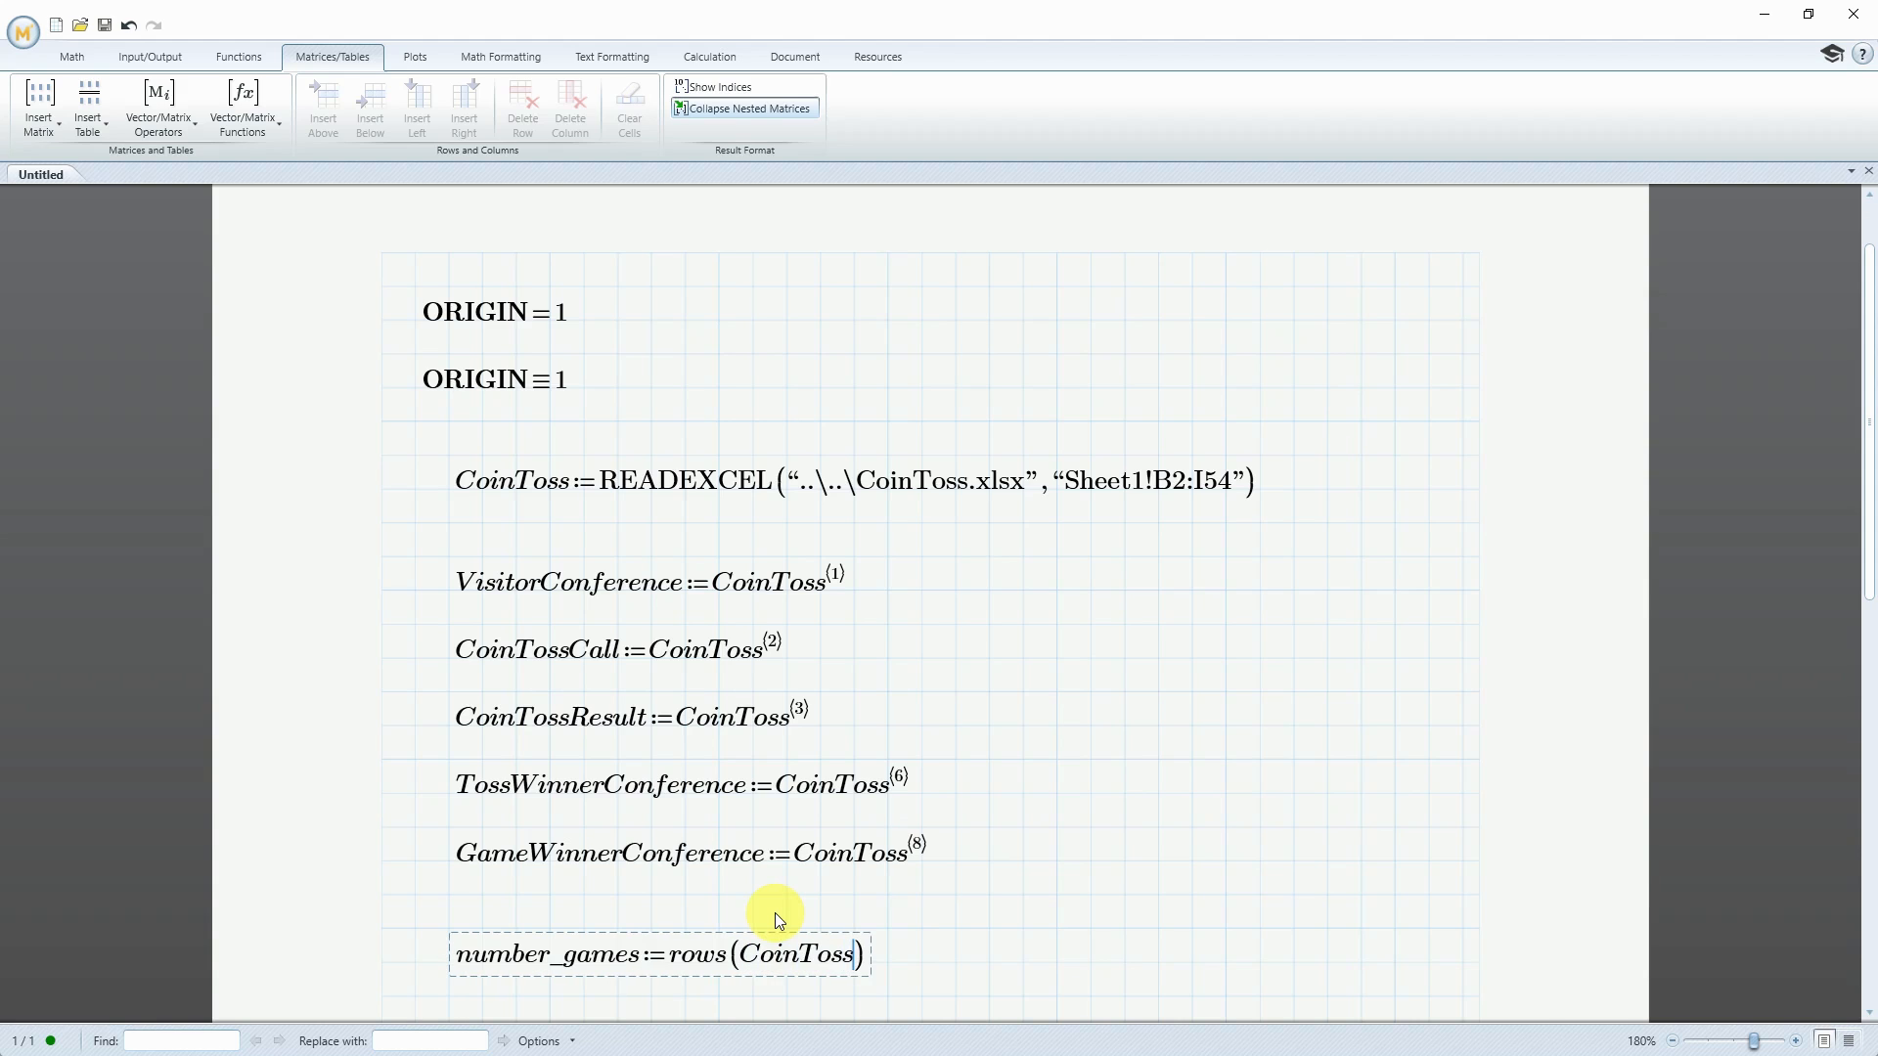
text(=53)
click(1091, 963)
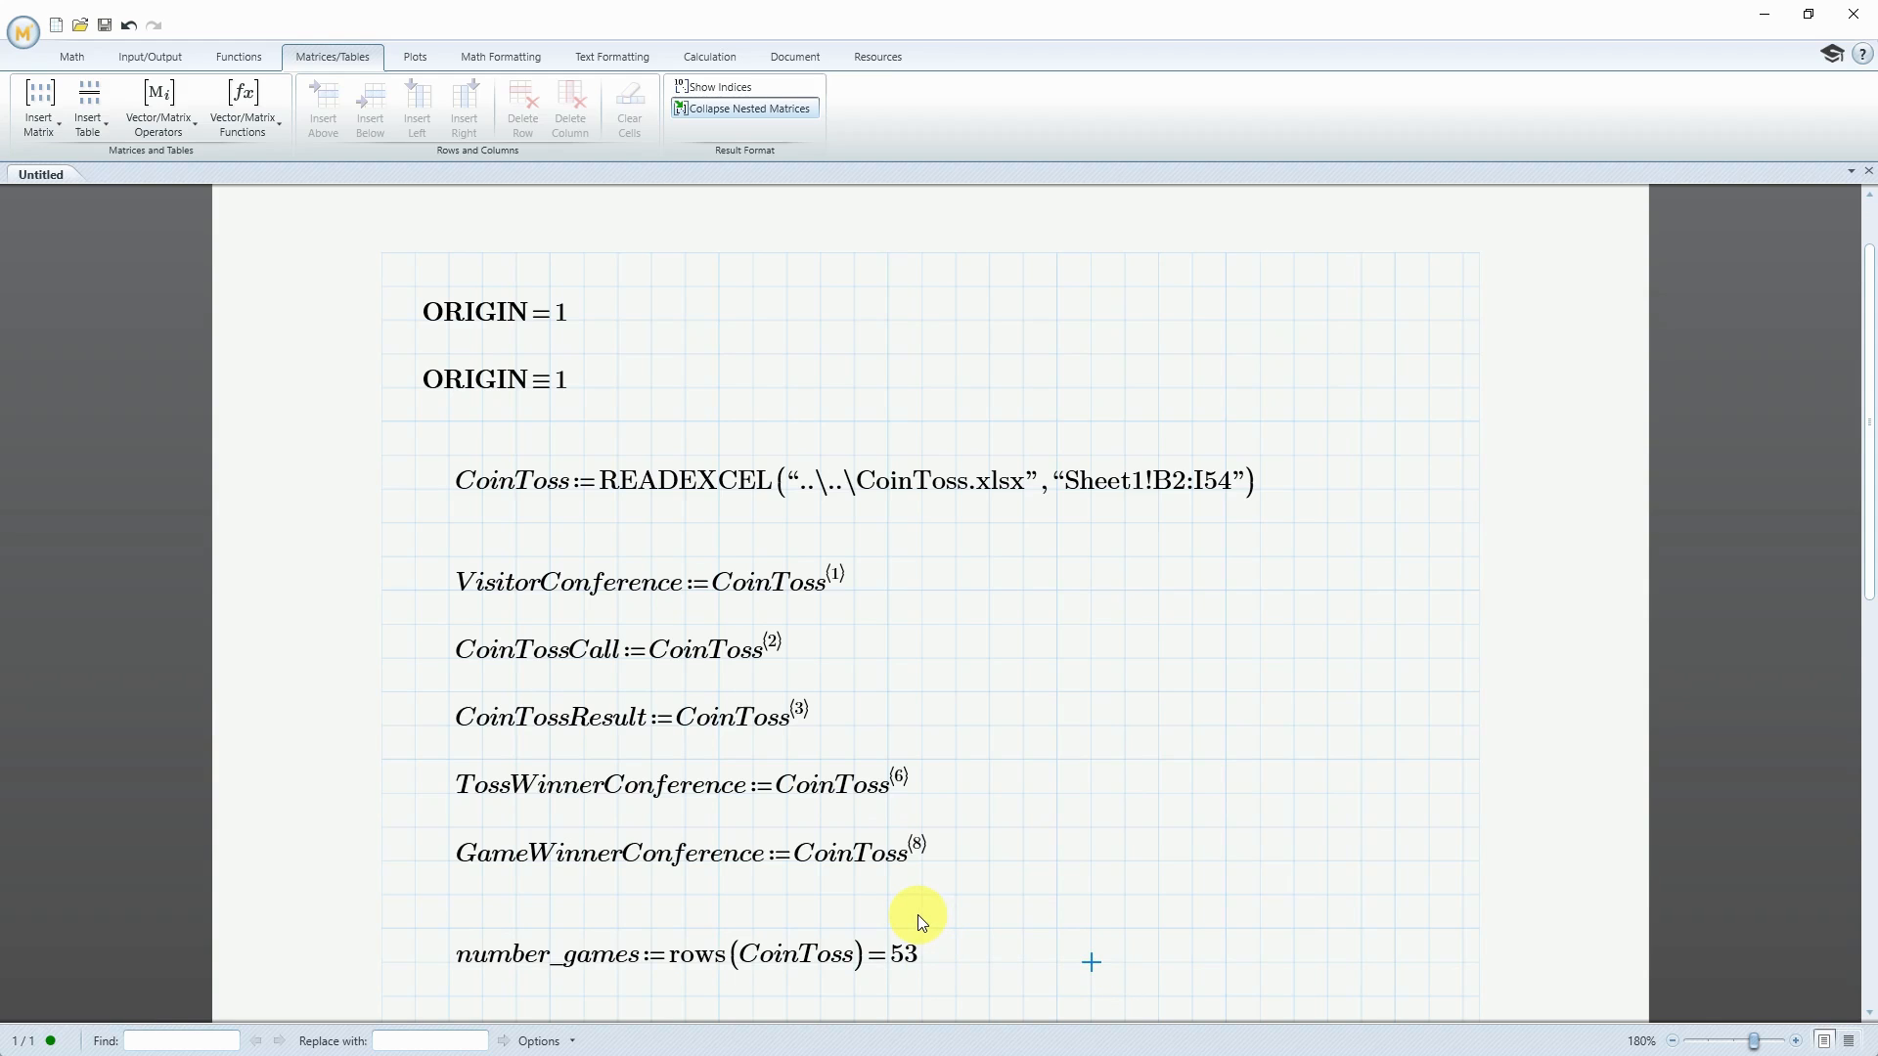
Below number_games, begin the definition of a function VisitorWins with the arguments Visitor and Winner
scroll(919, 922, down, 3)
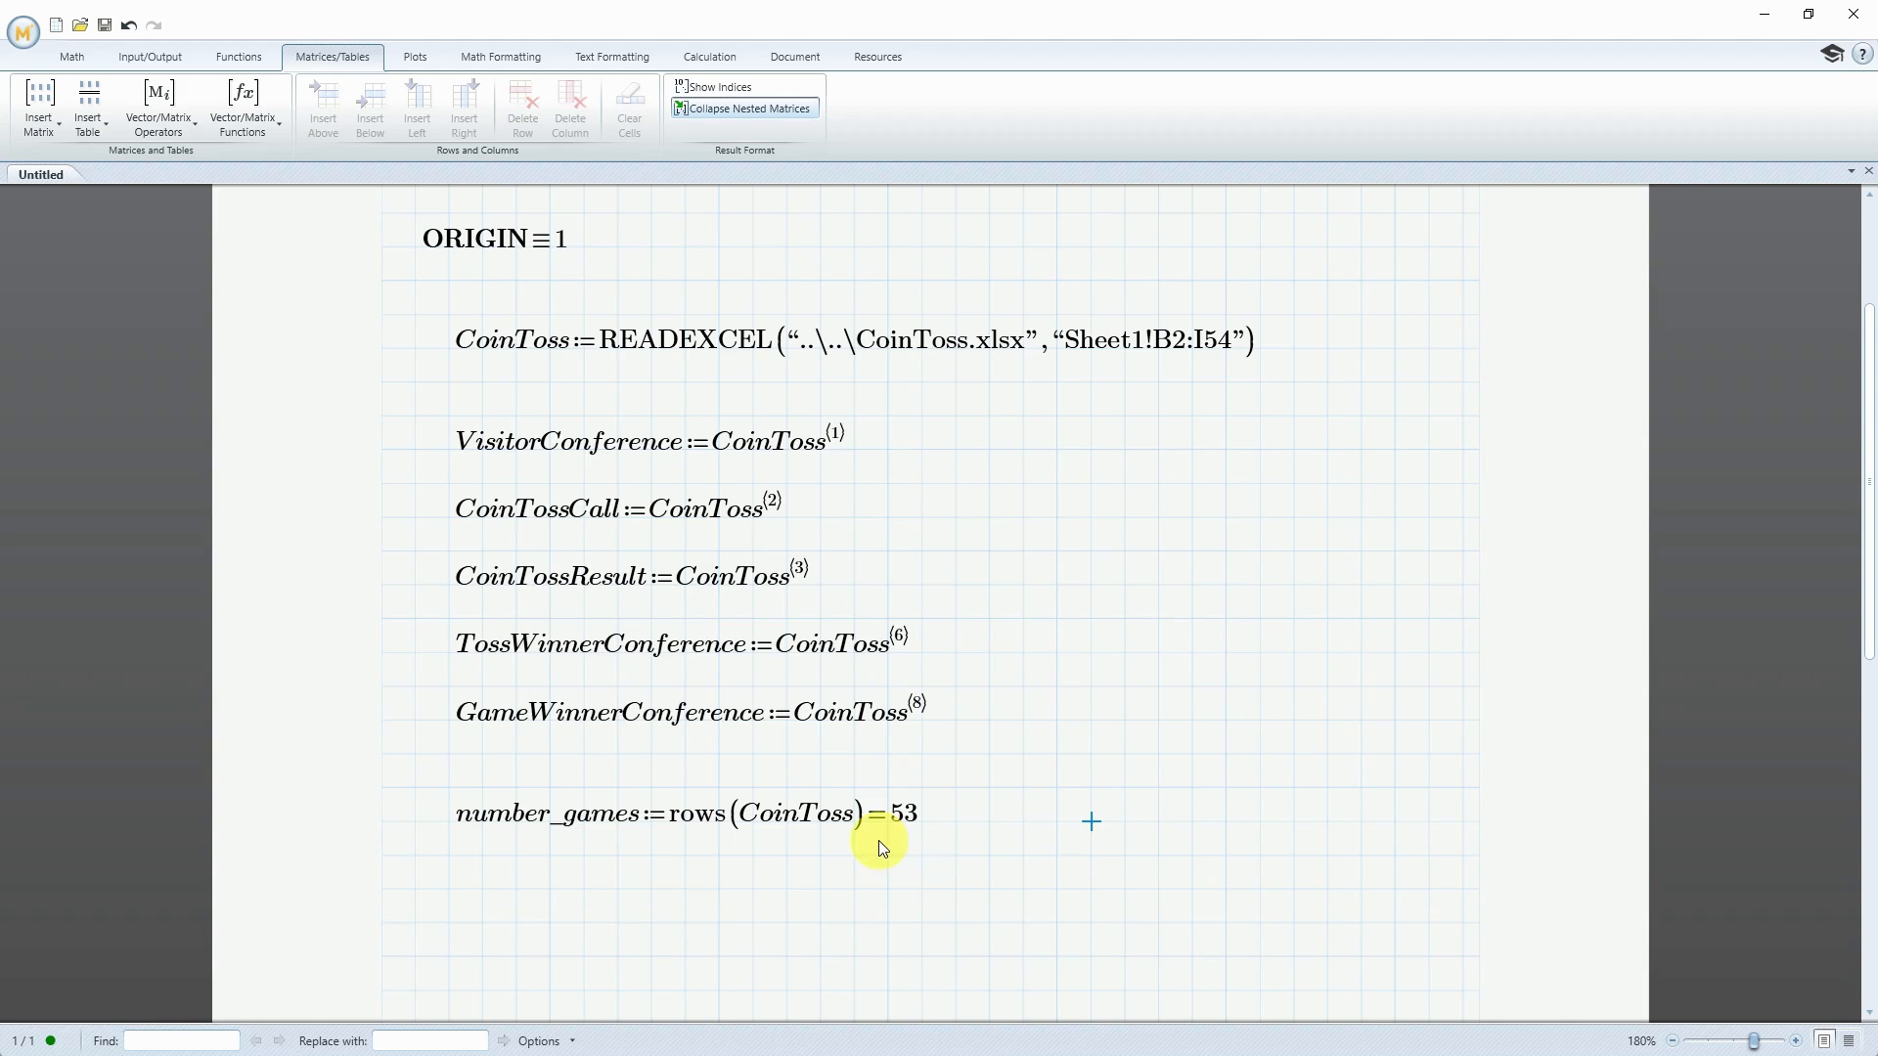
click(448, 923)
text(VisitorW)
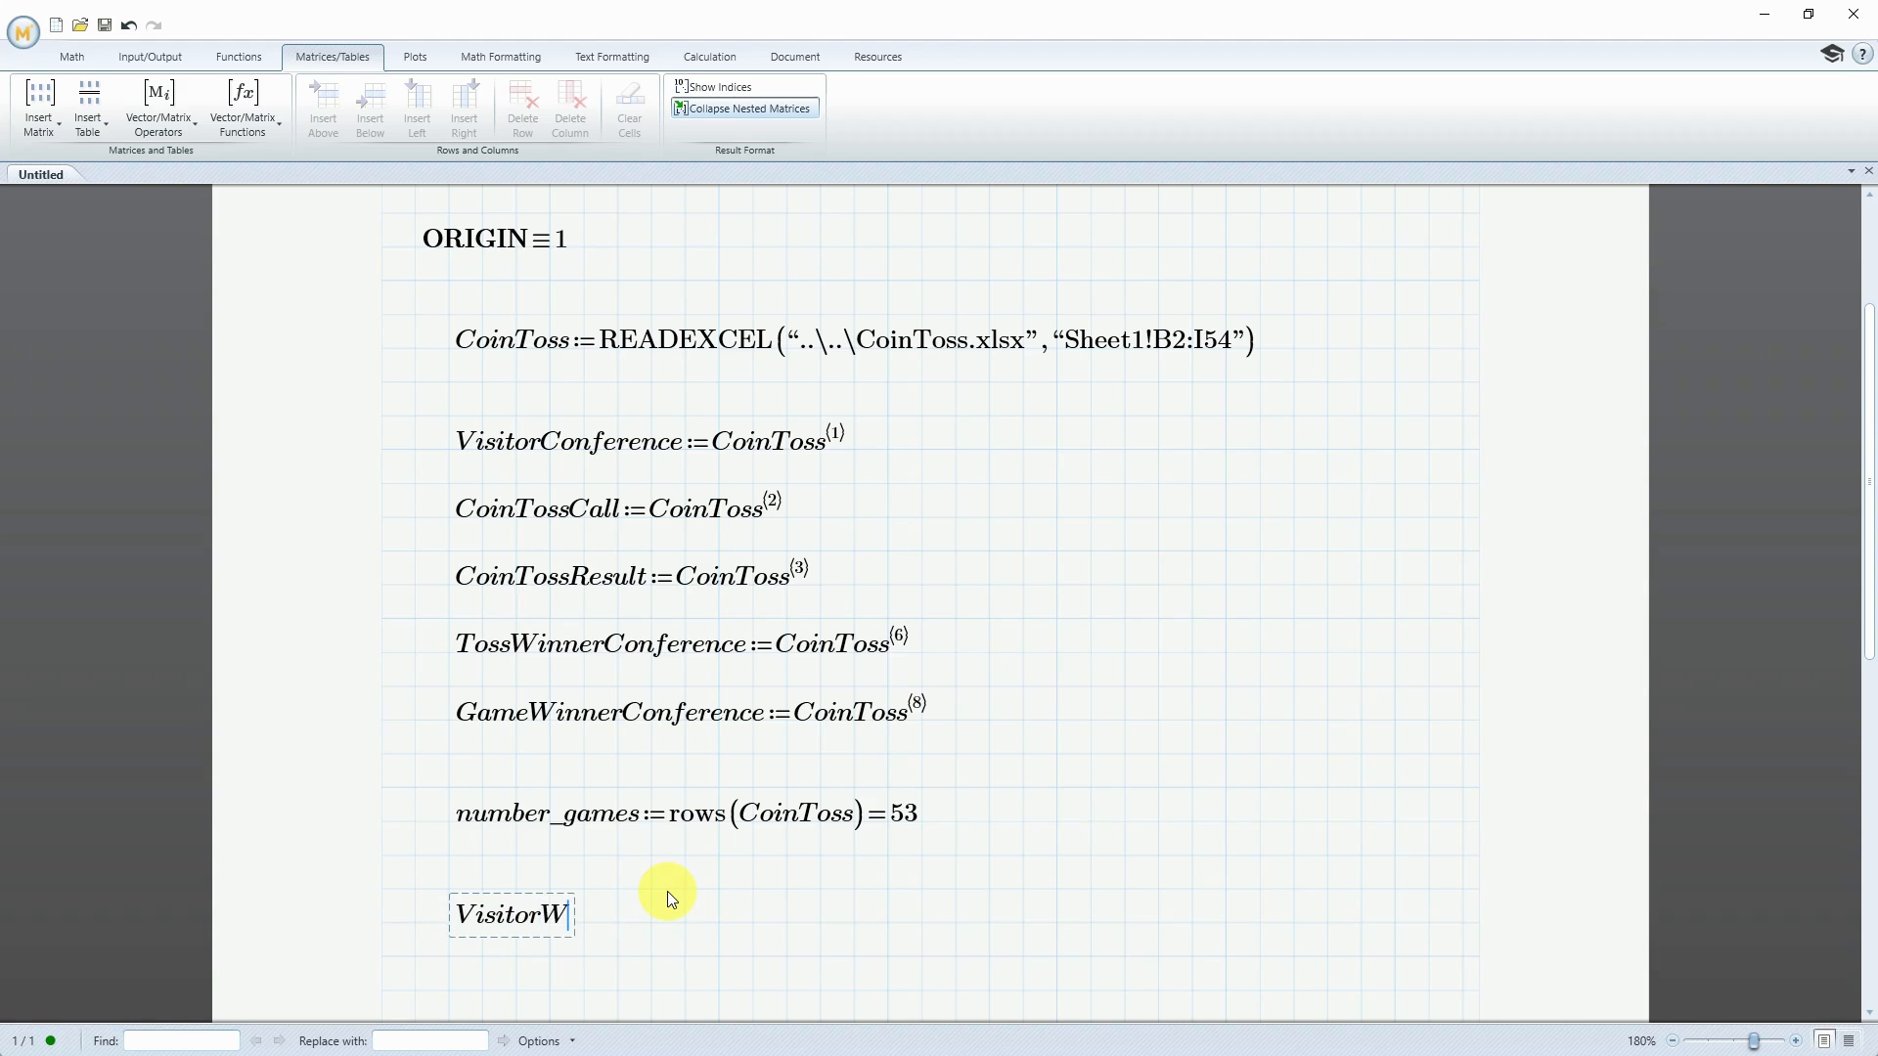
text(ins(Visitor,Winner))
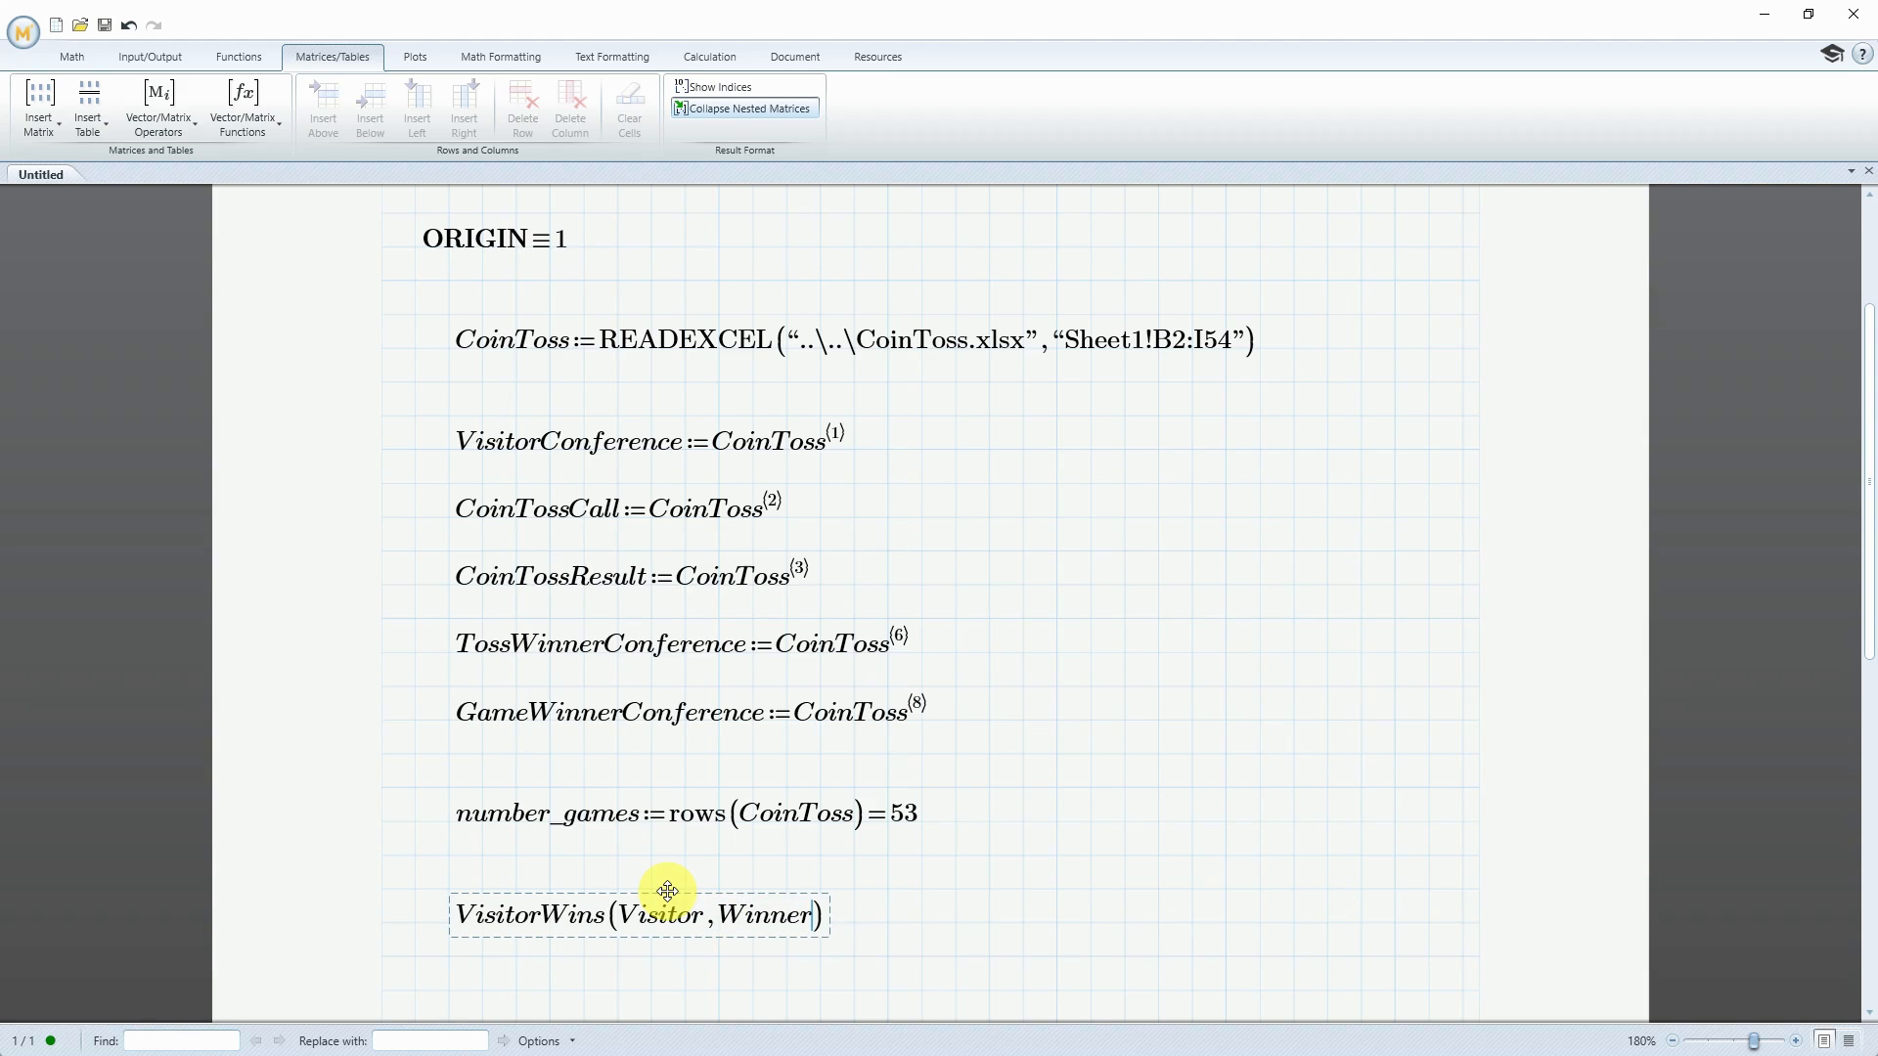
text(:=)
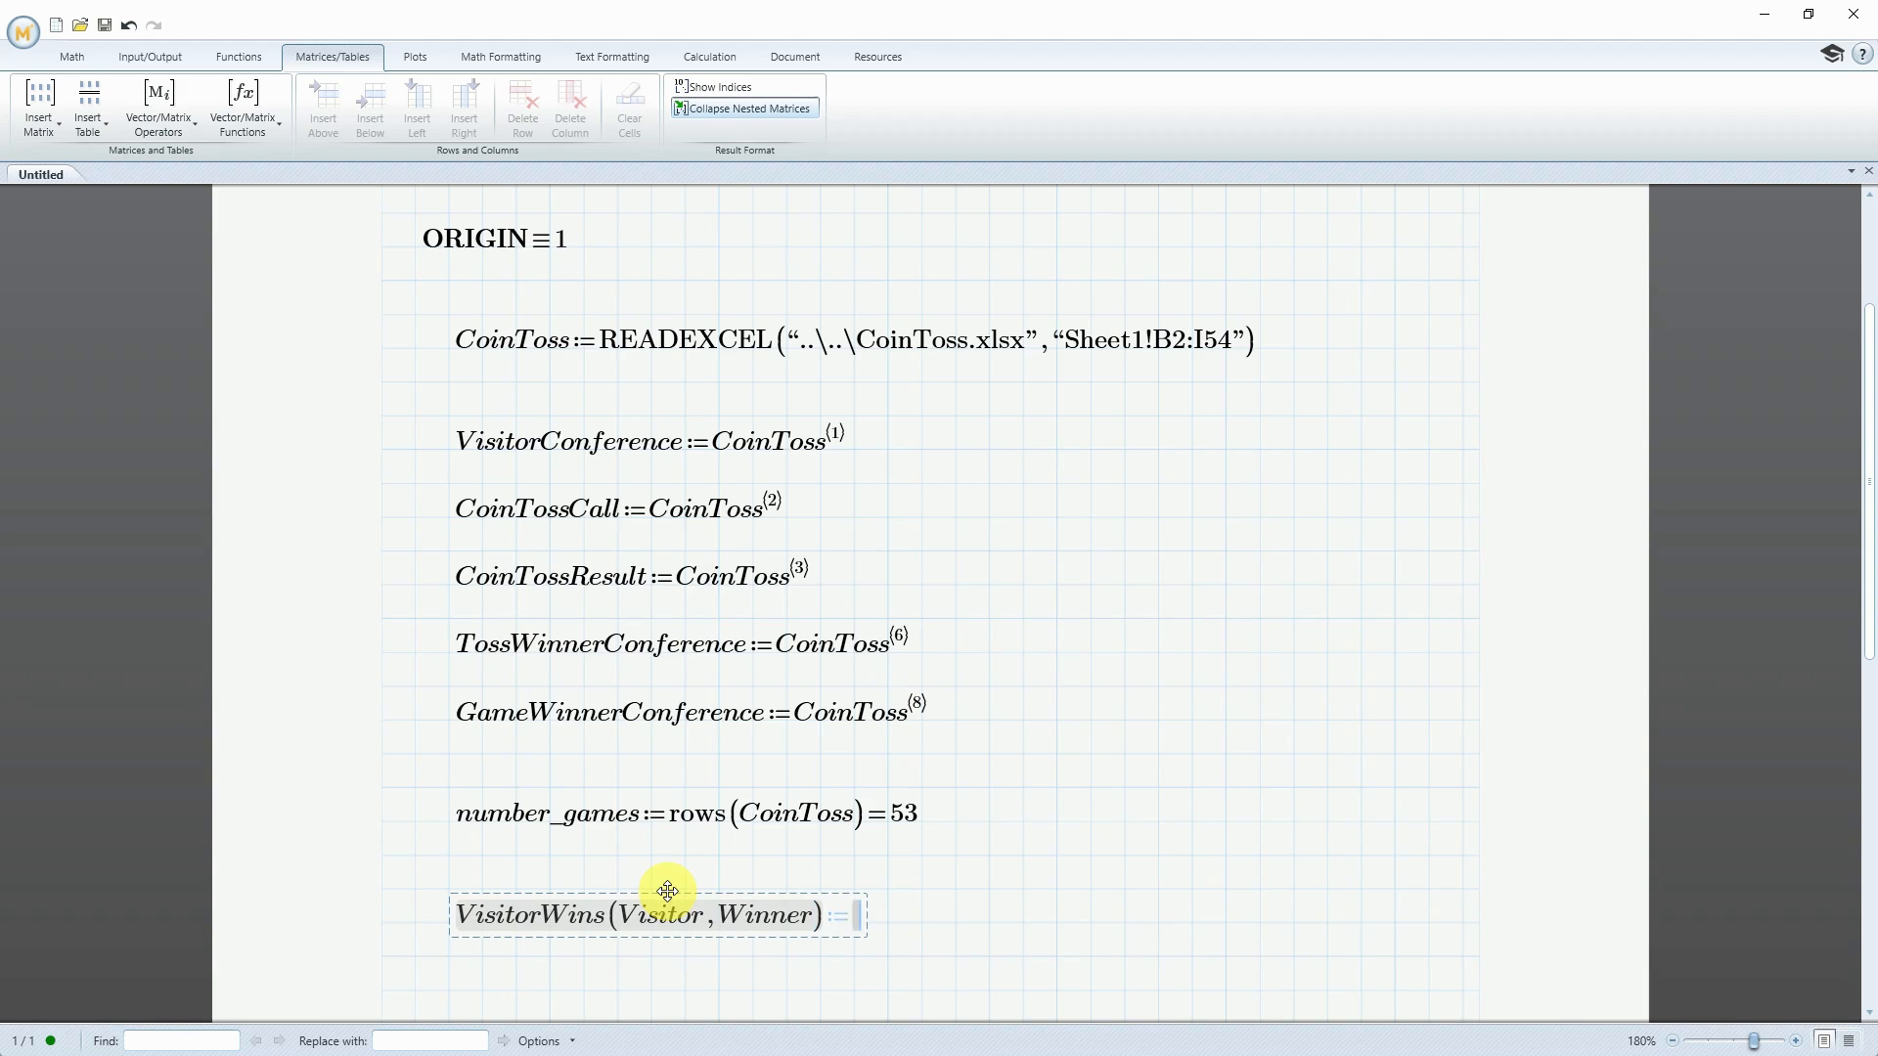
Insert a program structure as the body of VisitorWins and locally assign 0 to count on its first line
click(76, 57)
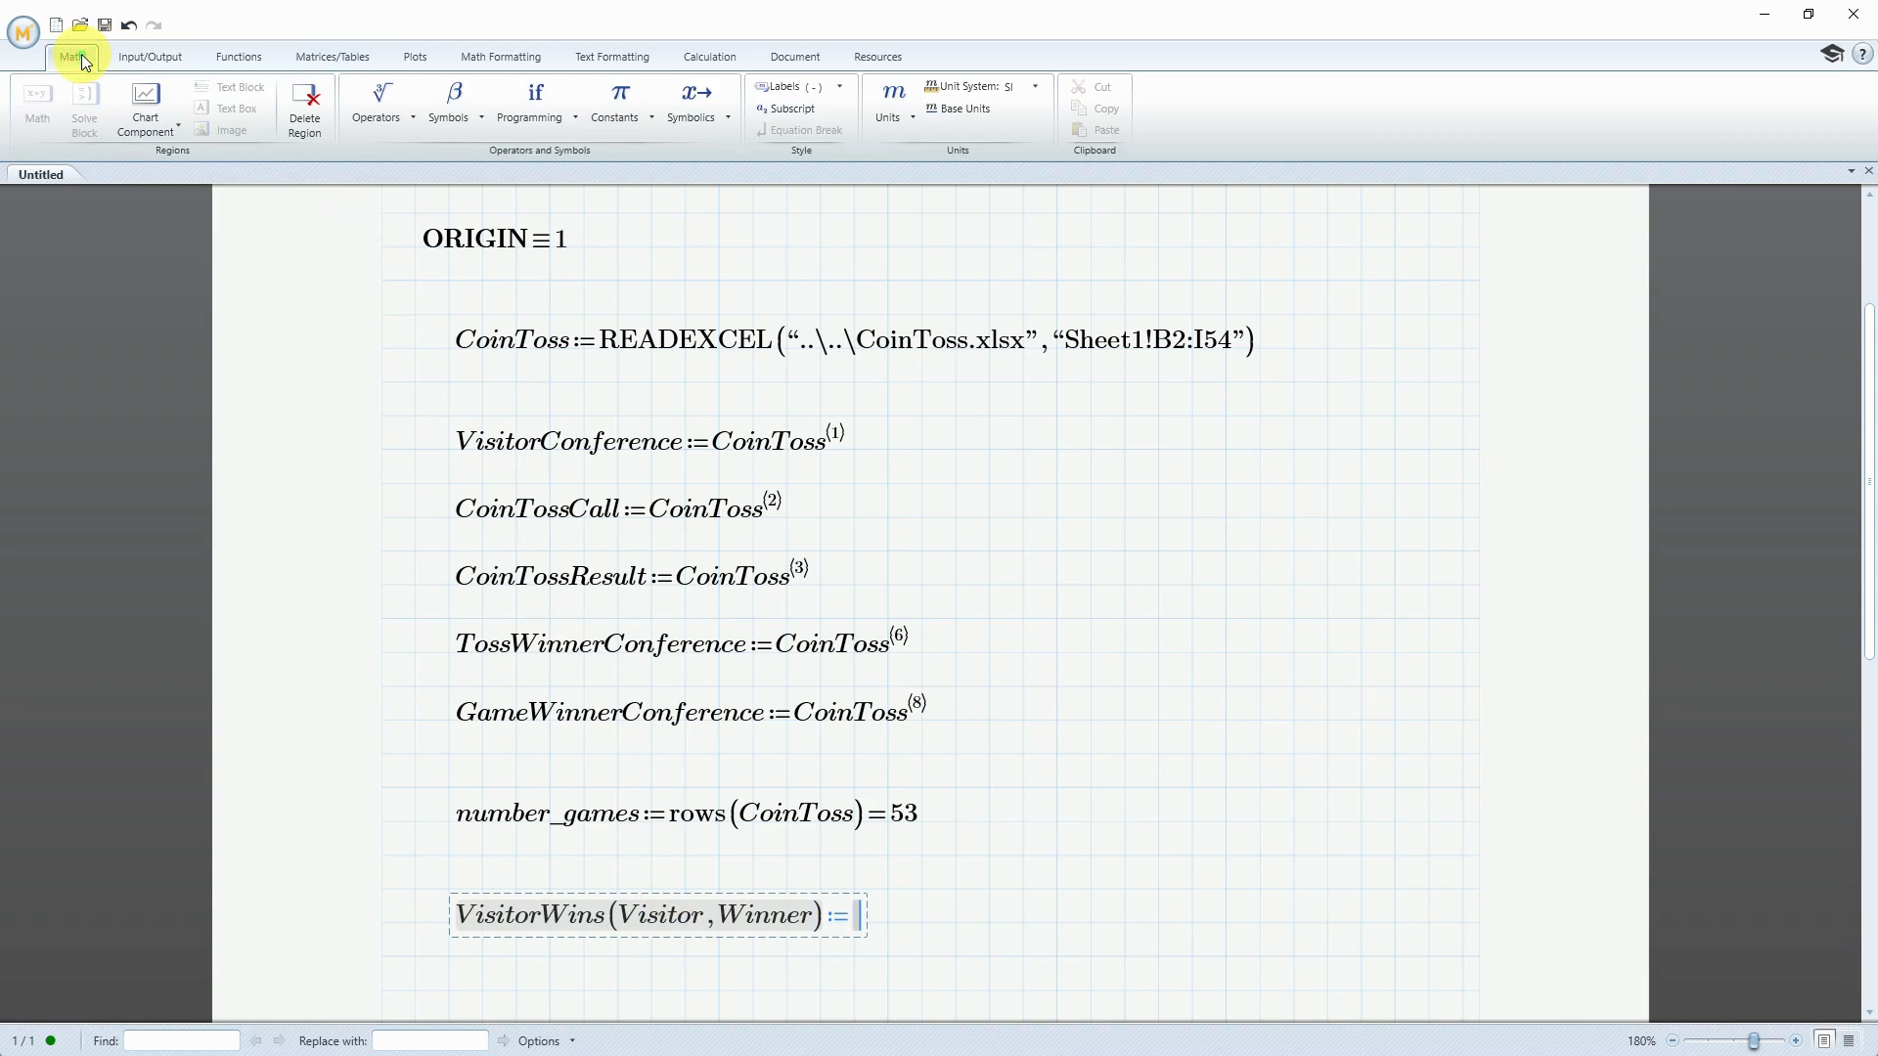
click(573, 120)
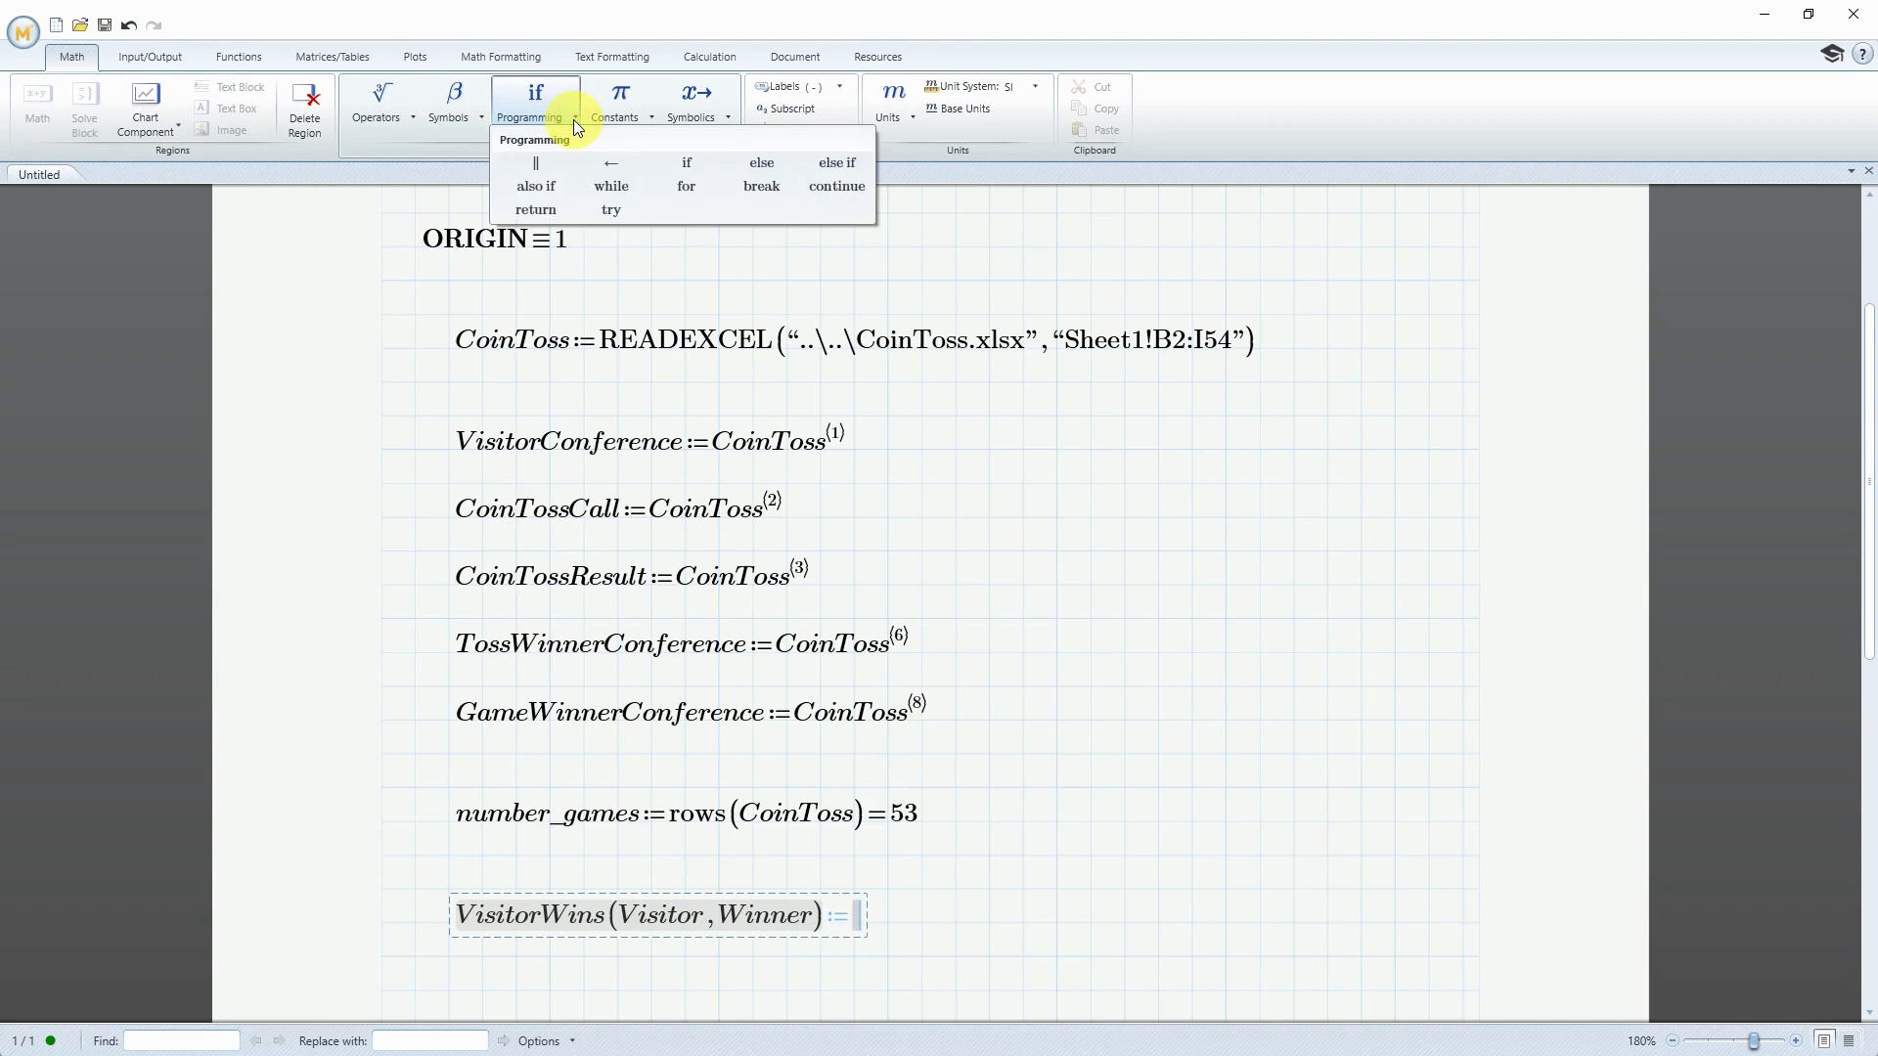
click(537, 169)
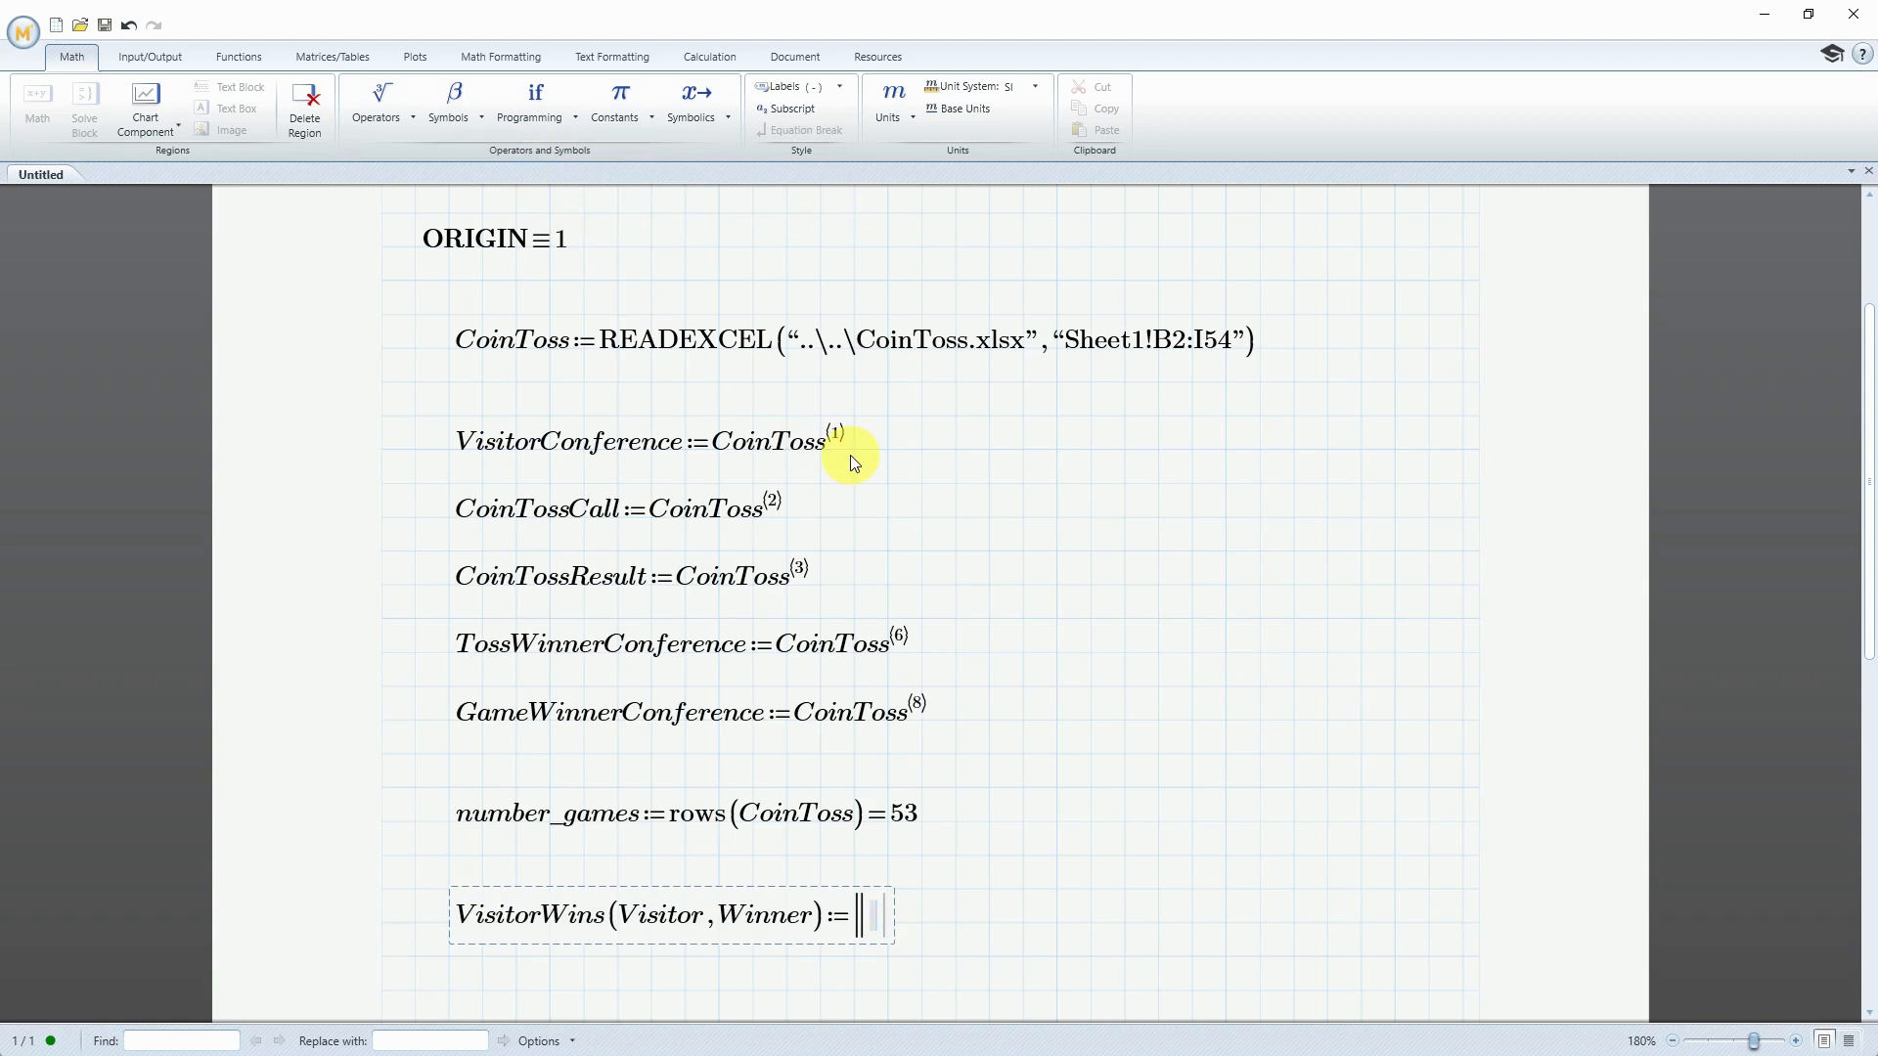
text(count)
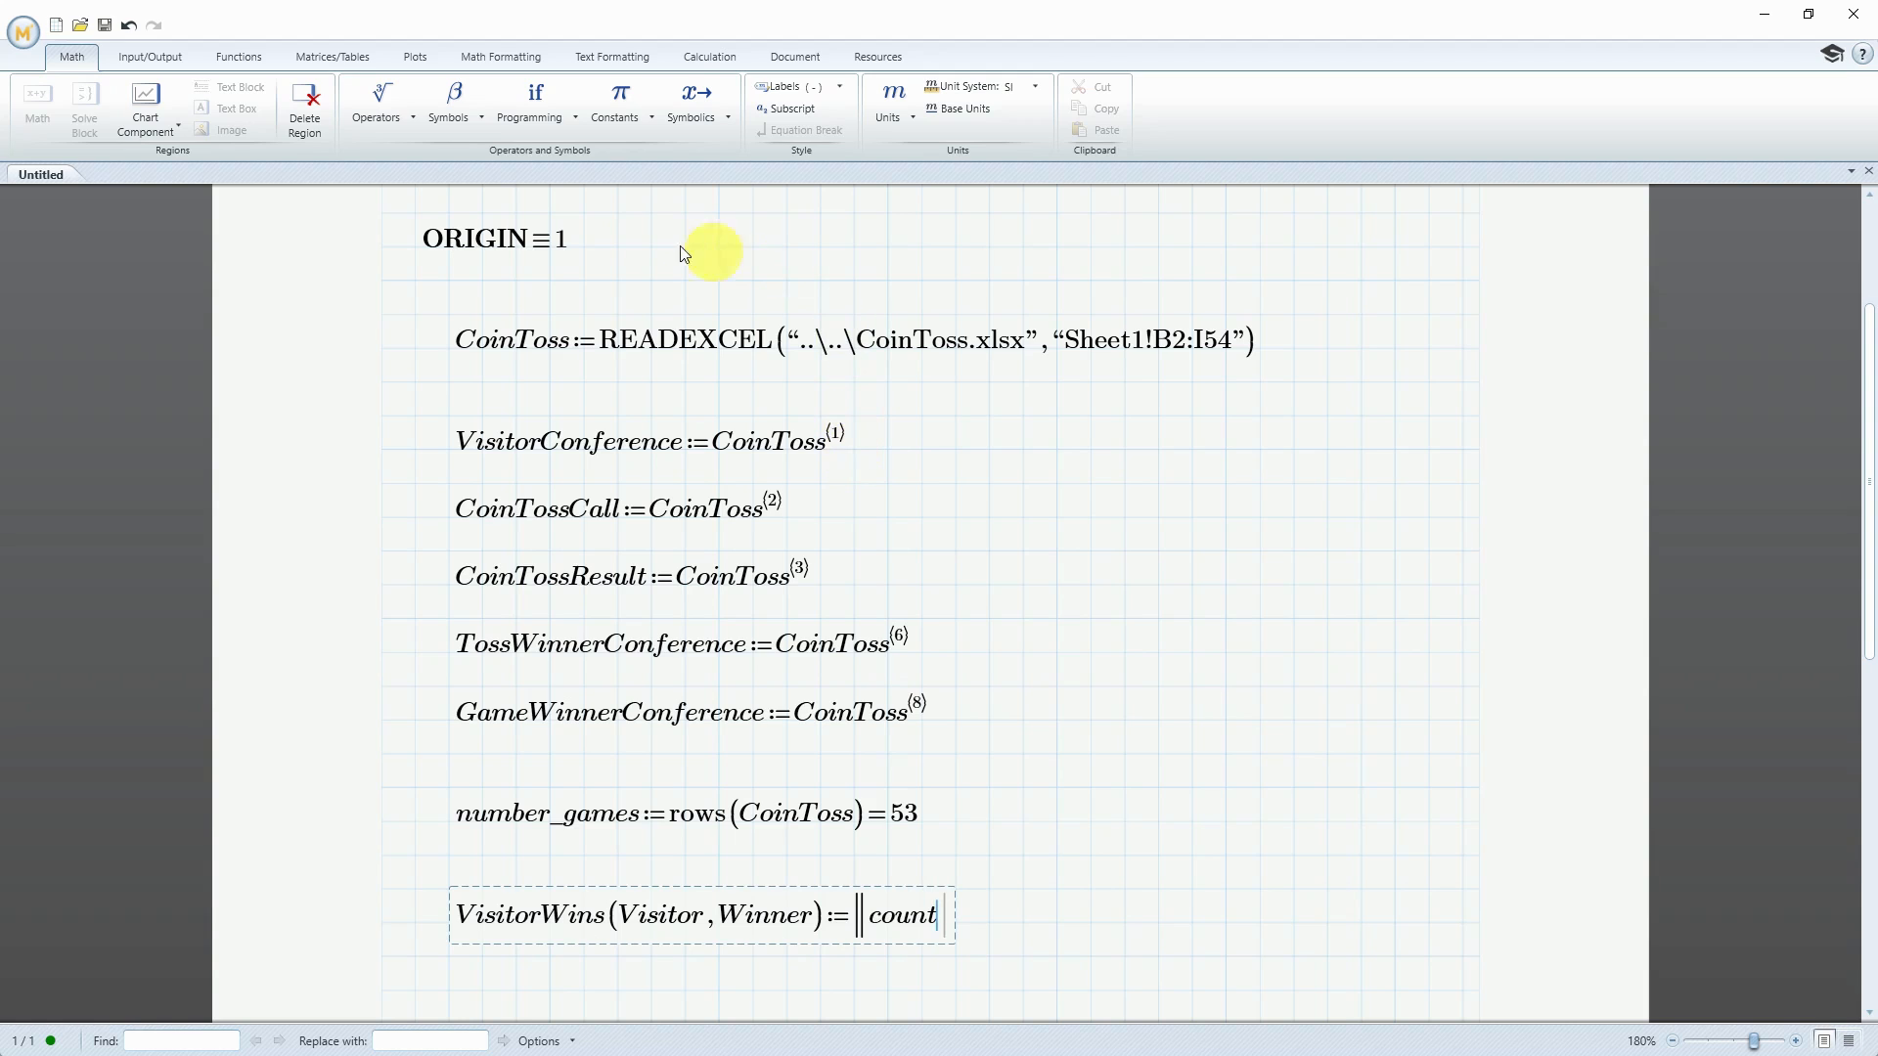
click(533, 117)
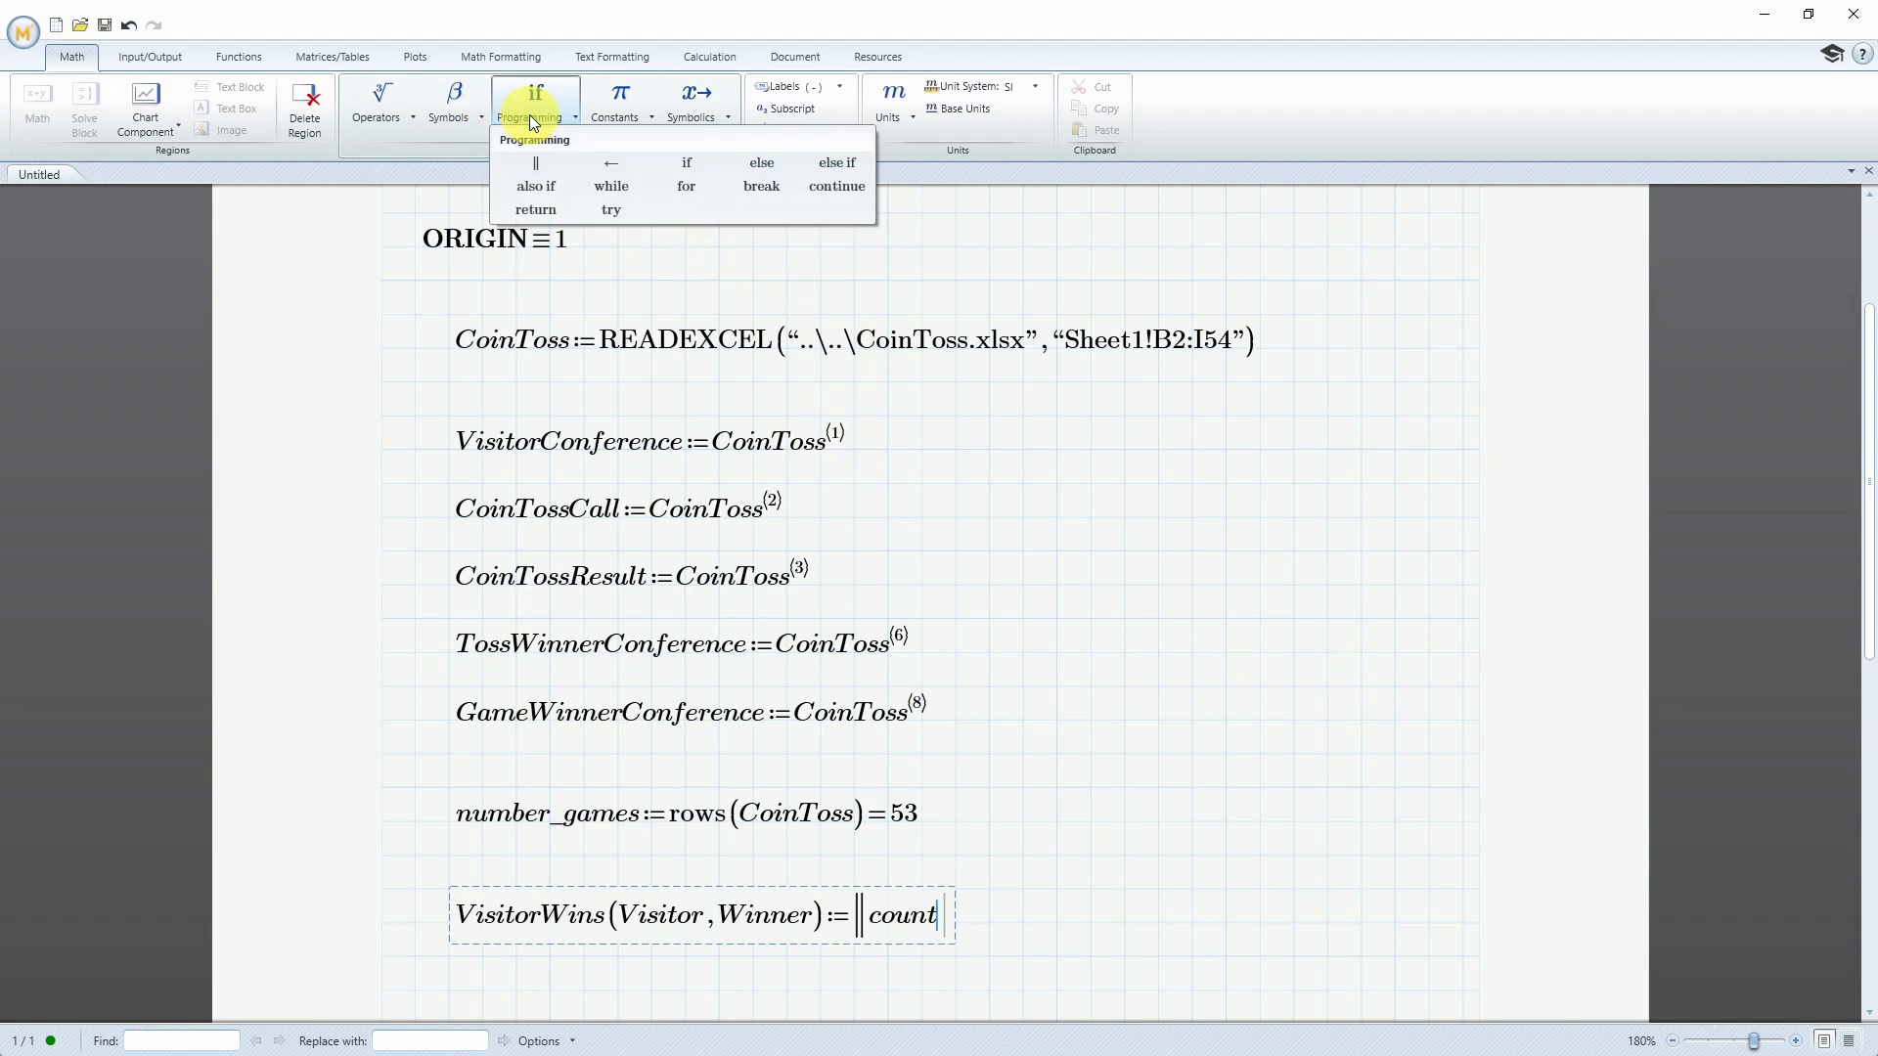
click(618, 166)
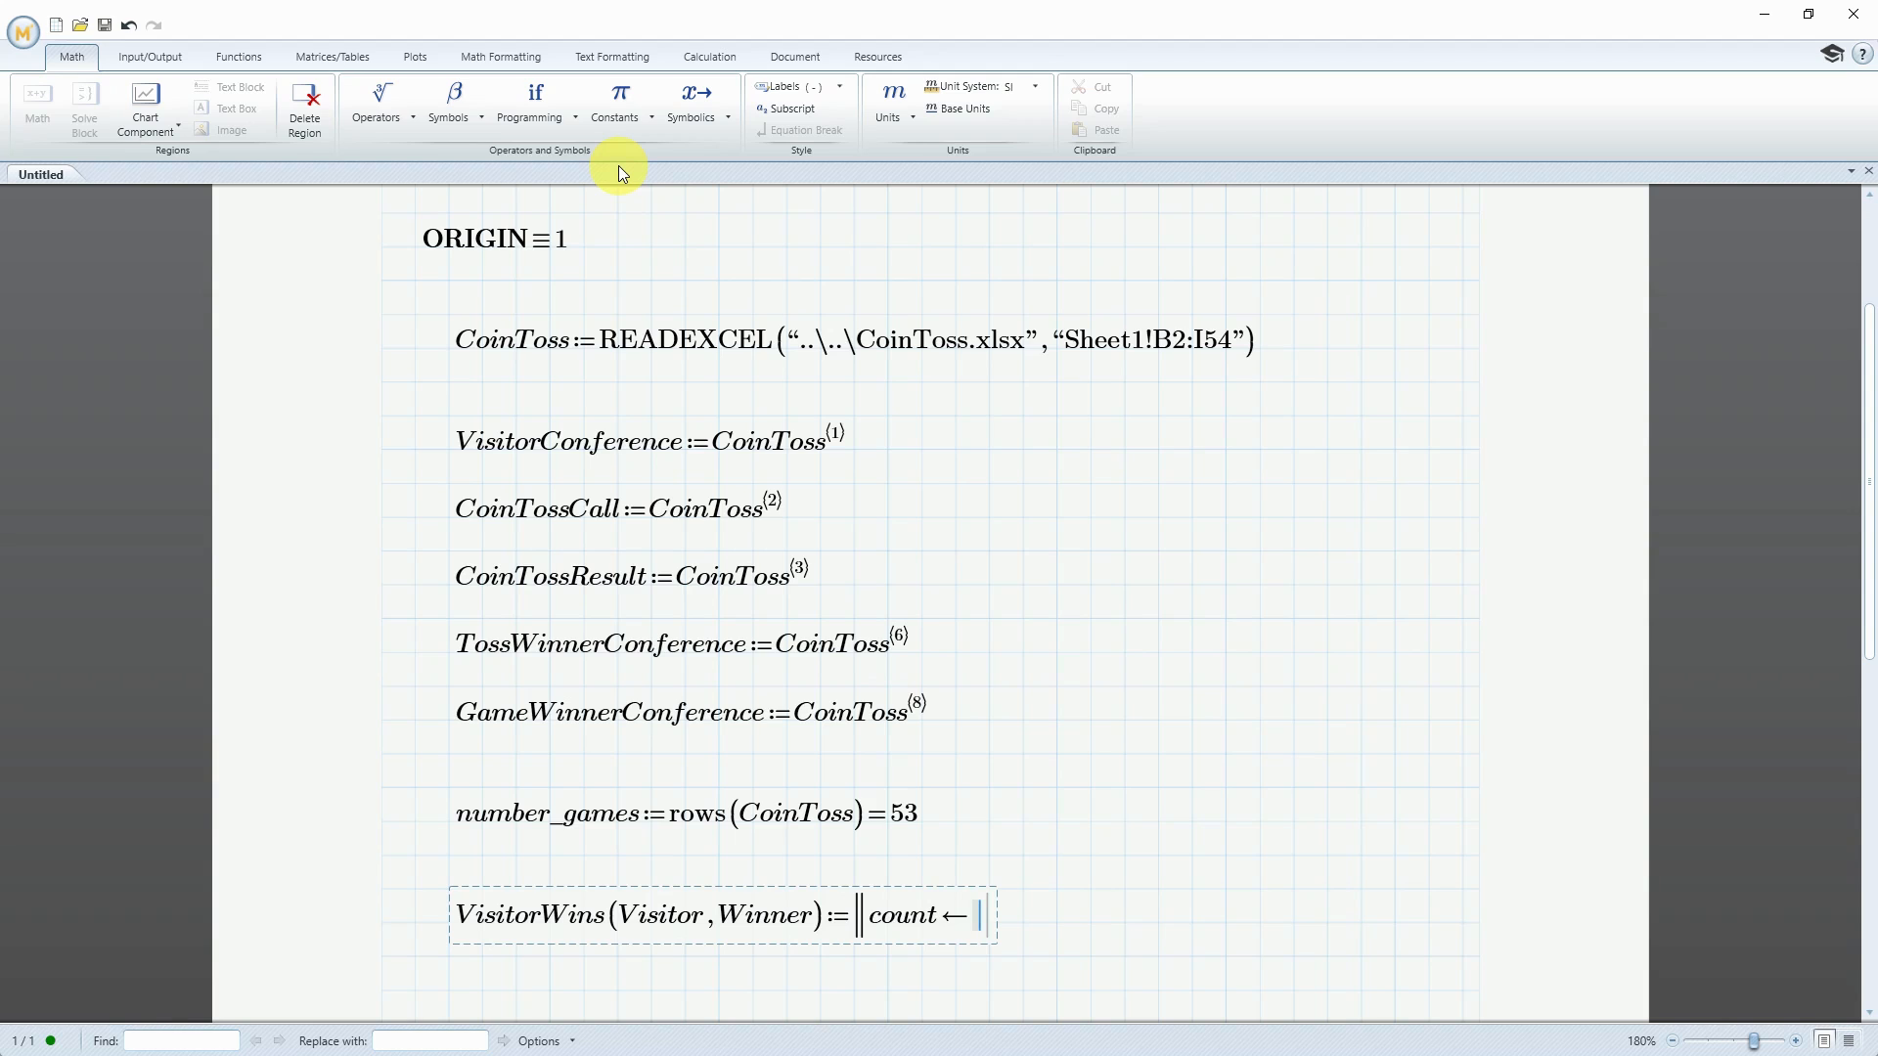
text(0)
Add a for loop below the count assignment in VisitorWins, with i ranging over 1..number_games
key(Return)
click(577, 121)
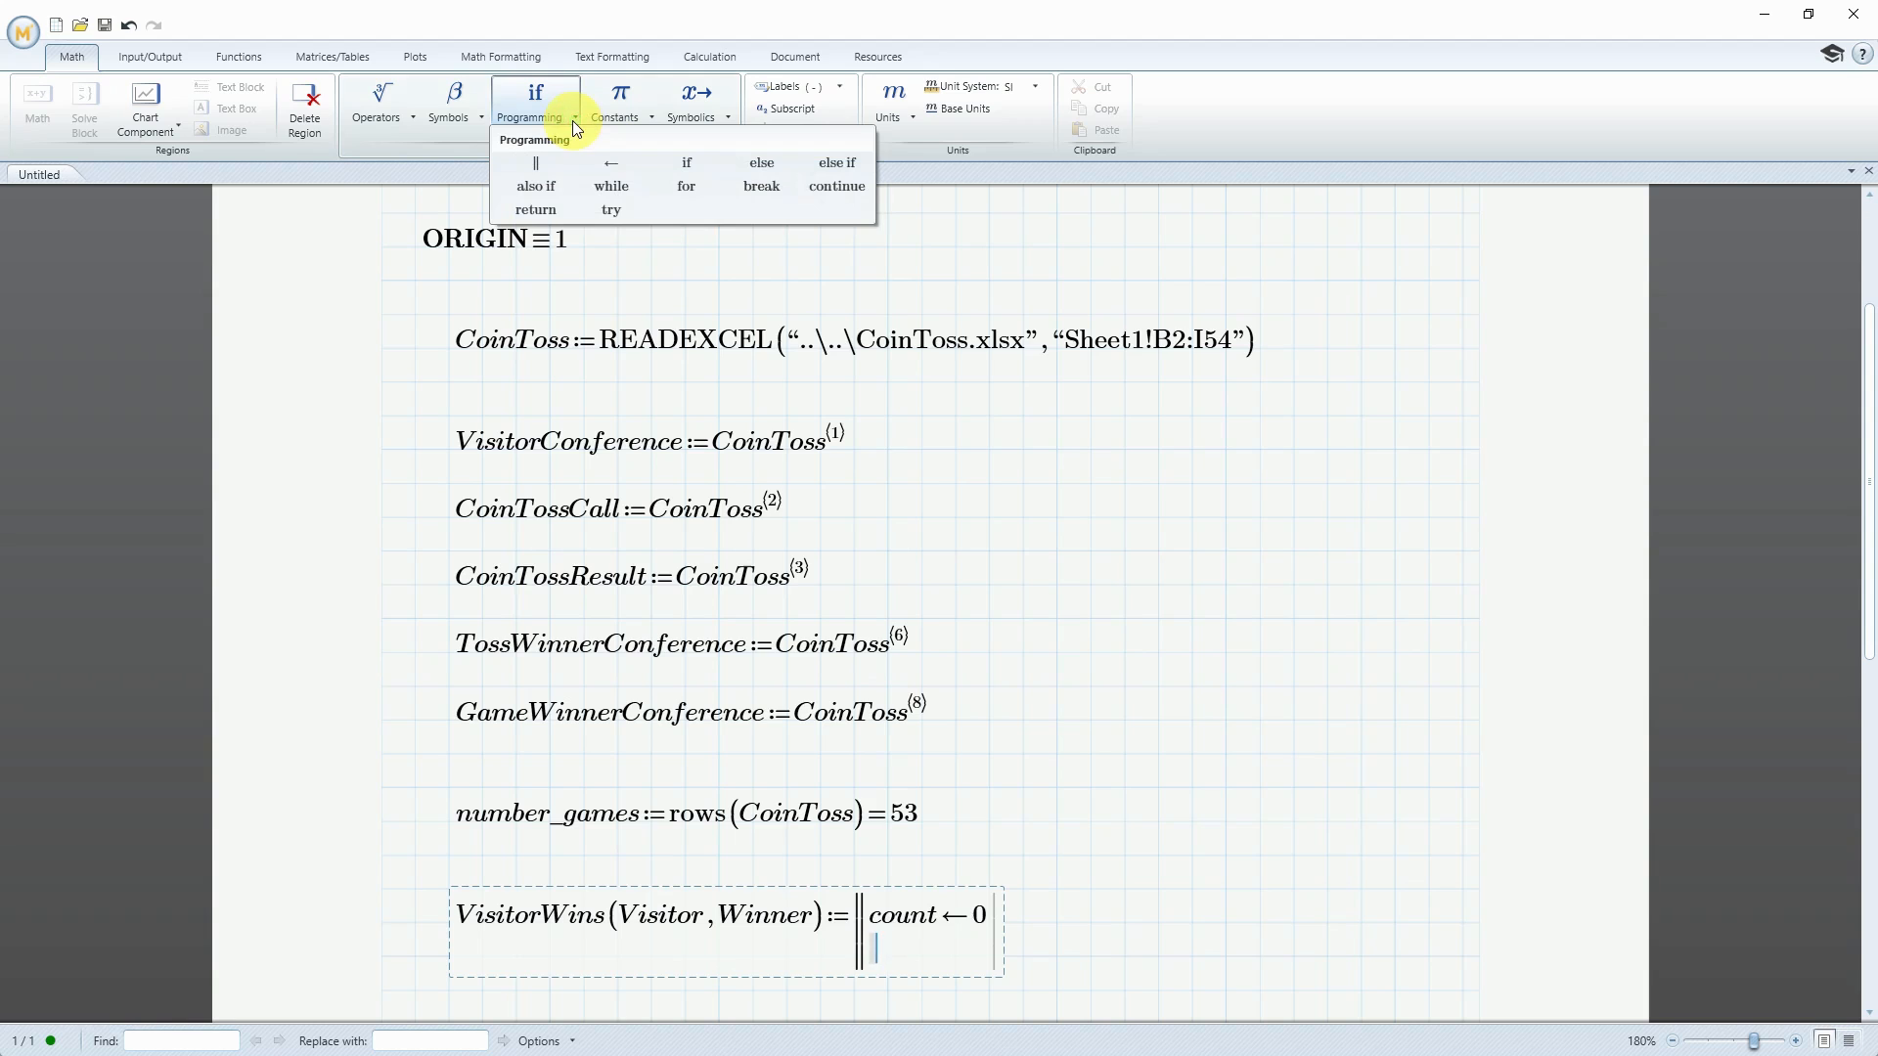
click(689, 186)
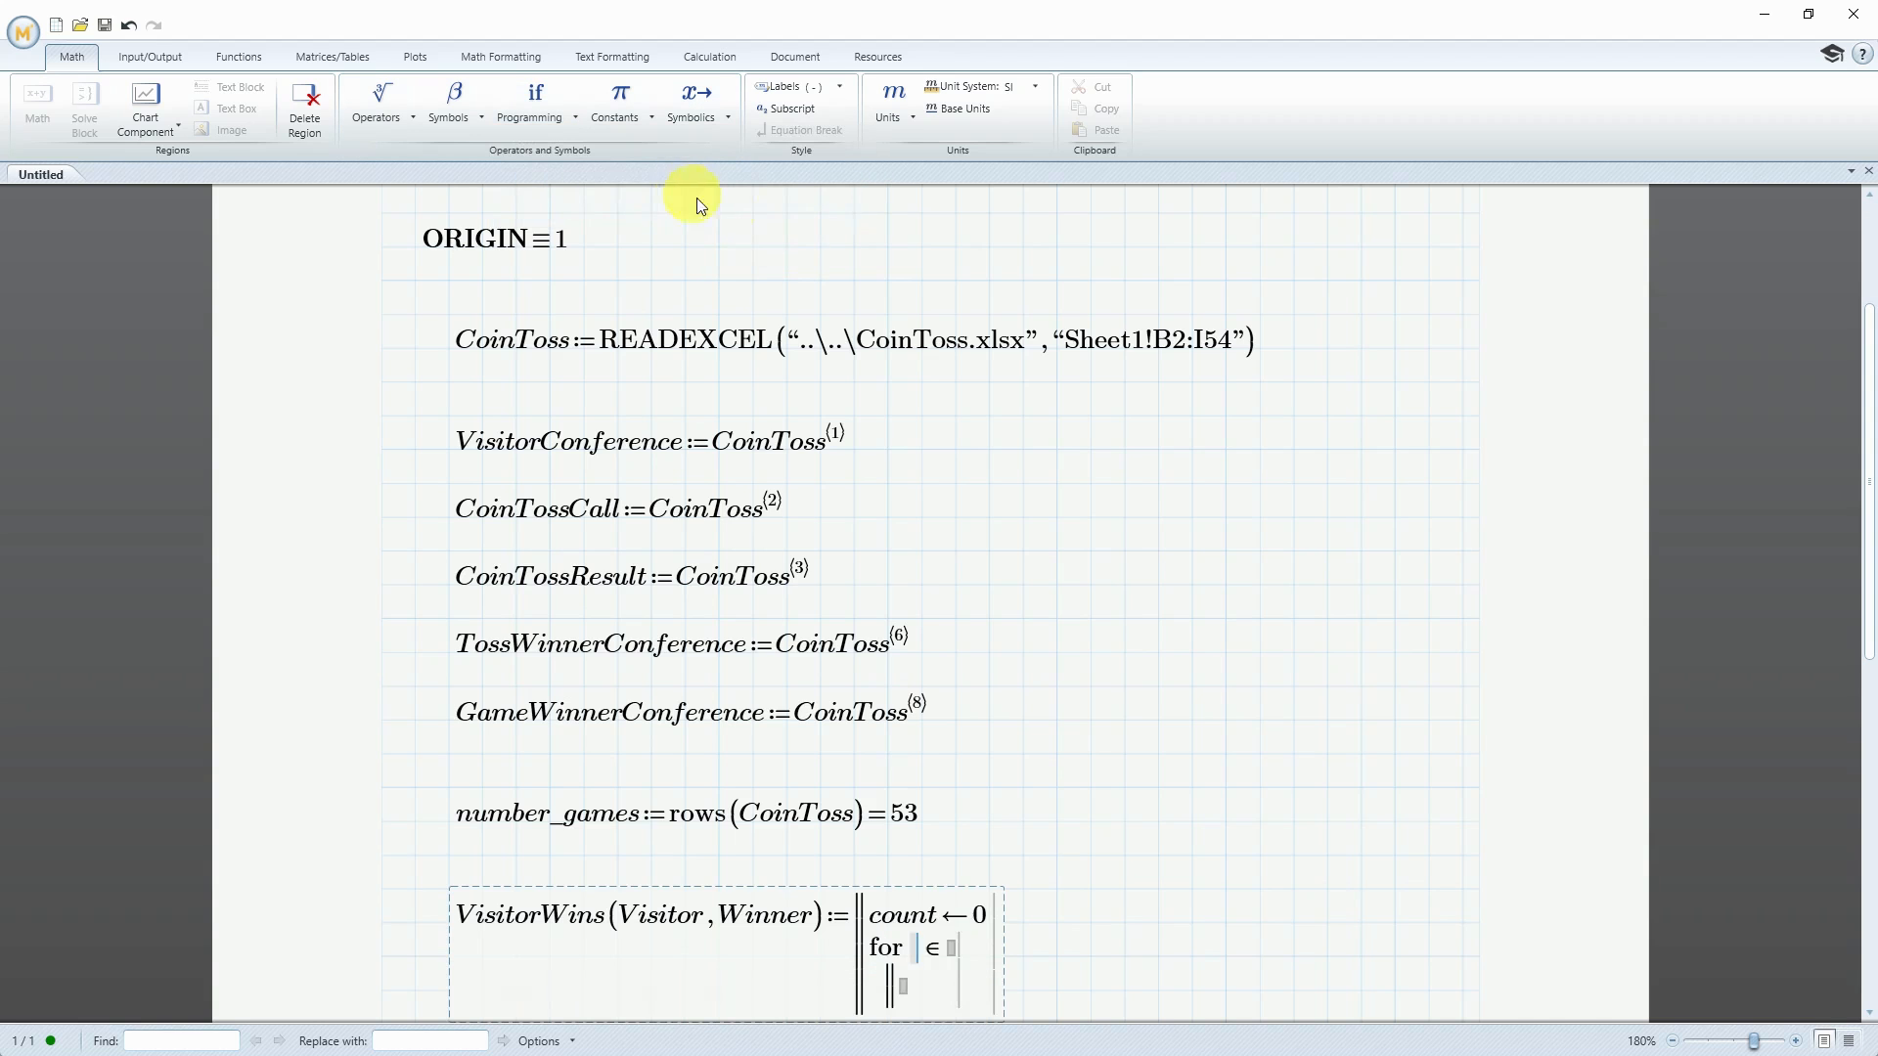
scroll(1019, 660, down, 2)
scroll(1015, 646, down, 2)
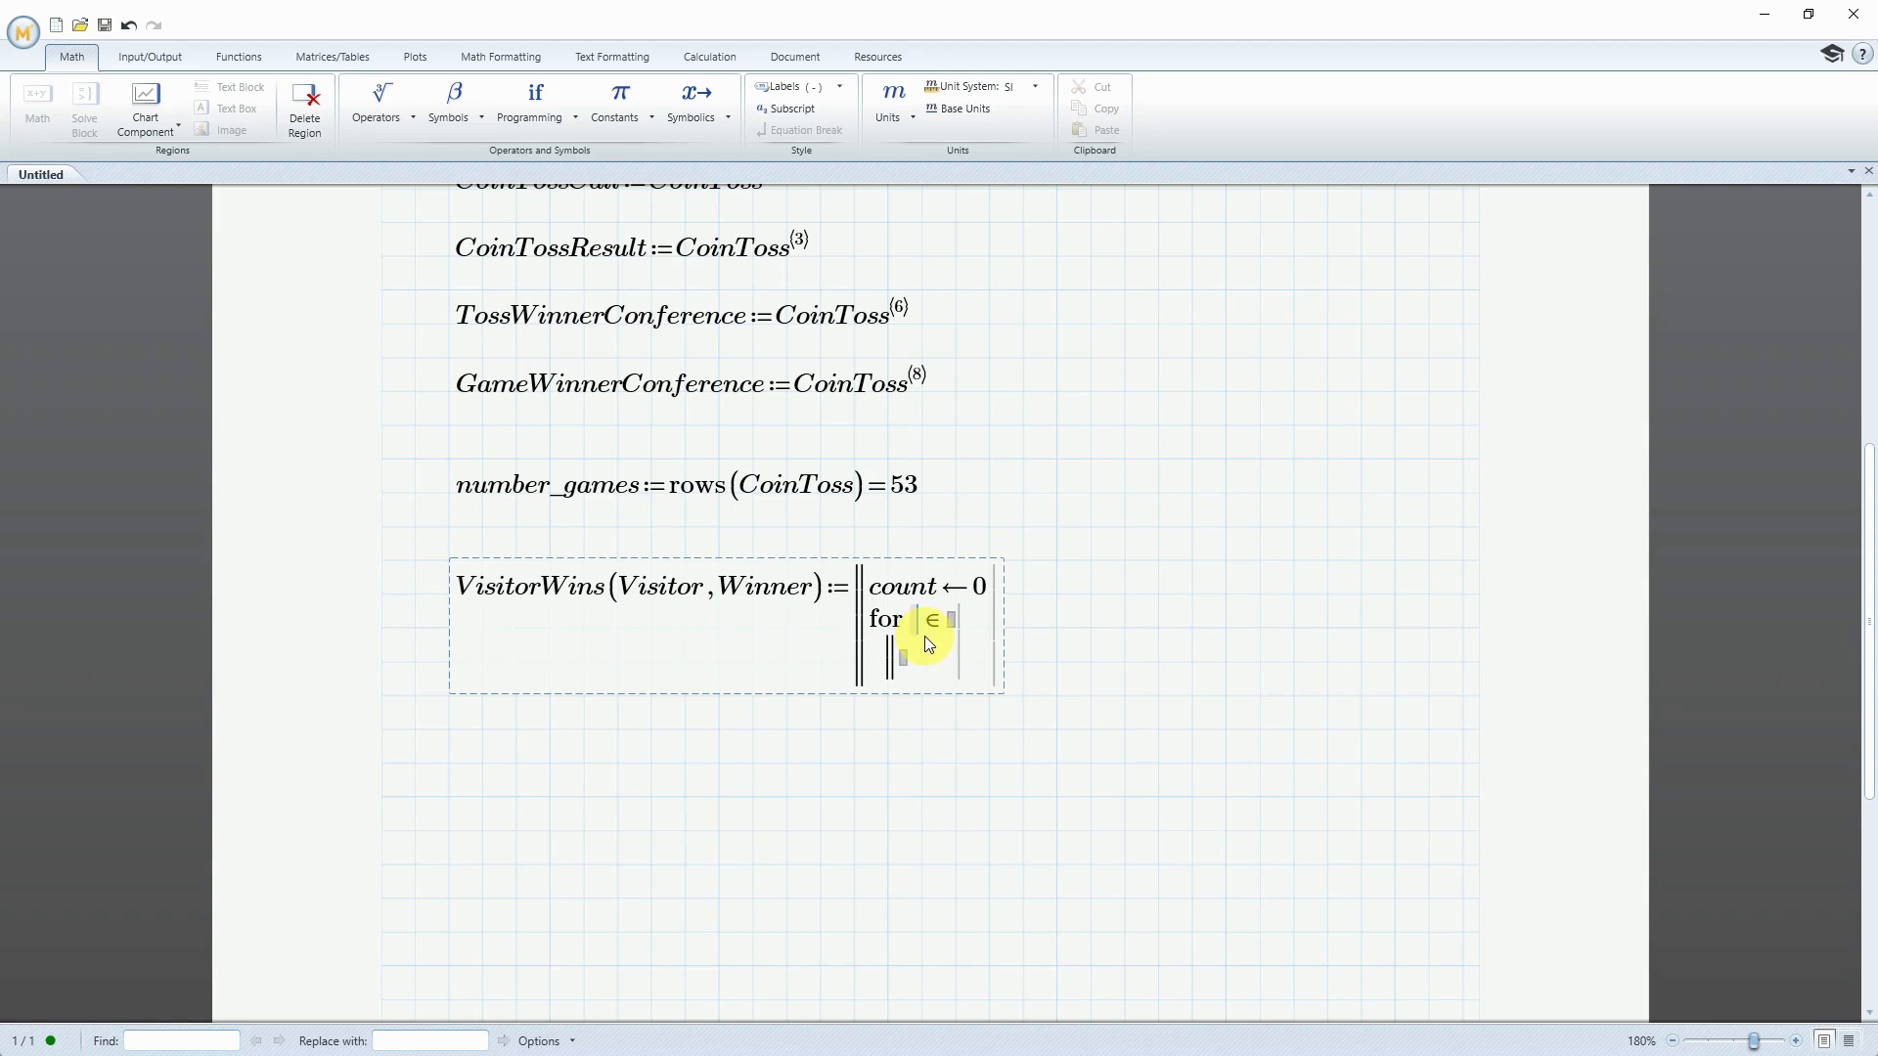
text(i)
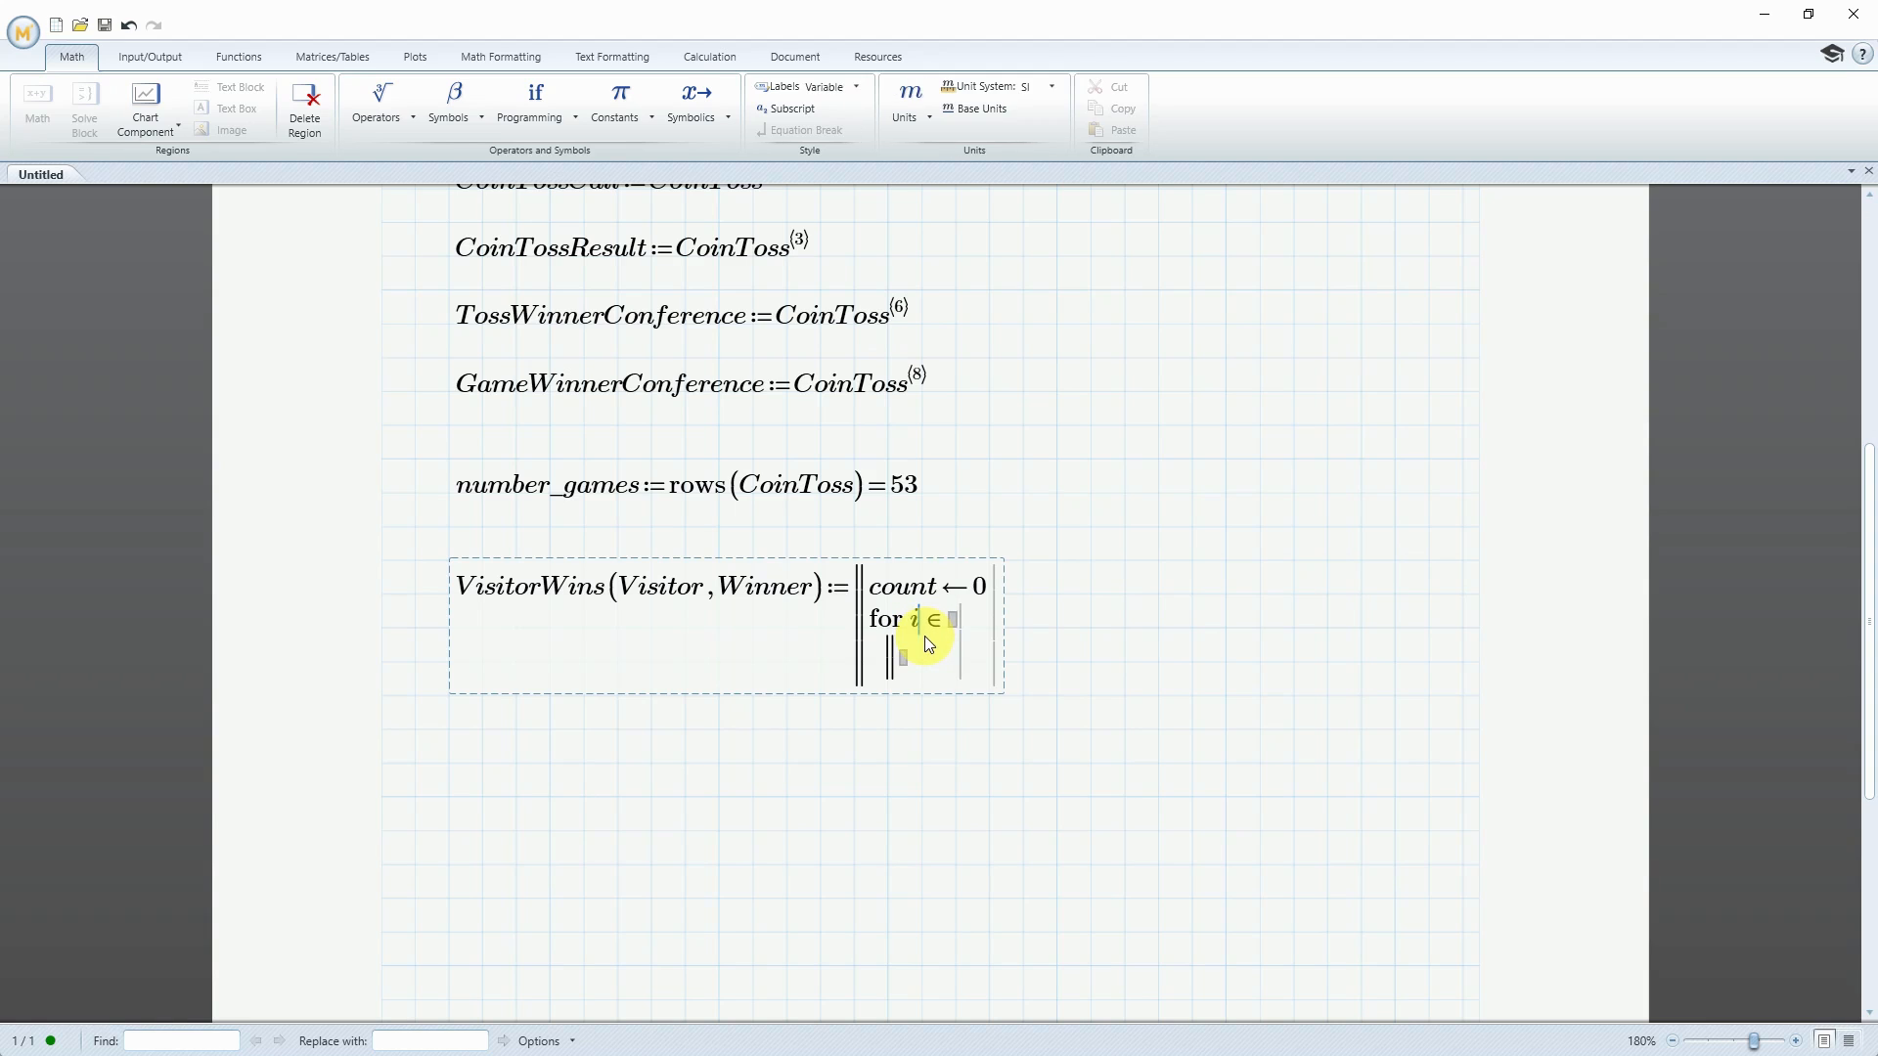
click(953, 624)
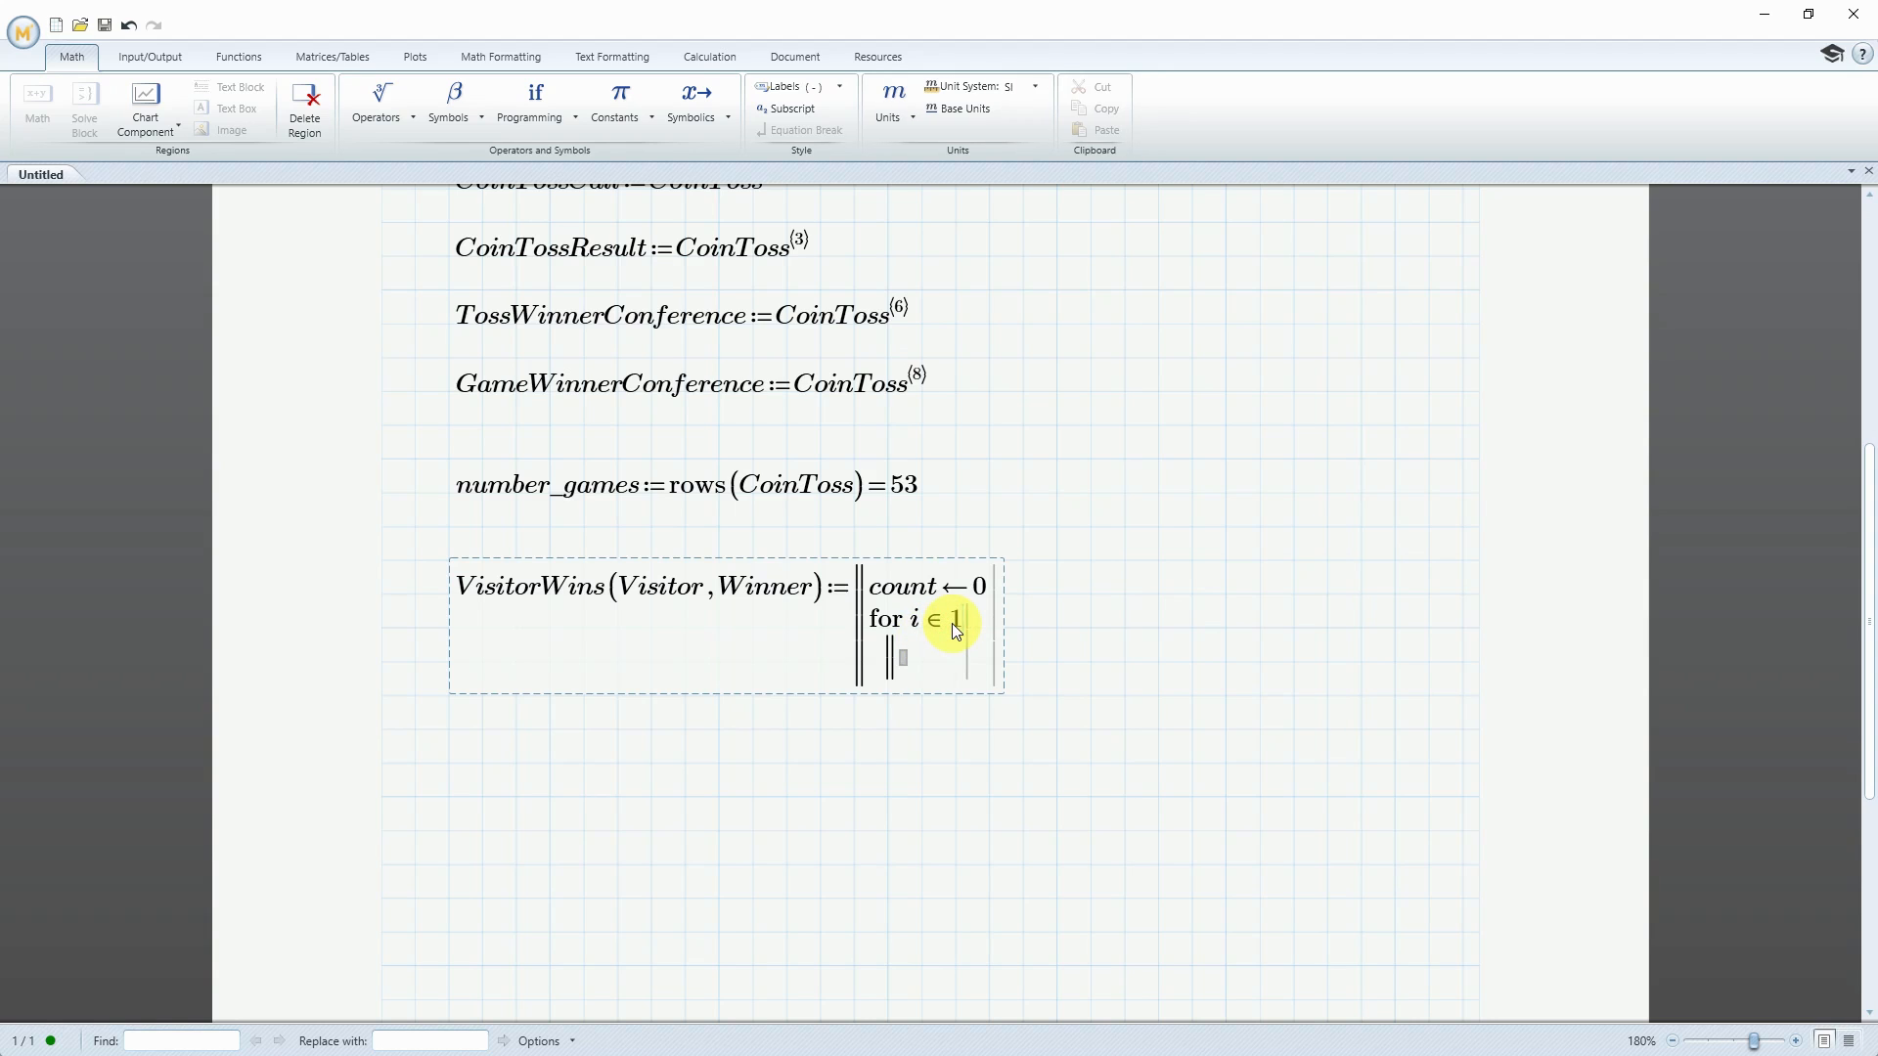
text(1;)
text(number)
text(_games)
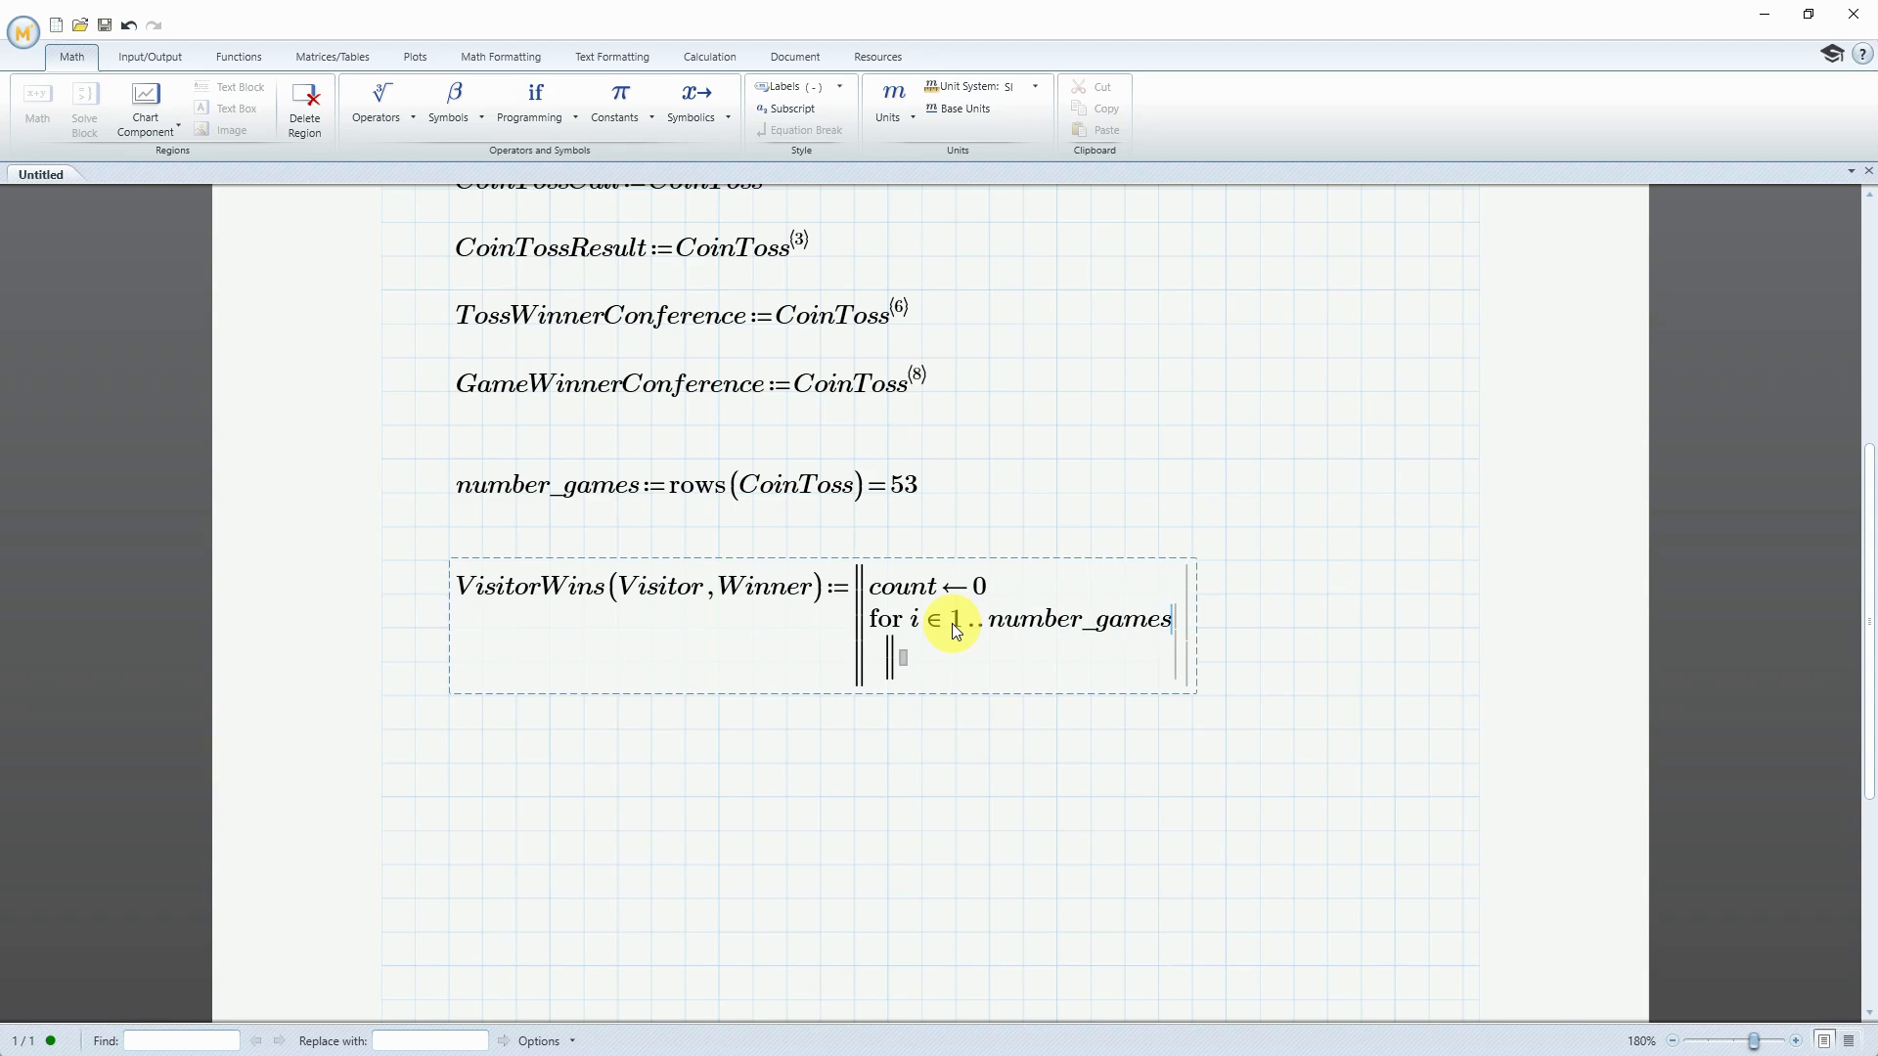
Insert an if statement inside the for loop and start its condition with Visitor carrying the matrix index i
click(903, 660)
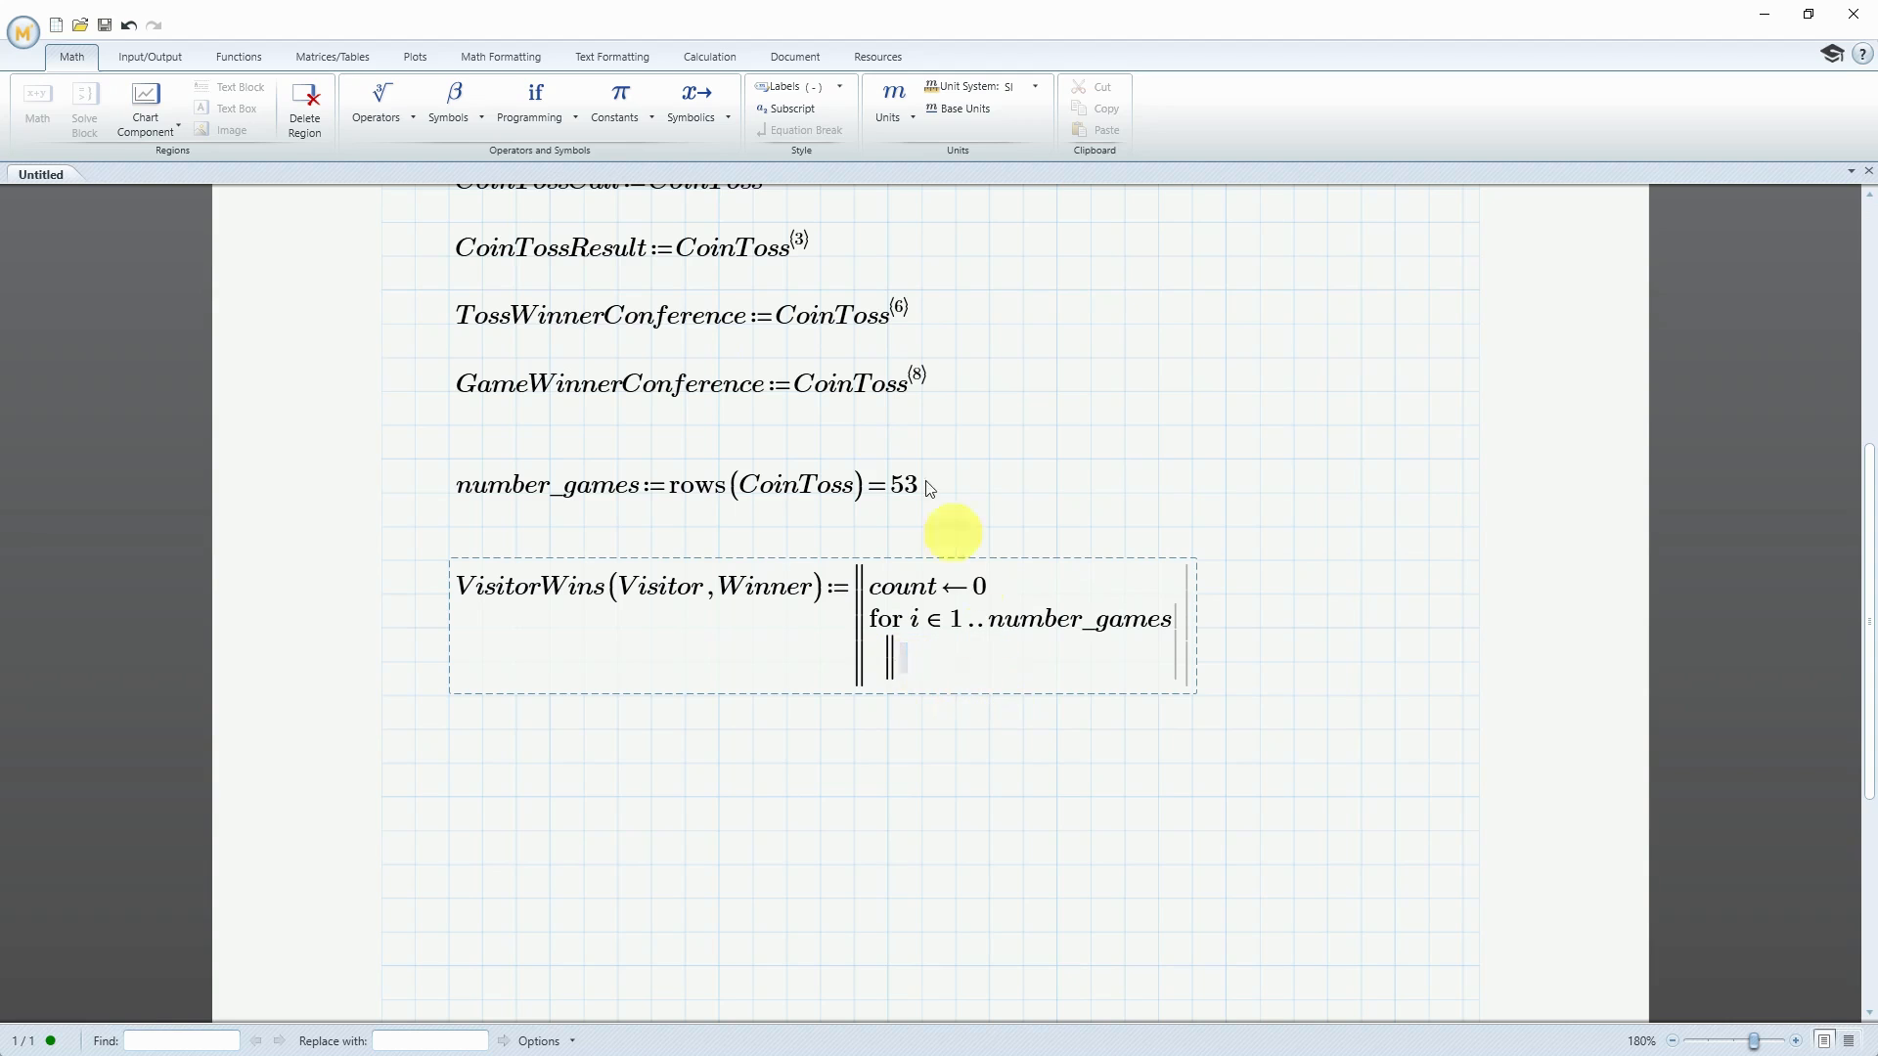
click(575, 117)
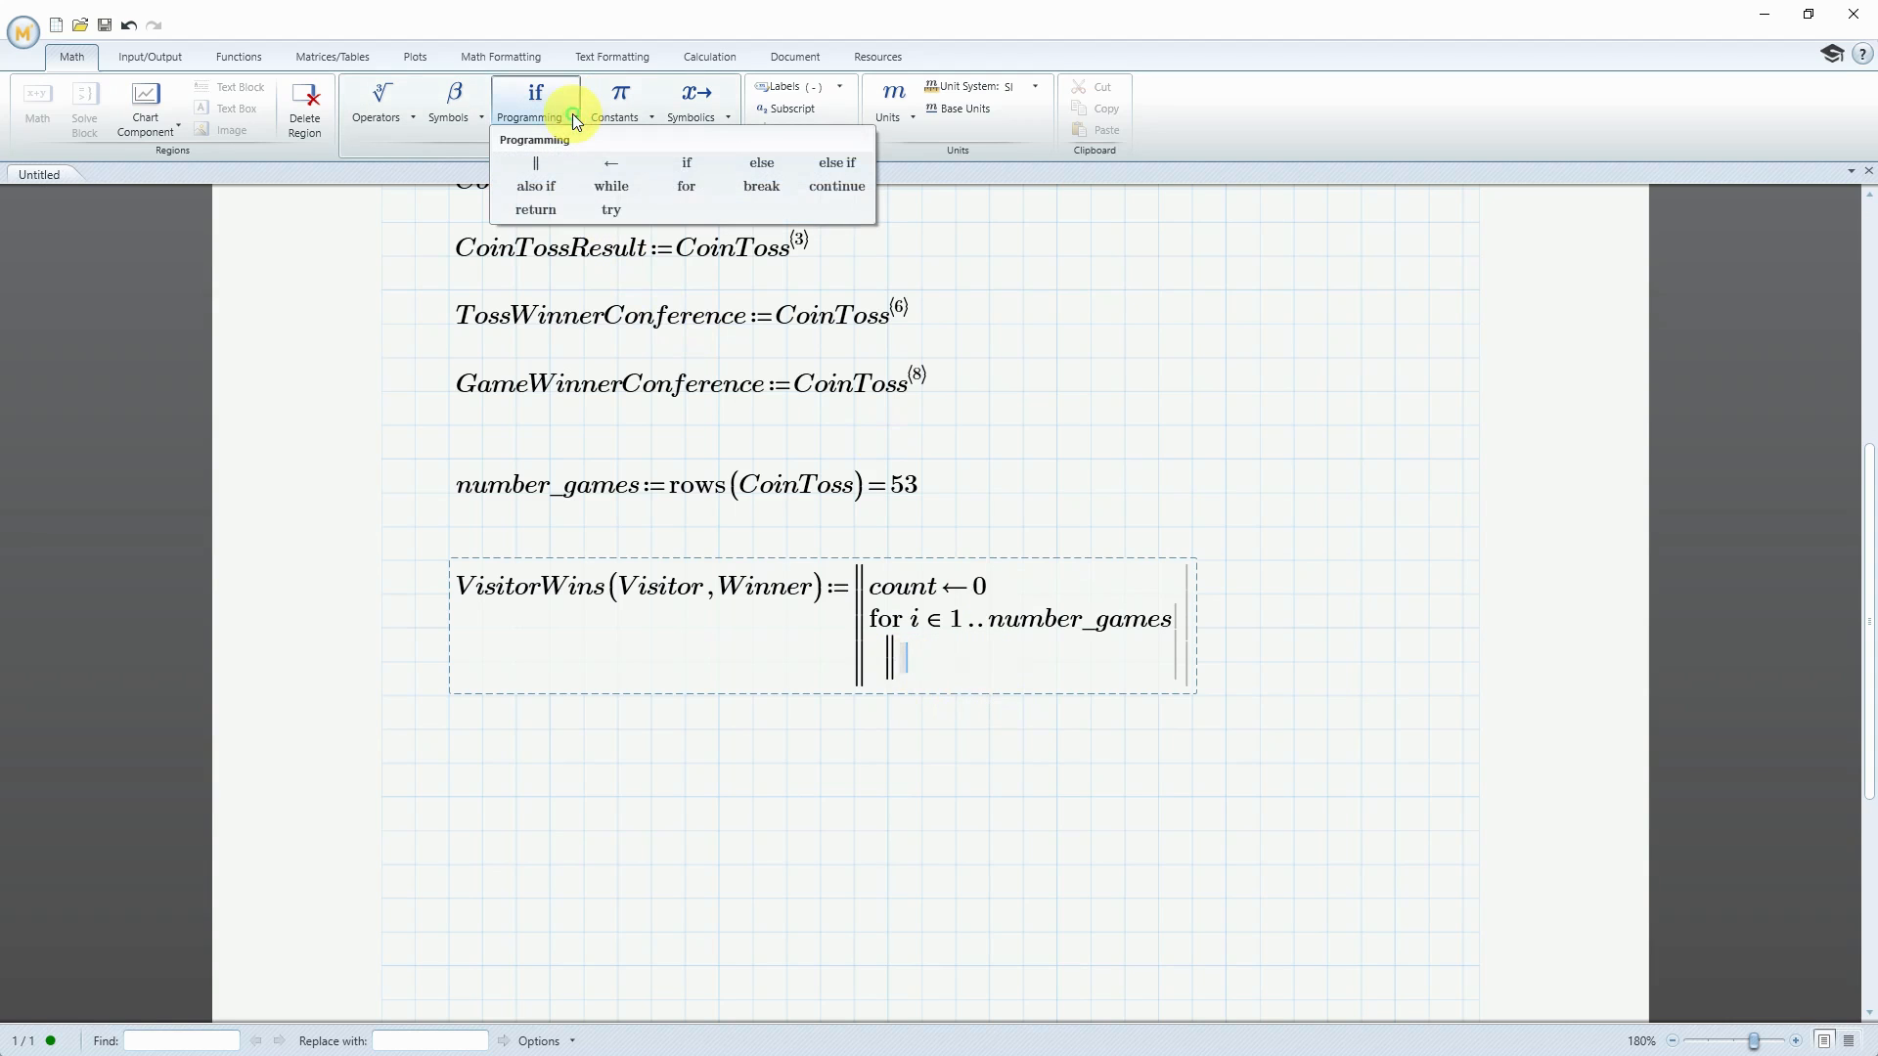
click(693, 162)
text(Visi)
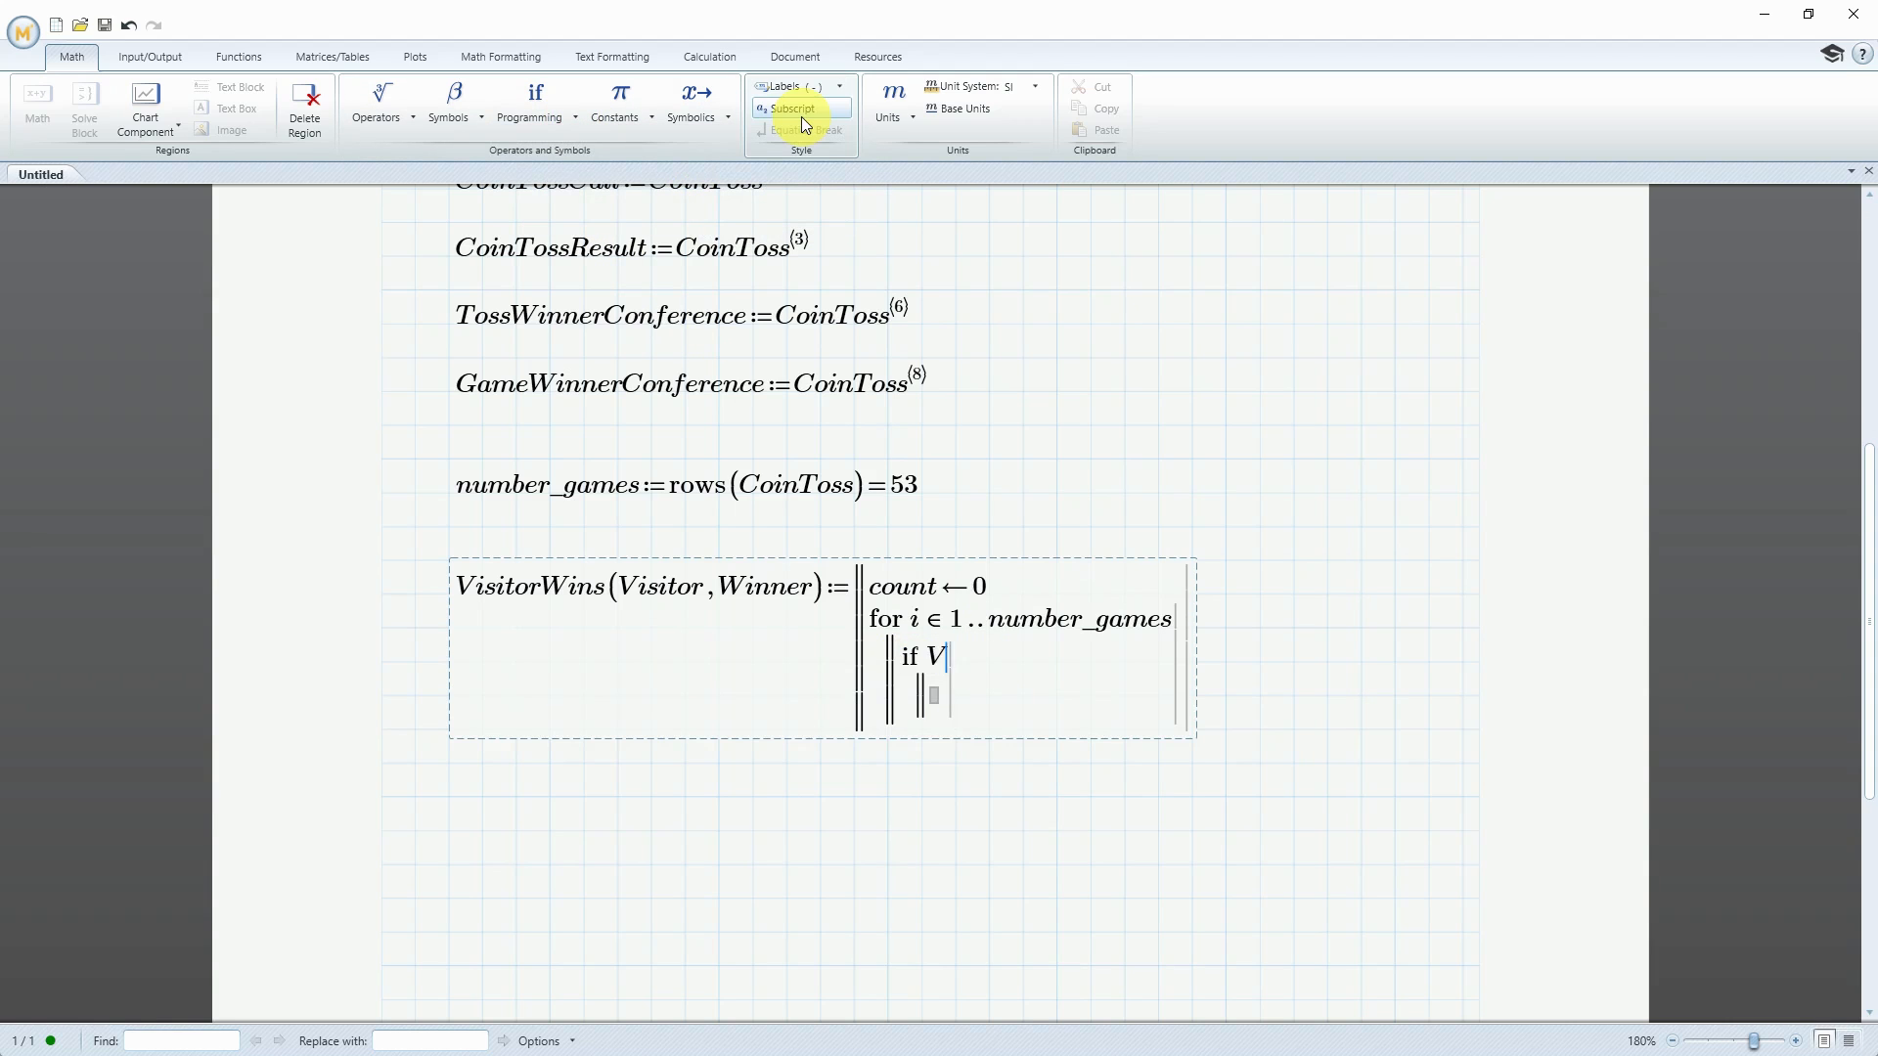
text(tor)
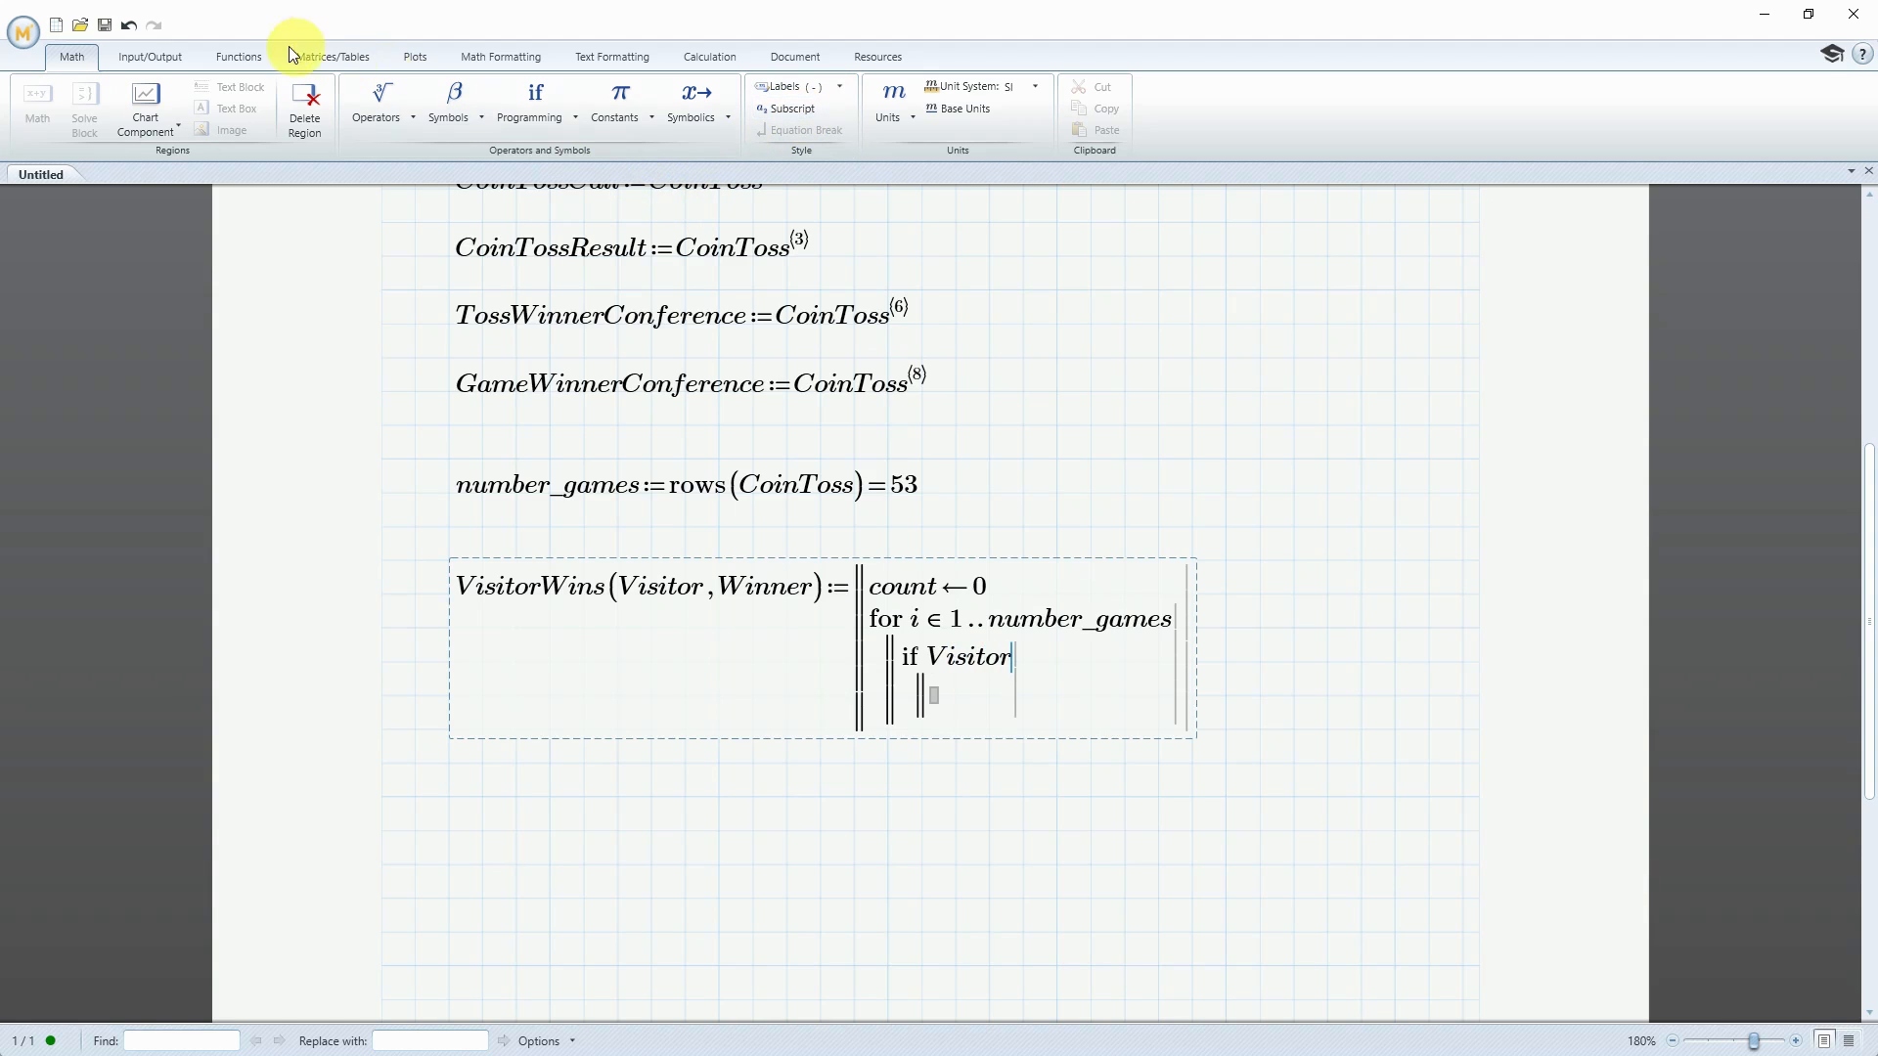
click(315, 54)
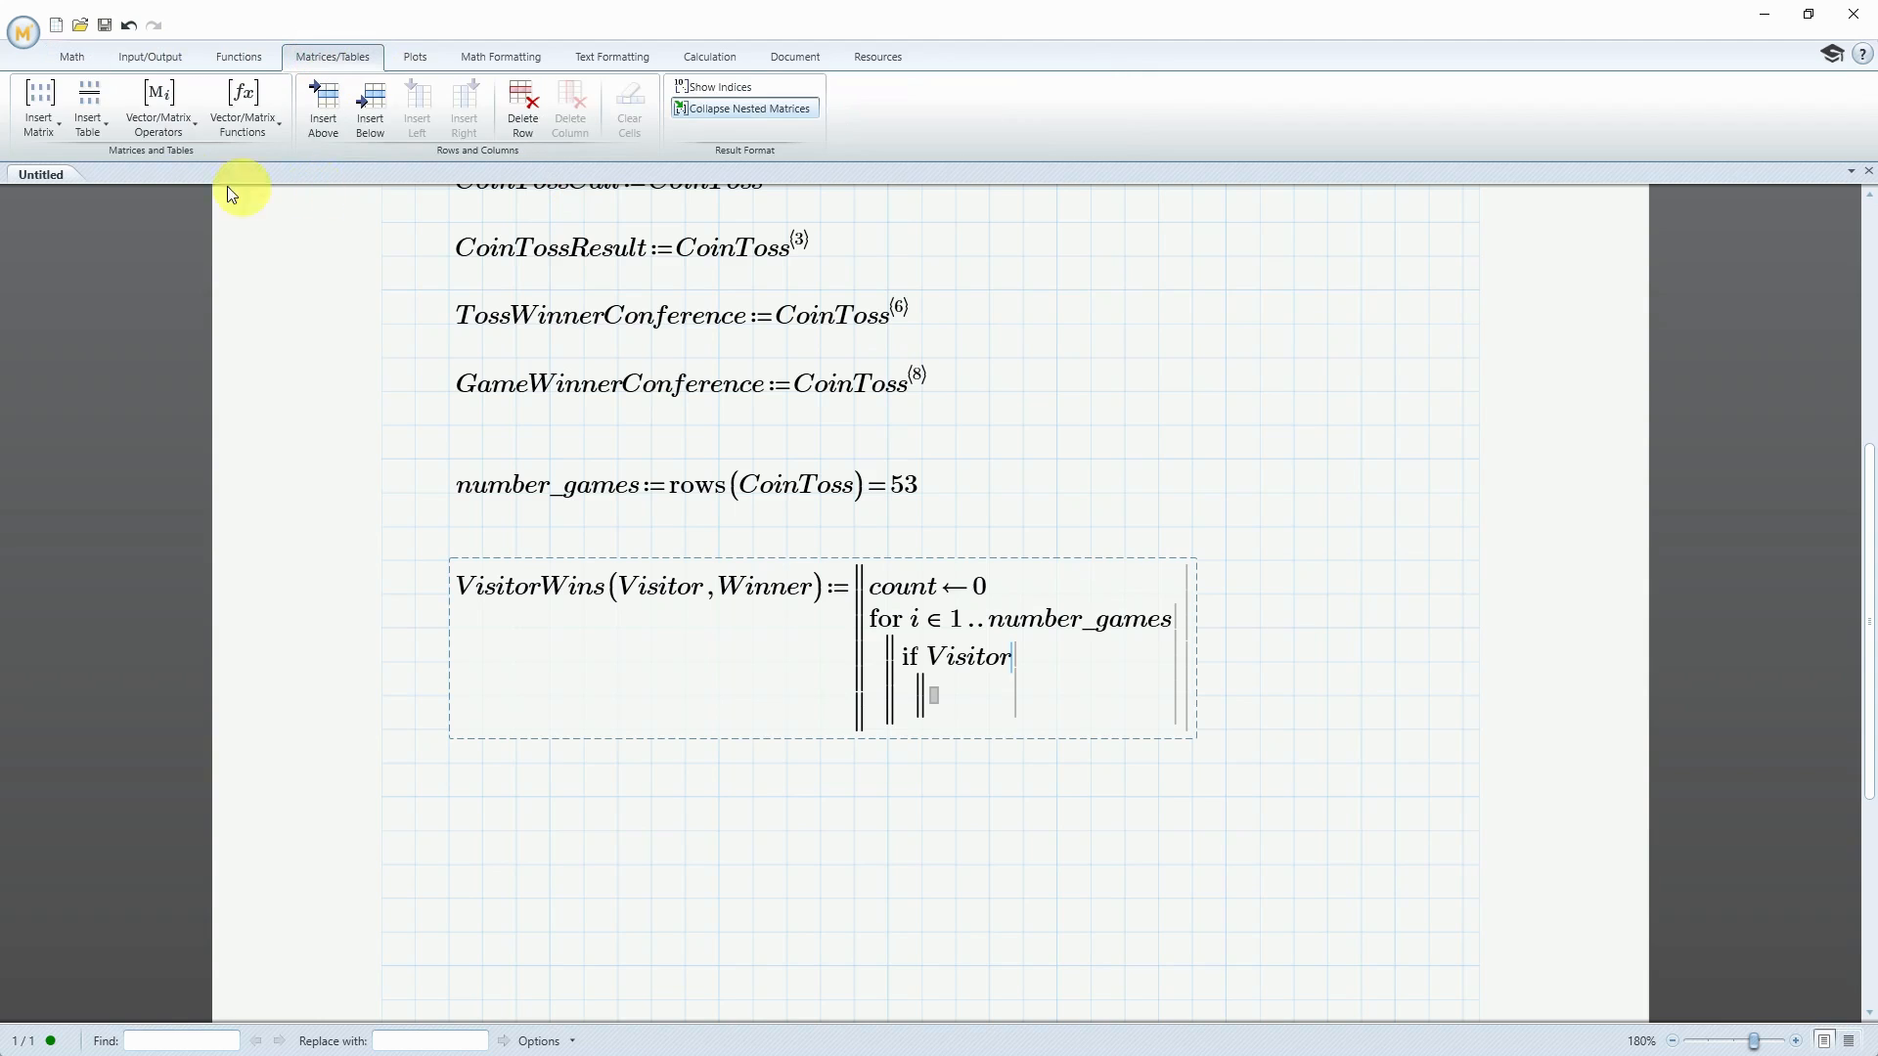
click(182, 137)
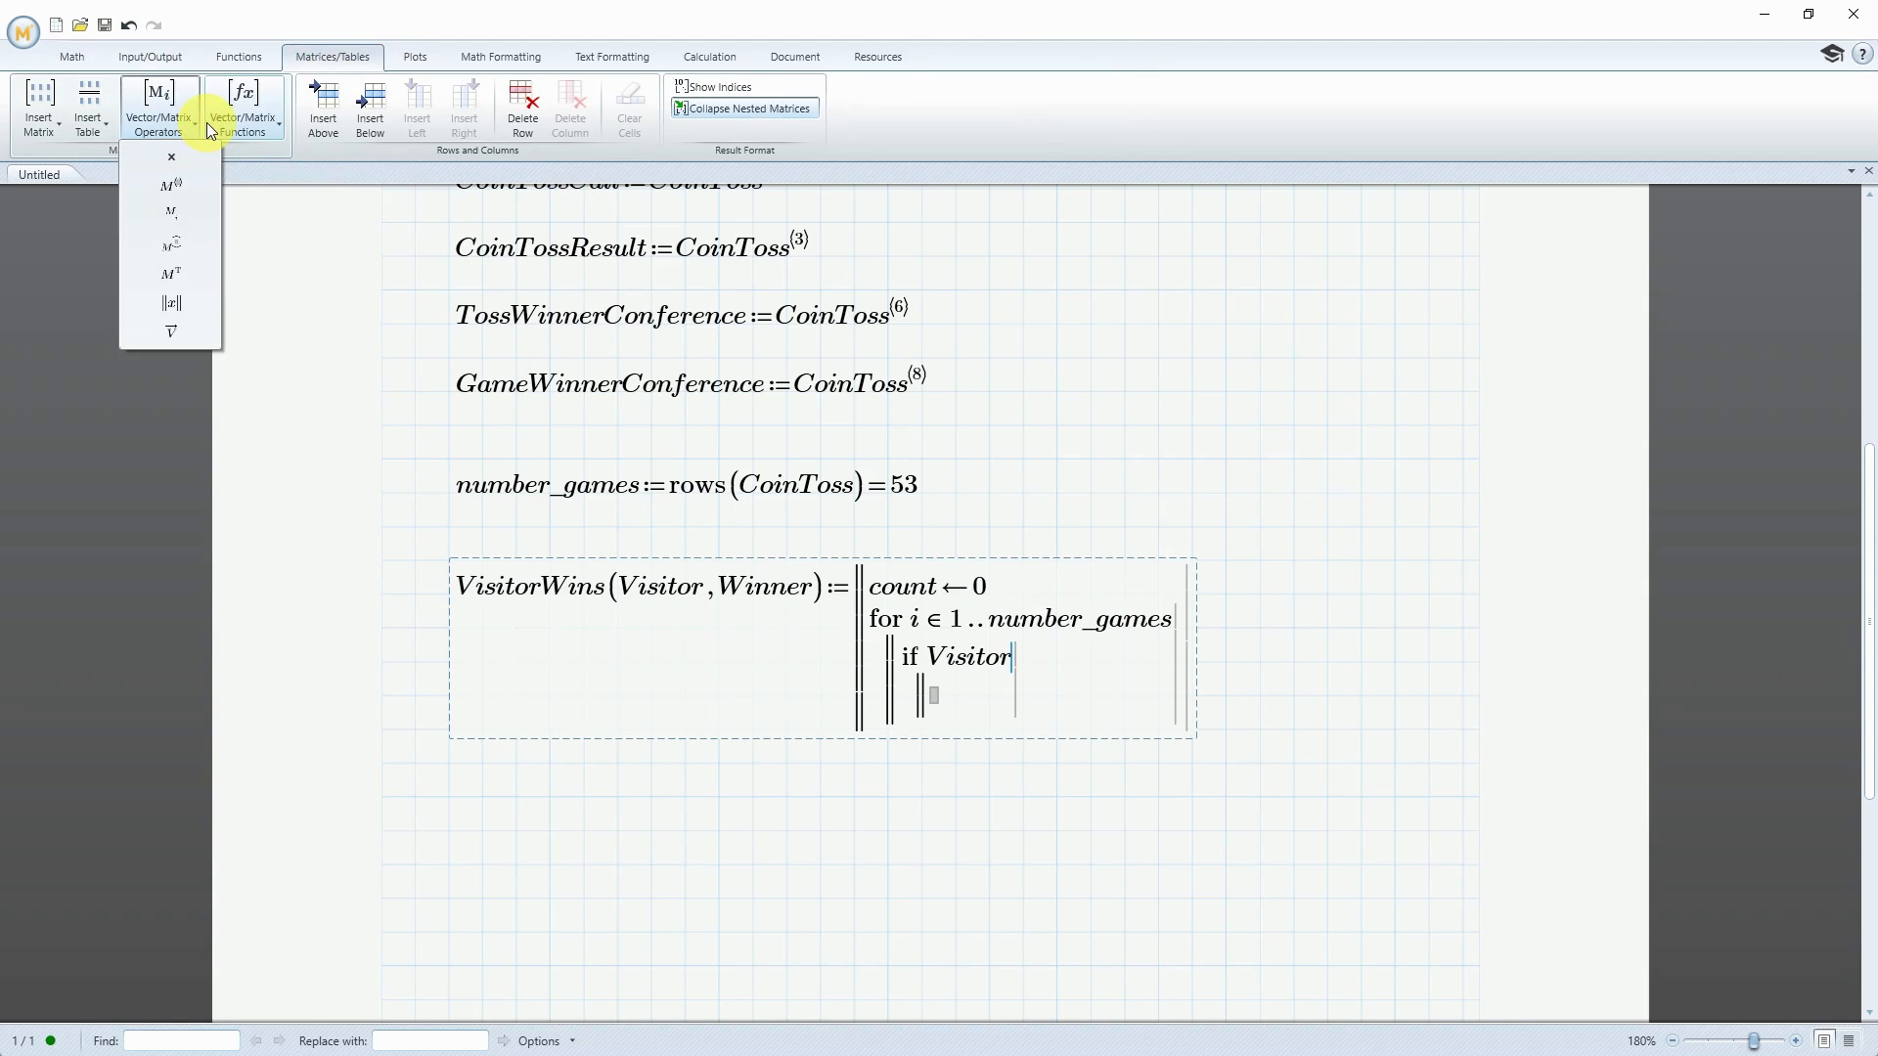
click(166, 217)
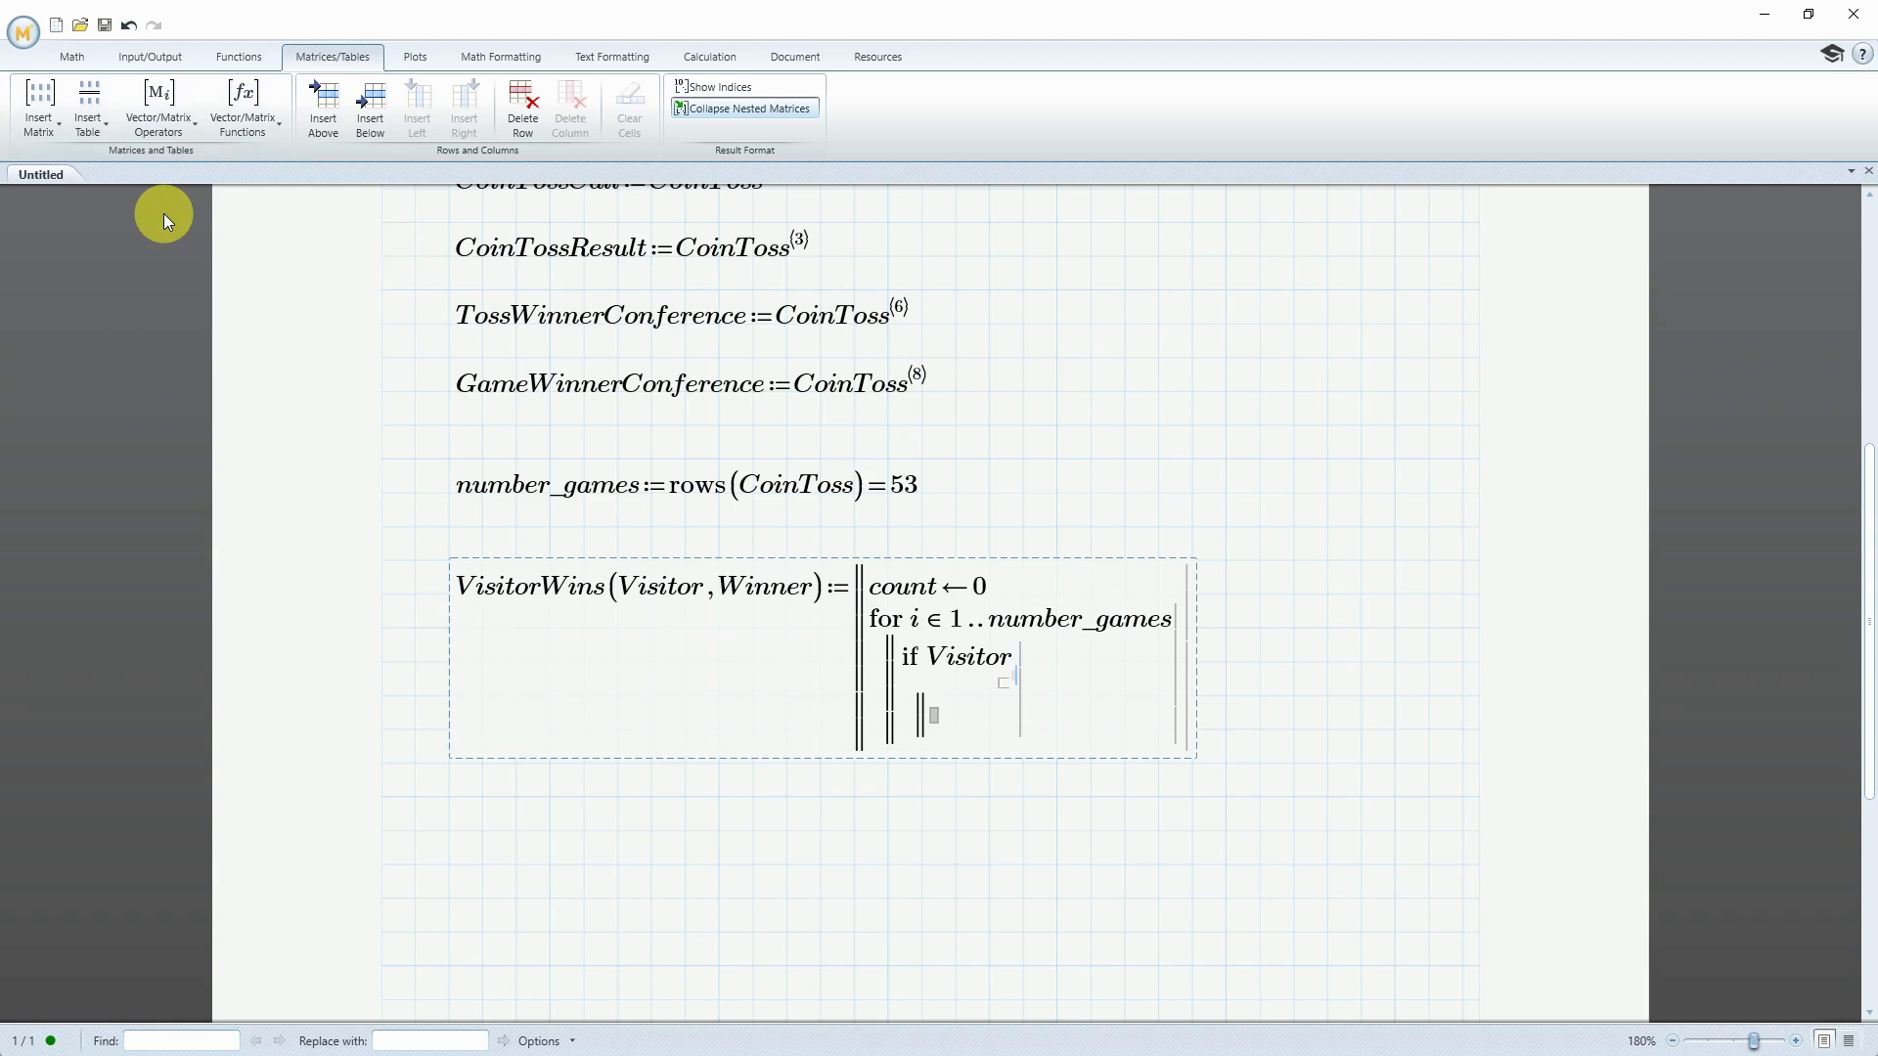
text(i)
key(space)
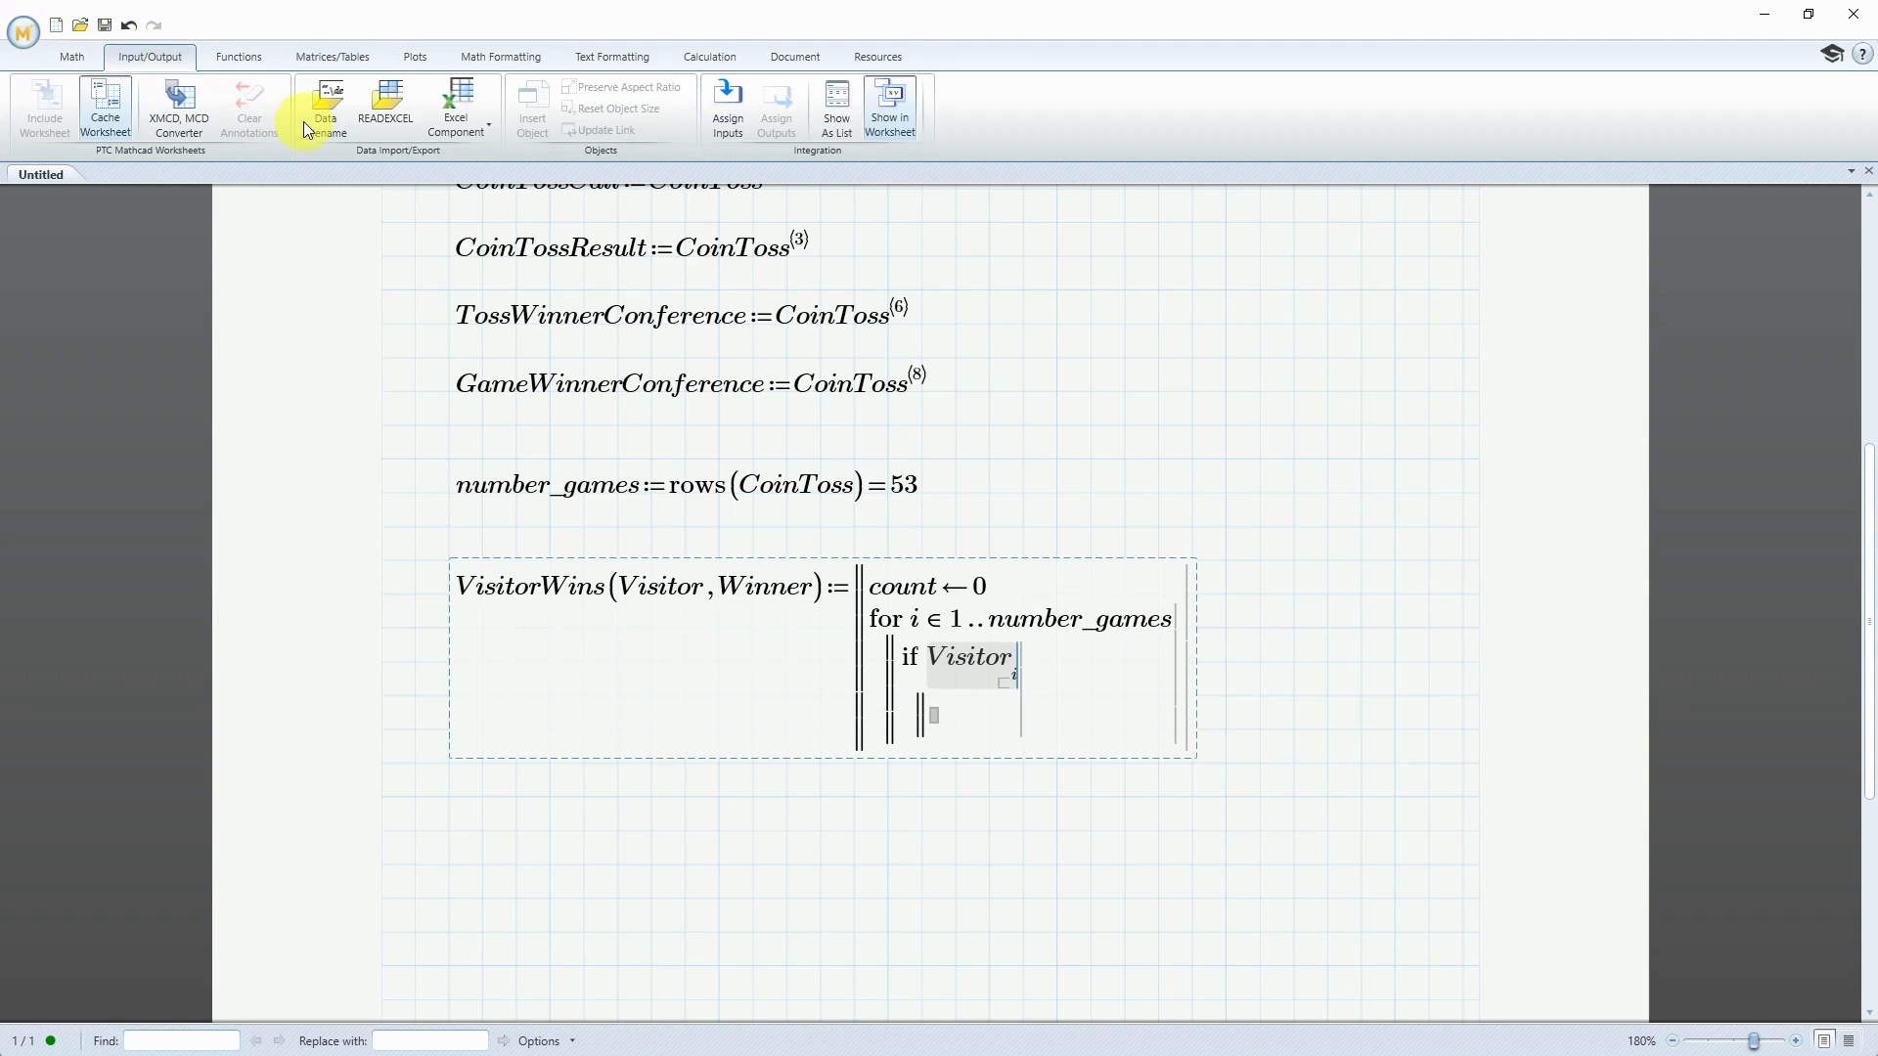
Complete the if condition with a comparison equal-to against Winner carrying the matrix index i
click(68, 58)
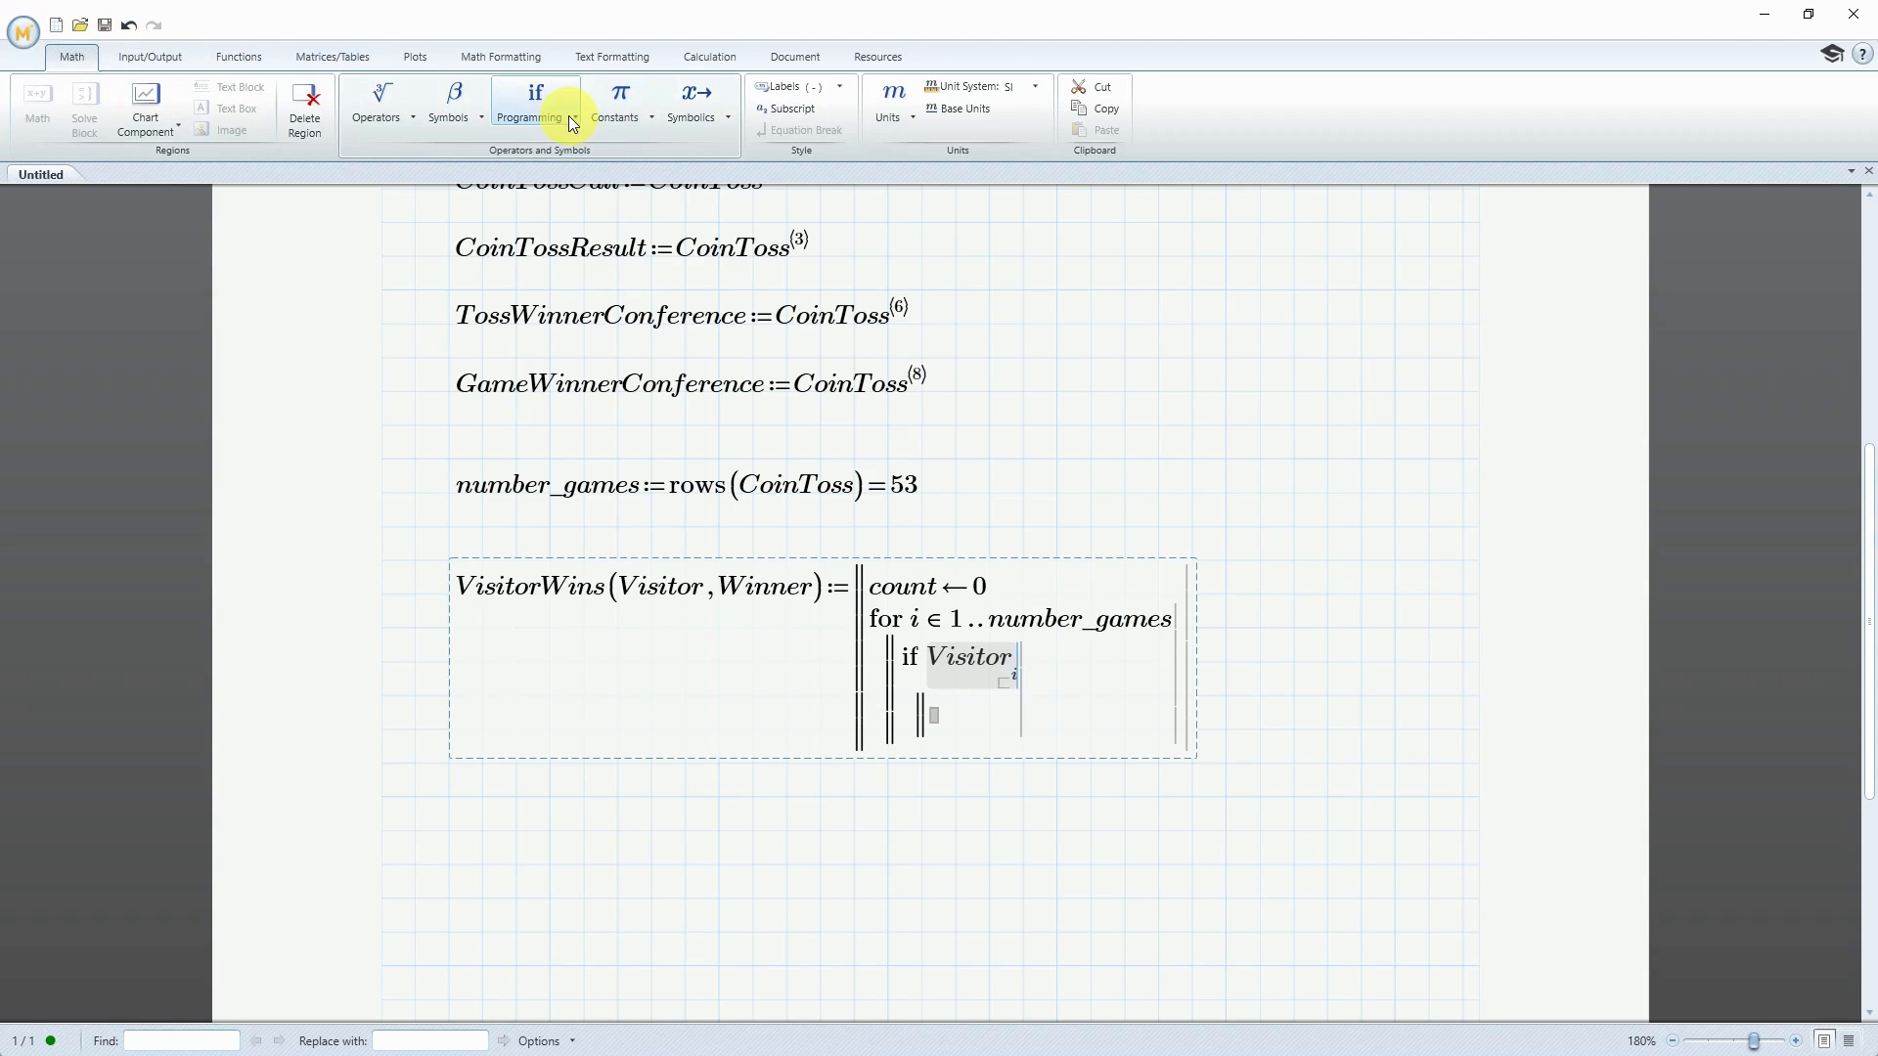
click(570, 117)
click(407, 117)
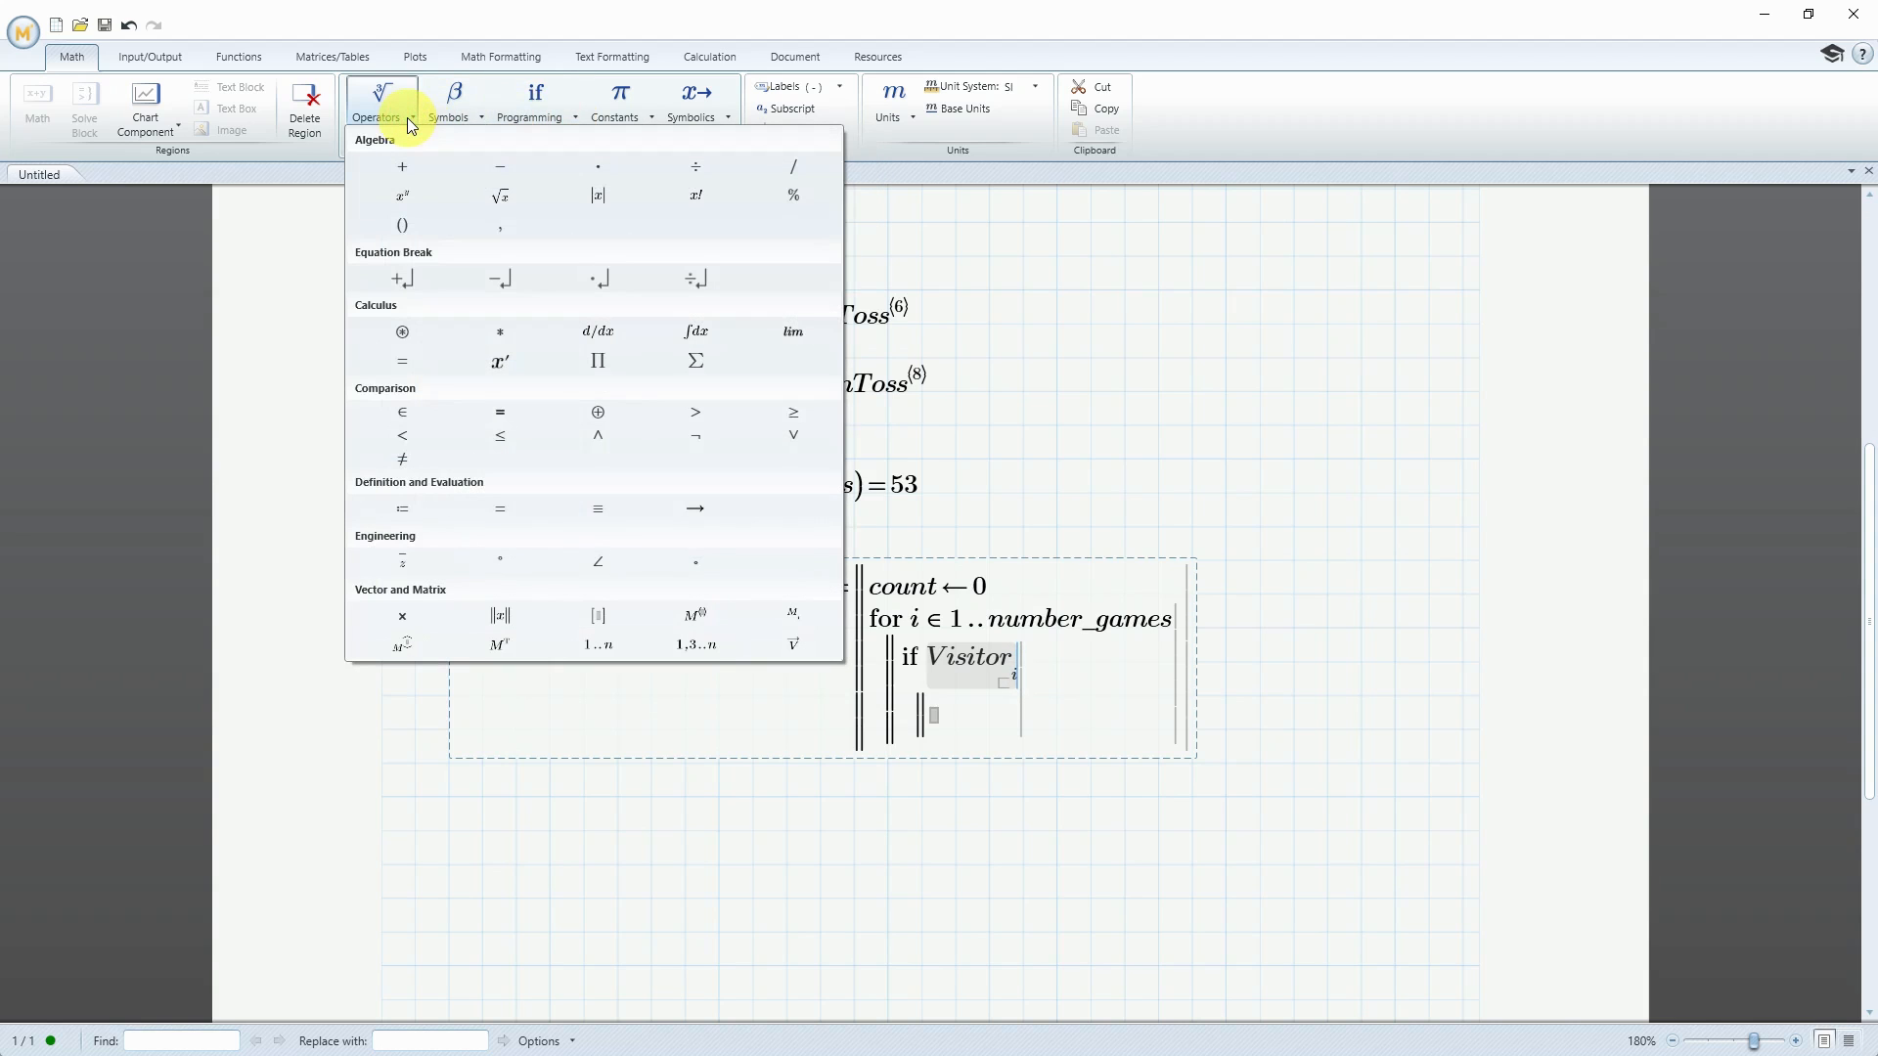
click(507, 415)
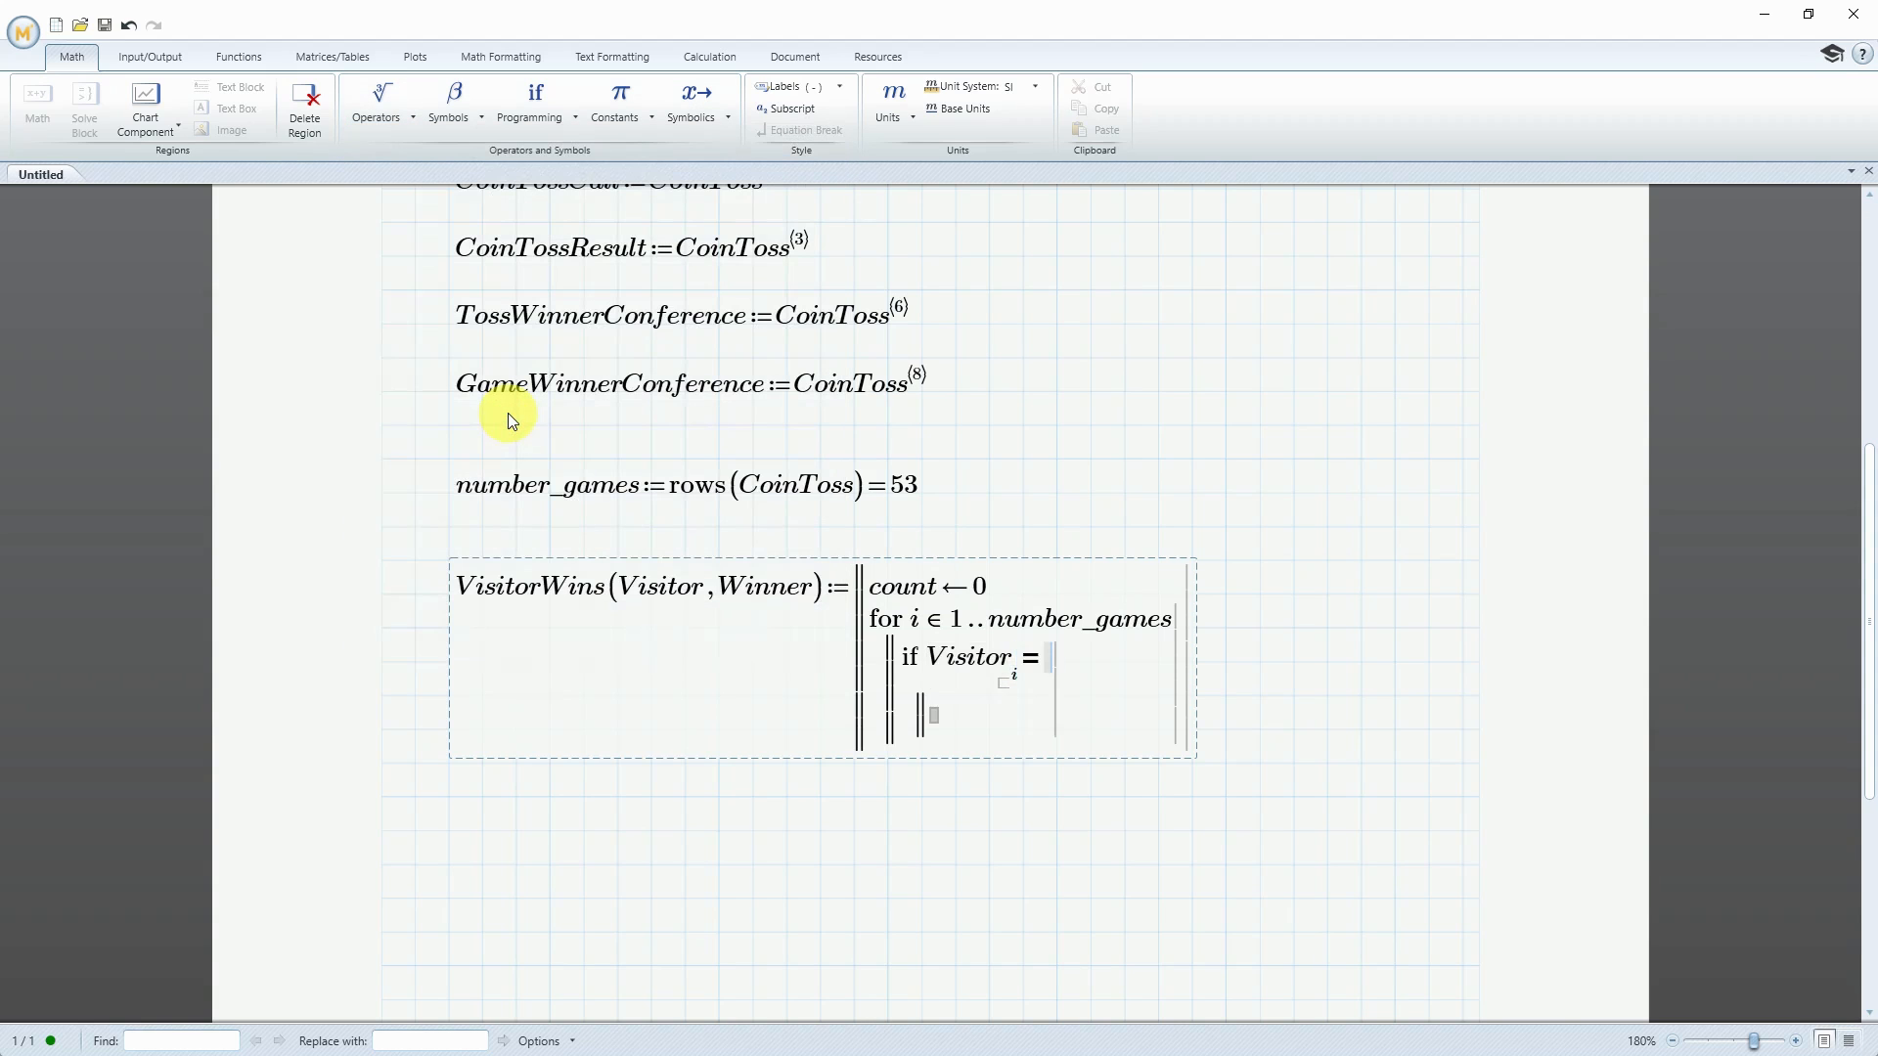
text(Winner)
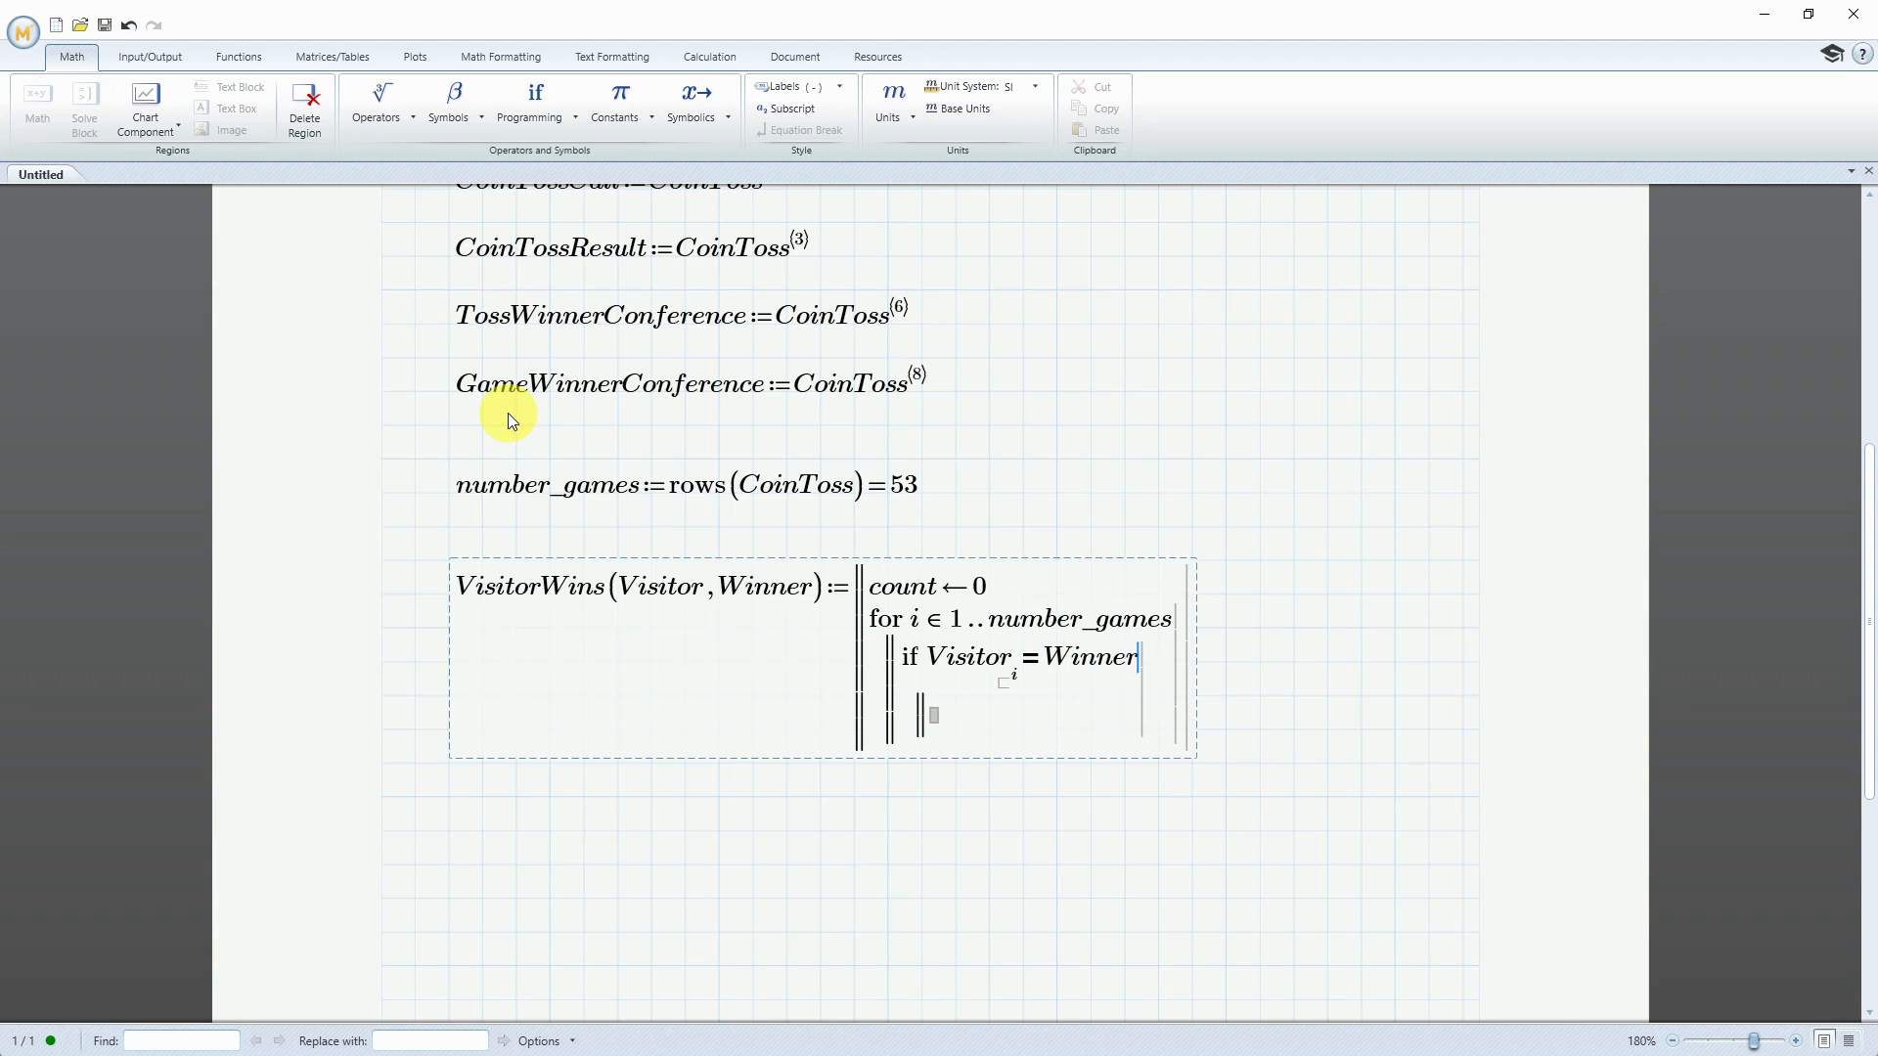
text([)
text(i)
In the body of the if statement, locally assign count + 1 to count
text(count)
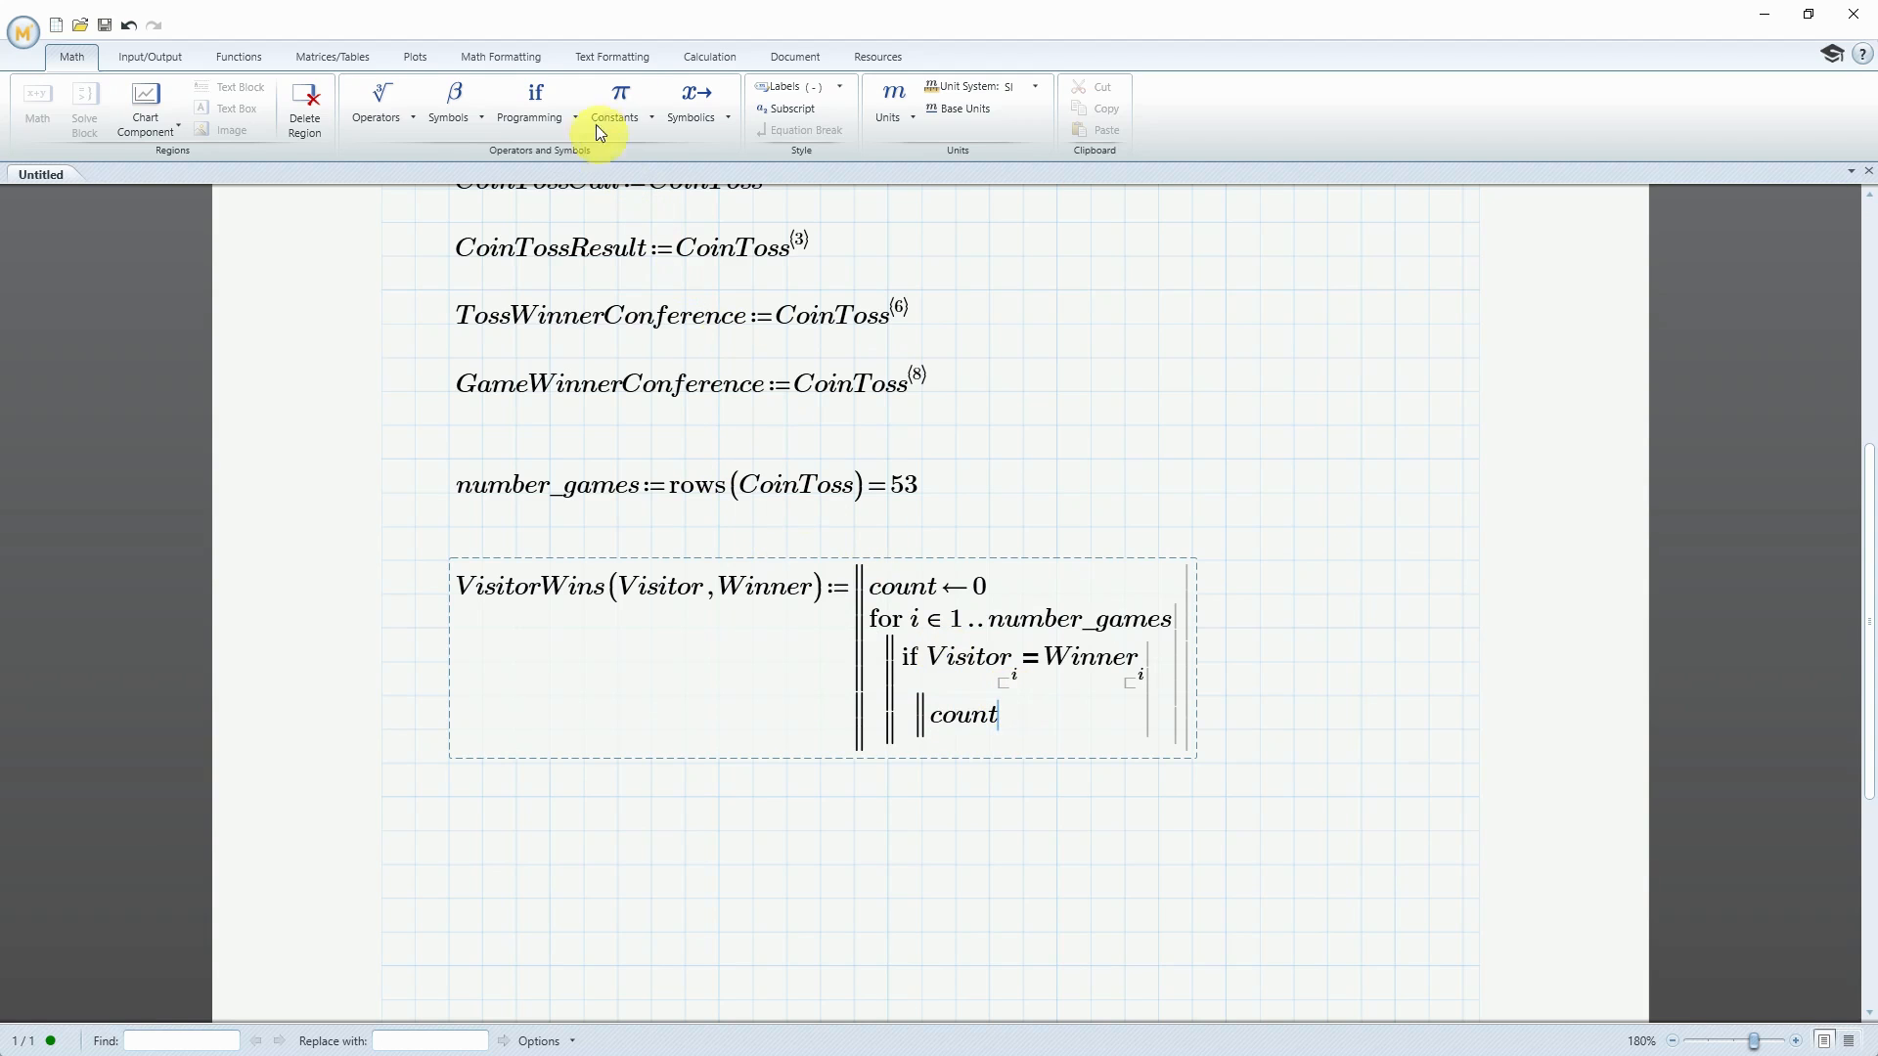
click(568, 116)
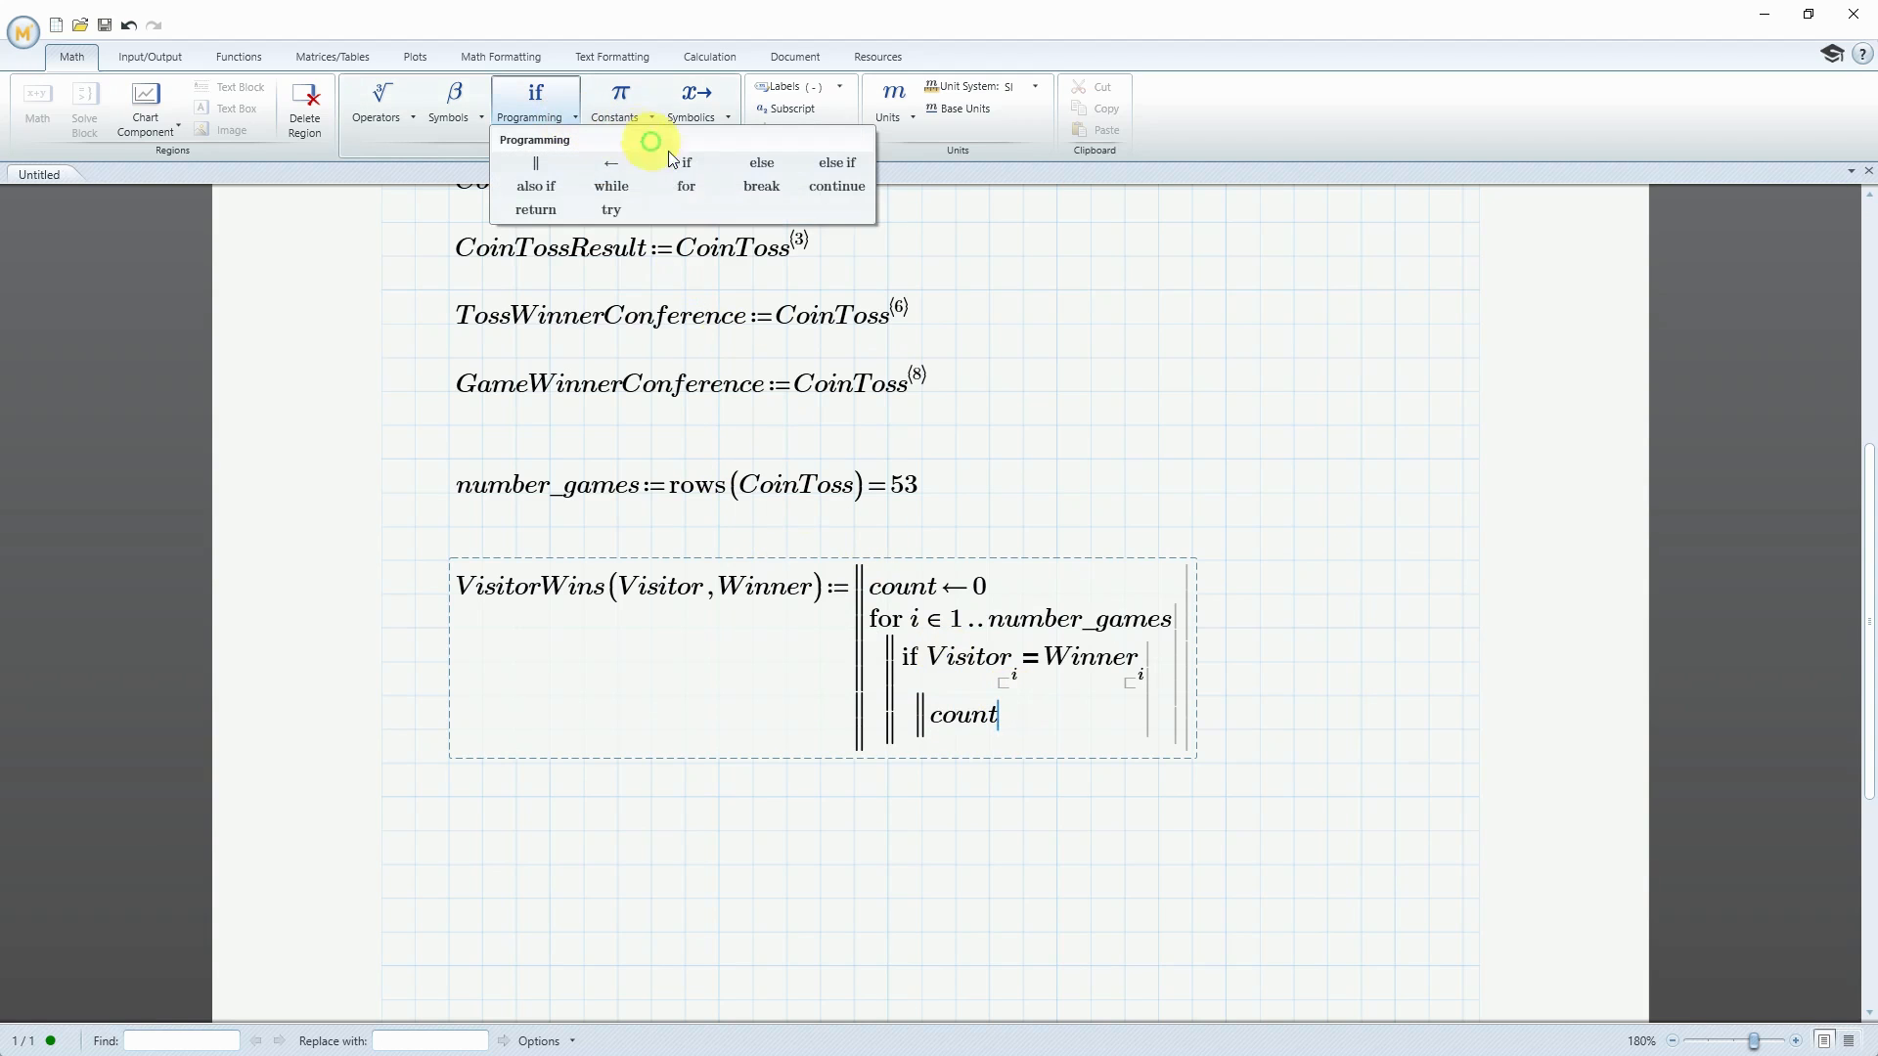
click(614, 164)
text(count ← co)
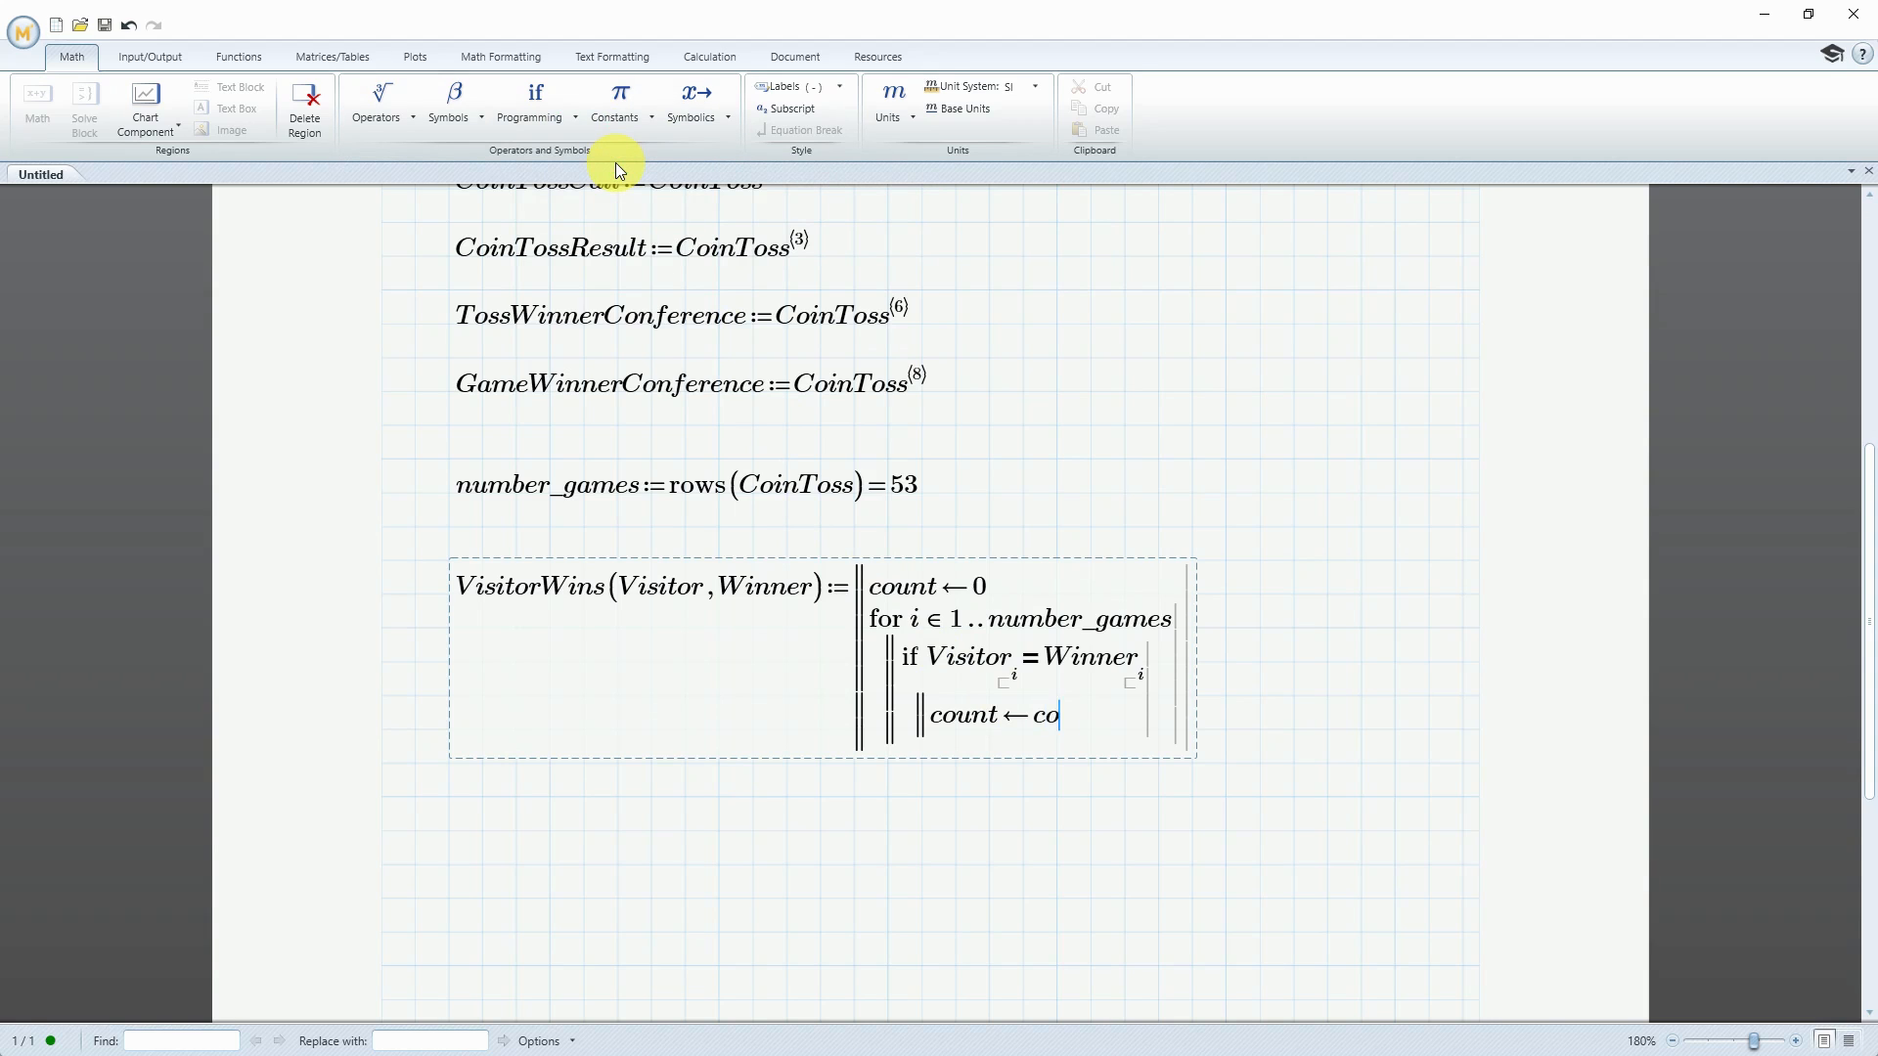
text(+ 1)
Add a final program line outside the for loop in VisitorWins that returns count
key(shift+Left)
key(shift+Left)
key(shift+Left)
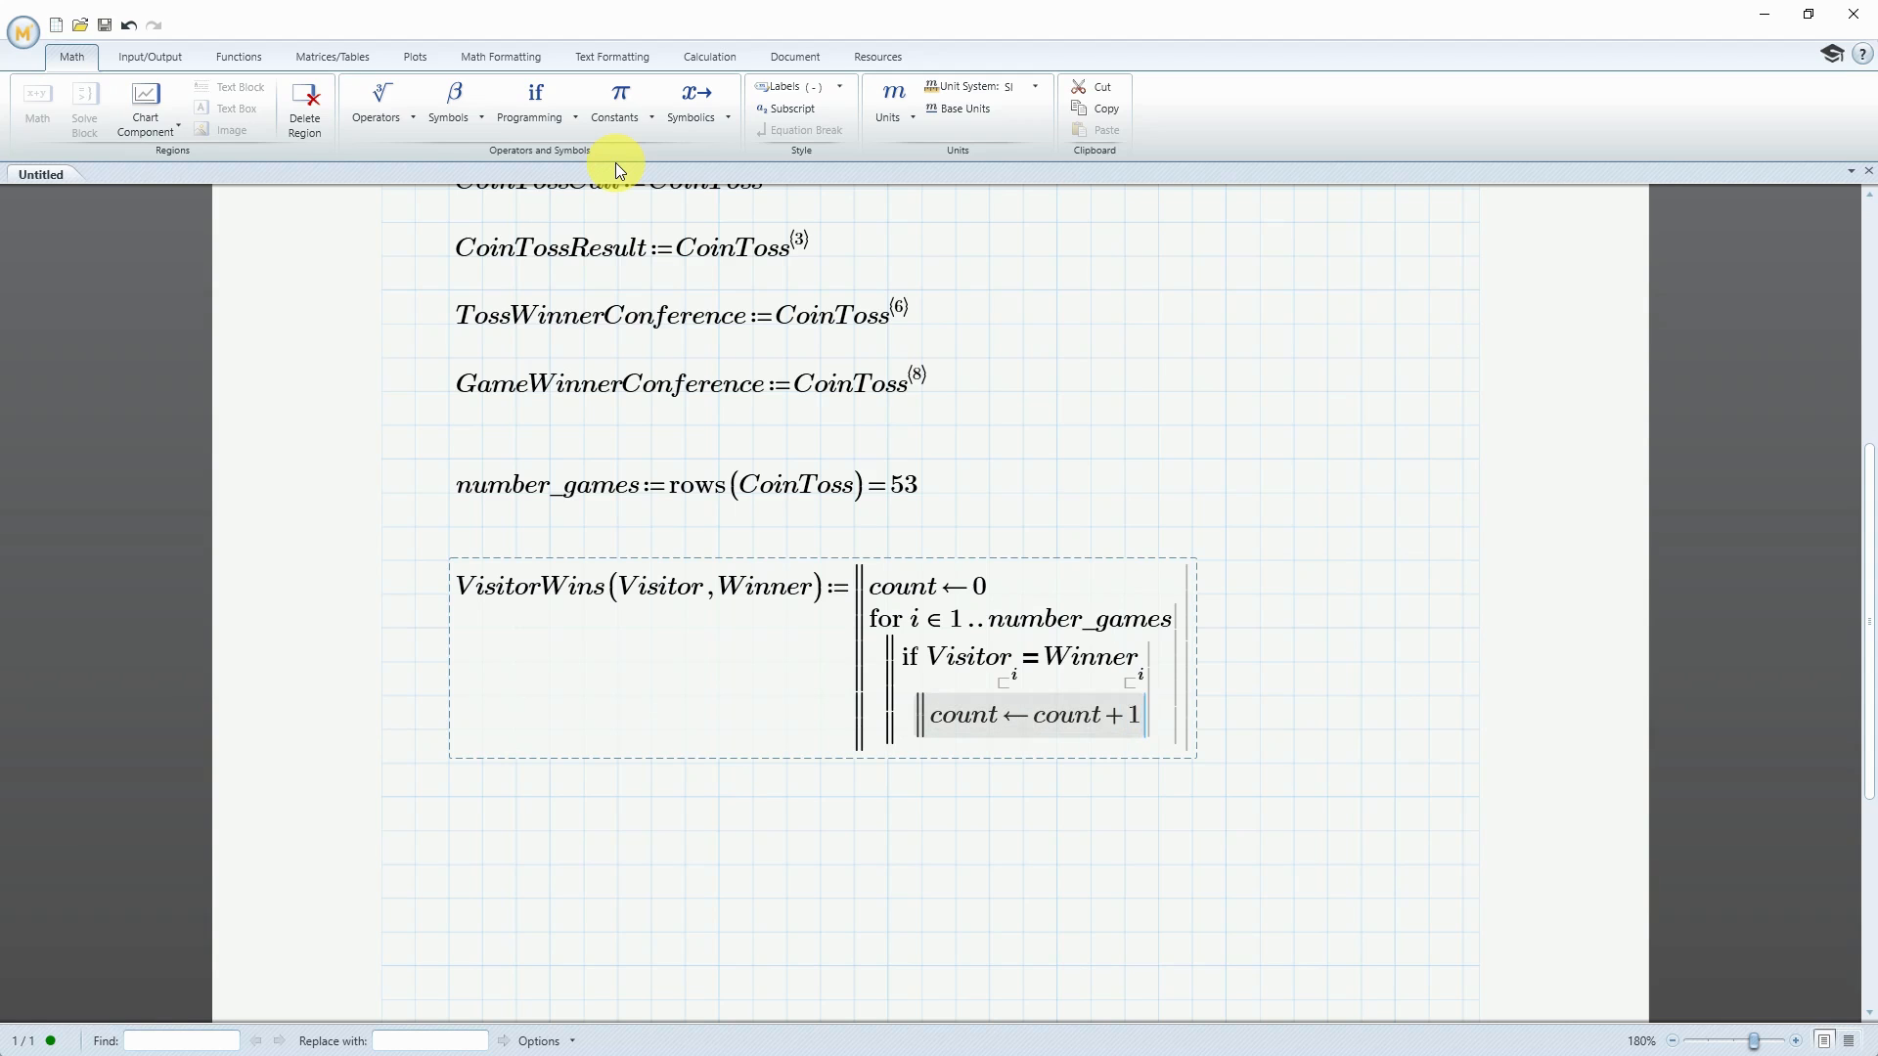
key(shift+Left)
key(shift+Left)
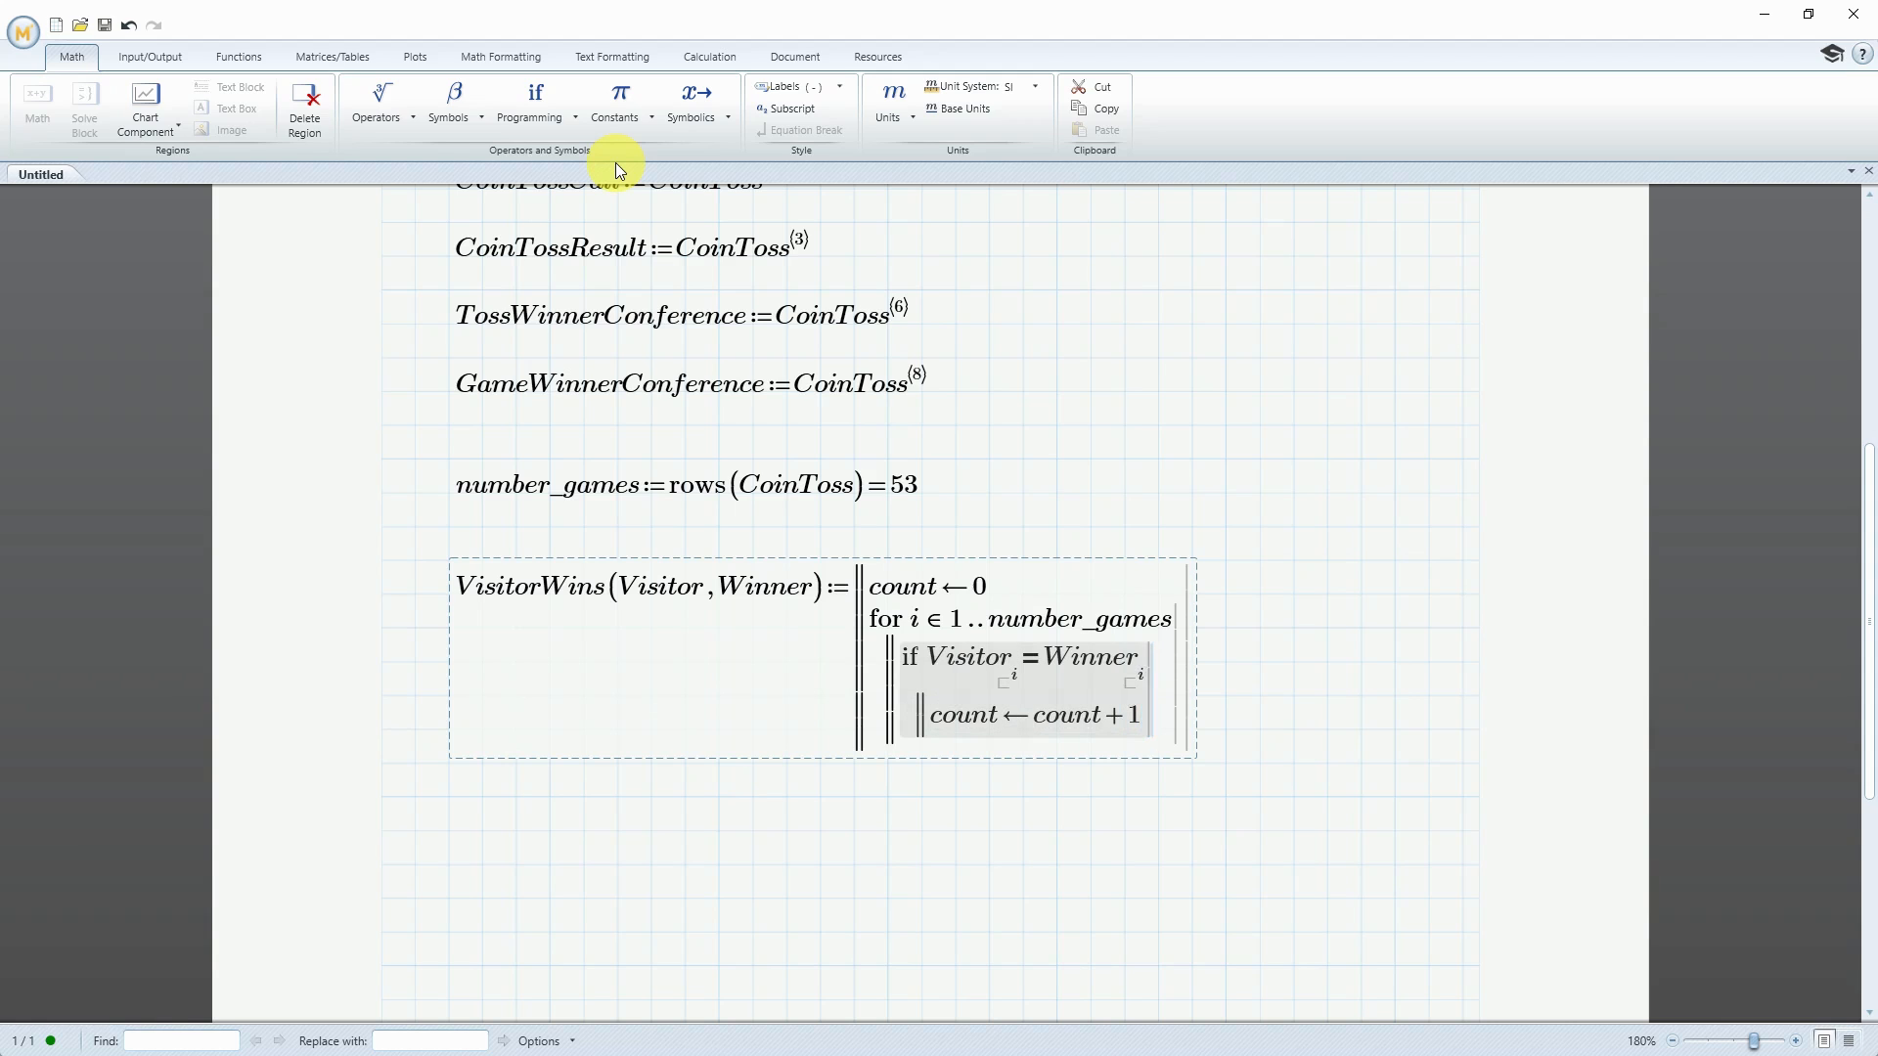
click(1197, 716)
key(Return)
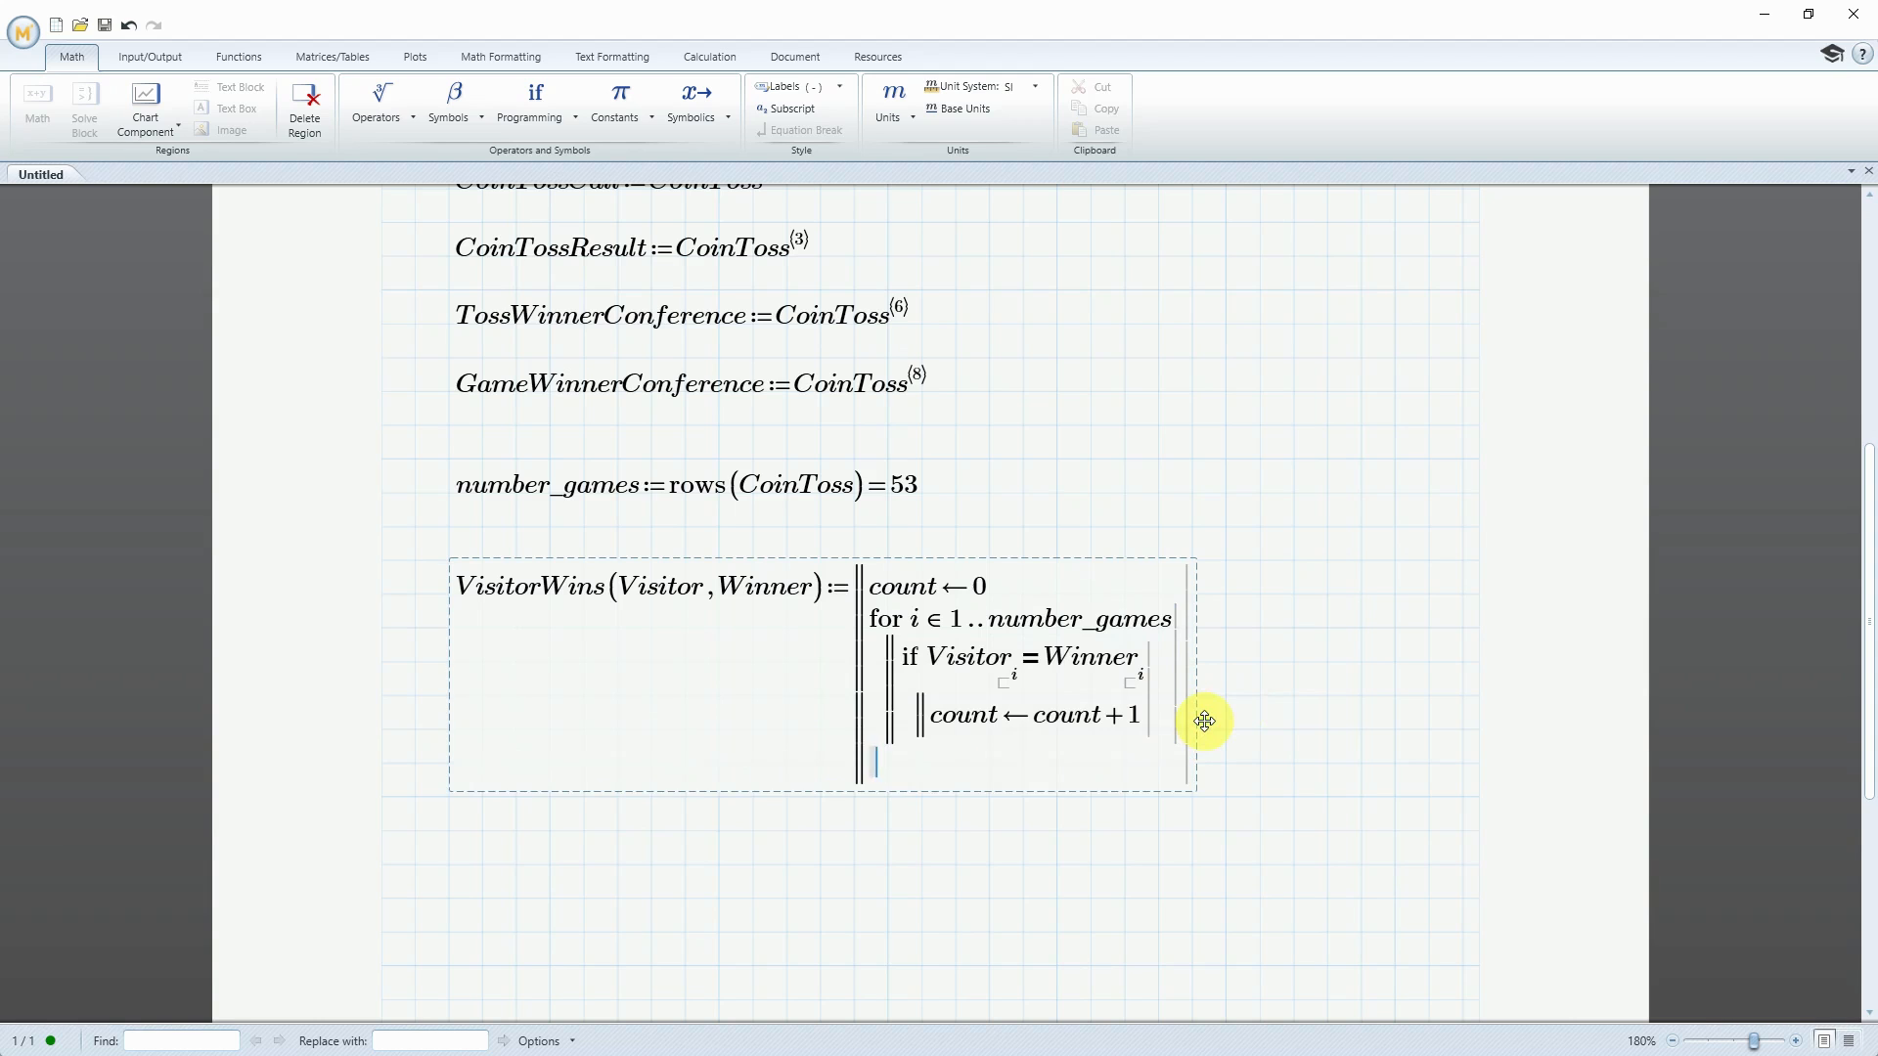
click(530, 114)
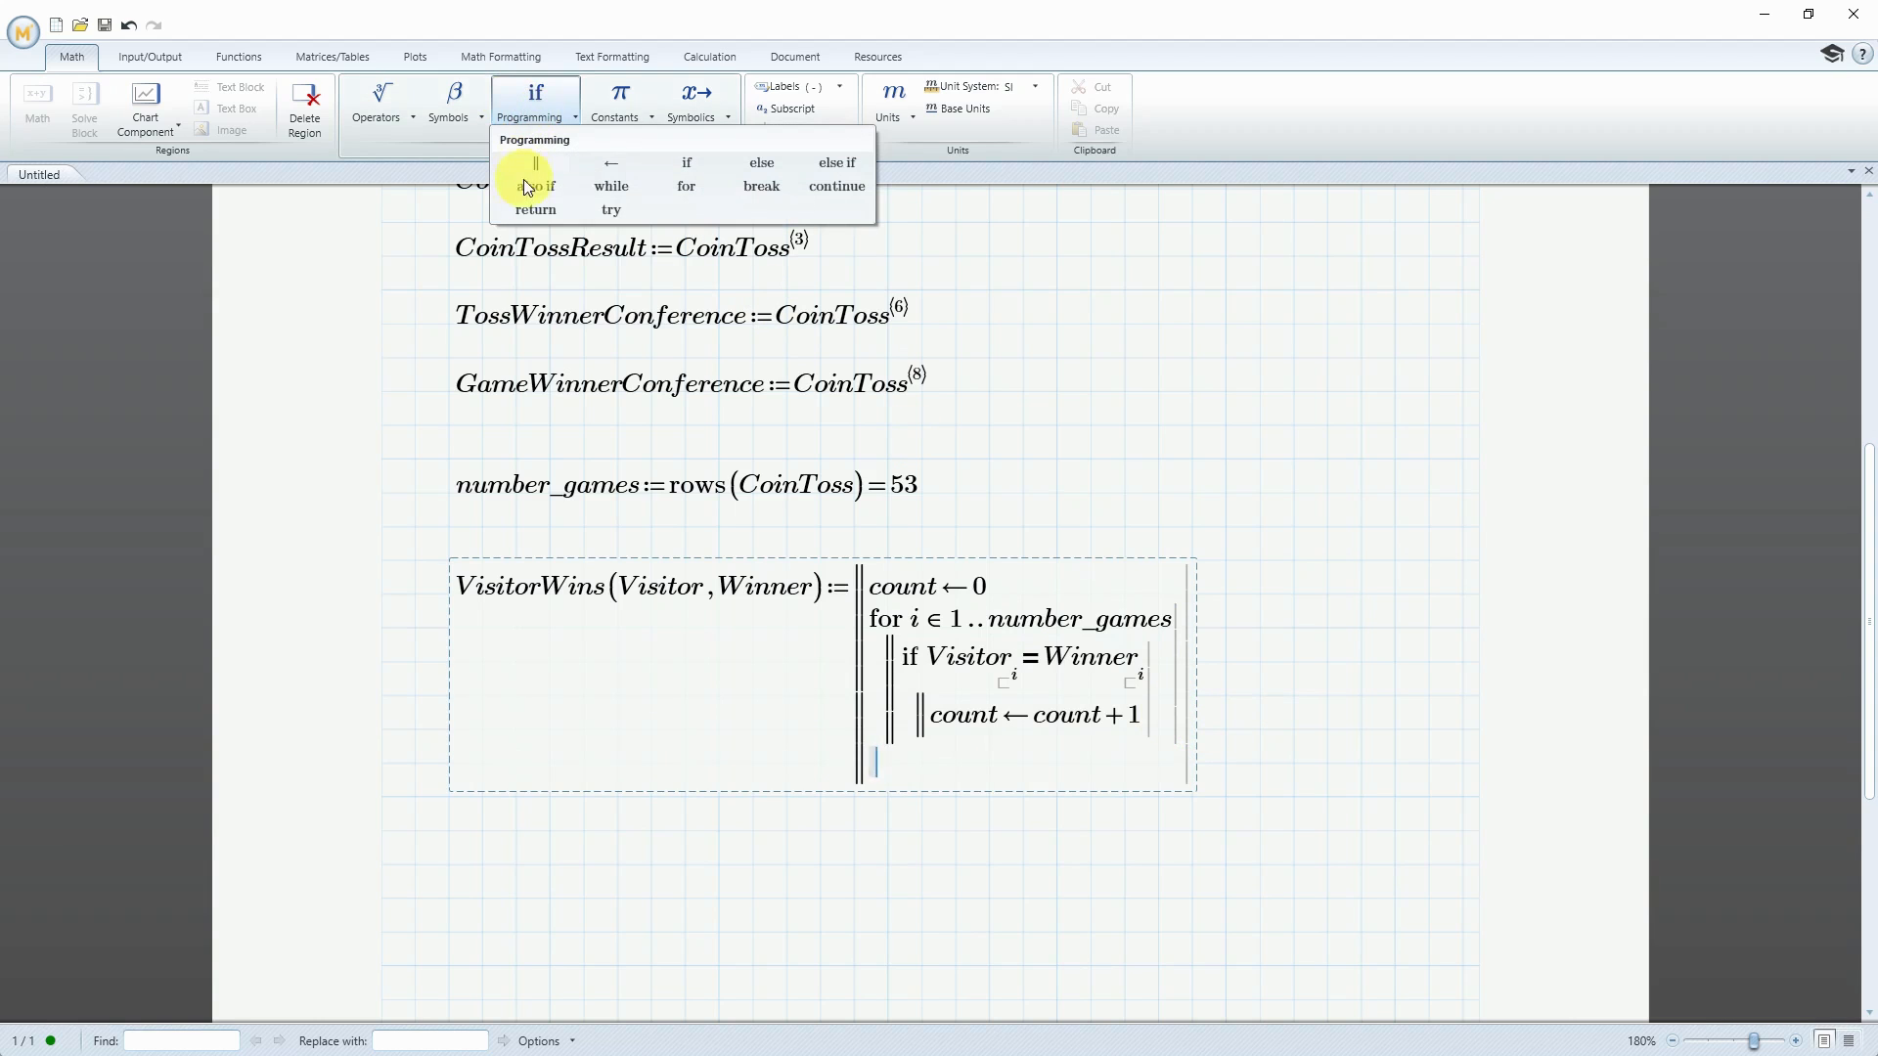
click(528, 210)
text(count)
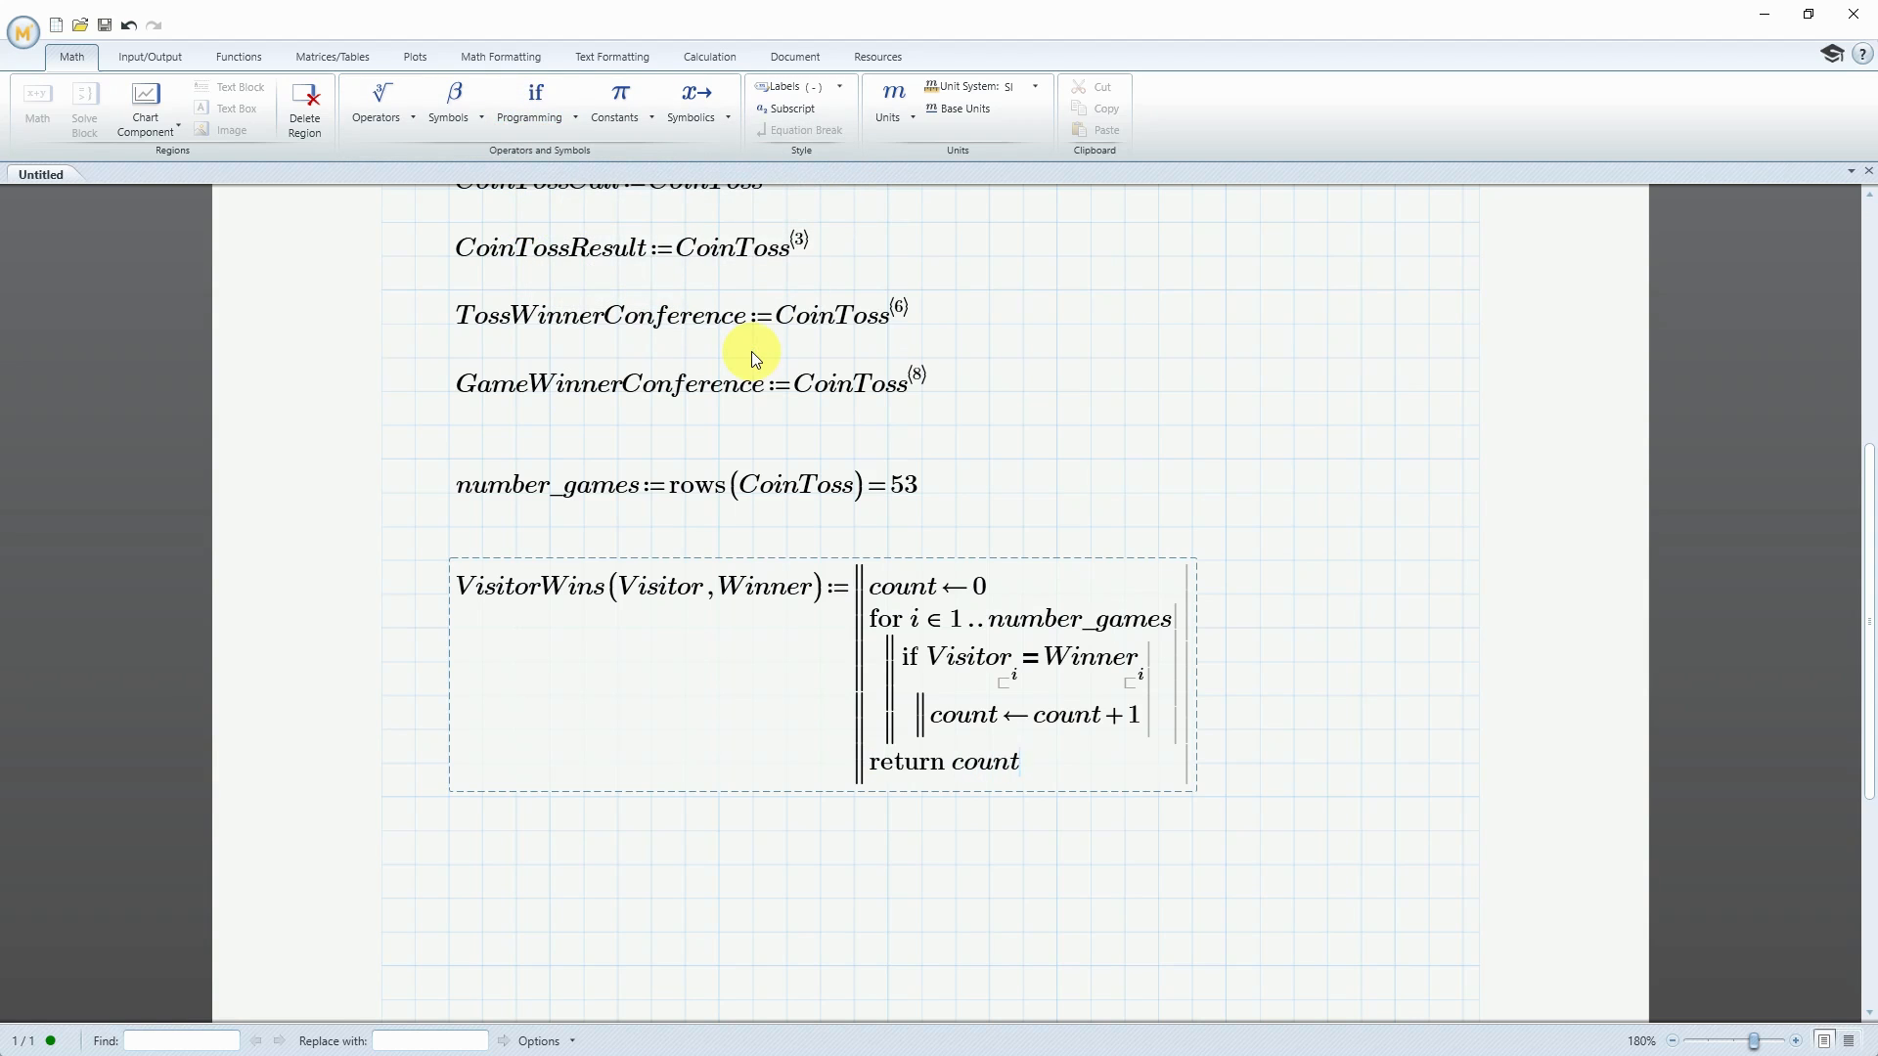
Below the program, define VW as VisitorWins(VisitorConference, GameWinnerConference) and evaluate it in the same region
click(492, 890)
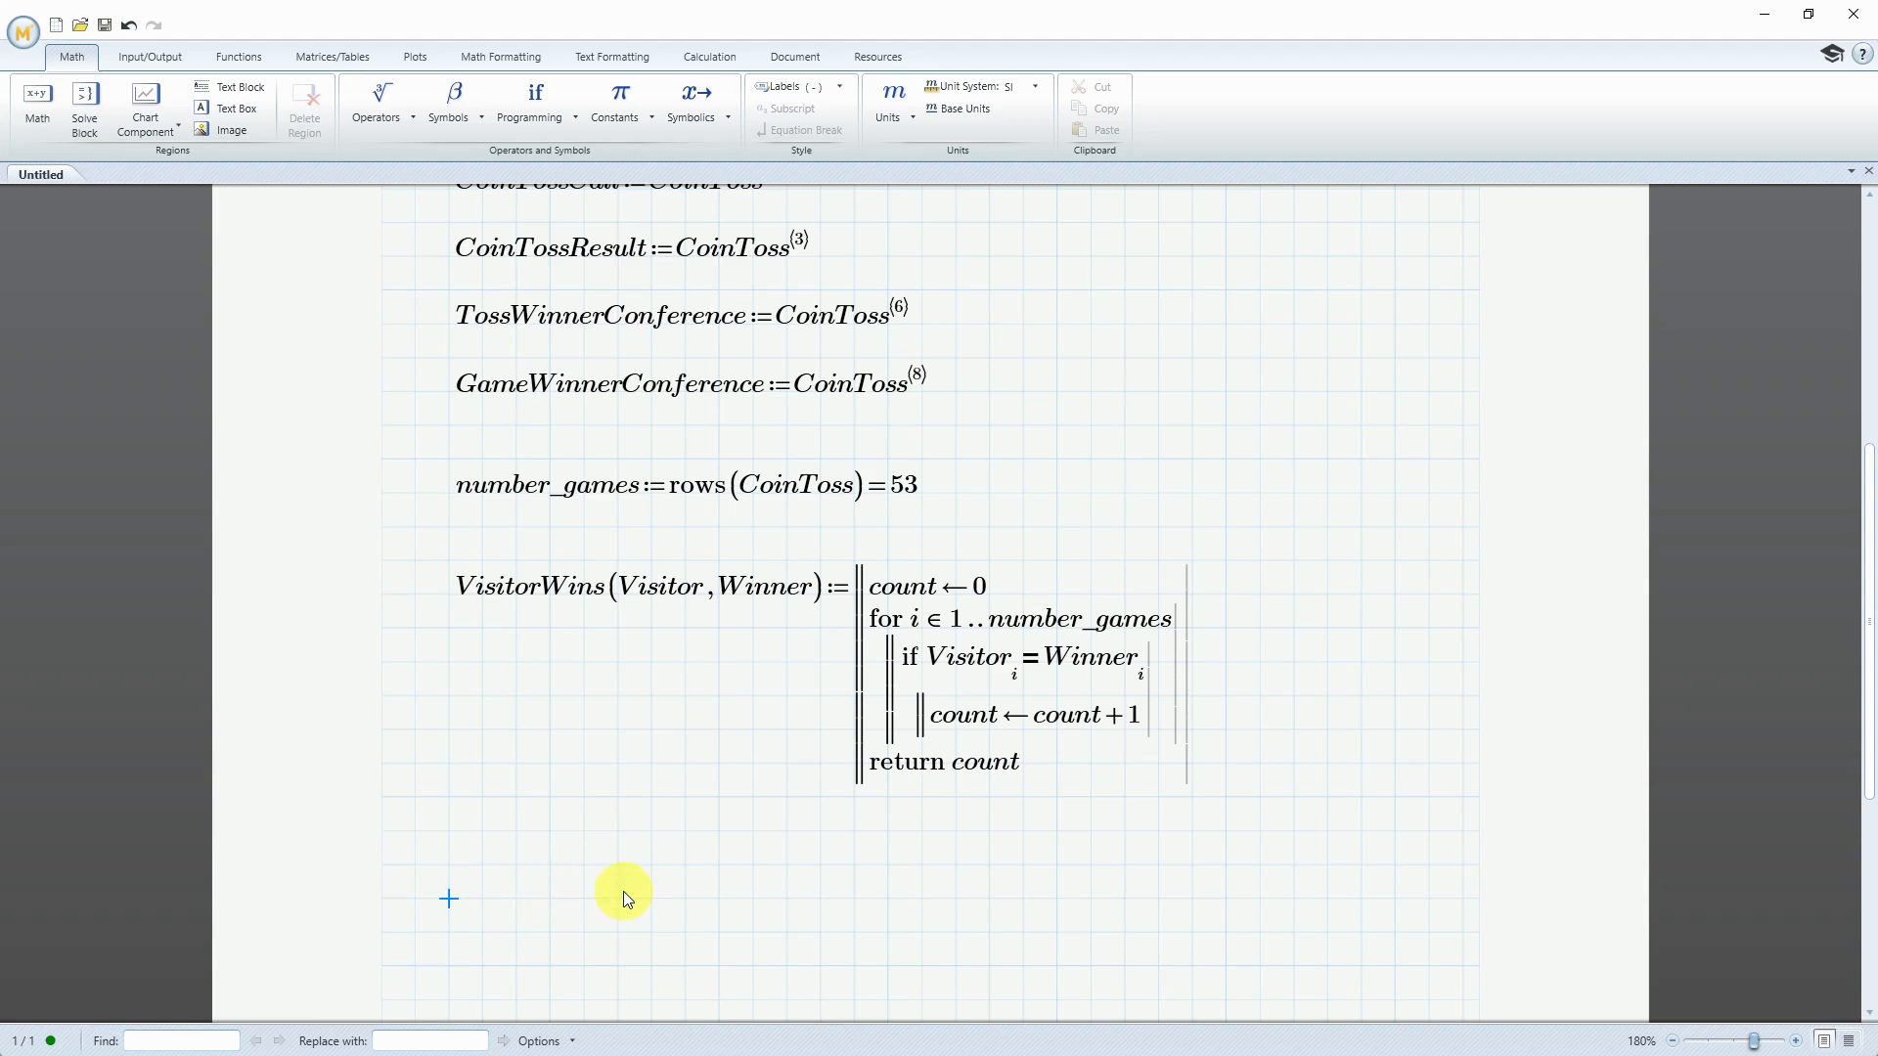
text(VW:=V)
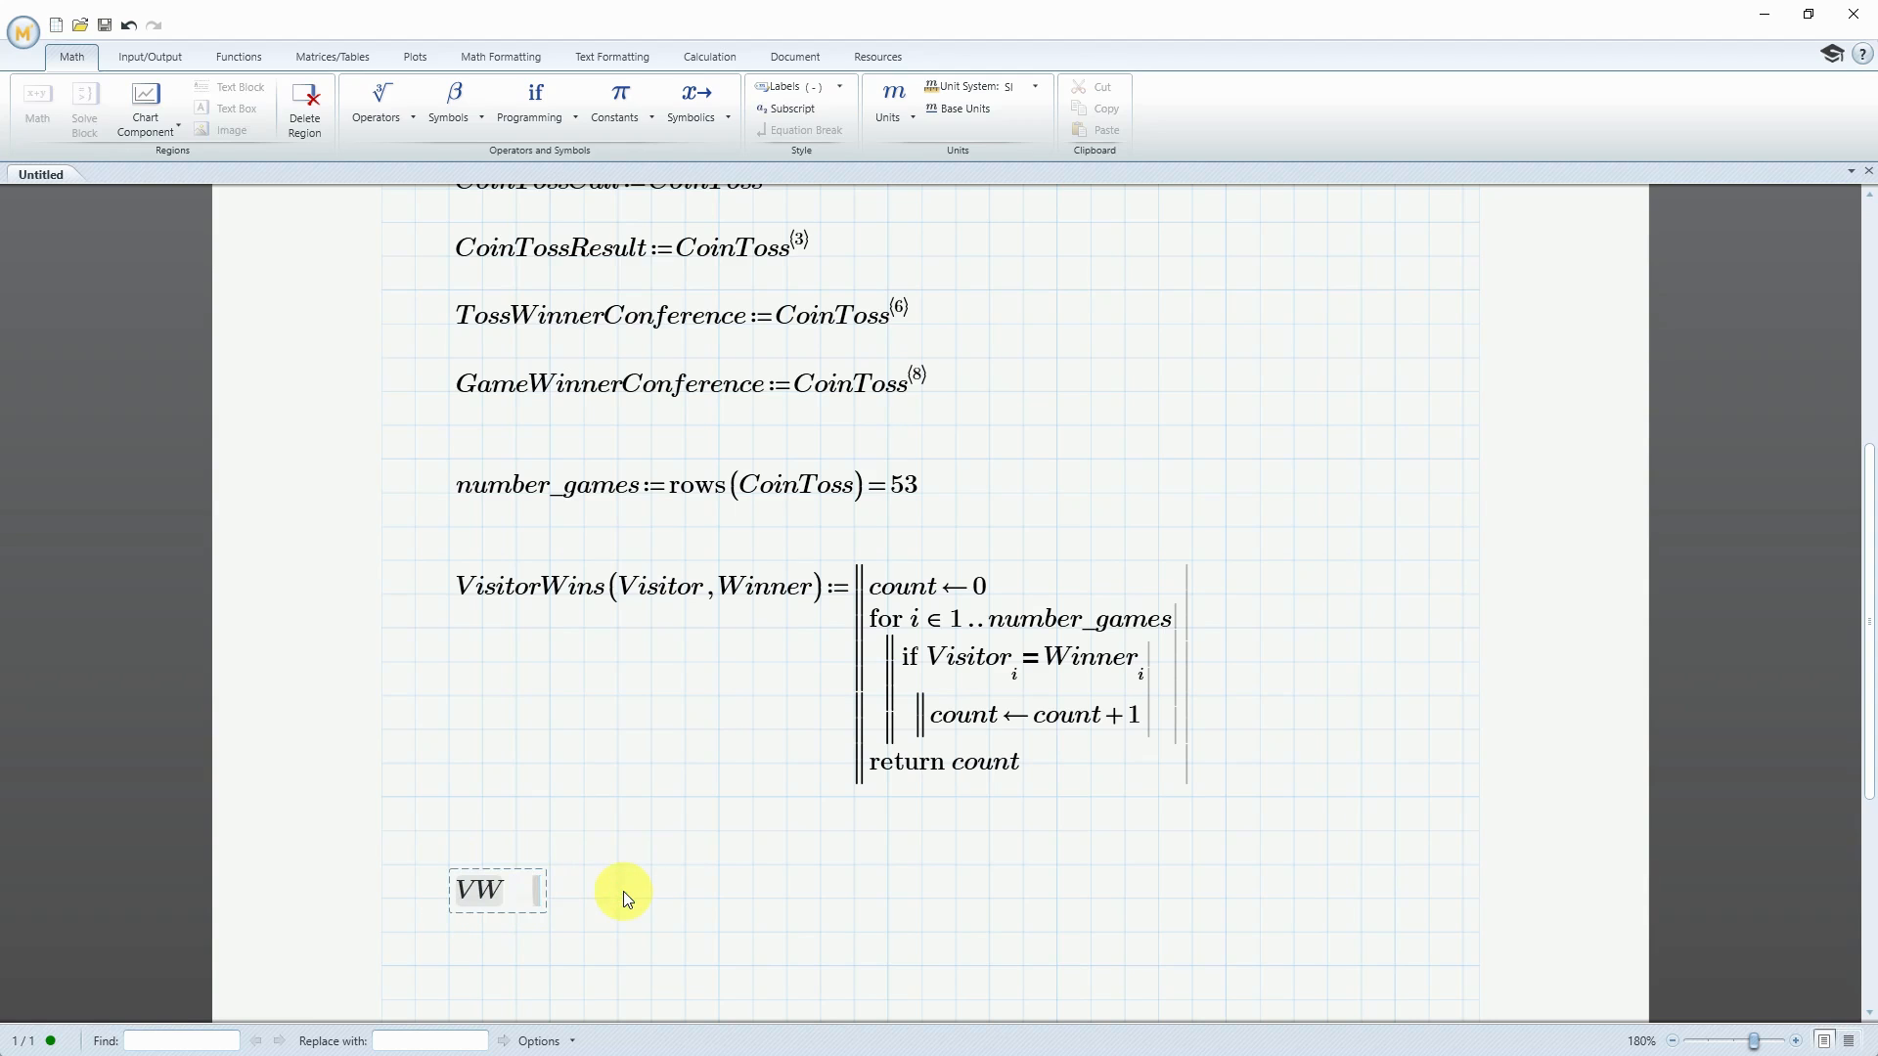
text(is)
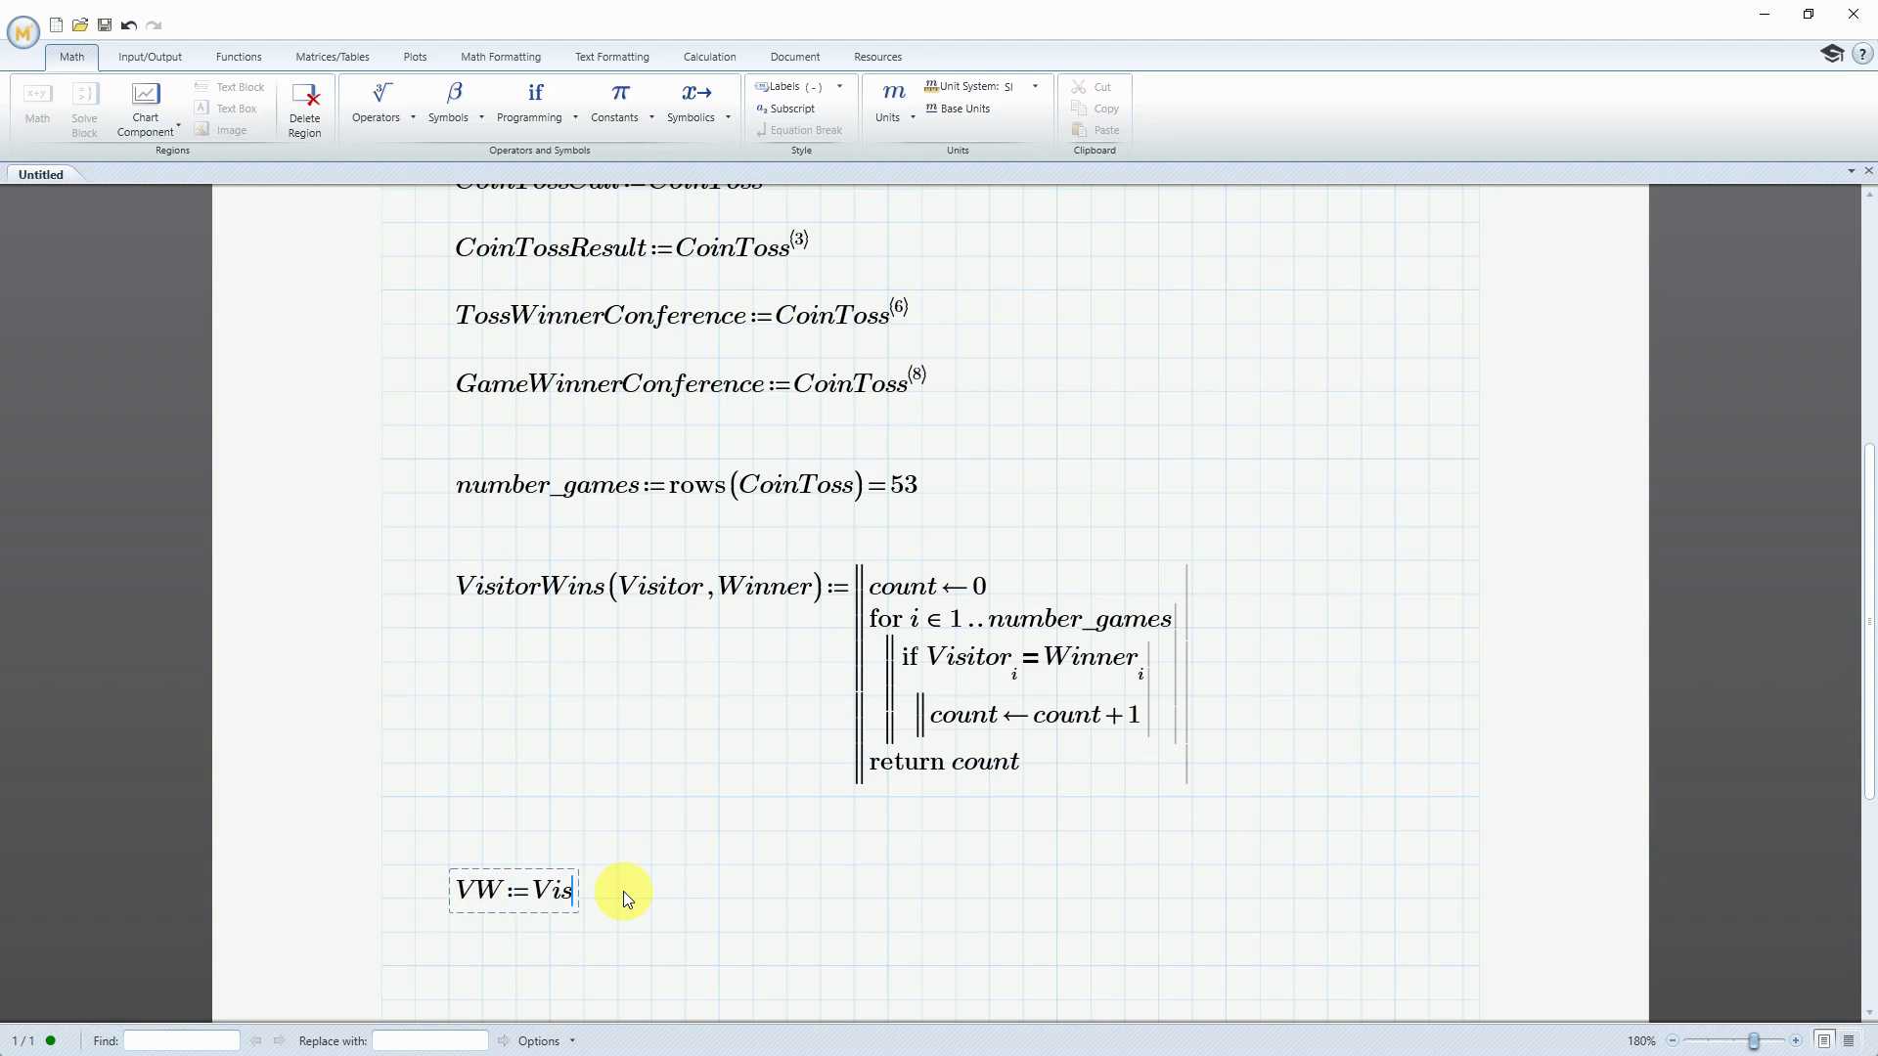
text(itorWins(Visitor)
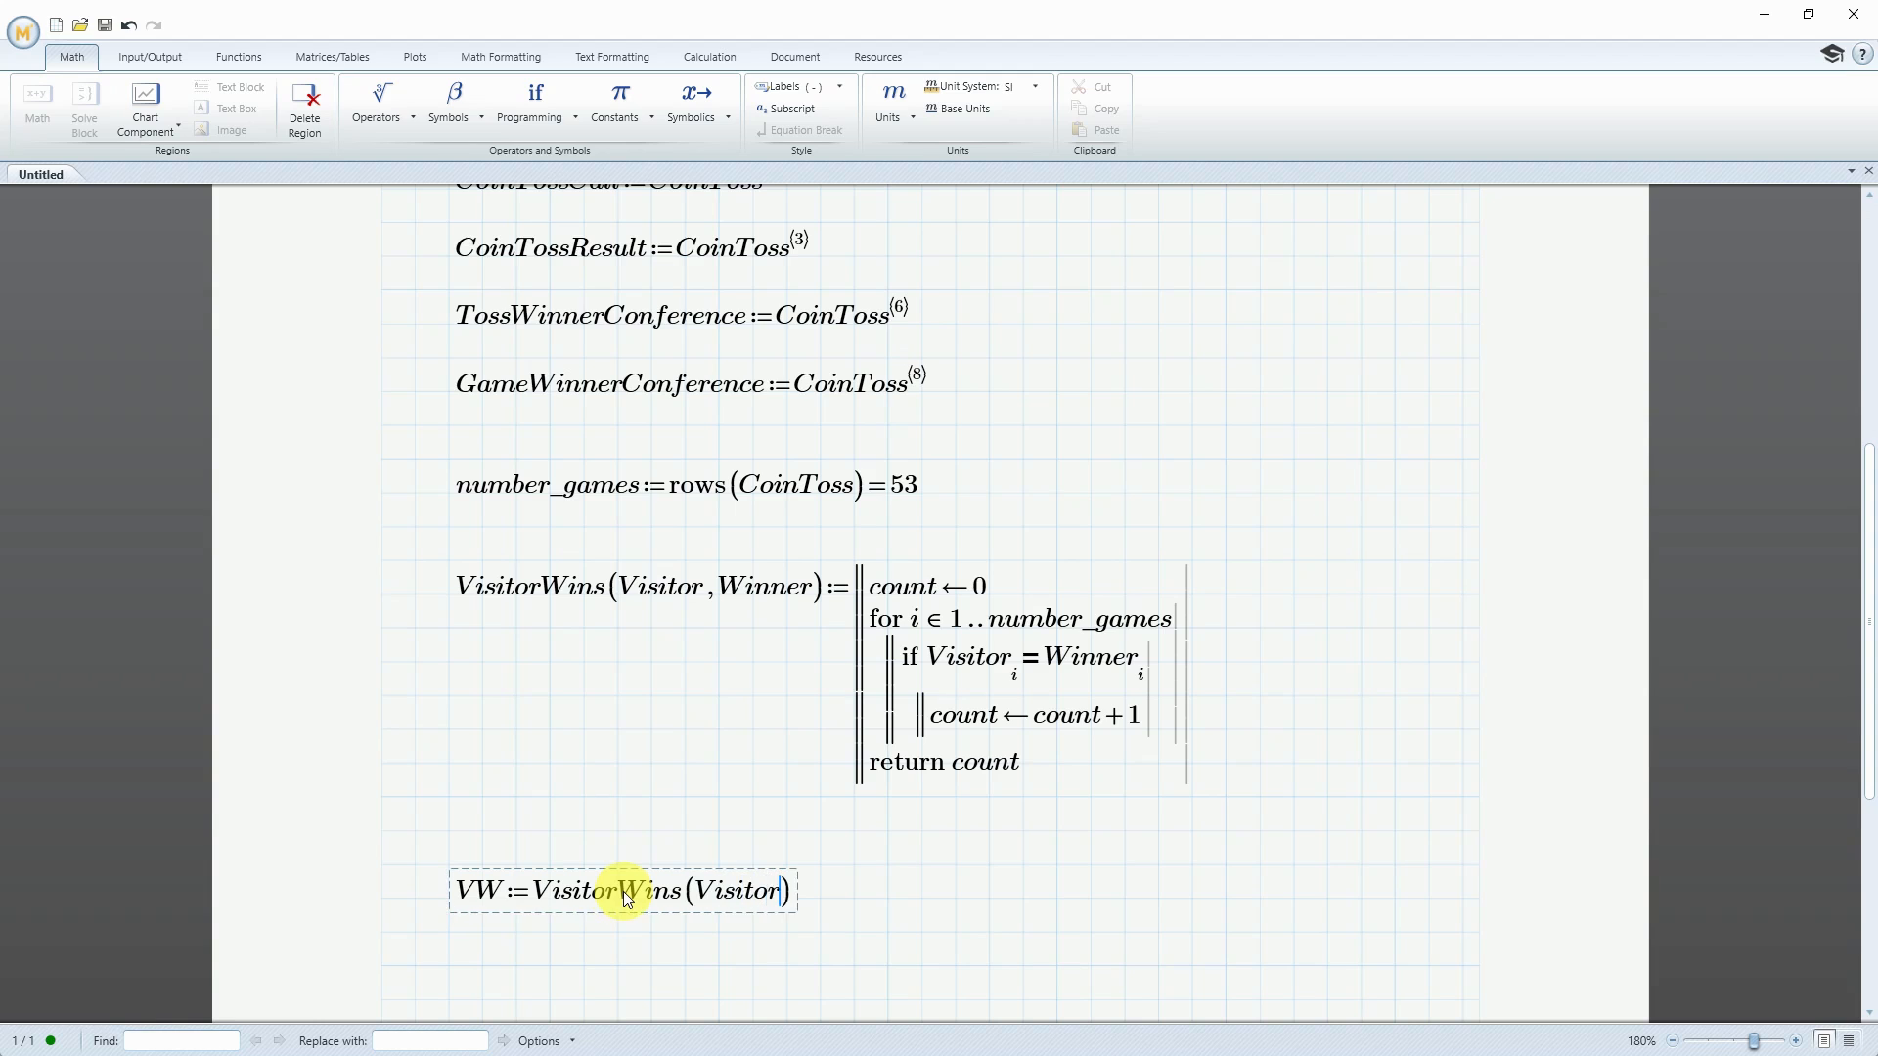
text(Conference)
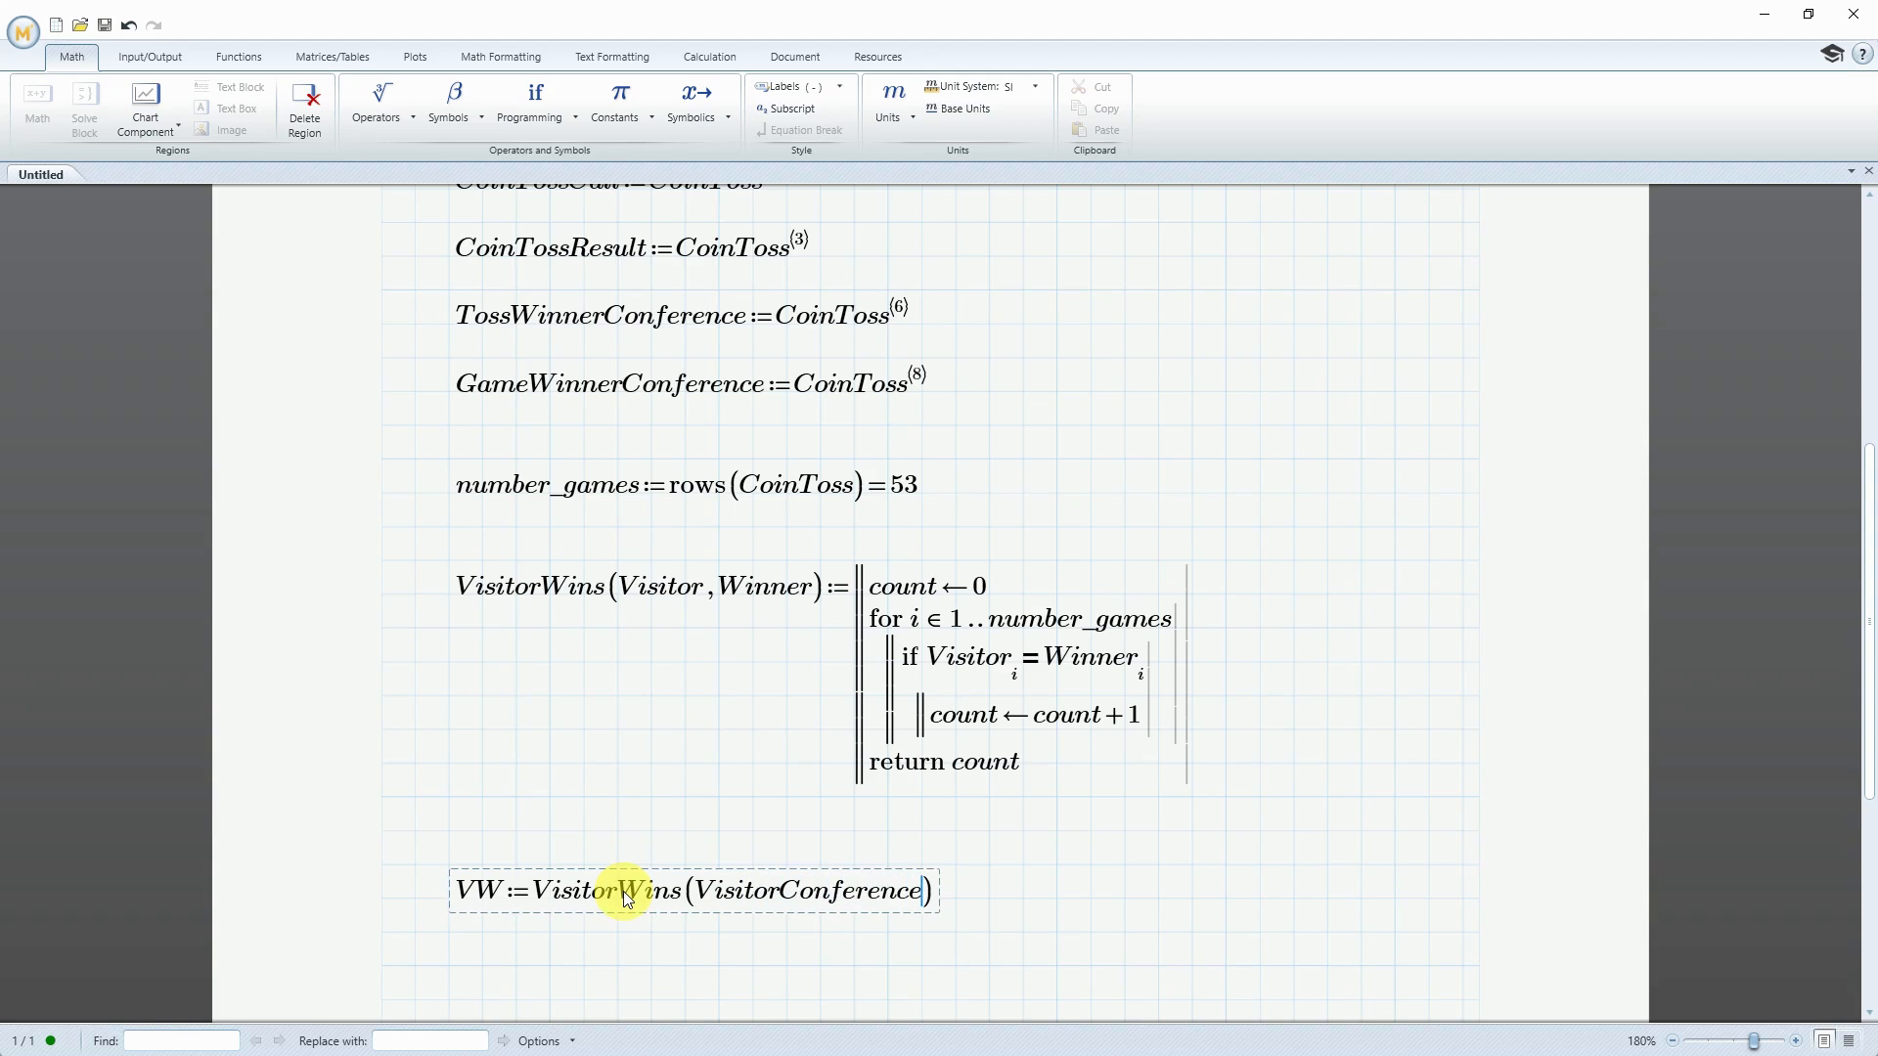
text(,)
text(GameWinn)
text(erConfe)
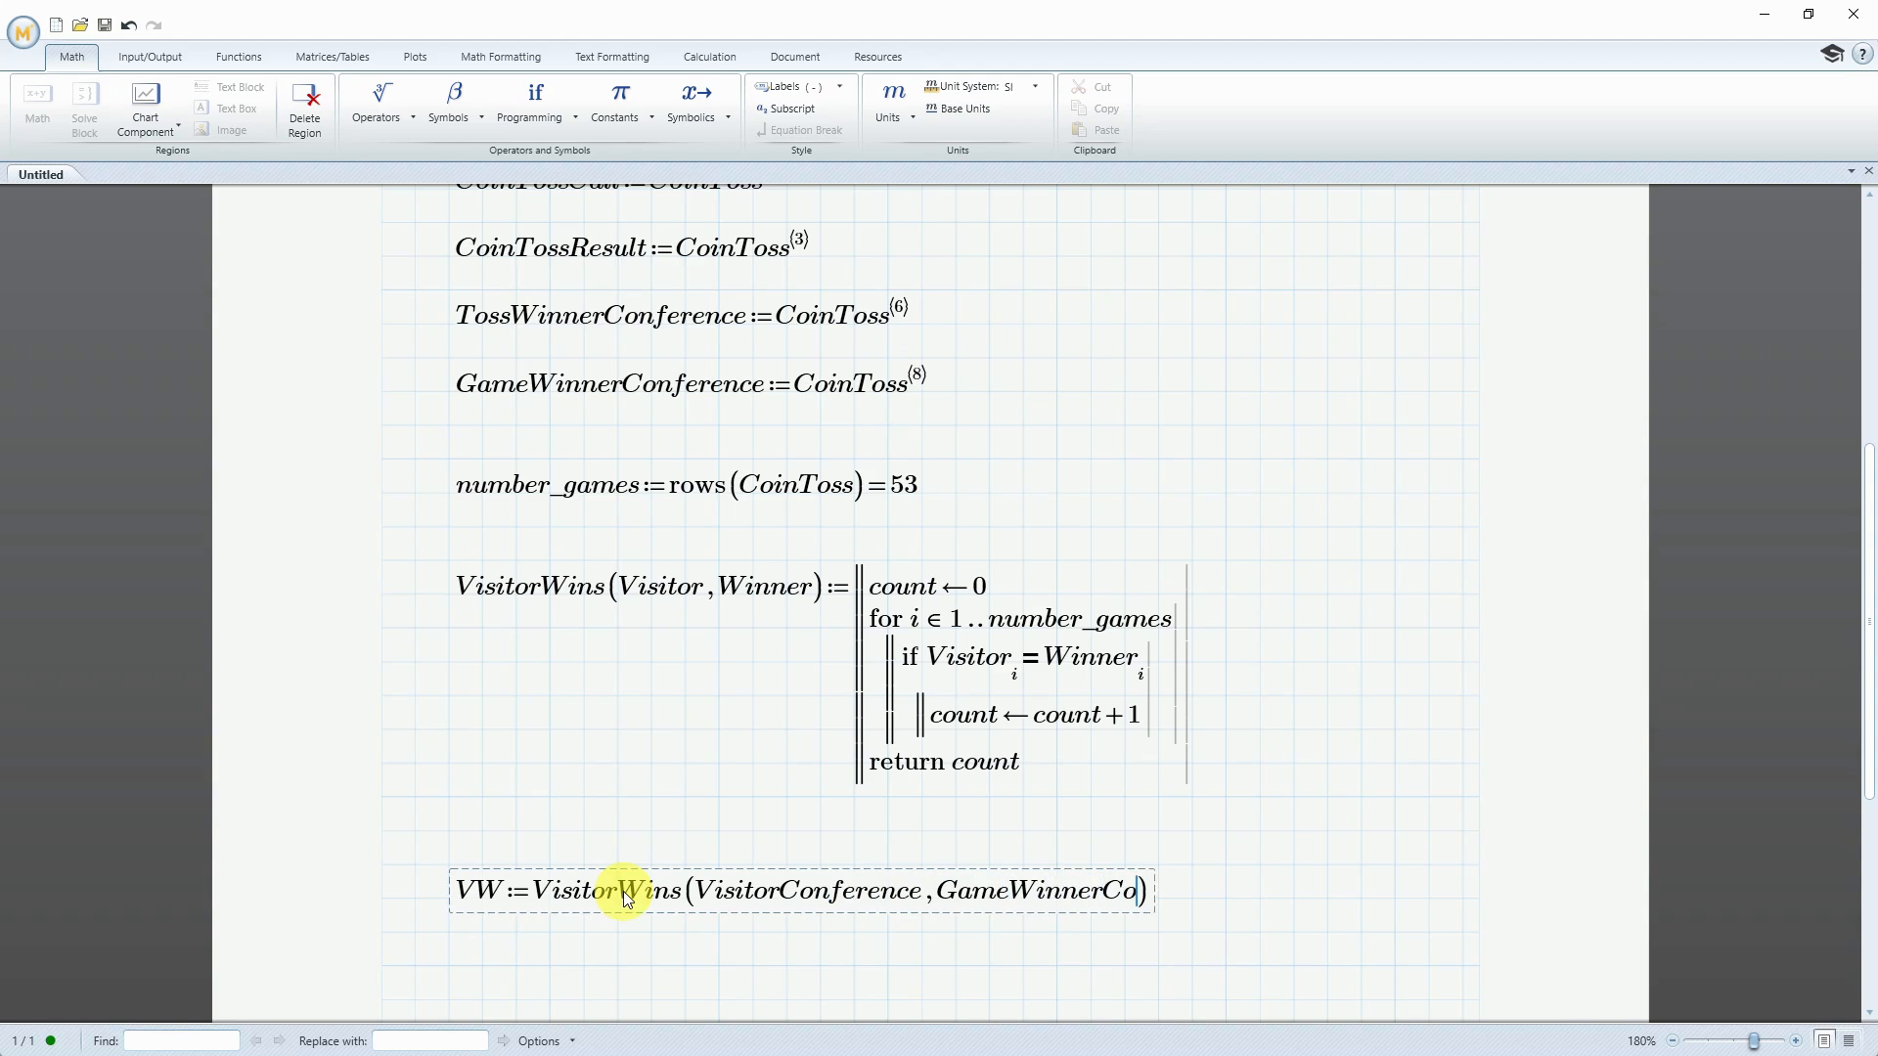
text(rence))
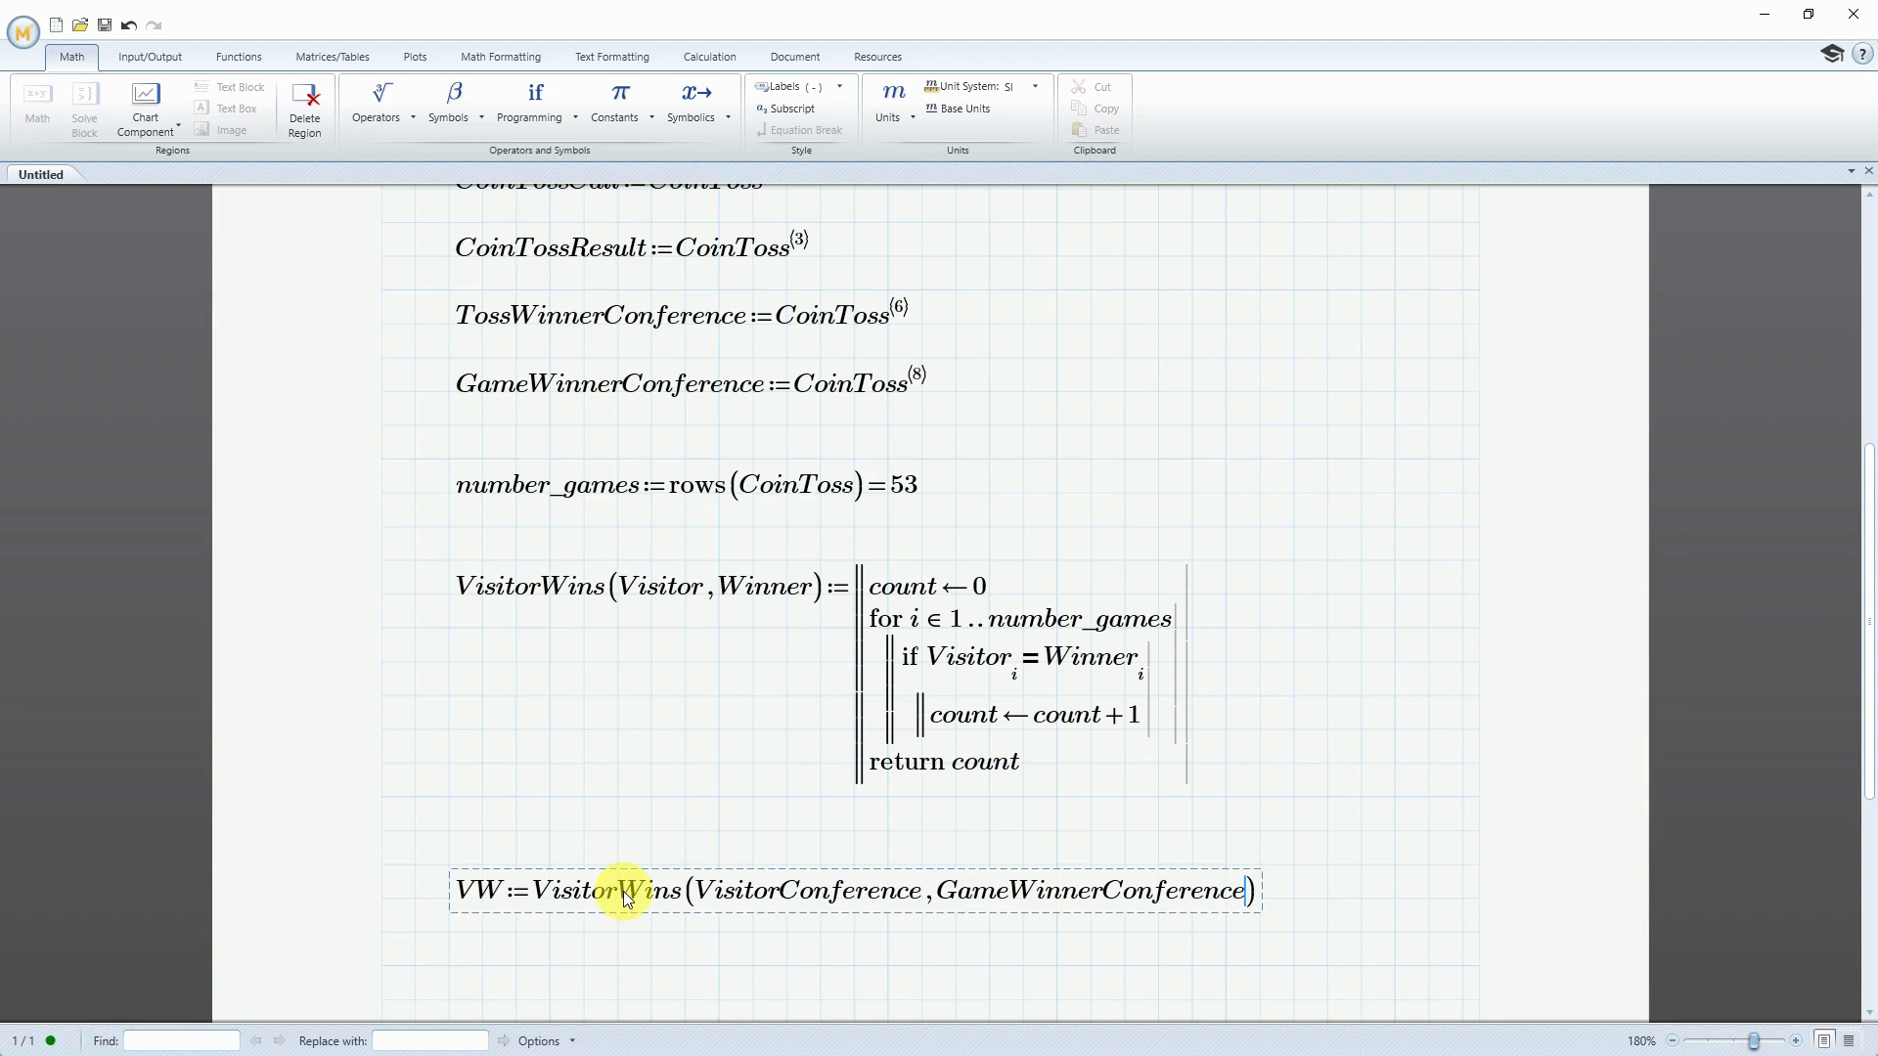
text(=32)
Evaluate the fraction 32/53 in a new math region below the VW definition
click(622, 953)
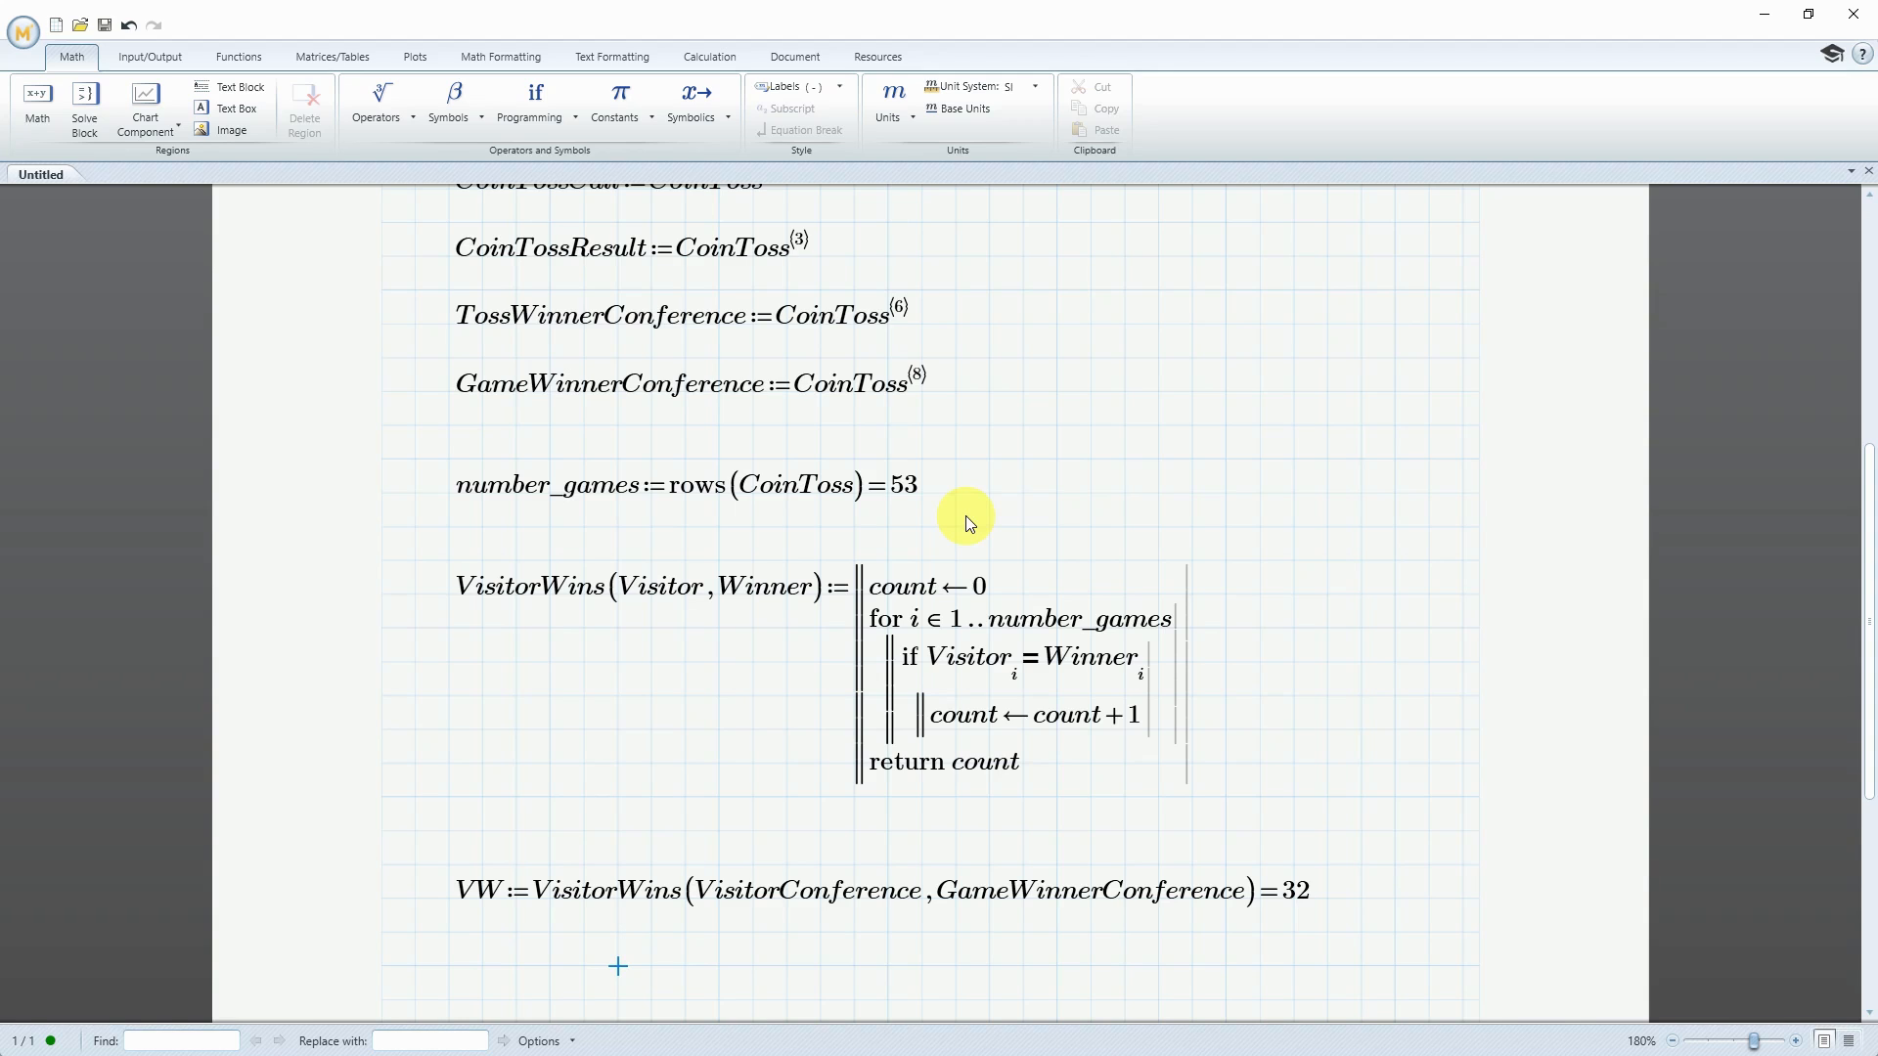
text(32/53)
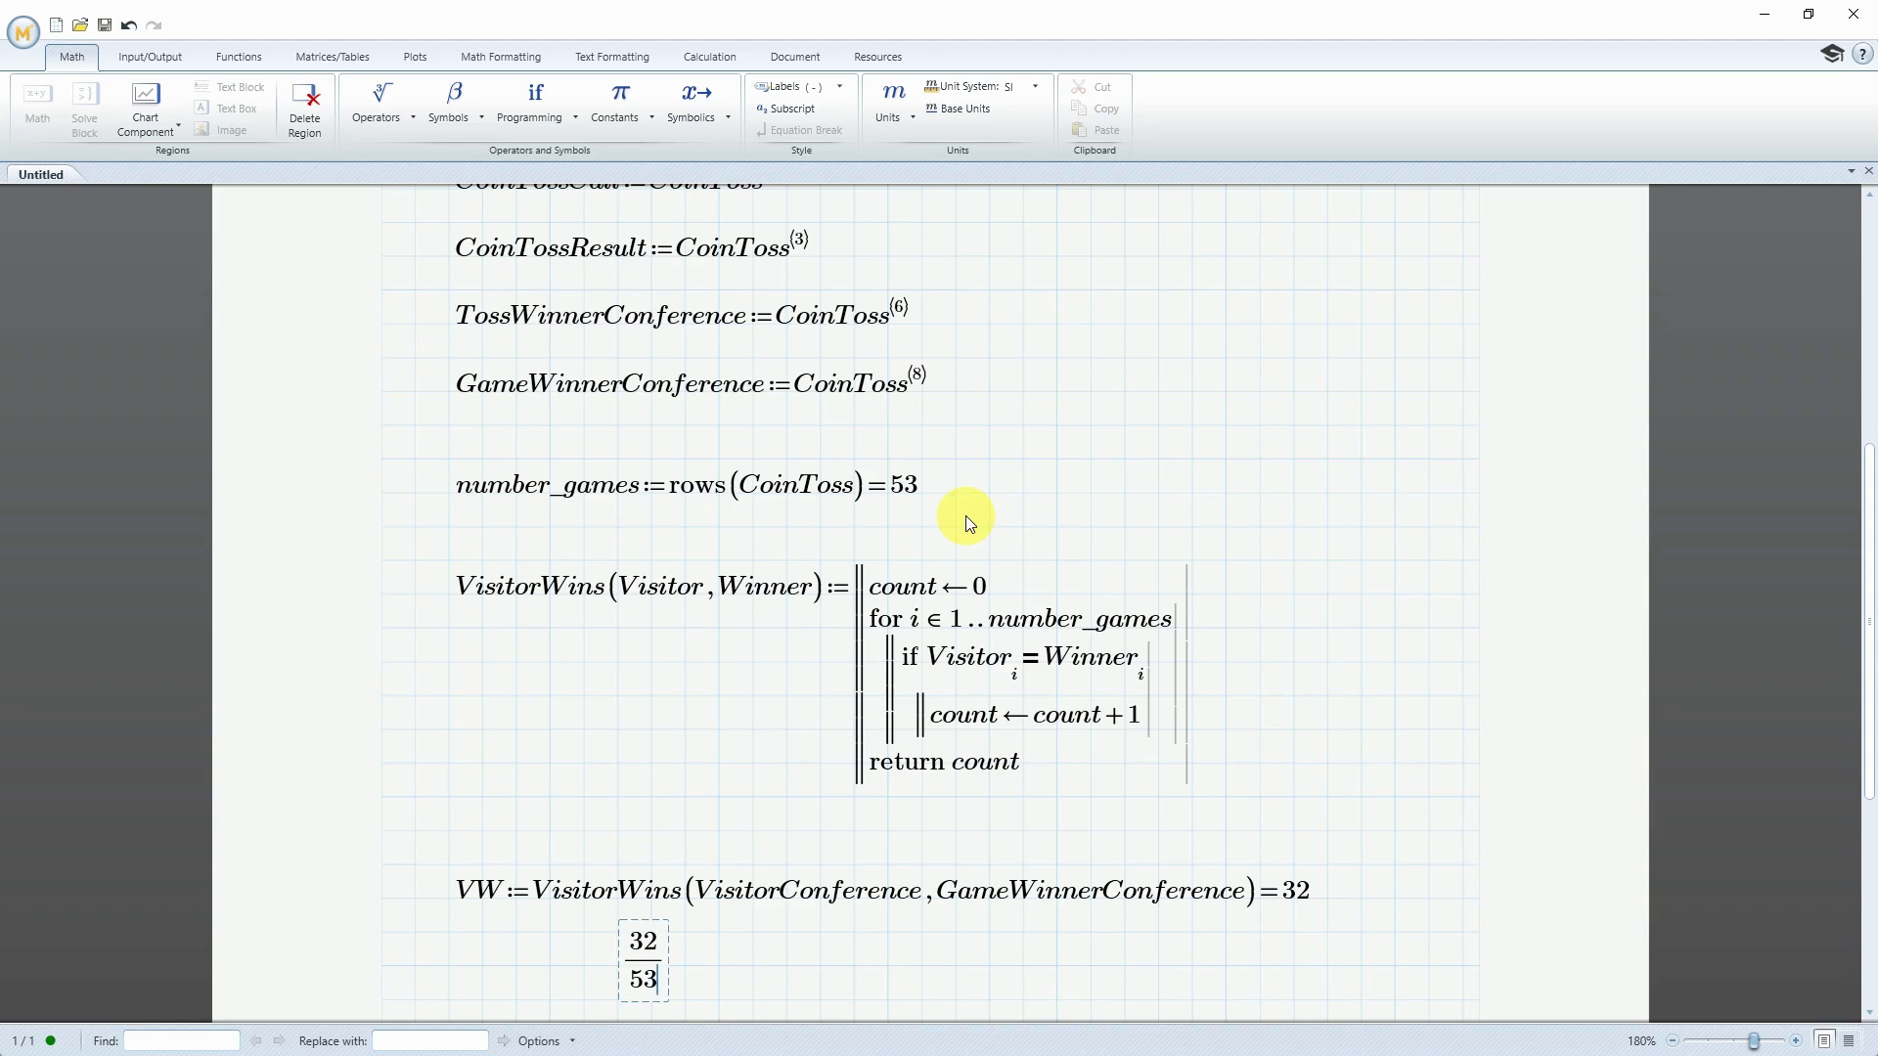
text(=0.604)
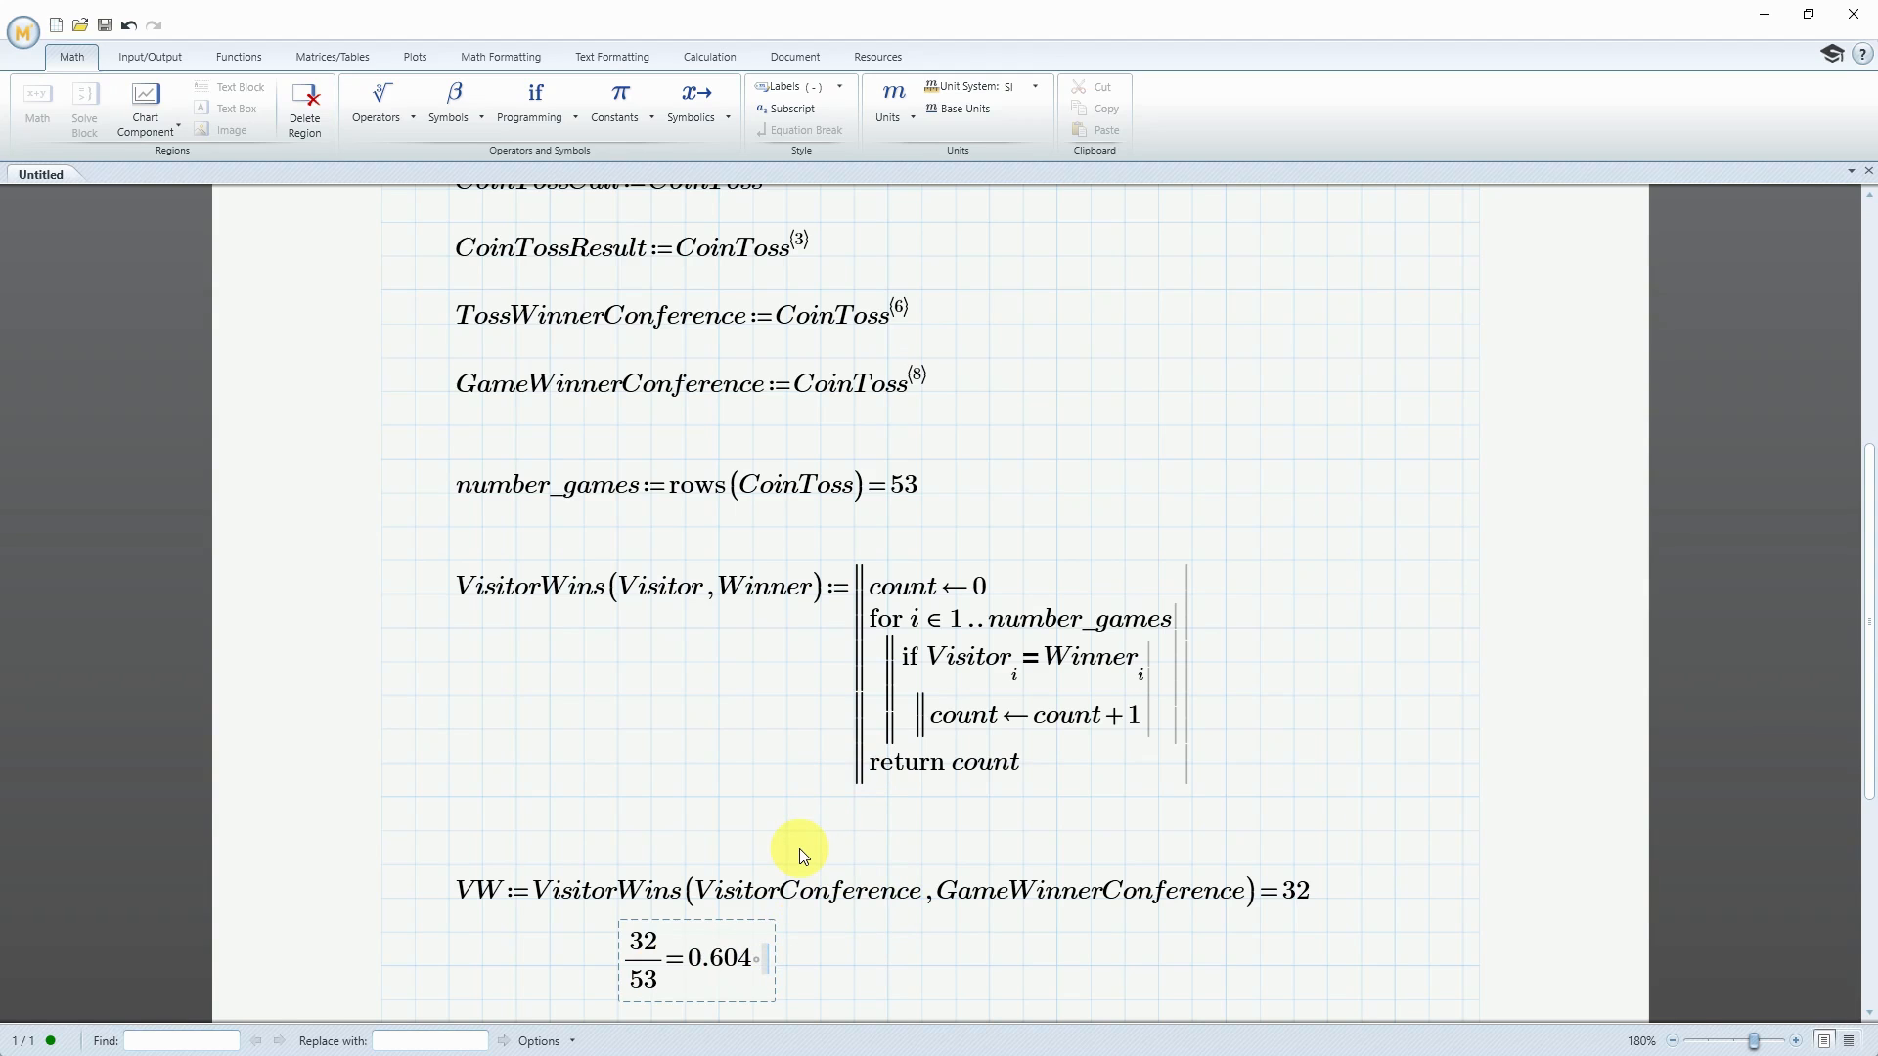
Below the 32/53 evaluation, define coin_flip_probability as 0.5 in a new math region
scroll(802, 857, down, 5)
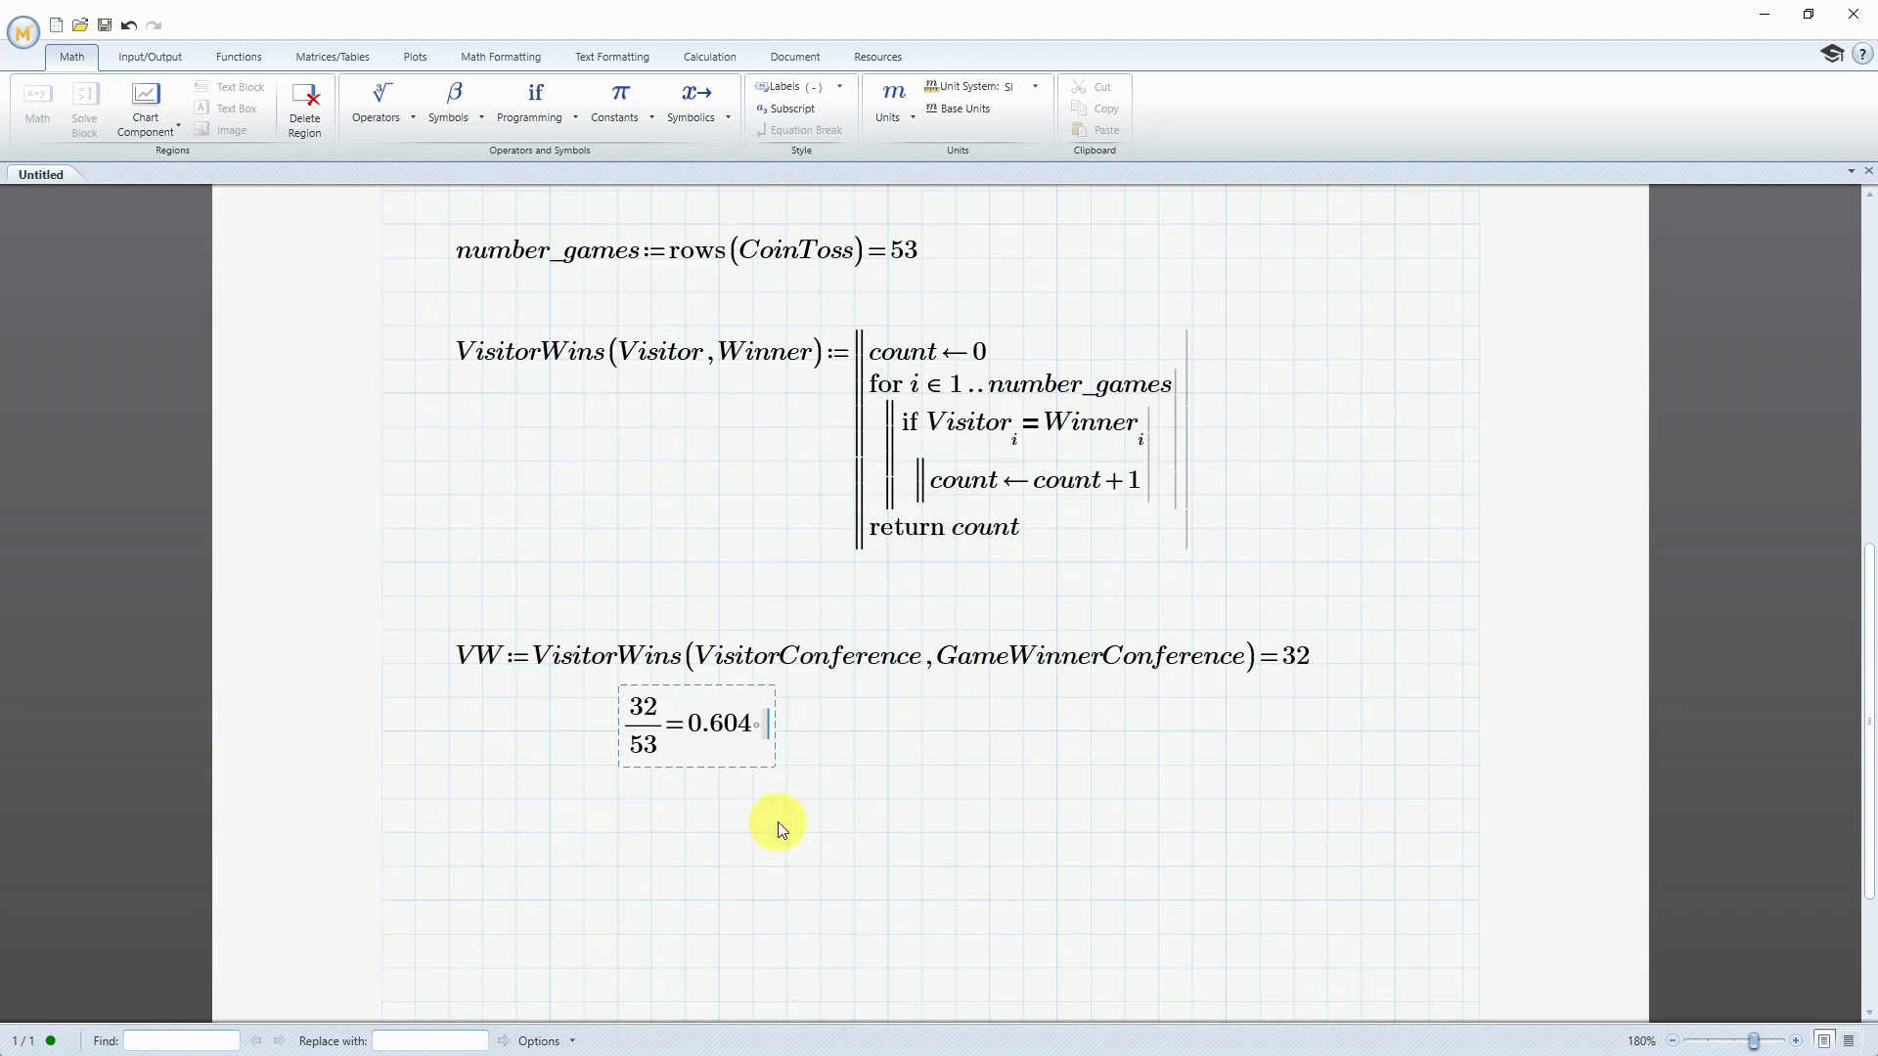
click(484, 833)
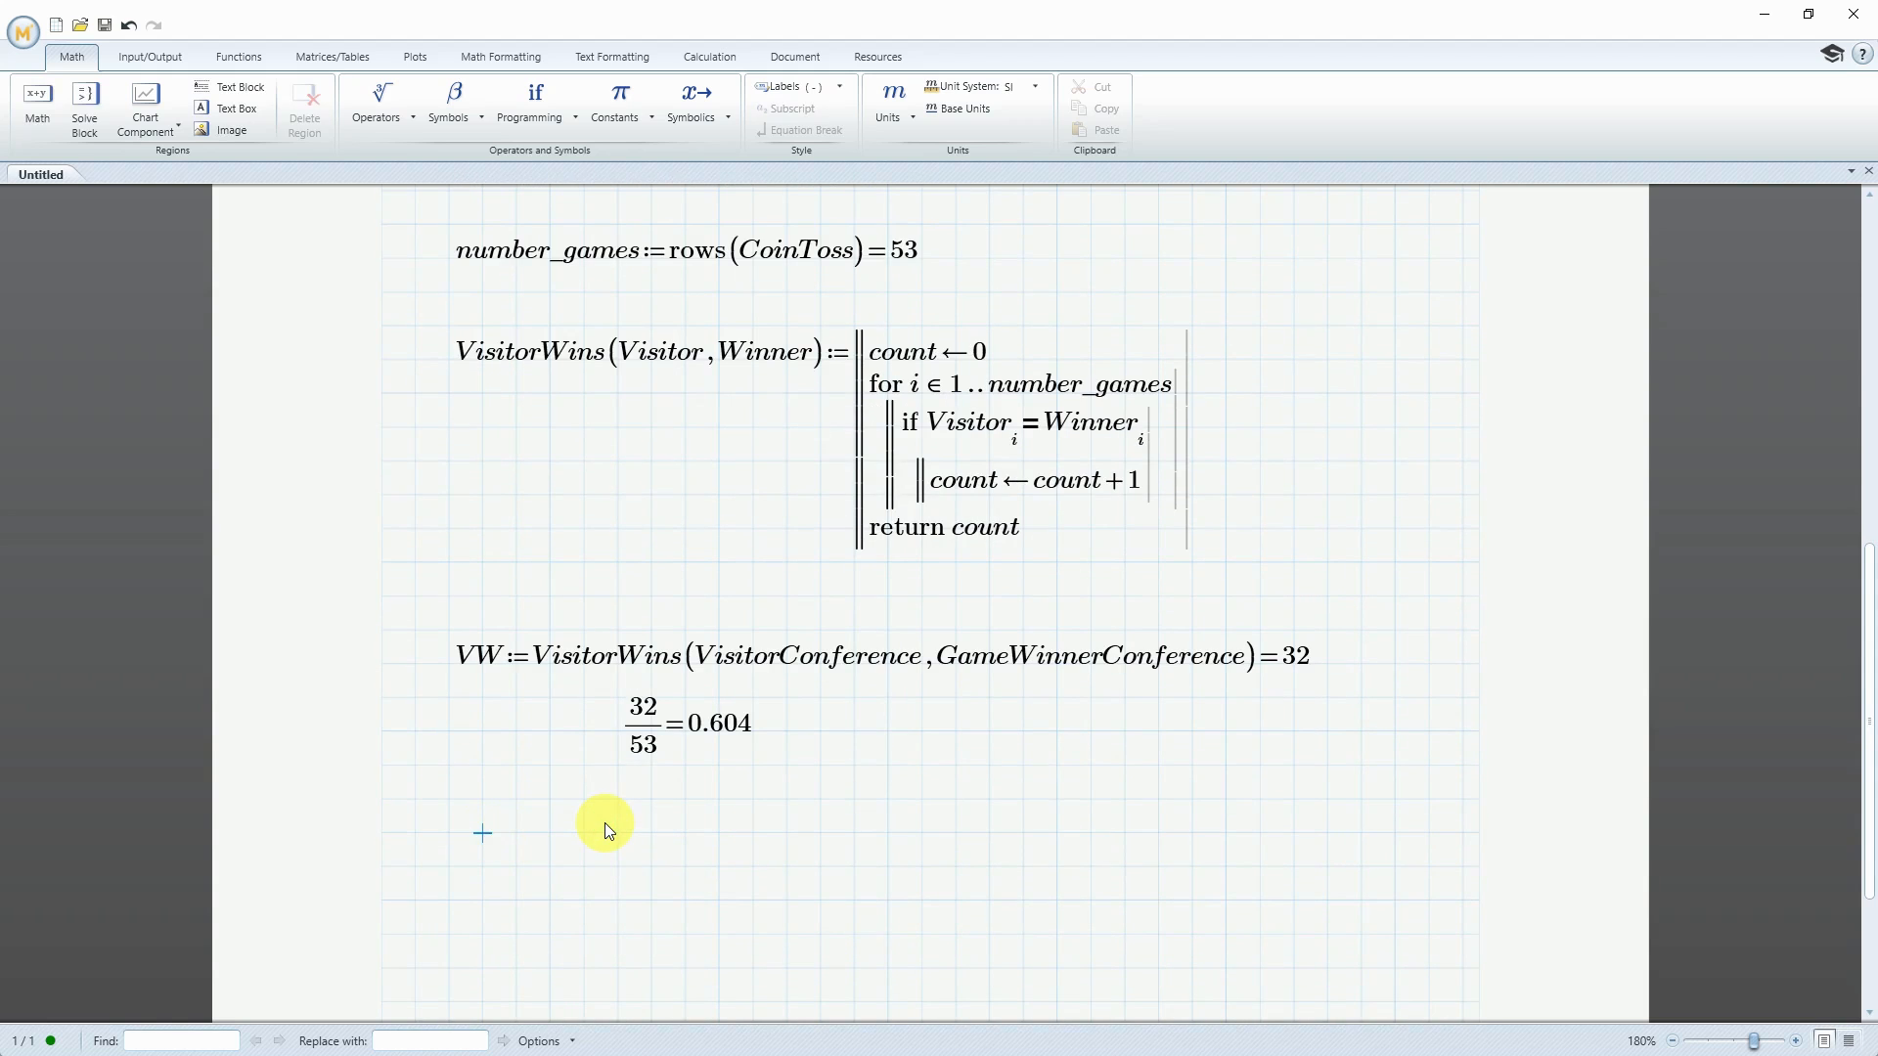
text(coin_flip_probability:=)
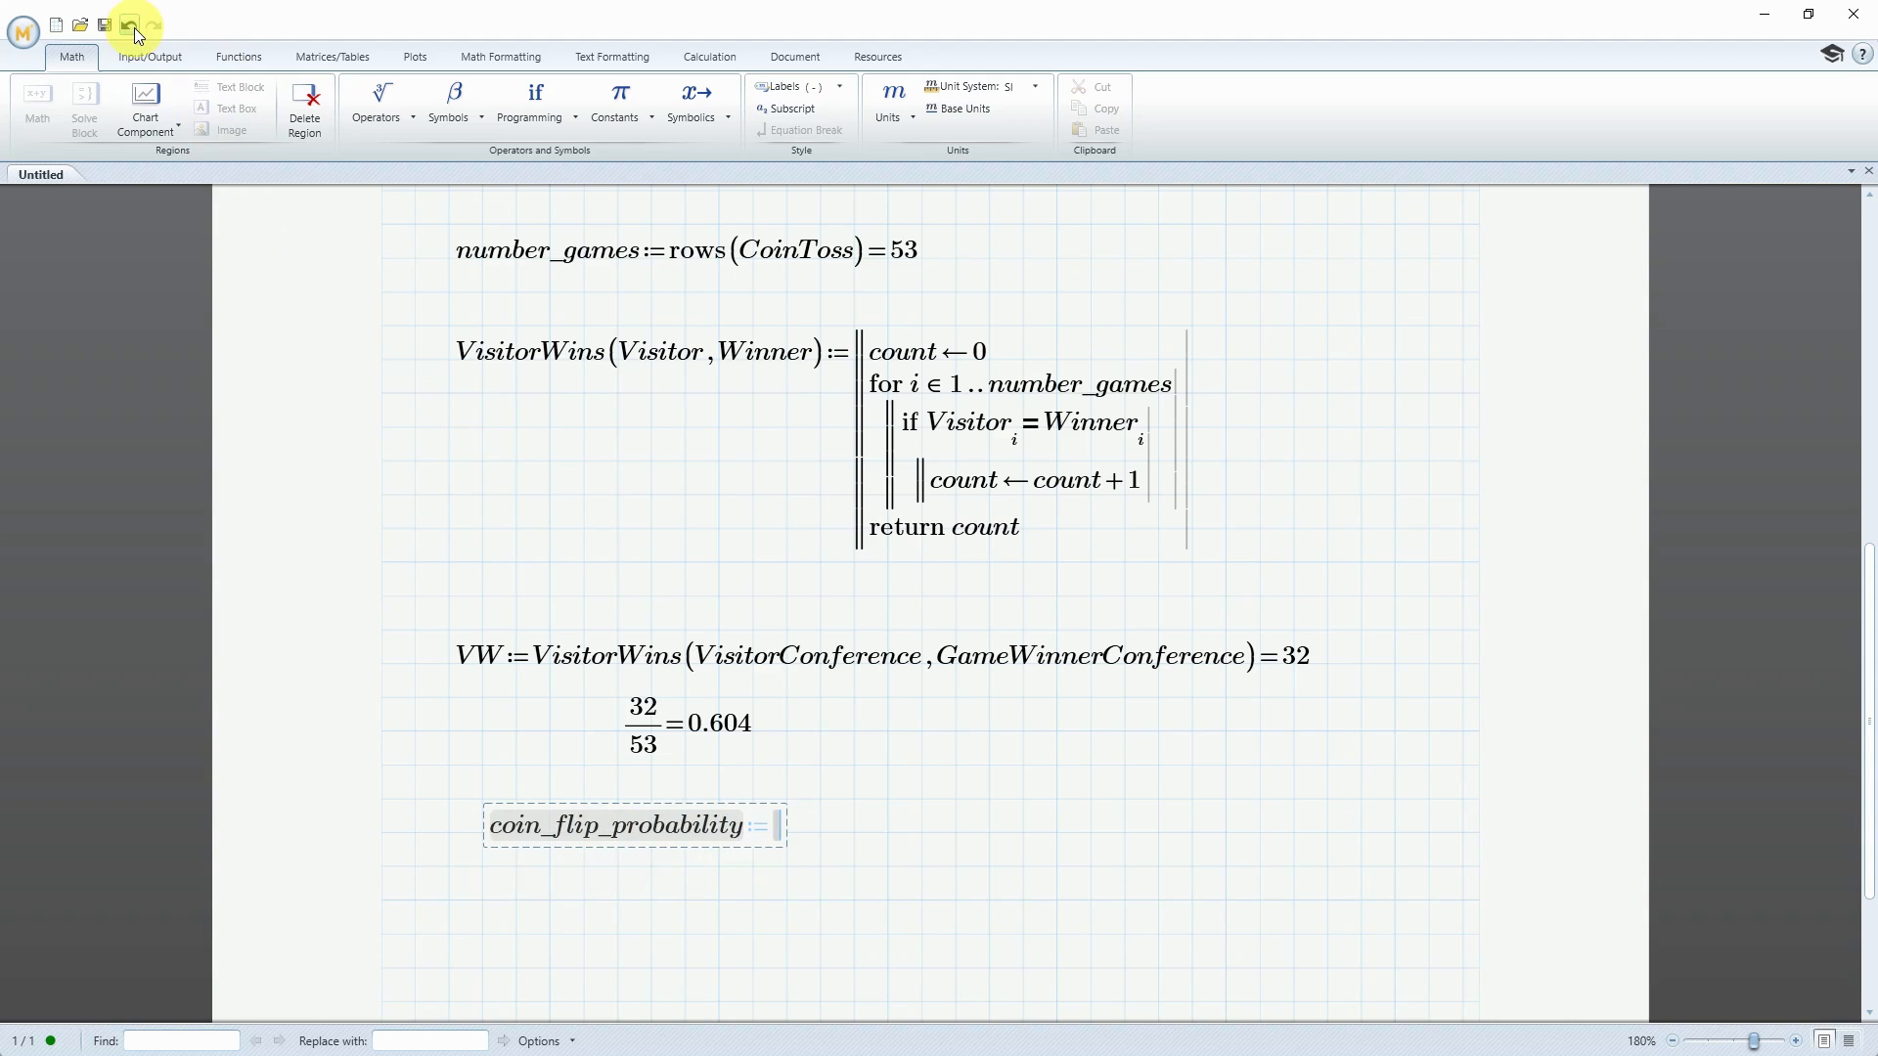
text(0.5)
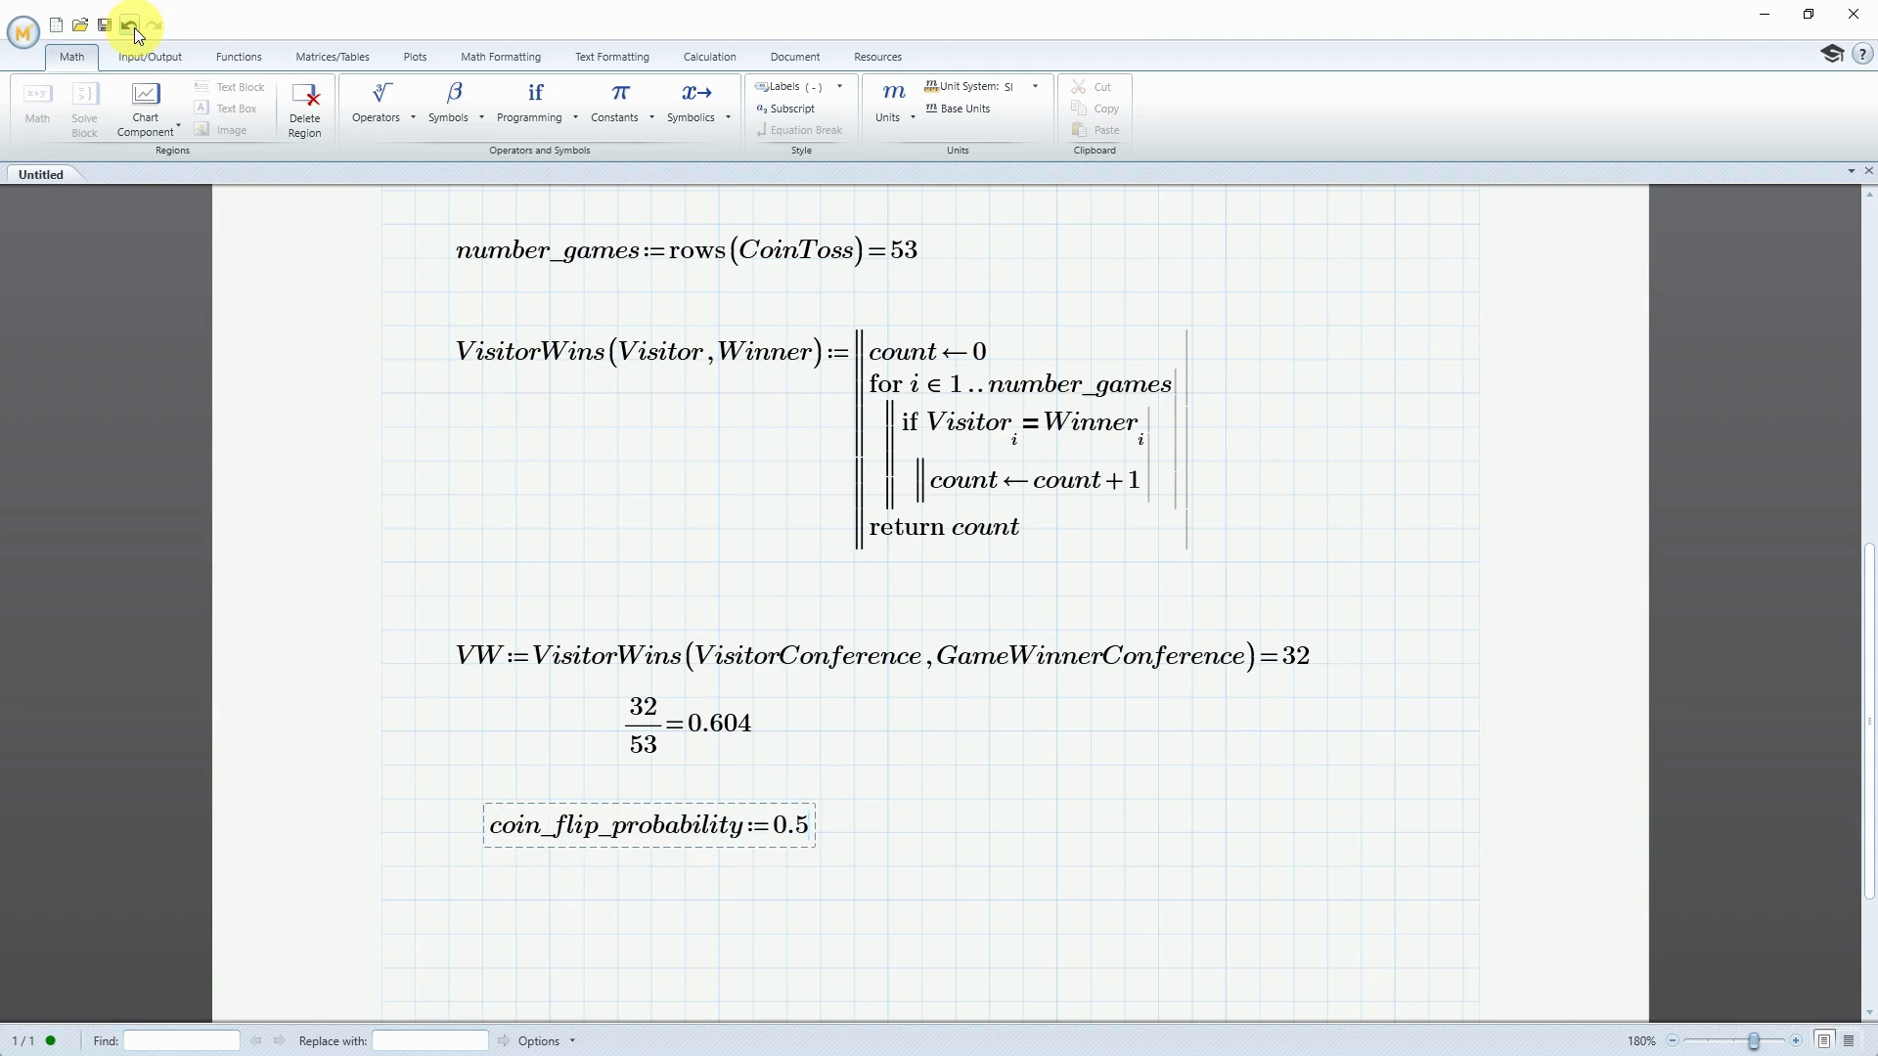
key(Return)
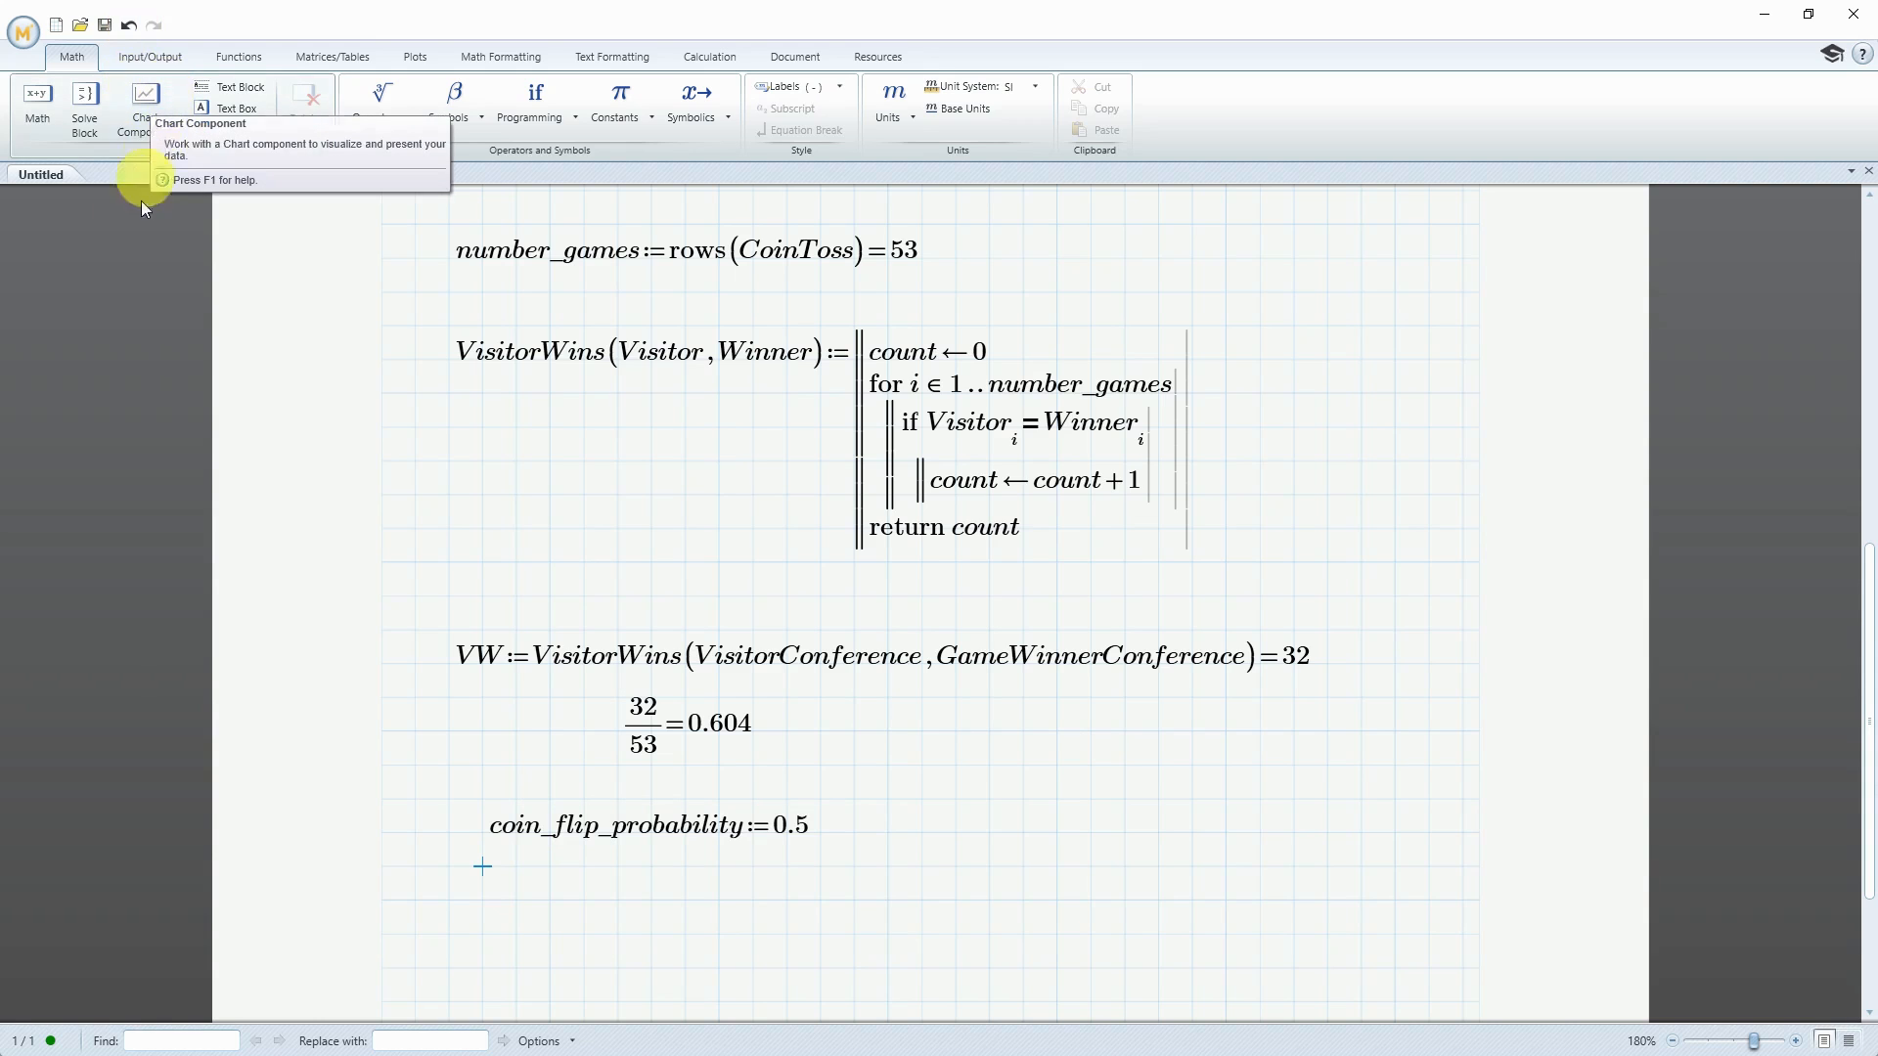
Below coin_flip_probability, define mean_value as number_games times coin_flip_probability and evaluate it in the same region
click(482, 901)
text(mean_value:=)
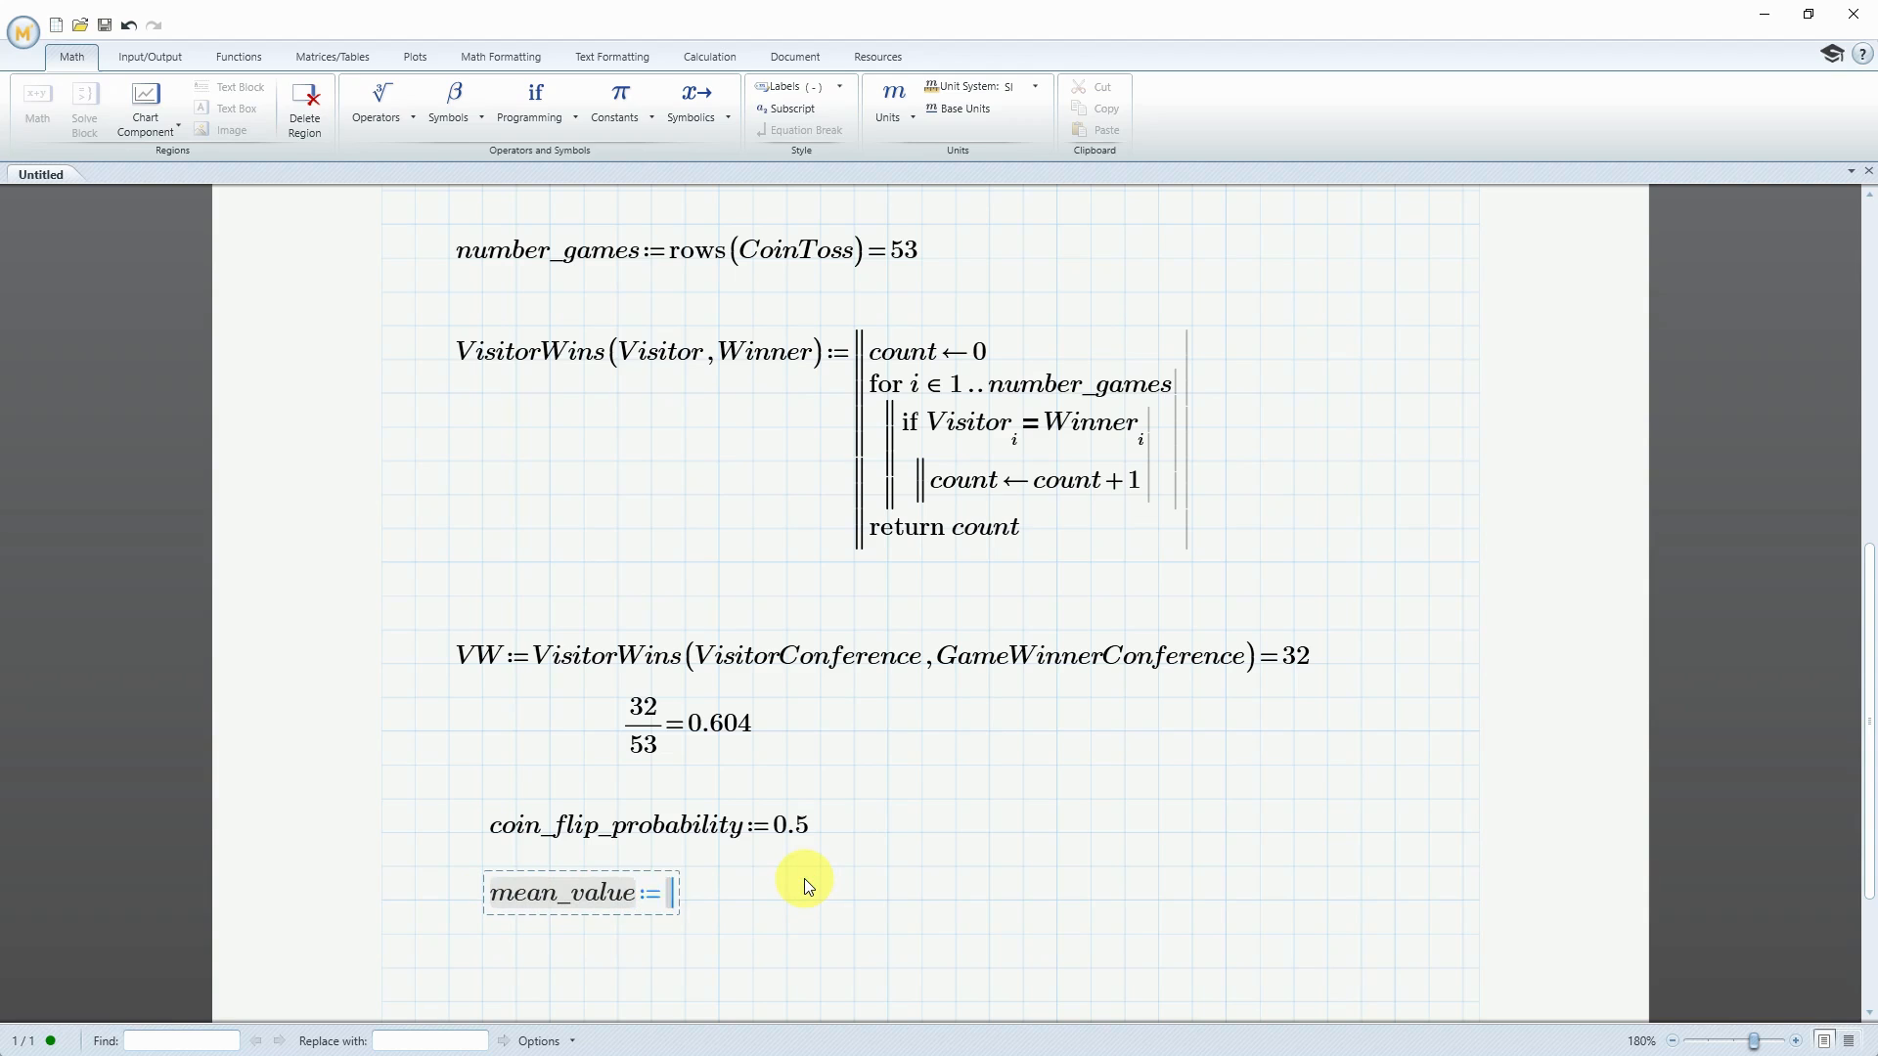
text(number)
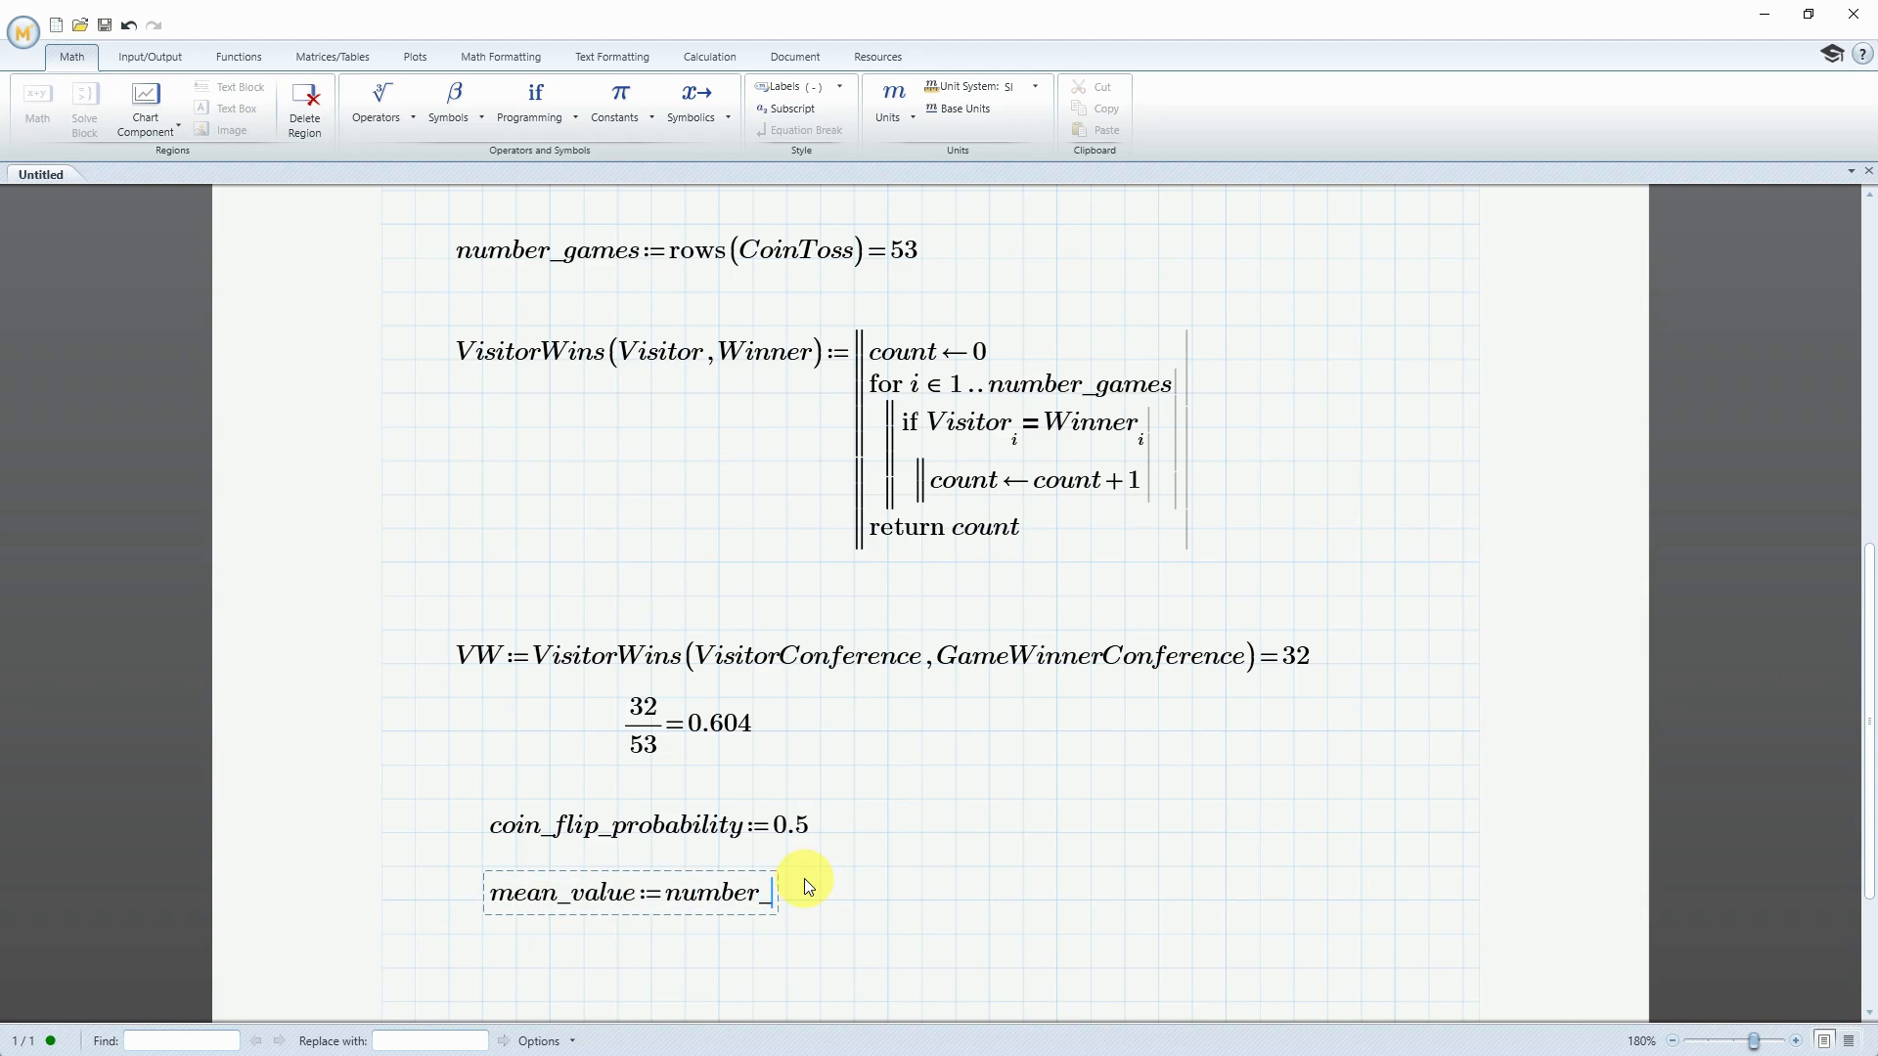
text(_games*coin_g)
key(BackSpace)
text(flip_probab)
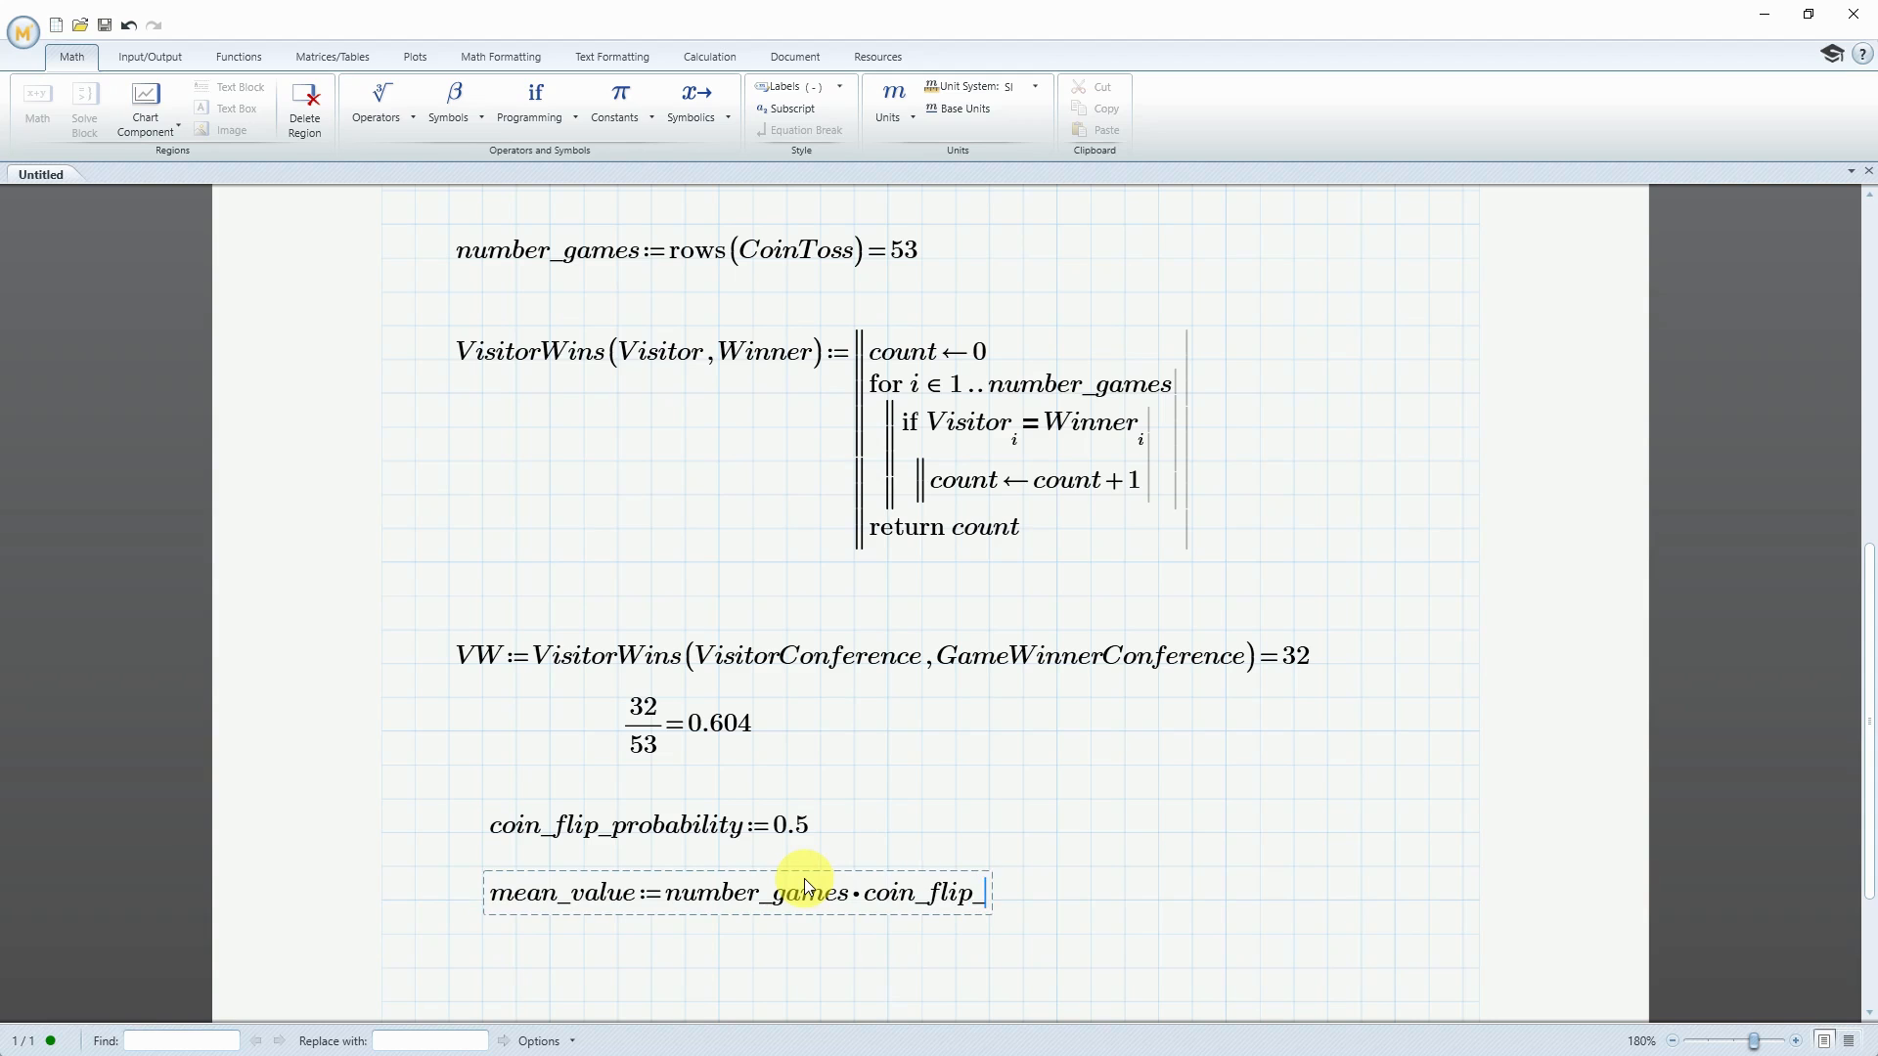
text(ility=26.5)
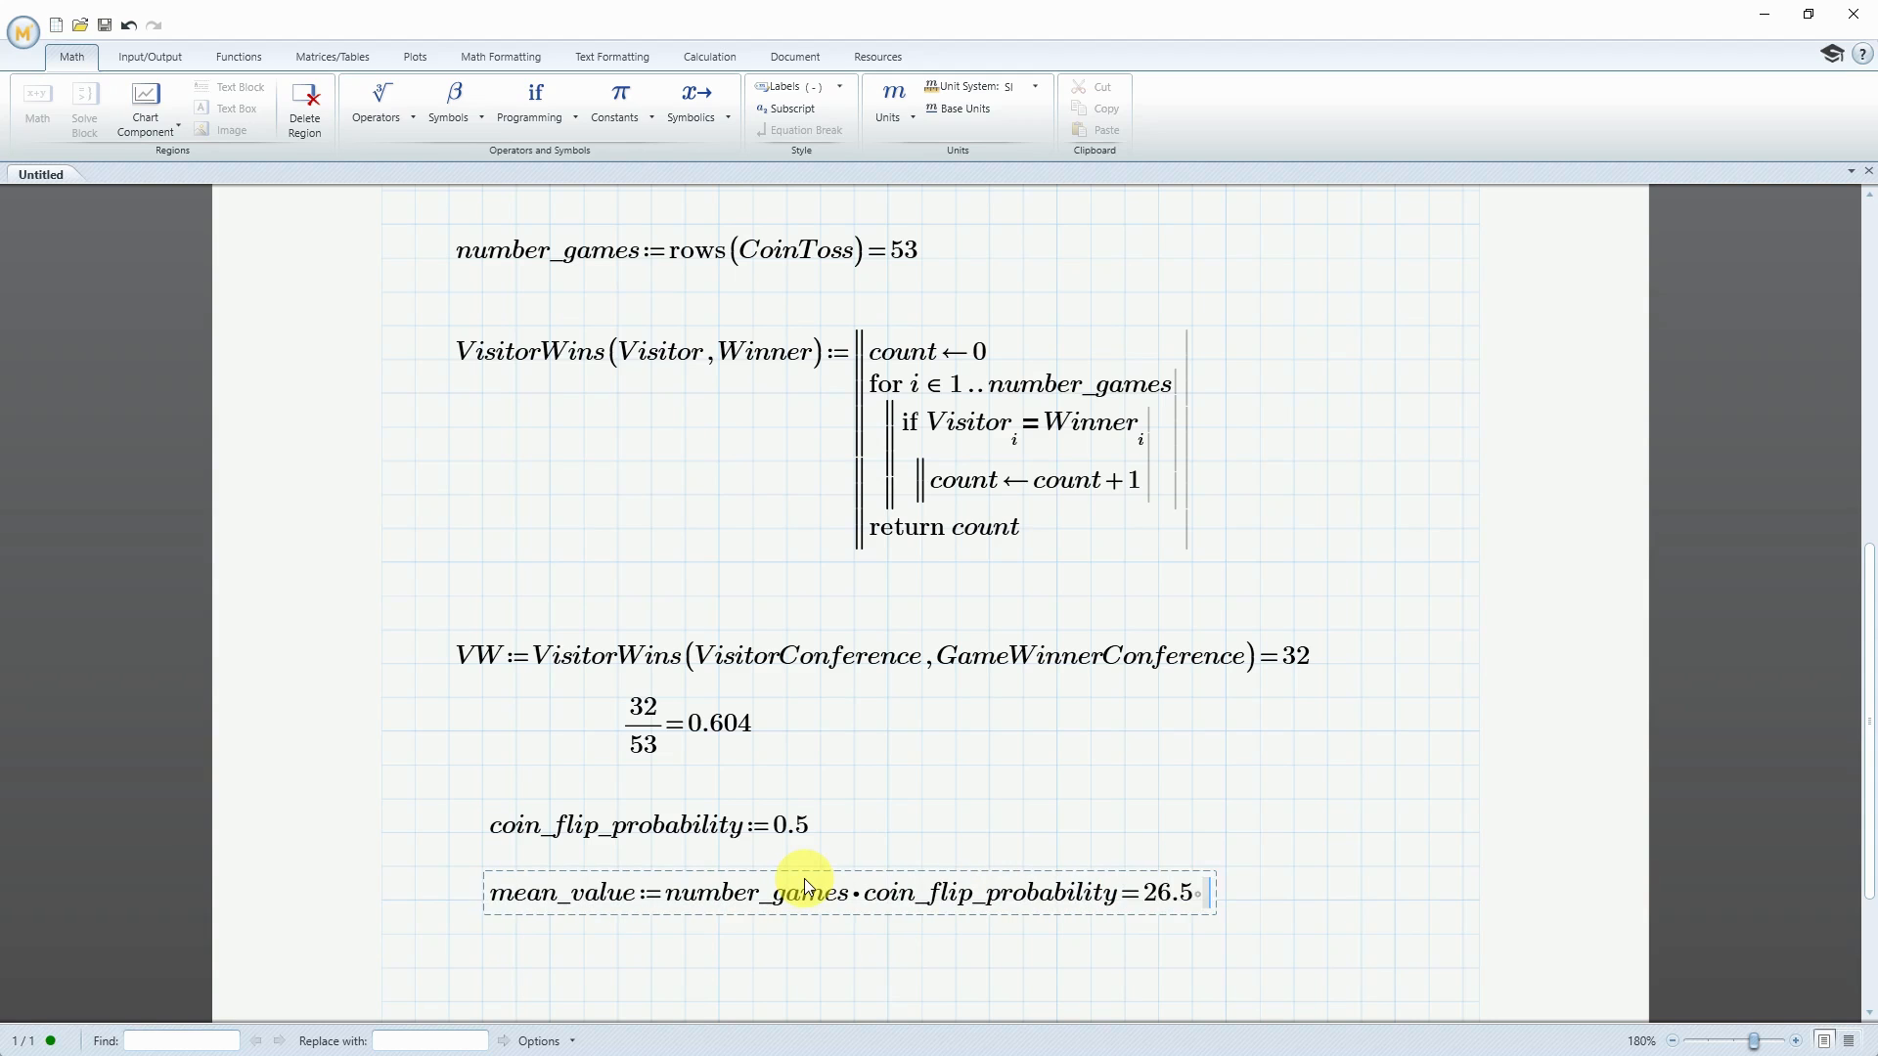
Below mean_value, start a definition of std_dev with a square root operator on its right-hand side
click(483, 969)
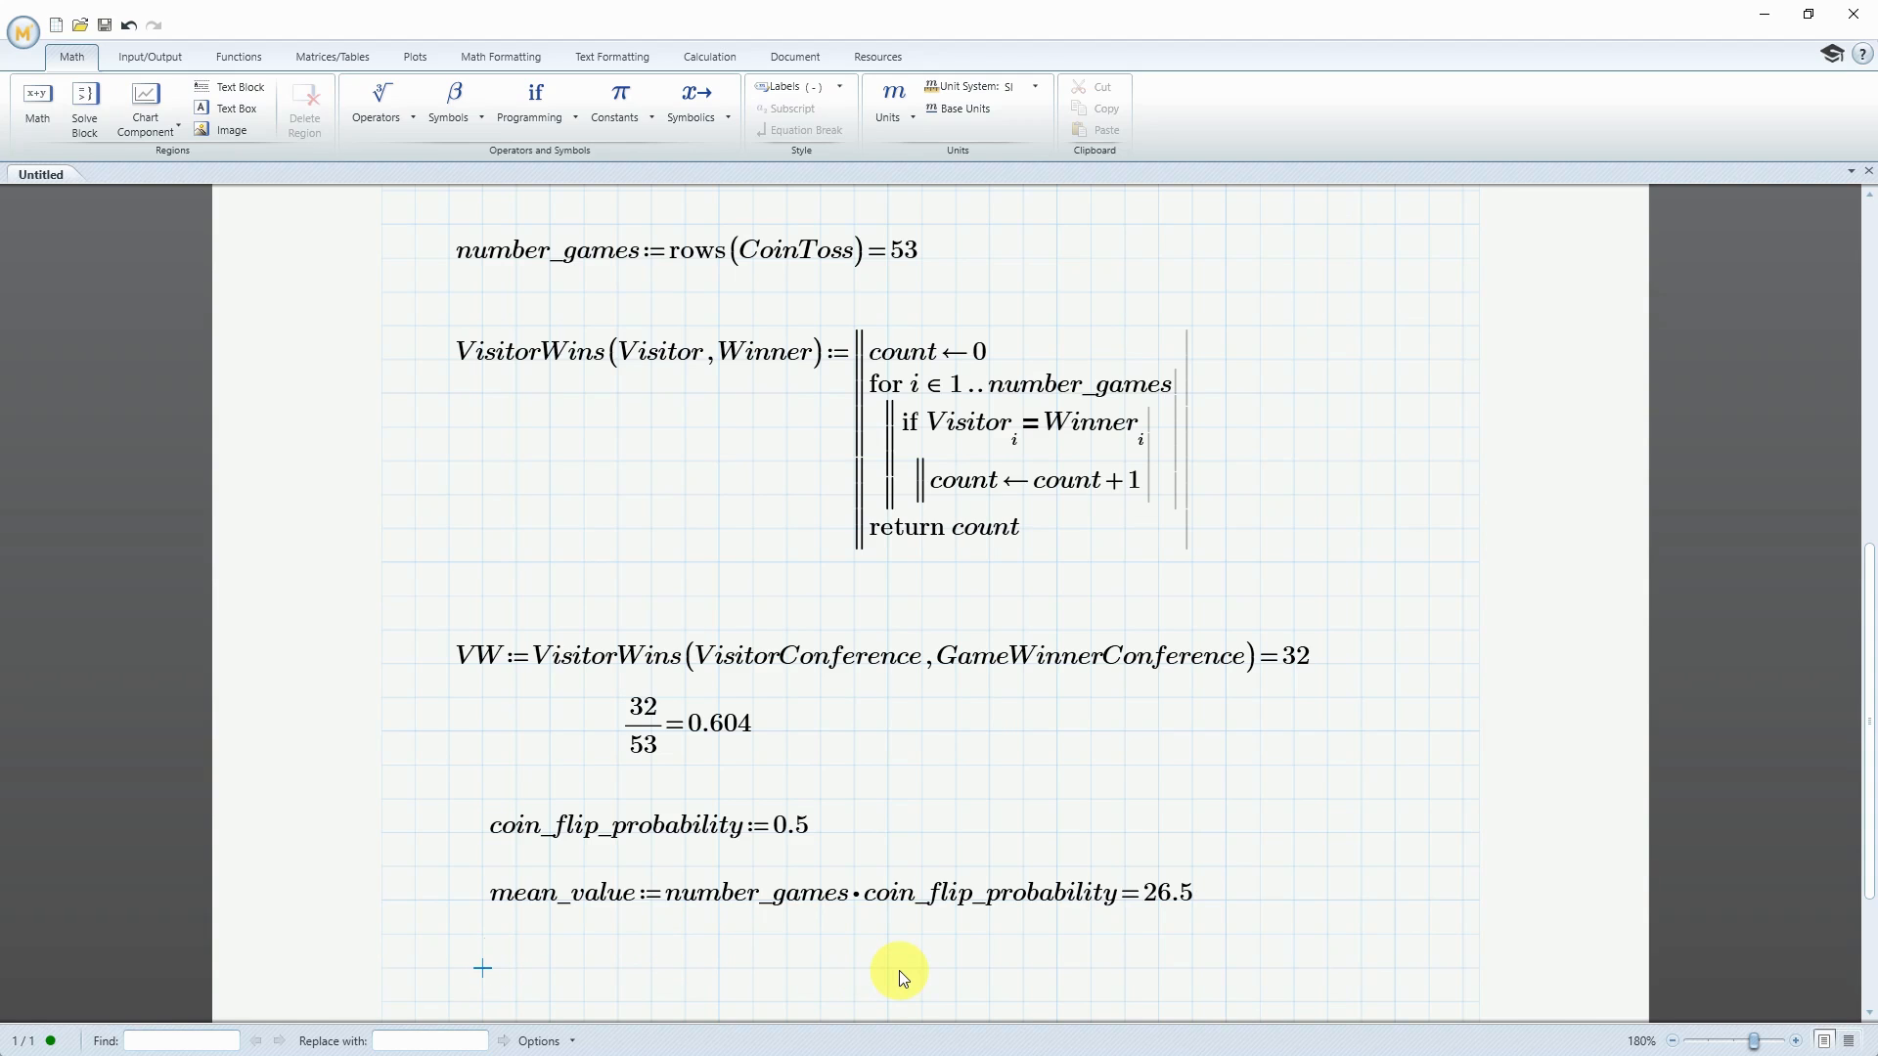
text(std_dev:=)
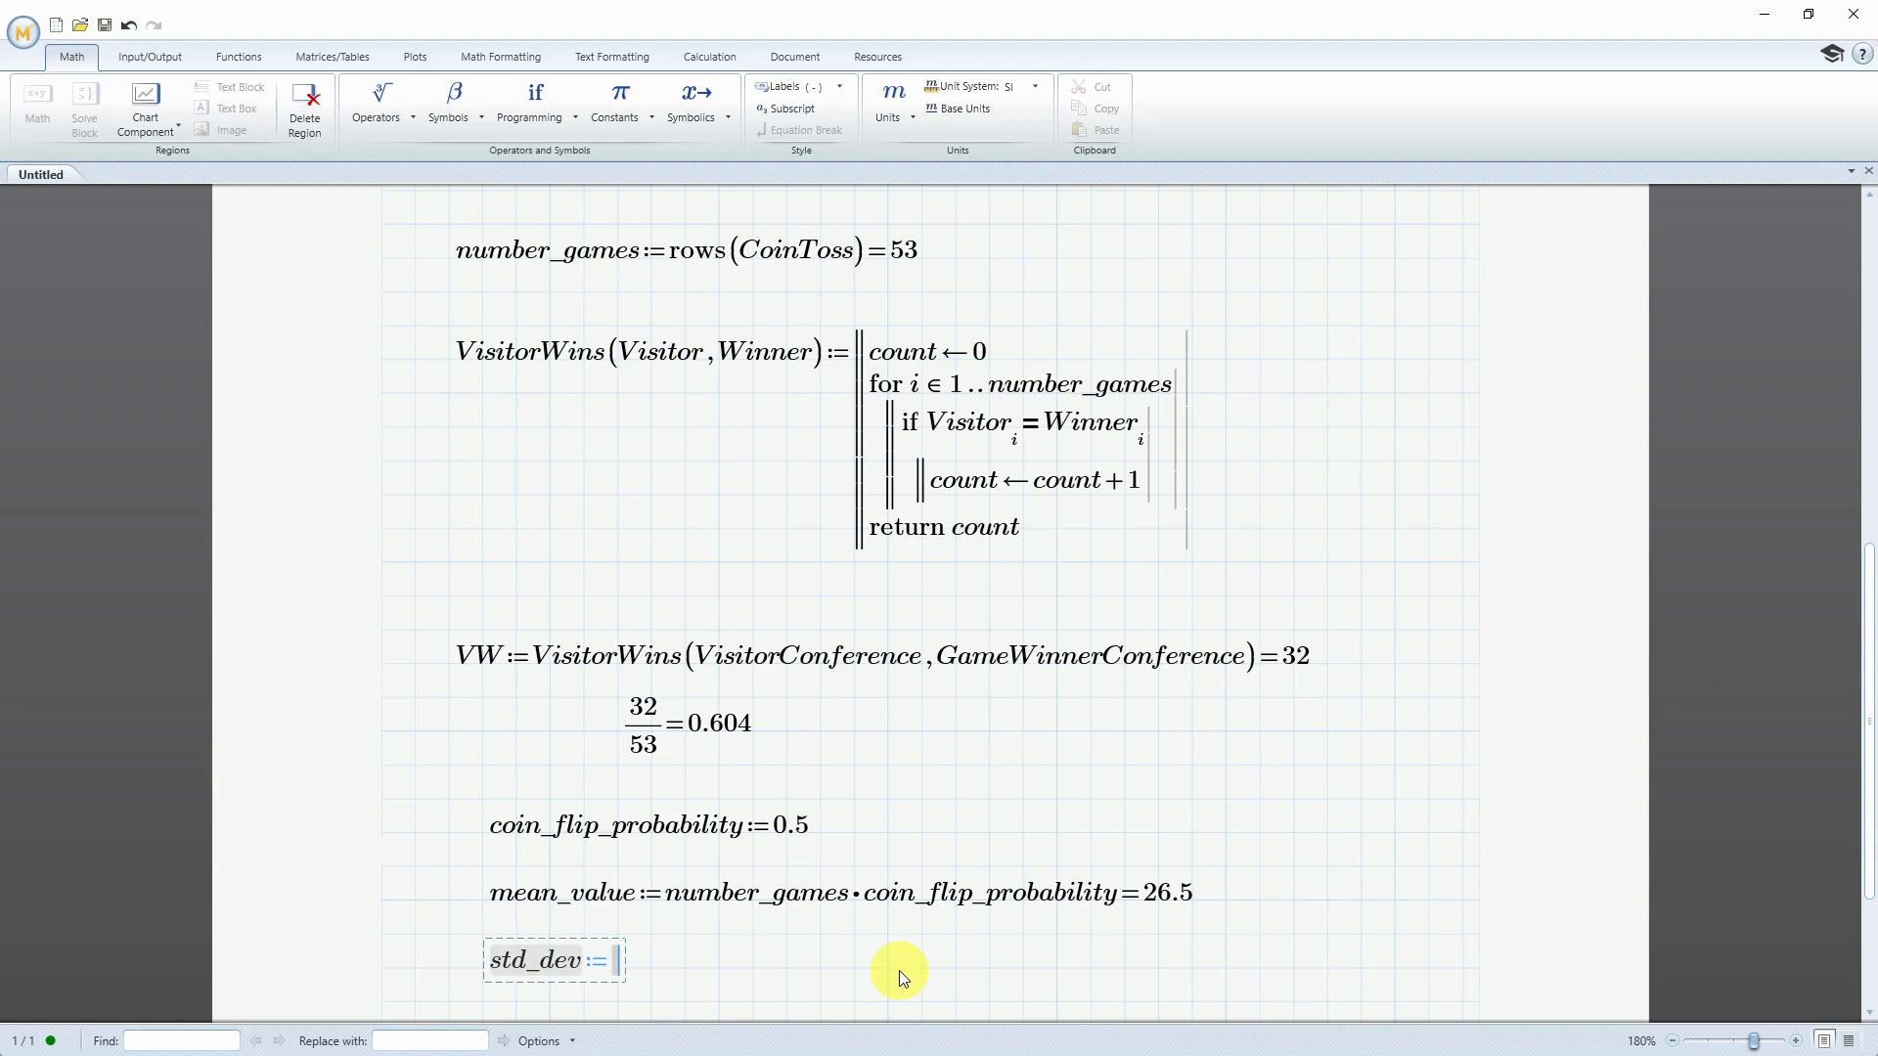
click(390, 113)
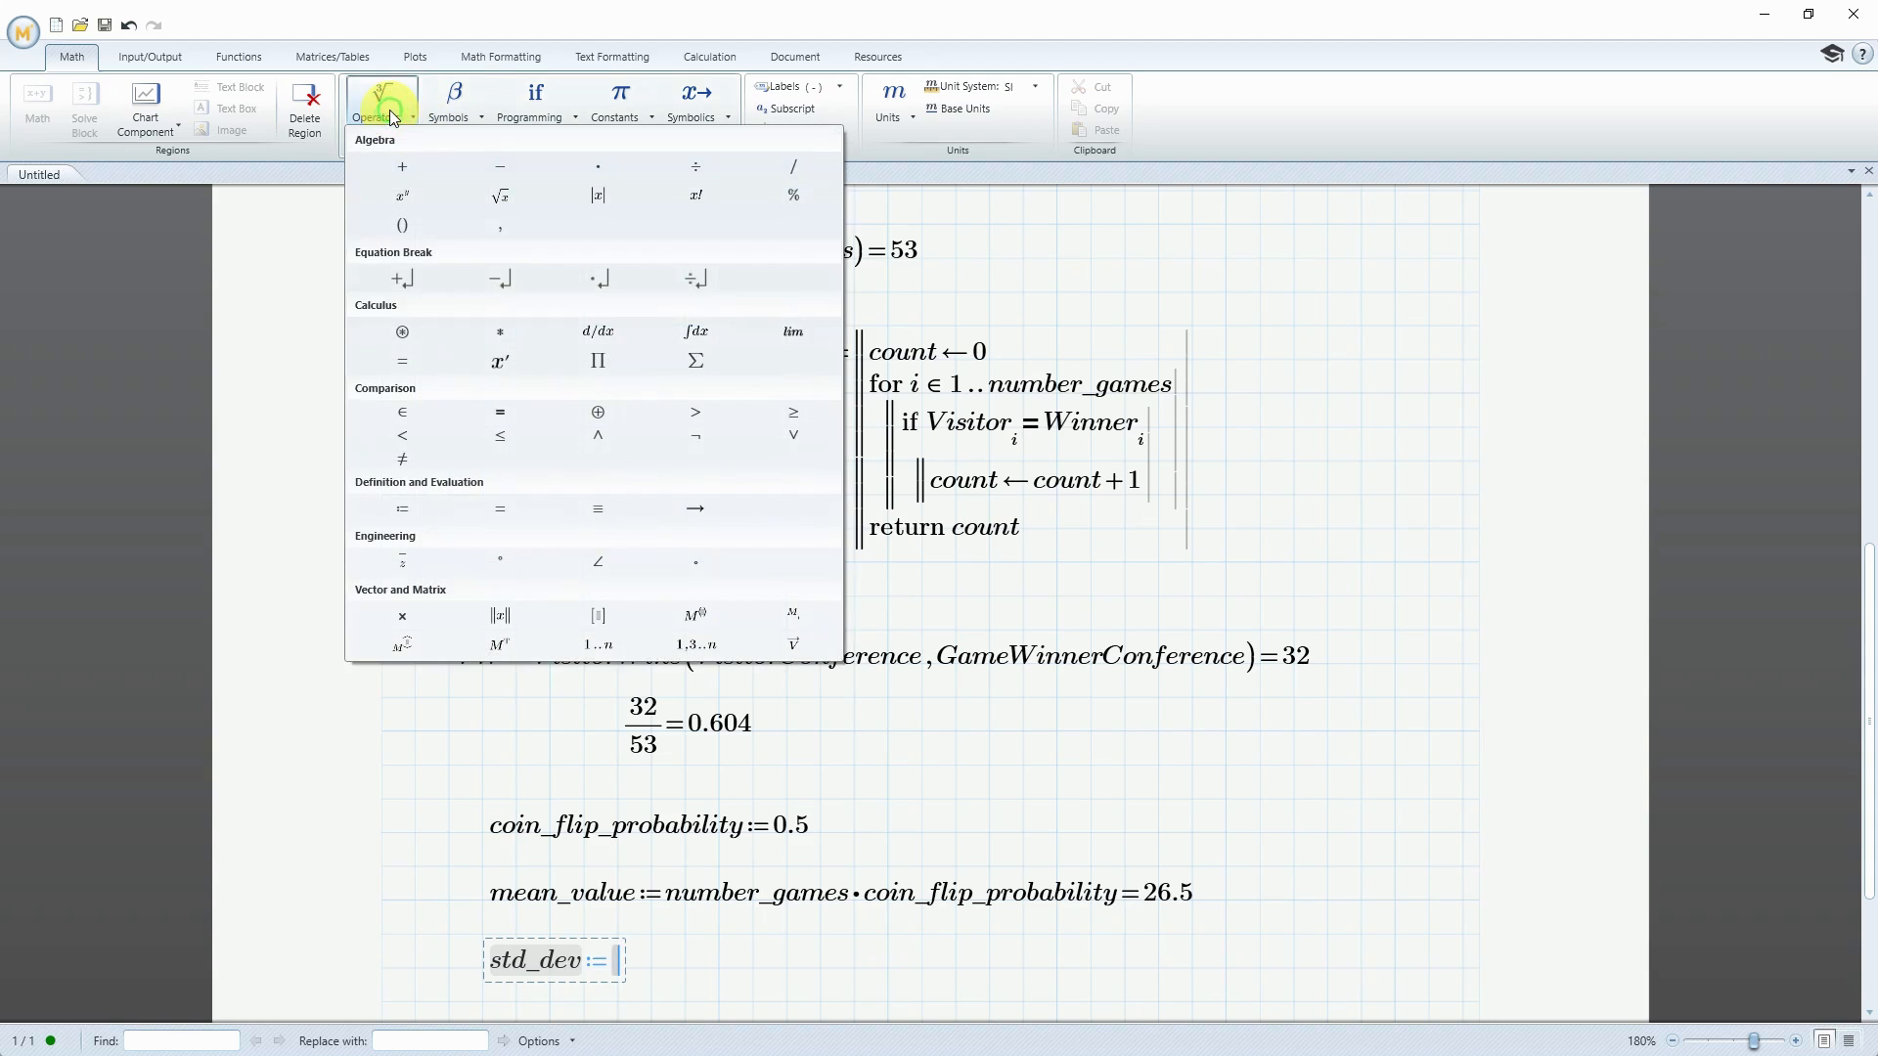
click(501, 194)
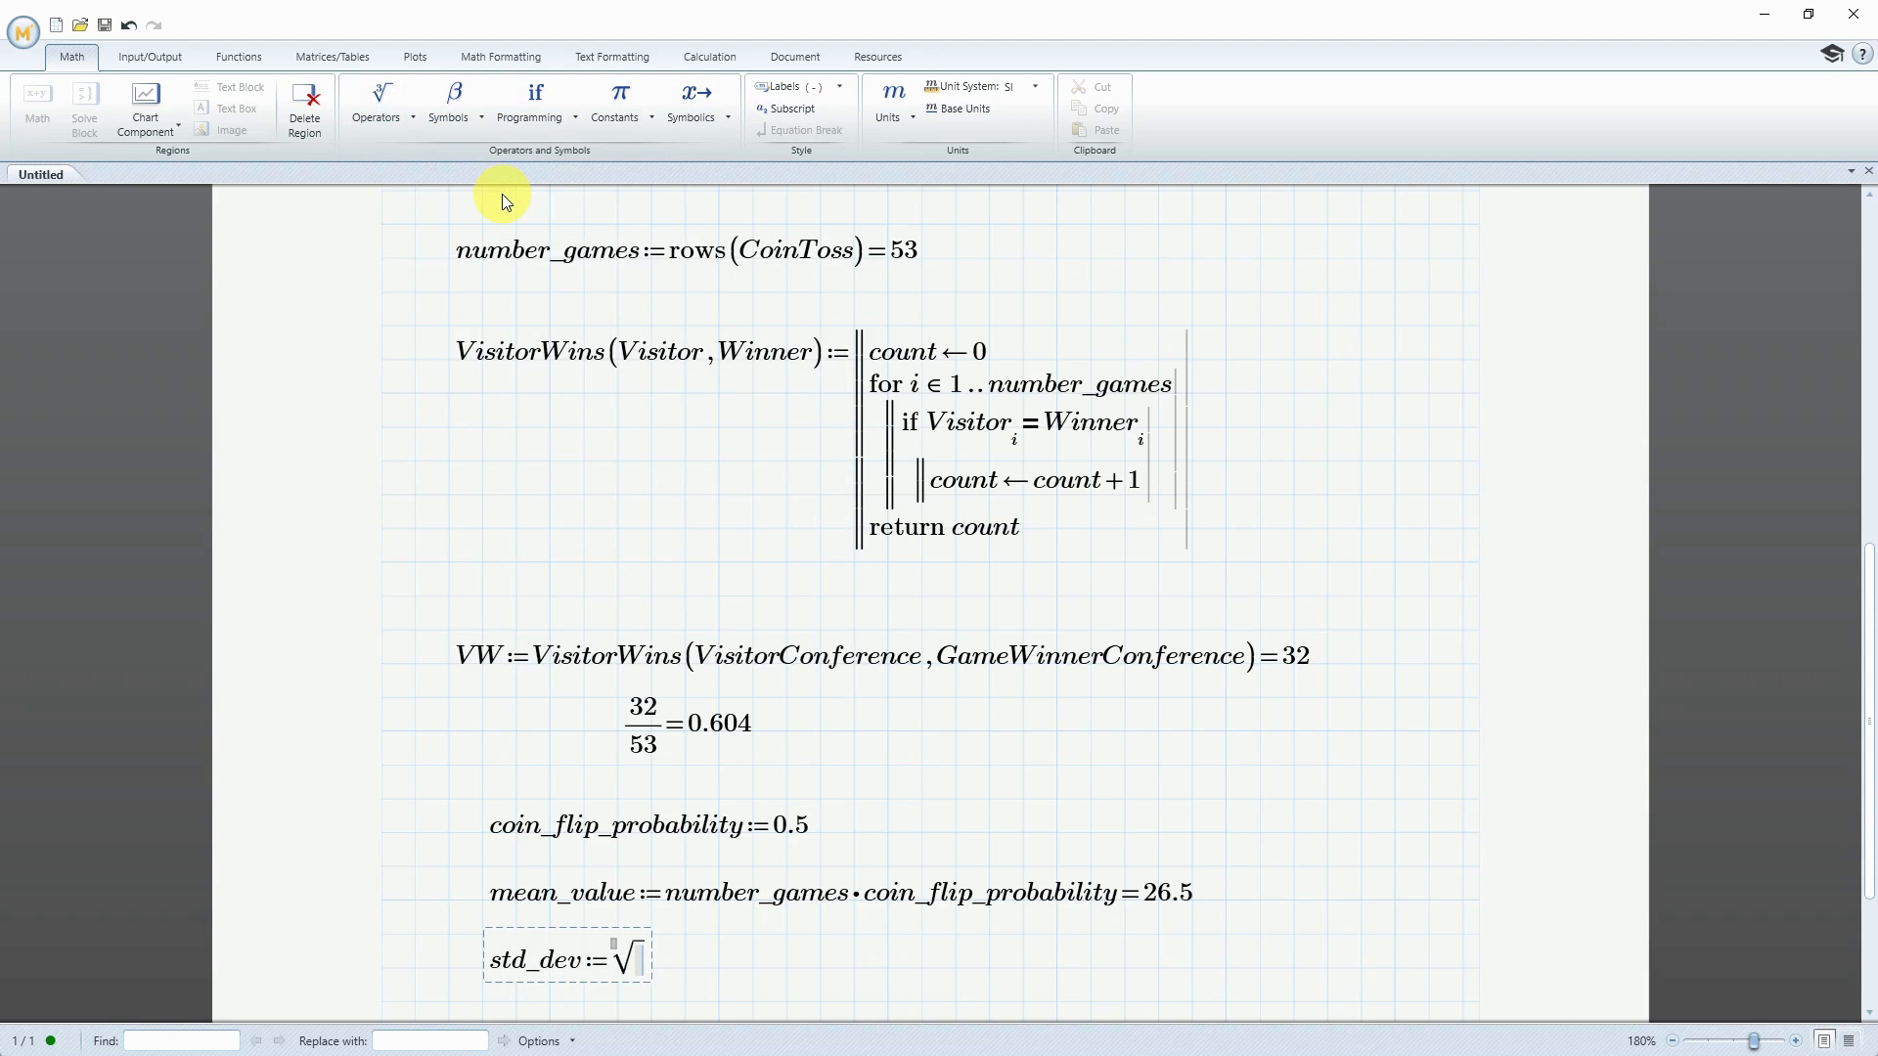
Fill the square root in std_dev with mean_value times (1 − coin_flip_probability) and evaluate the definition
text(mean_value)
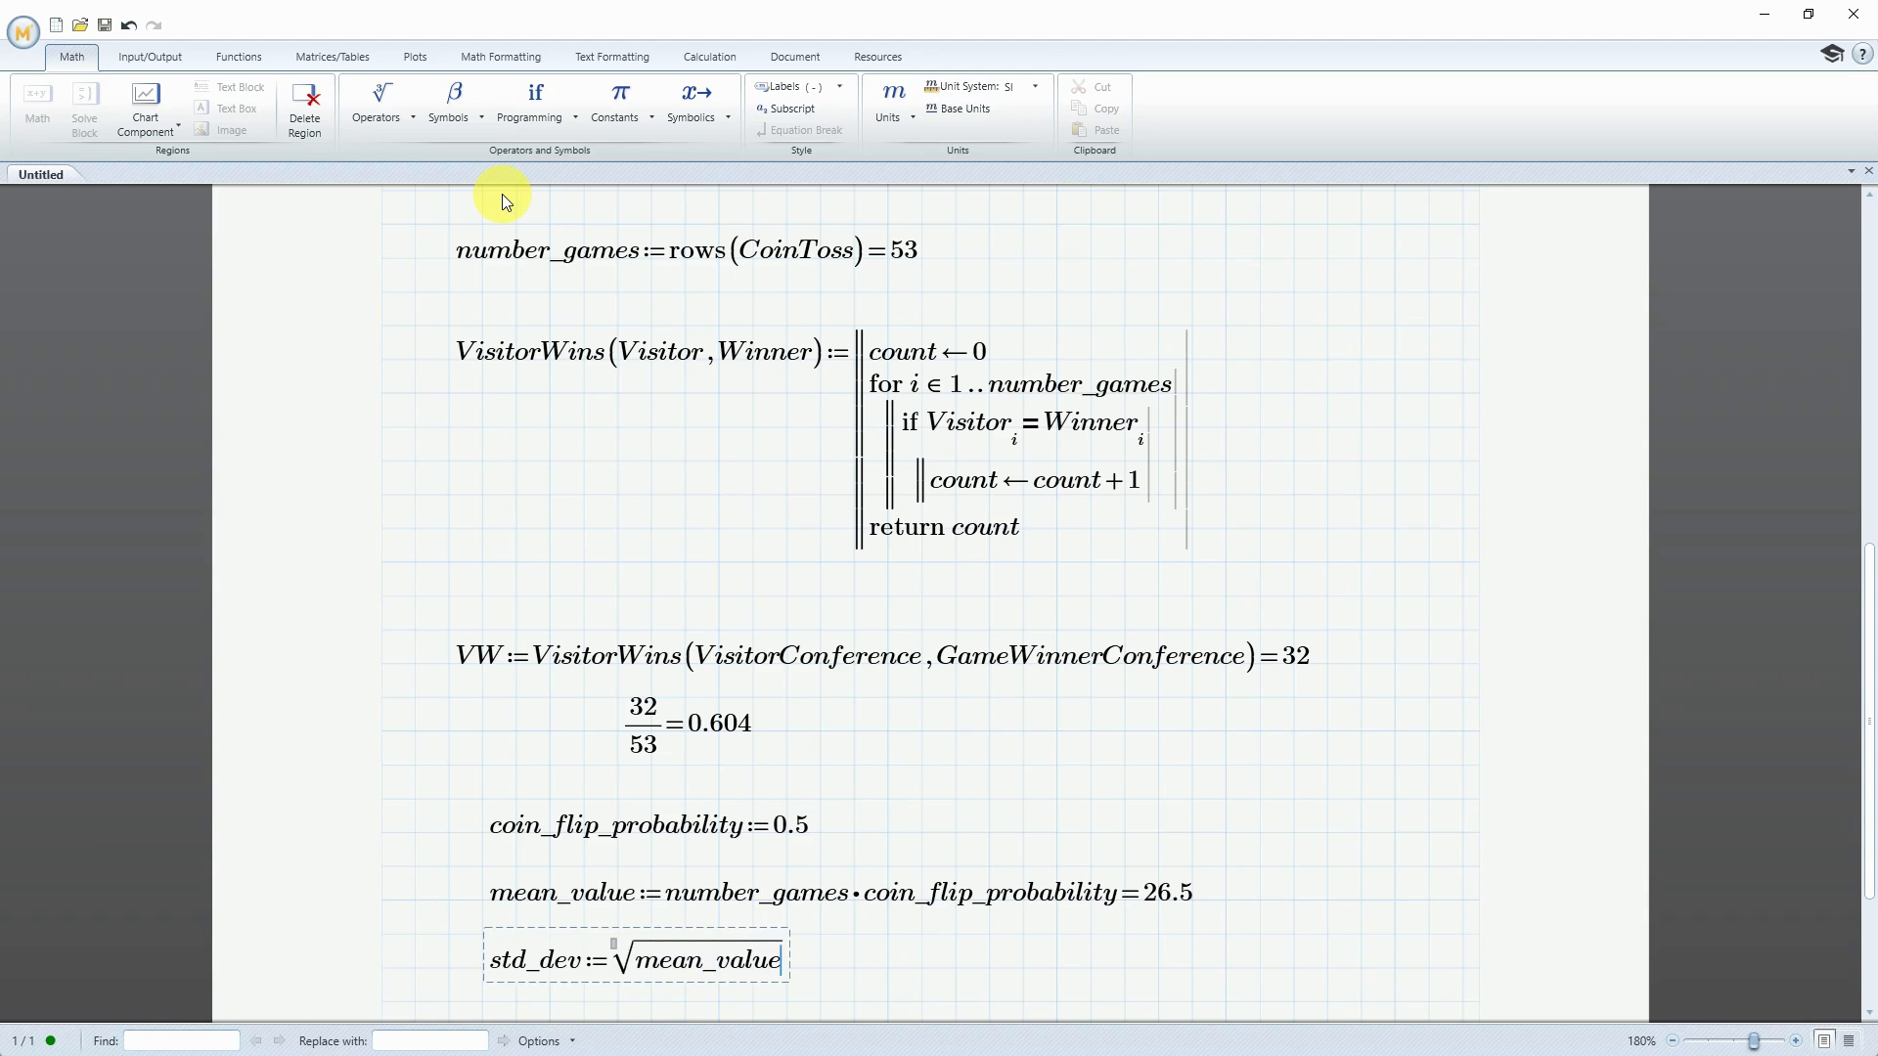
text(*)
text(()
text(1-)
text(coin)
text(_flip)
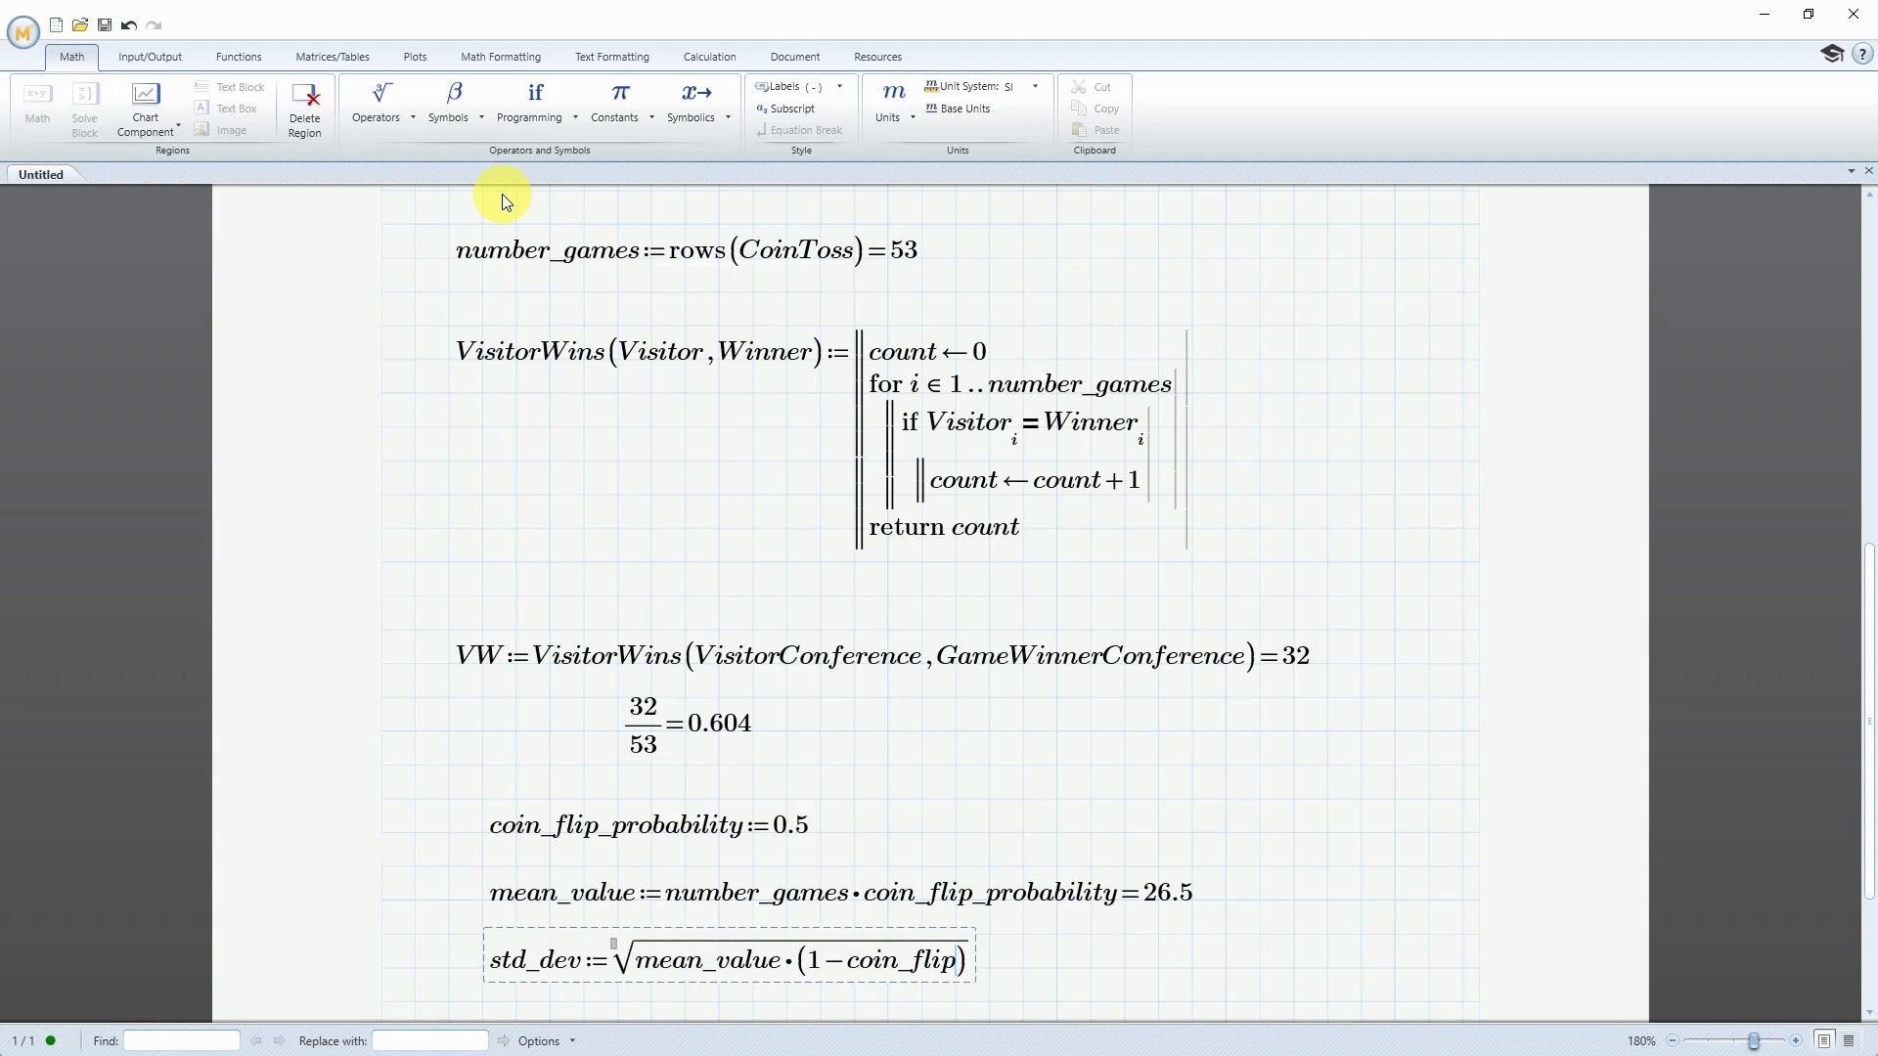
text(_probabi)
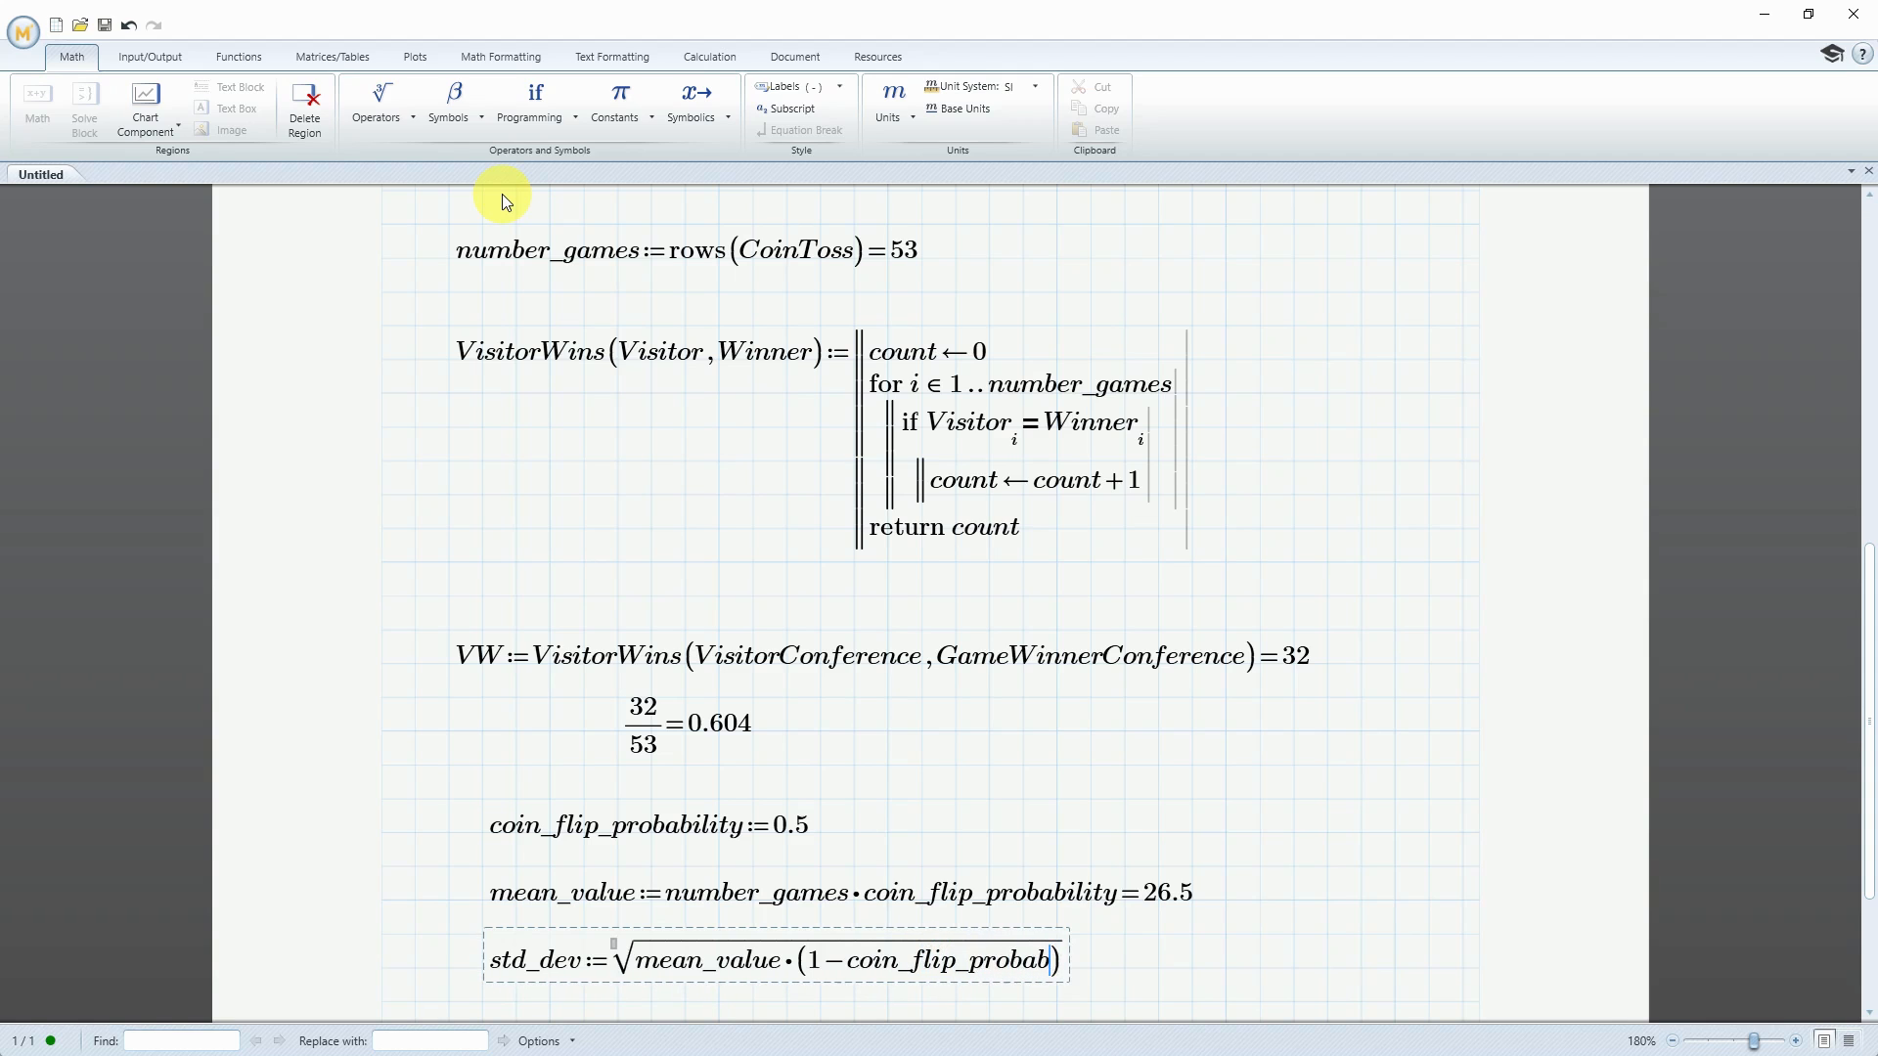
text(lity)
text(=3.64)
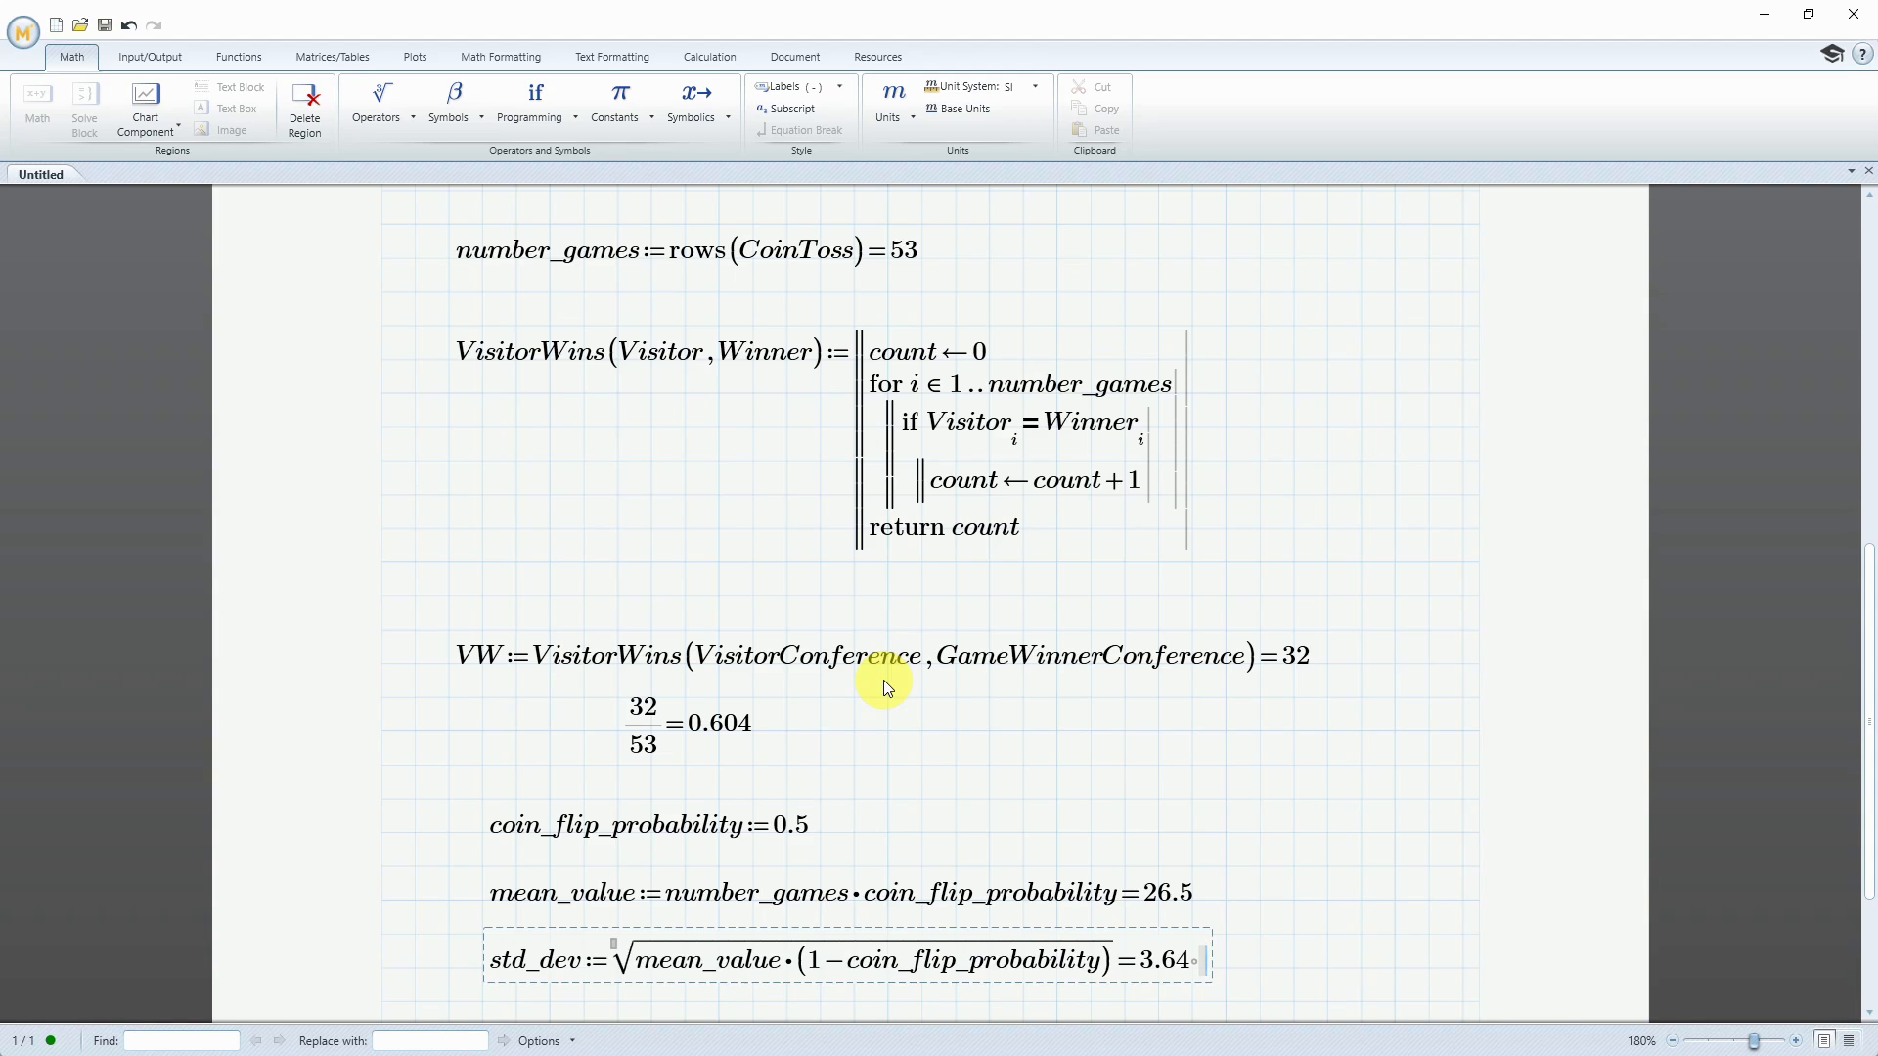
Near the top of the second page, start a function definition TossWinnerWinsGame(Toss, Winner) with the definition operator
scroll(886, 678, down, 5)
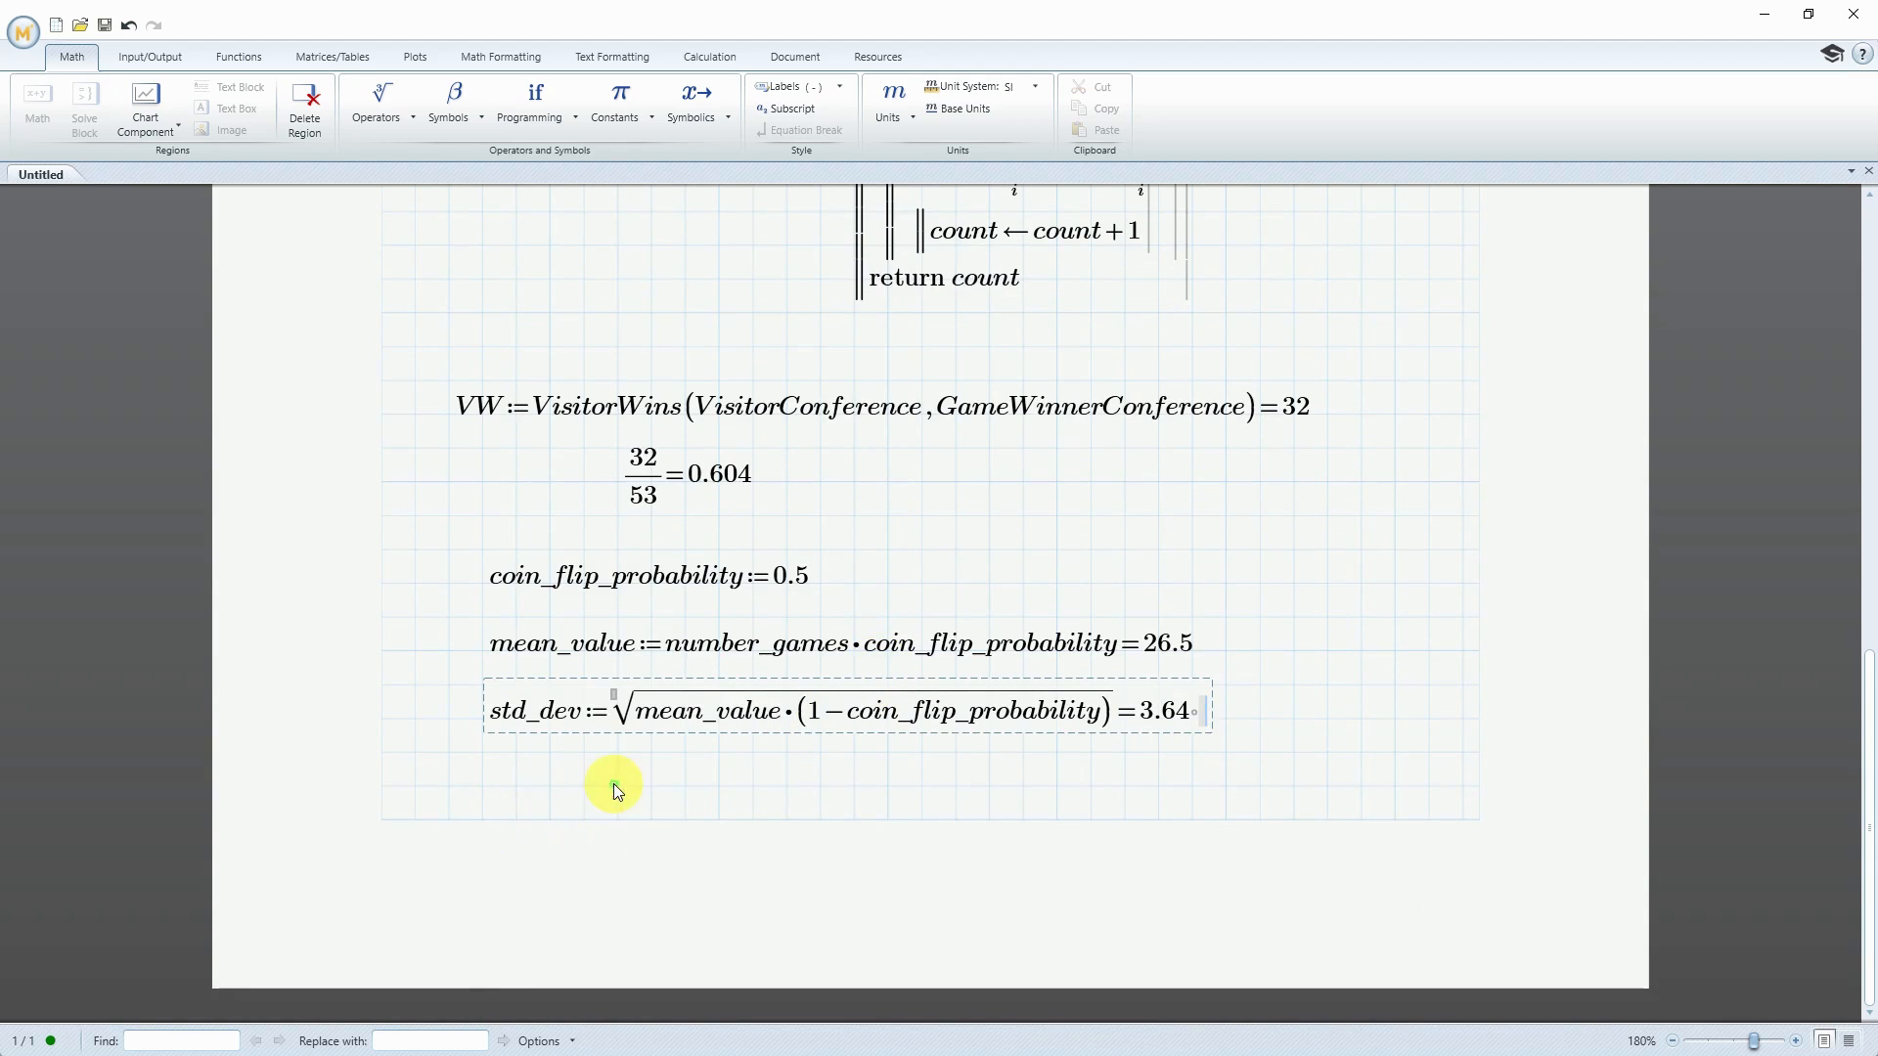
click(423, 824)
scroll(422, 824, down, 6)
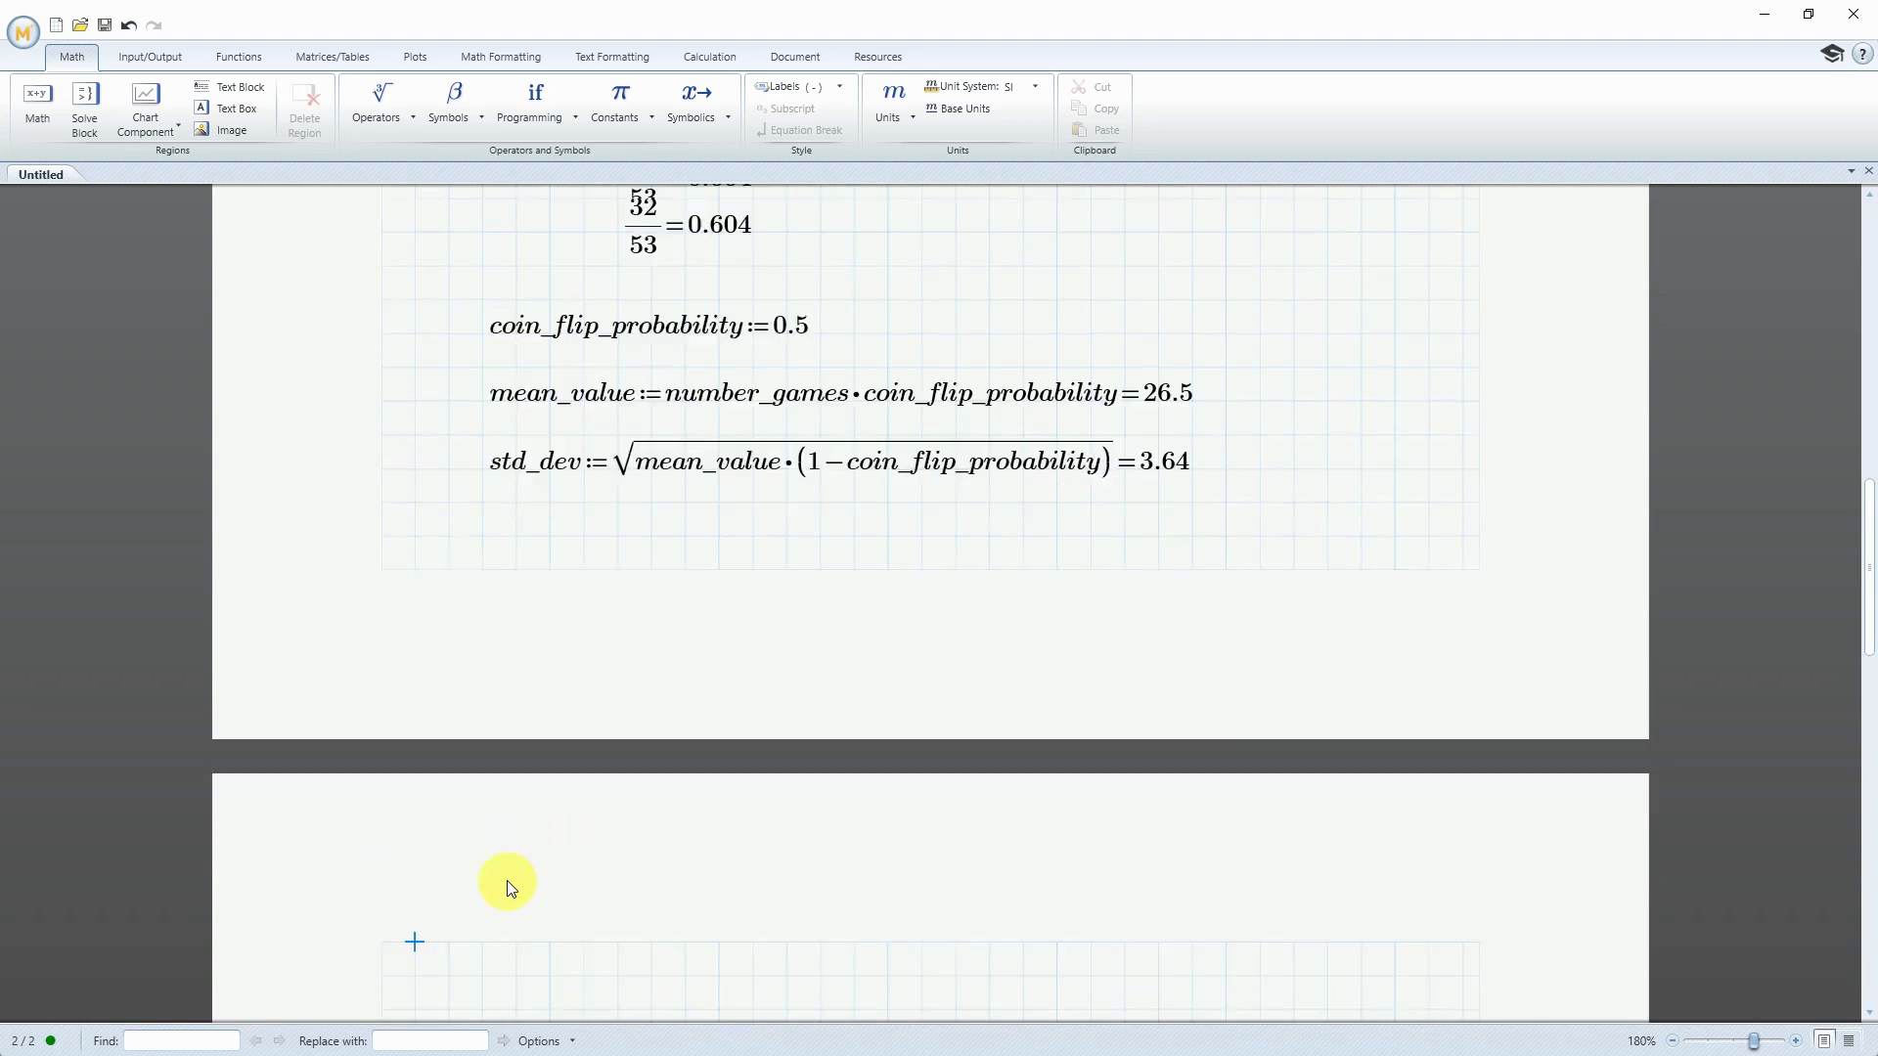
click(415, 777)
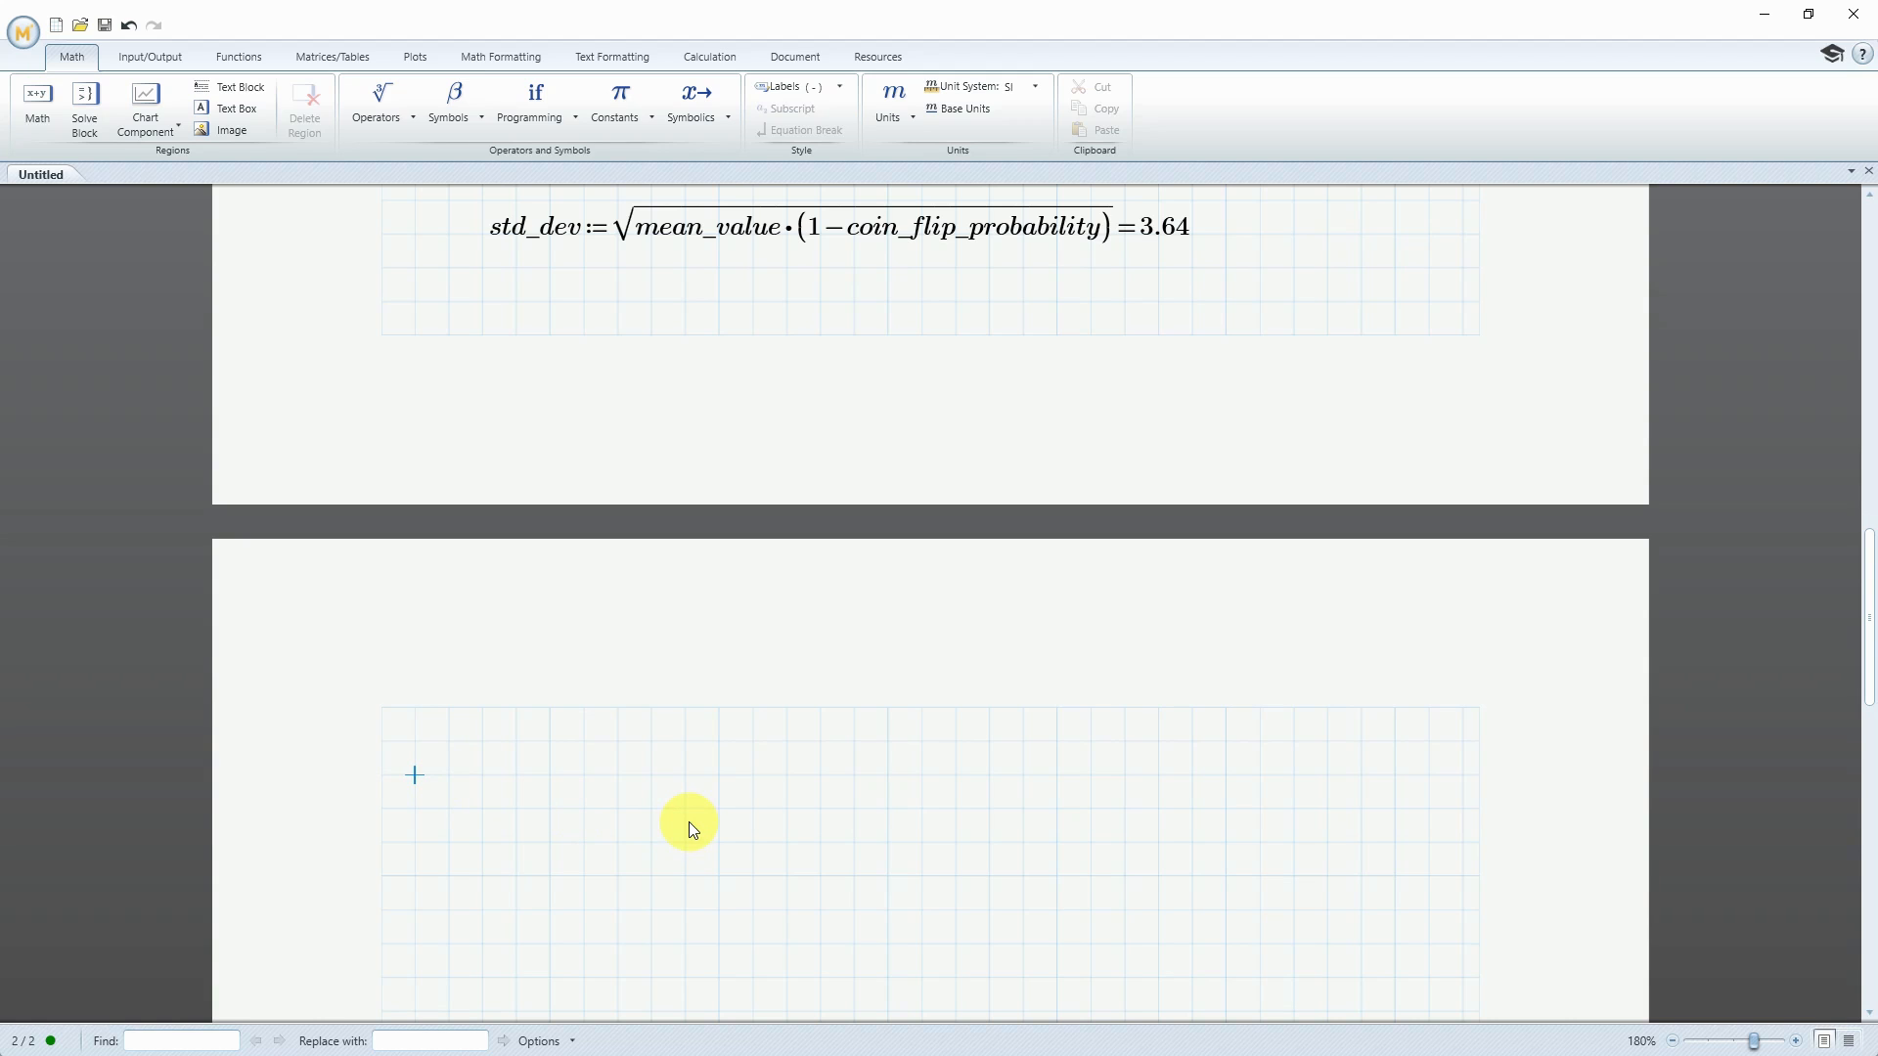
text(TossWii)
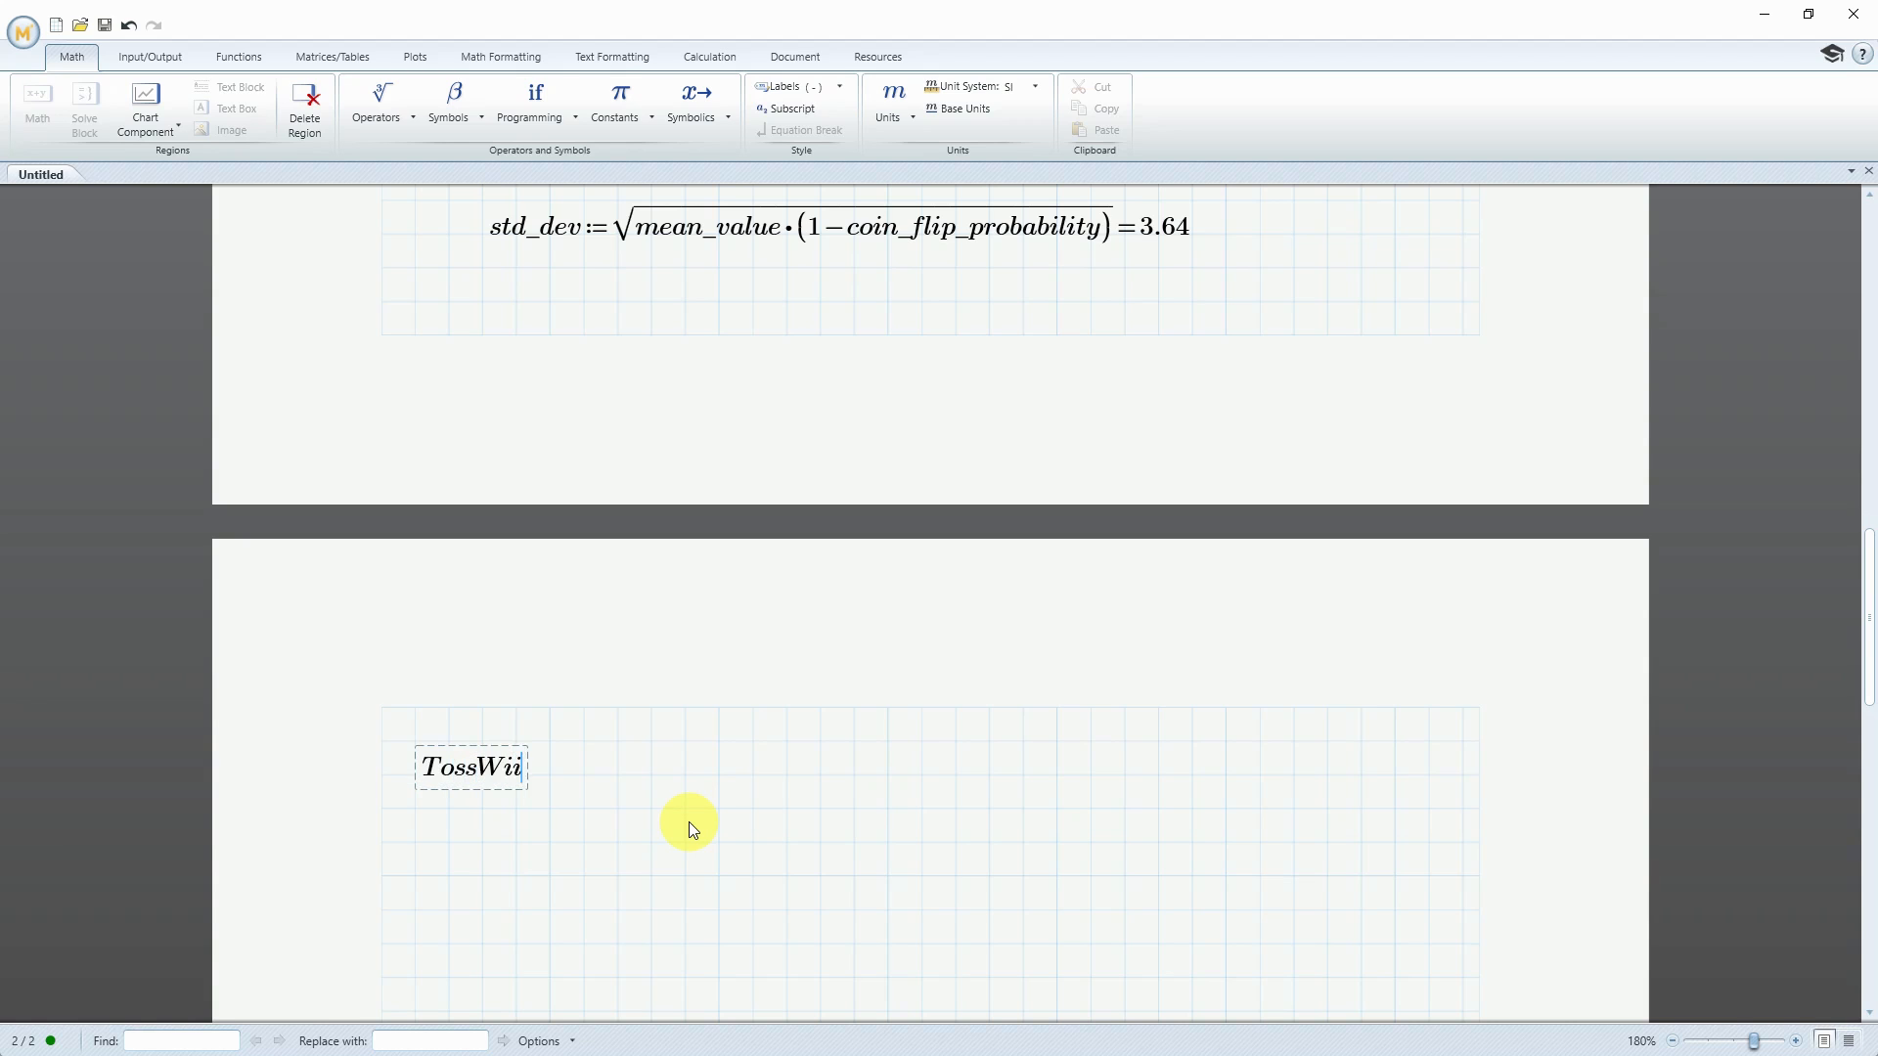
key(BackSpace)
text(nnerWinsGame)
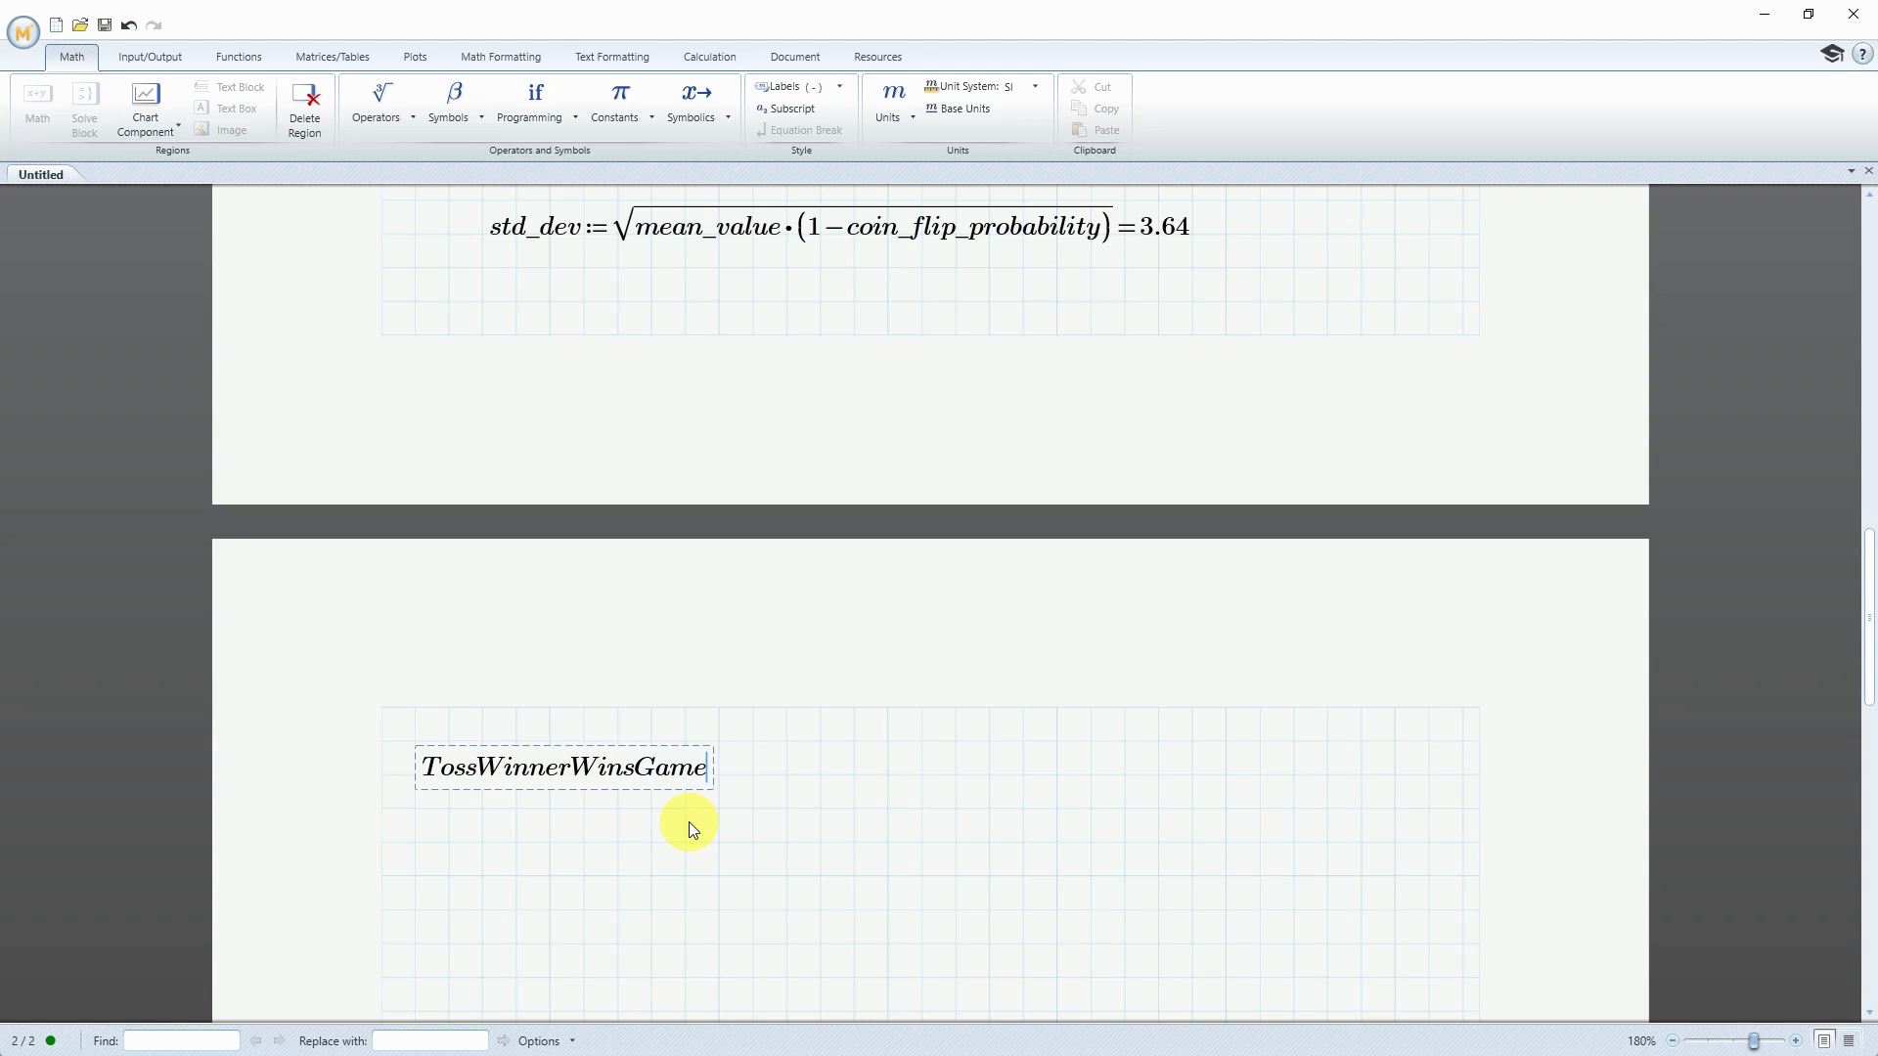
text((Toss,Winner))
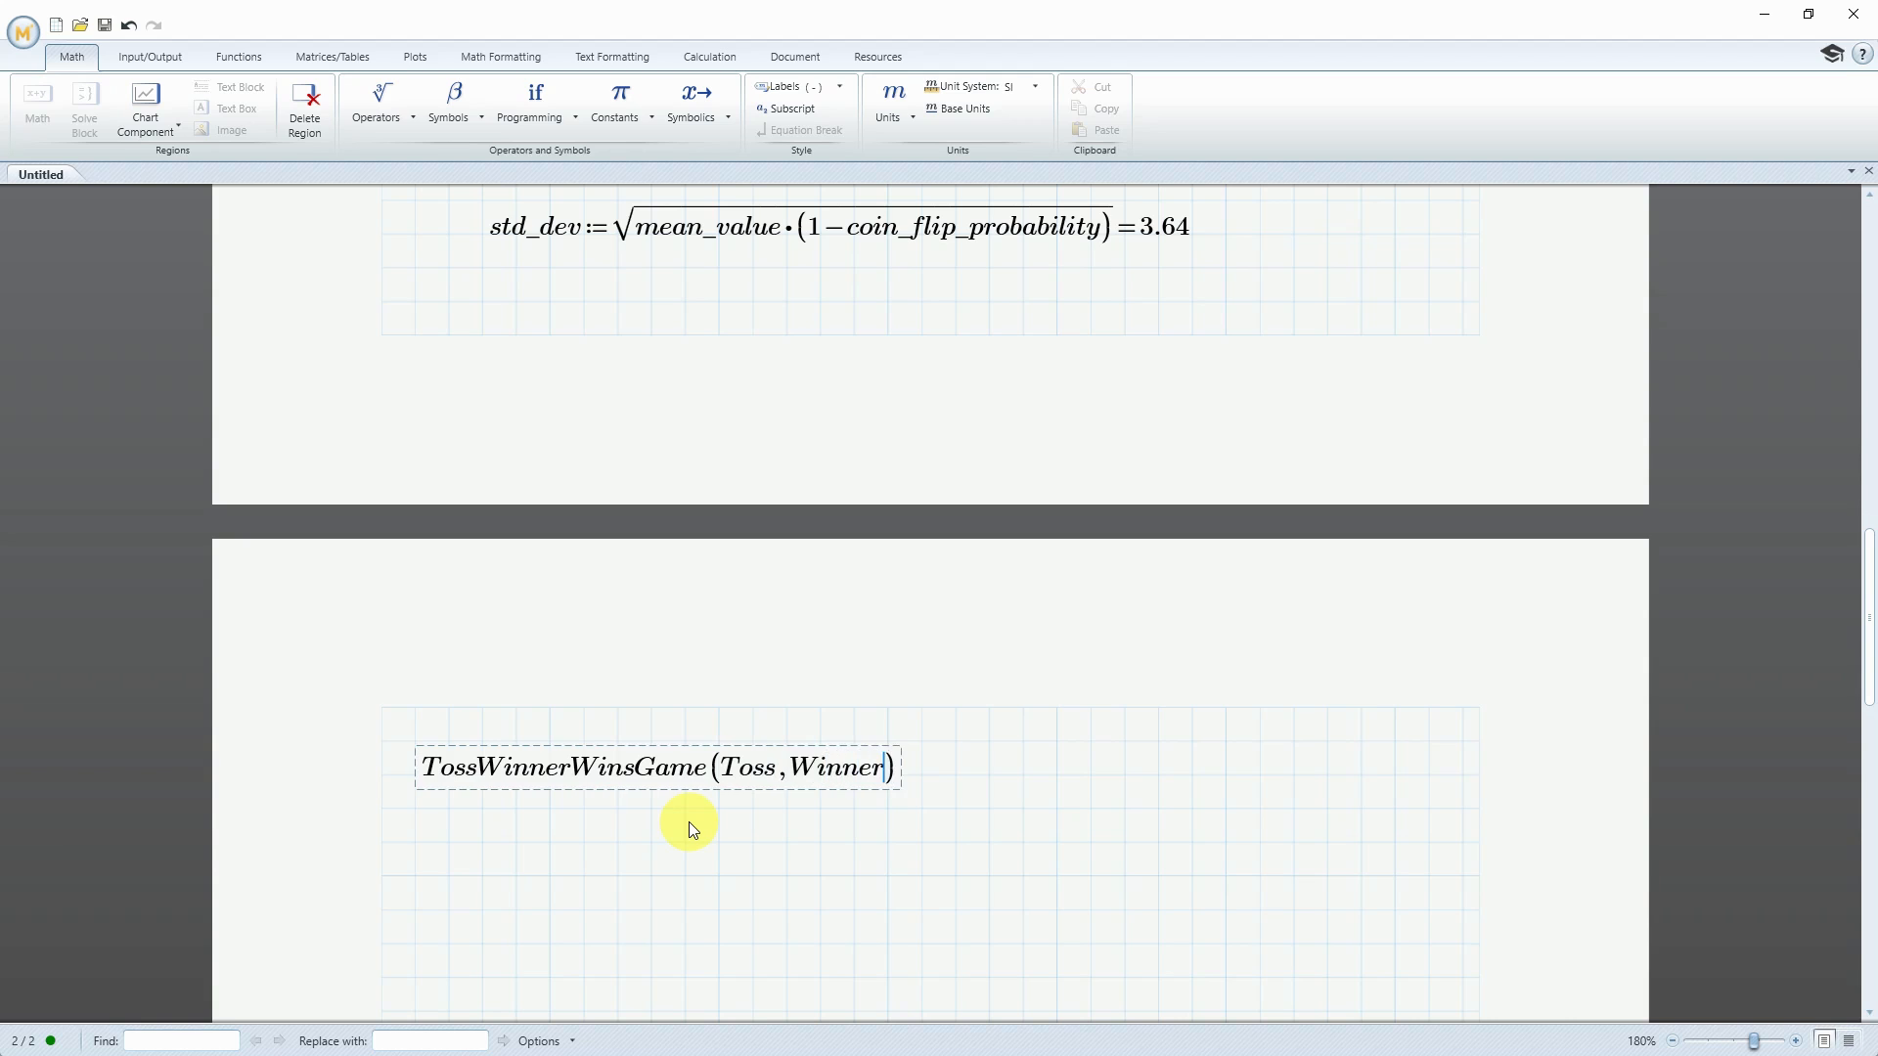
text(:=)
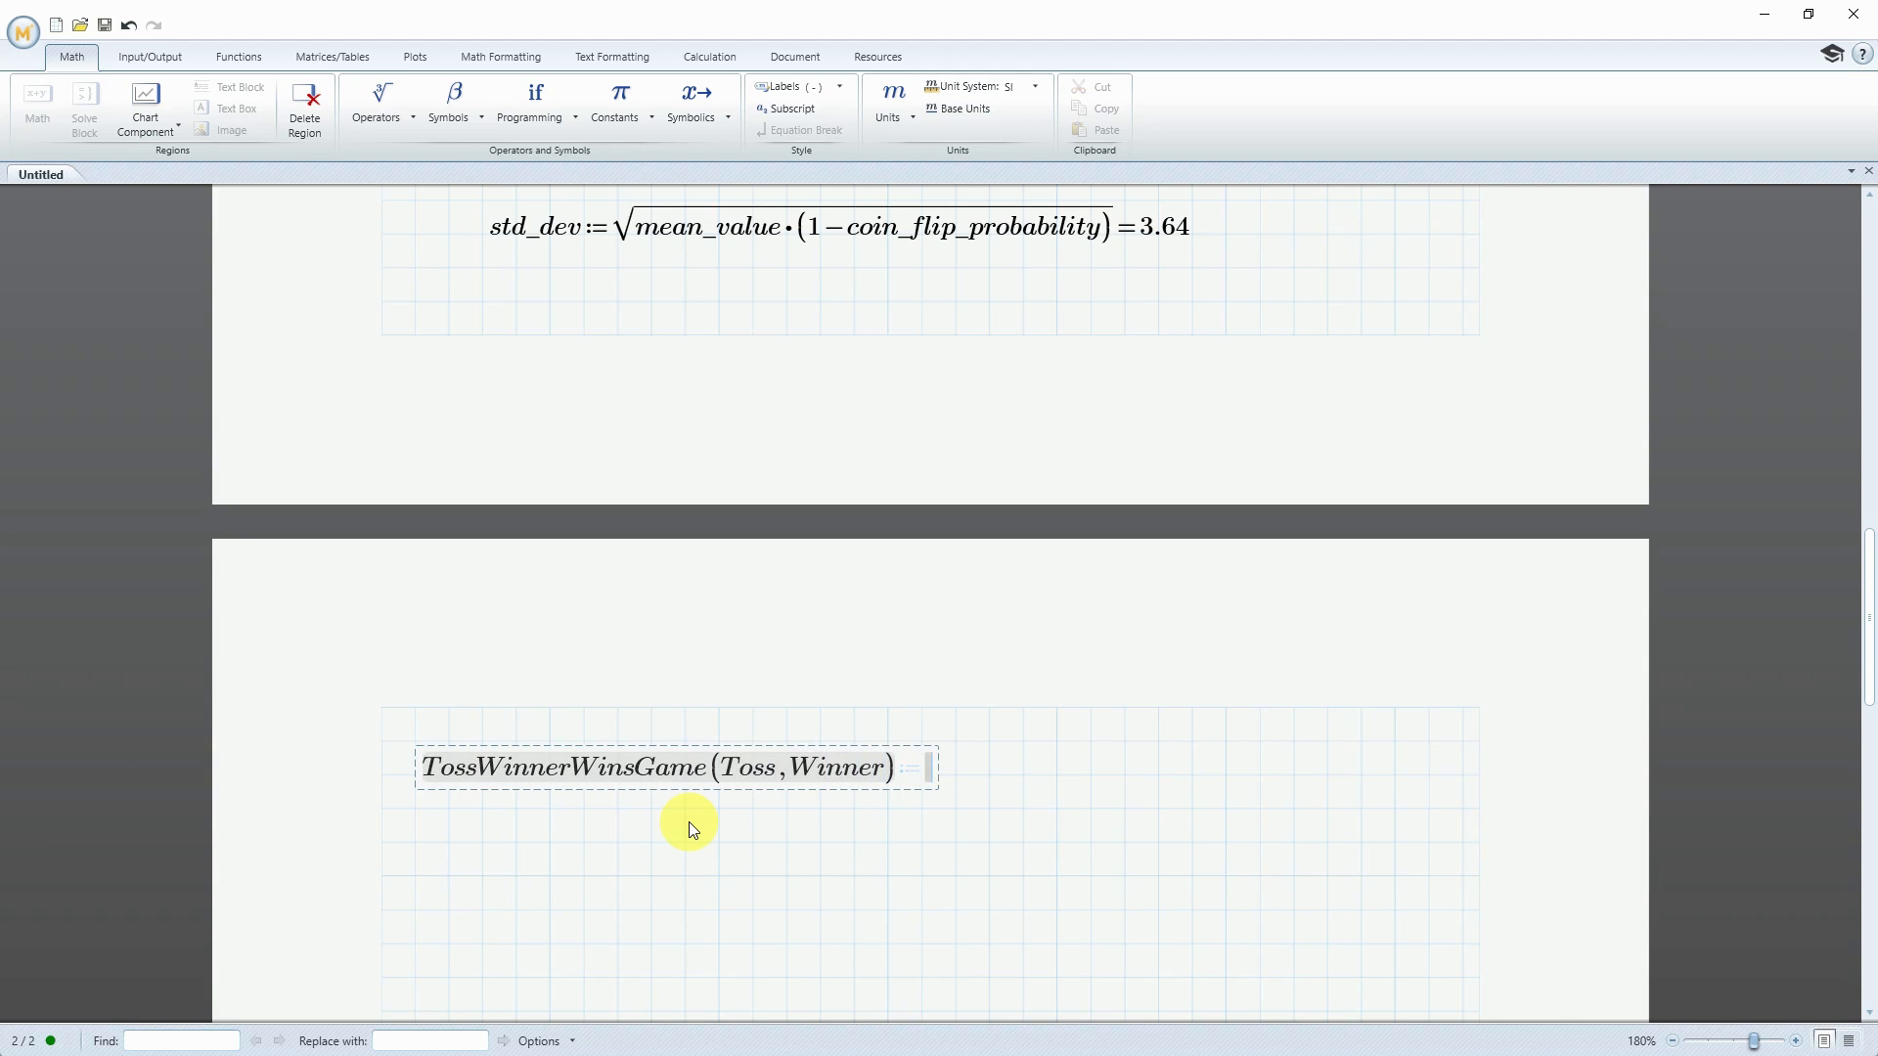
Insert a program structure in TossWinnerWinsGame and locally assign 0 to count on its first line
click(551, 117)
click(536, 165)
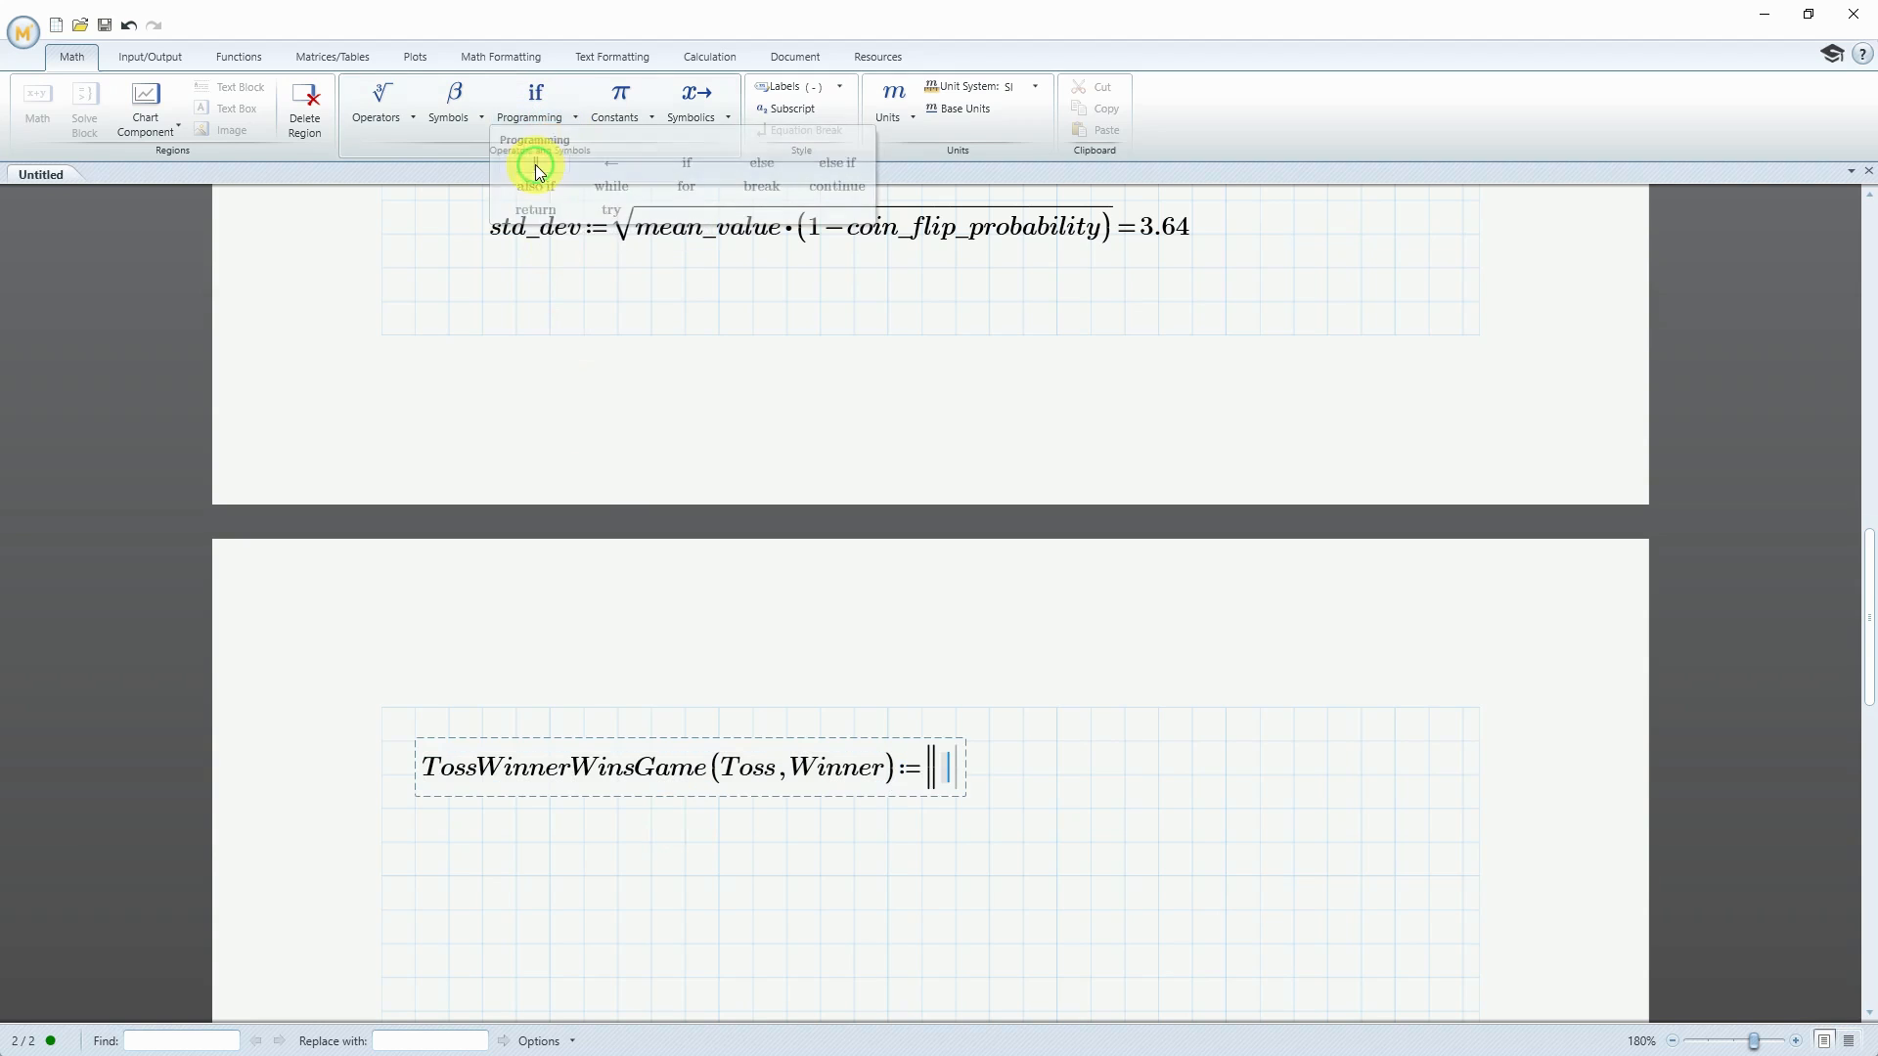
text(count)
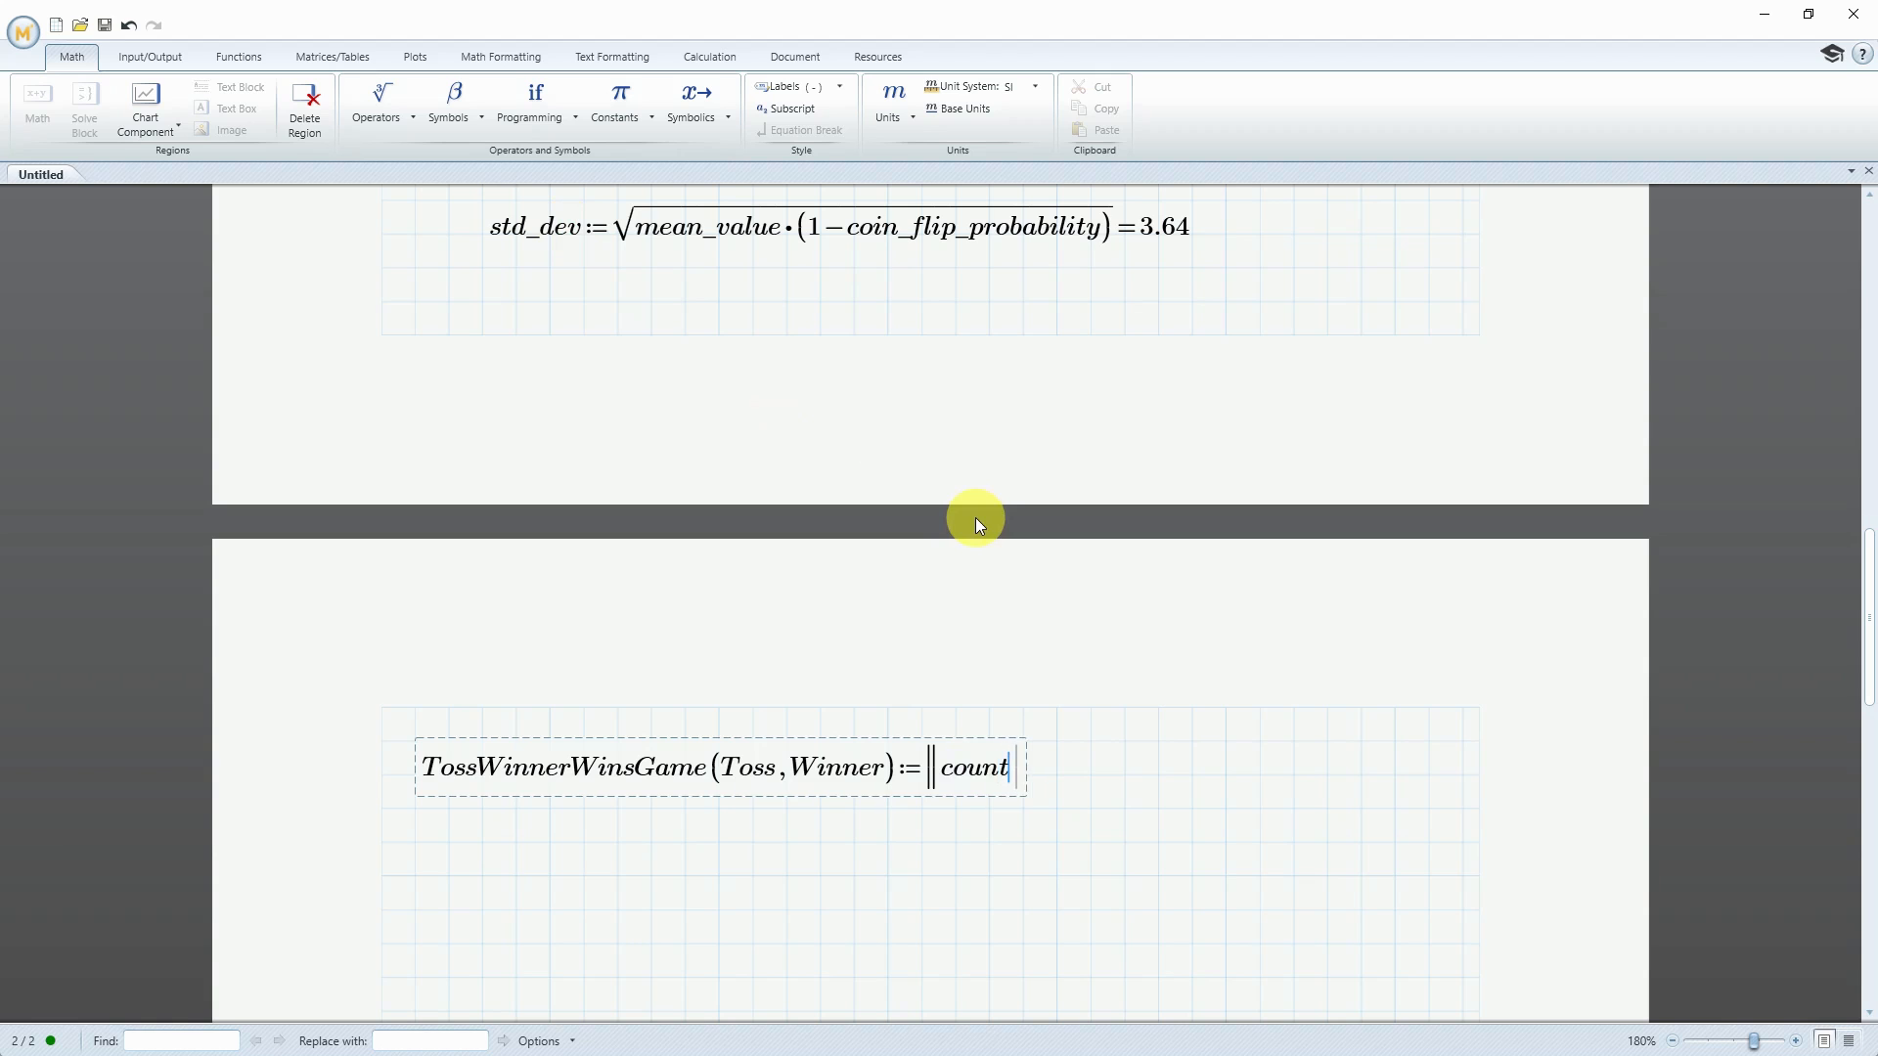
click(509, 117)
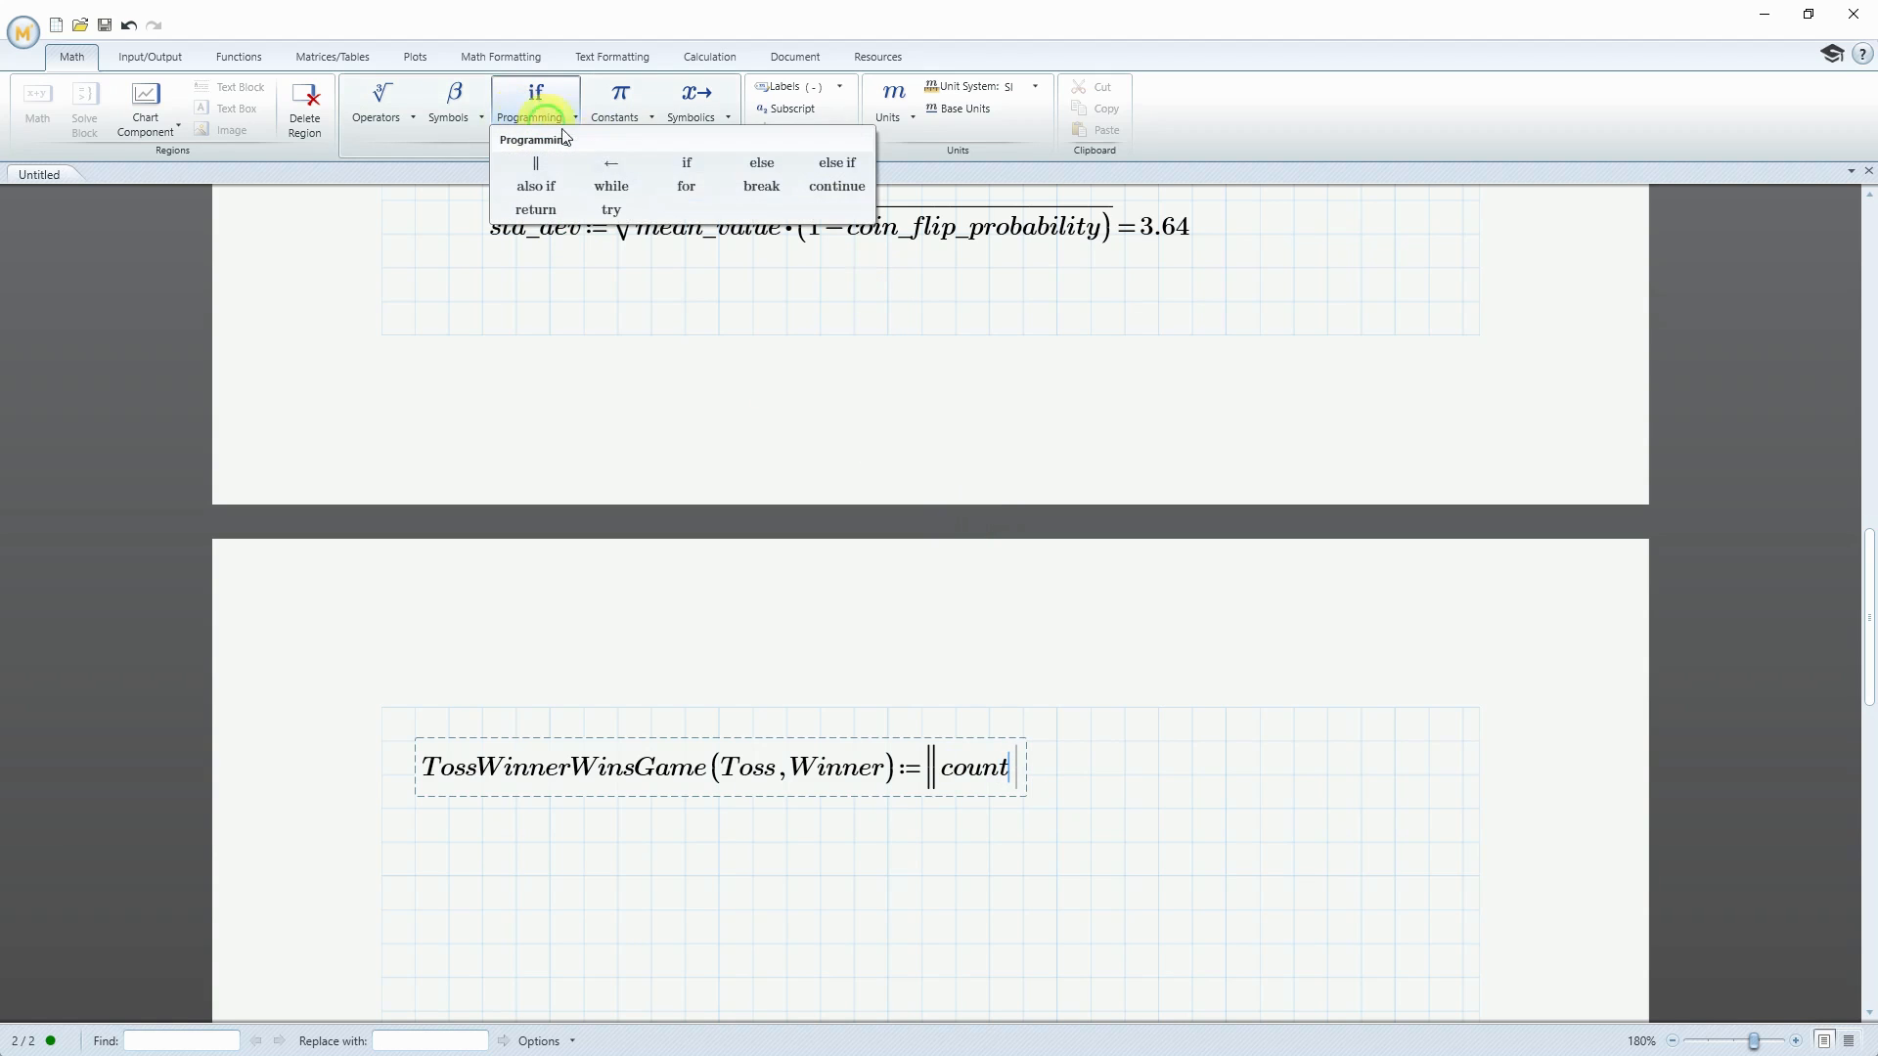
click(612, 163)
text(0)
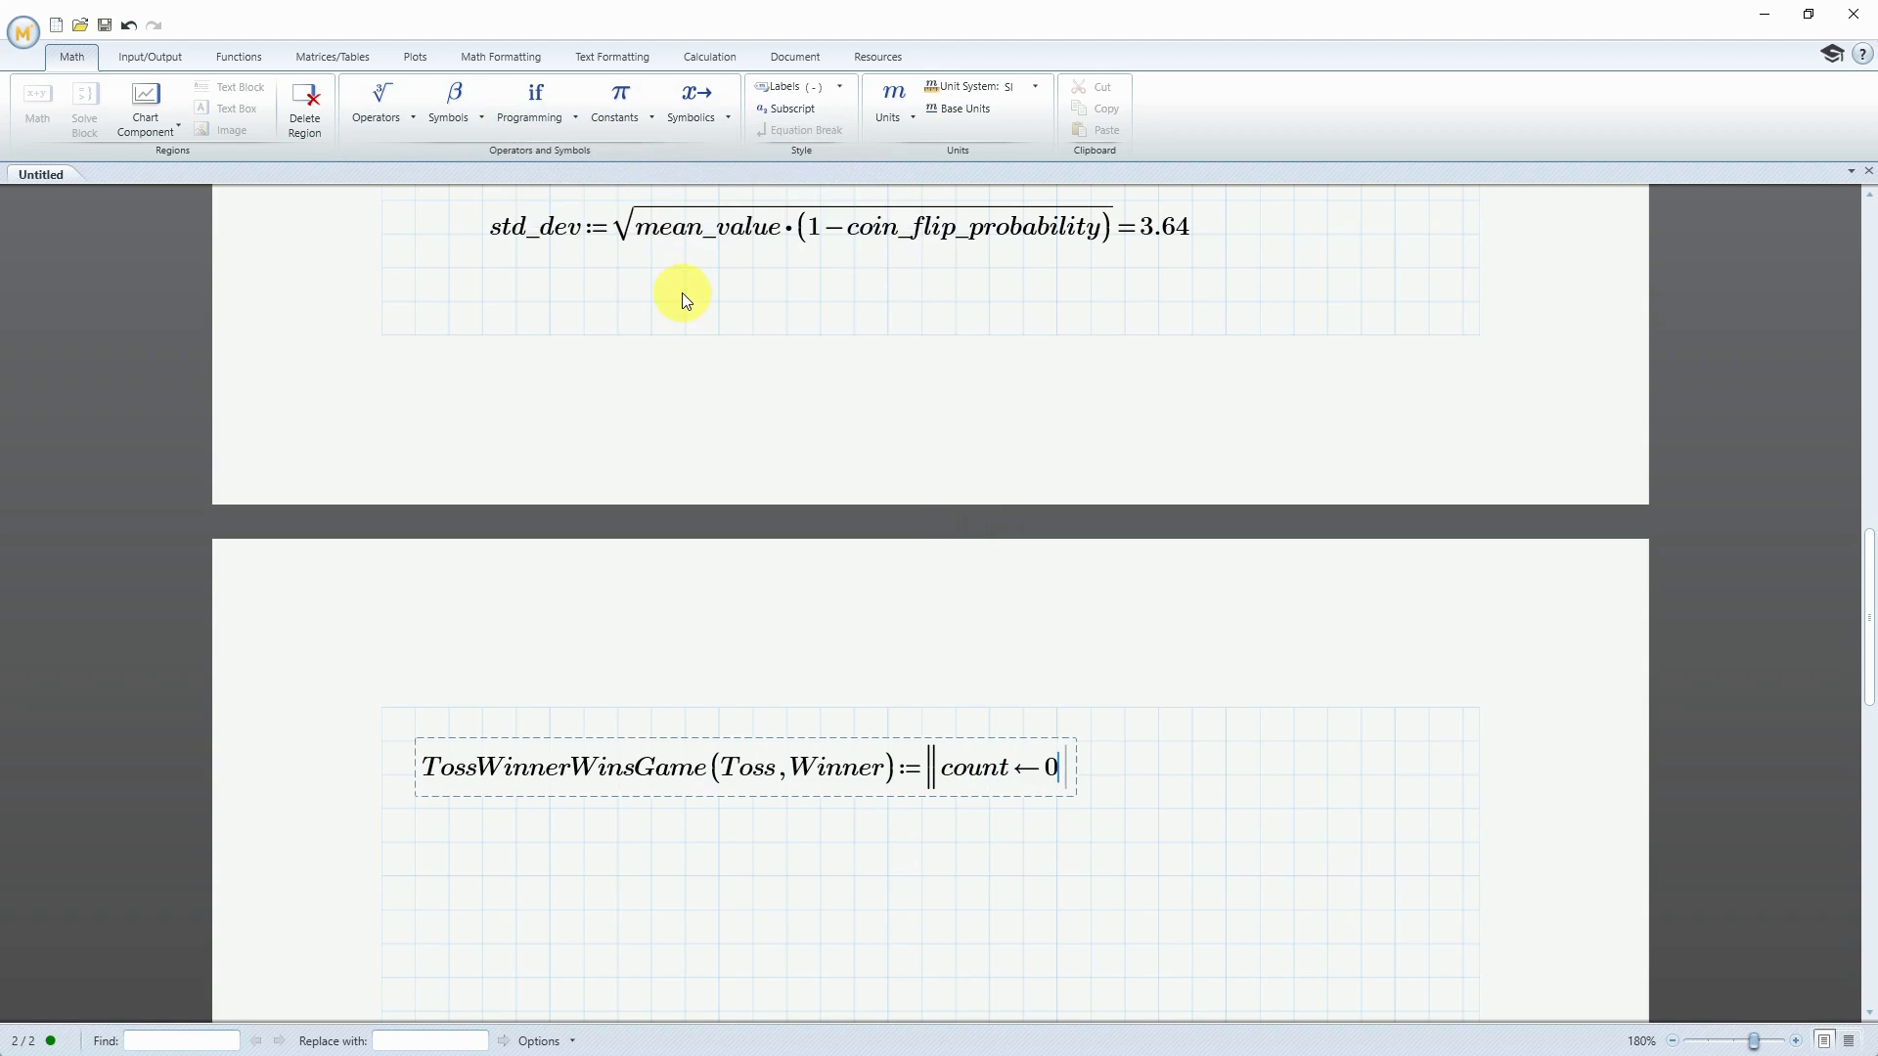
Add a for loop on the next line of TossWinnerWinsGame with i ranging over 1..number_games
key(Return)
click(530, 121)
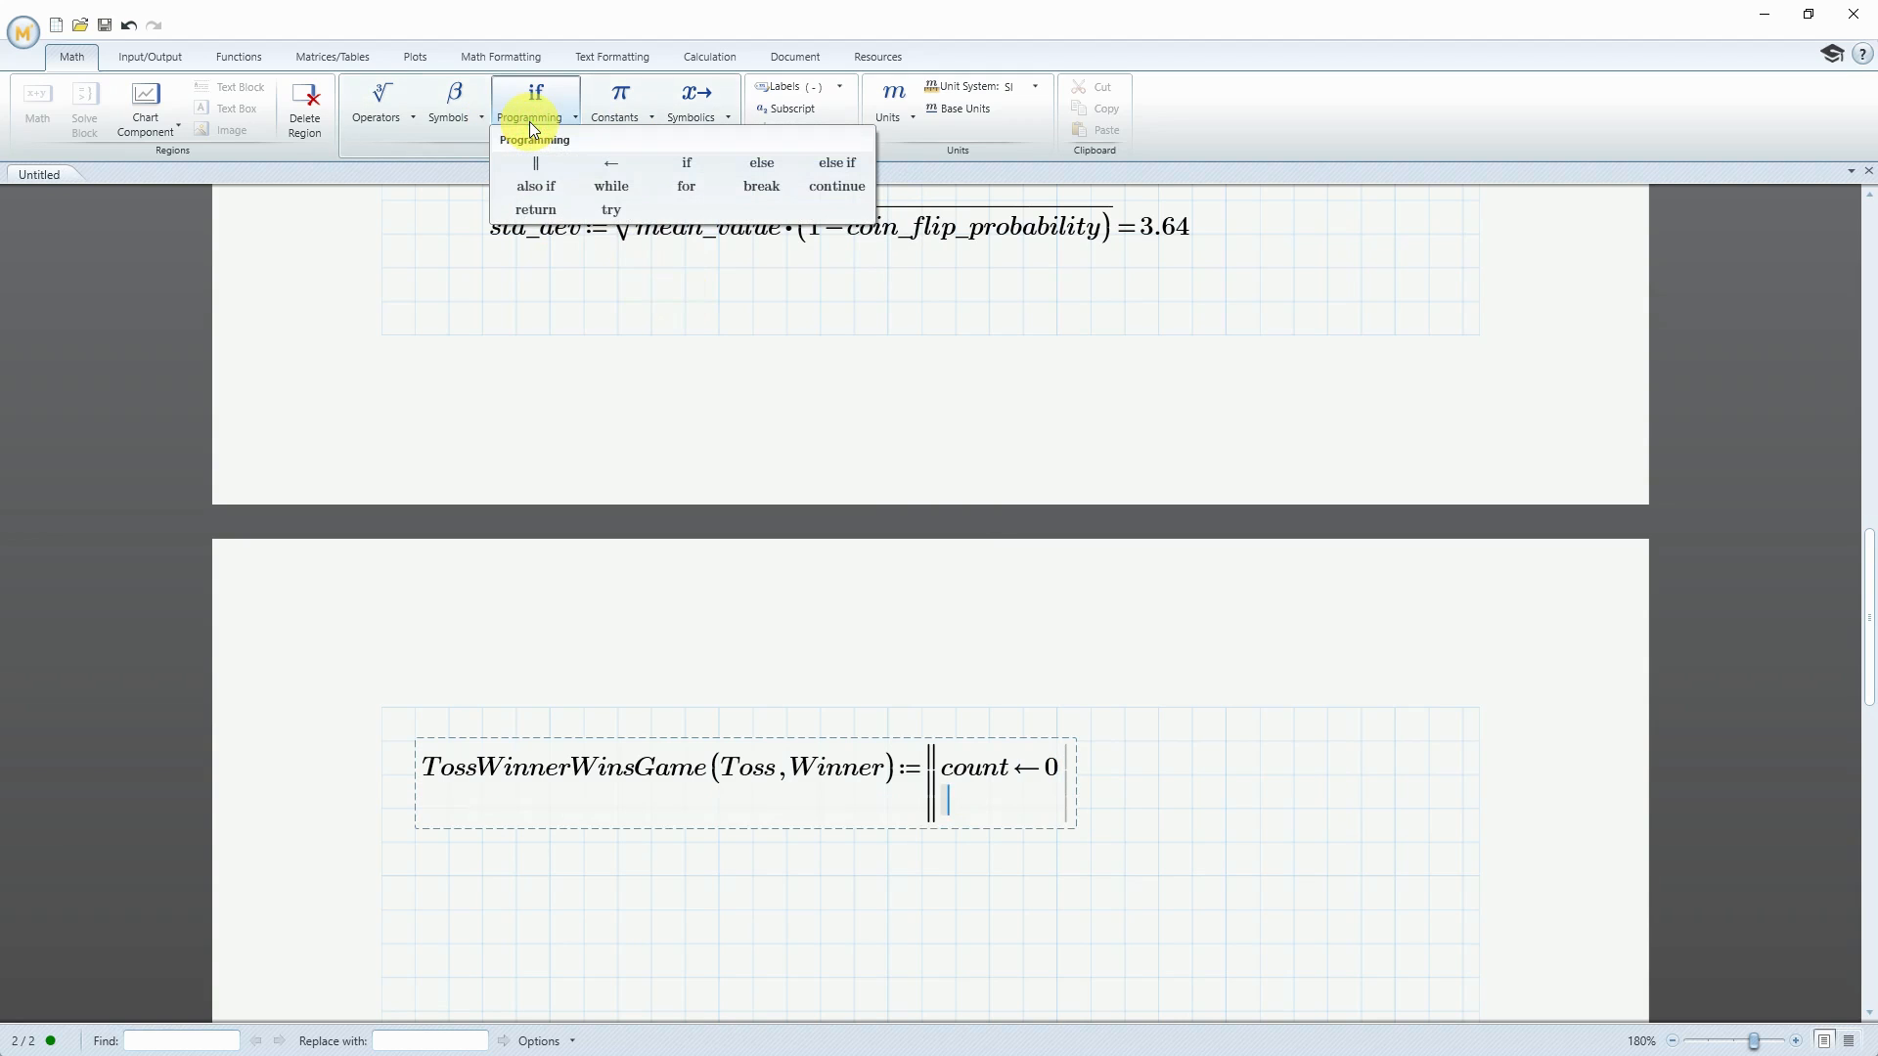
click(691, 186)
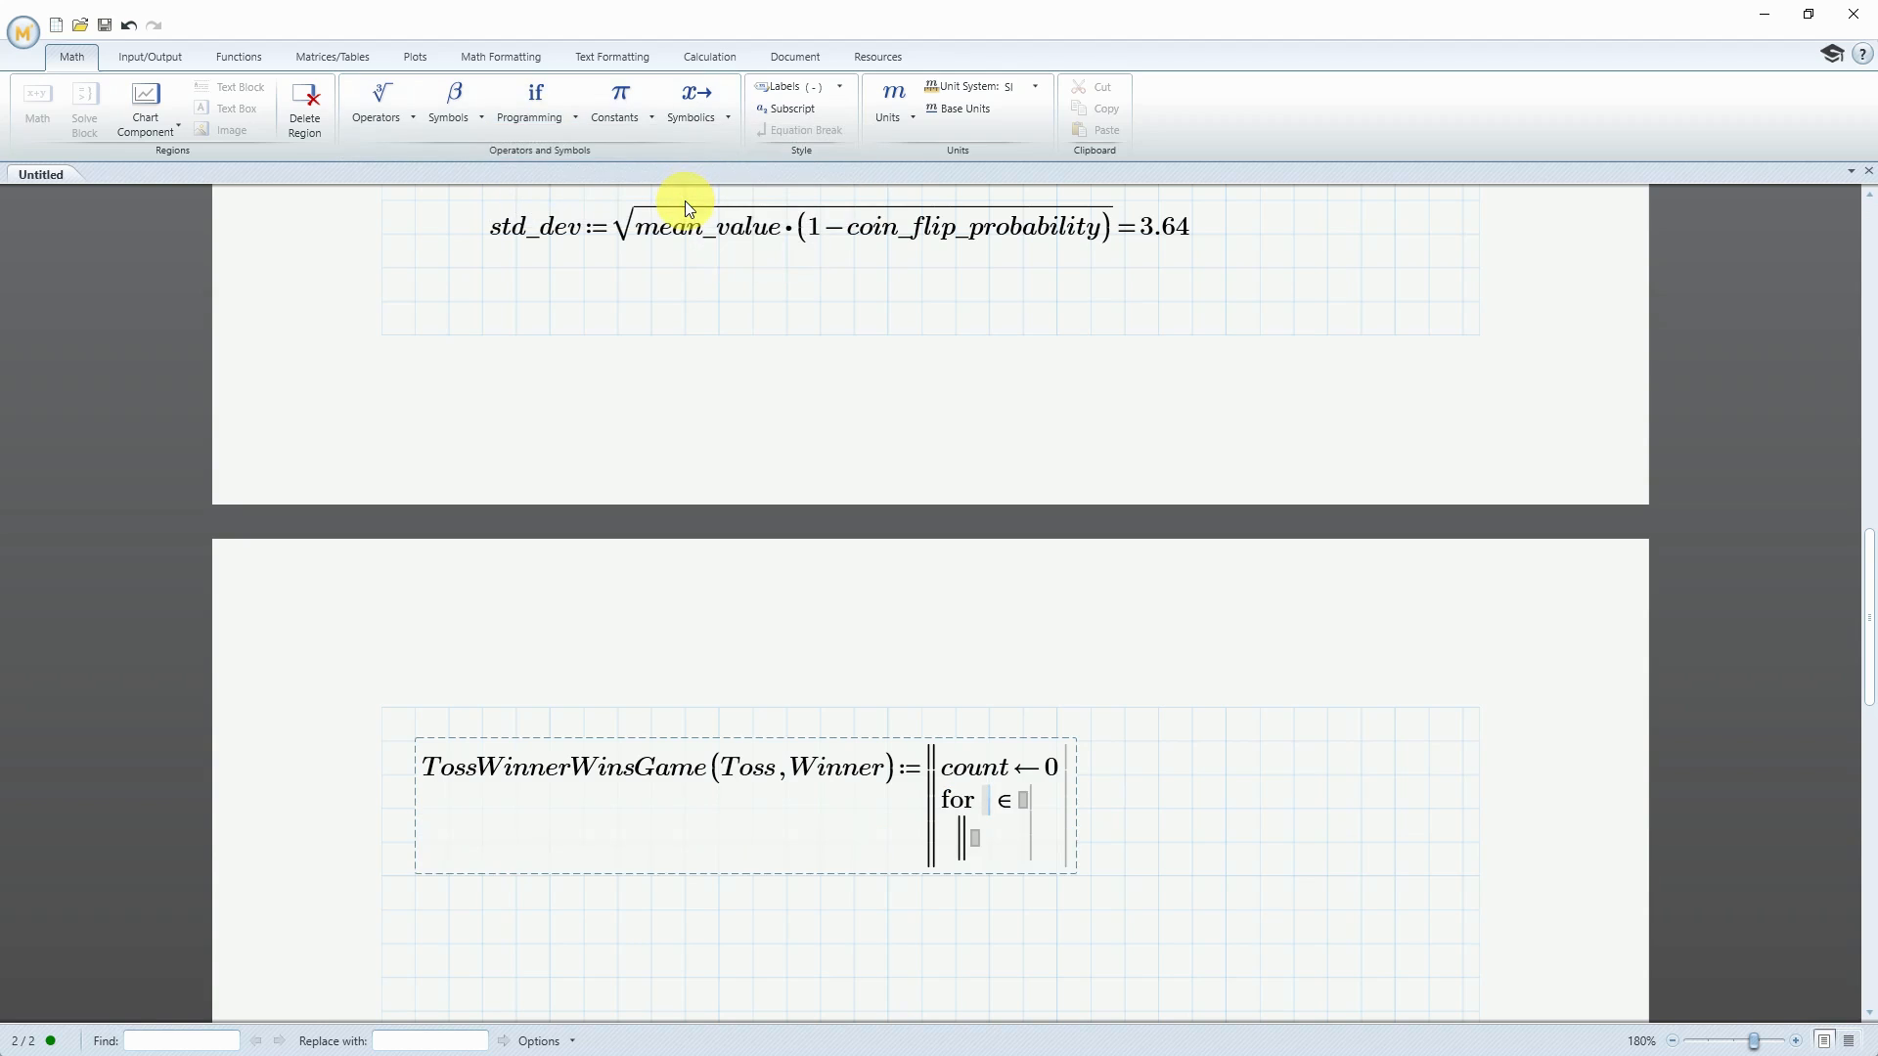
text(i)
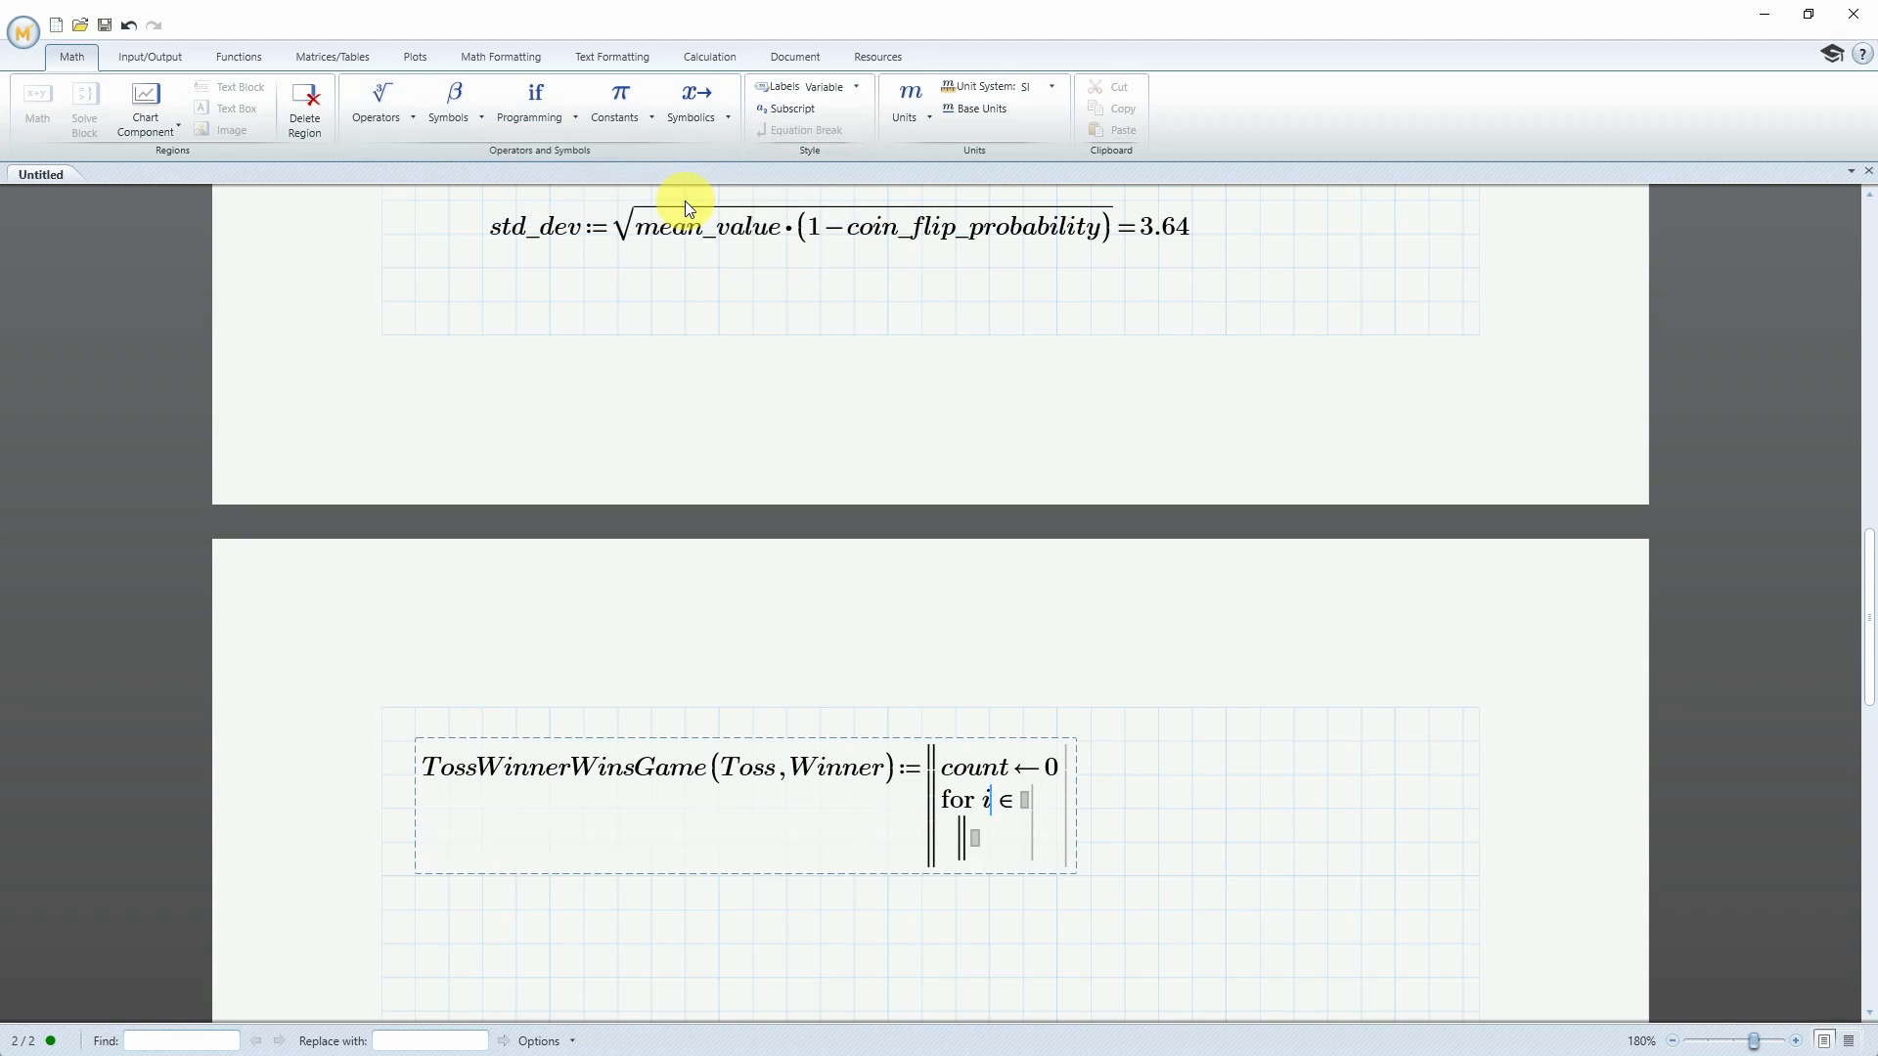
click(1058, 813)
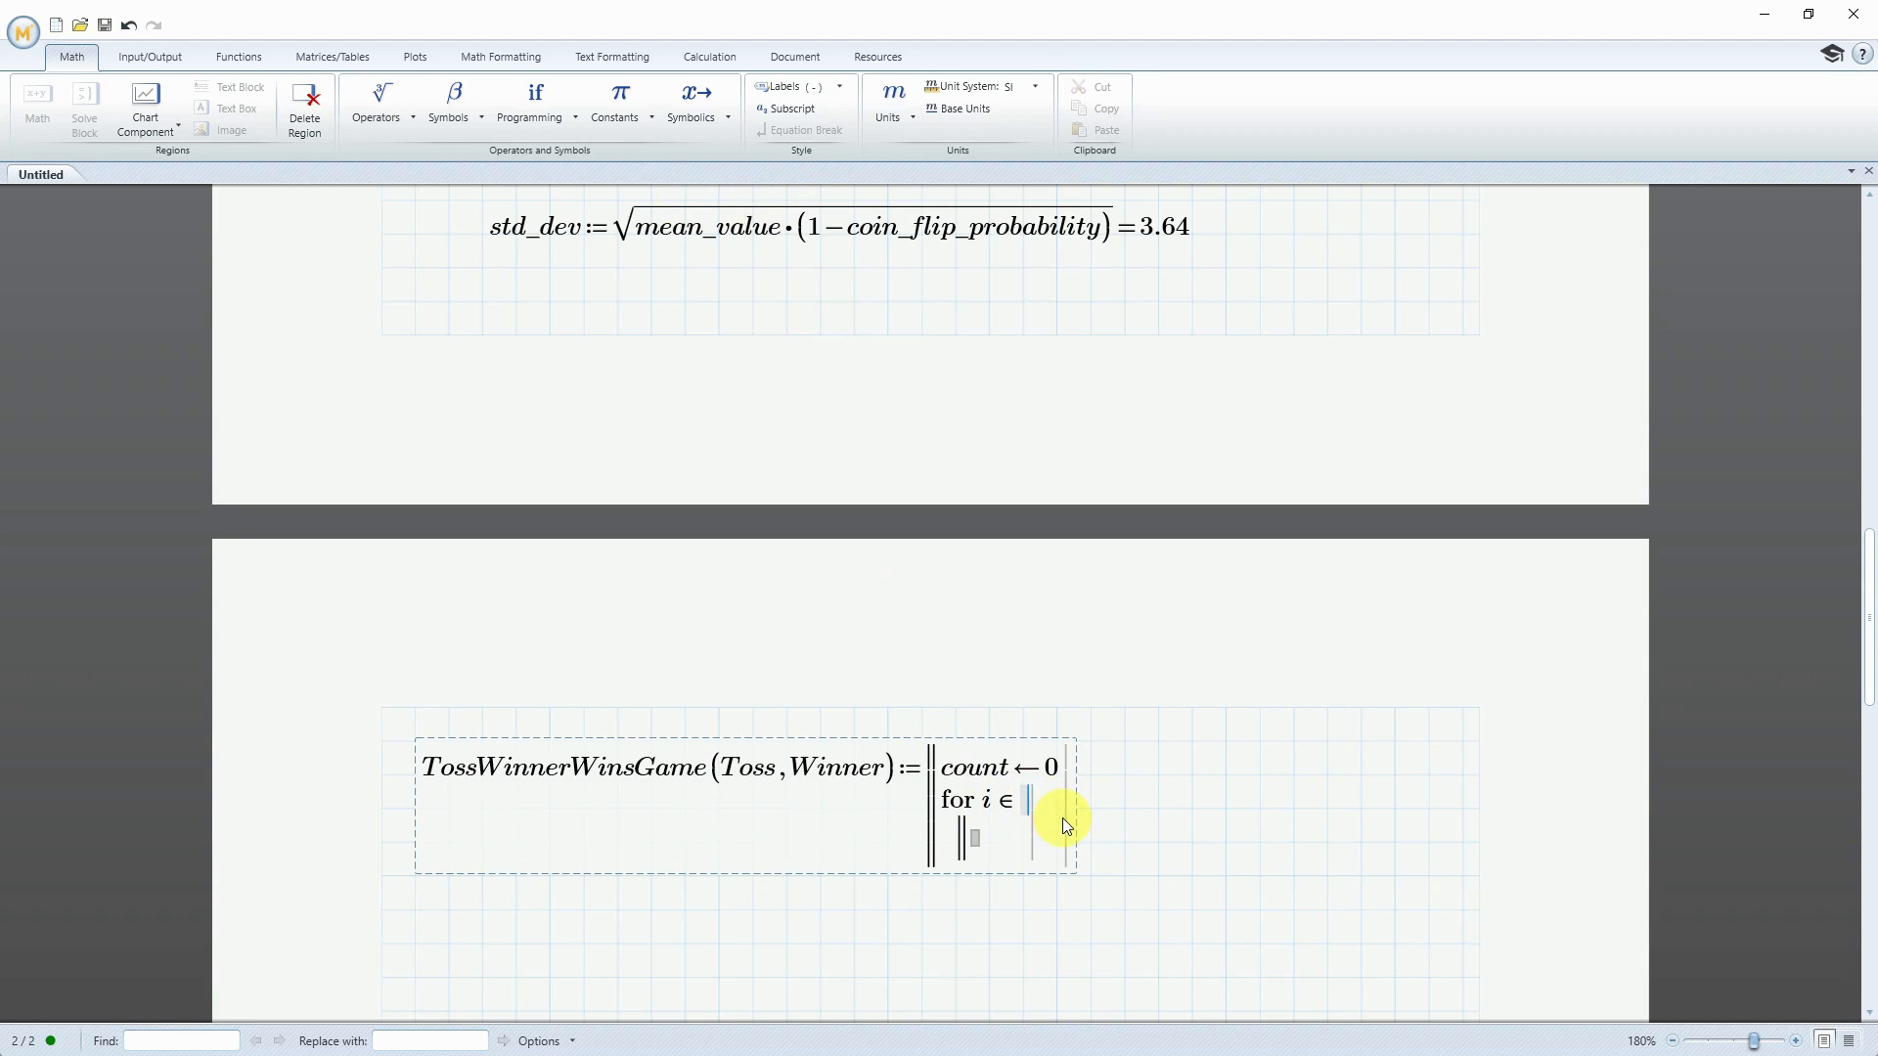
text(1..number_games)
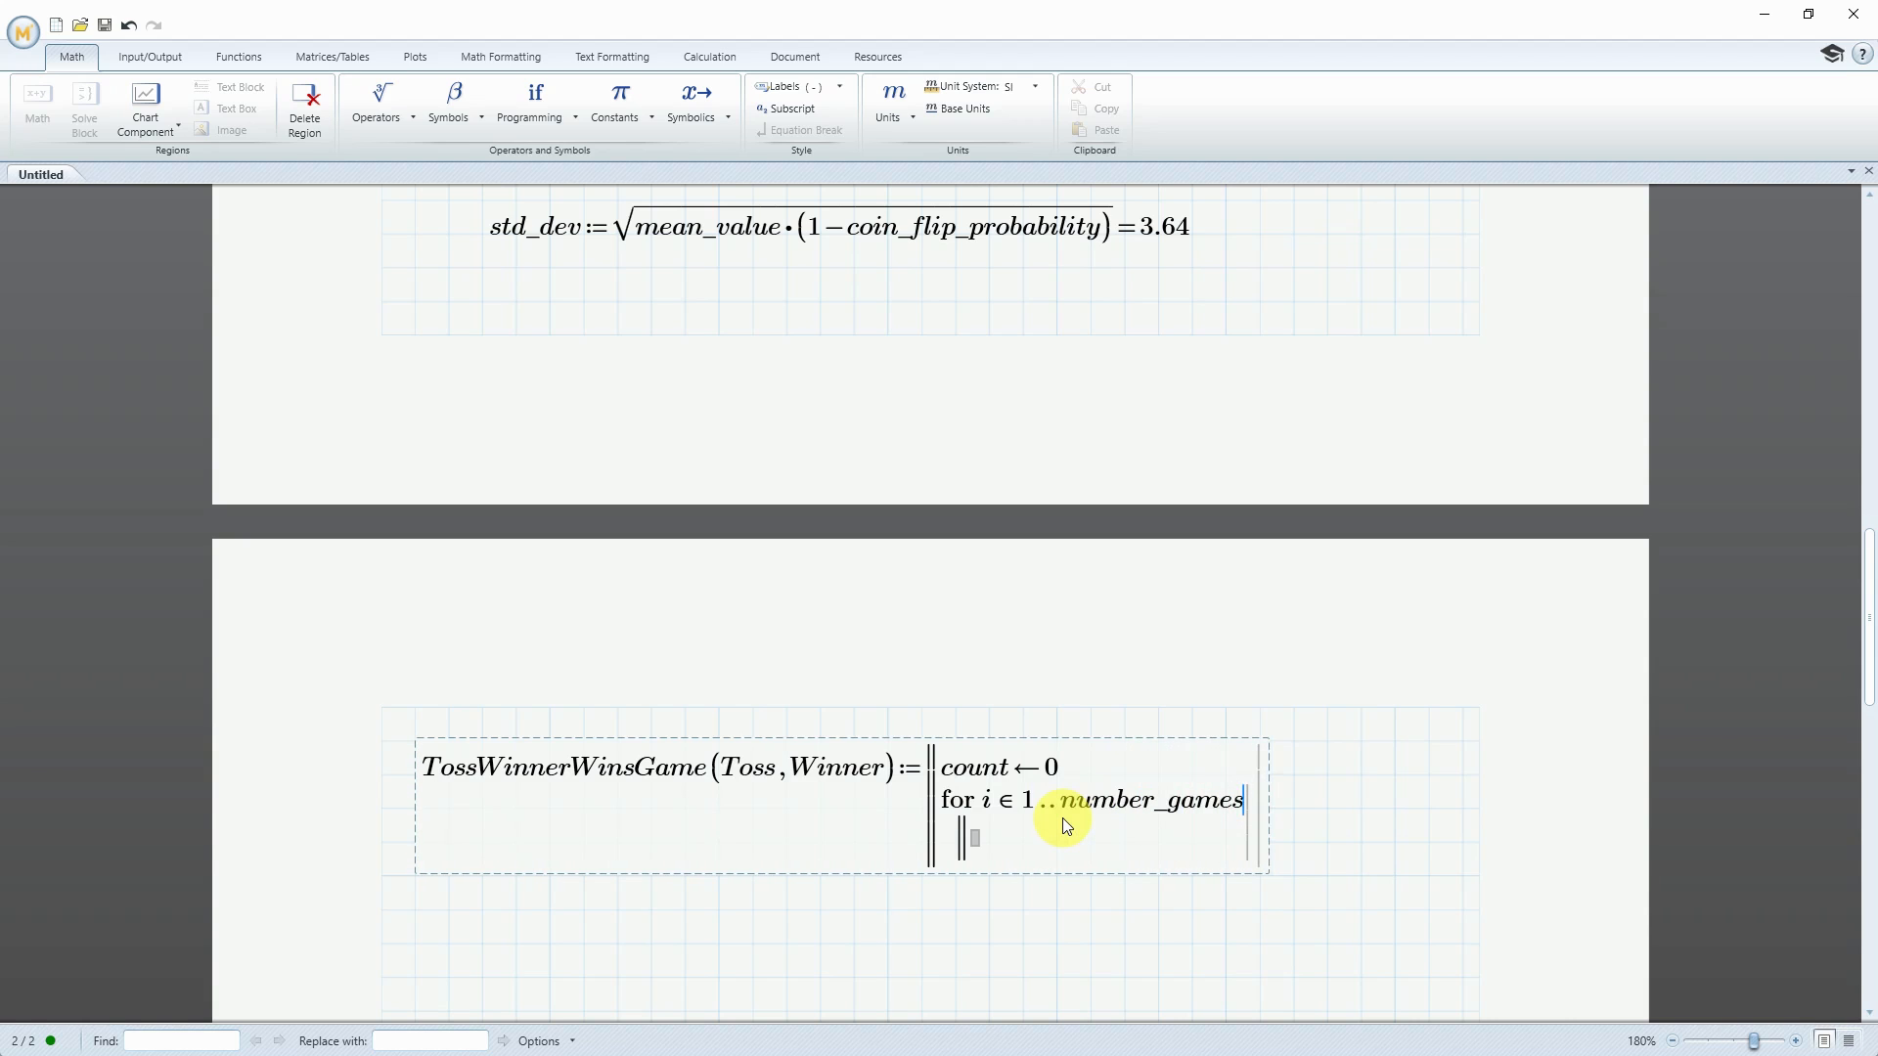
Inside the for loop of TossWinnerWinsGame, add an if statement and begin its condition with Toss indexed by i
click(976, 842)
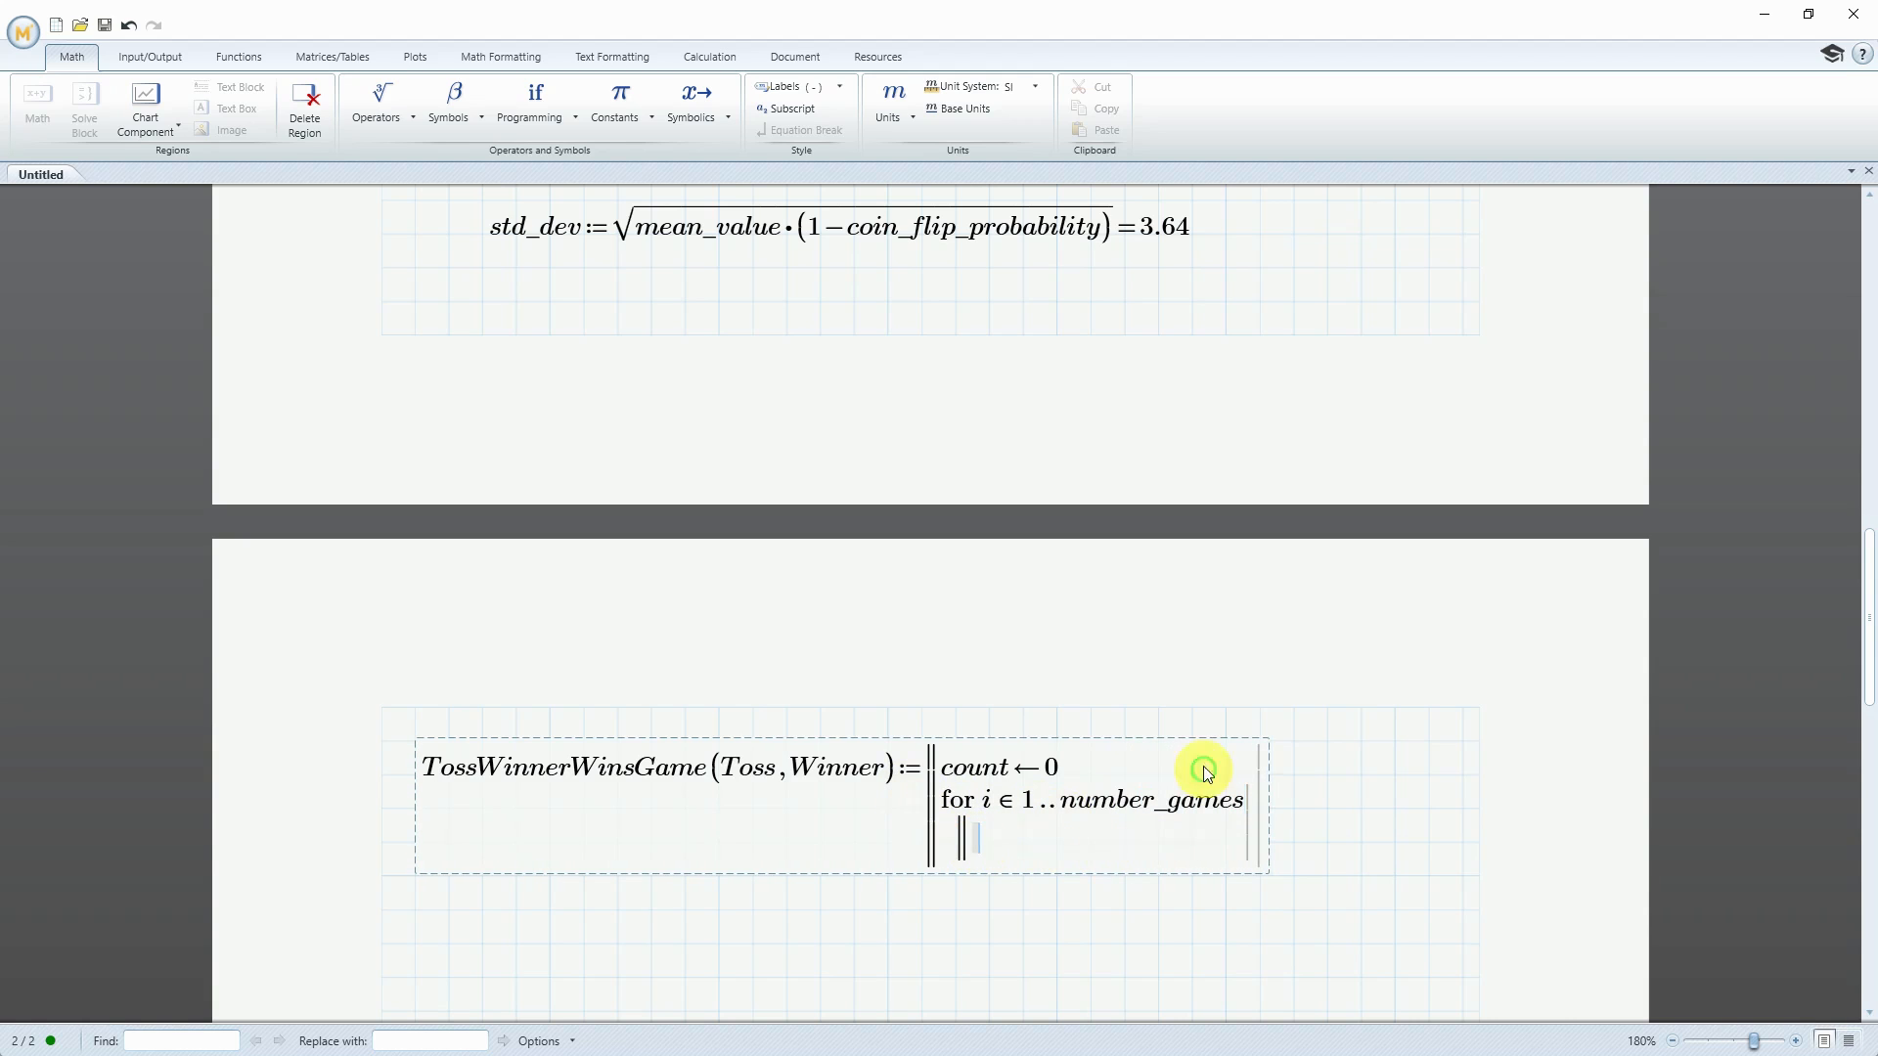
click(576, 119)
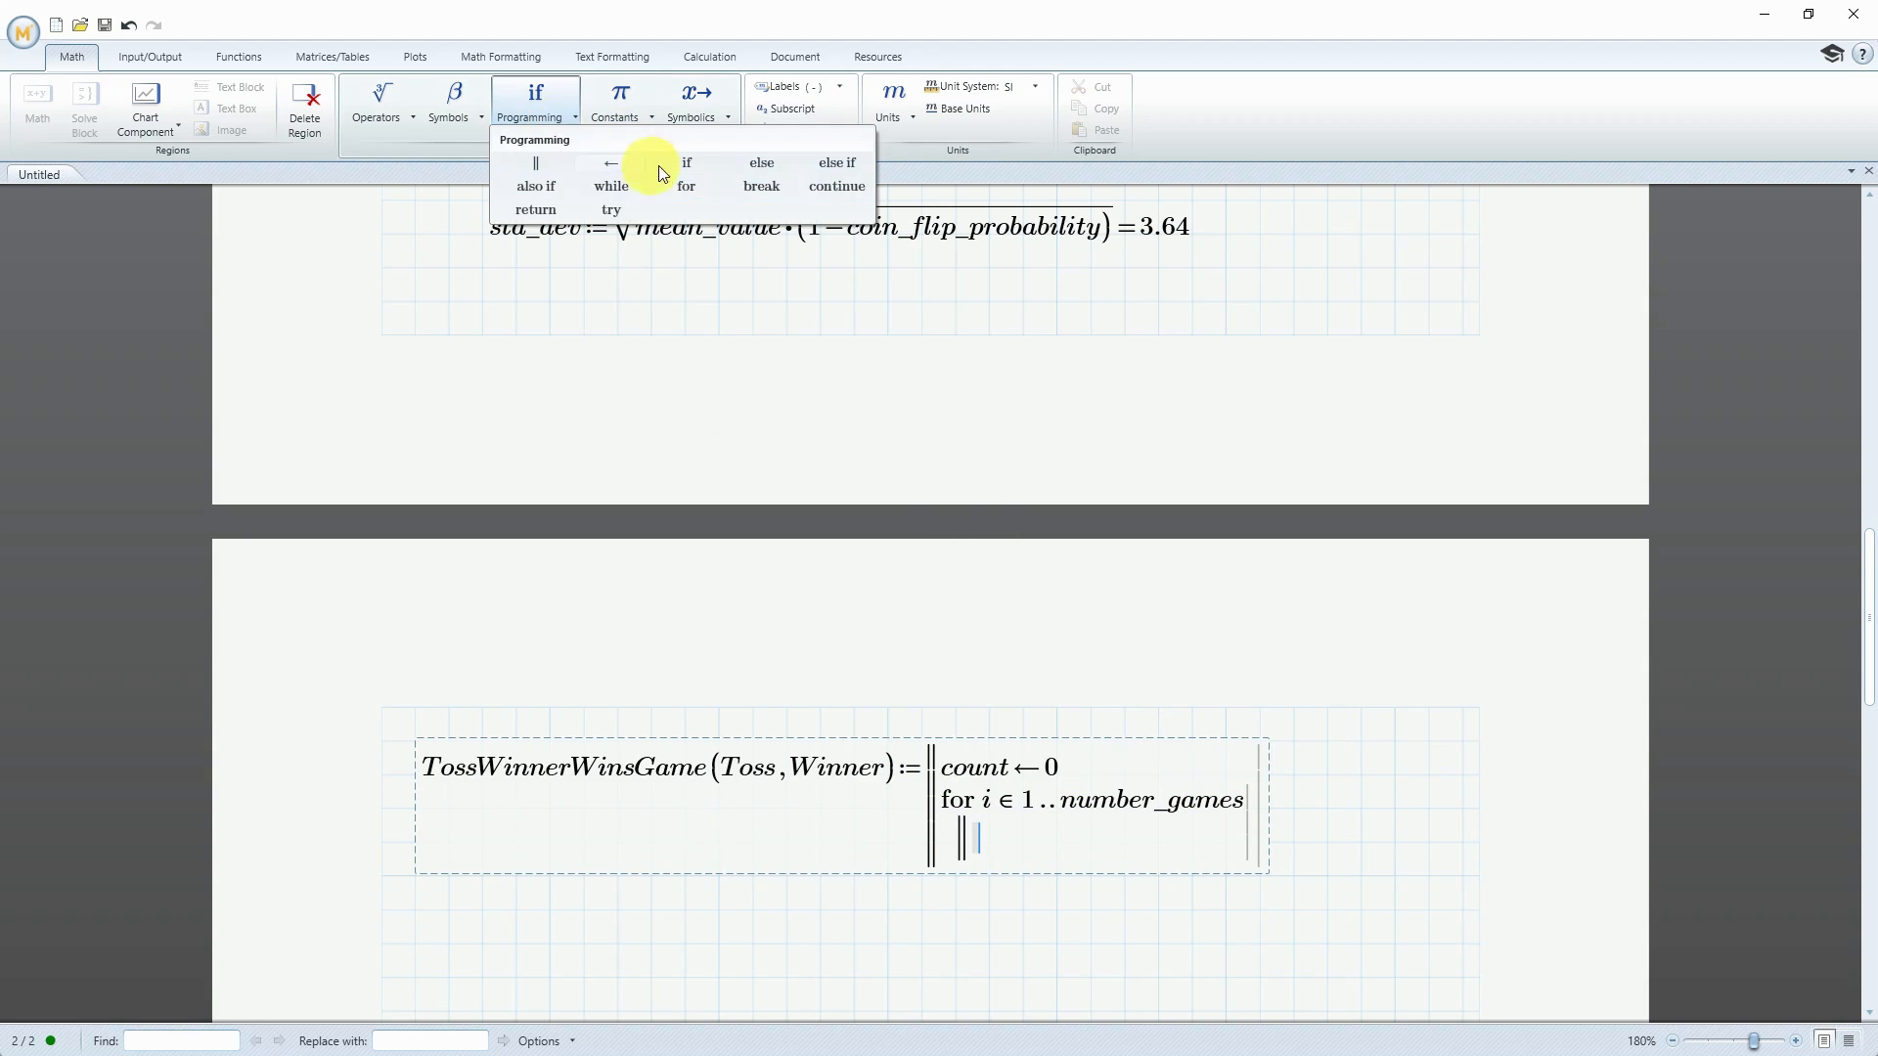
click(687, 162)
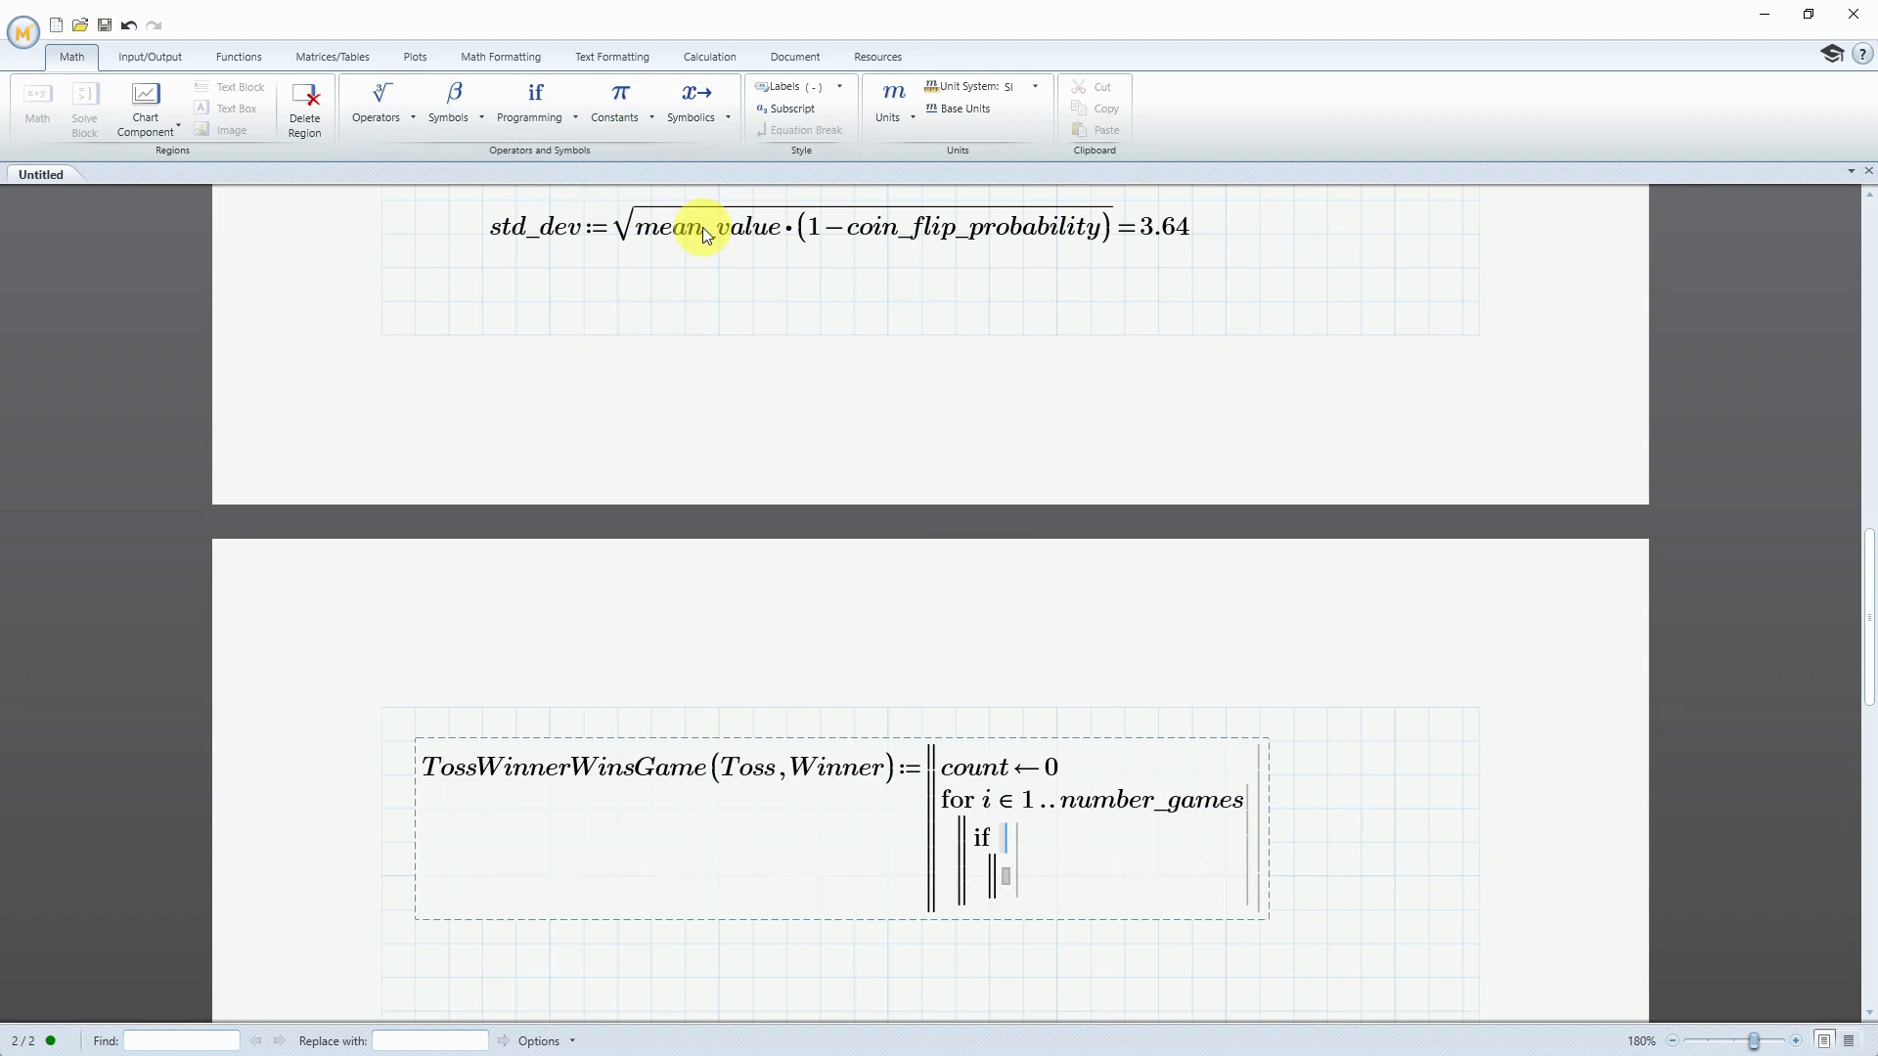
text(Toss)
click(334, 57)
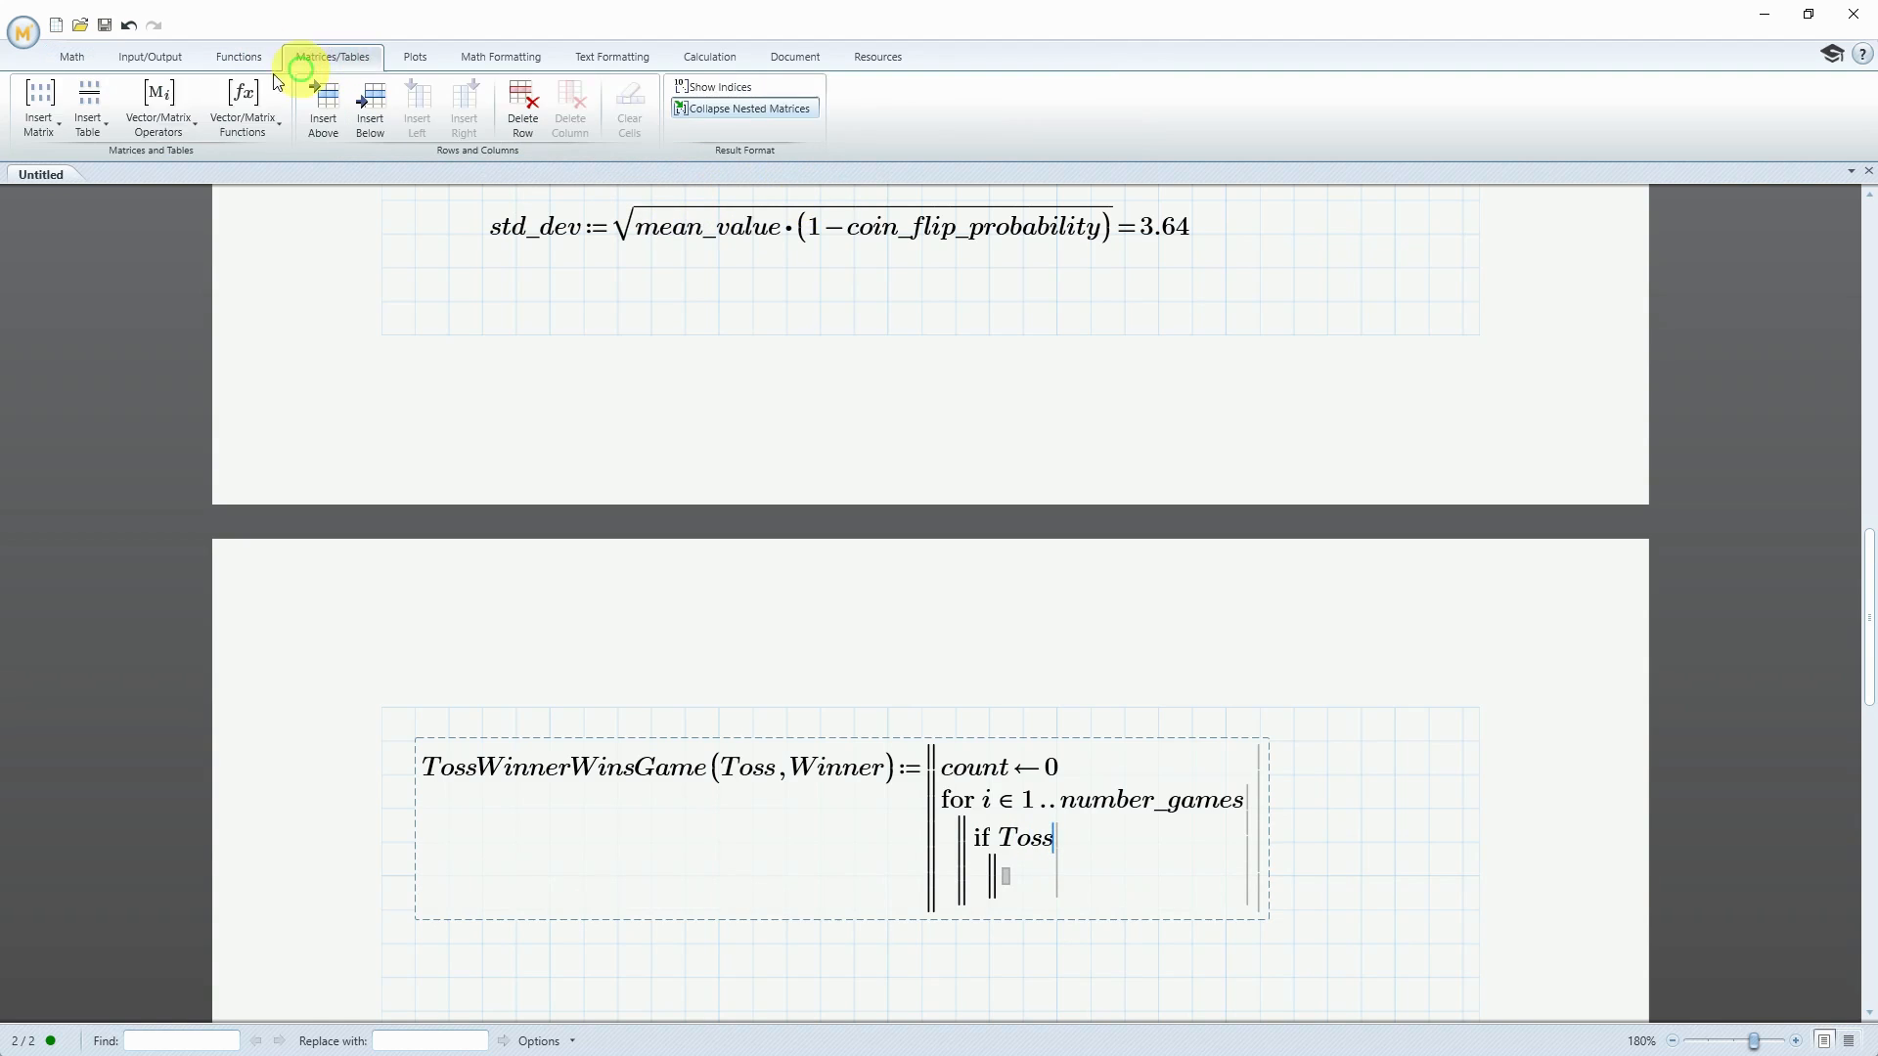
click(154, 137)
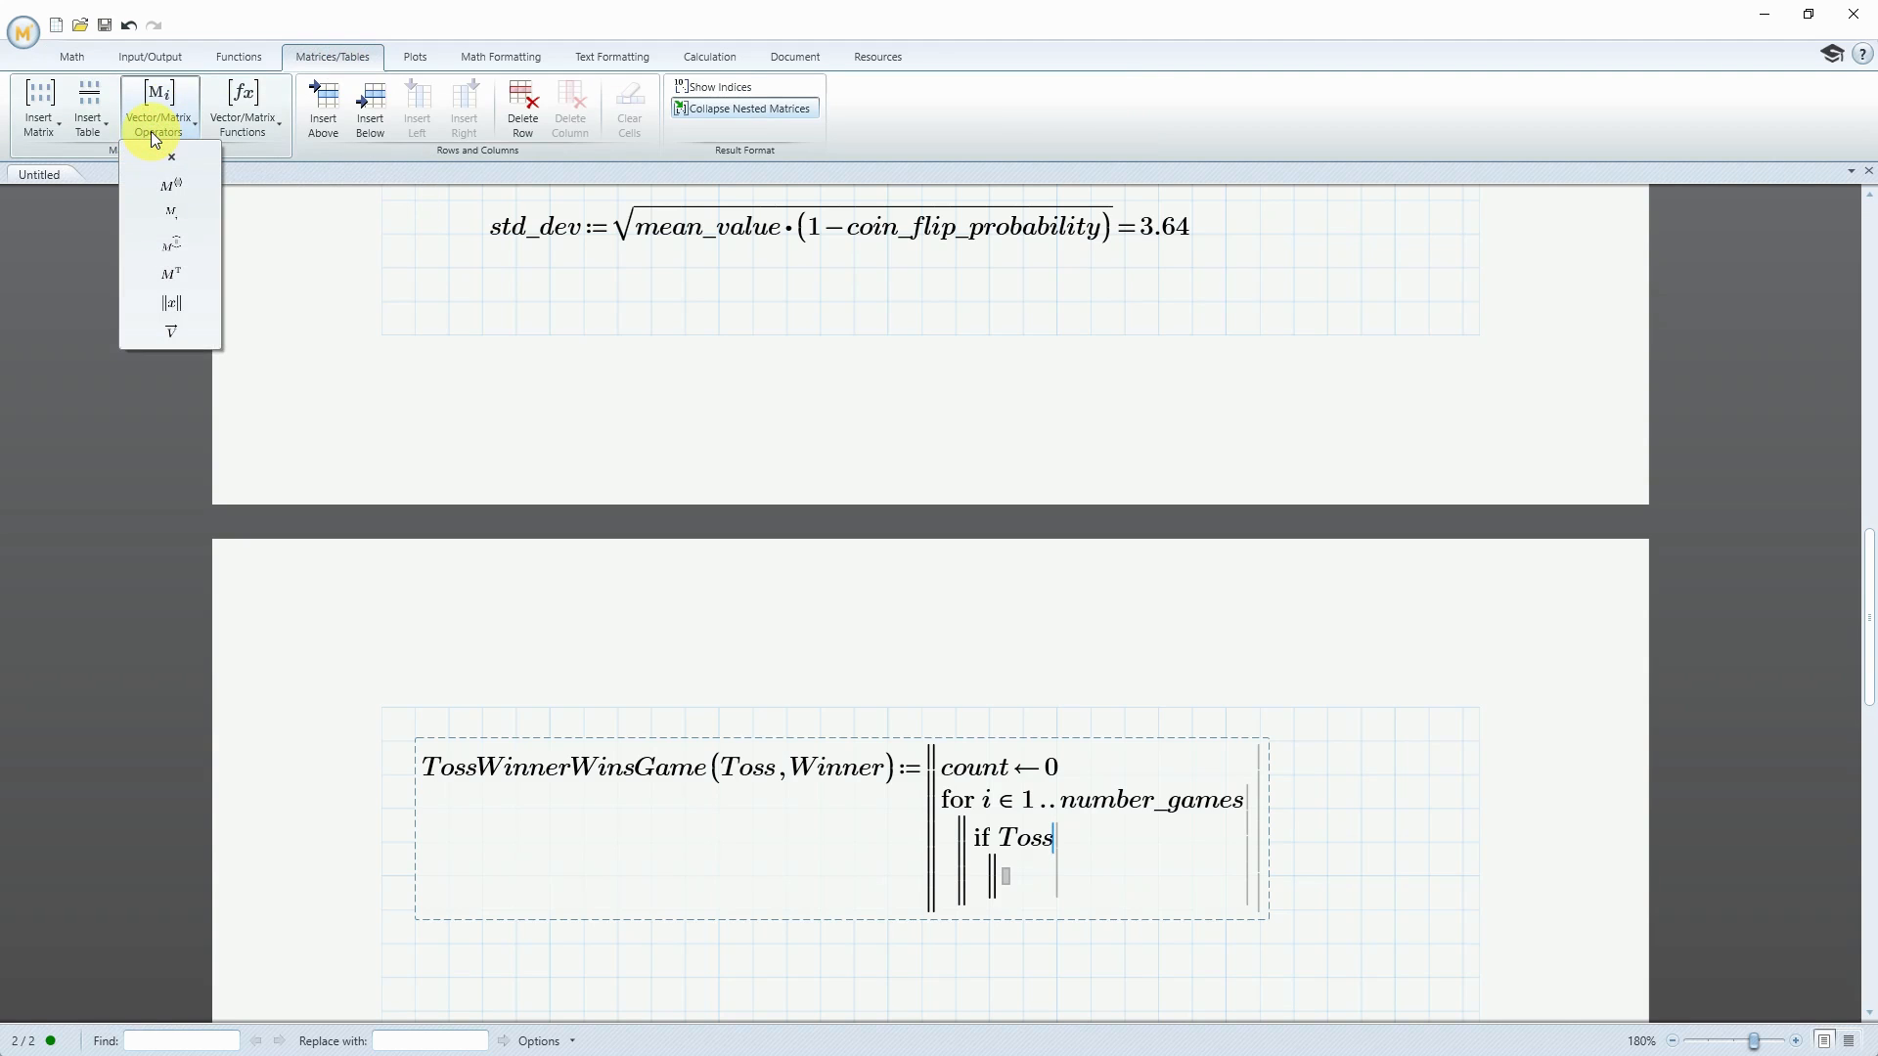
click(174, 214)
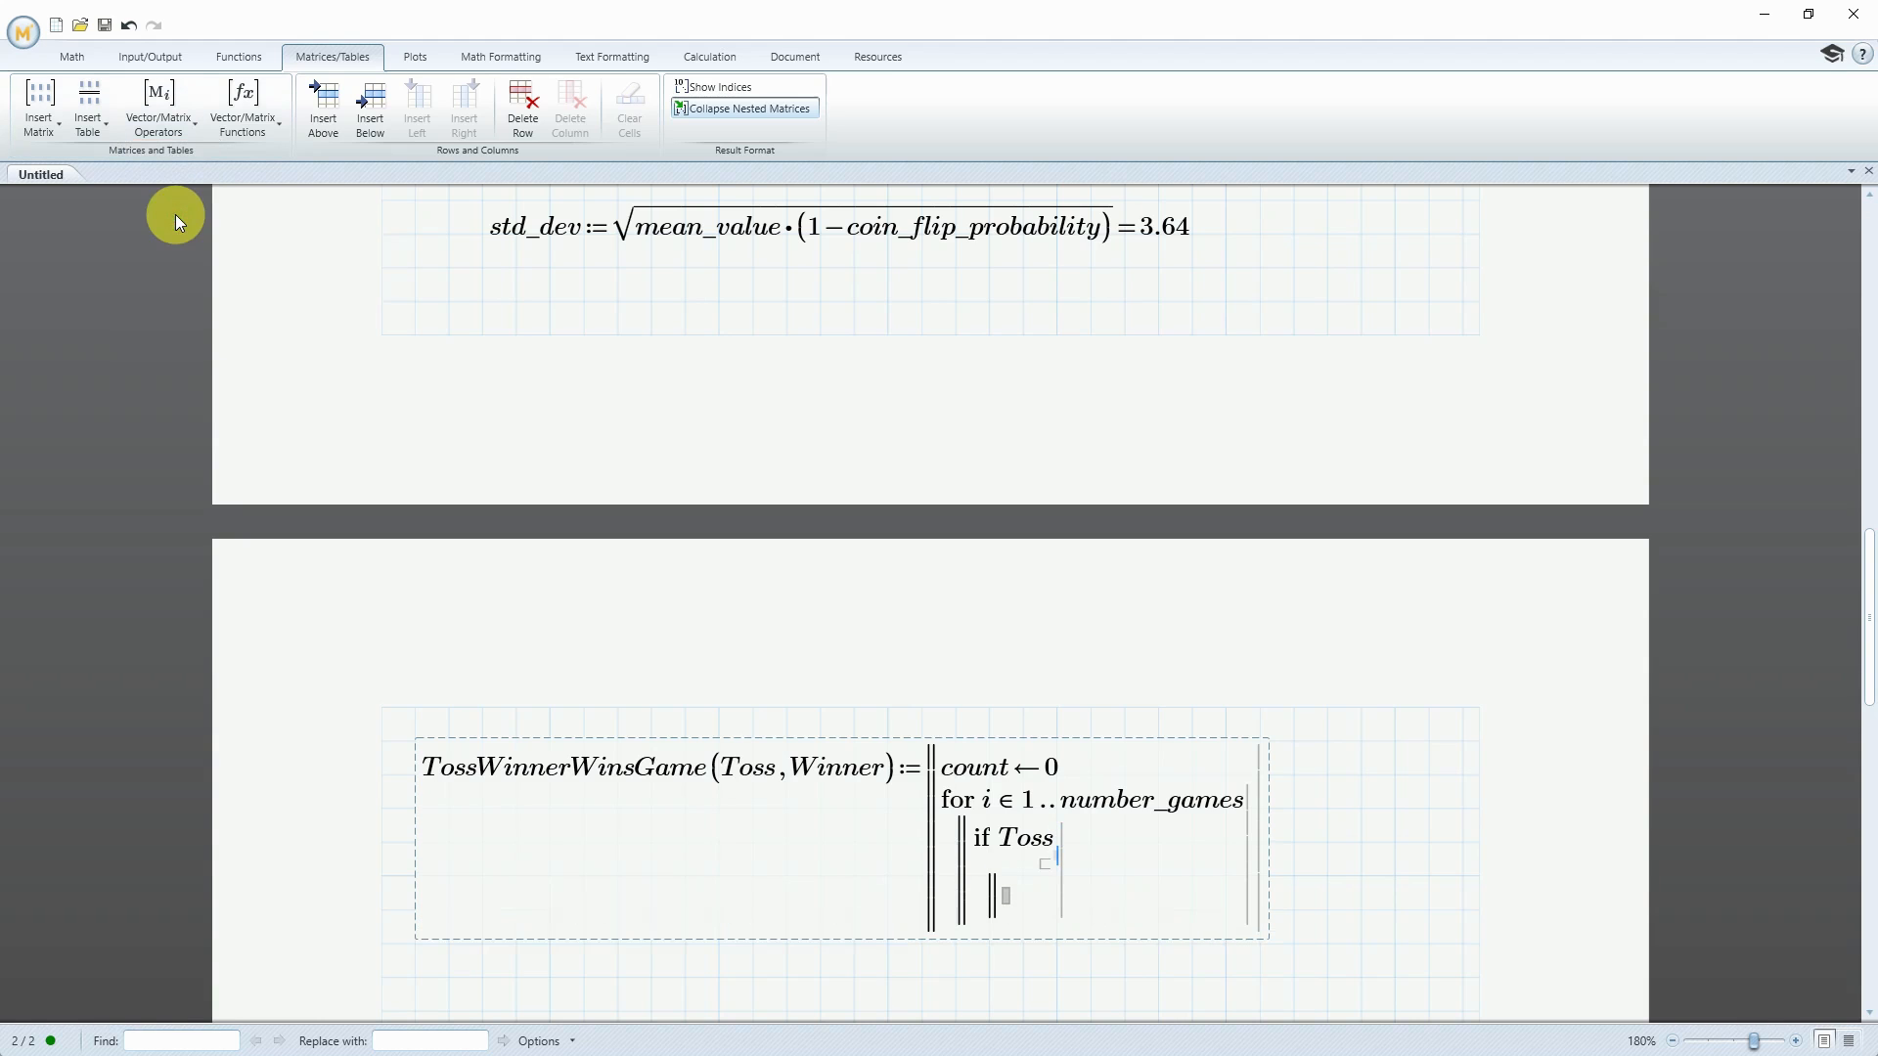
text(i)
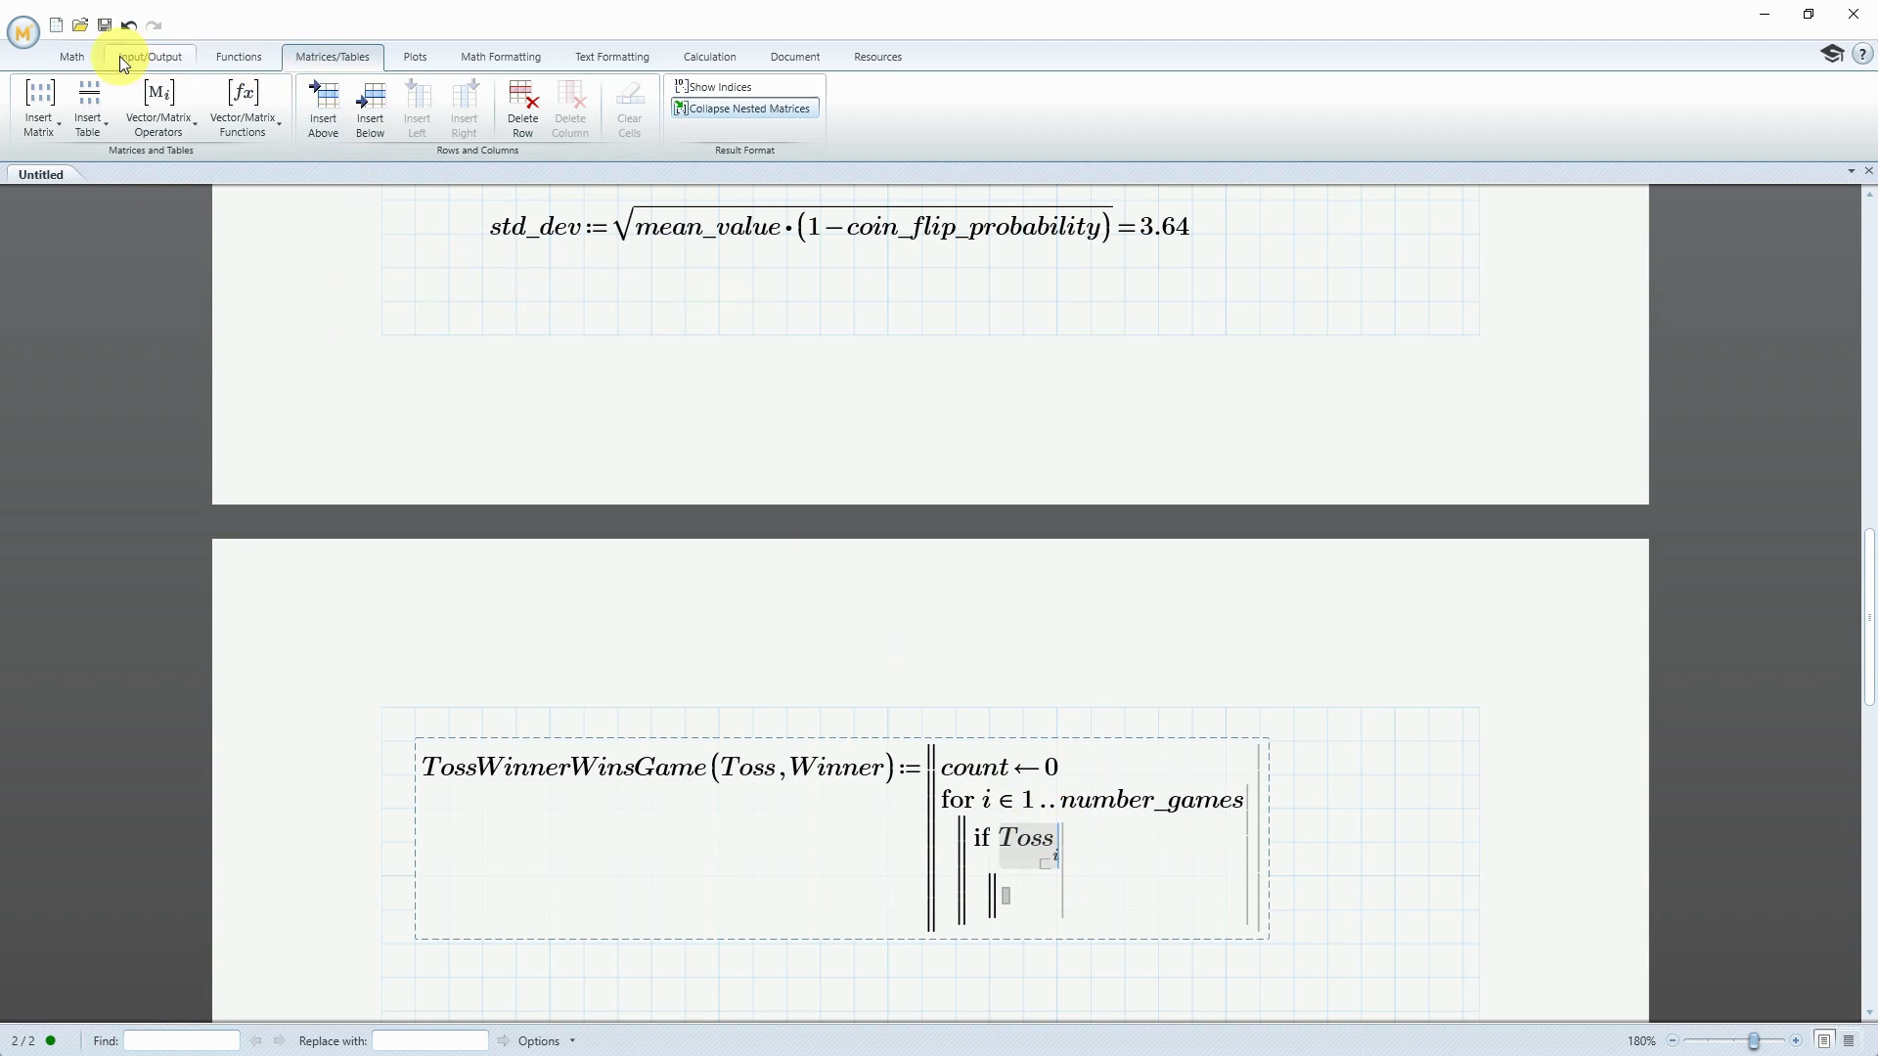
Complete the if condition by comparing the indexed Toss for equality with Winner indexed by i
click(58, 55)
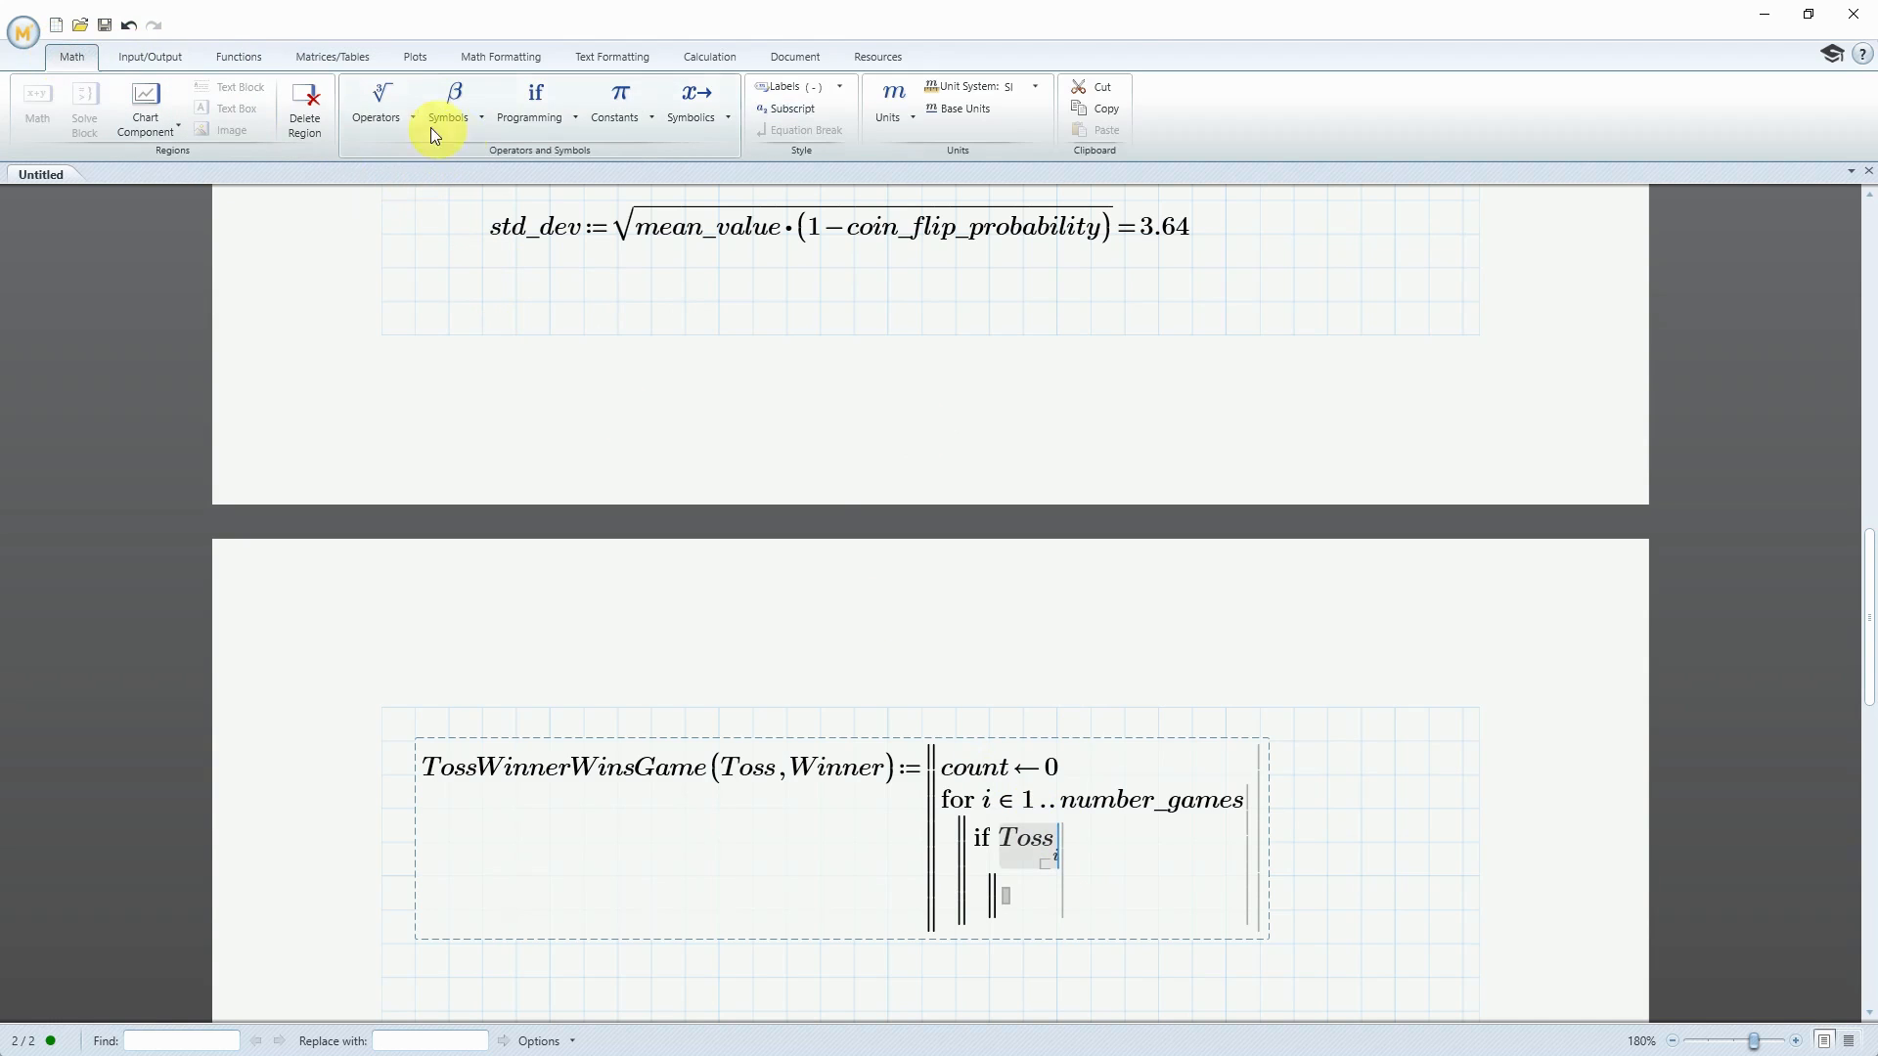
click(394, 118)
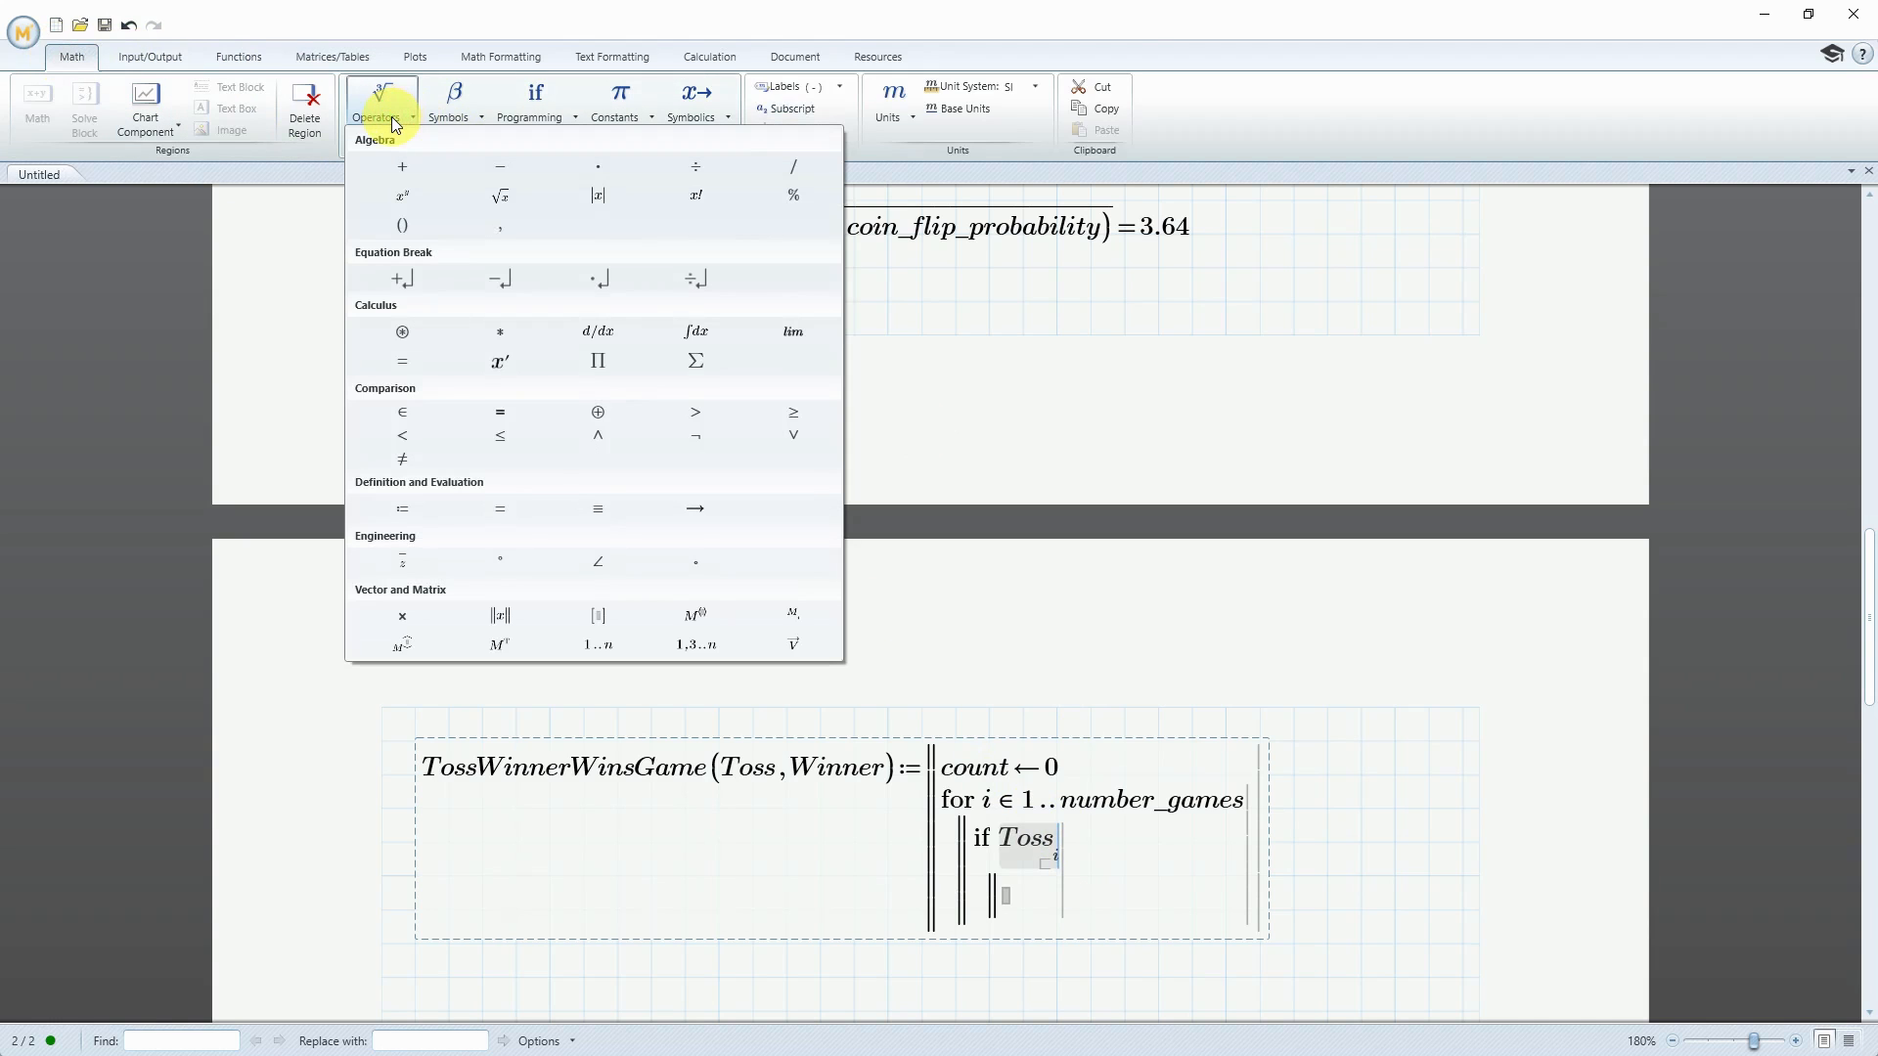
click(500, 413)
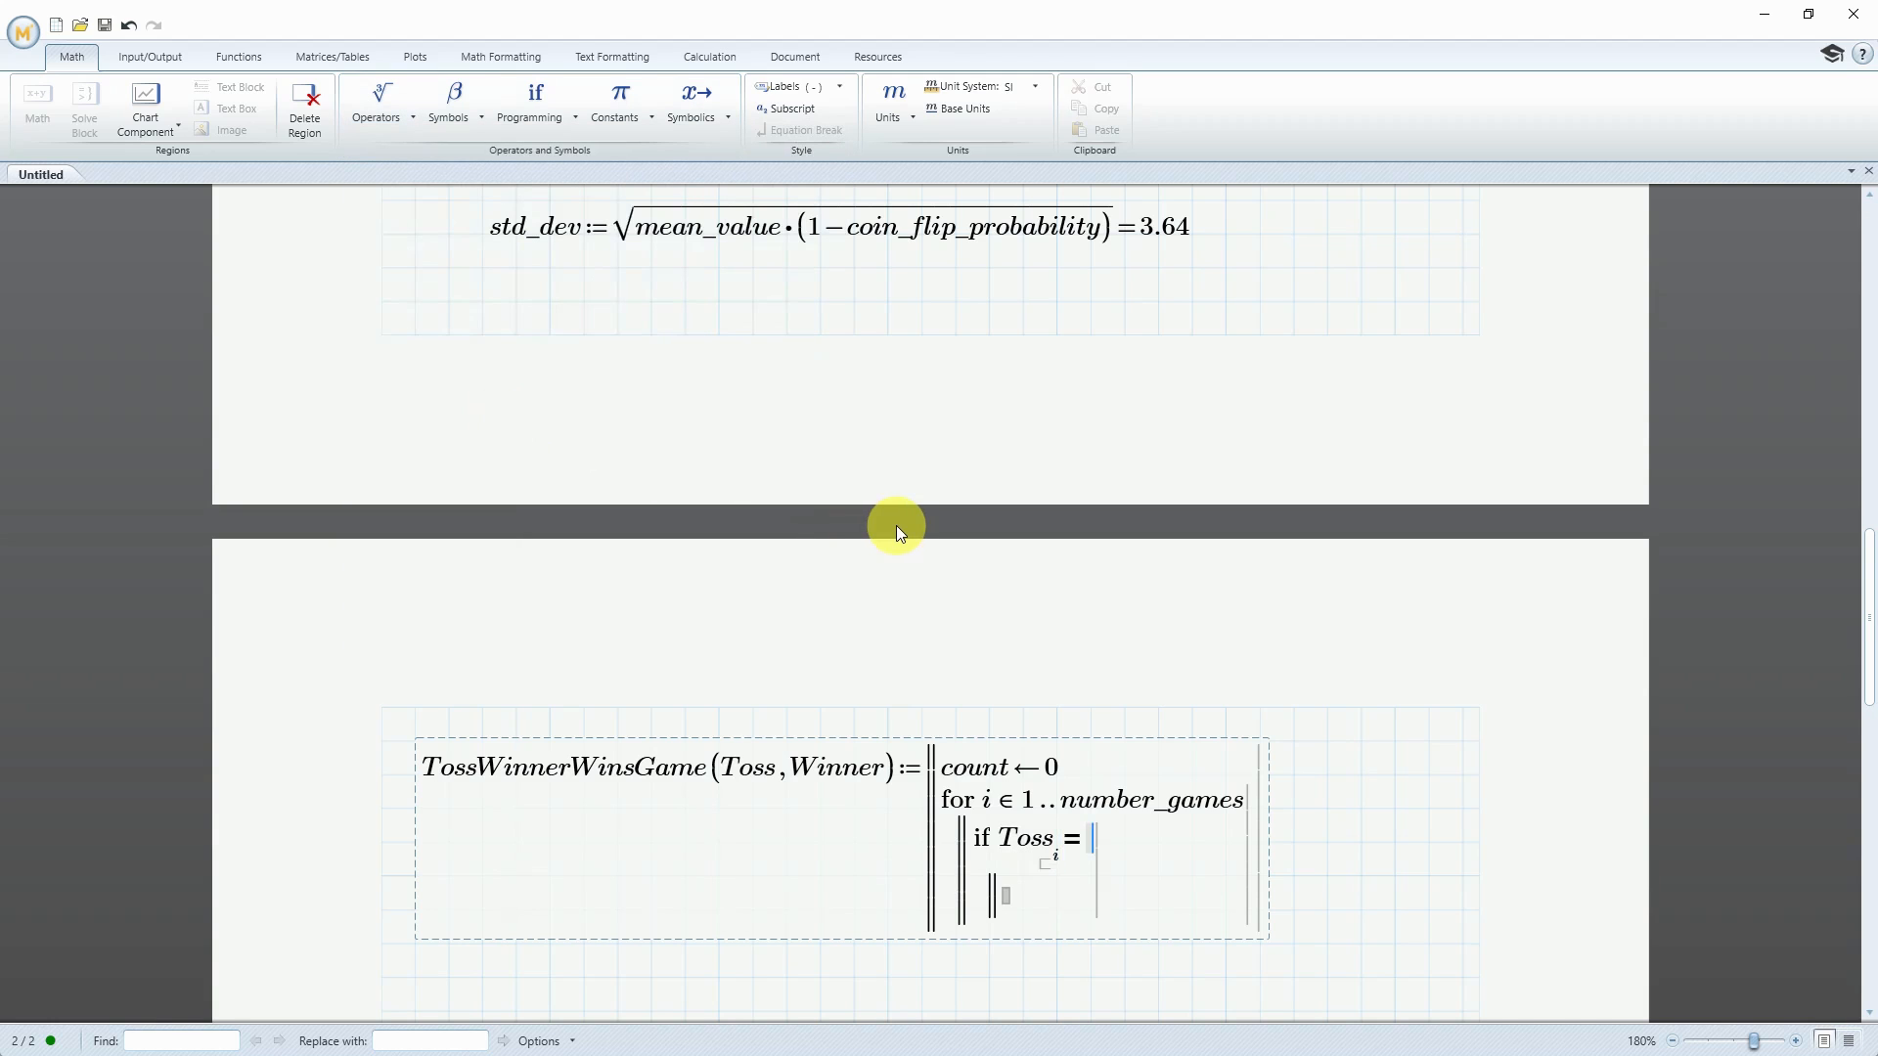
text(Winner)
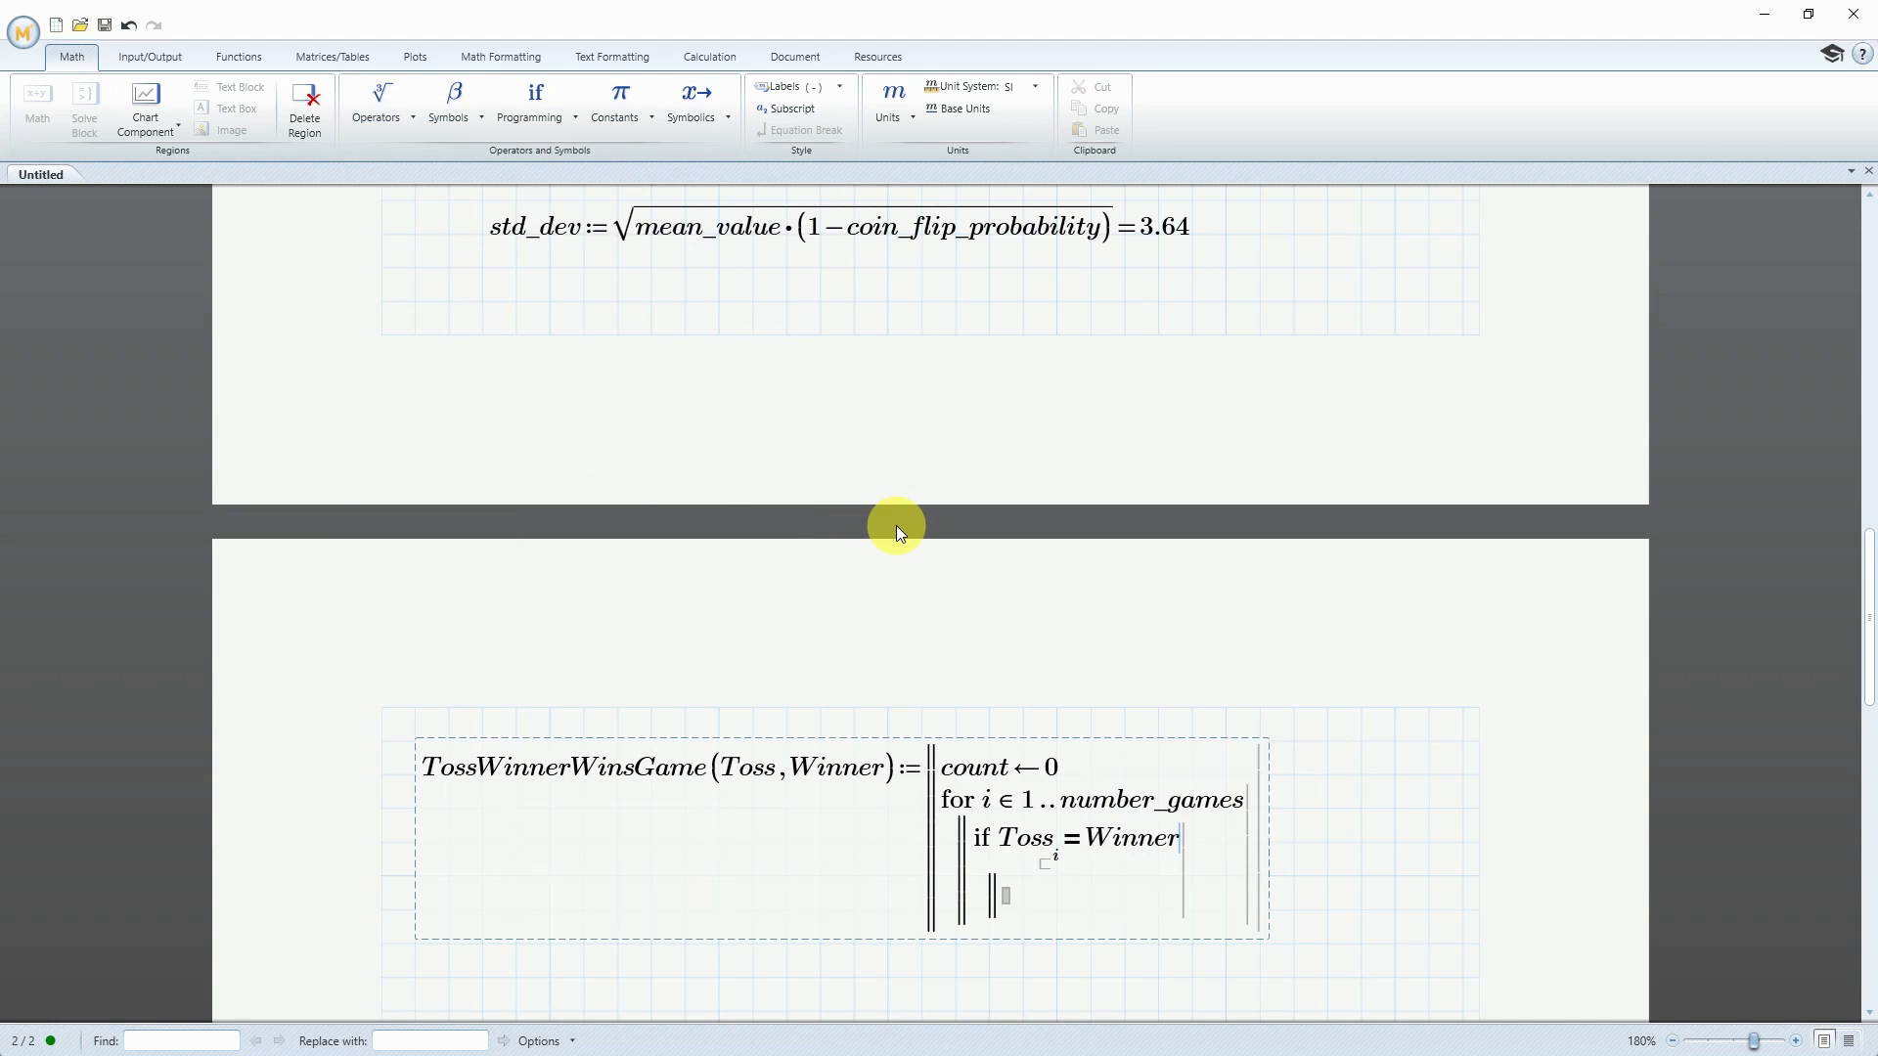
text([)
text(i)
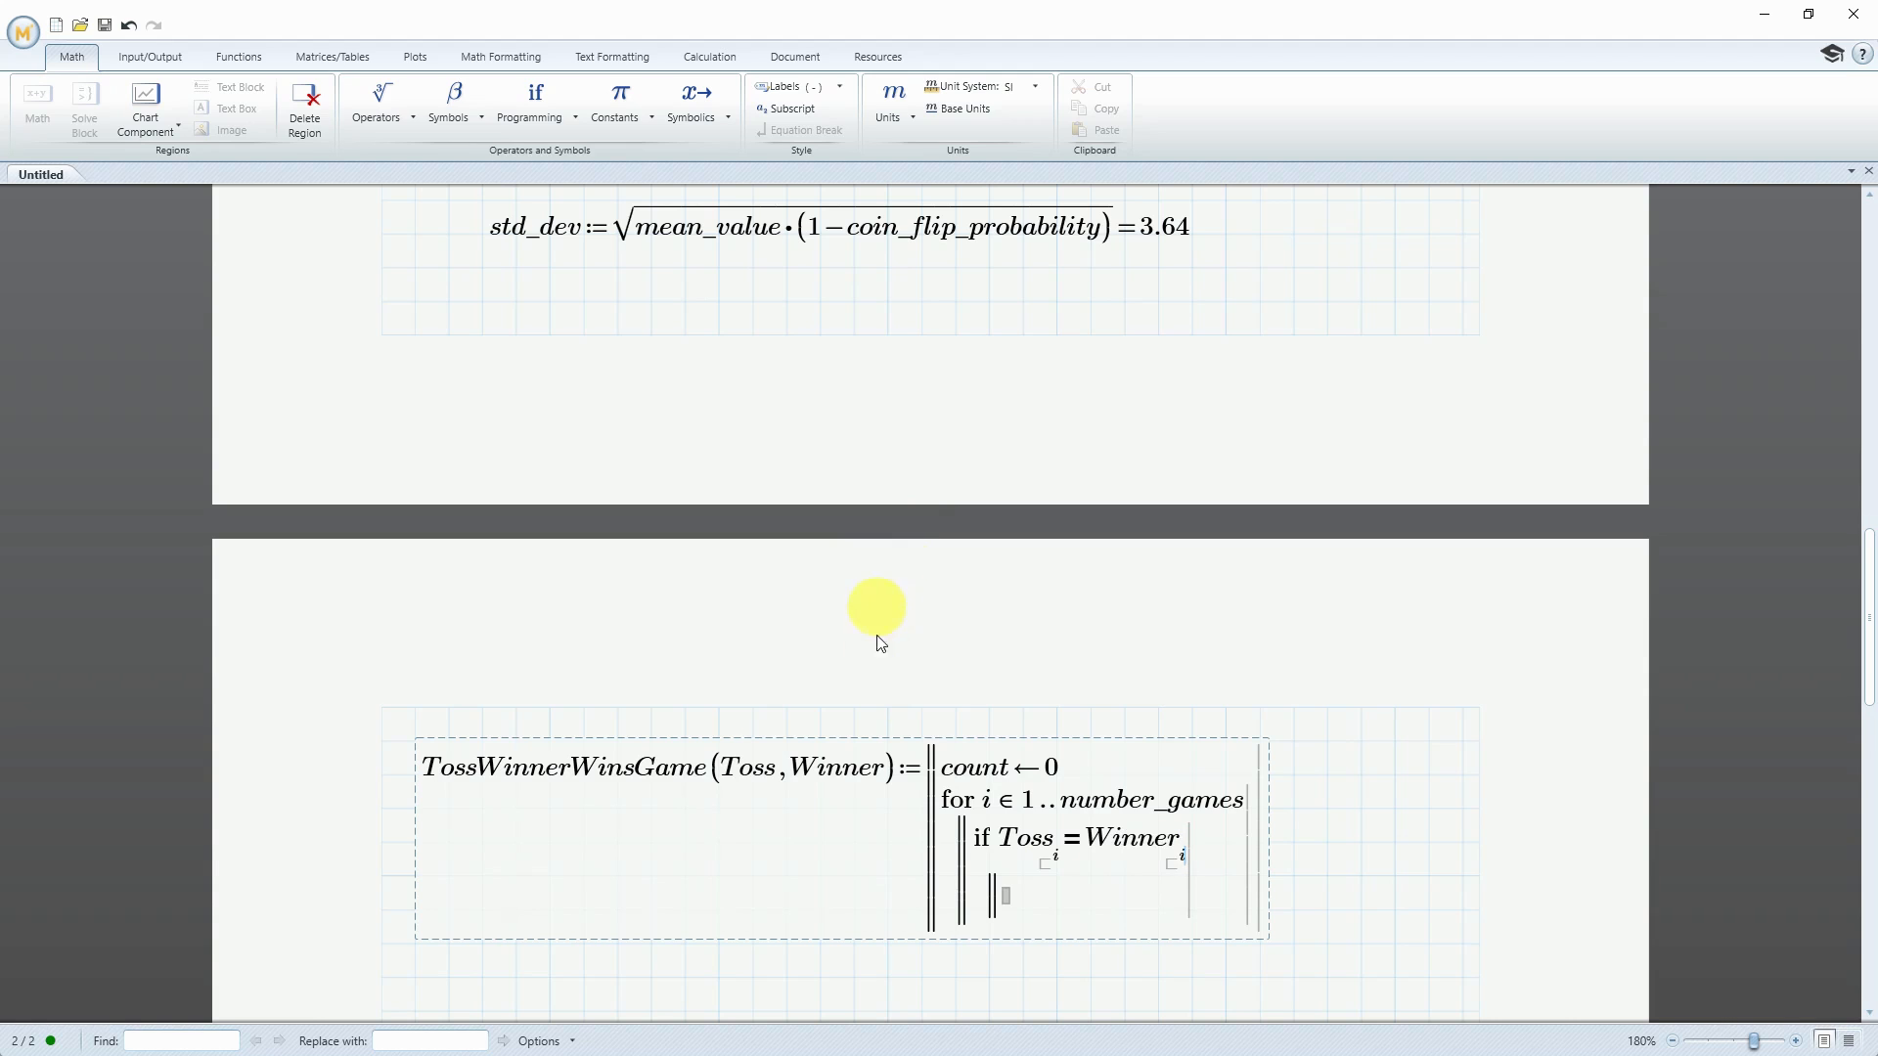
In the body of the if statement, locally assign count + 1 to count
click(1008, 896)
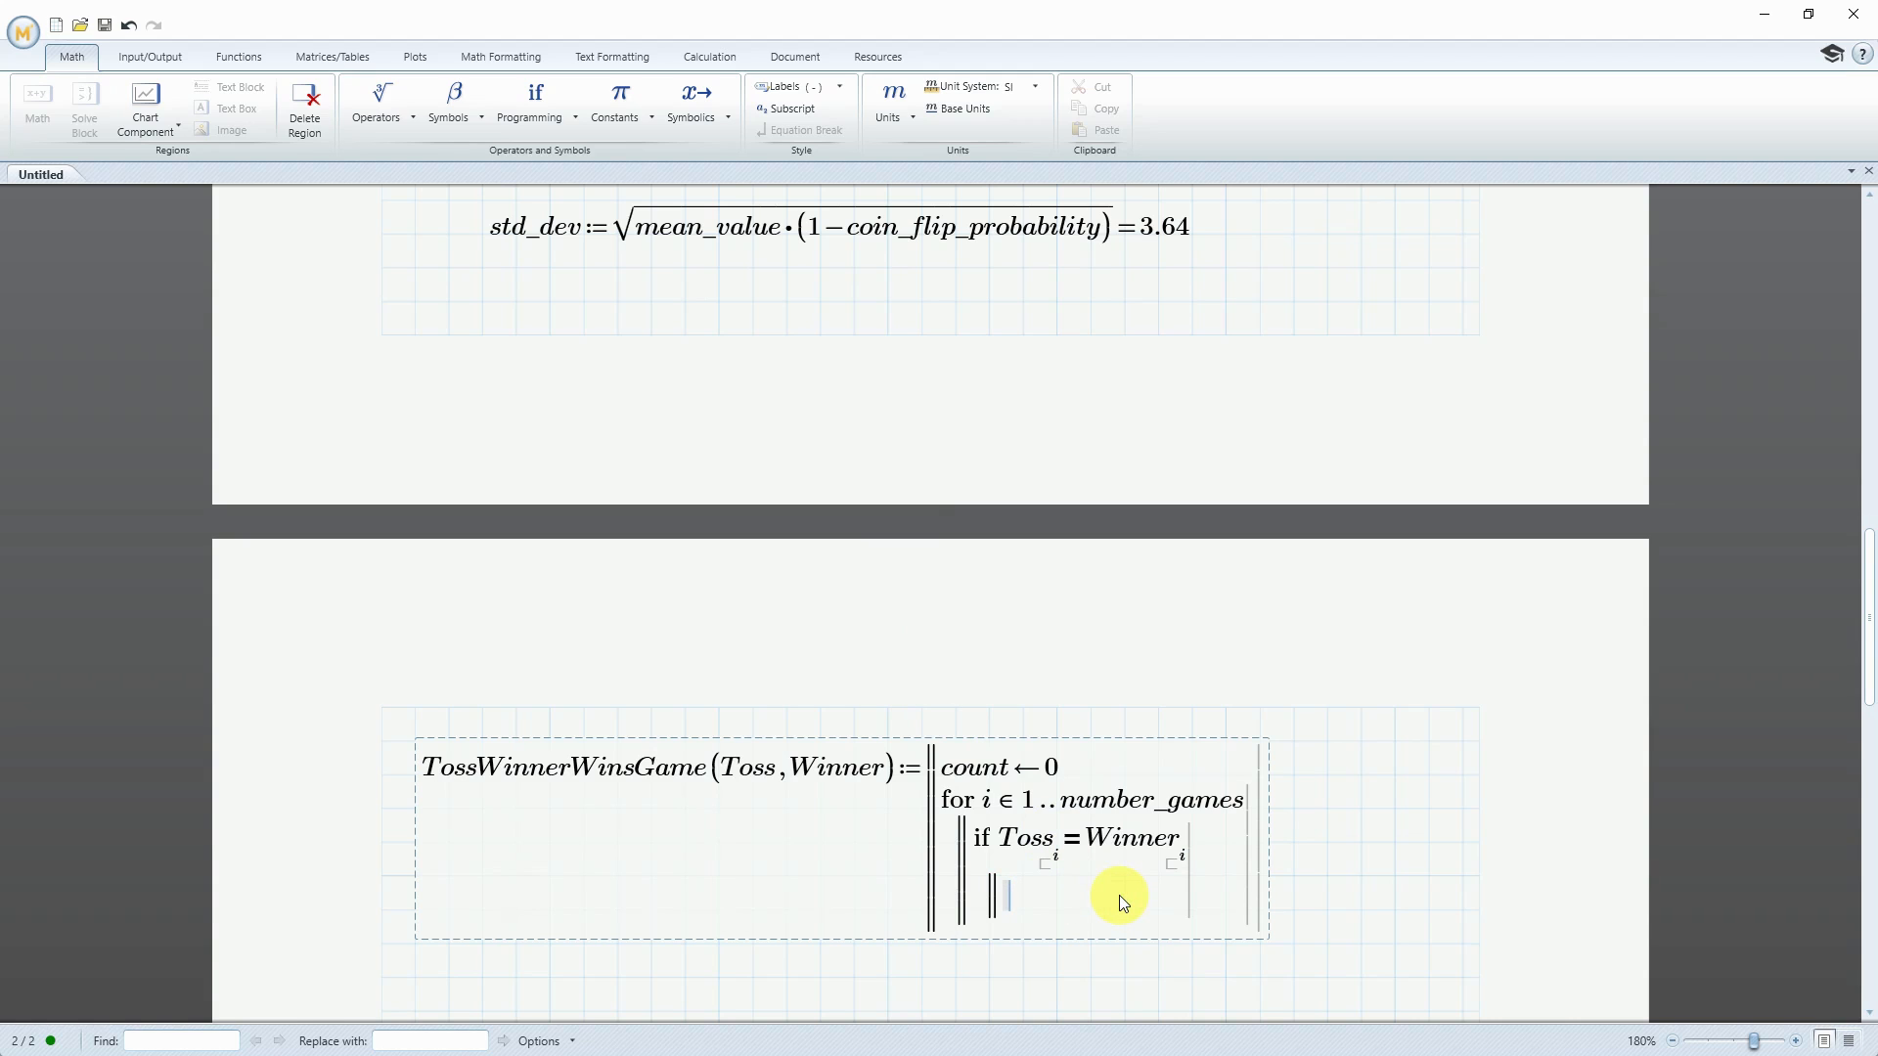
text(count)
click(560, 125)
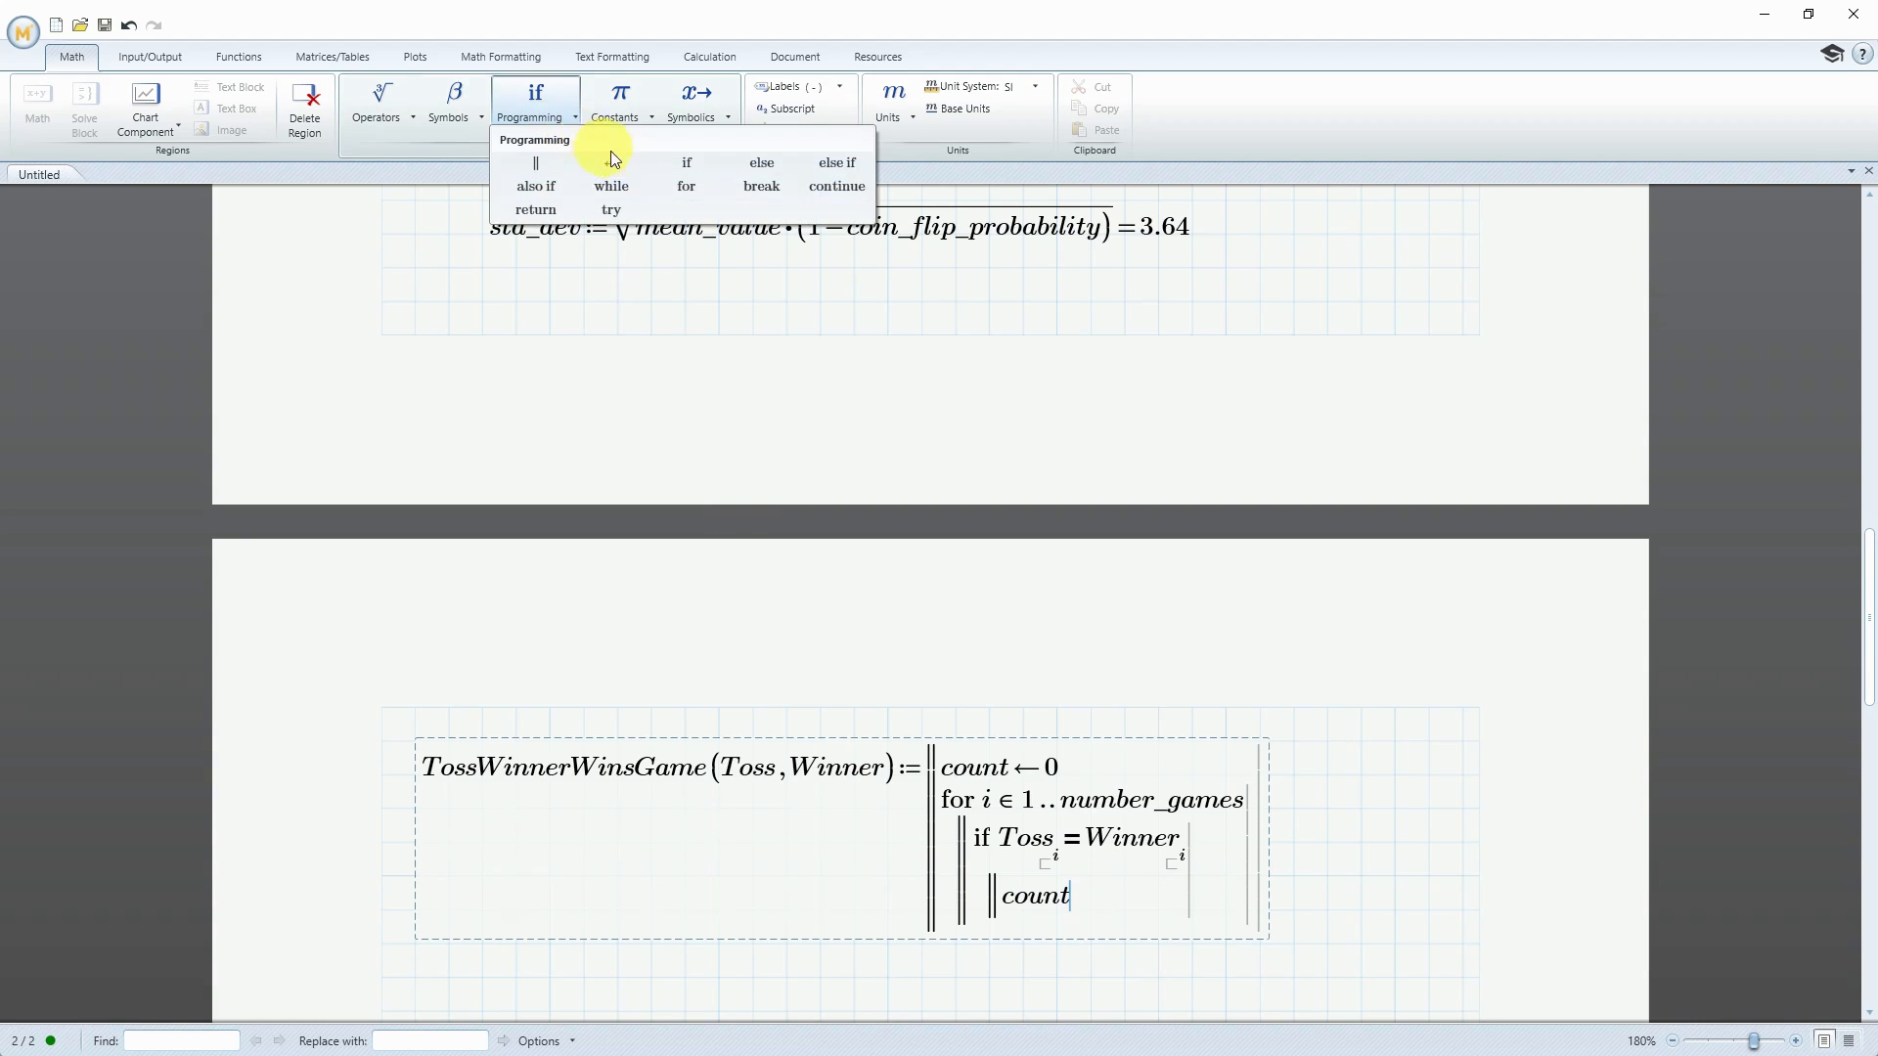
click(611, 164)
text(count)
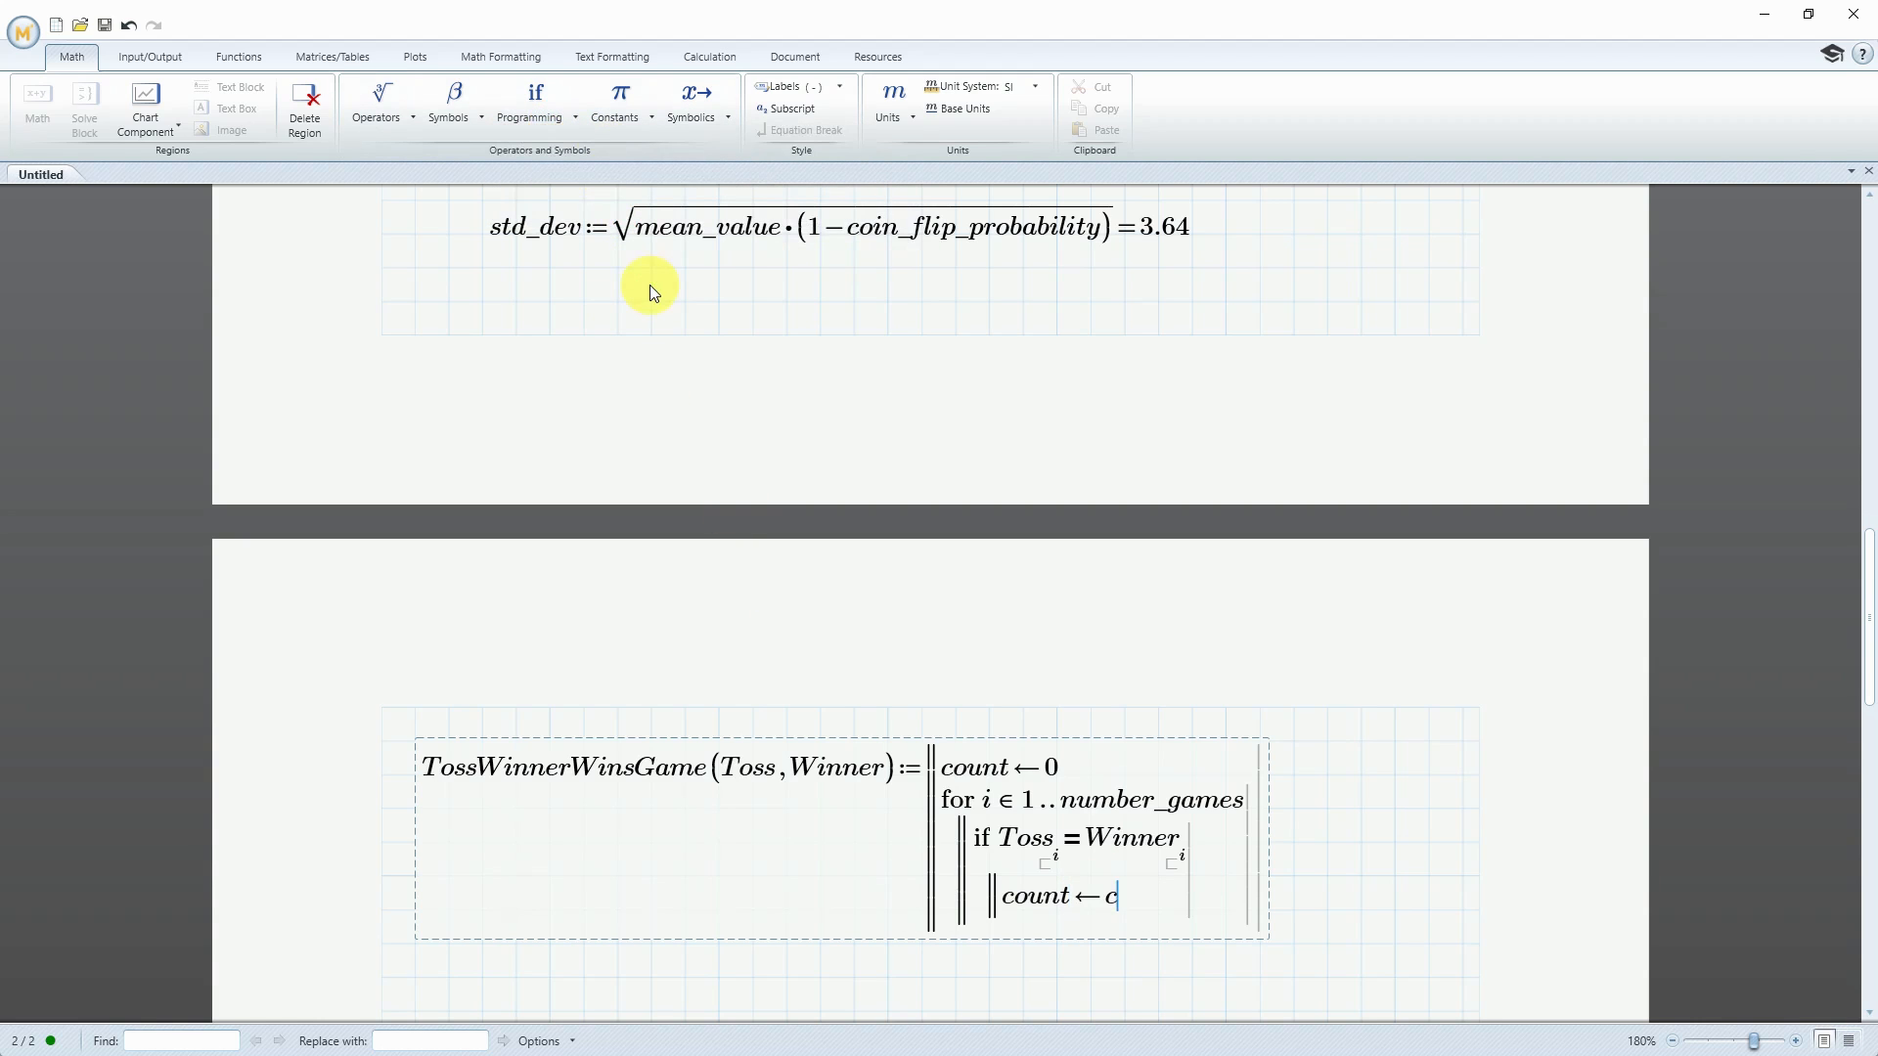
text(+1)
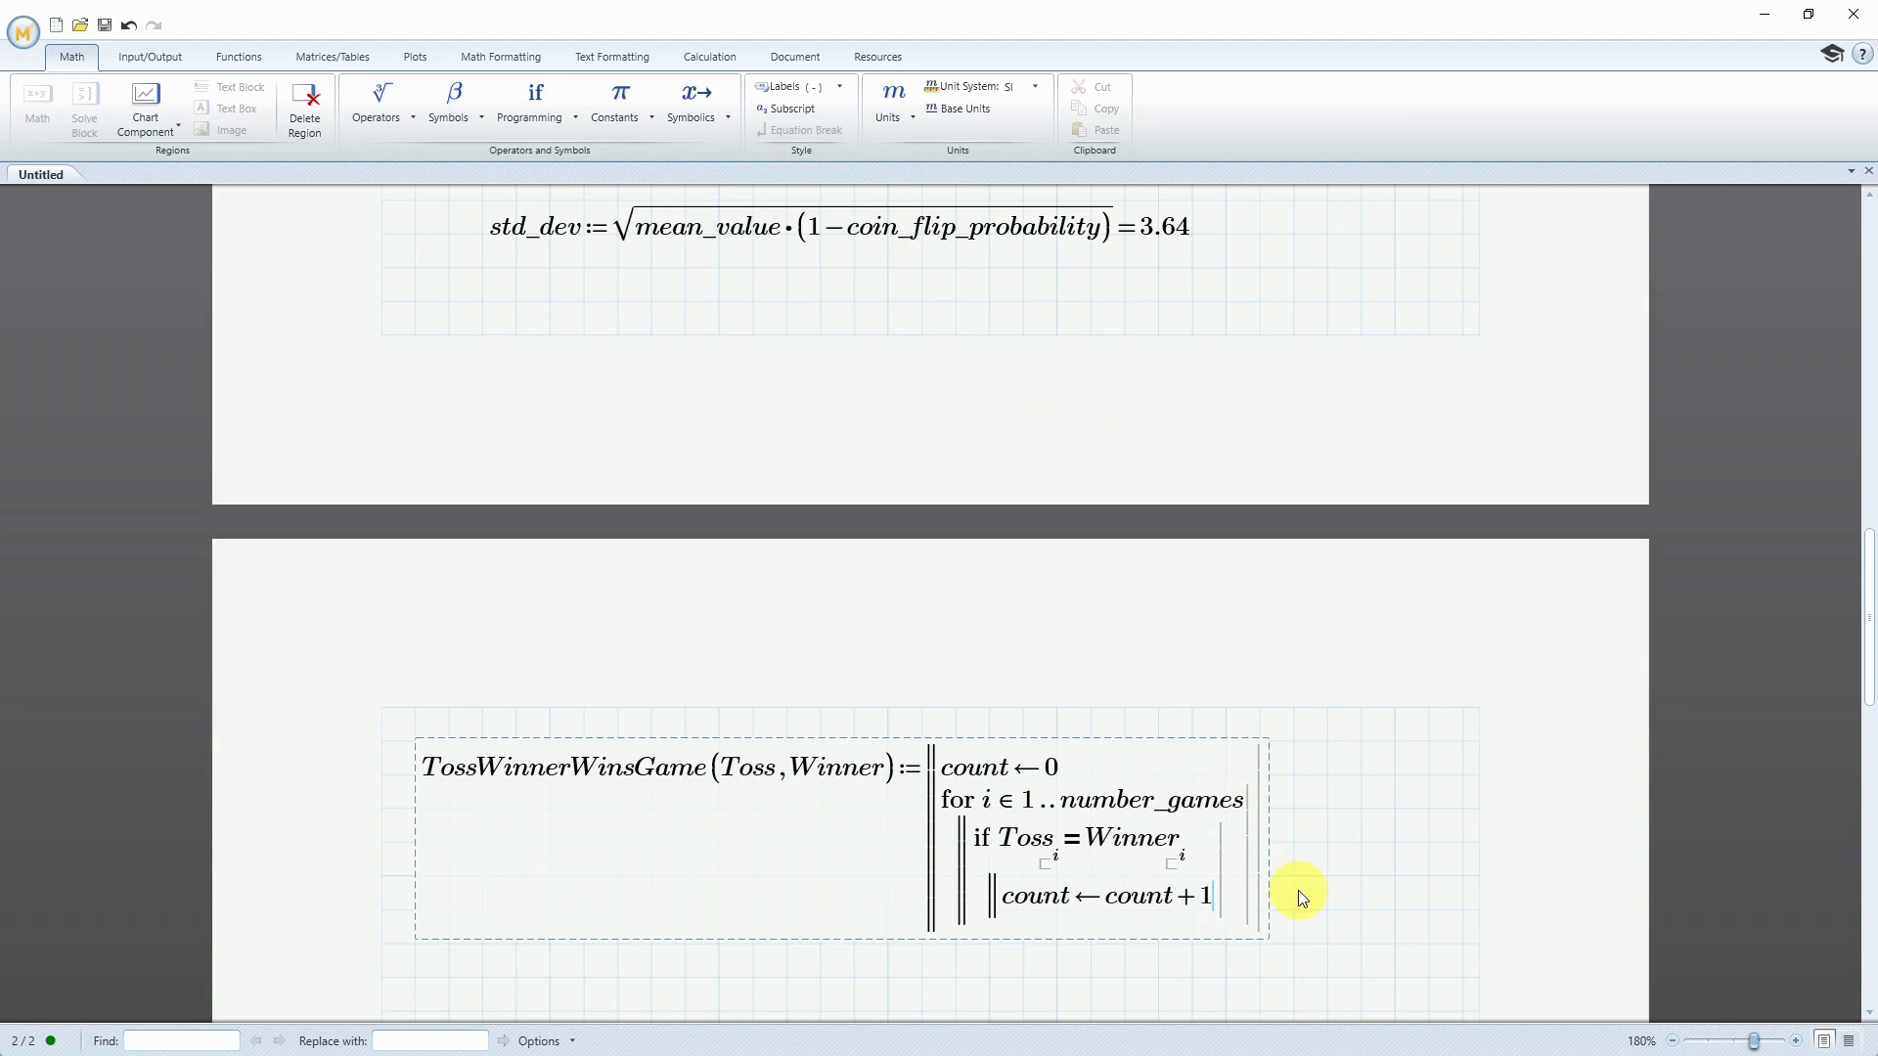
Add a final program line after the for loop that returns count, and finish the function
click(1248, 871)
key(Return)
click(525, 115)
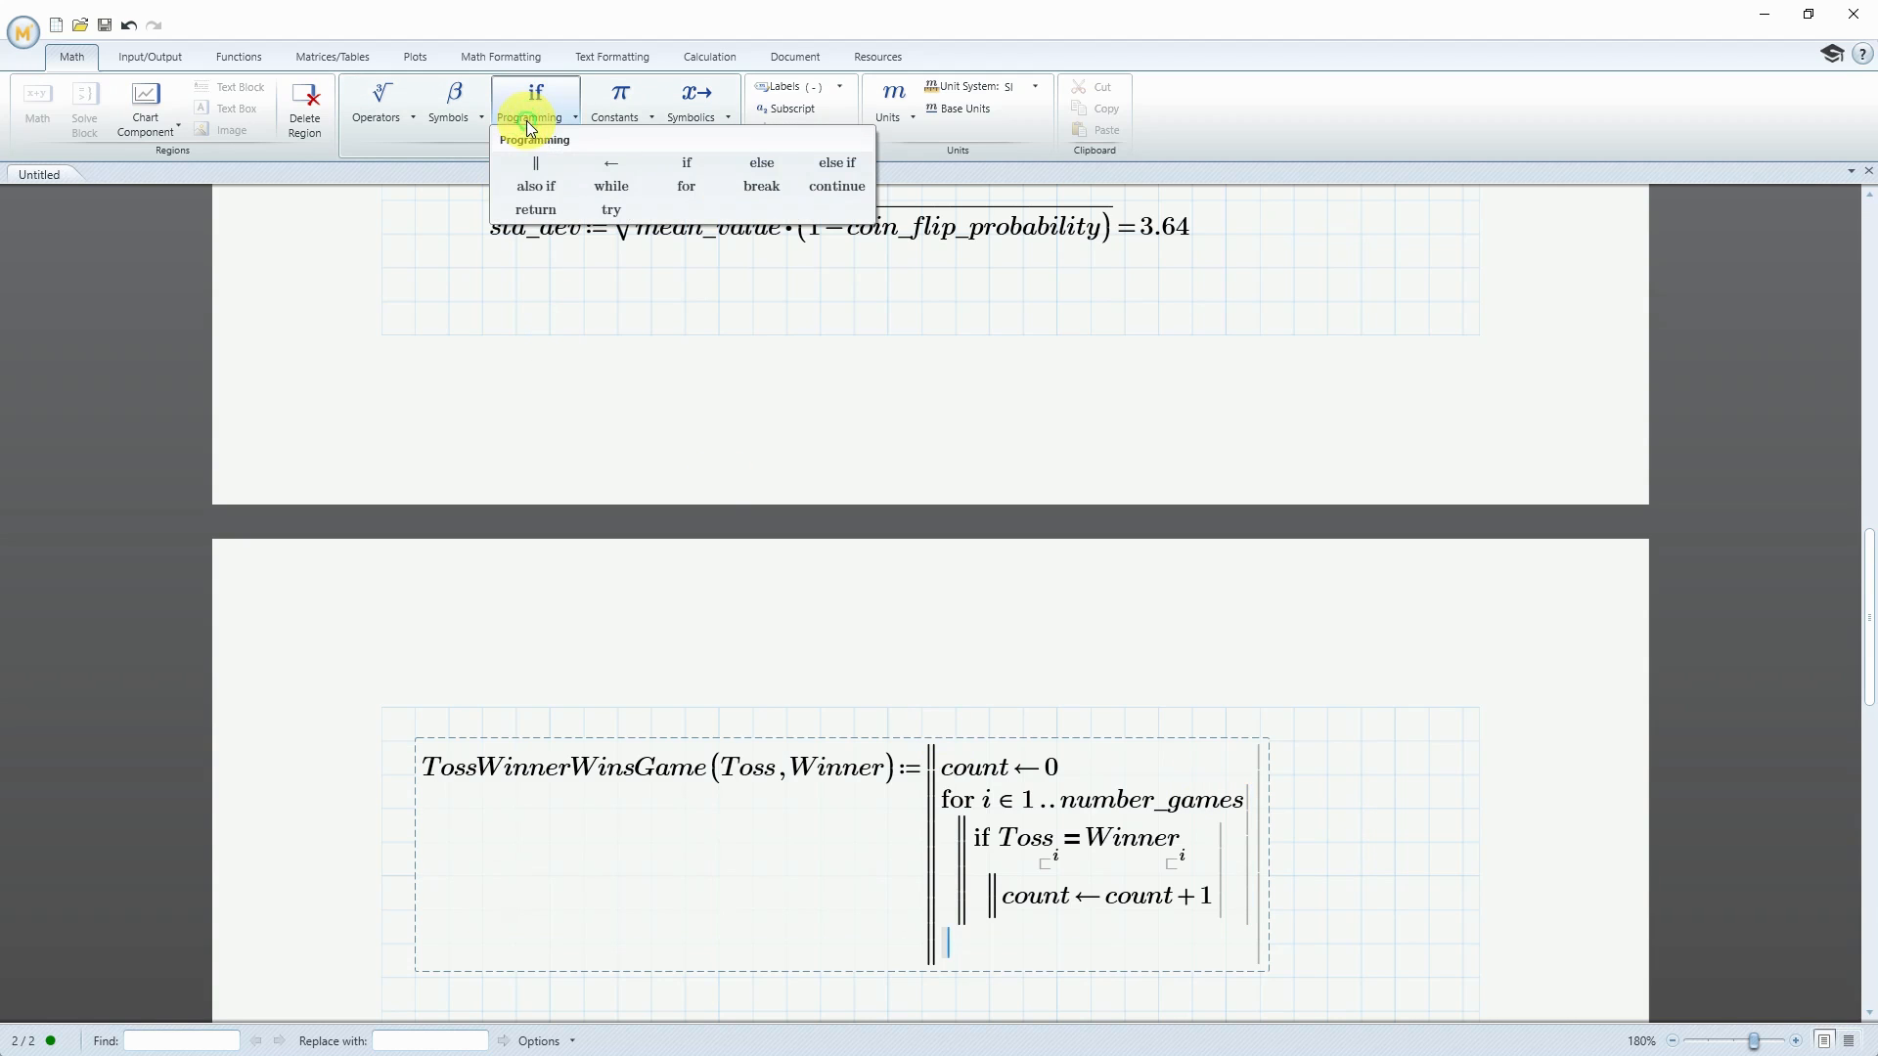
click(544, 207)
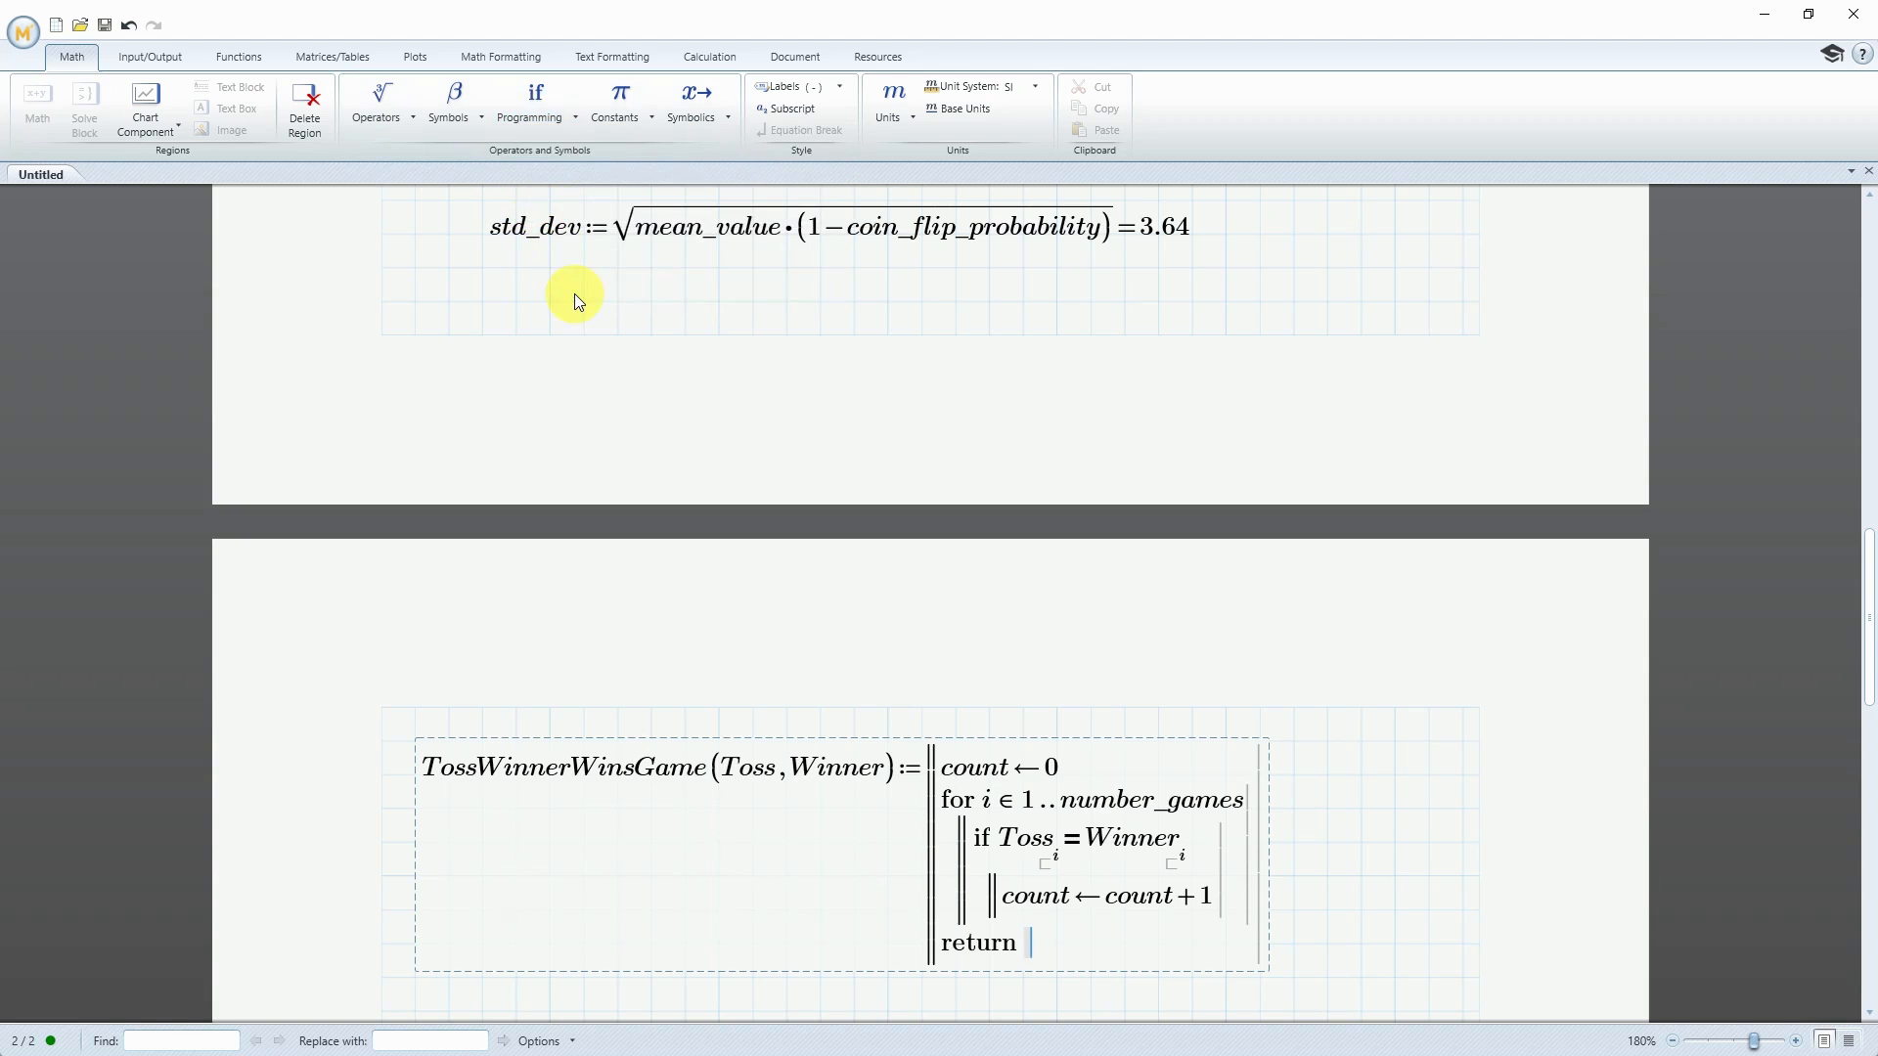
text(count)
click(1366, 858)
Below the function, define TWWG as a call to TossWinnerWinsGame with open parentheses for its arguments
scroll(1340, 793, down, 8)
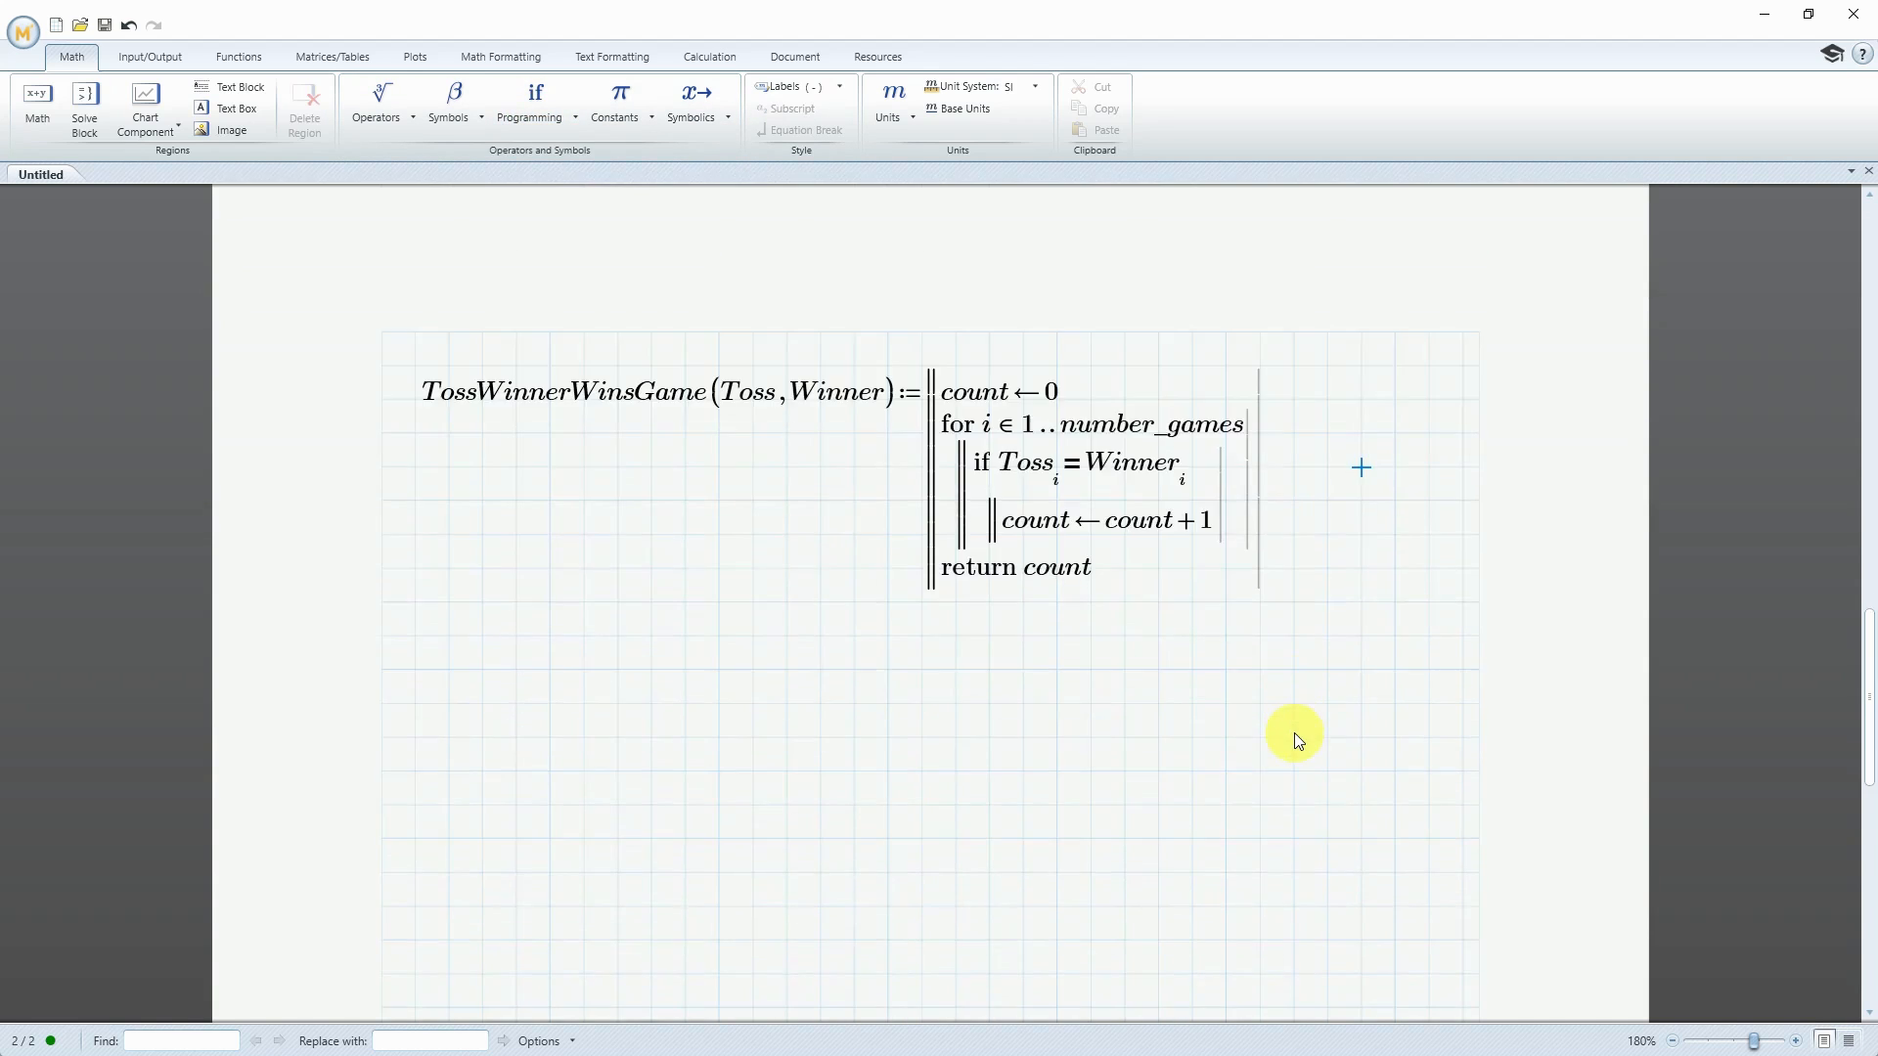
click(420, 668)
text(TWWG)
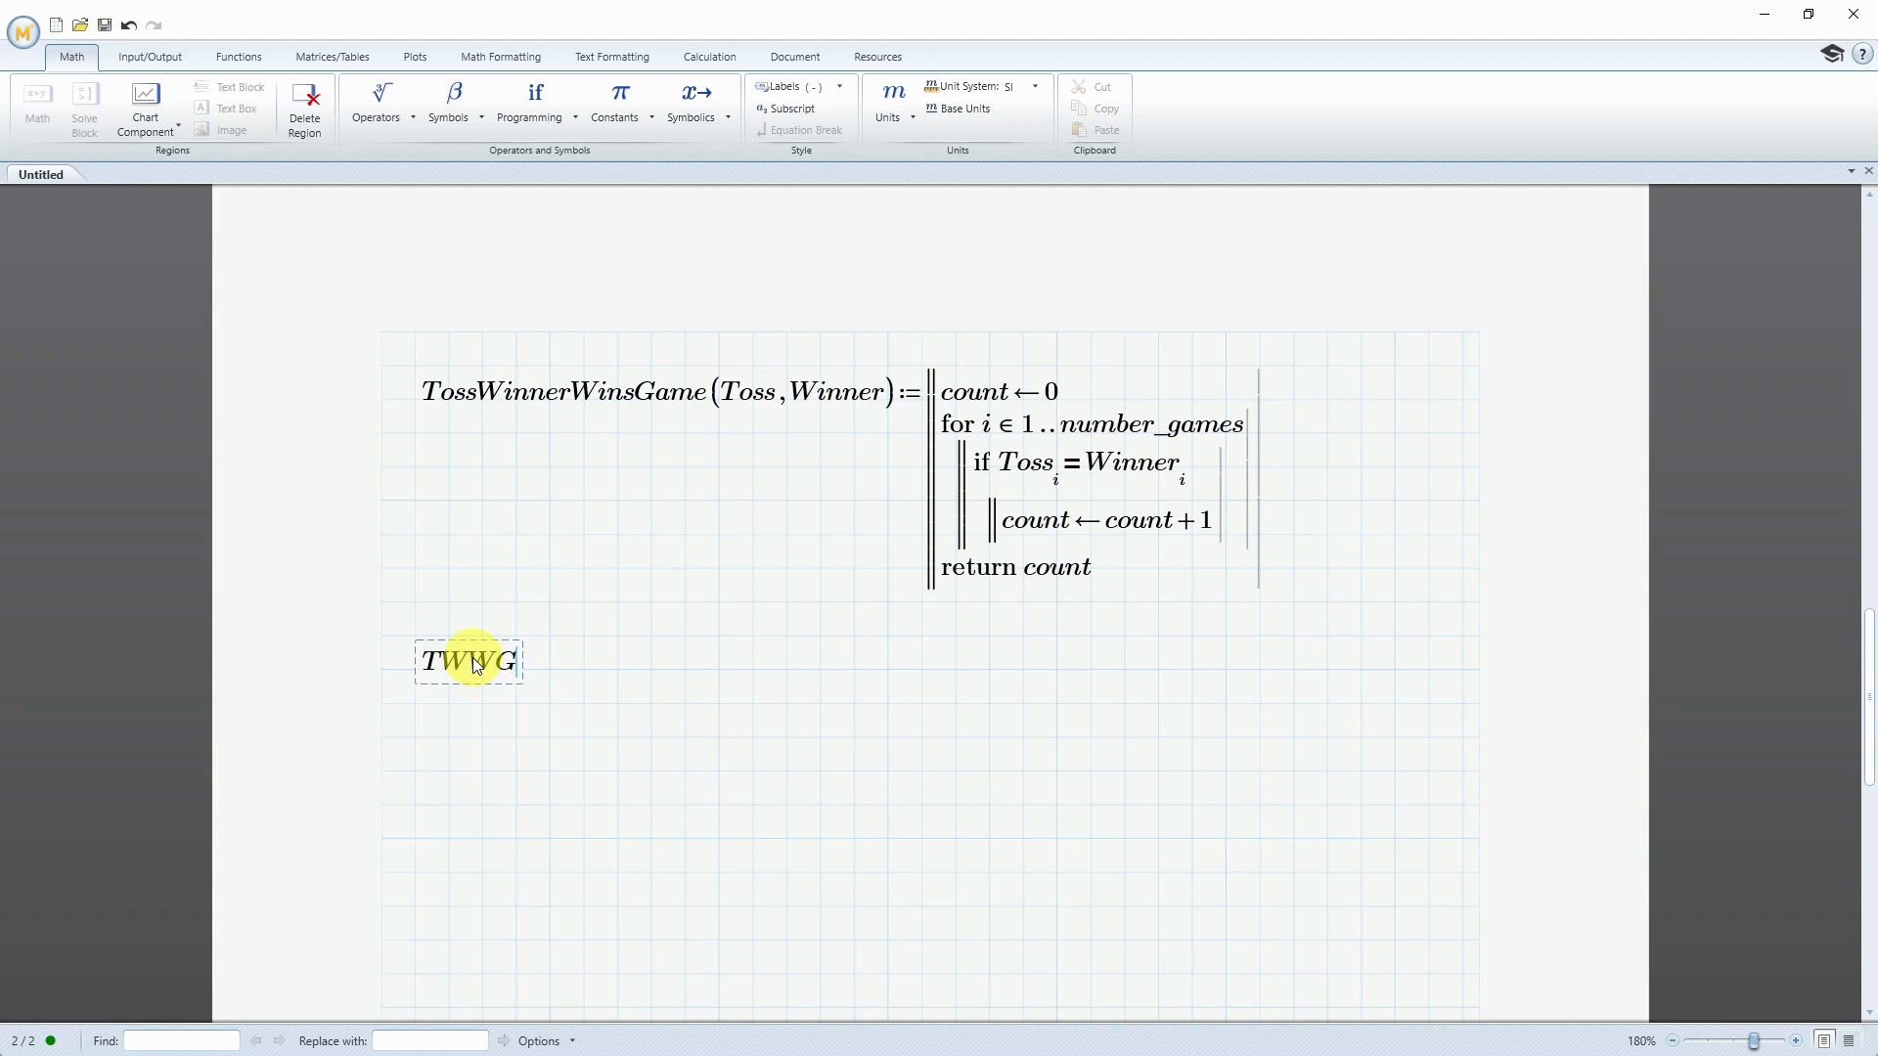
text(:=TossWin)
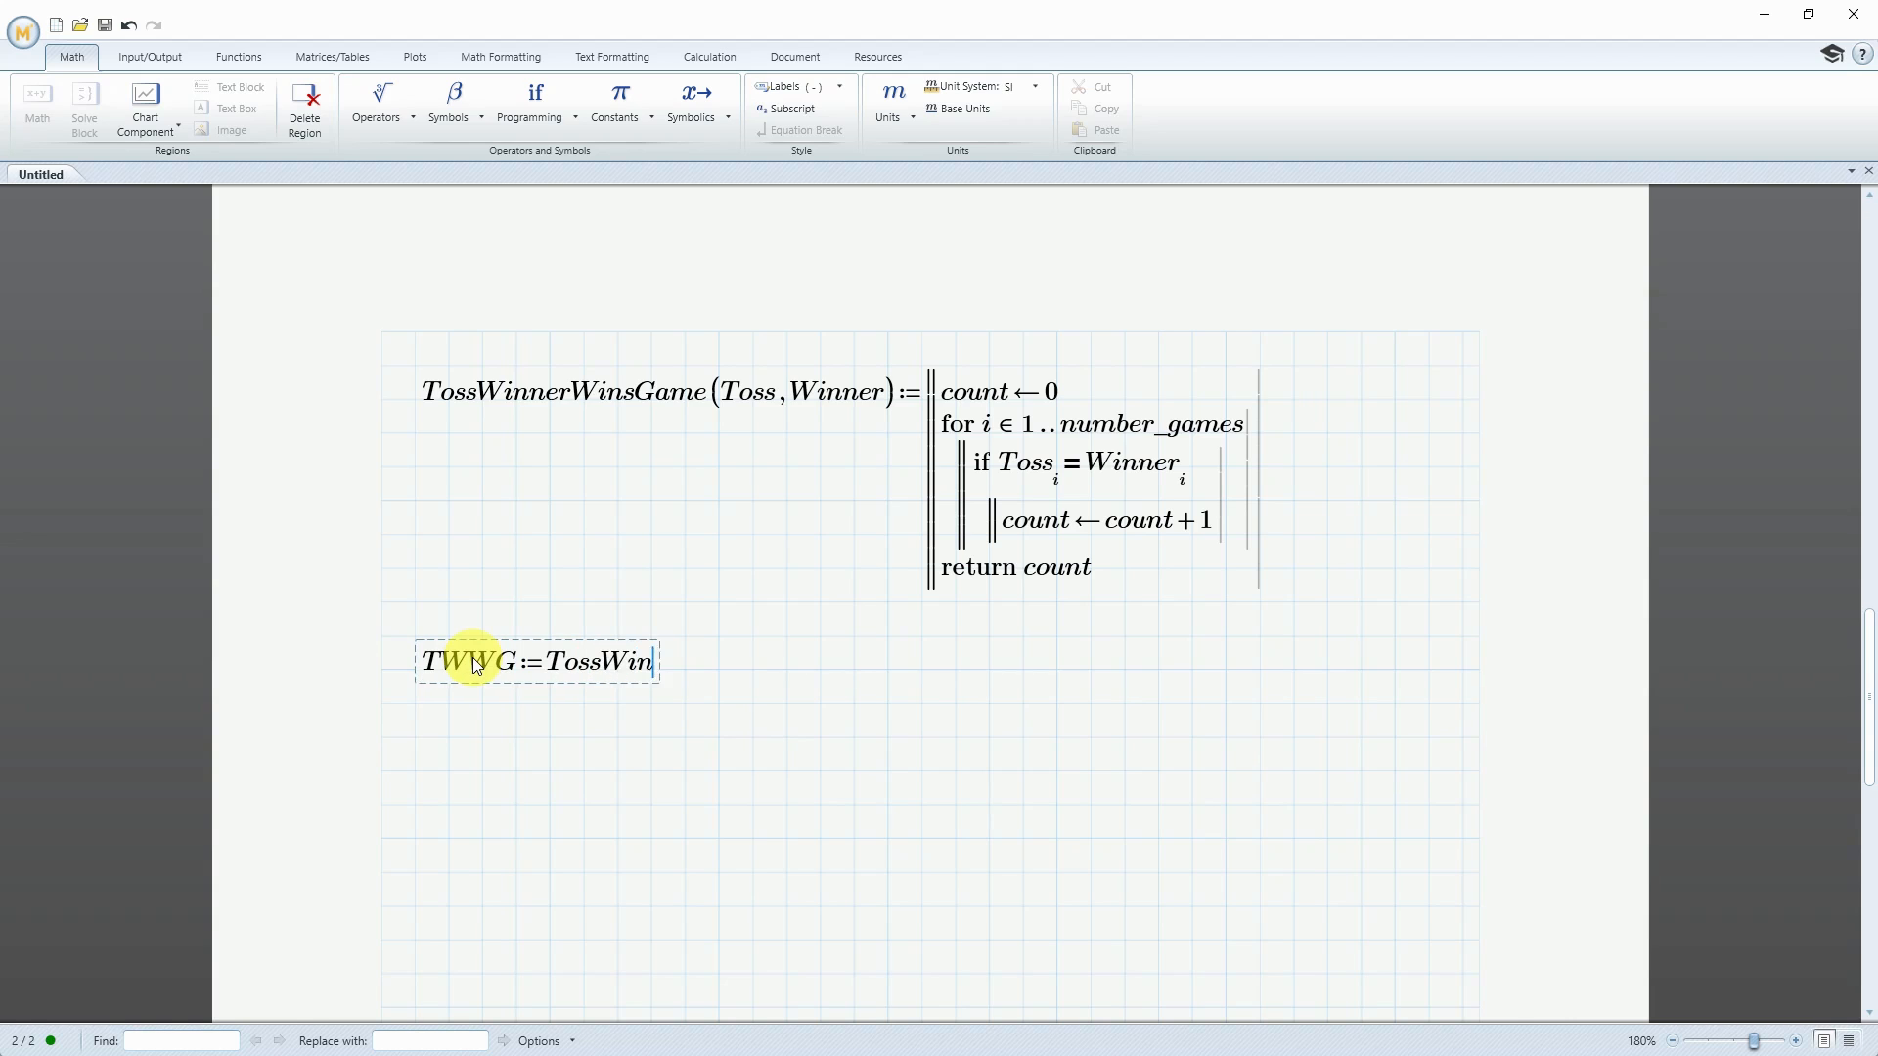
text(nerWinsGame()
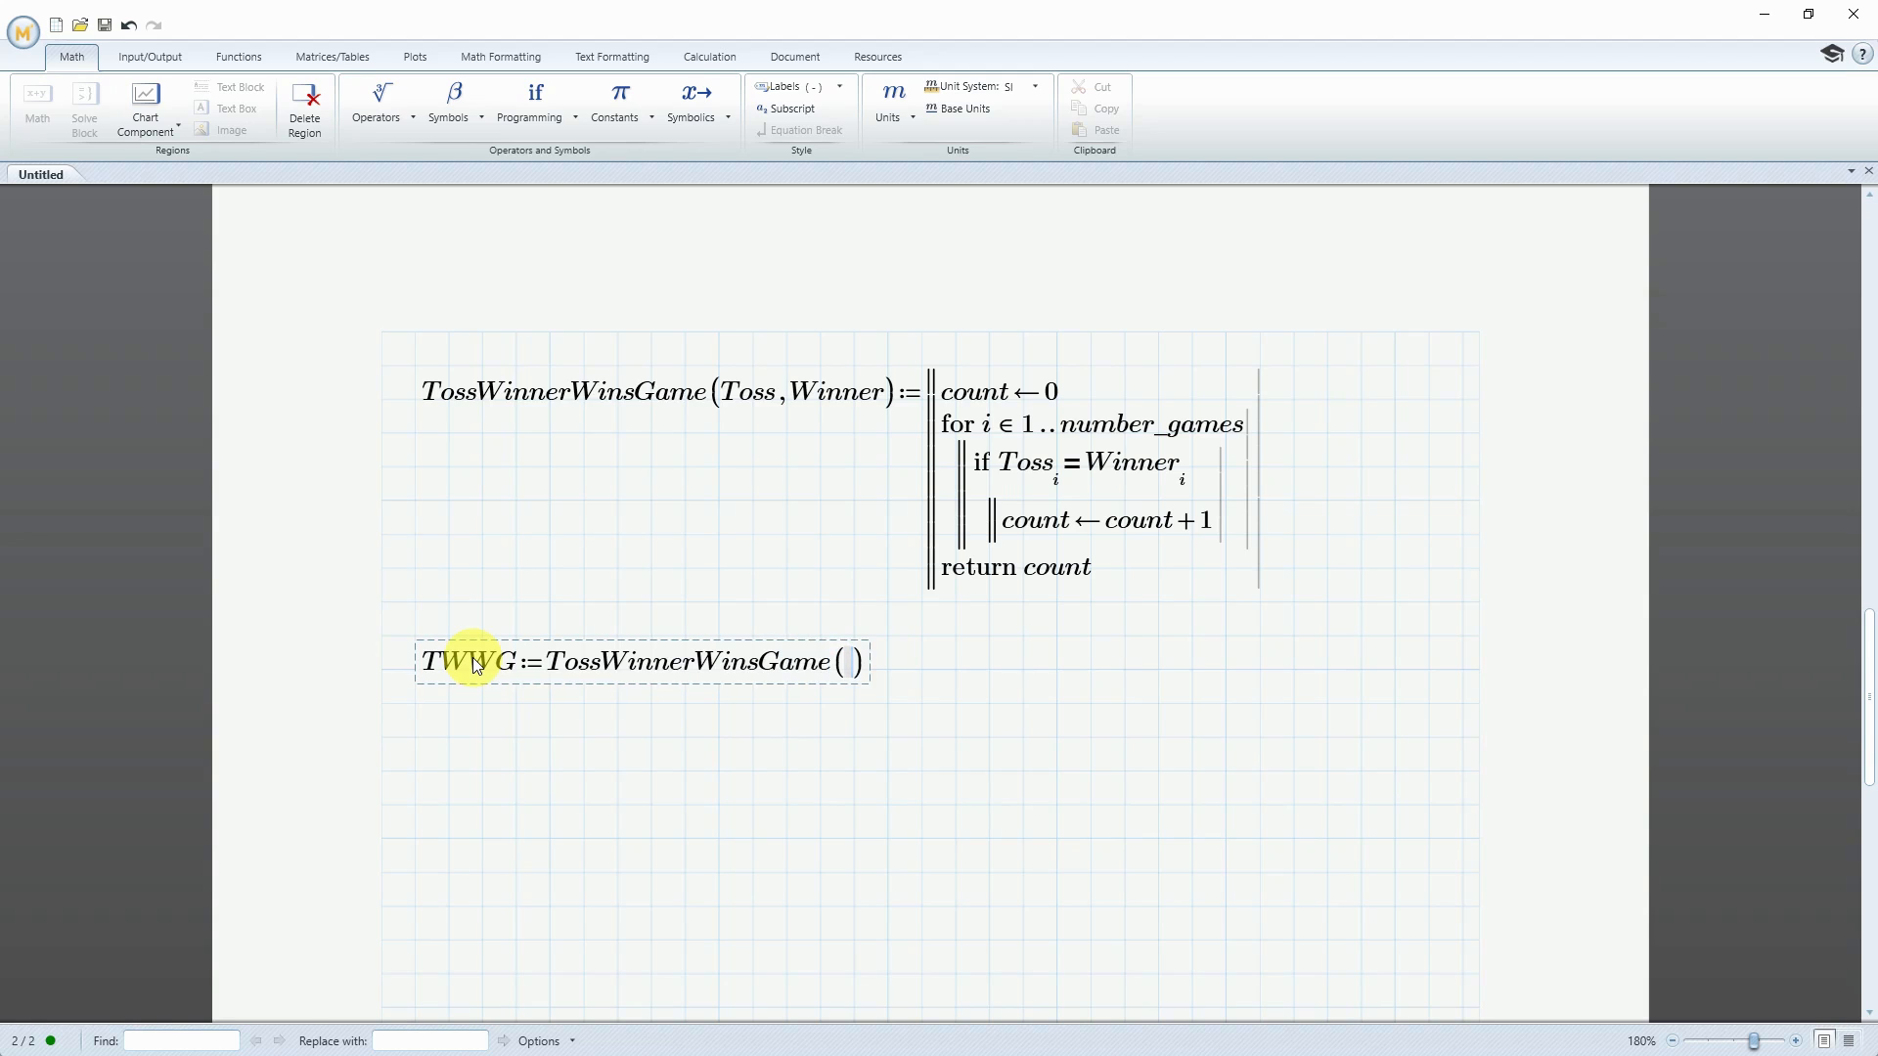
text(TossWinn)
Fill in the TossWinnerWinsGame call with the arguments TossWinnerConference and GameWinnerConference
text(er)
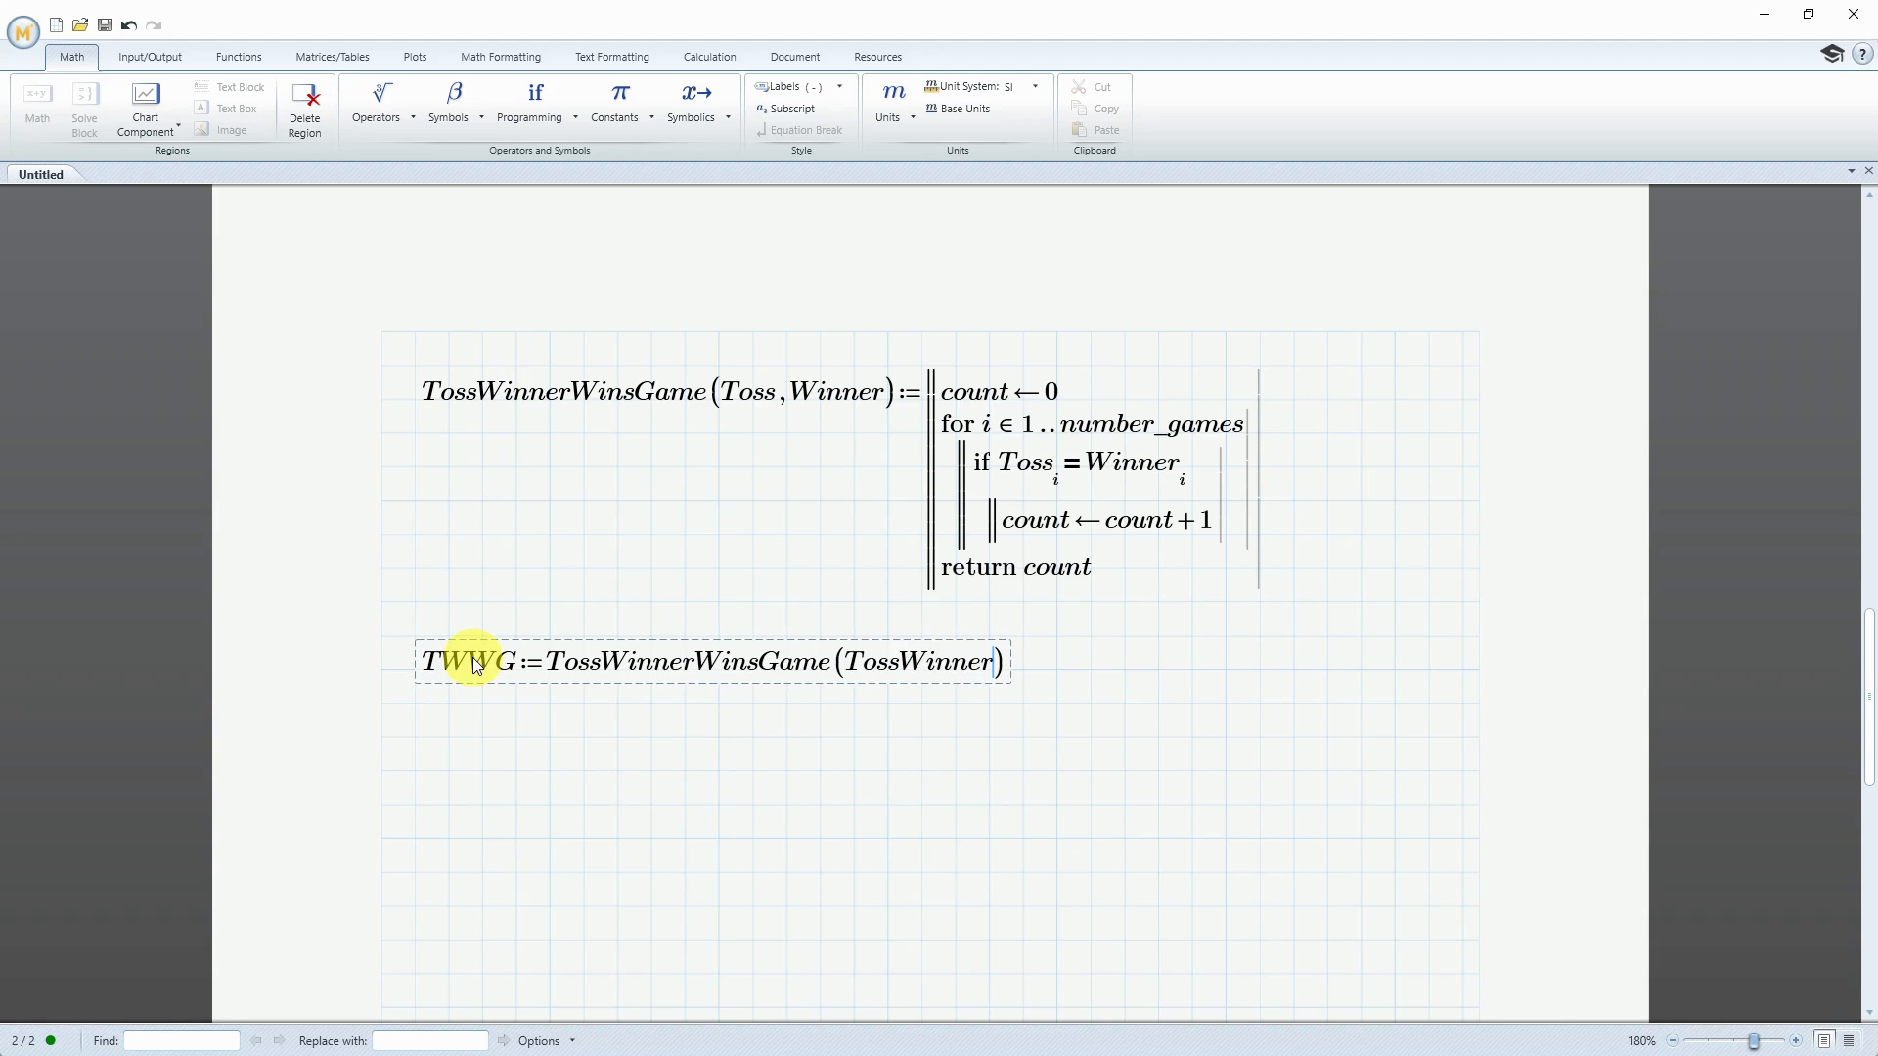
text(Conference,GameWinnerConference)
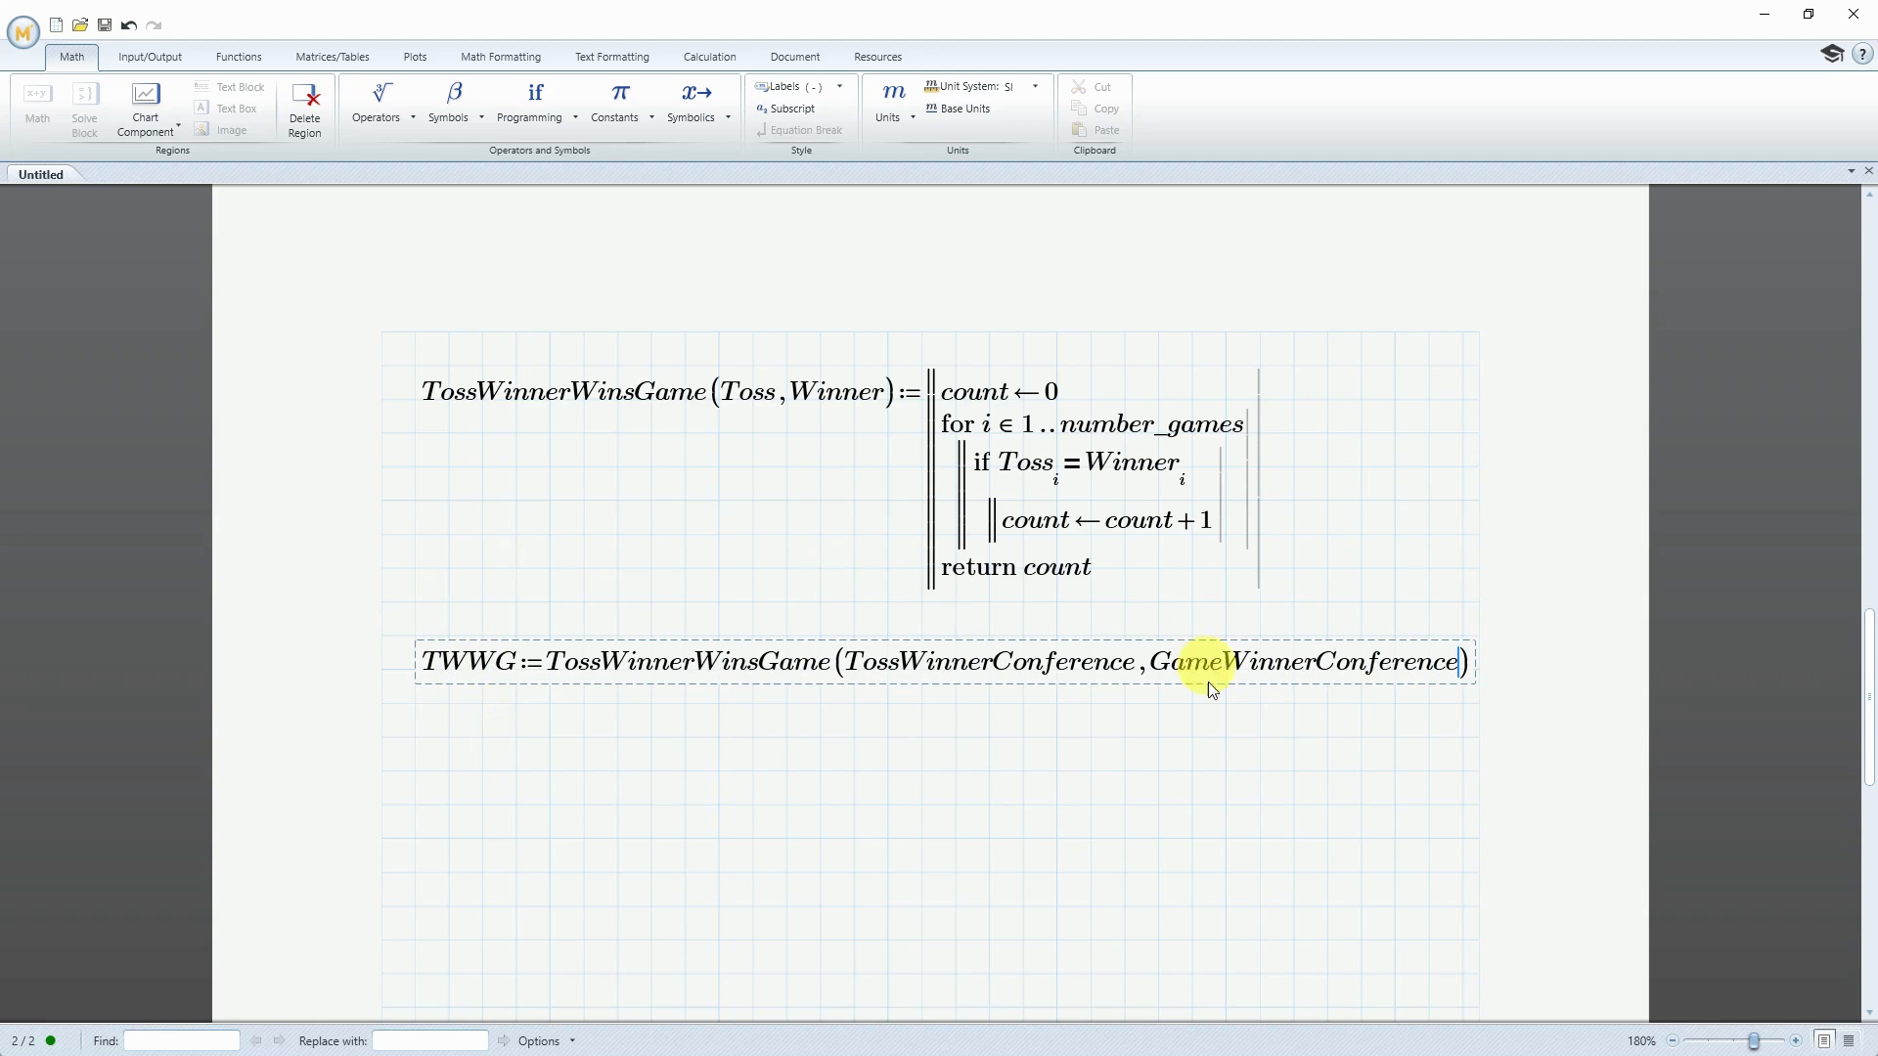
Evaluate TWWG in a new math region below its definition
click(415, 738)
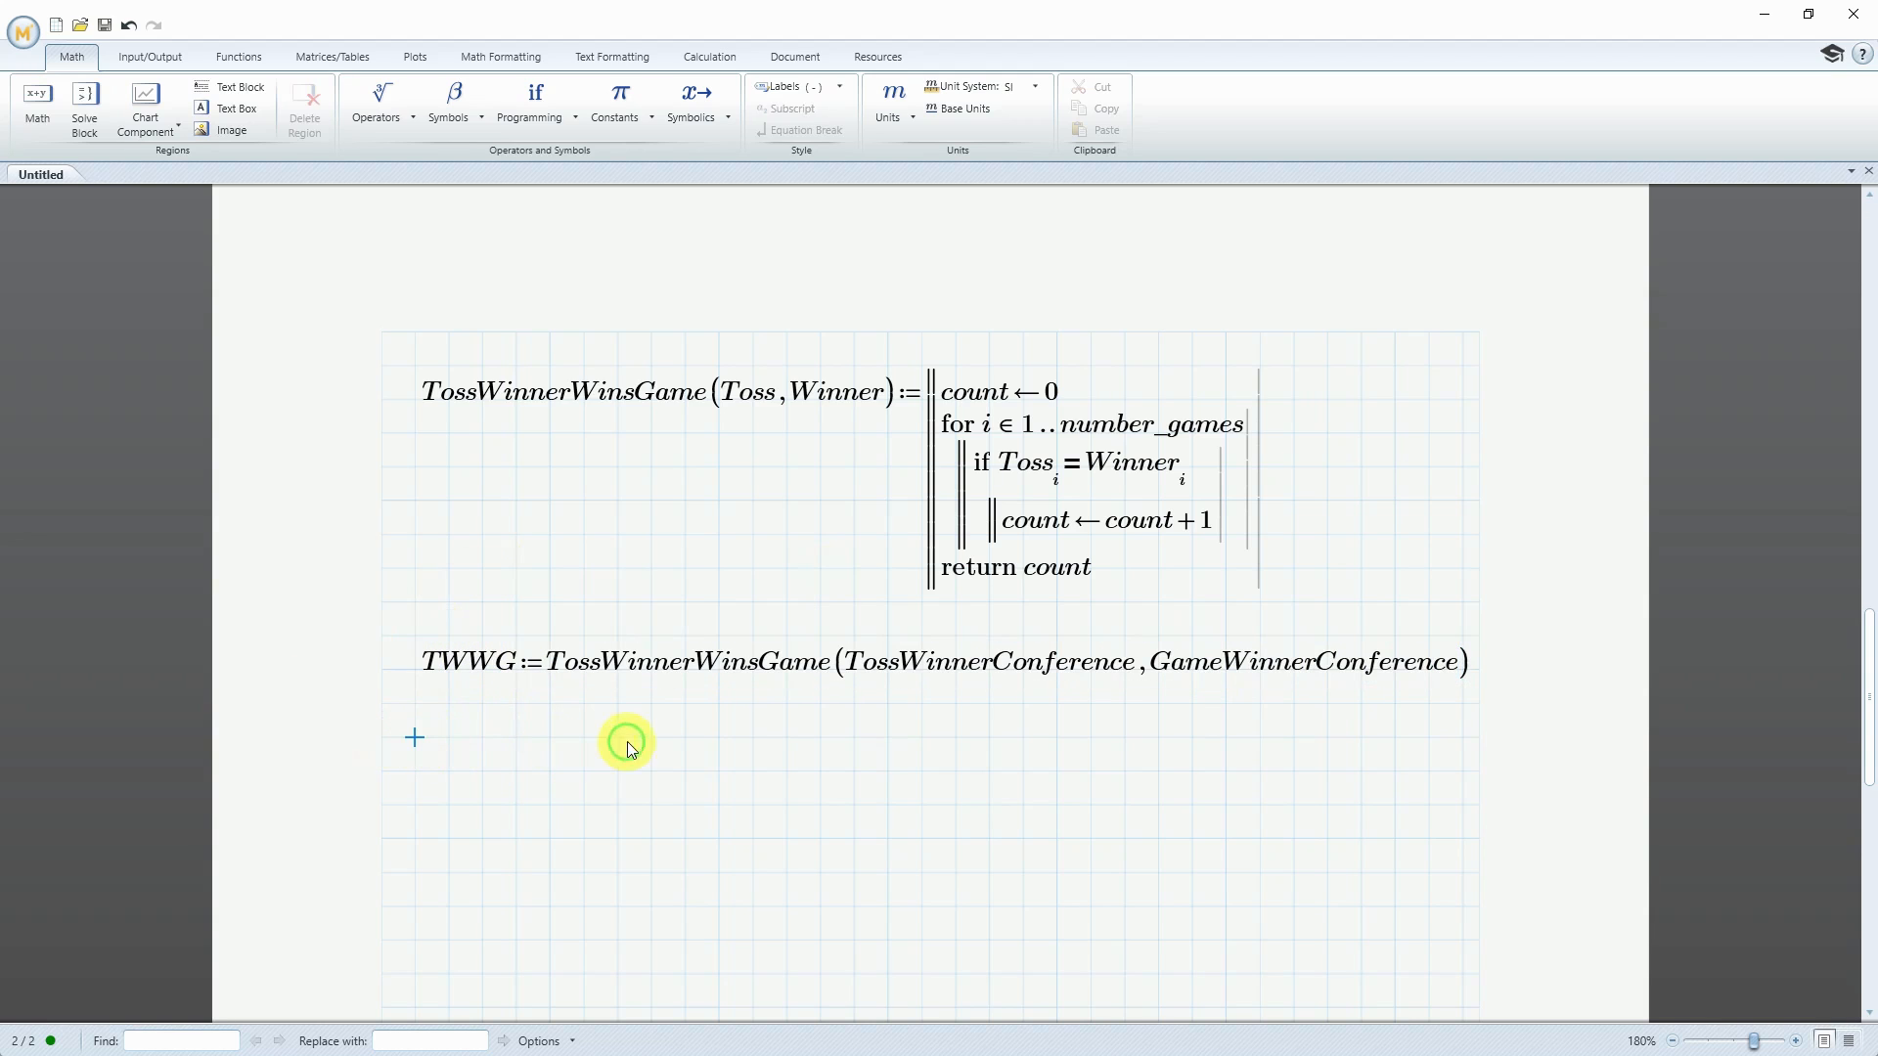
text(TW)
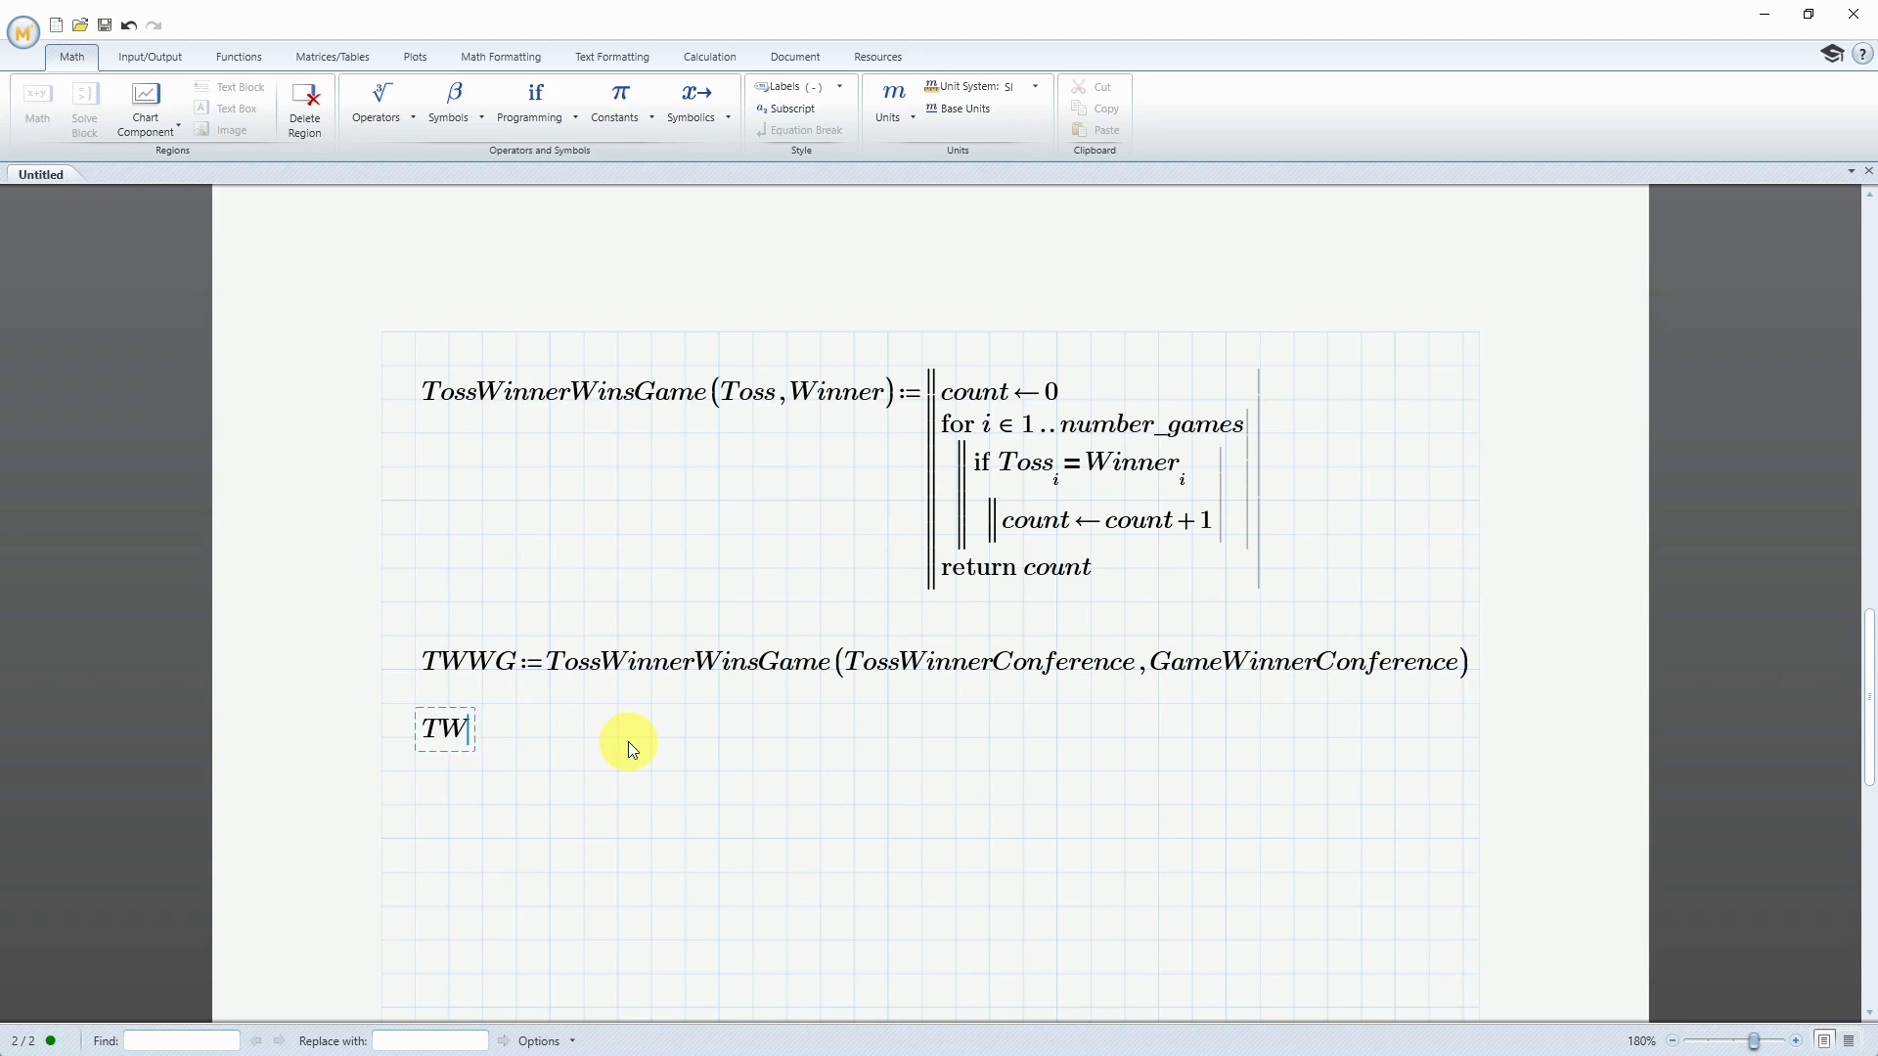
text(WG=25)
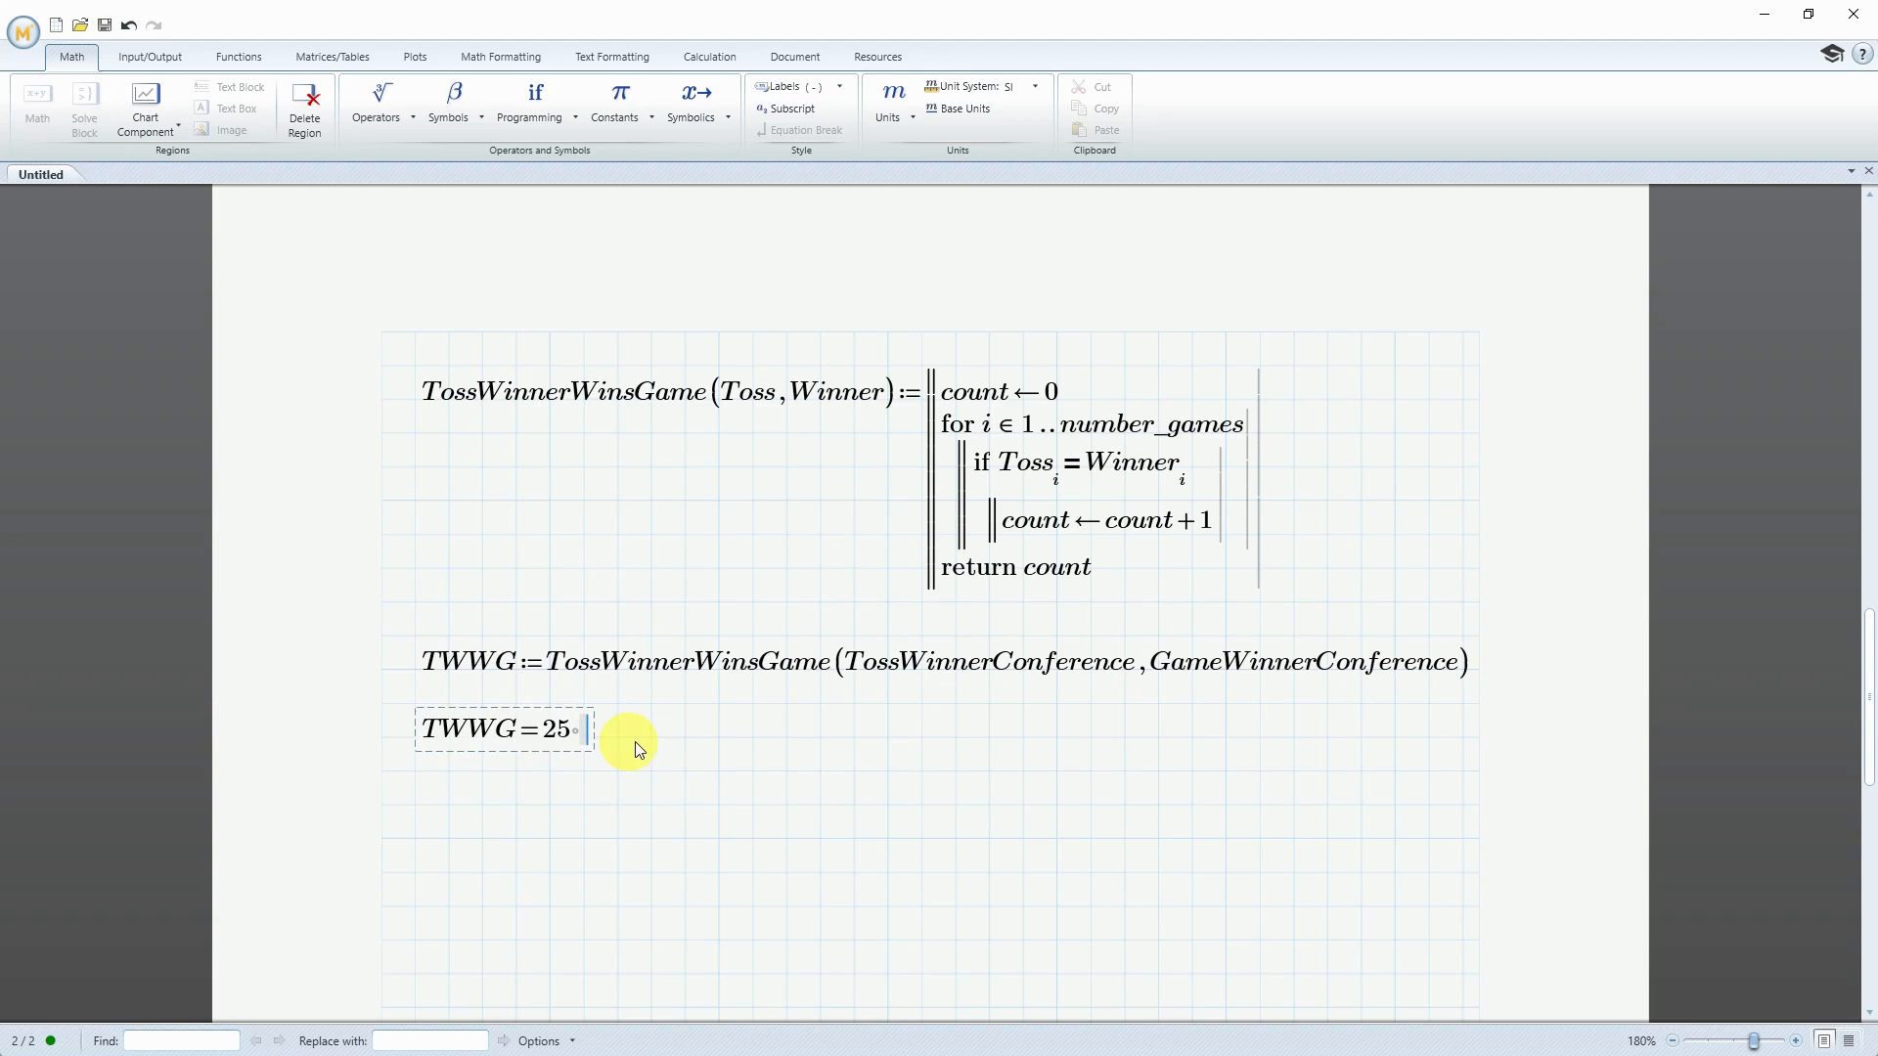
Below the TWWG result, enter the expression number_games − TWWG and select all of it
click(419, 809)
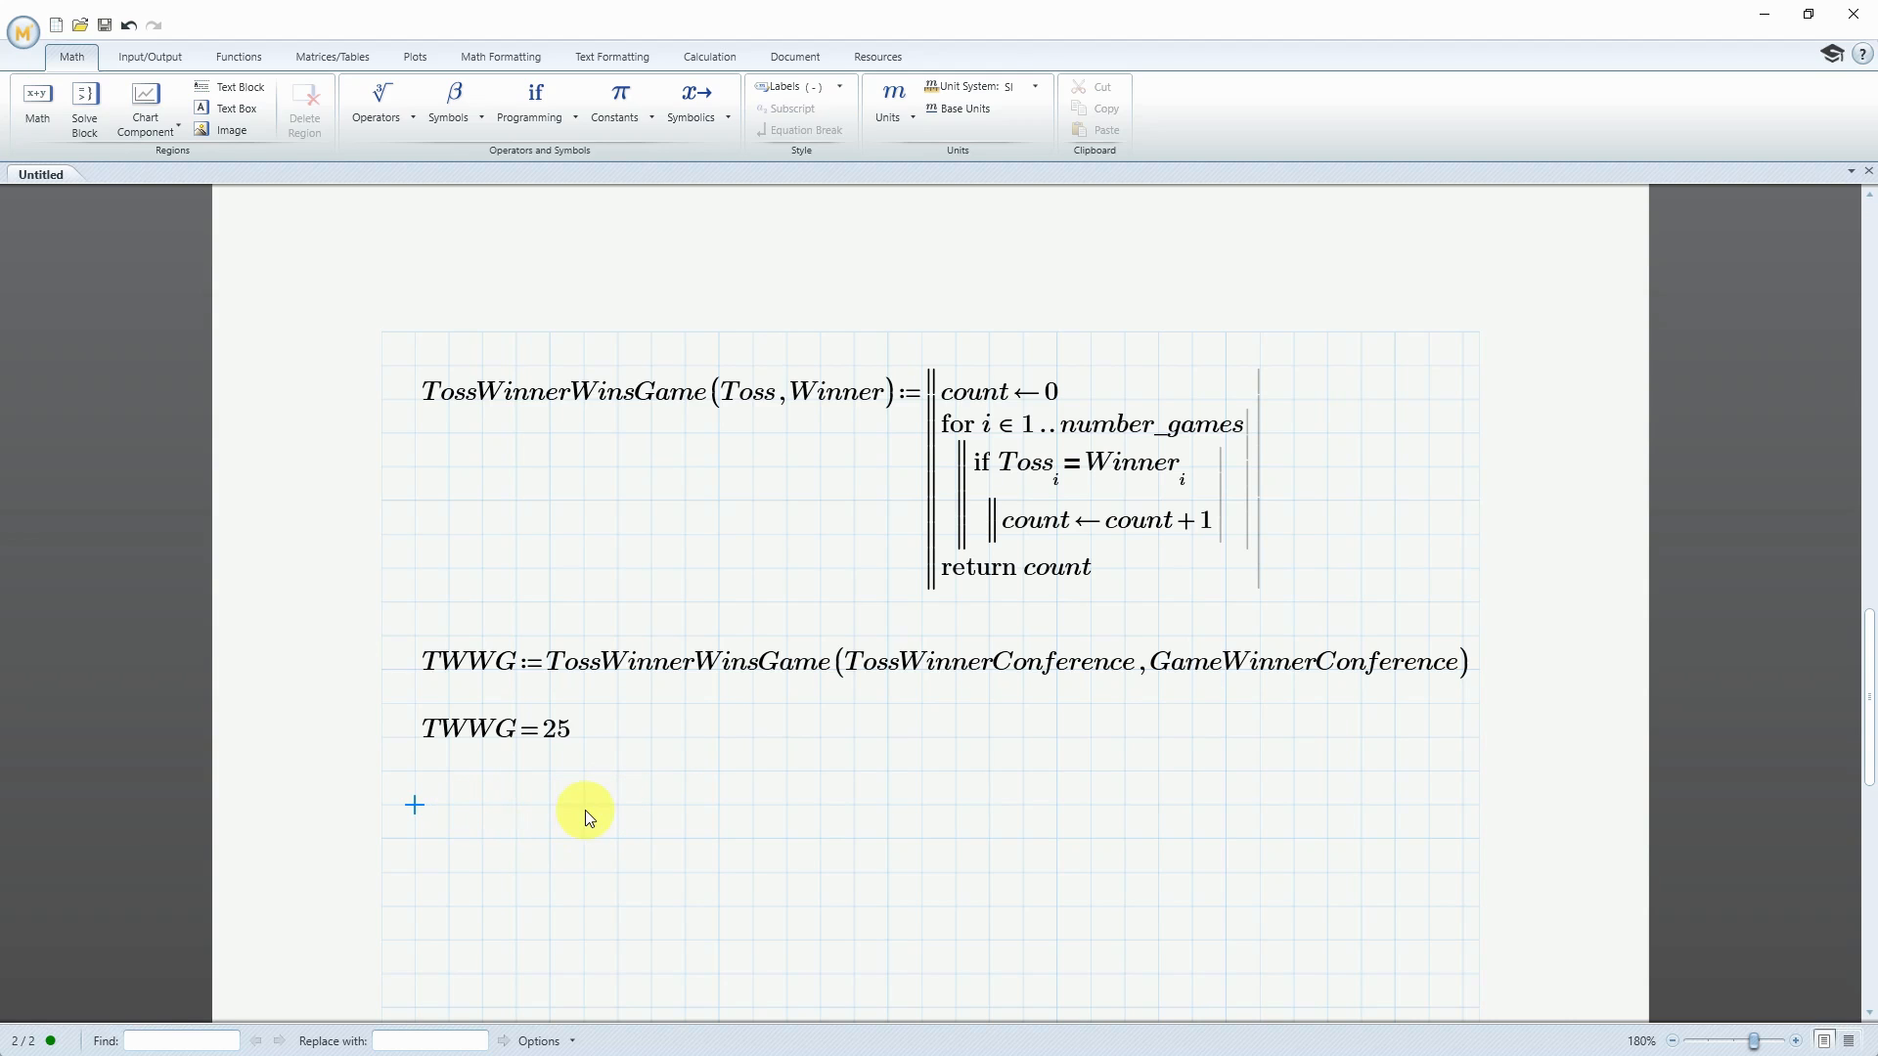
text(num)
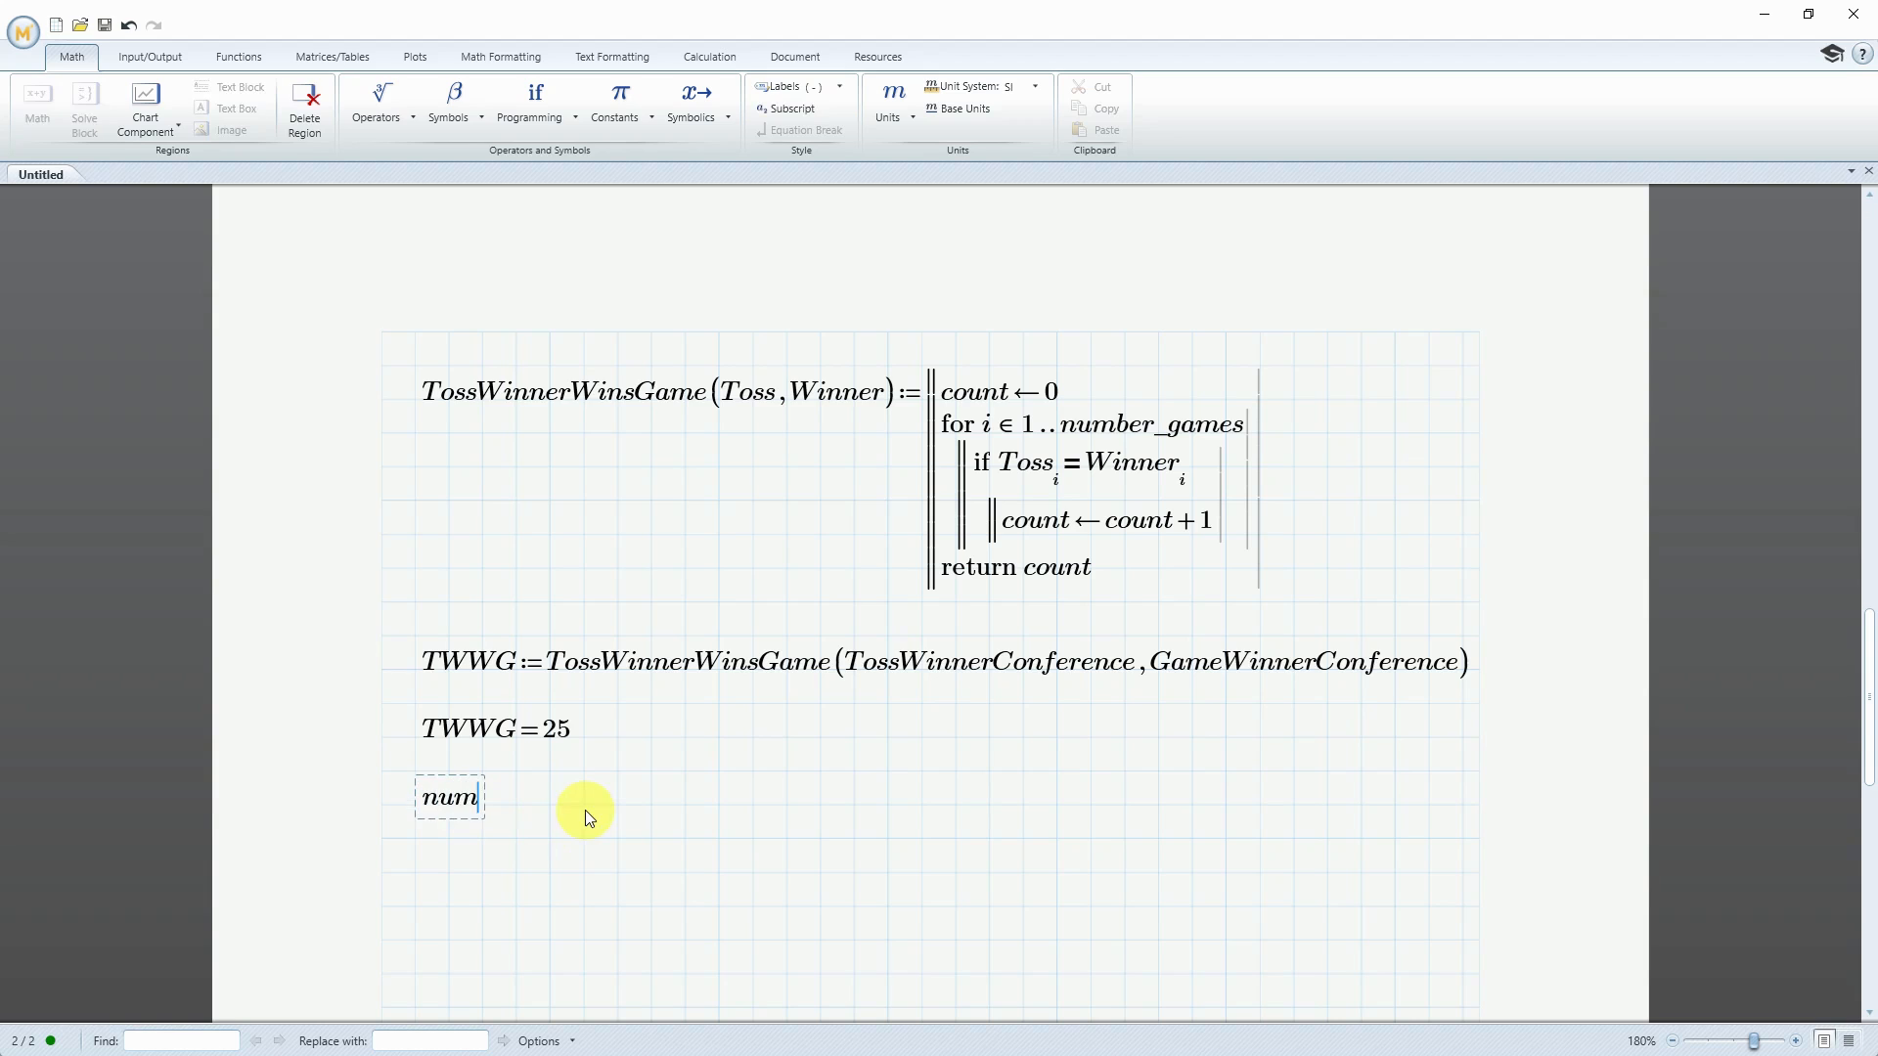
text(ber_games-TWWG)
key(space)
key(space)
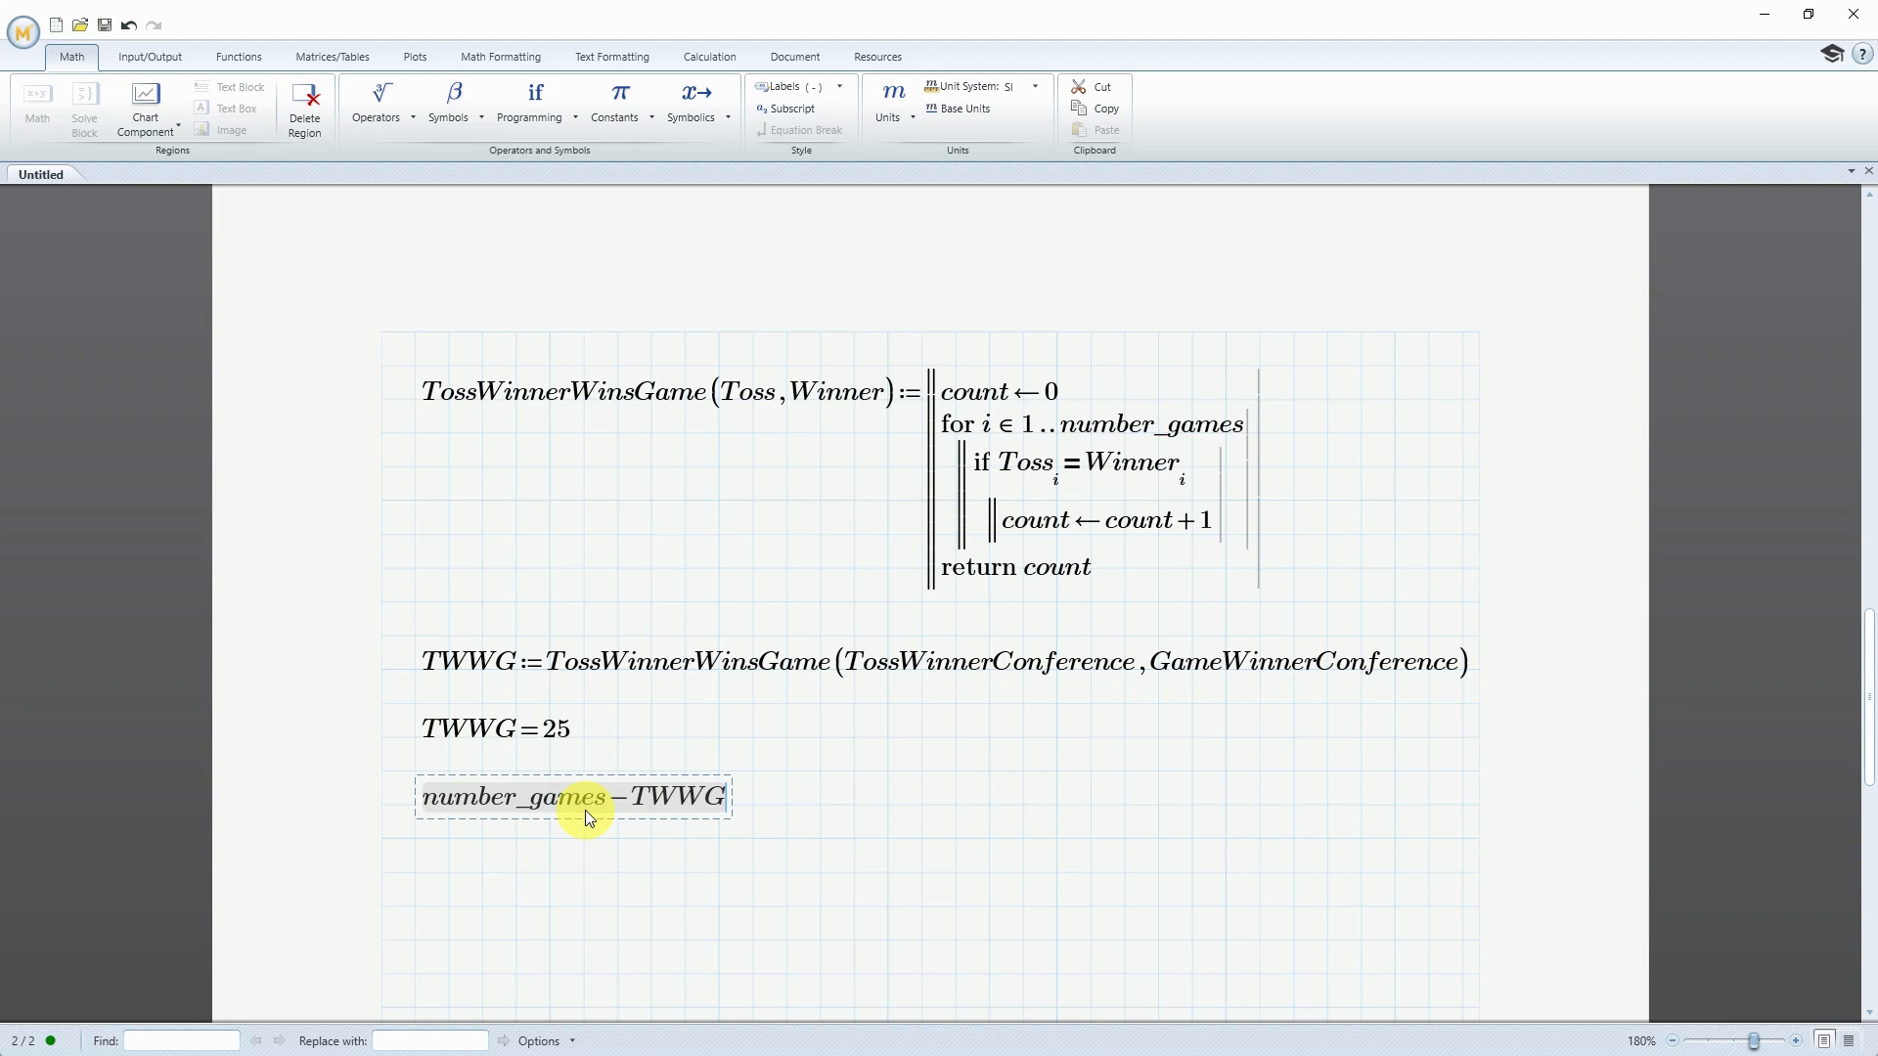
Divide the whole expression number_games − TWWG by number_games and evaluate the fraction
key(ctrl+backslash)
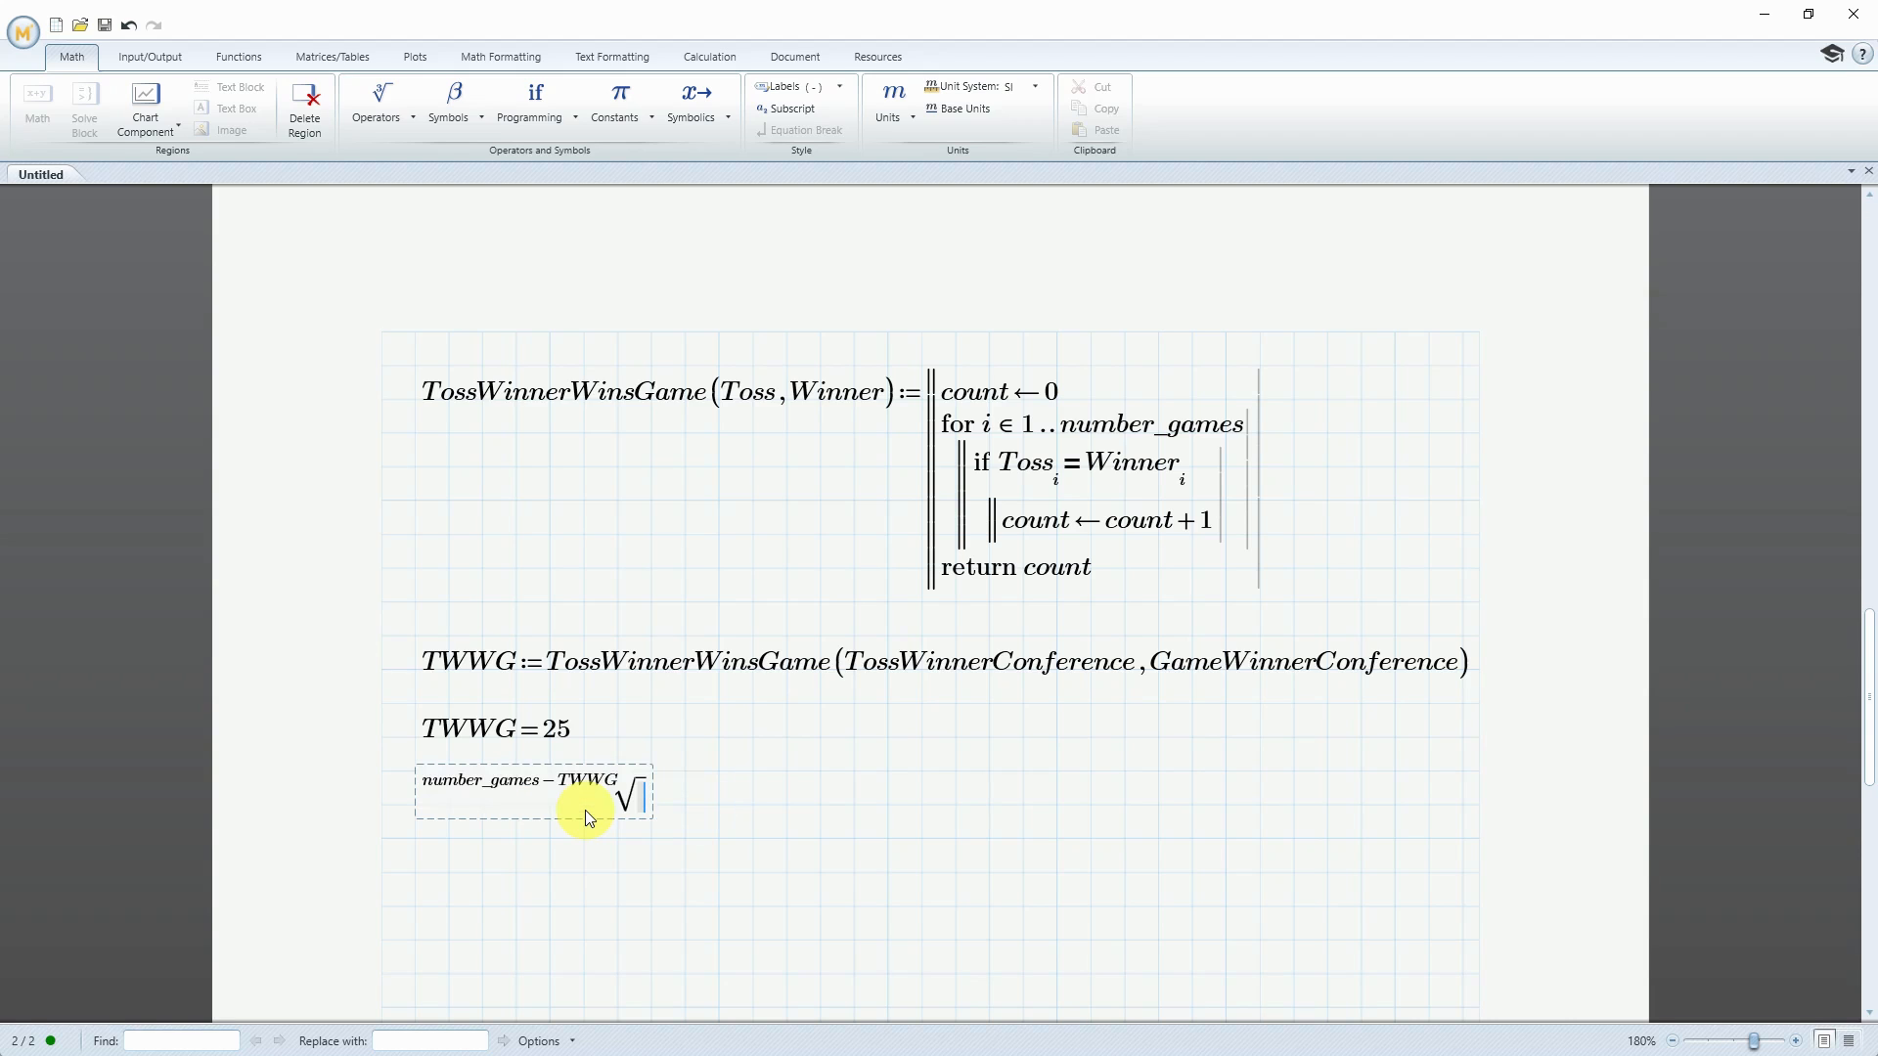
click(128, 25)
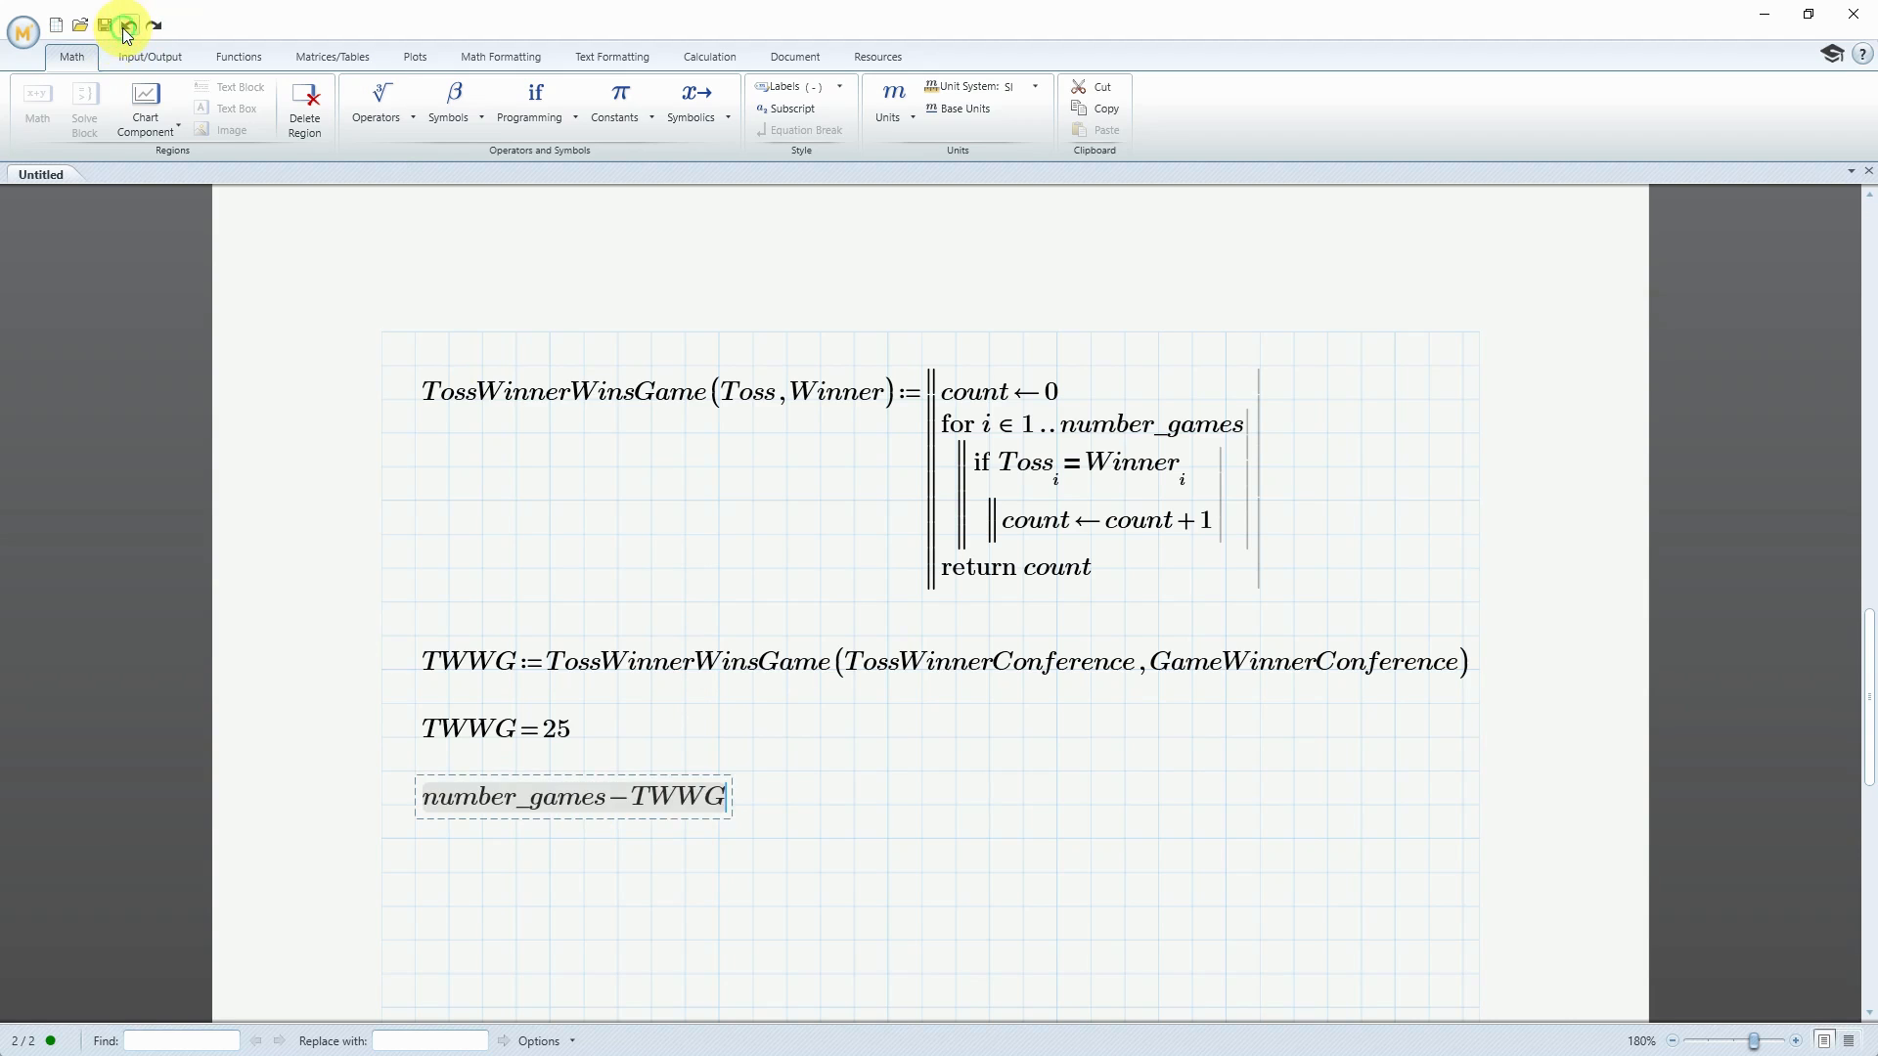
text(/)
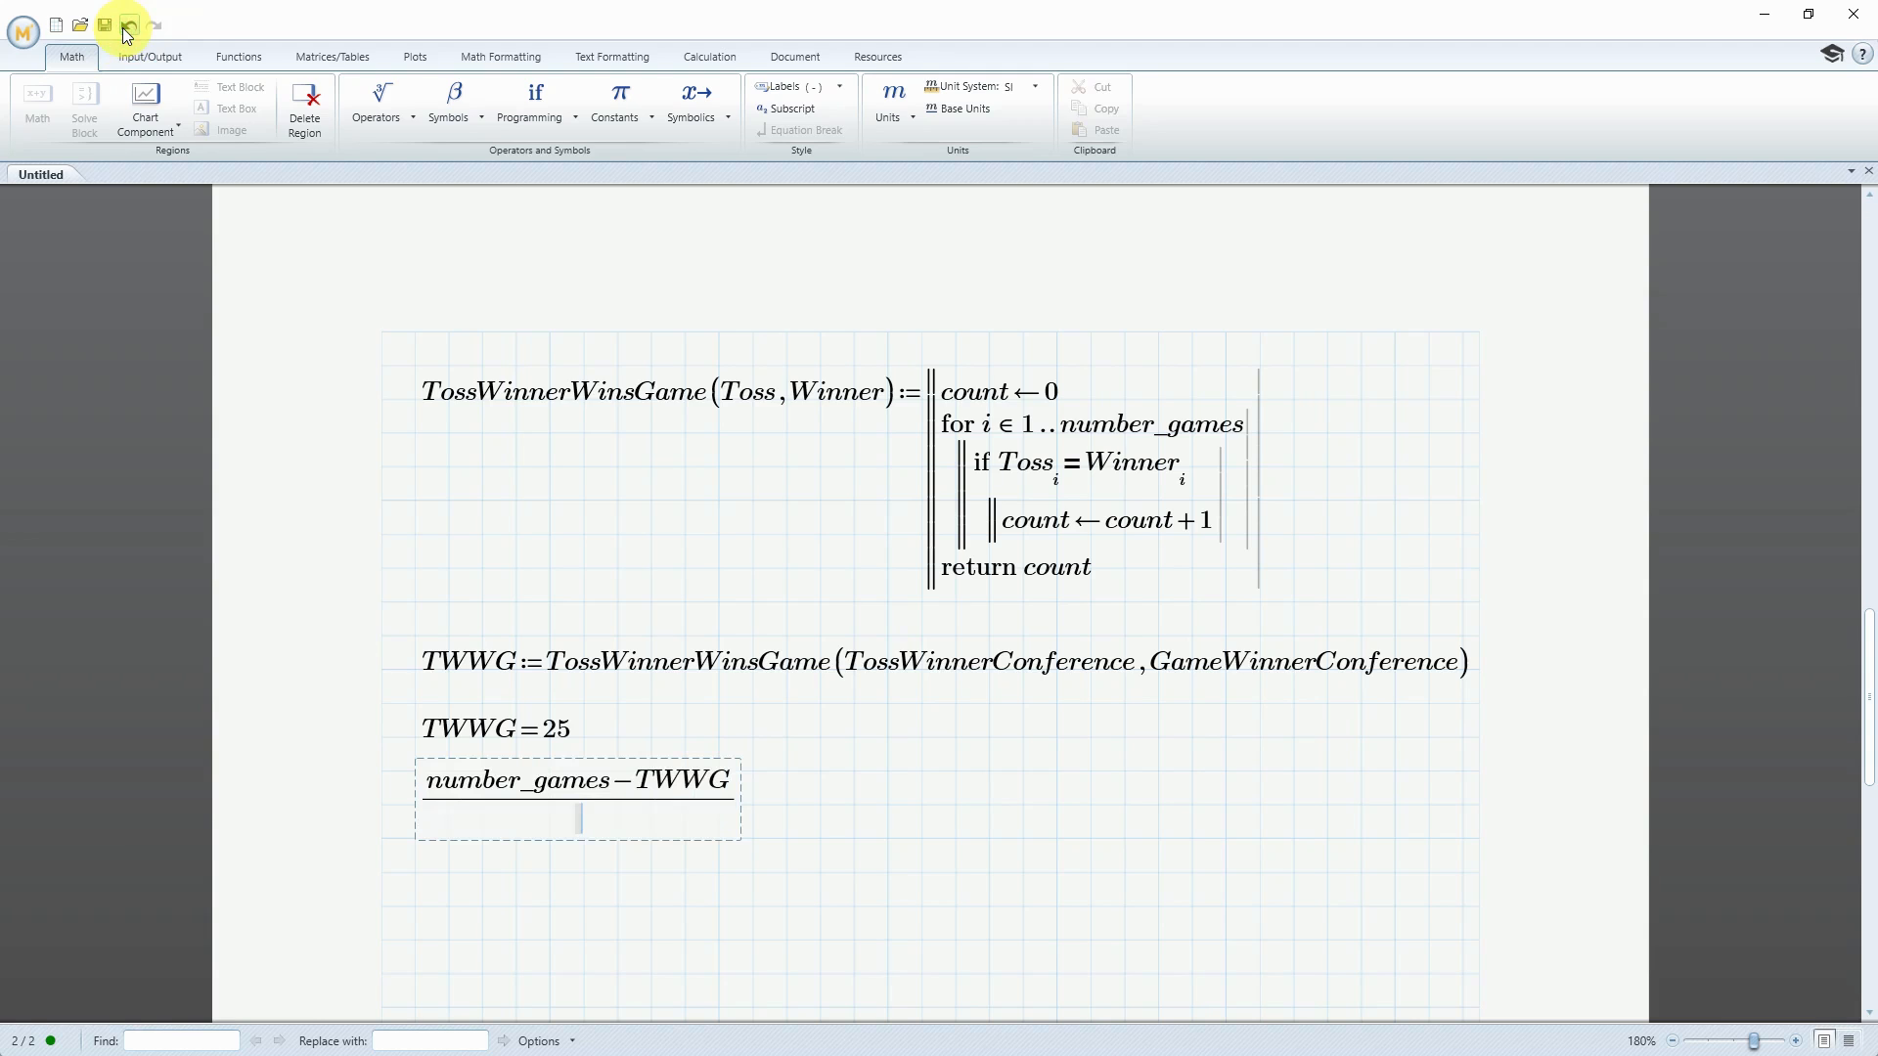
text(number_game)
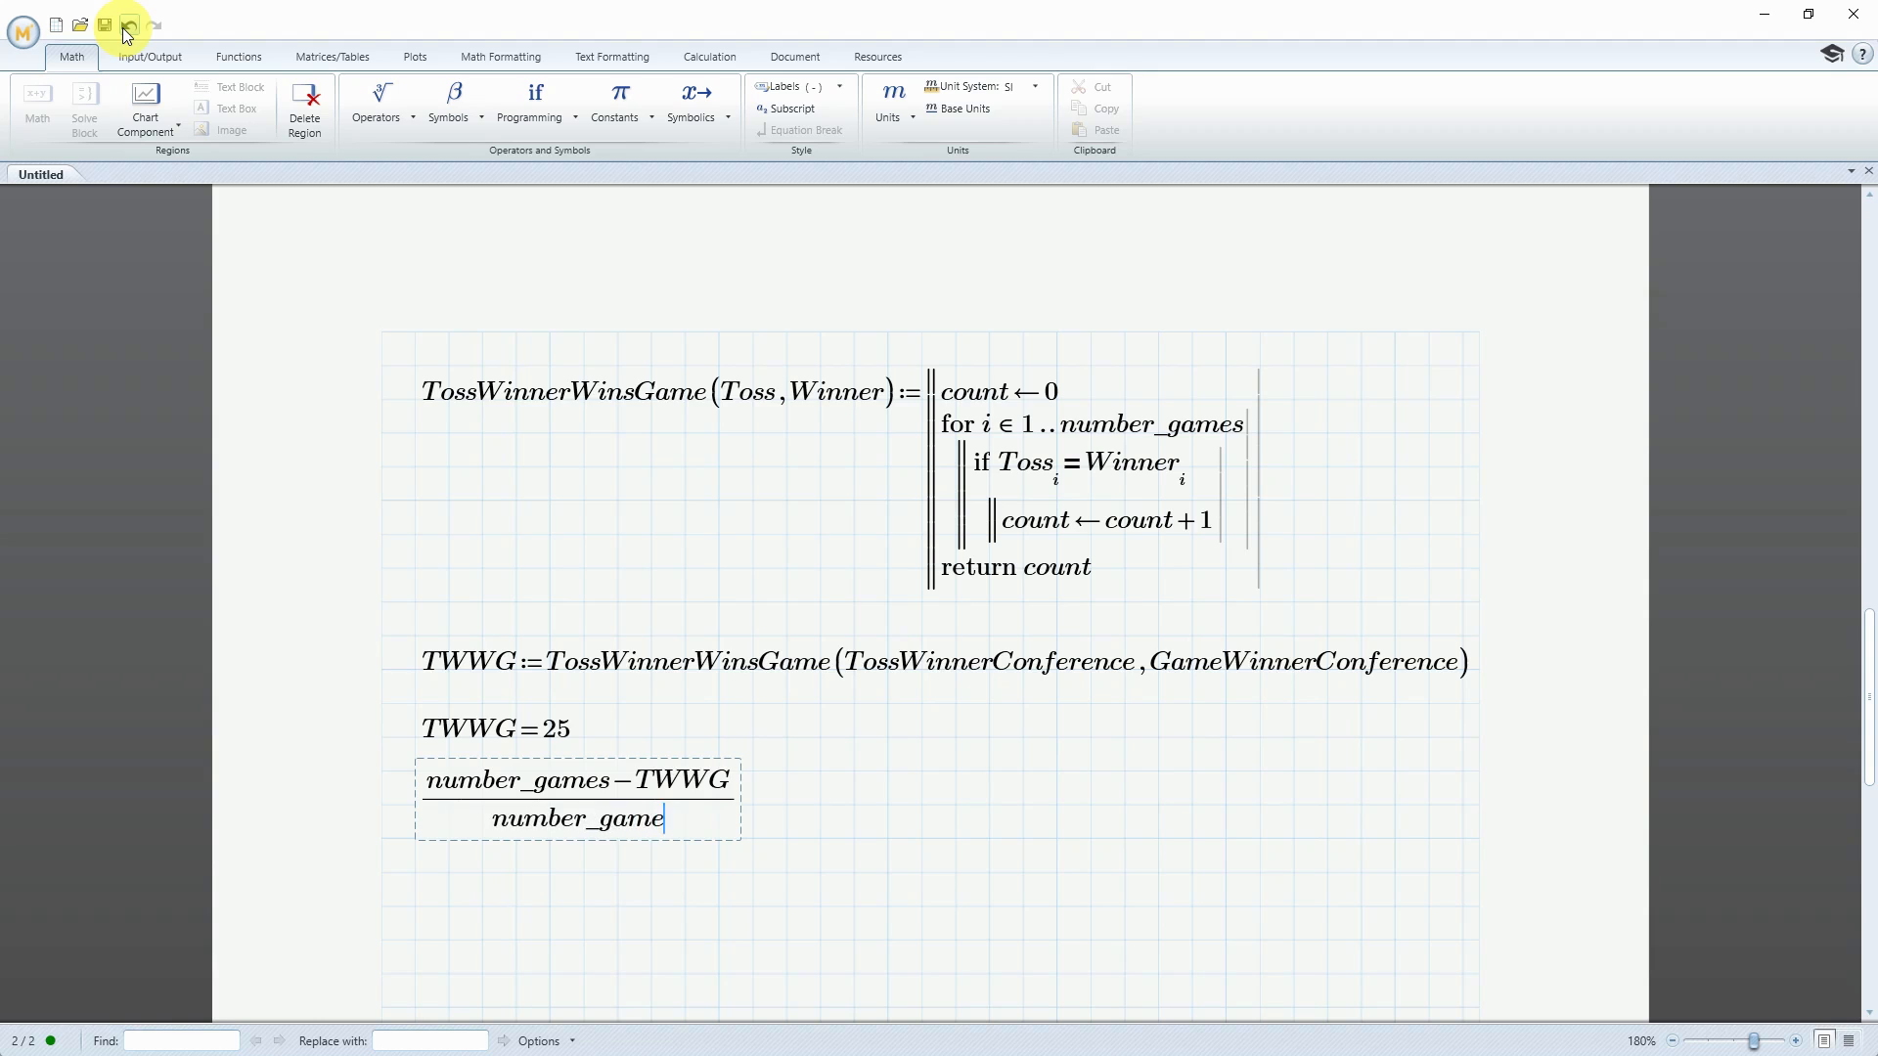
text(s=0.528)
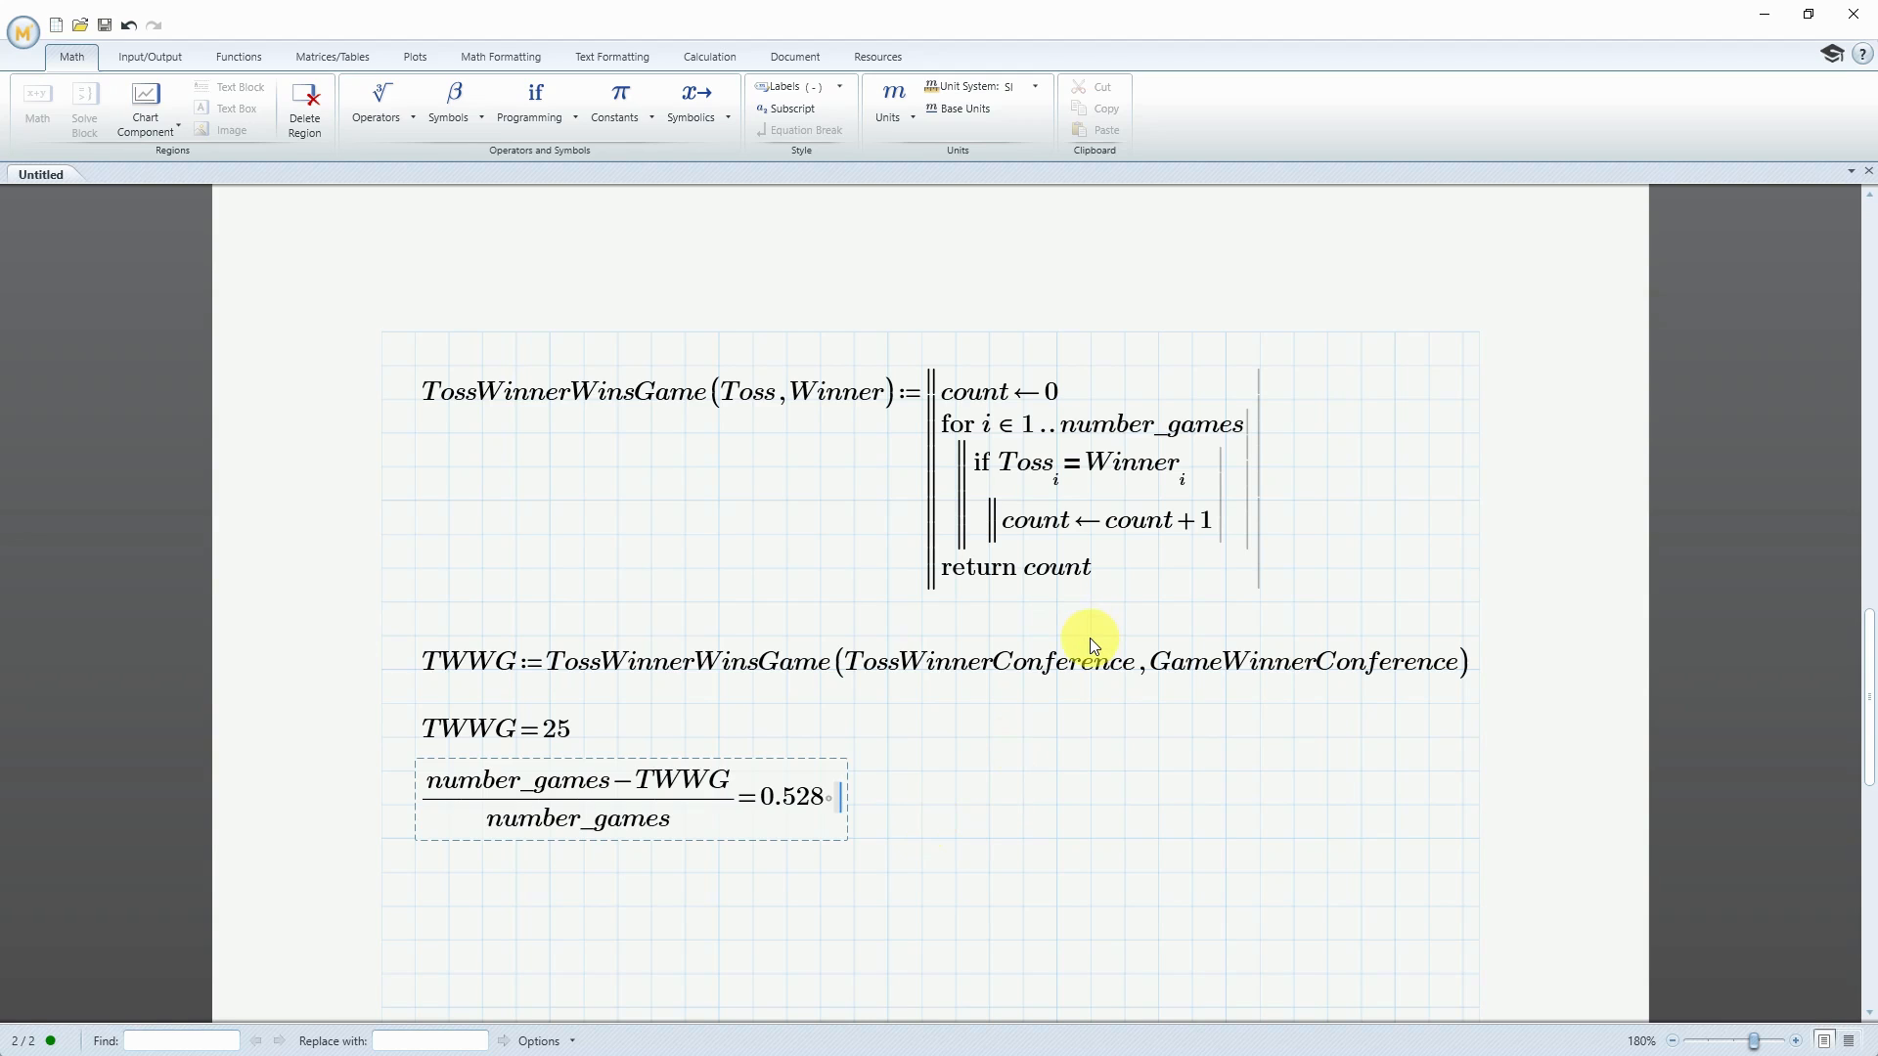
Switch to CoinToss.xlsx in Excel, select the Toss Winner Conference entries for Super Bowls 32 to 45, and return to Mathcad
click(1765, 16)
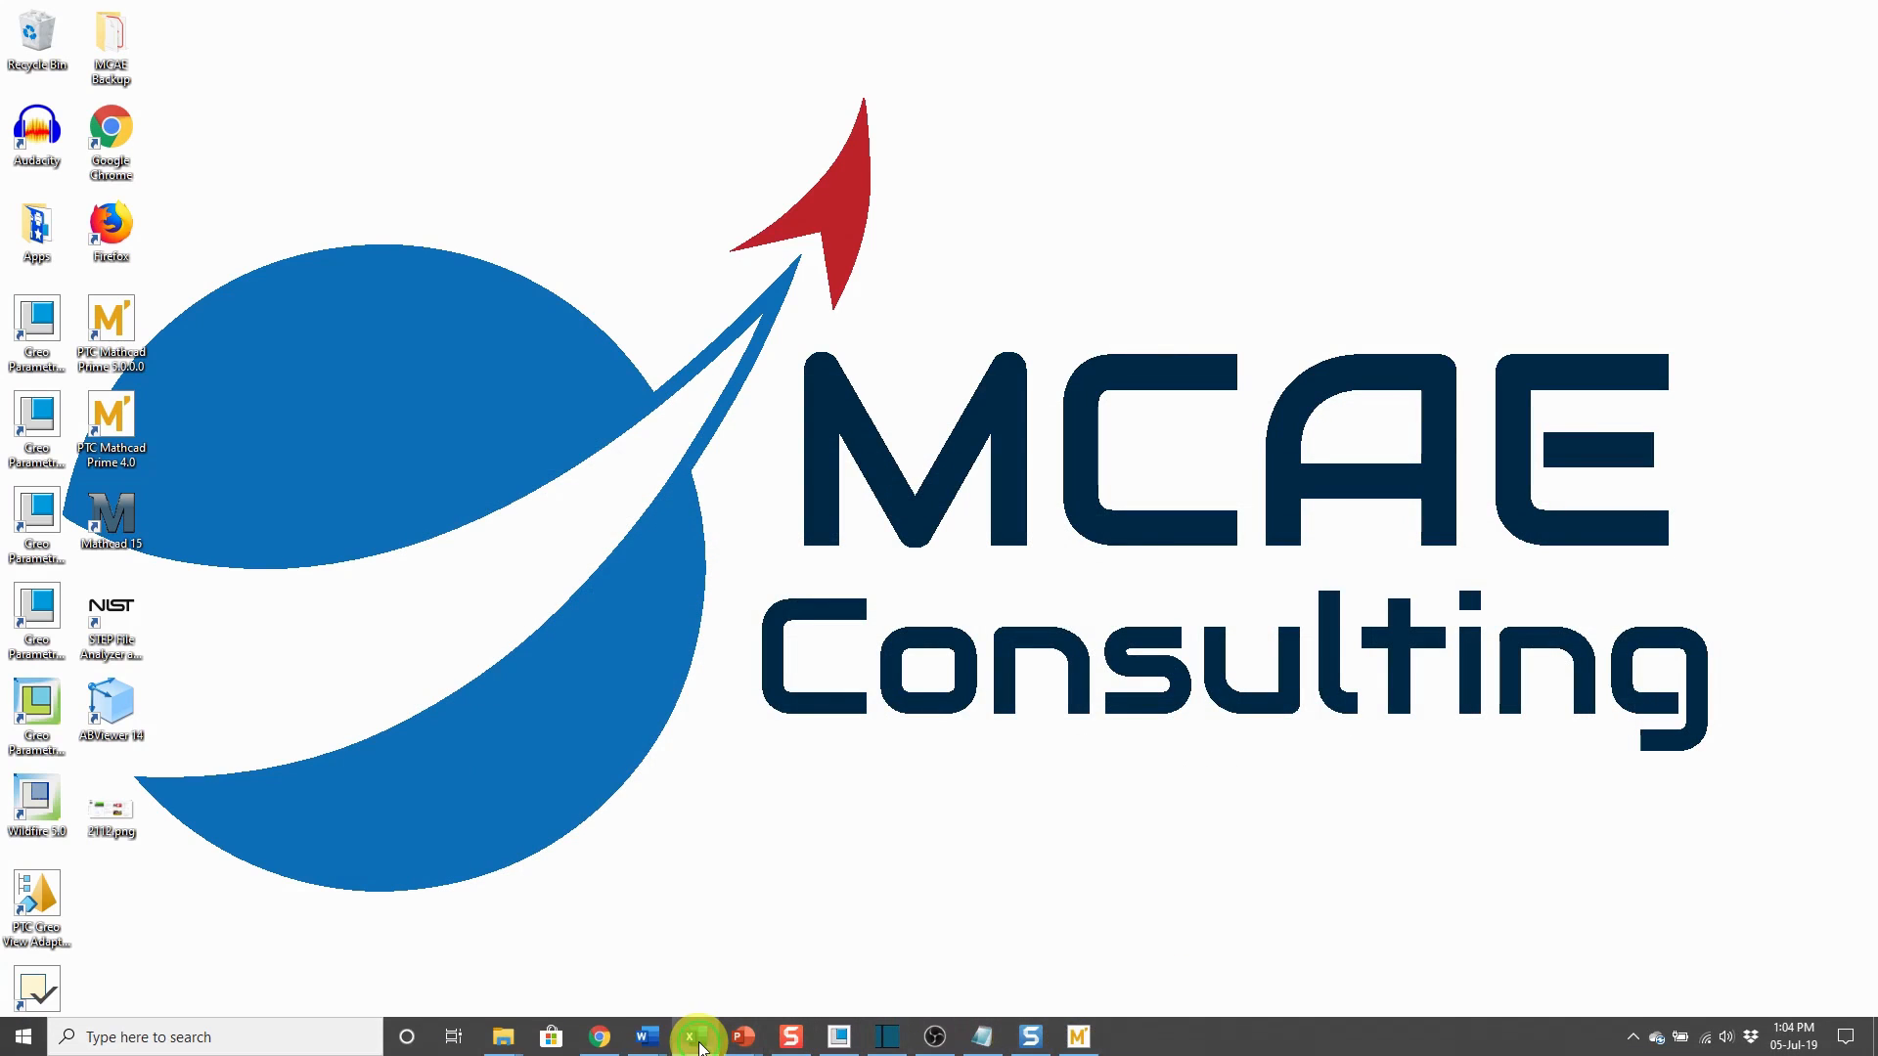
click(696, 1037)
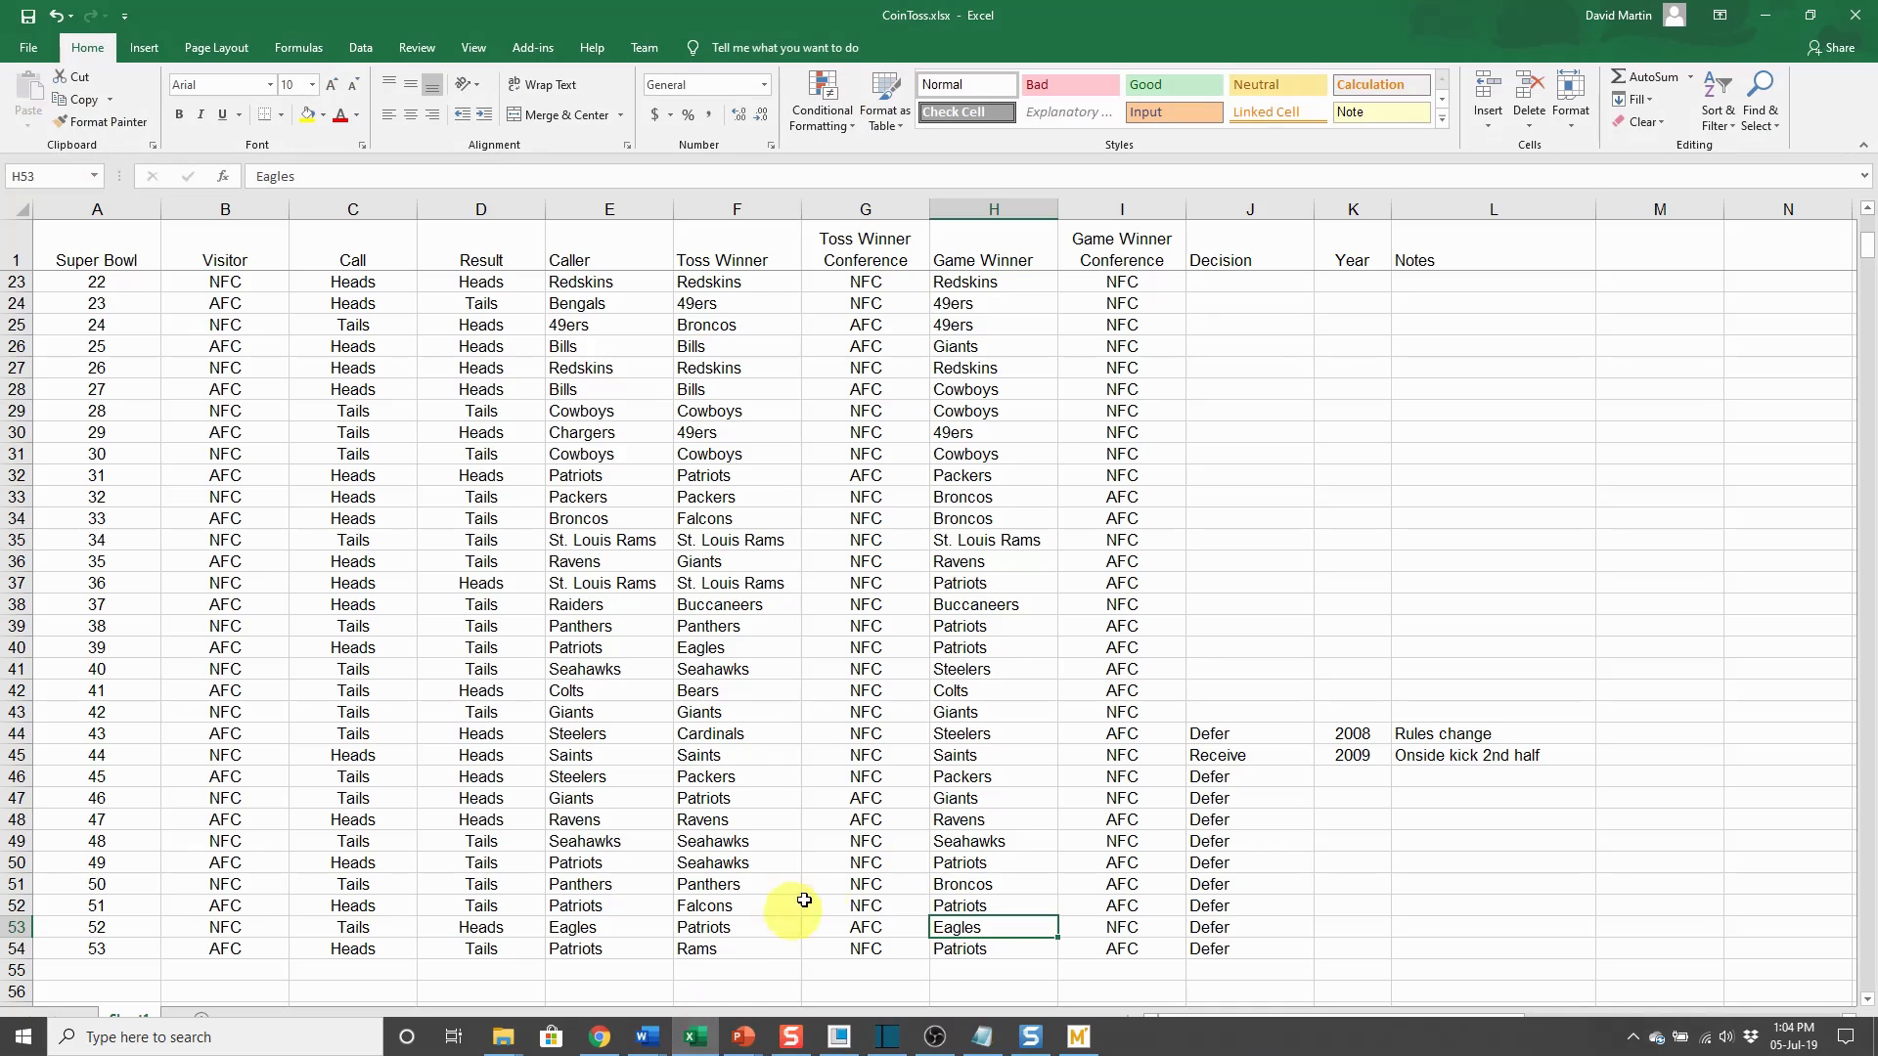
click(907, 951)
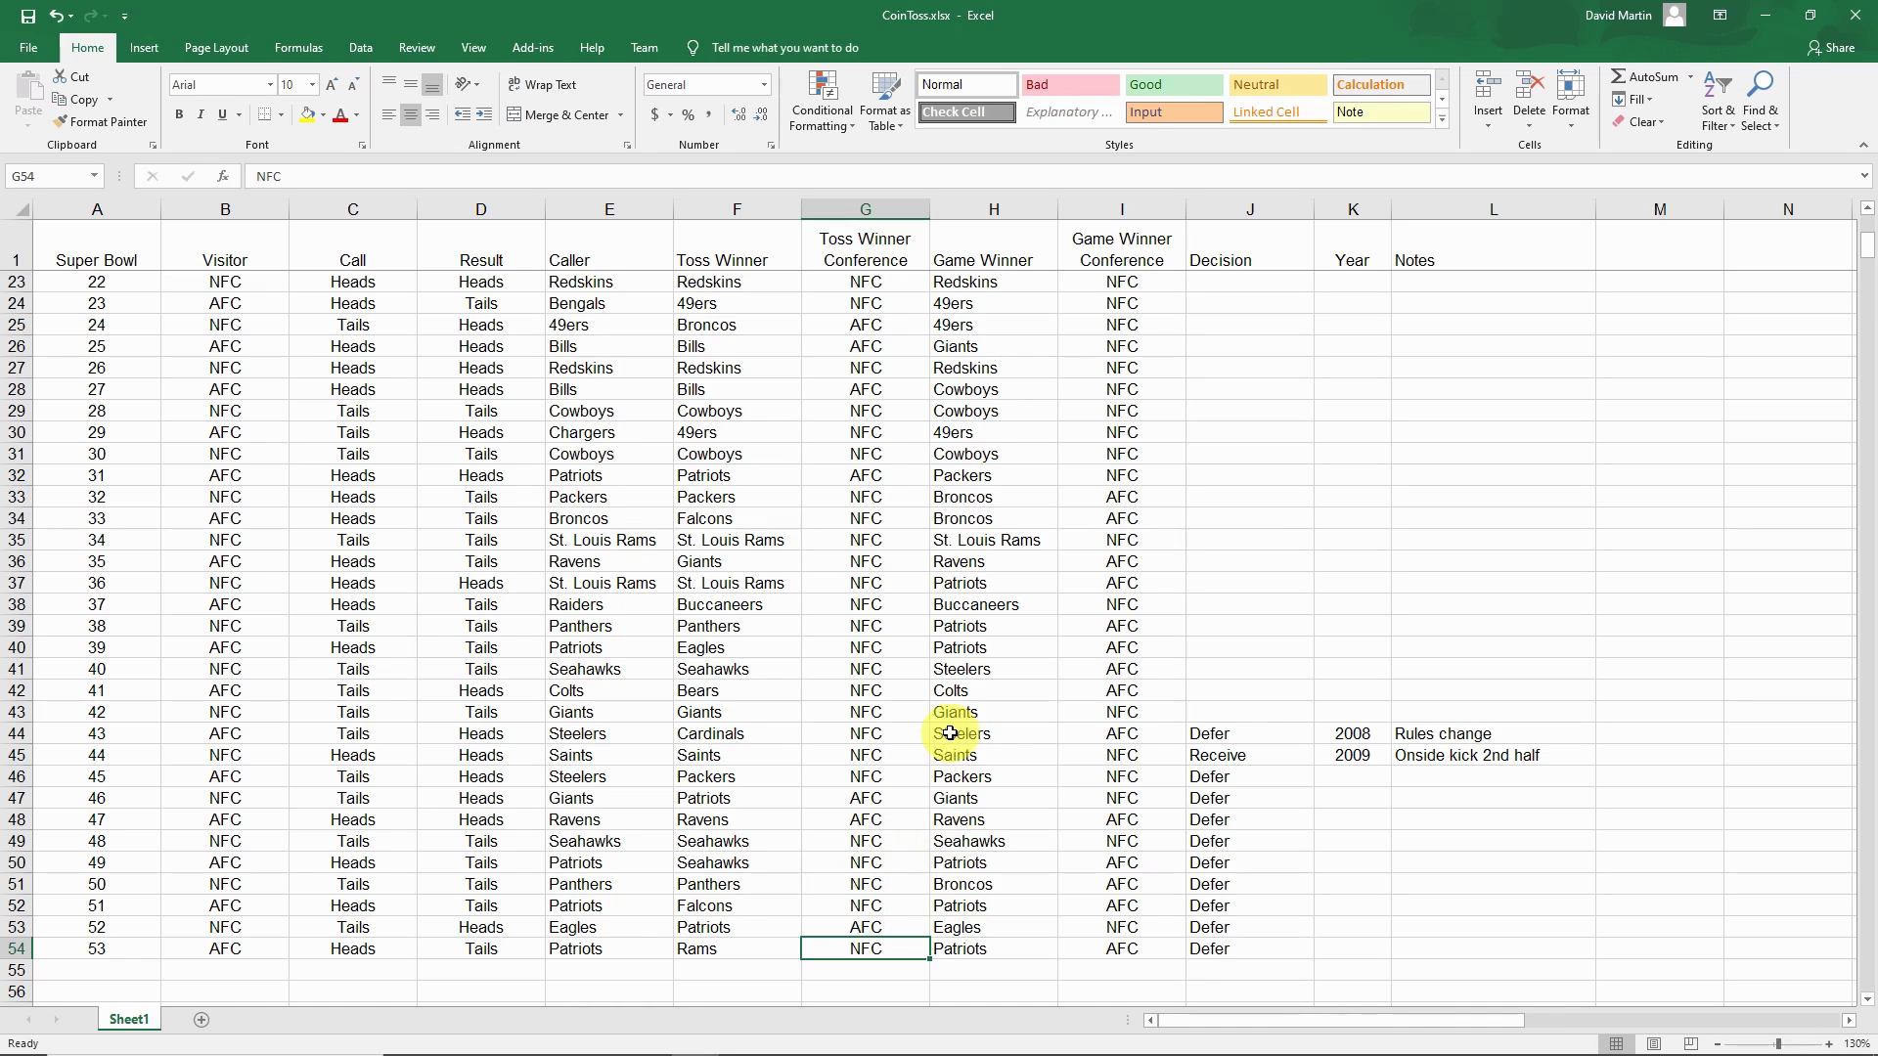
click(884, 497)
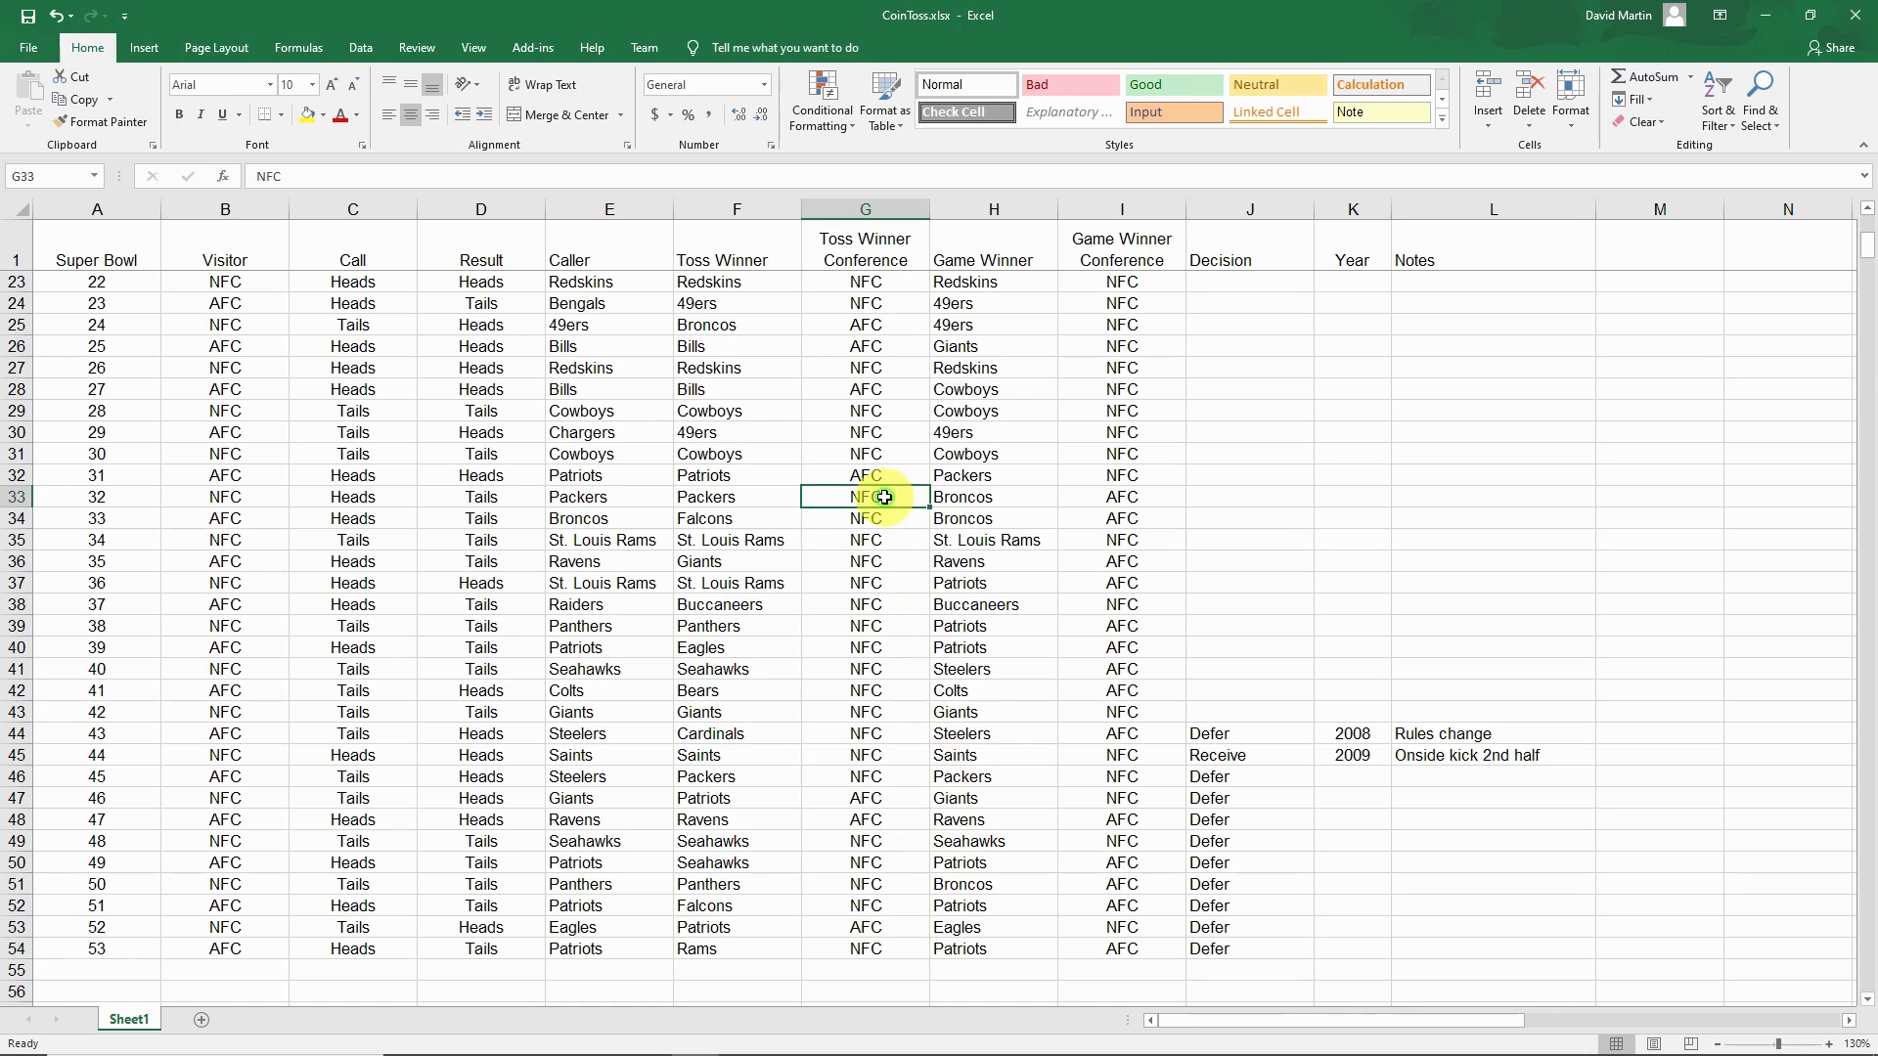
shift+click(887, 783)
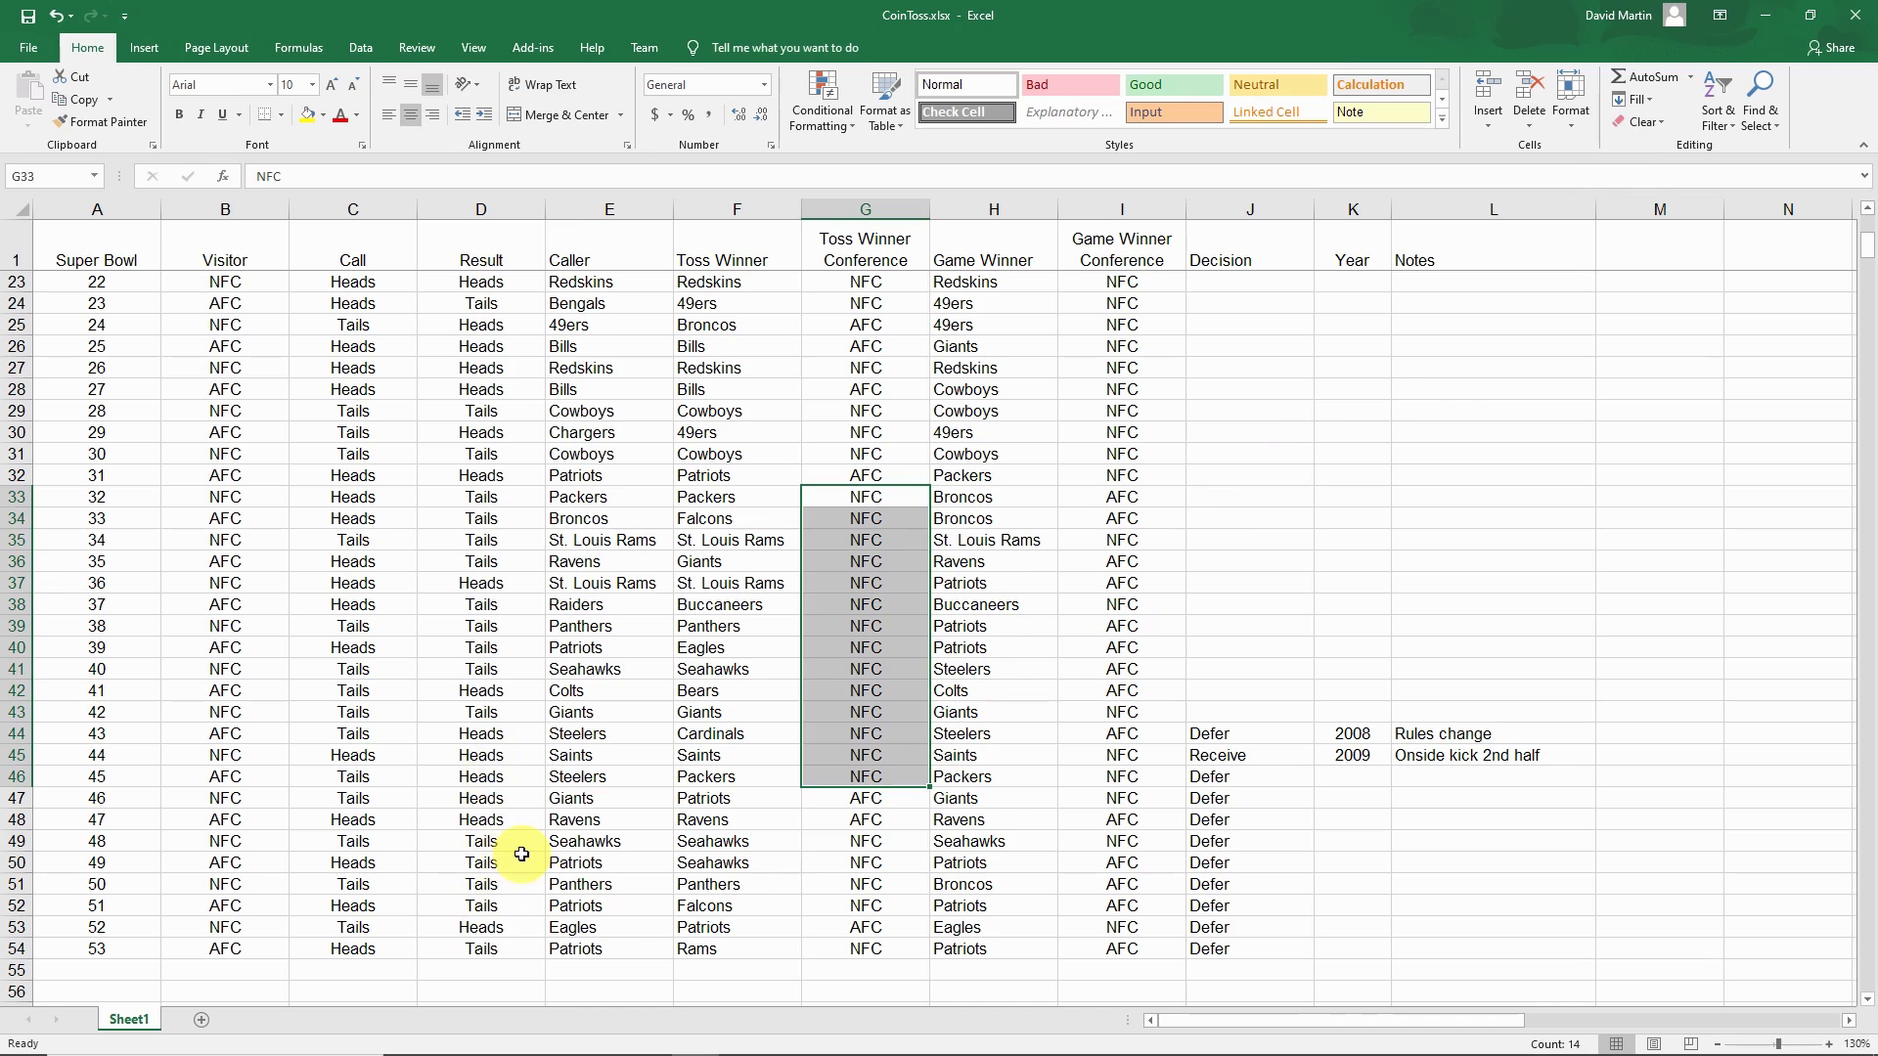
click(1769, 24)
Evaluate the binomial probability dbinom(5, 6, 0.5) in a new math region below the number_games fraction
click(414, 684)
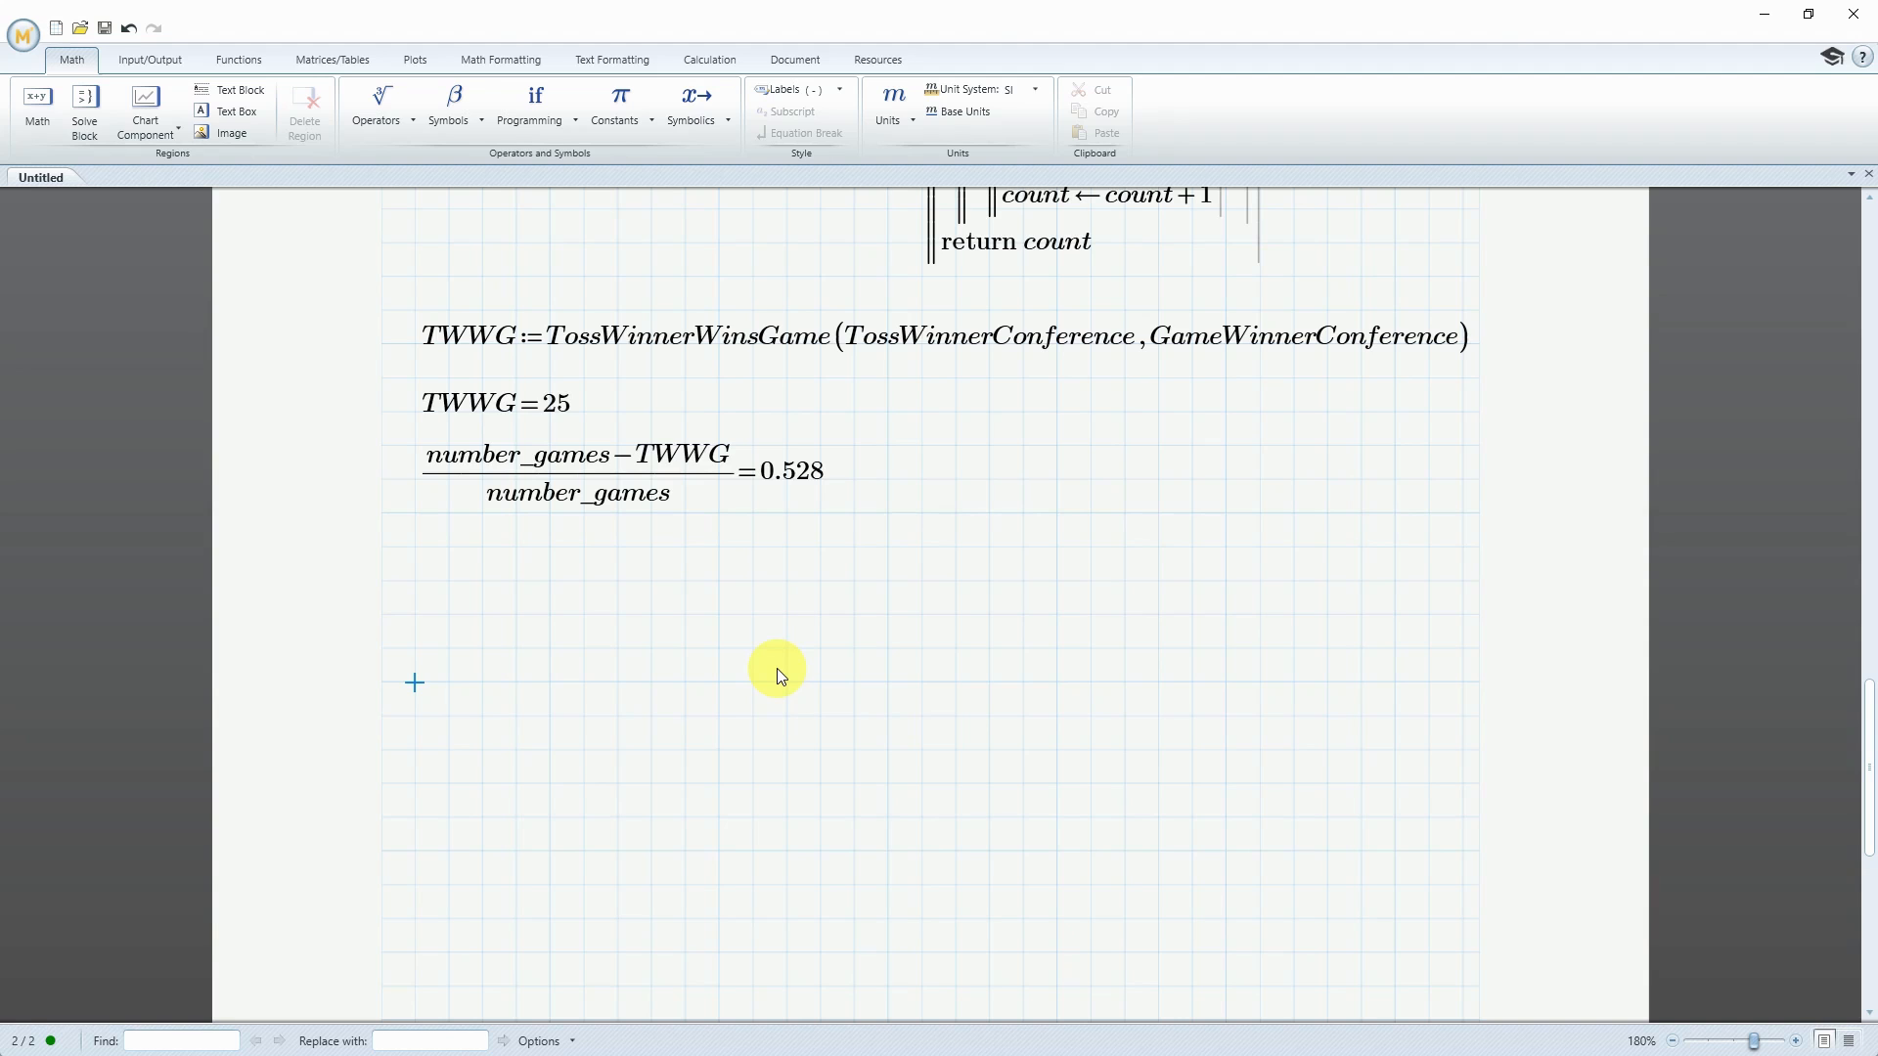
text(dbino)
text(m)
key(BackSpace)
text(m()
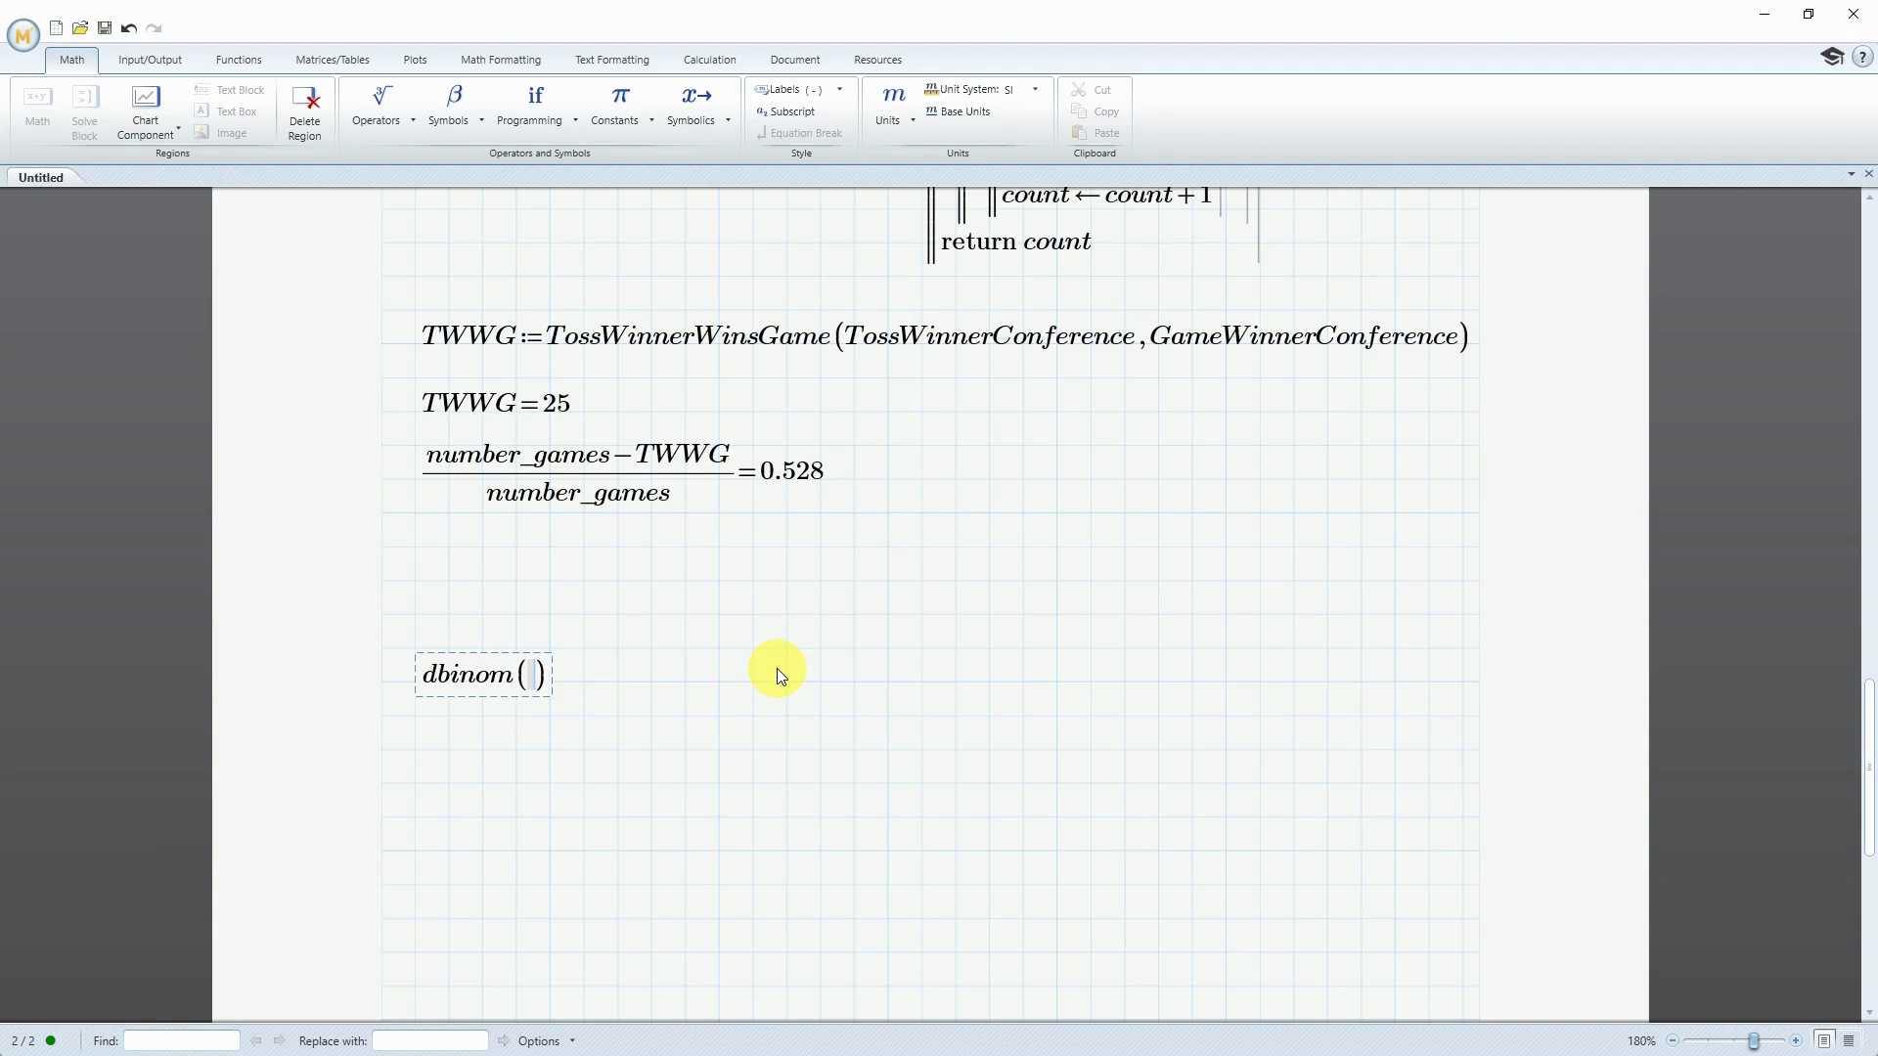
text(5,6,0.5)
text(=0.094)
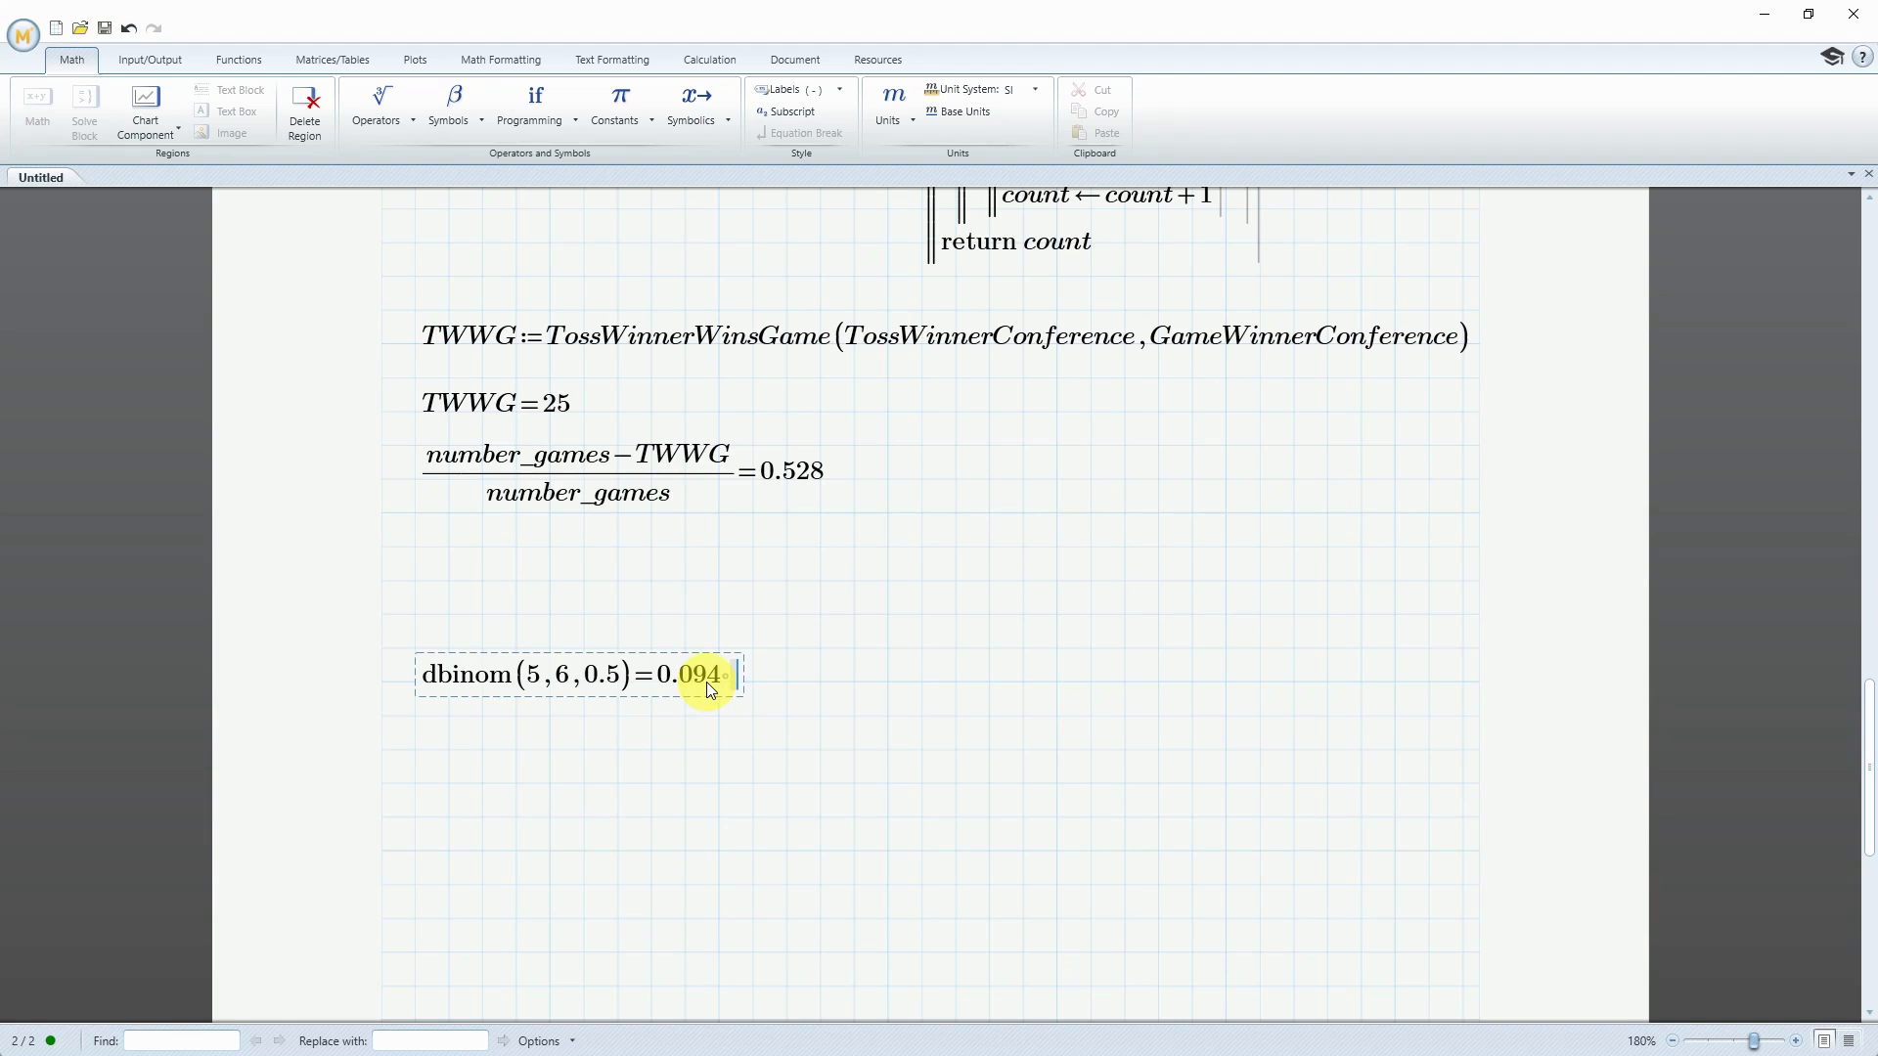
Evaluate dbinom(14, 14, 0.5) in a new math region below the first dbinom expression
click(421, 749)
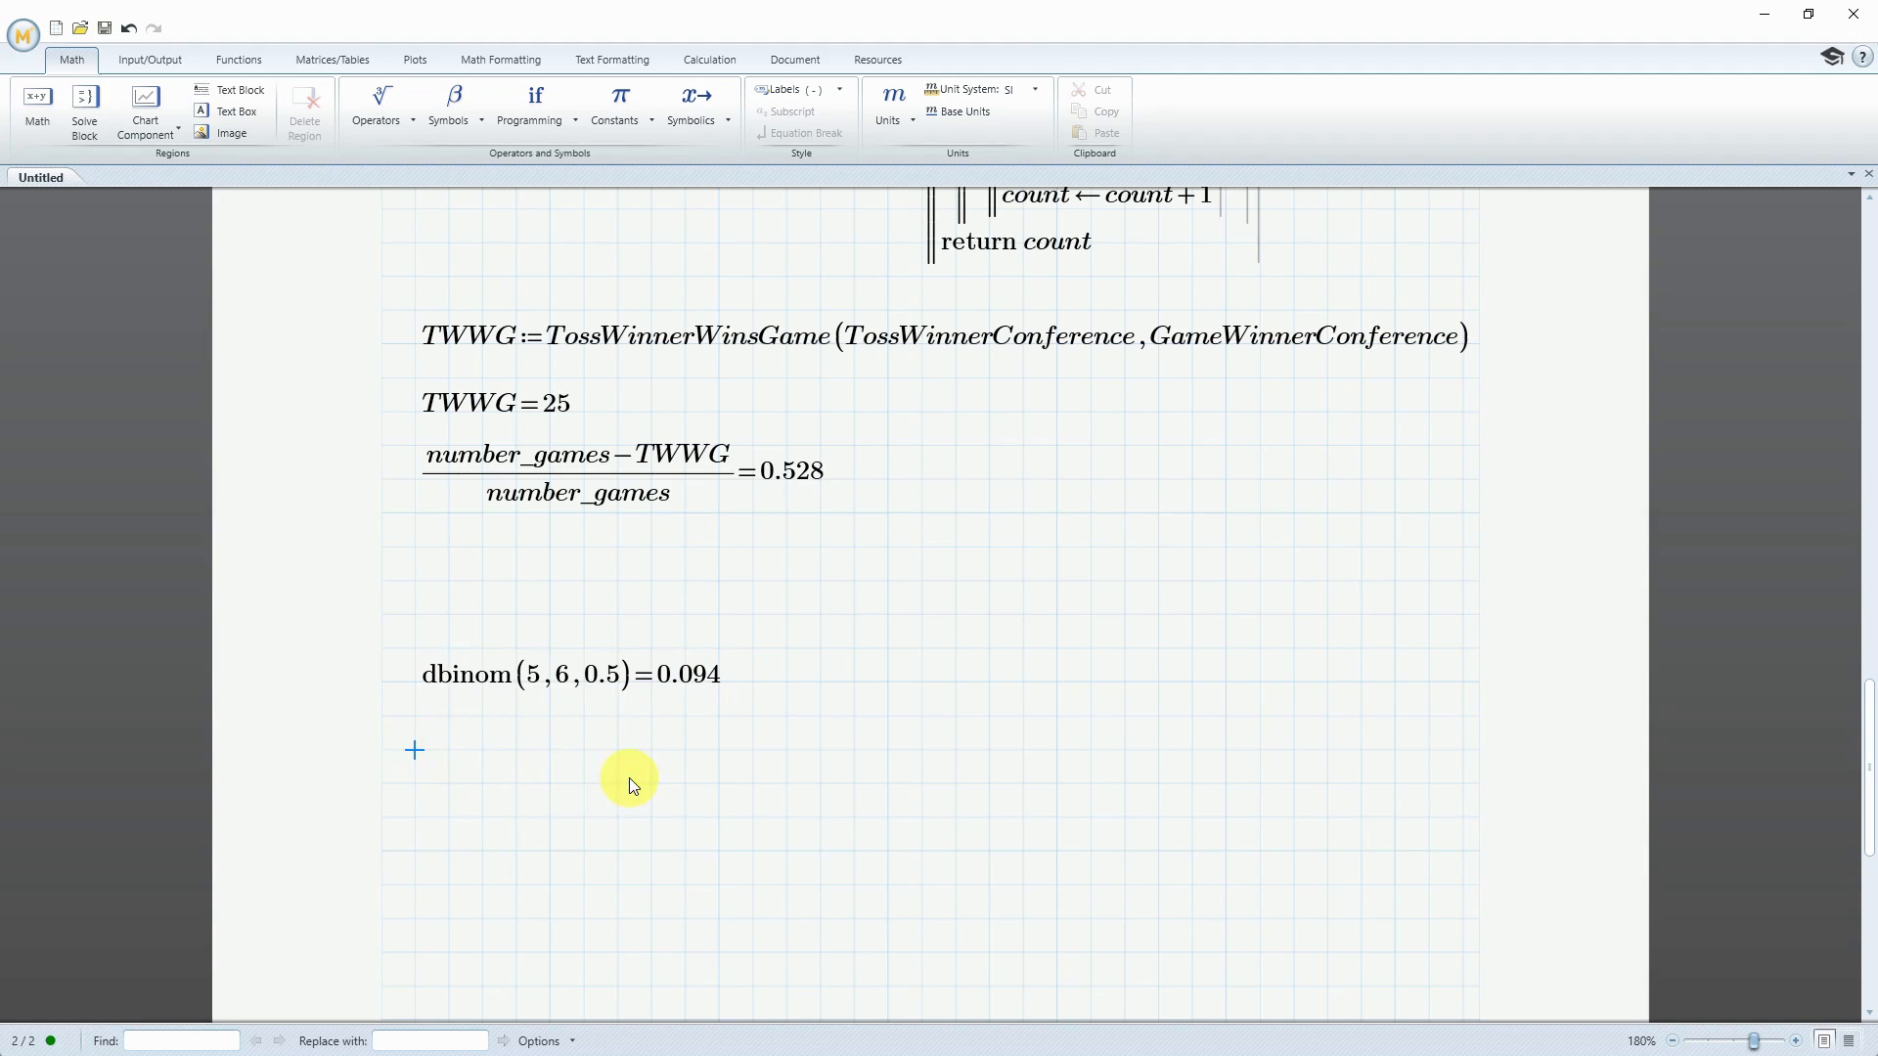
text(dbinom(1)
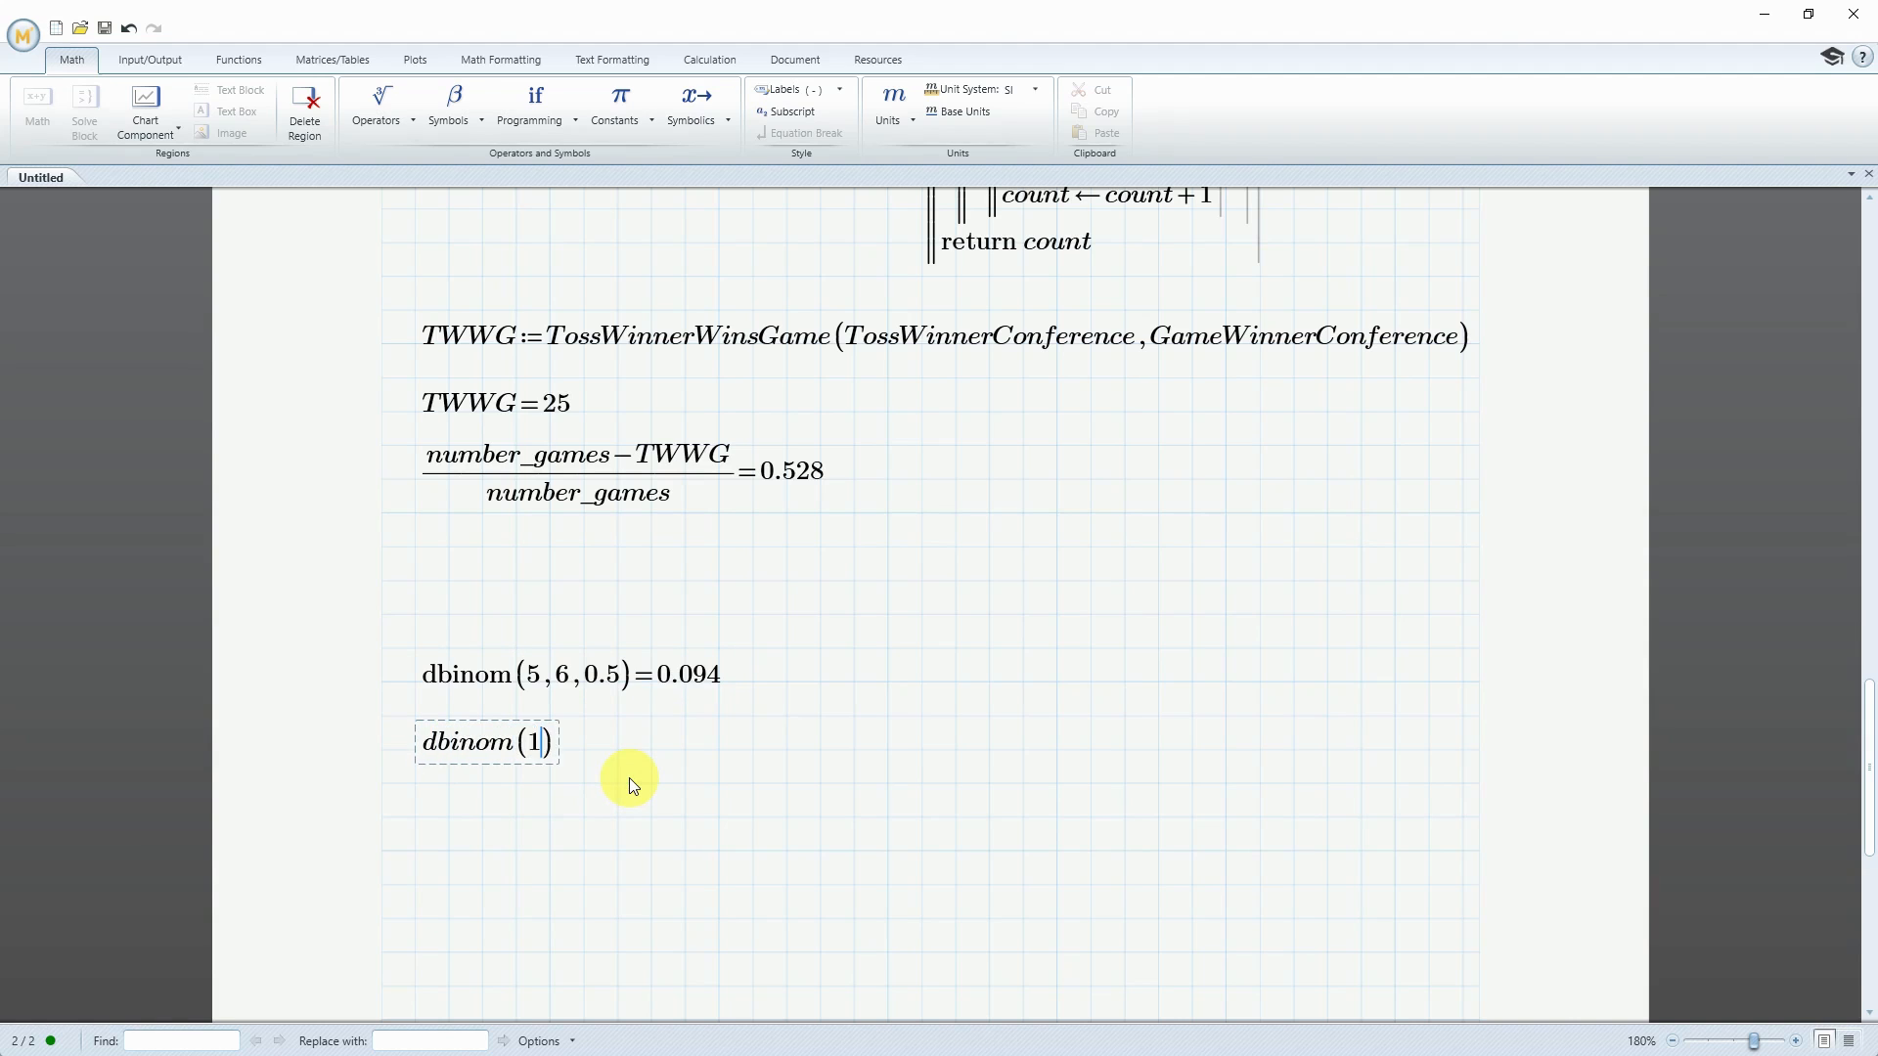
text(4,15)
text(4,0.)
text(5)
text(=6.104·10^-5)
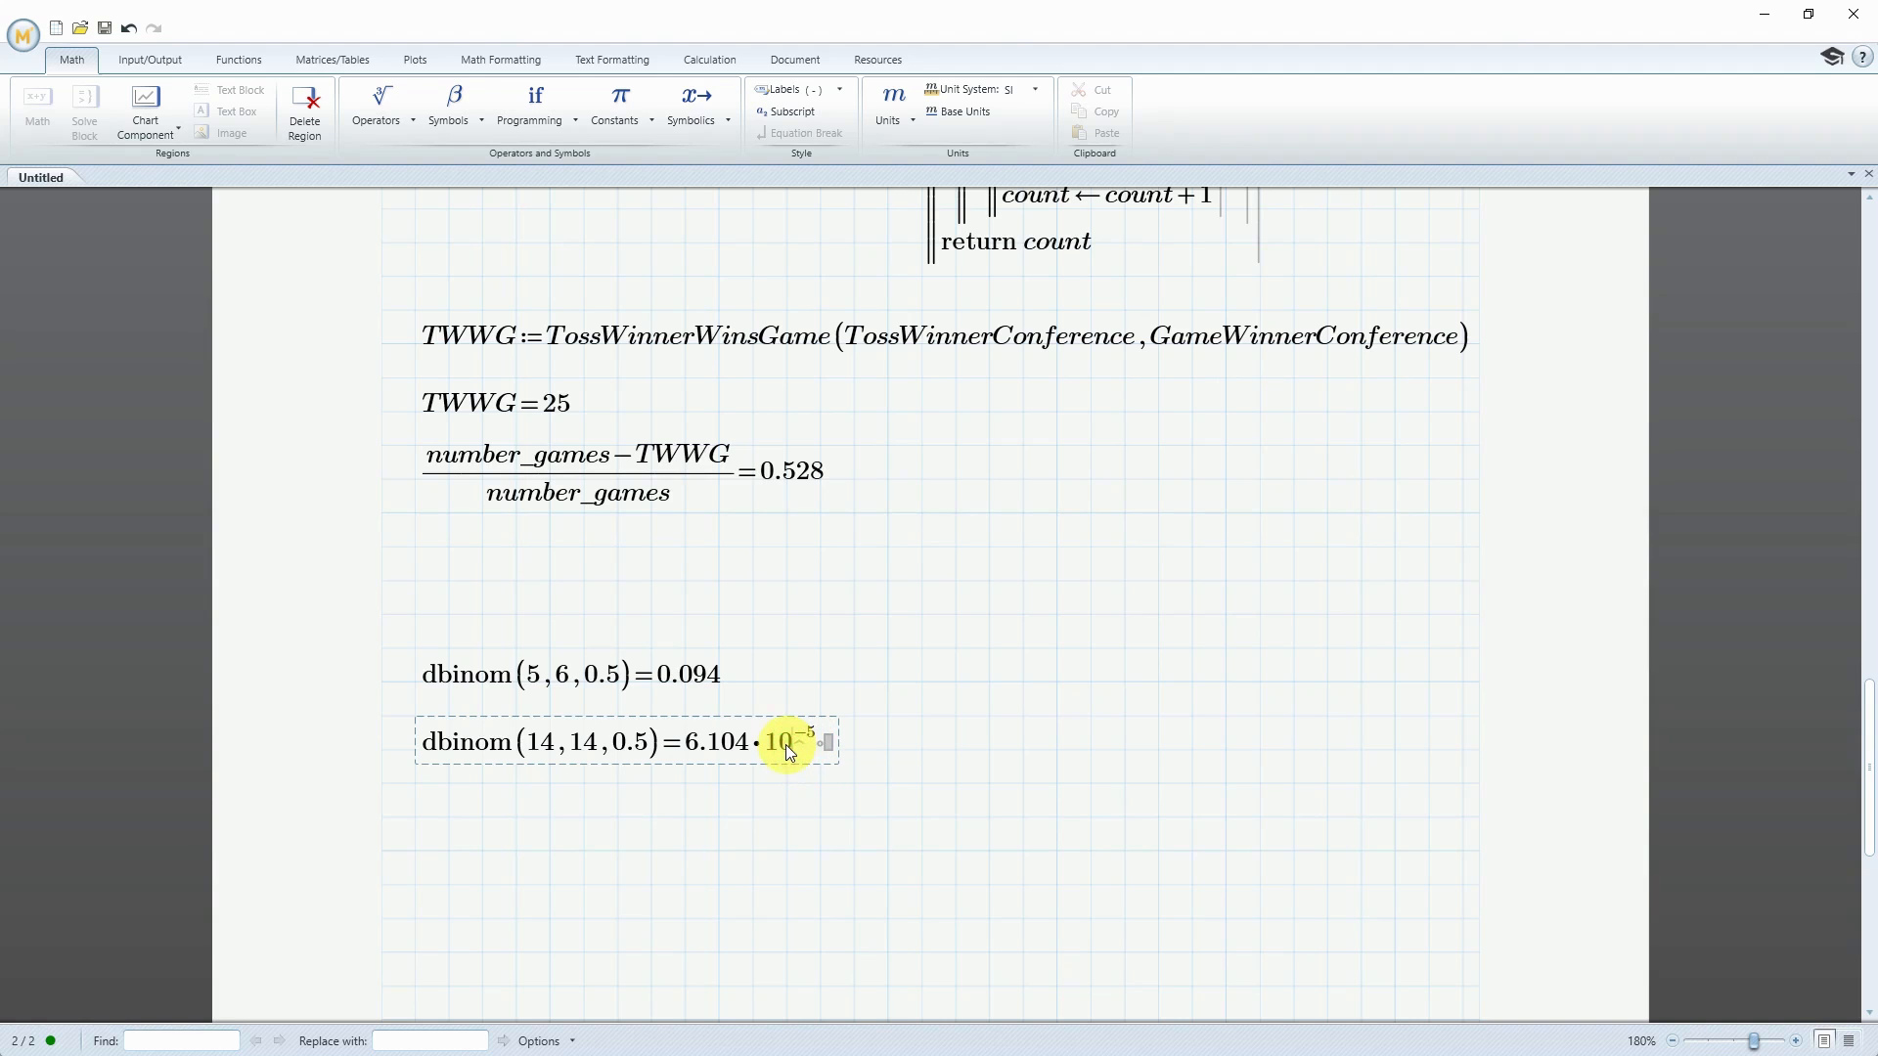
Format the dbinom(14, 14, 0.5) result as Decimal with a precision of 6 decimal places
click(528, 58)
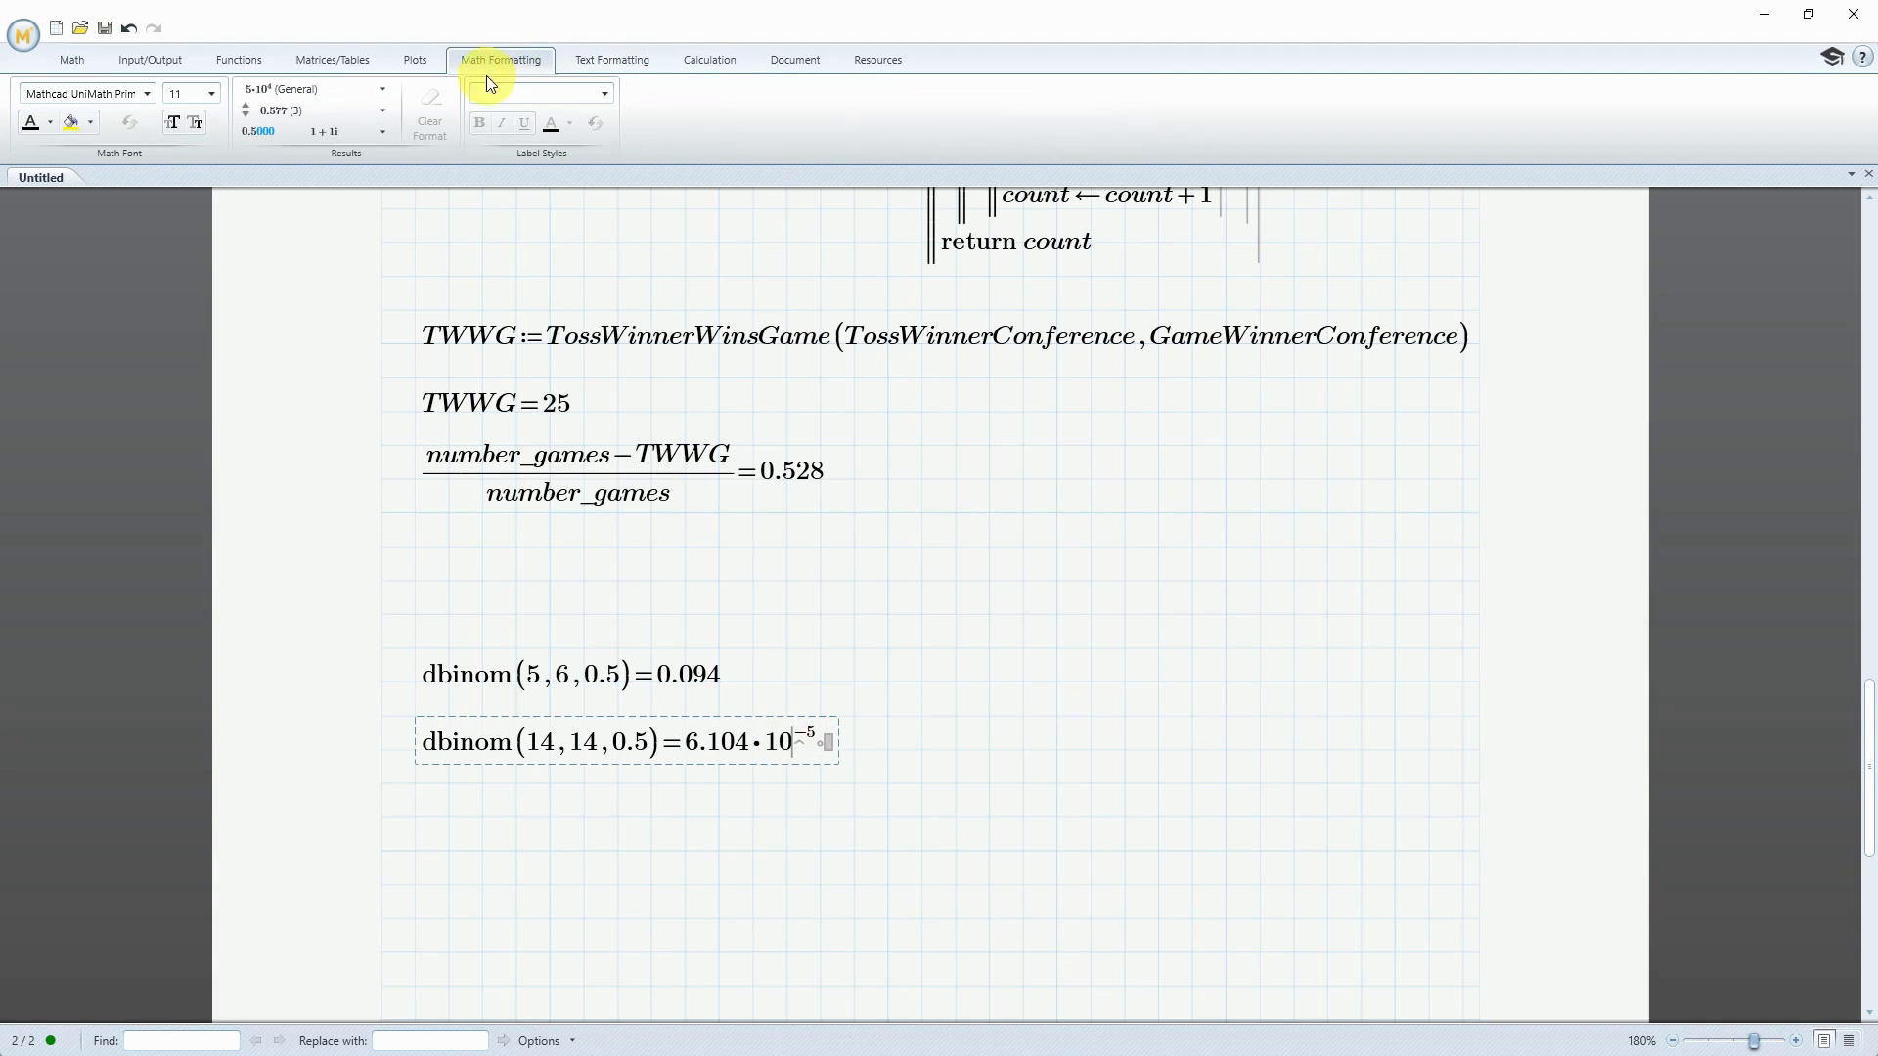
click(382, 88)
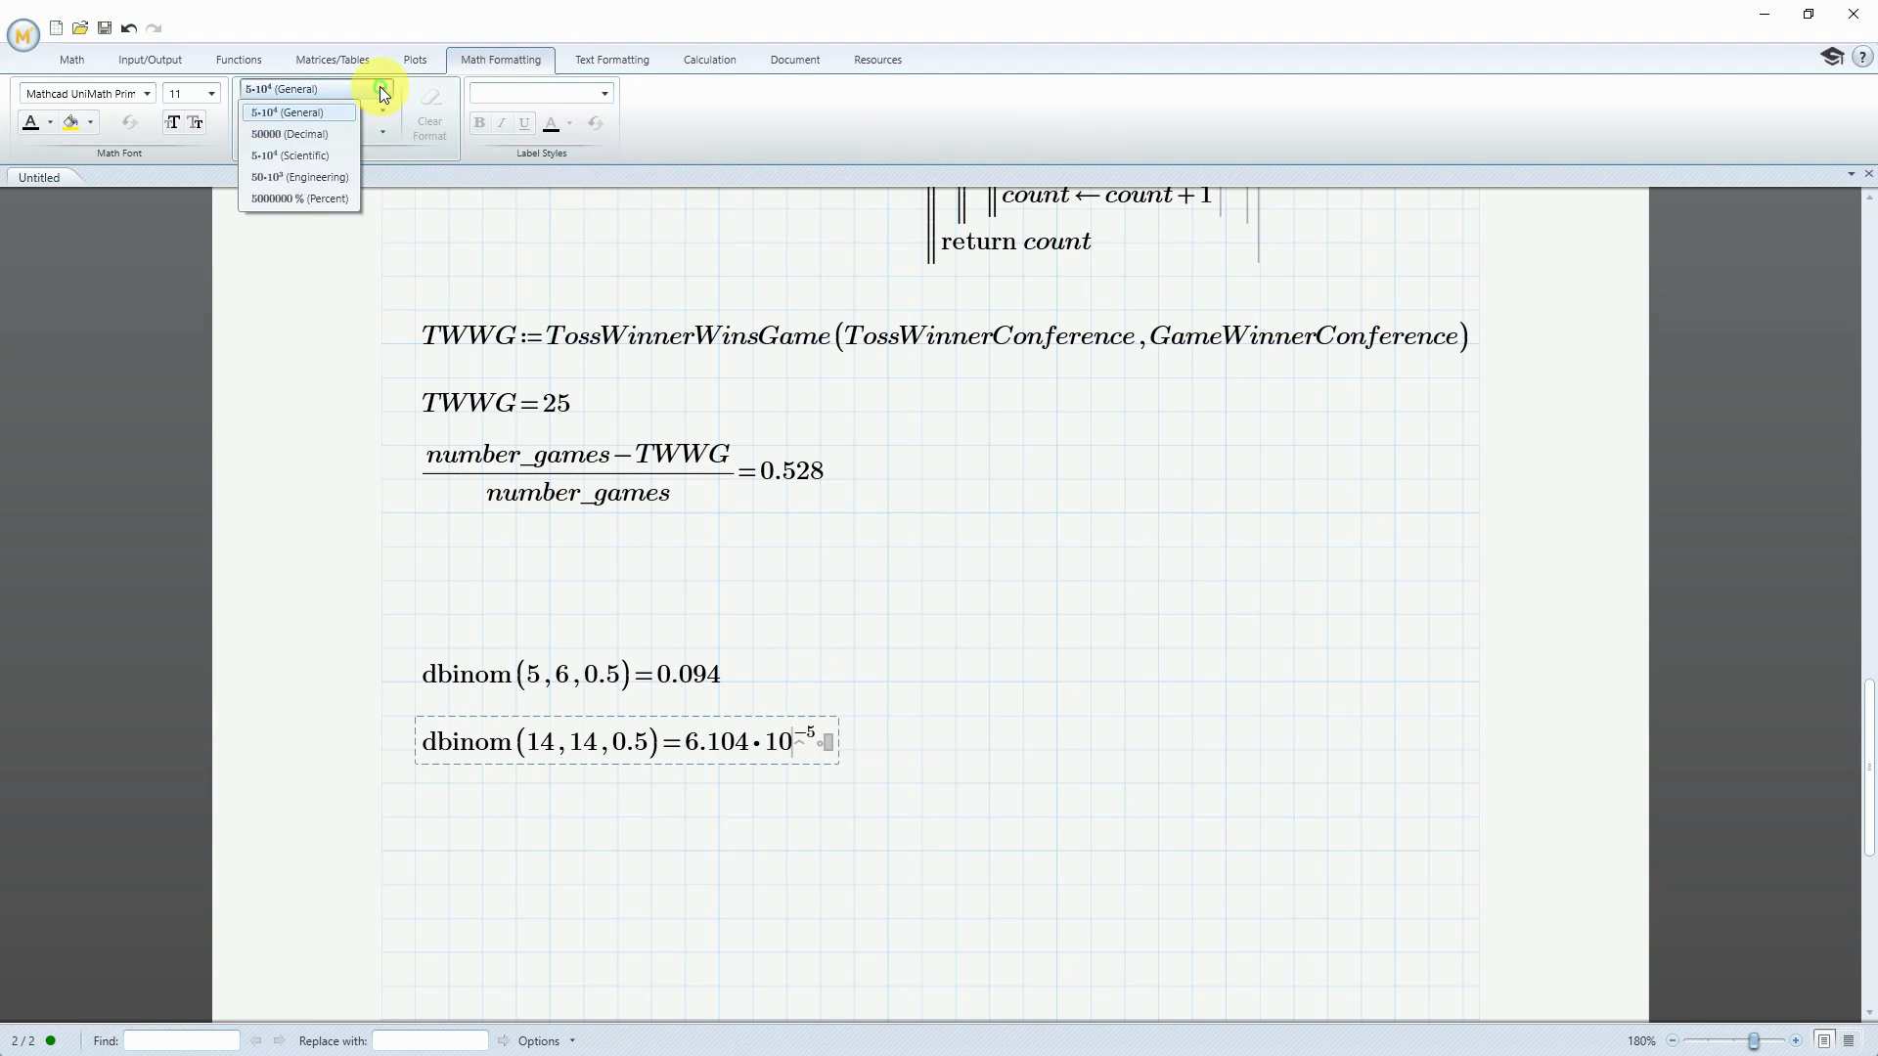
click(313, 137)
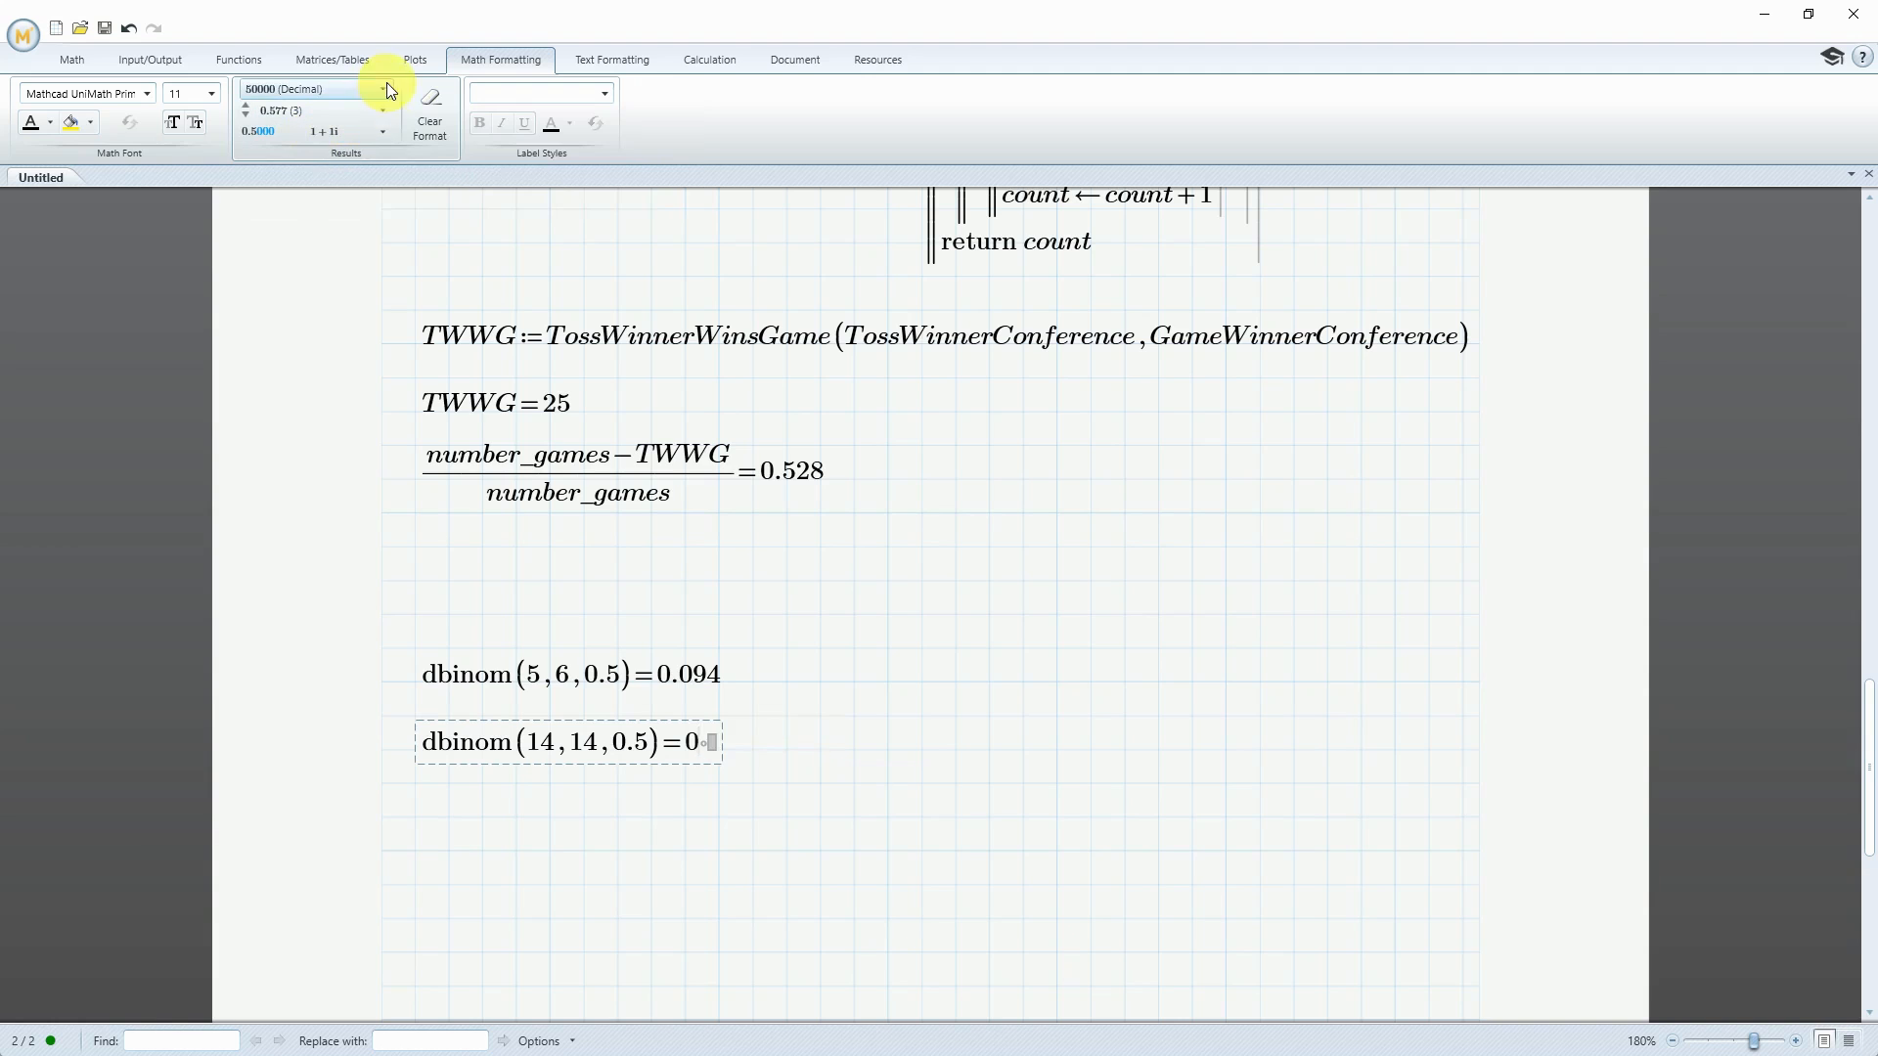
click(382, 110)
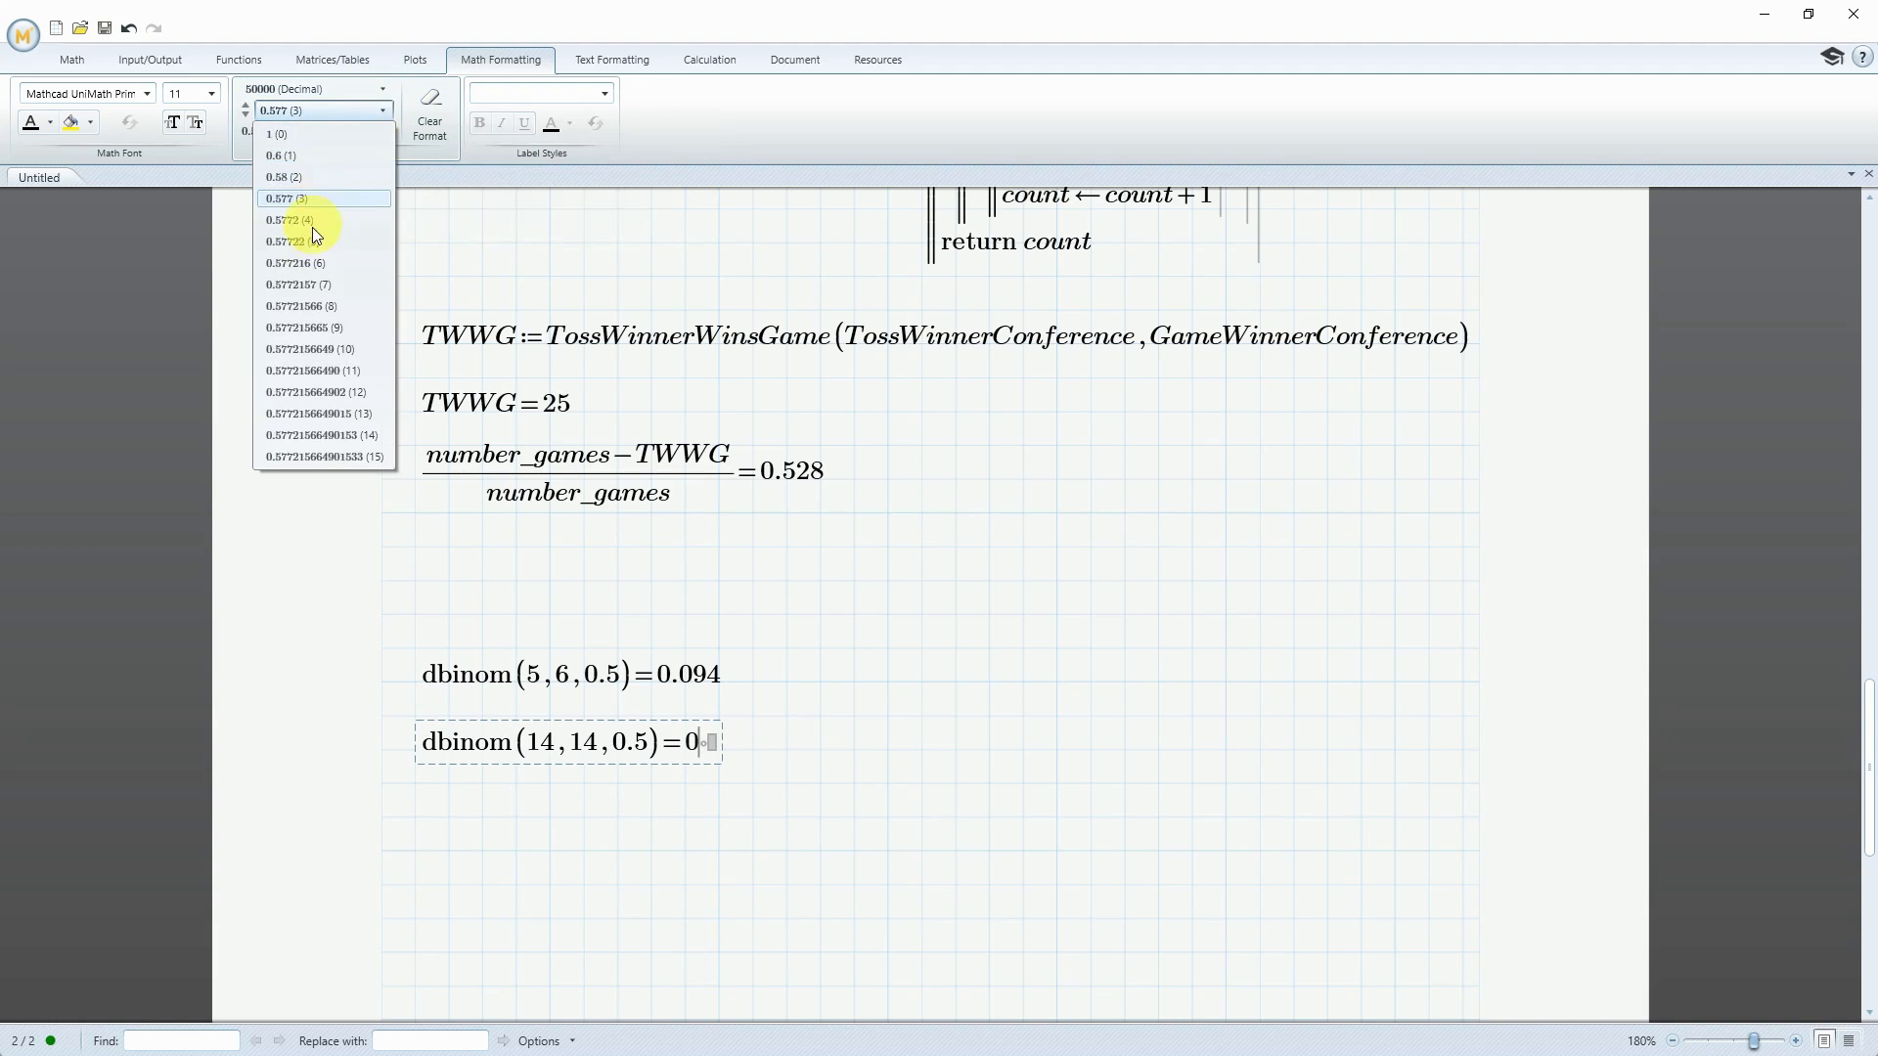
click(317, 264)
click(922, 819)
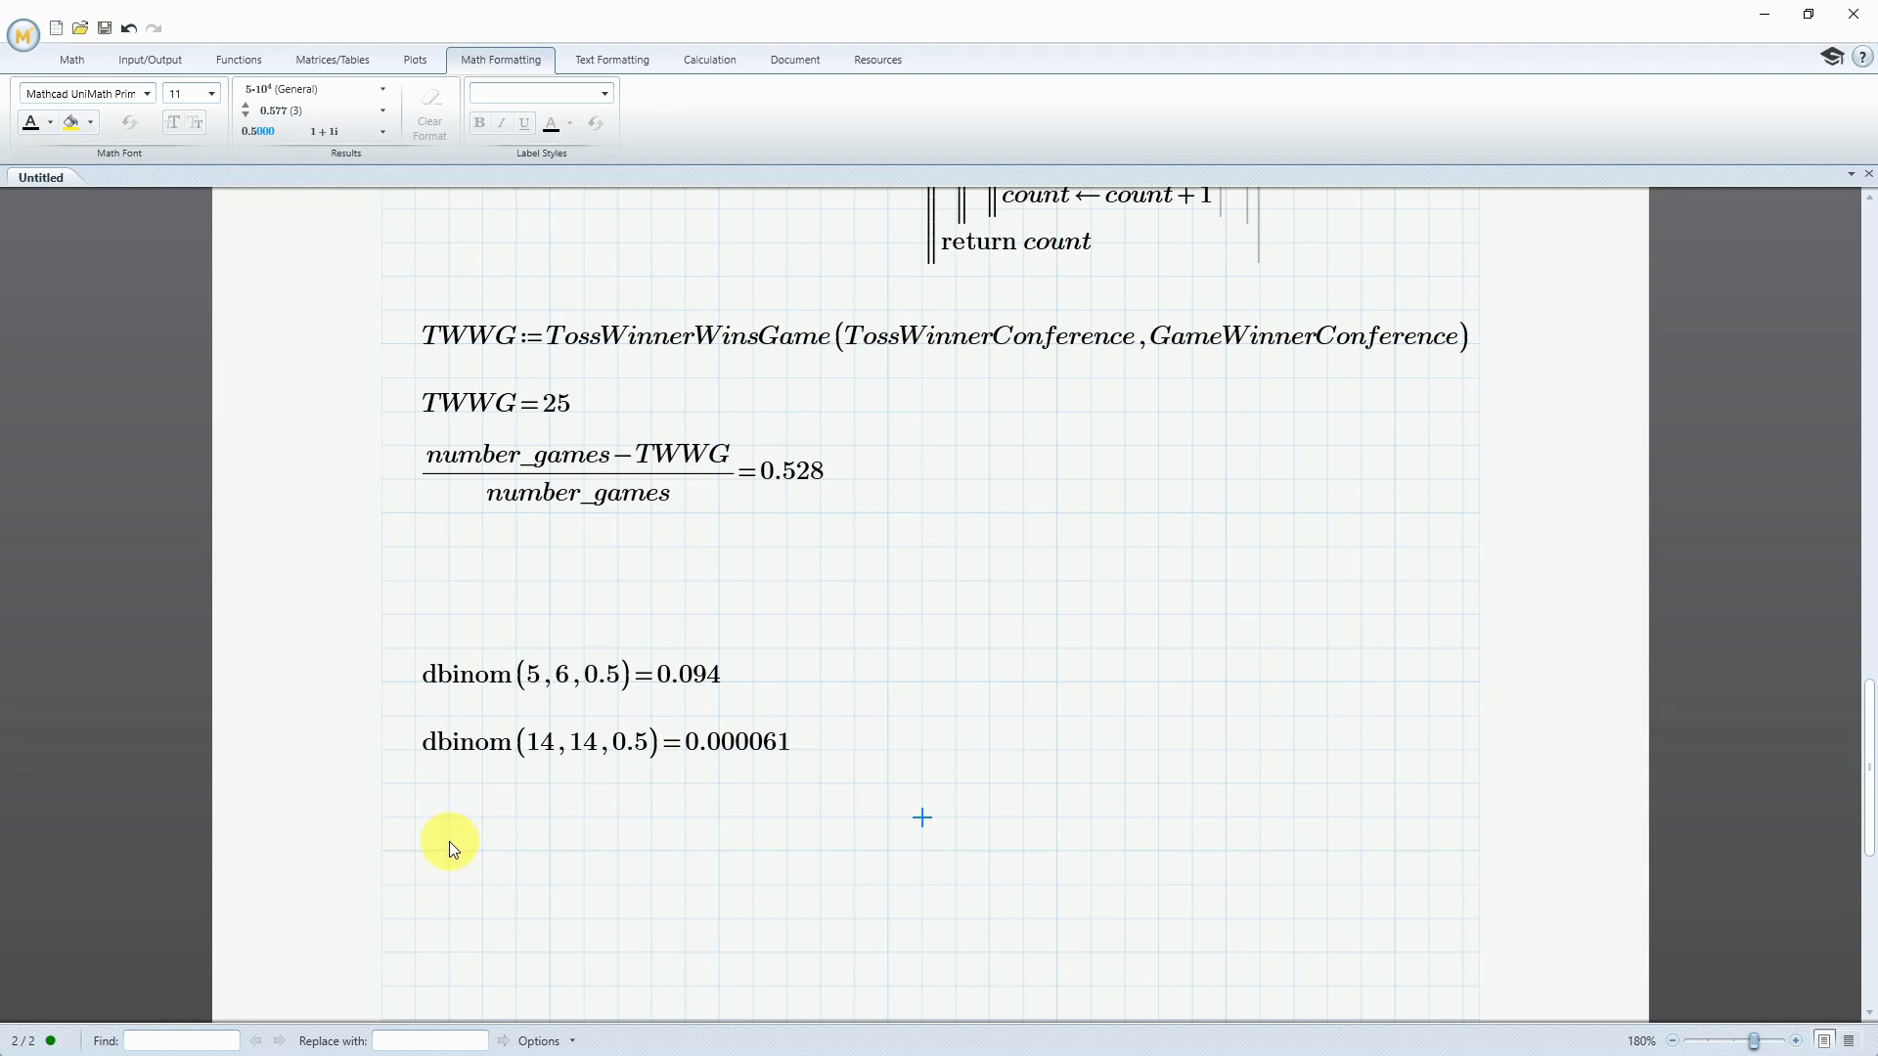
In a new region below the dbinom expressions, start defining NFC_Wins_Toss with the rows function
click(415, 851)
text(NFC_)
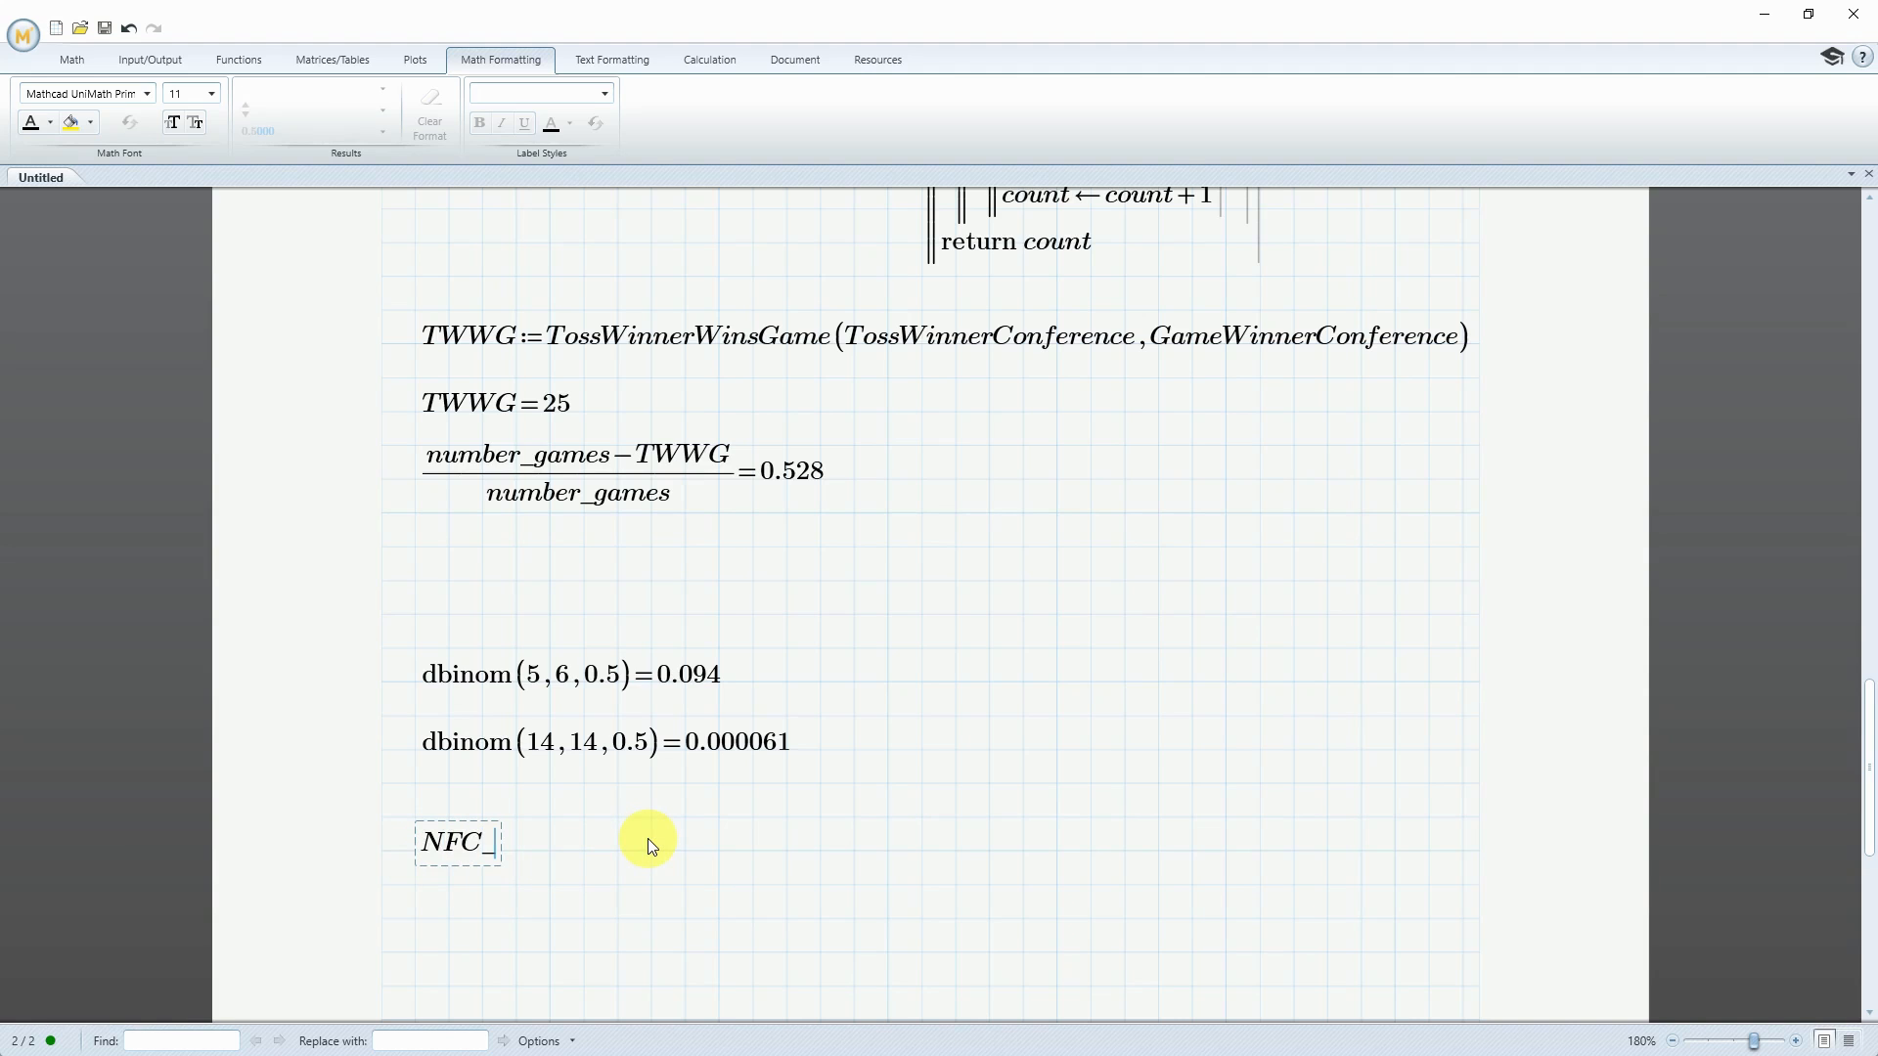
text(Wins_Toss:=rows)
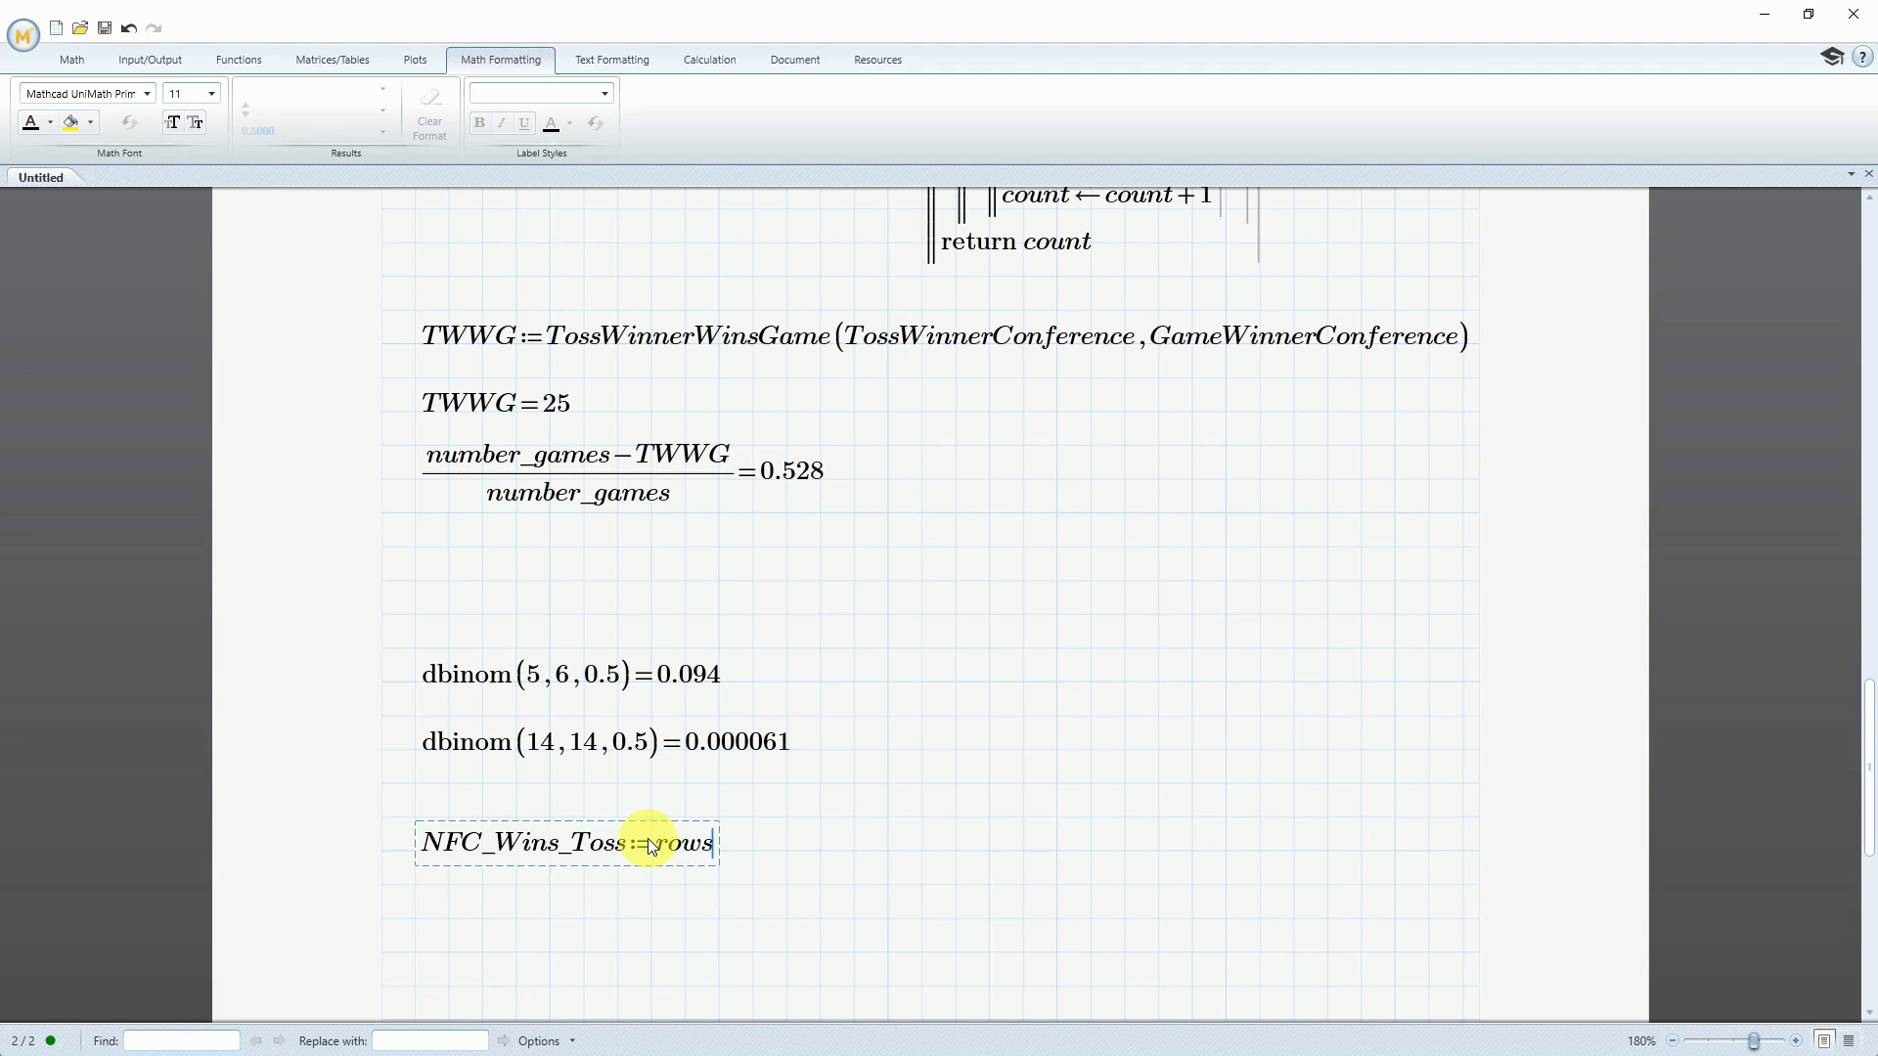
Give rows the argument match("NFC", TossWinnerConference) and evaluate the NFC_Wins_Toss definition
text(()
text(match)
text(("N)
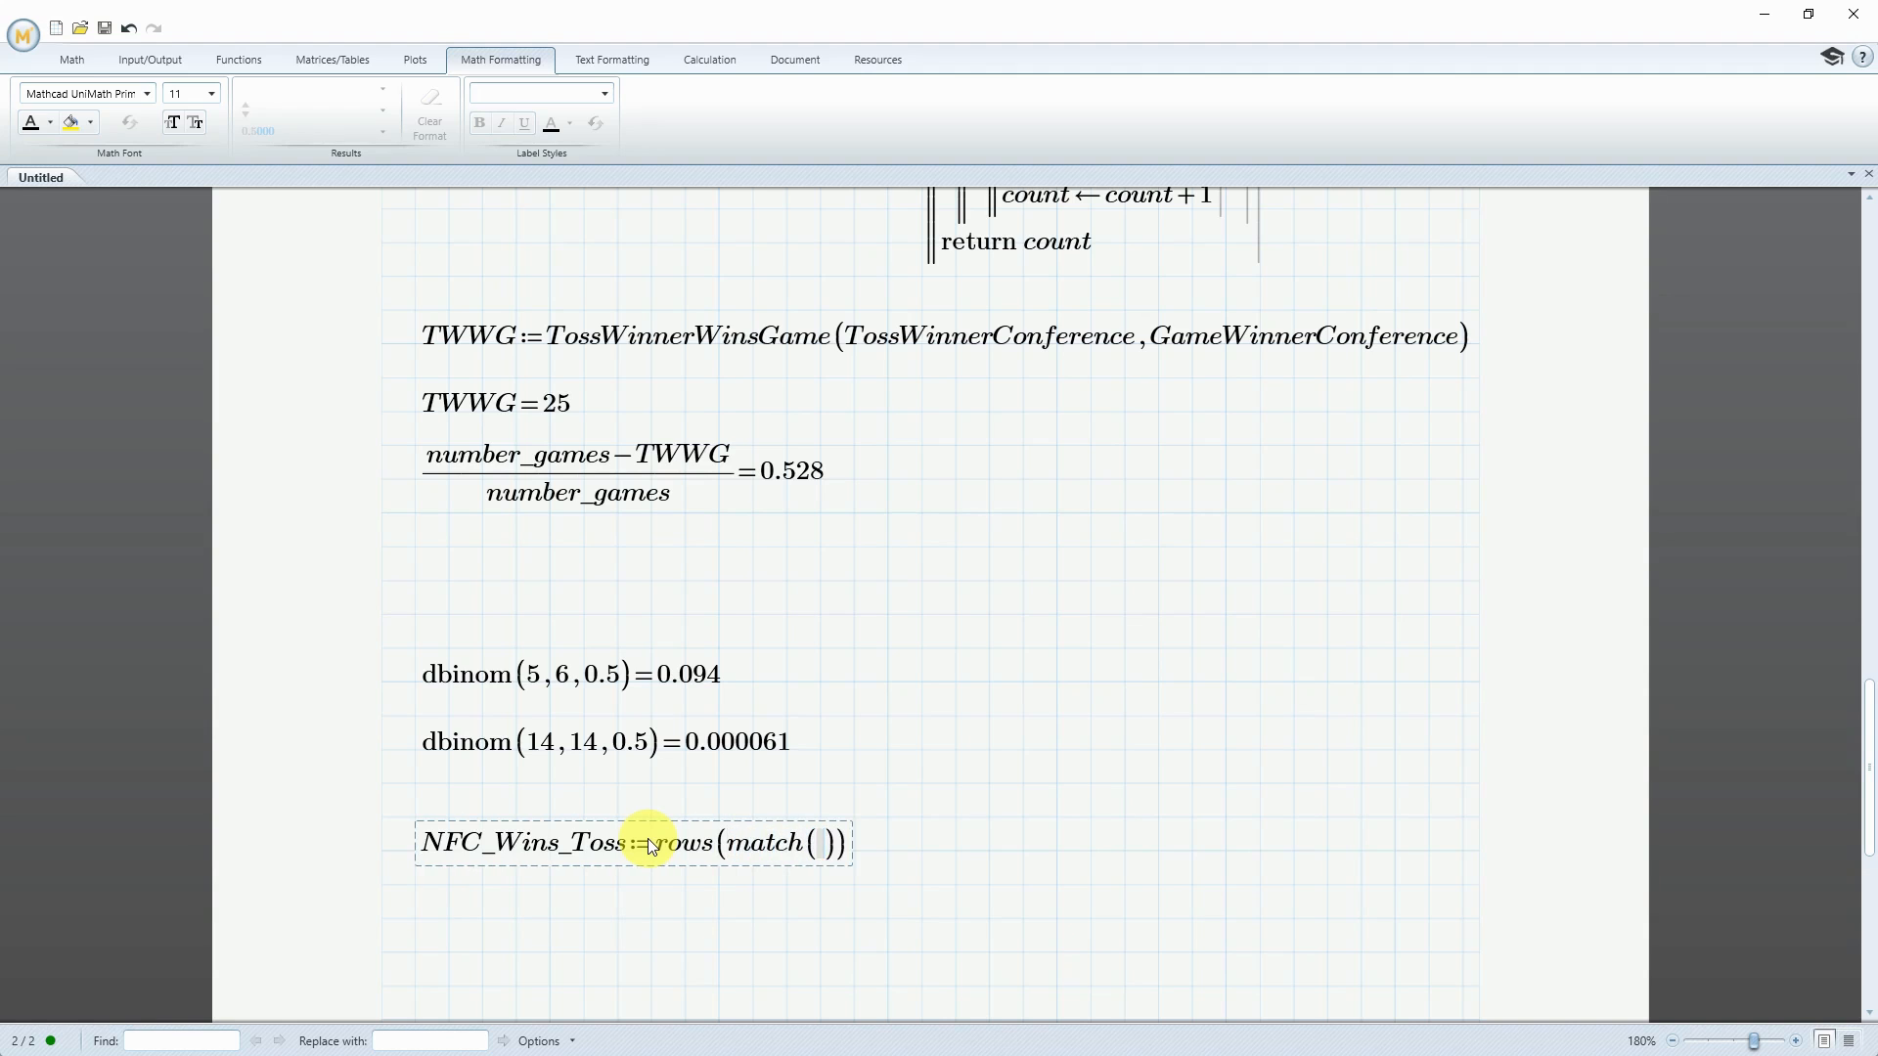
text(FC”,)
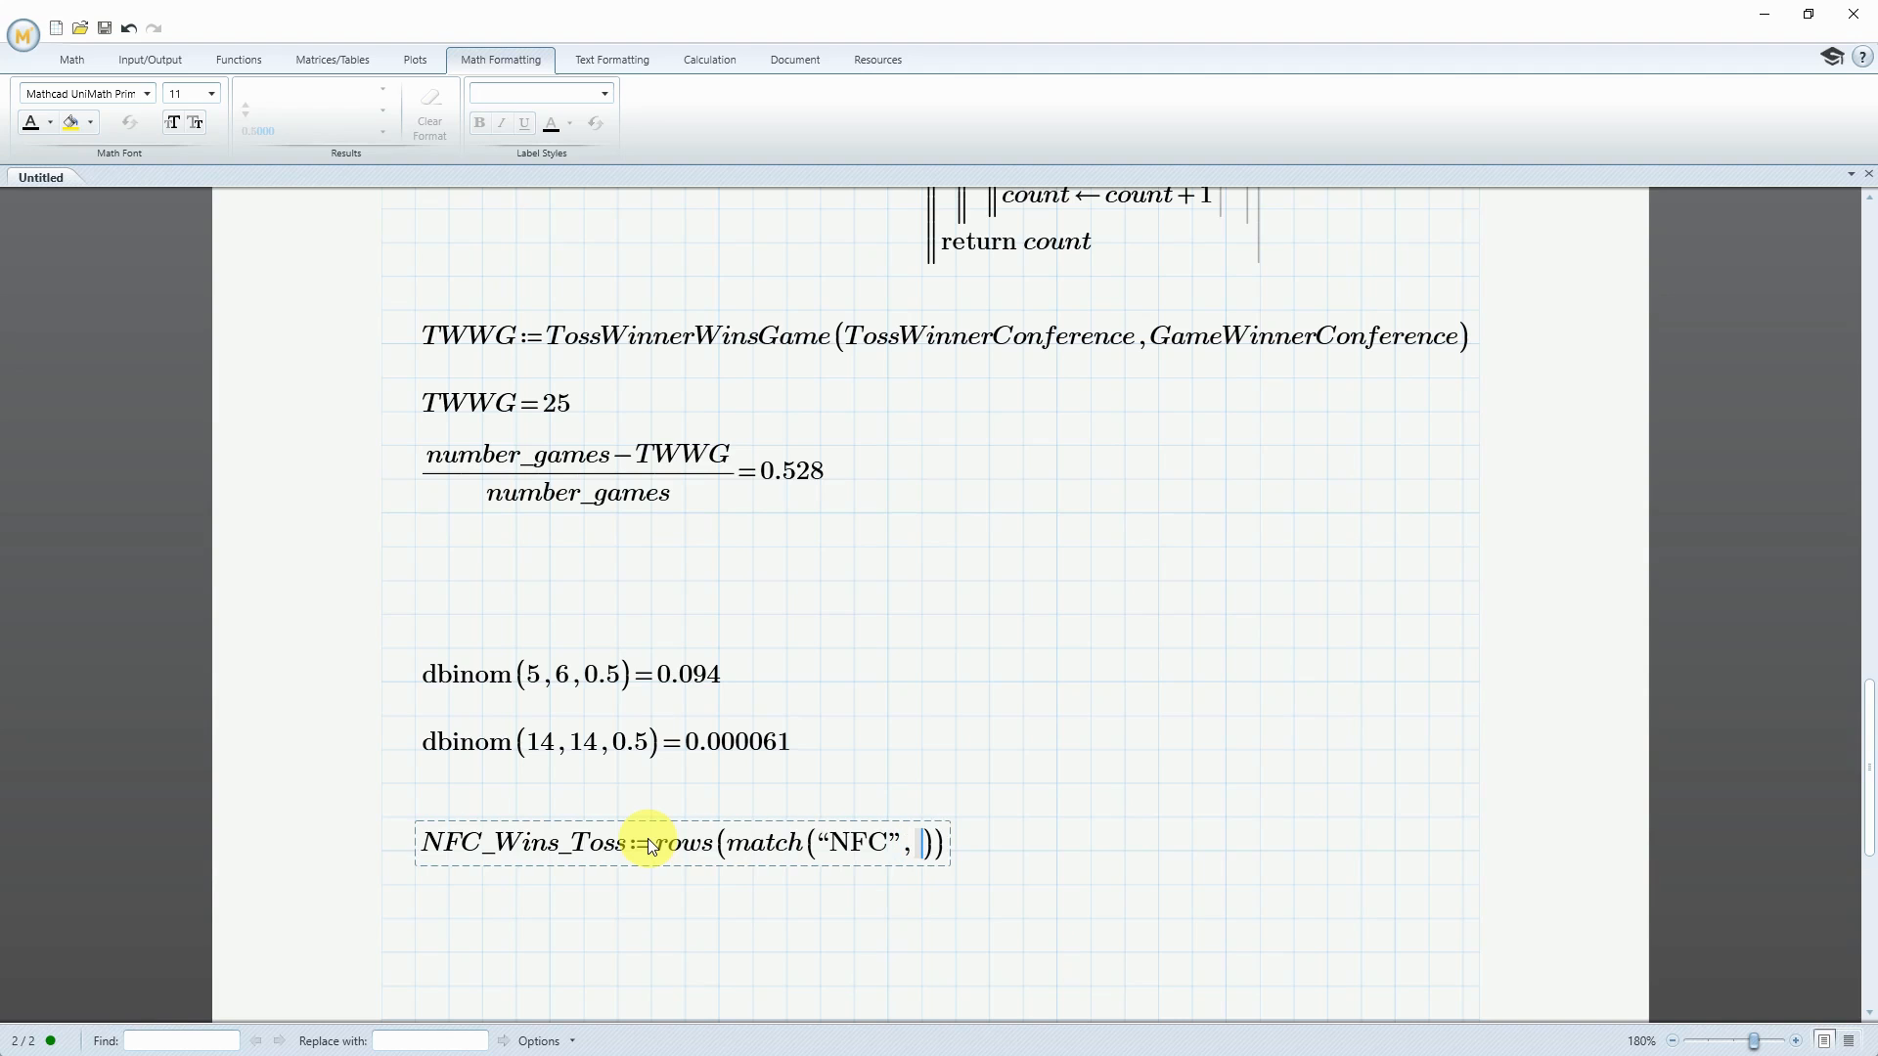
text(TossWinnerConference)
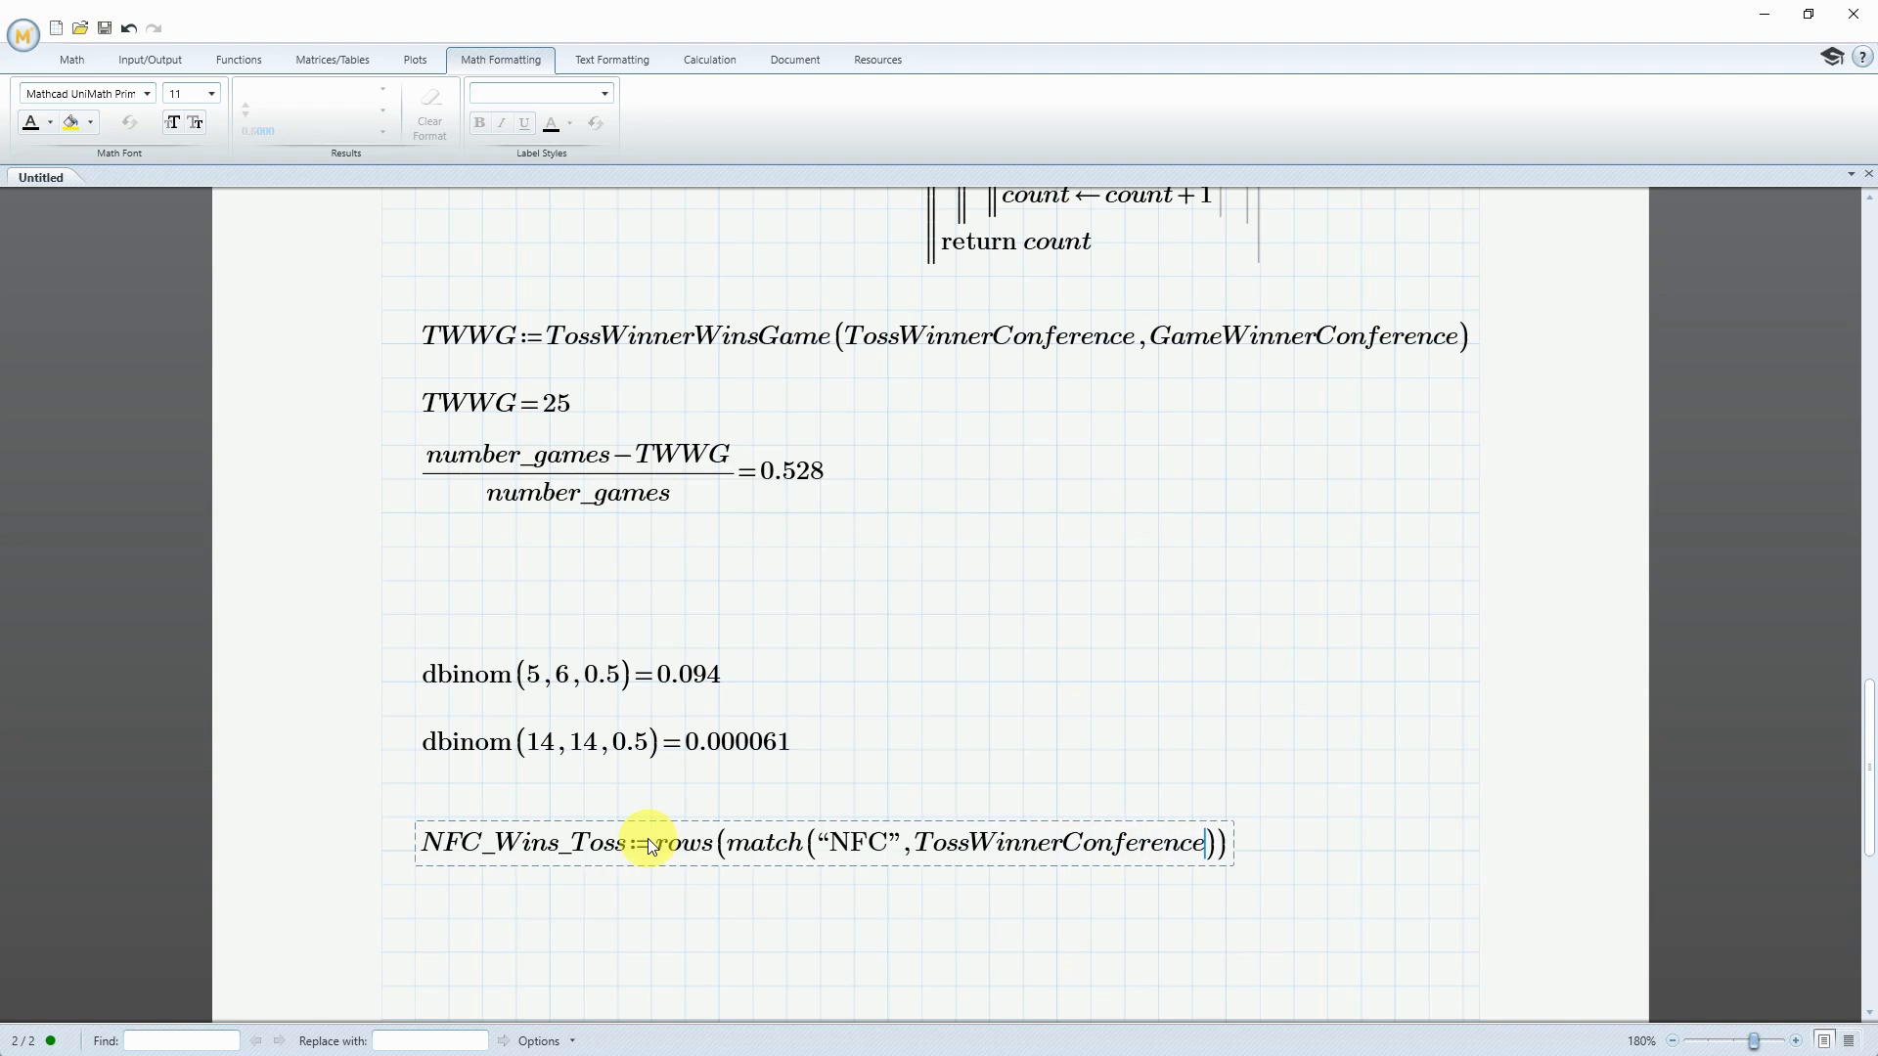
text(=35)
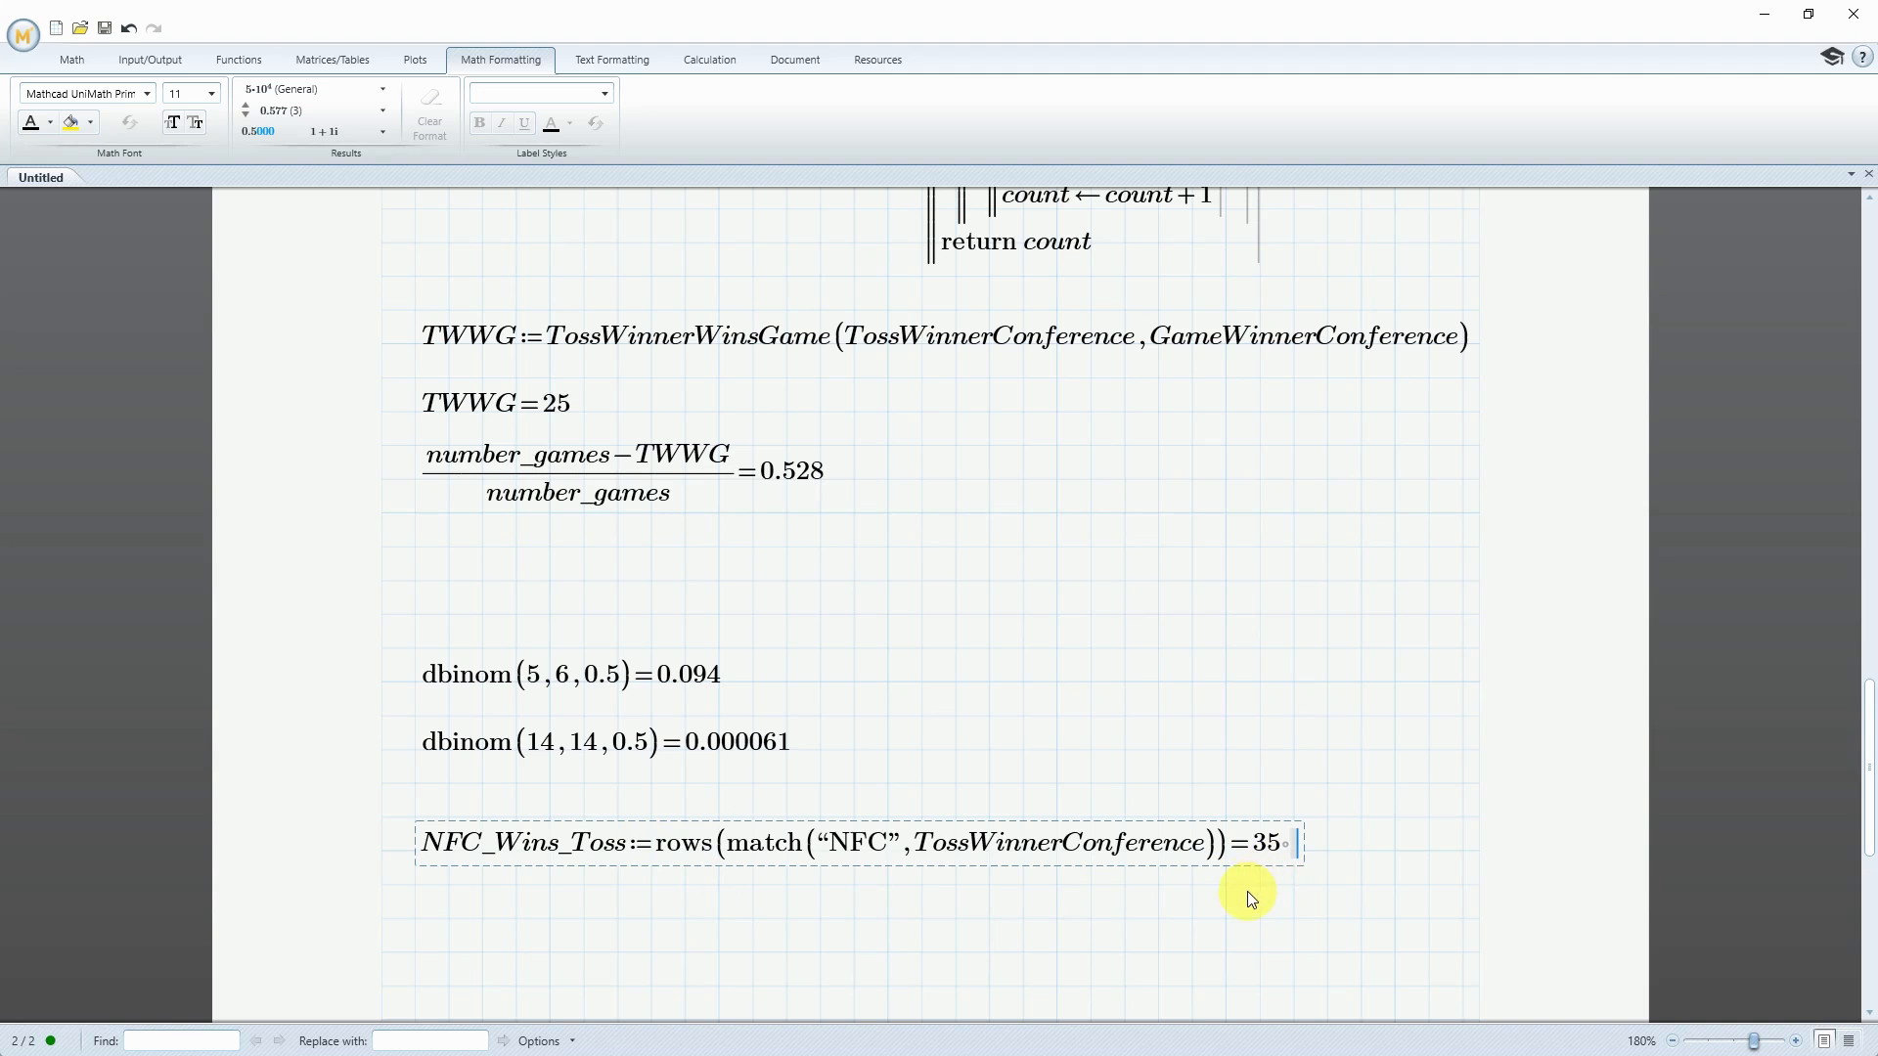
Review the coin-flip mean_value and std_dev calculations on the previous page, and return to the blank area below NFC_Wins_Toss
scroll(1176, 859, up, 10)
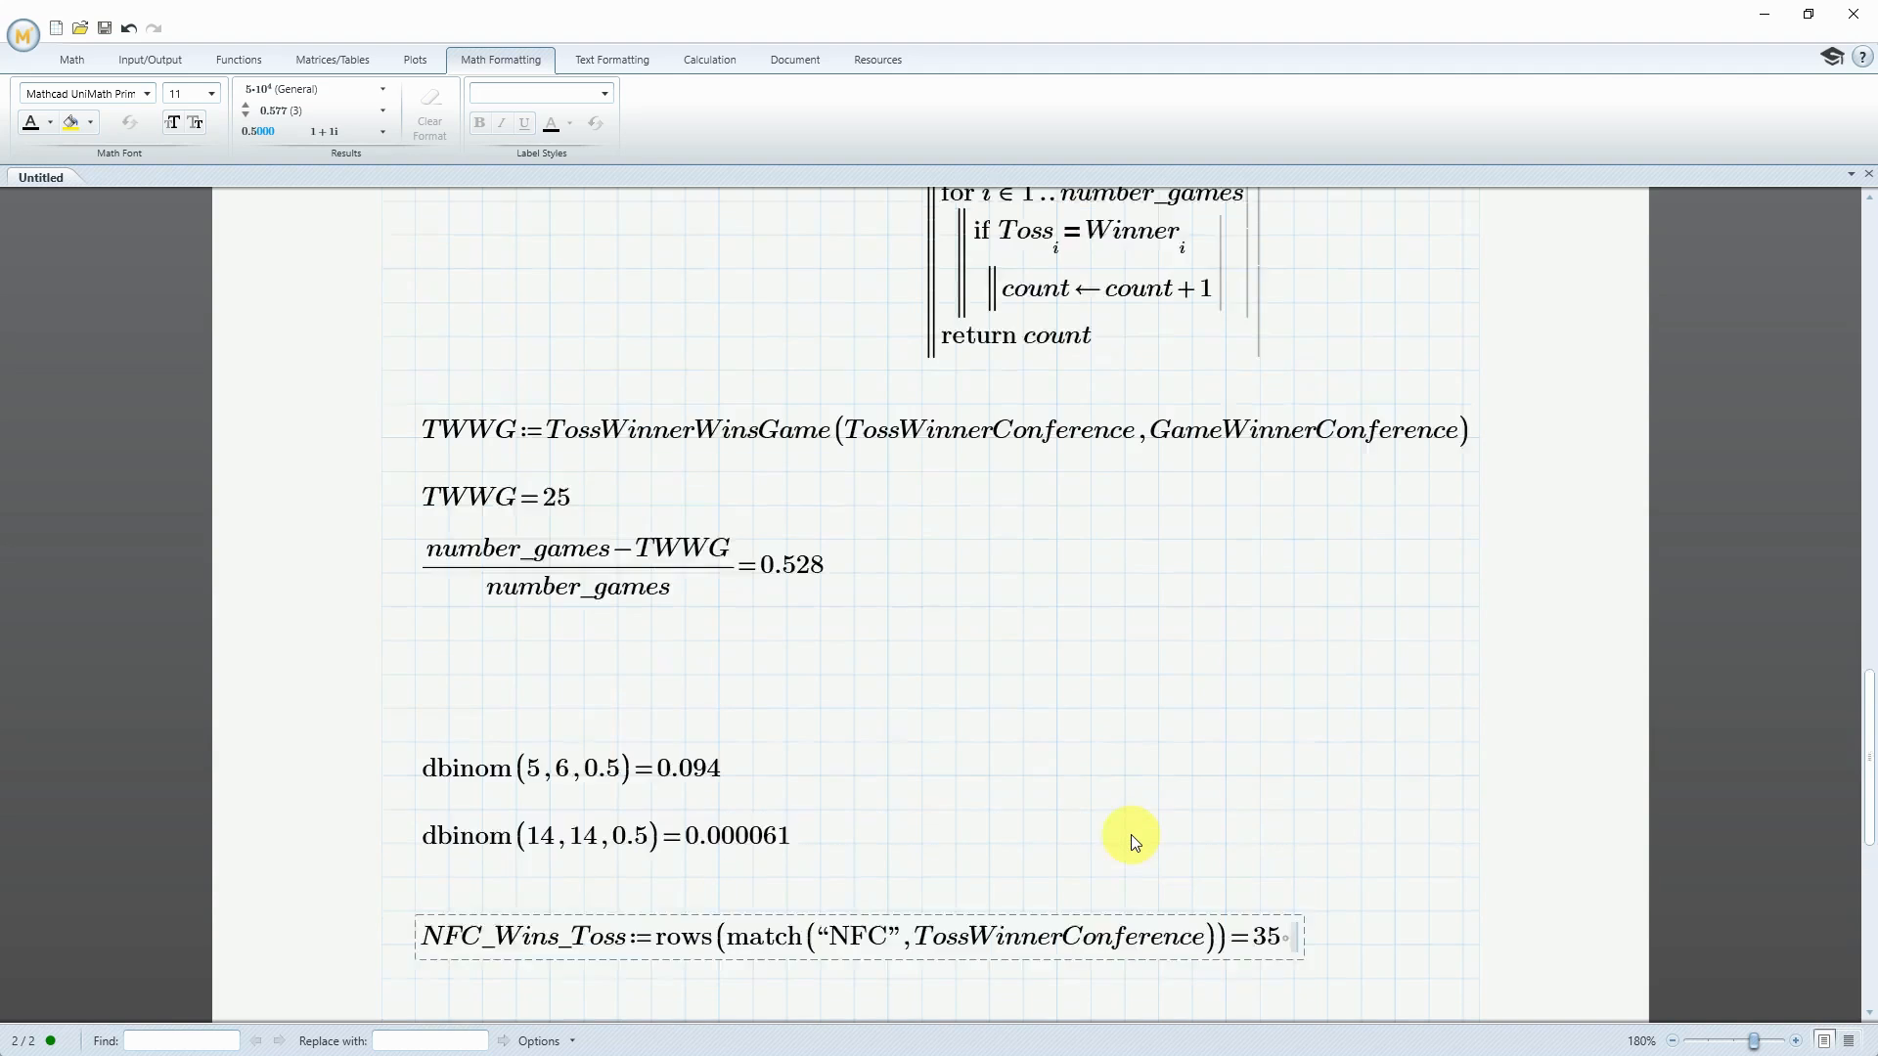
scroll(1129, 839, up, 3)
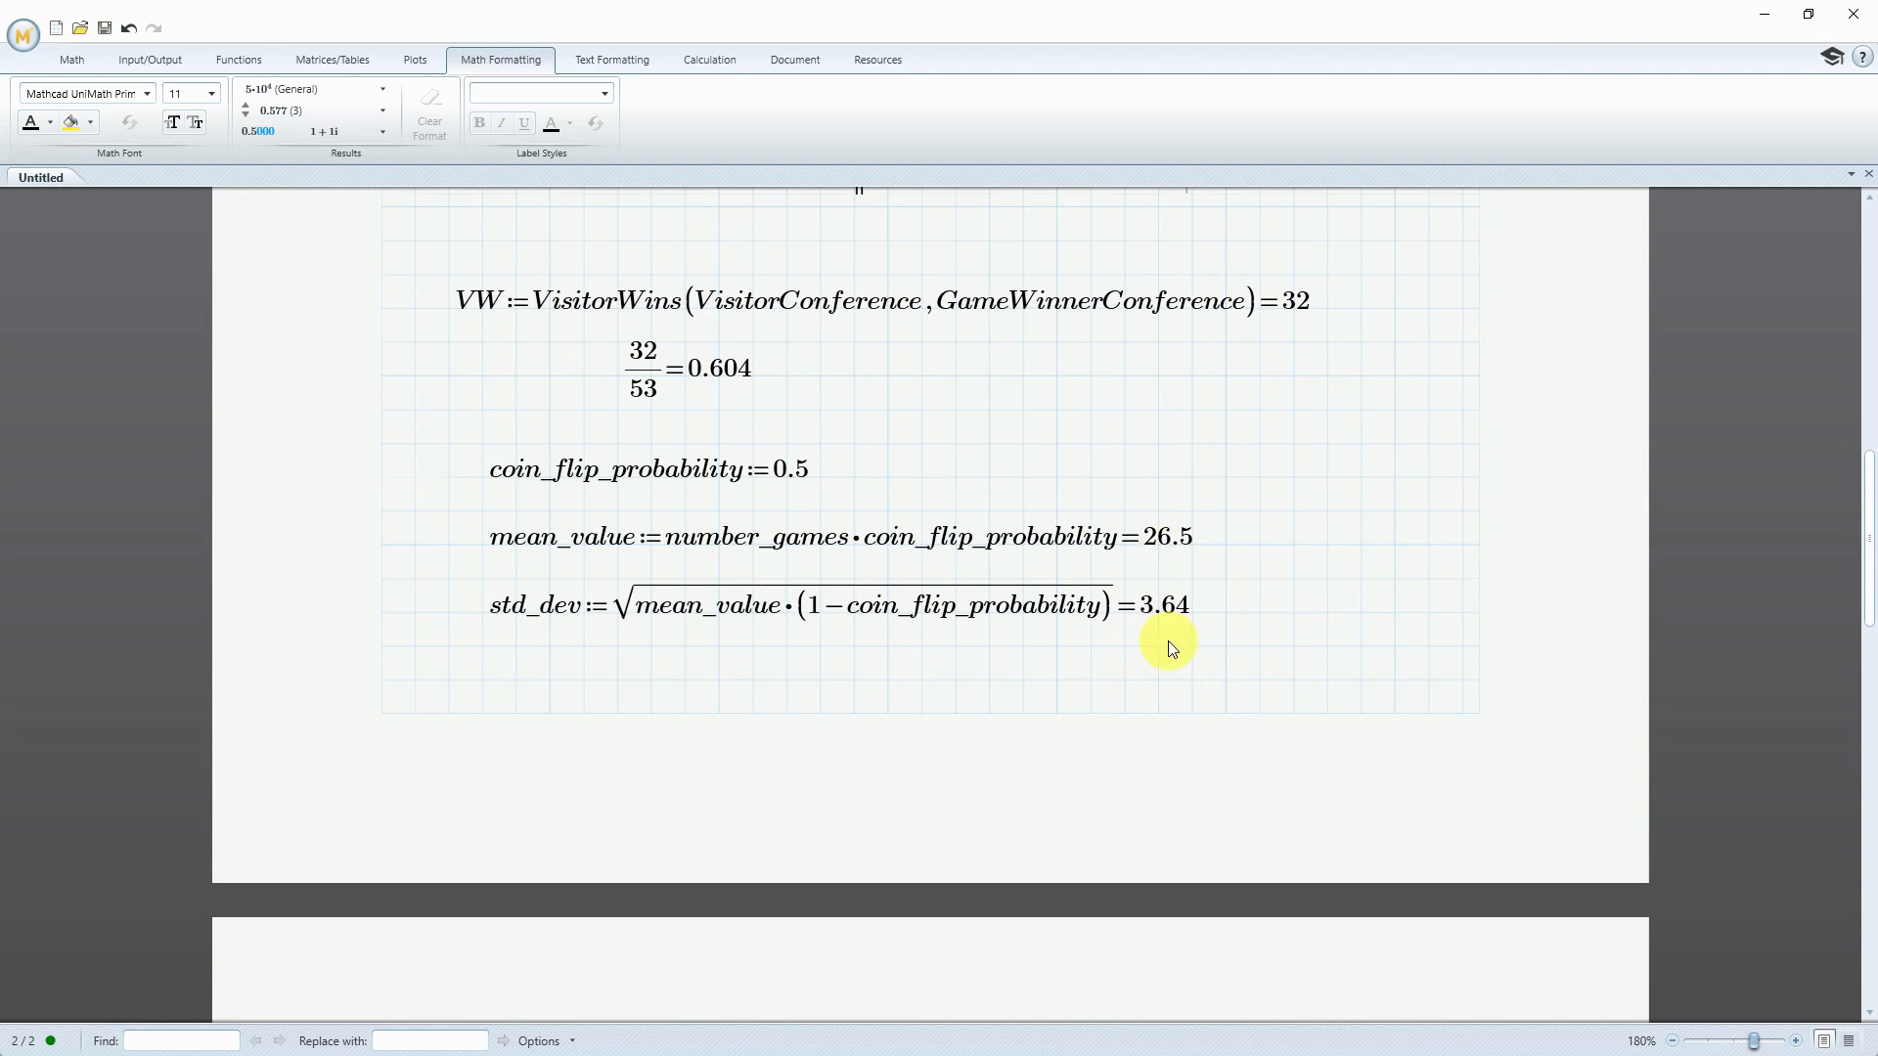
scroll(1174, 646, down, 3)
scroll(1073, 953, down, 10)
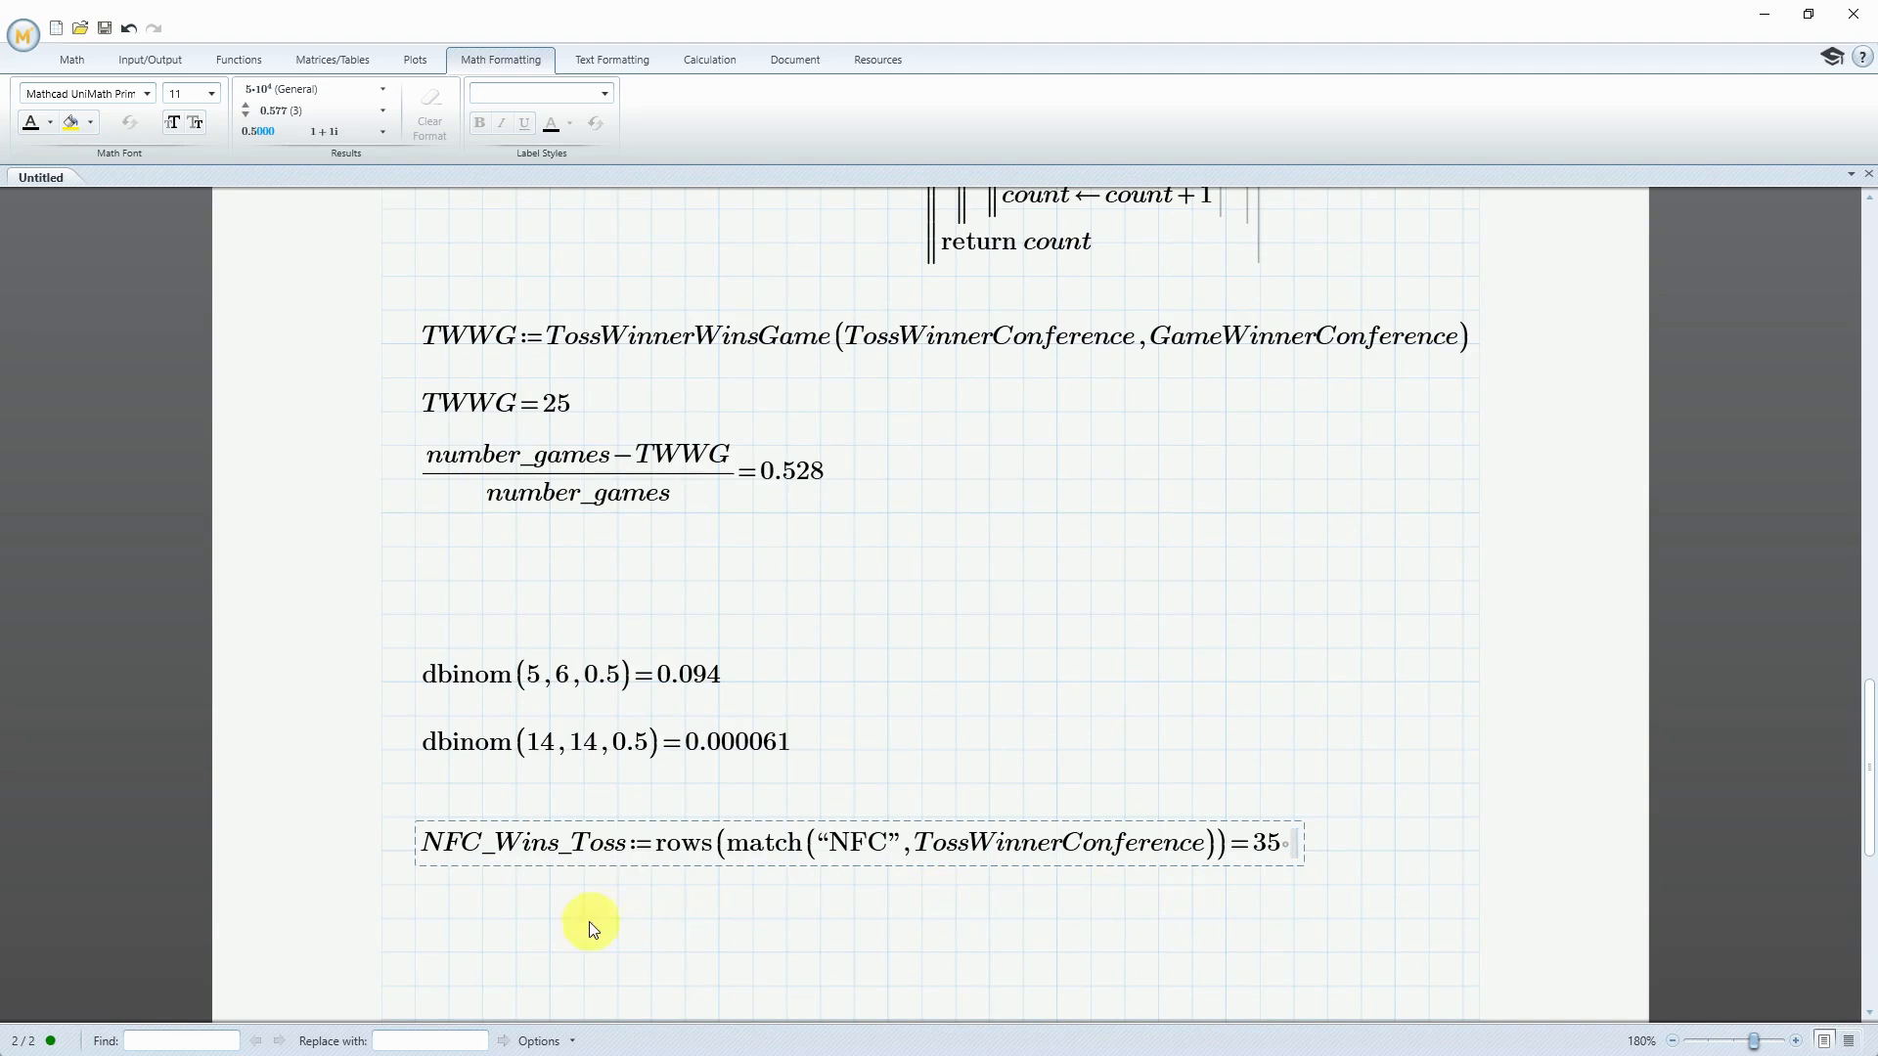
click(416, 952)
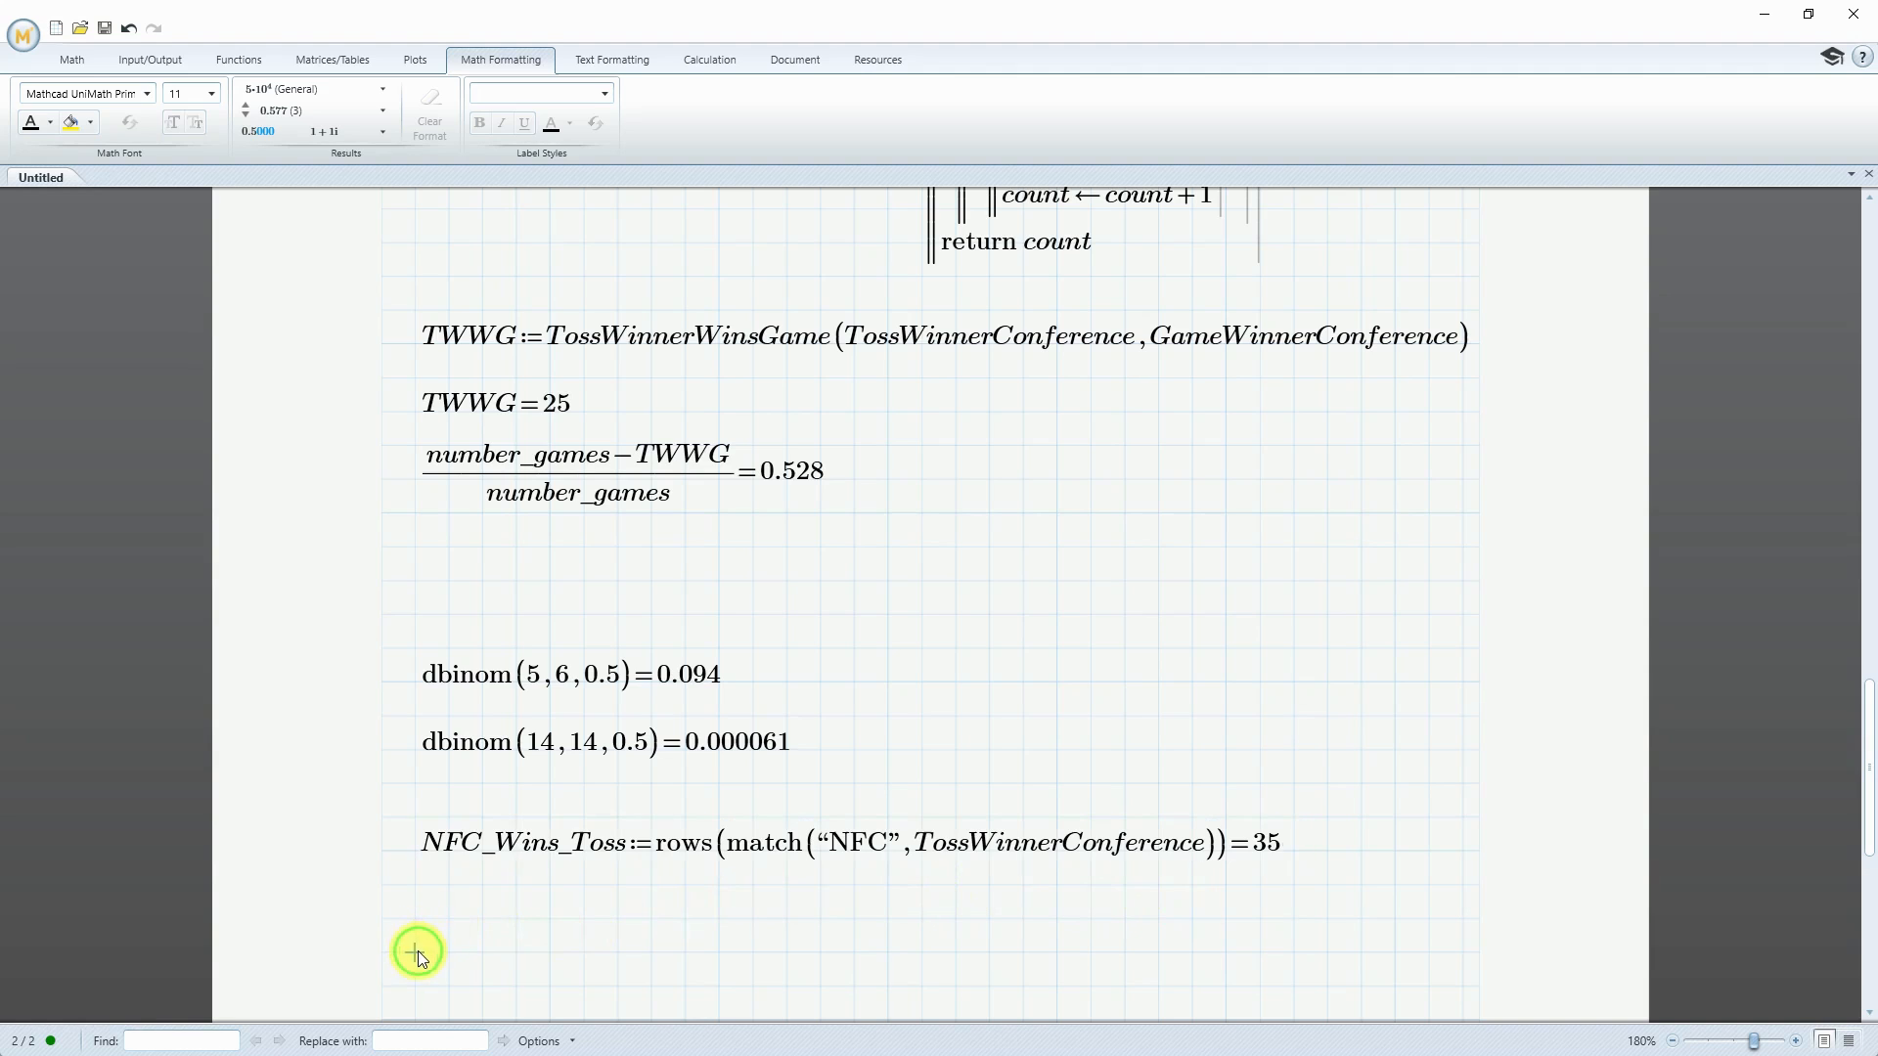